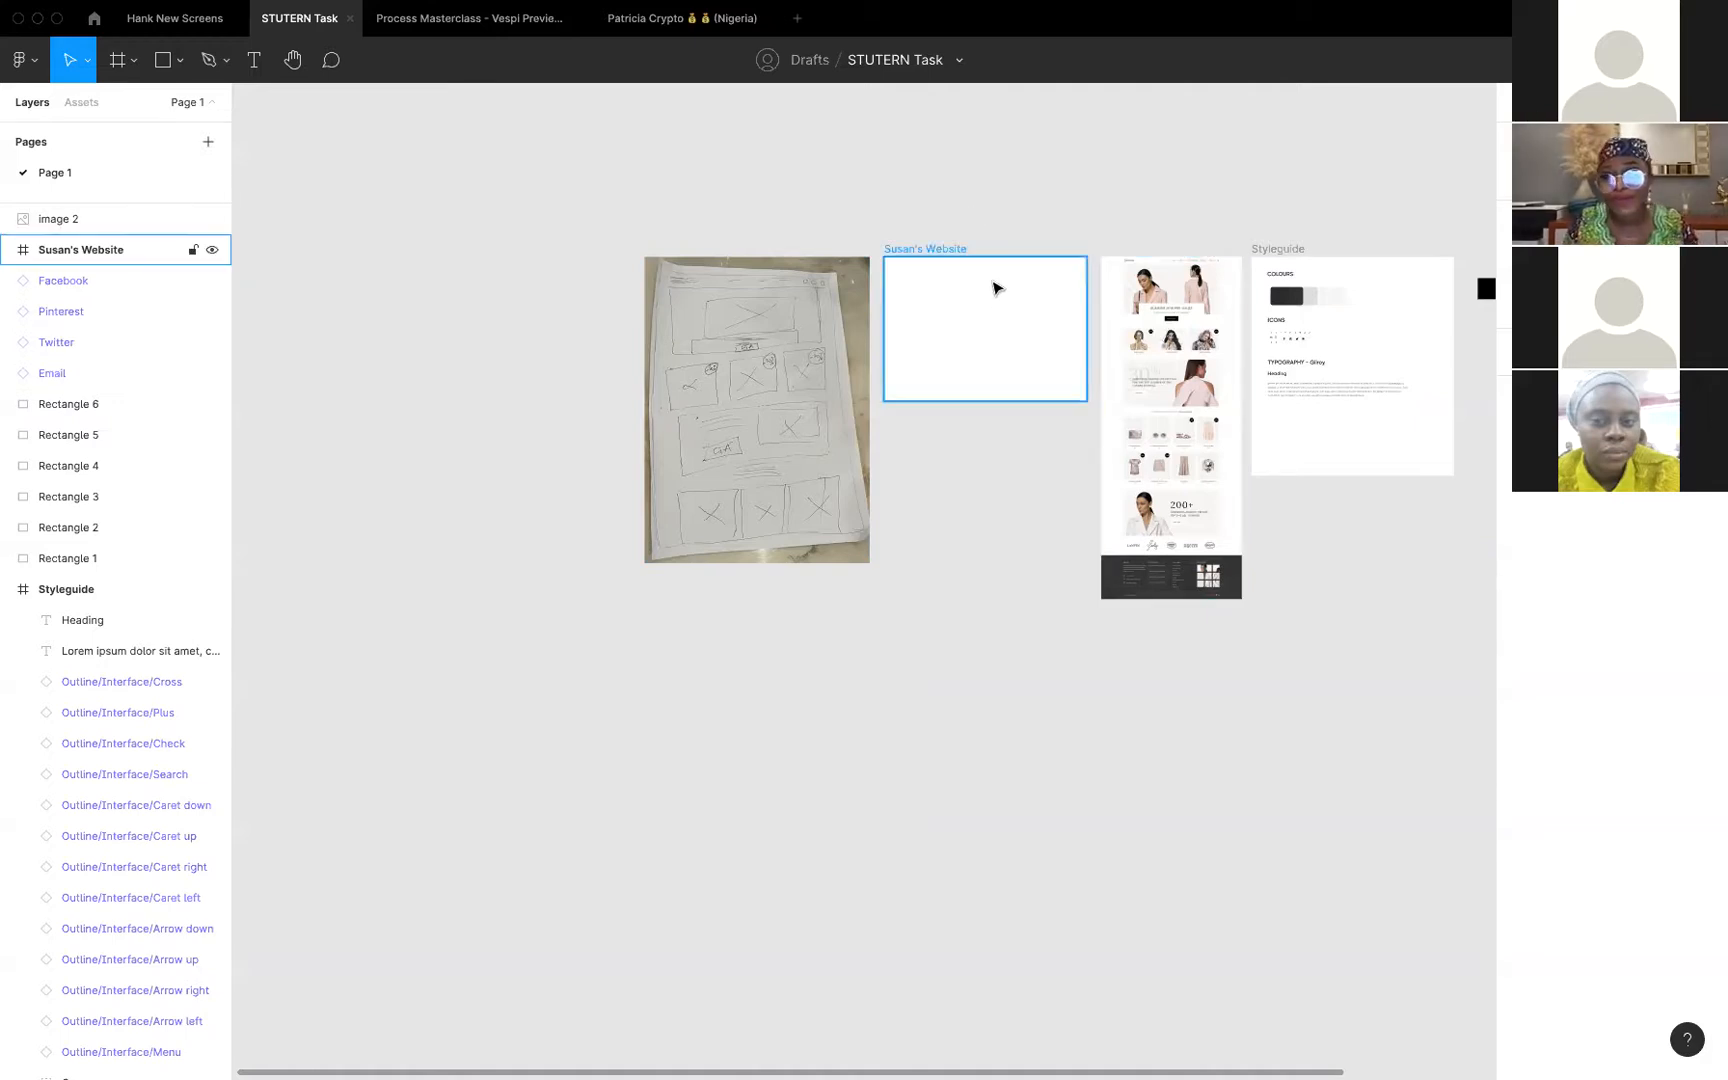
Scale the wireframe sketch image down to about 837 × 1138 and place it directly beside the blank website frame
scroll(995, 287, "up", 5)
scroll(995, 287, "up", 1)
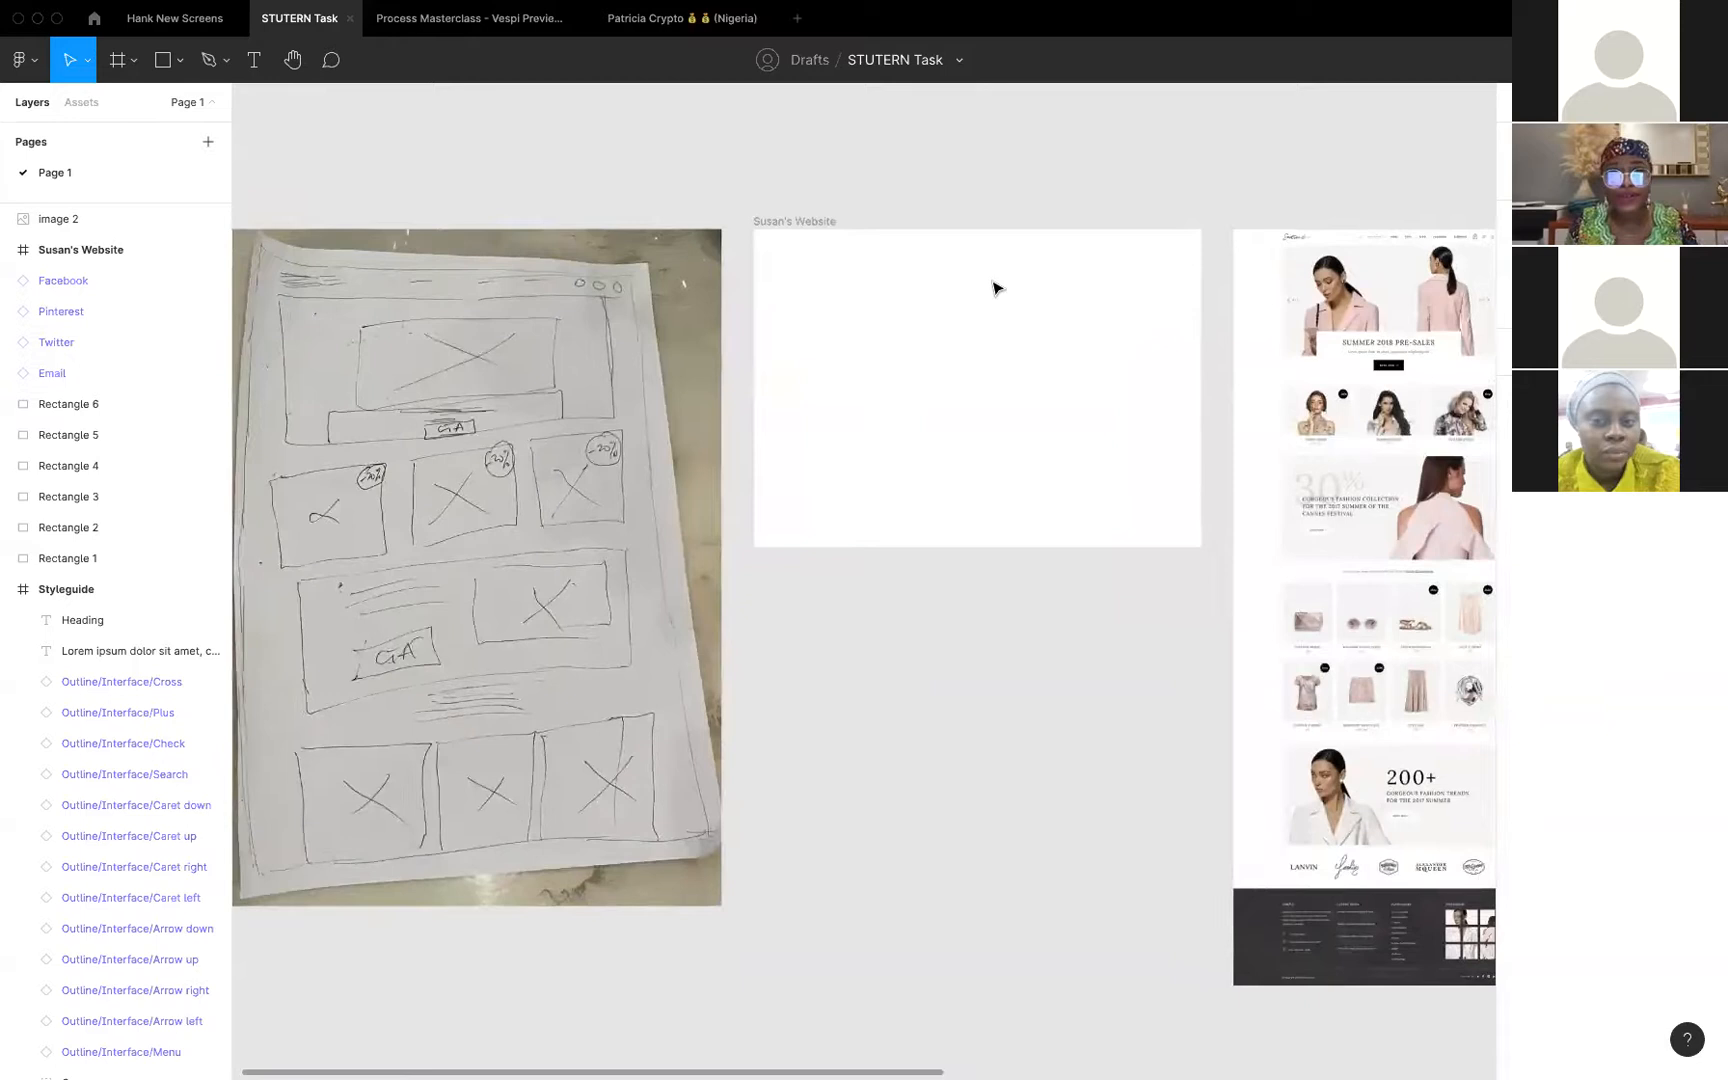
scroll(995, 287, "down", 2)
left_click(737, 311)
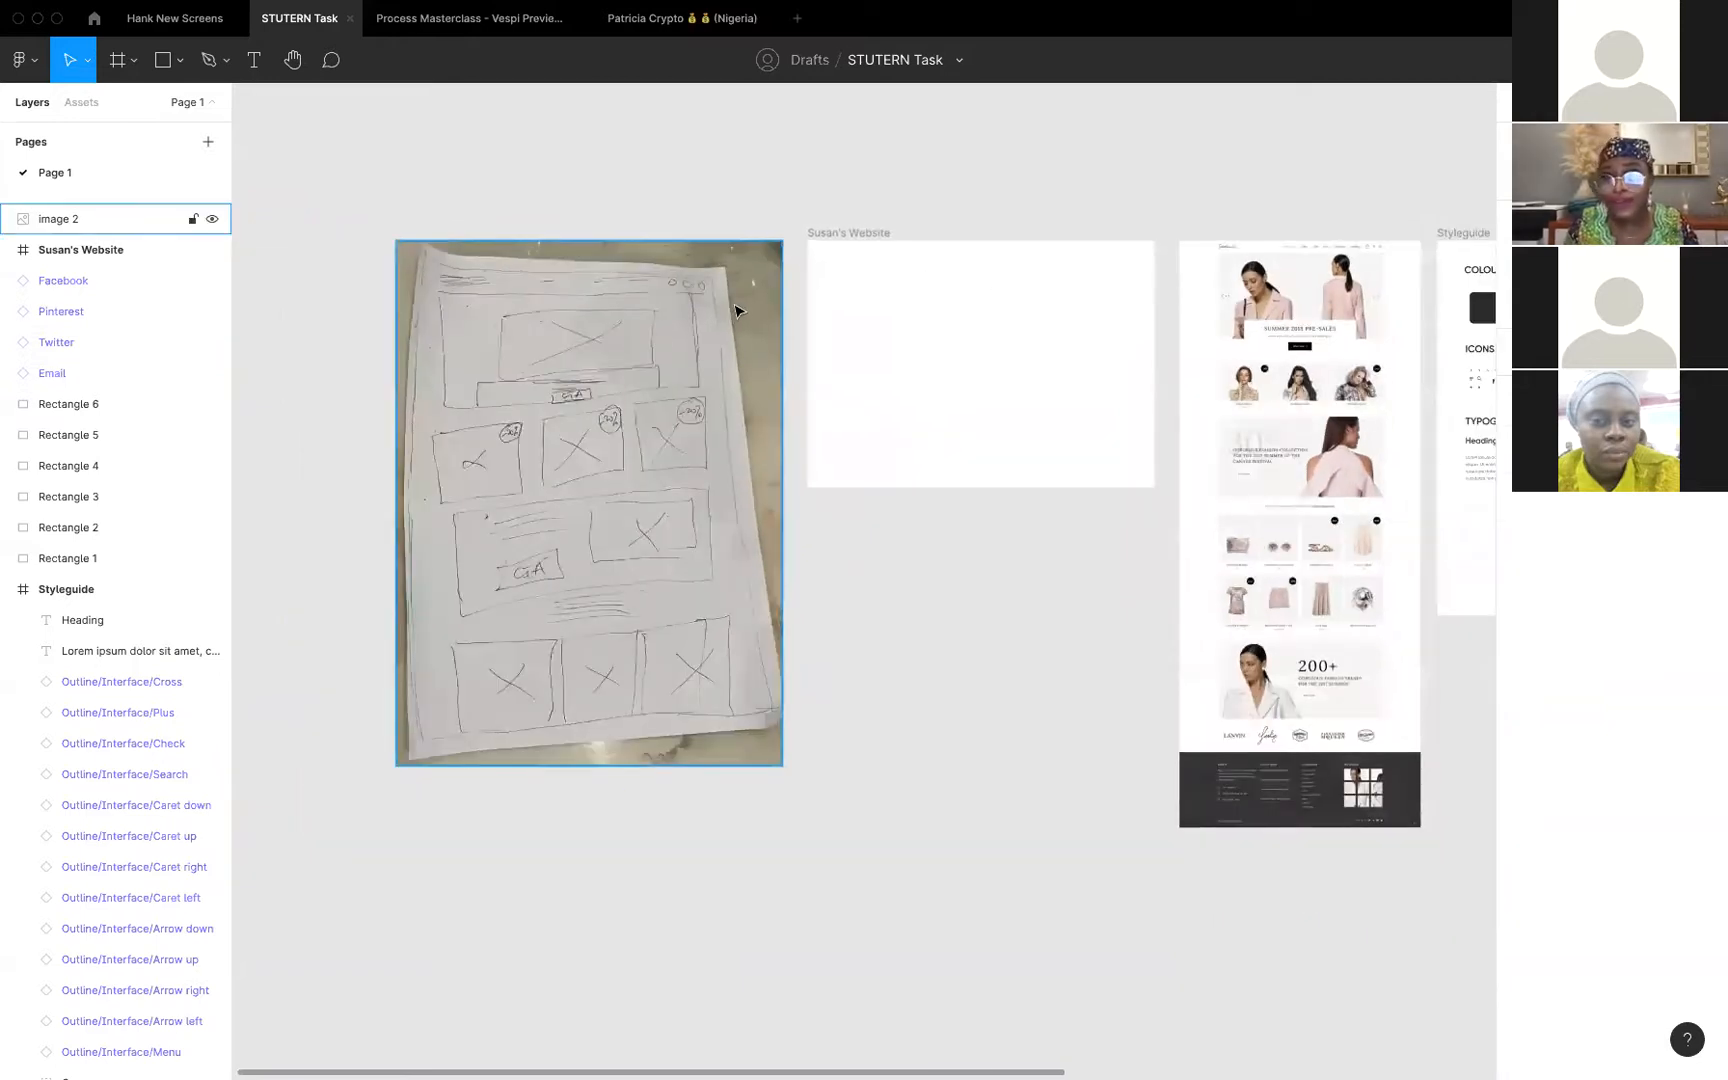
left_click(737, 311)
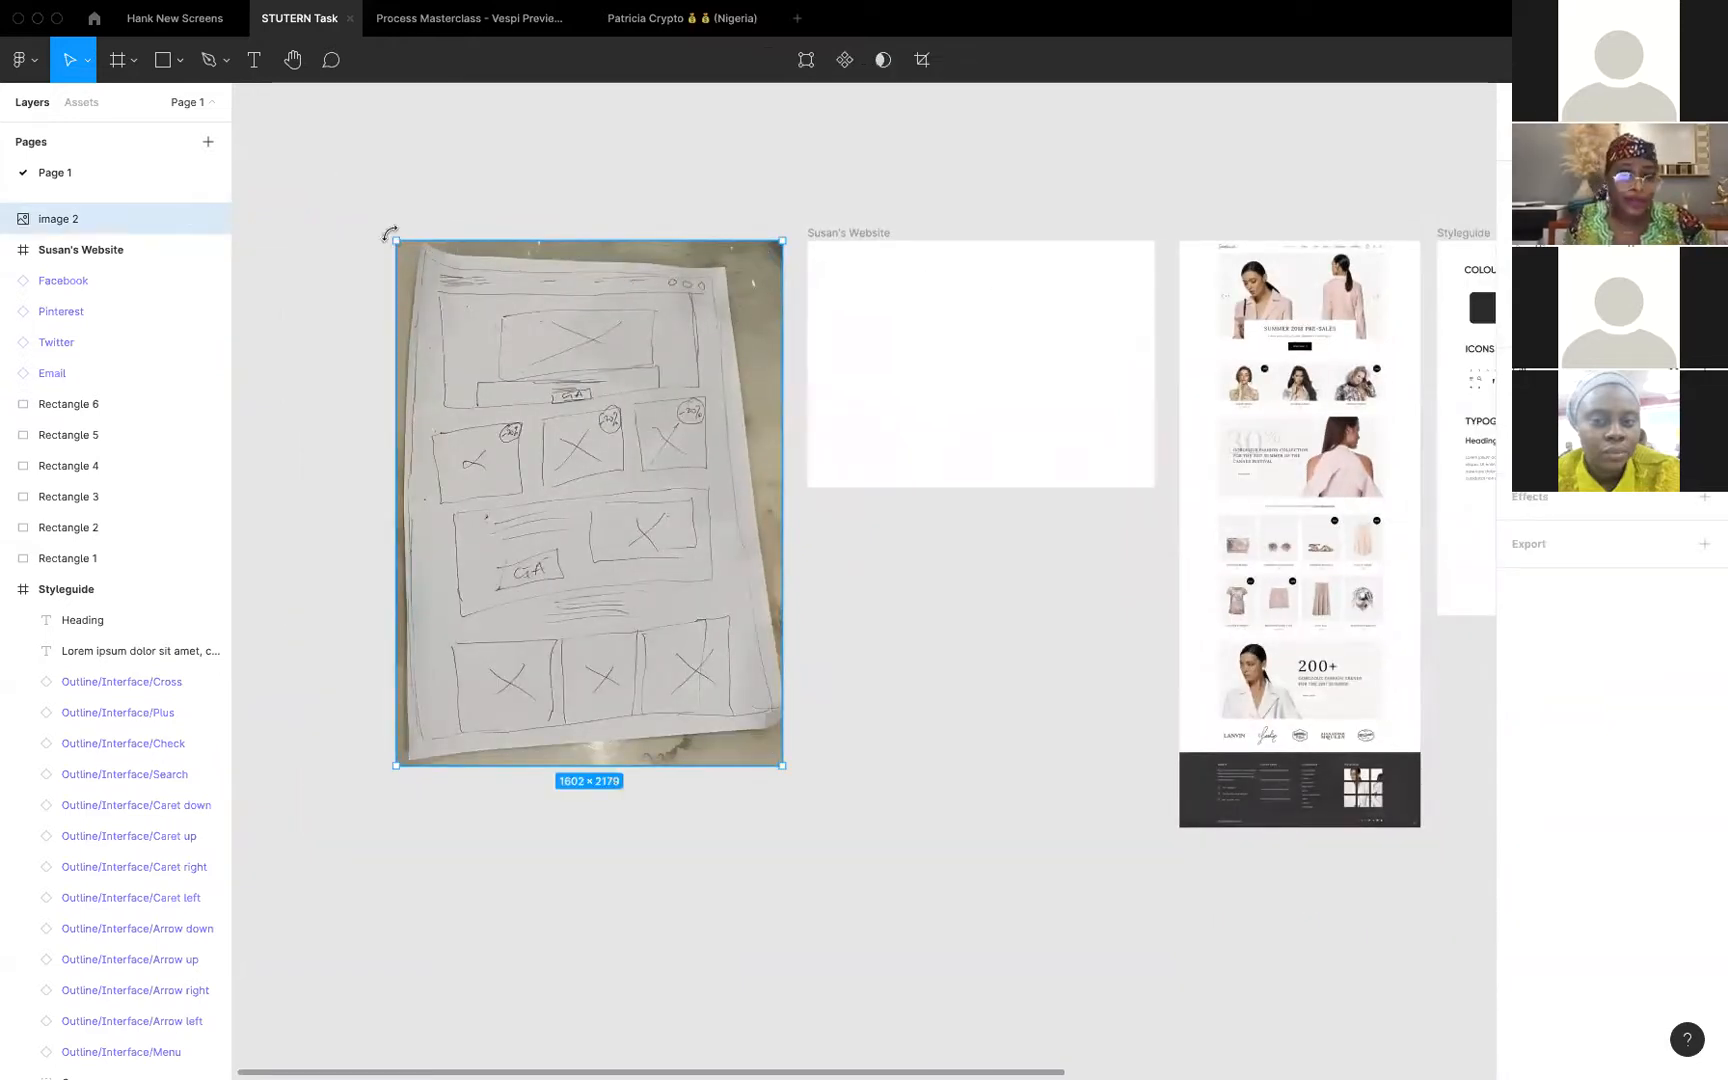
mouse_move(395, 242)
left_mouse_down()
mouse_move(535, 424)
mouse_move(652, 424)
mouse_move(660, 344)
left_mouse_up()
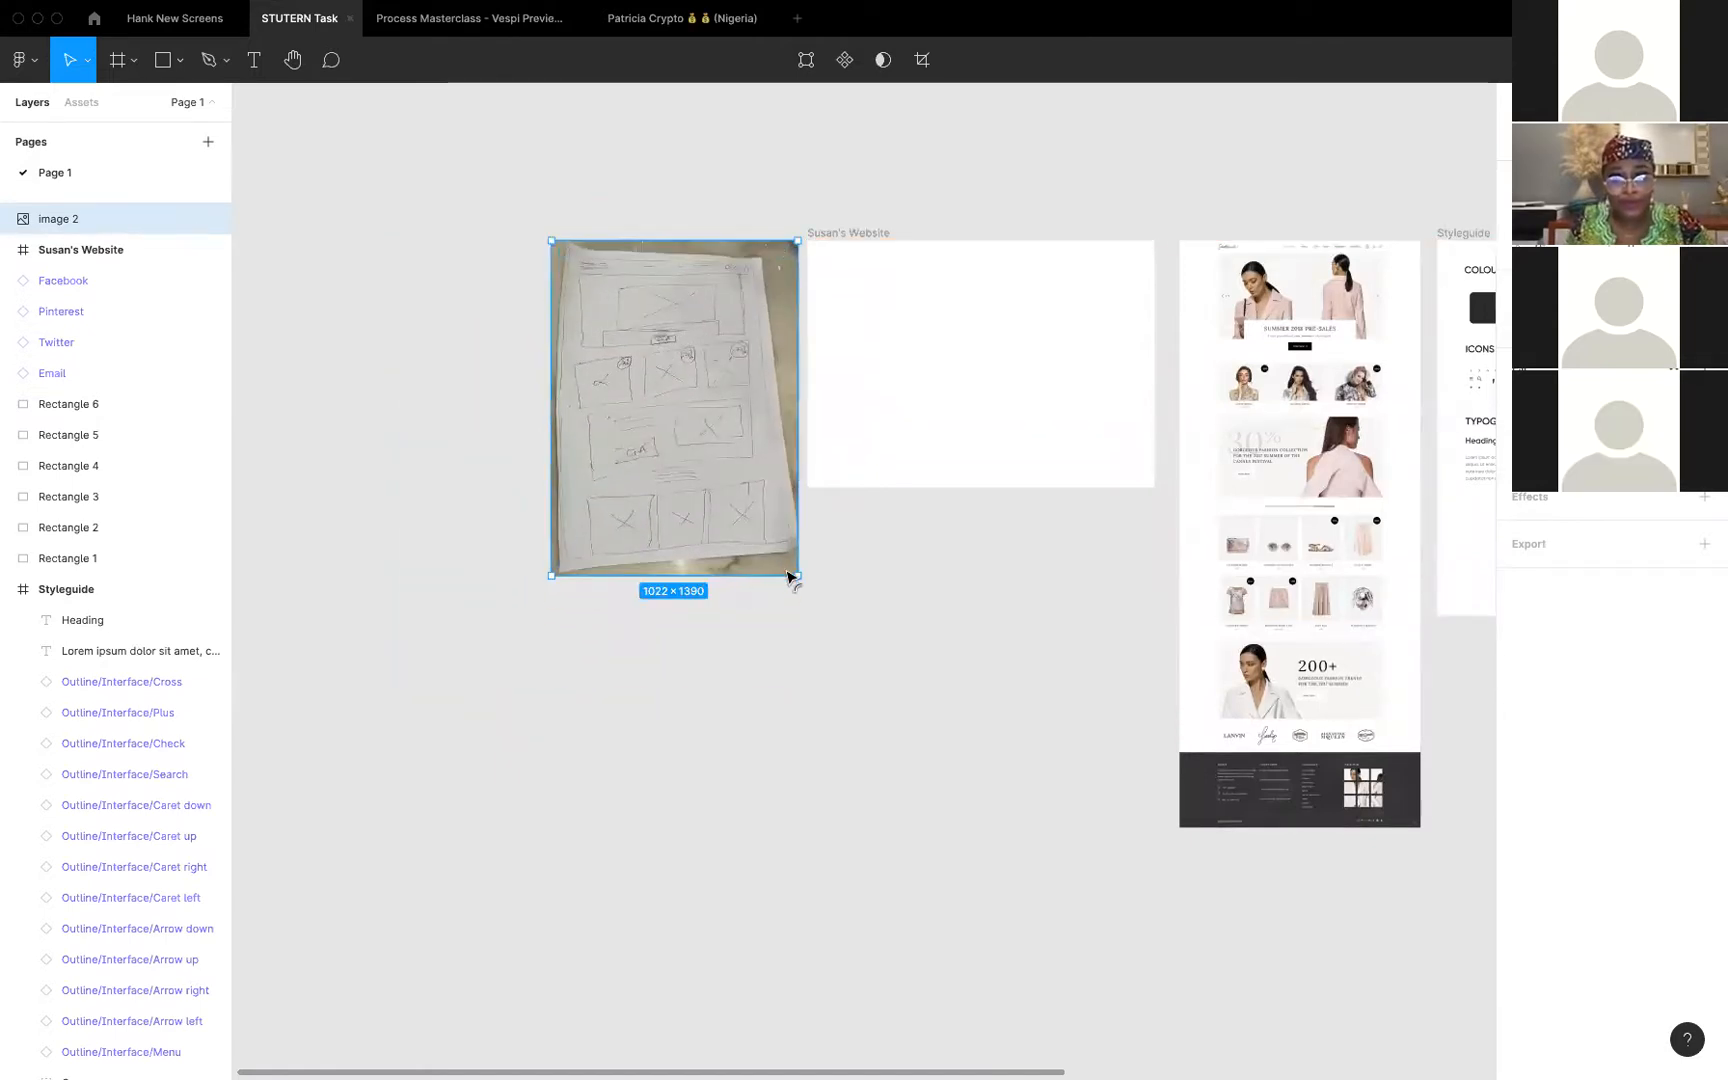
left_click_drag(790, 577, 753, 490)
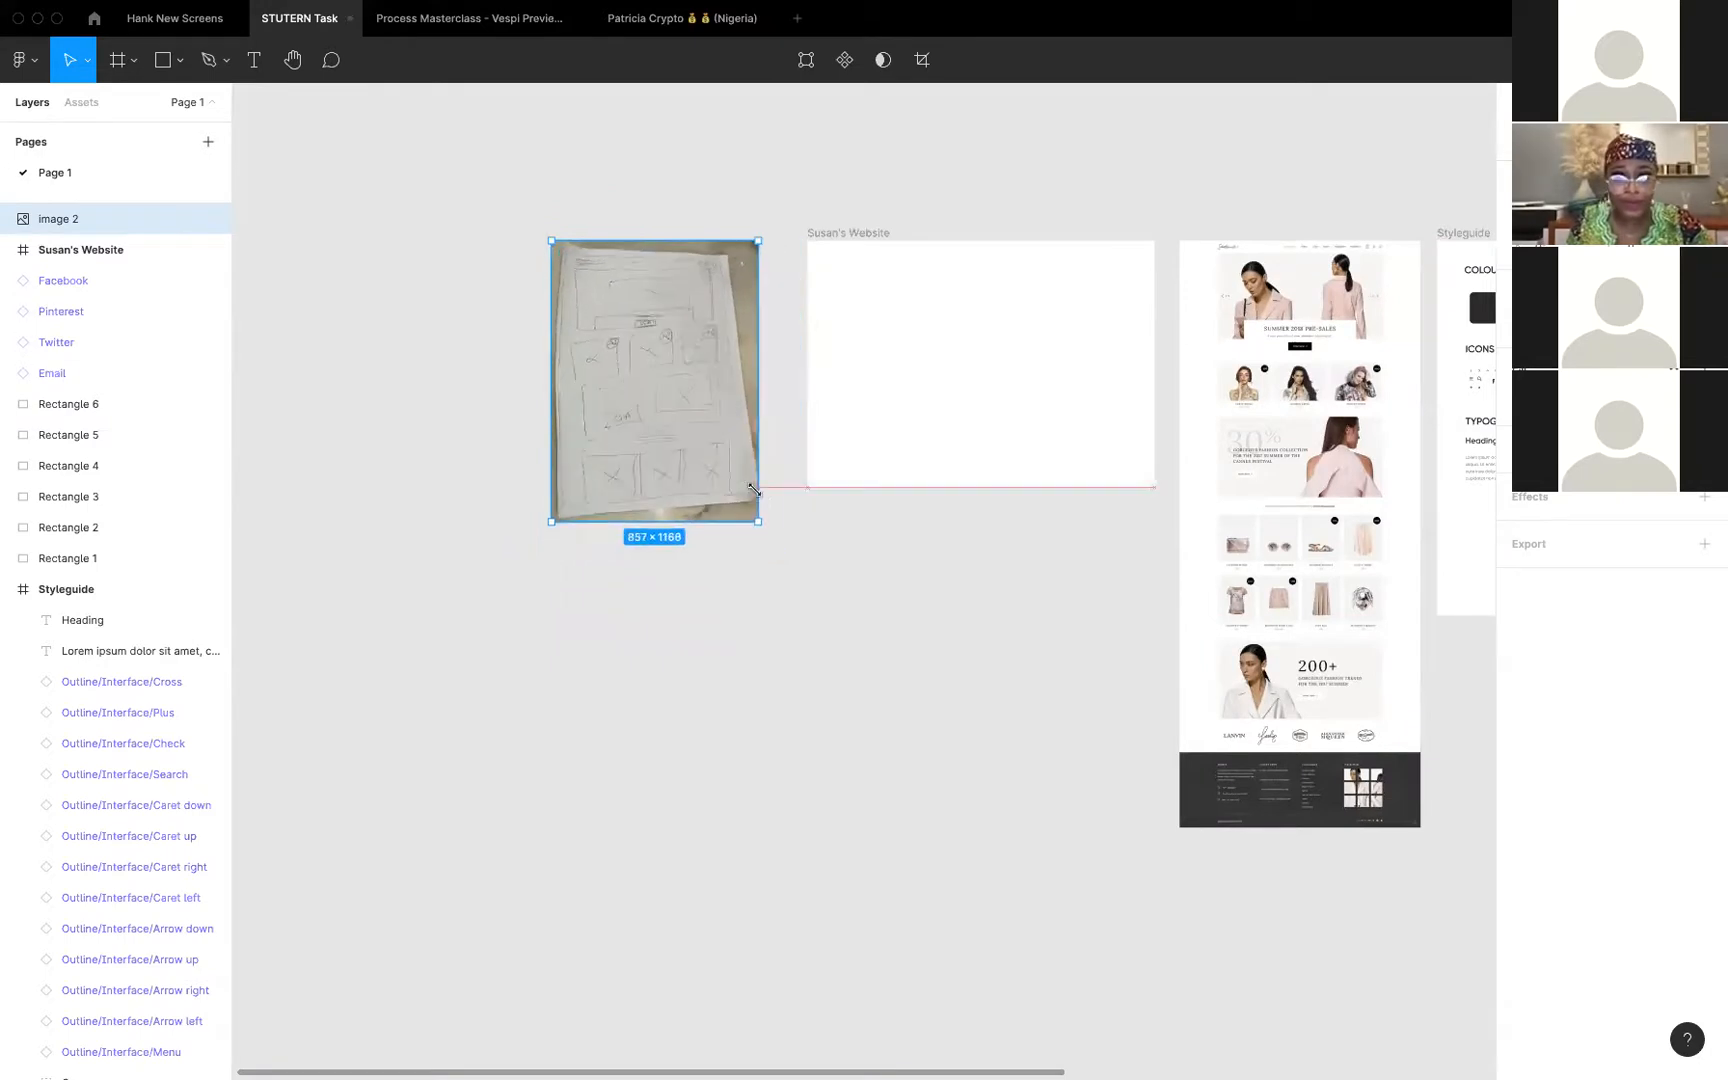
left_click_drag(683, 409, 729, 413)
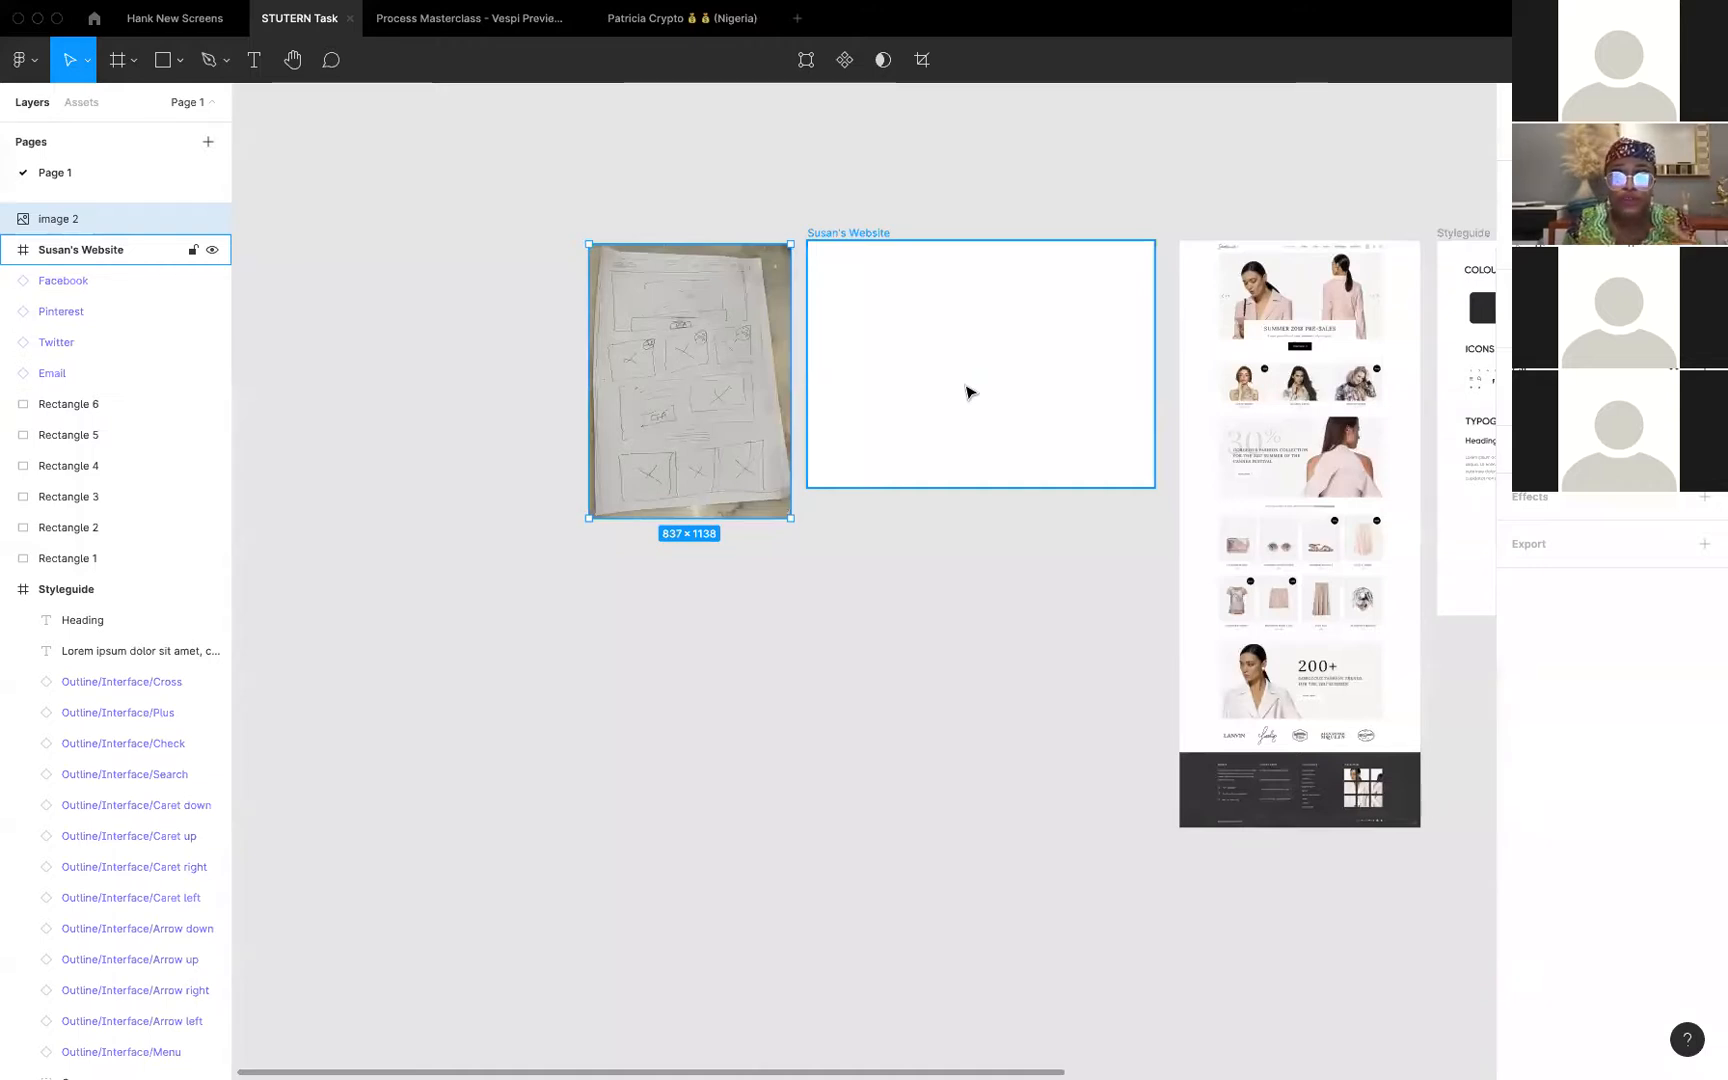
left_click(893, 515)
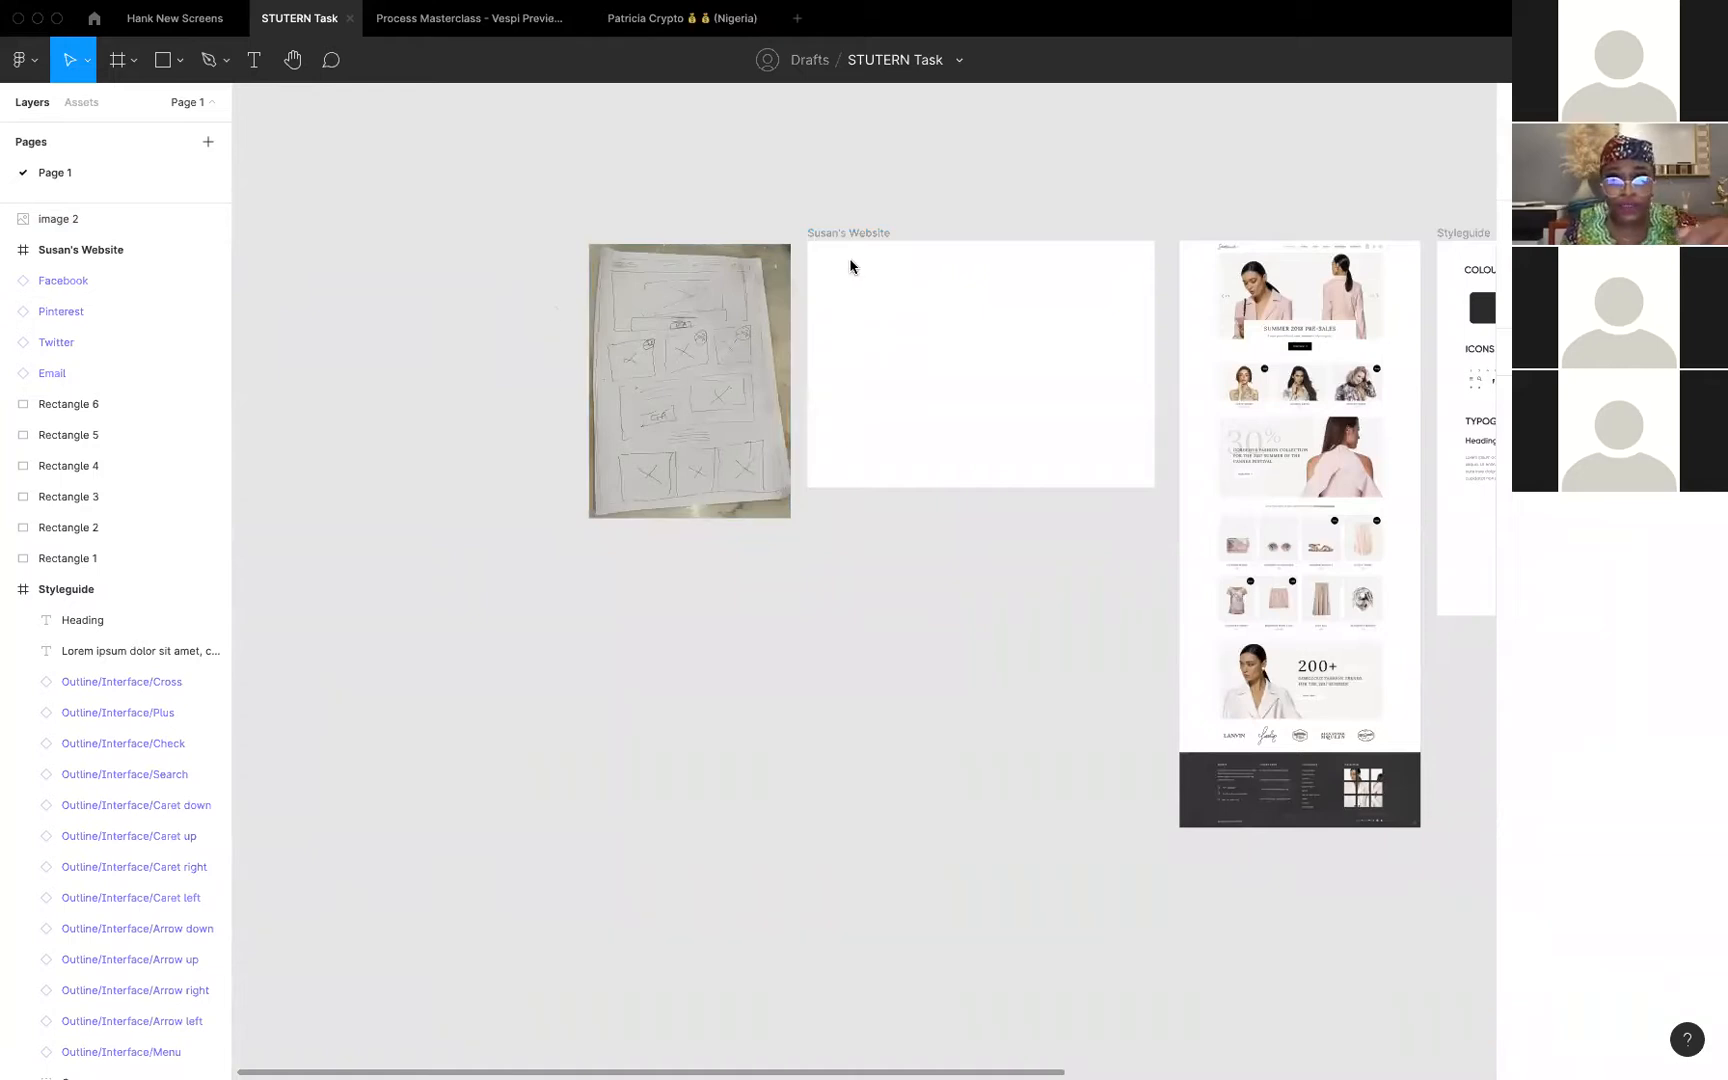
Draw a rectangle about 520 × 119 in the upper part of the blank website frame
scroll(850, 268, "up", 5)
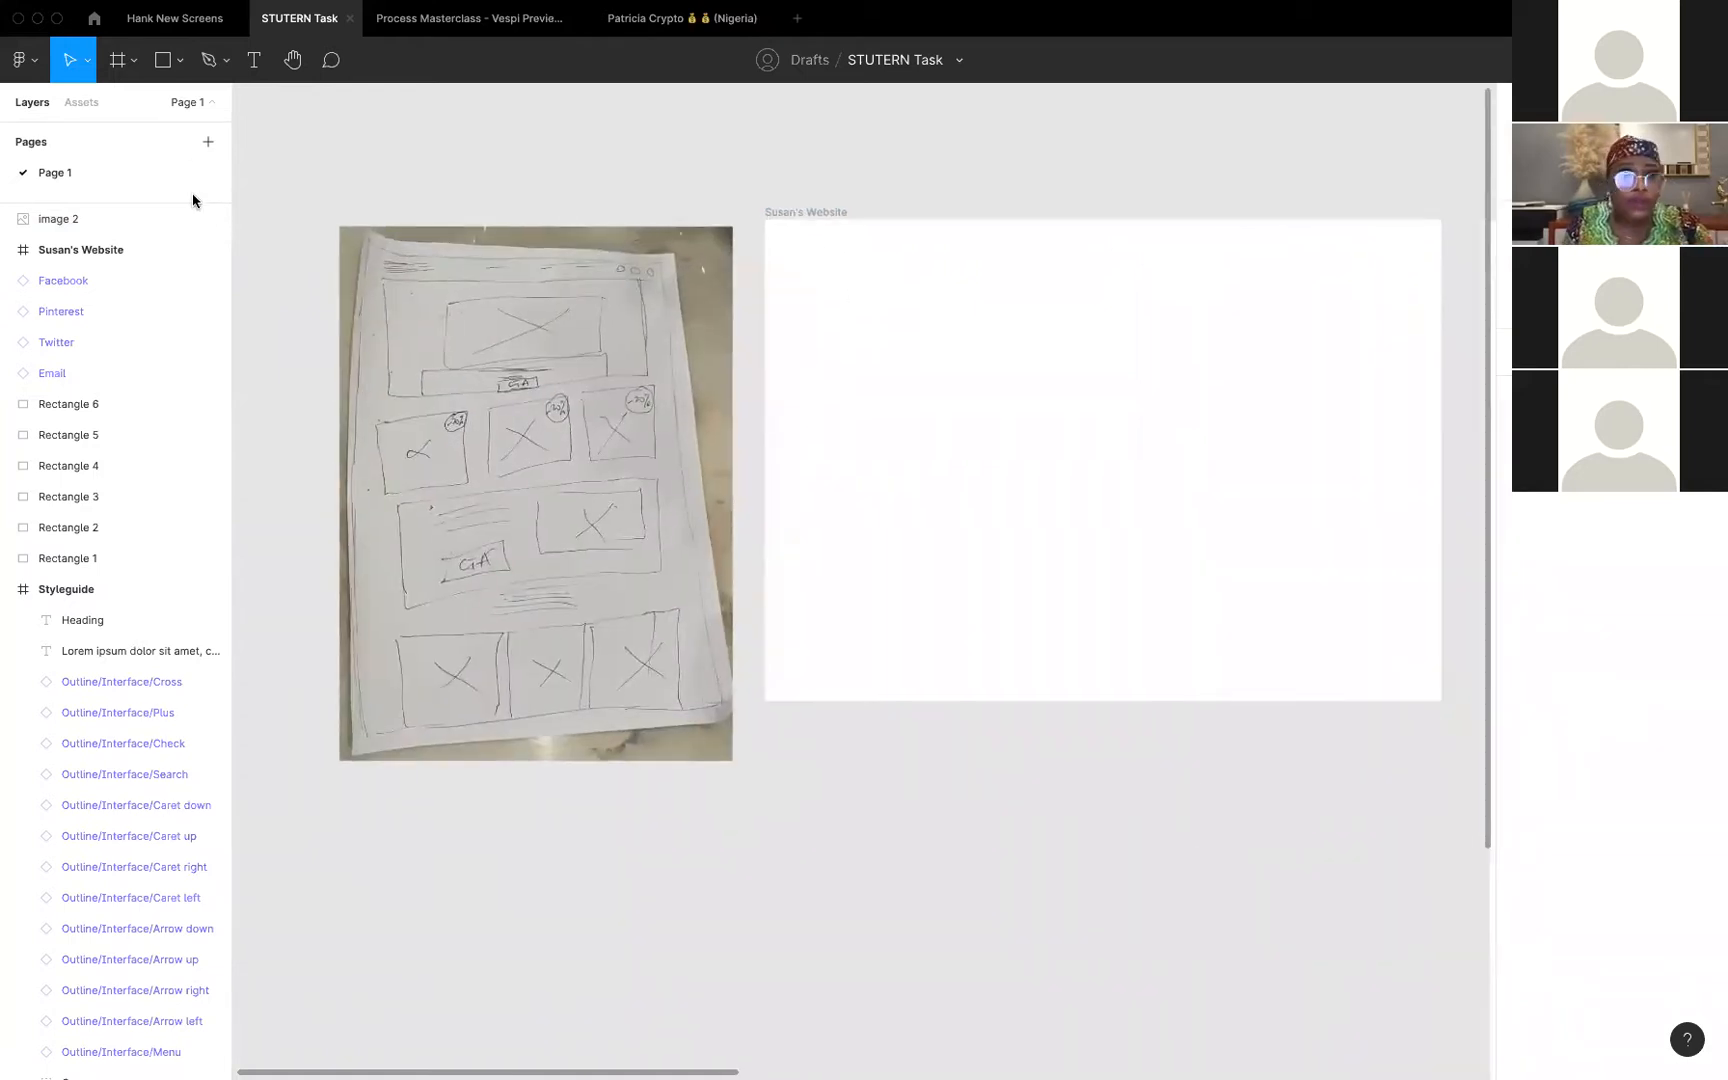
left_click(165, 62)
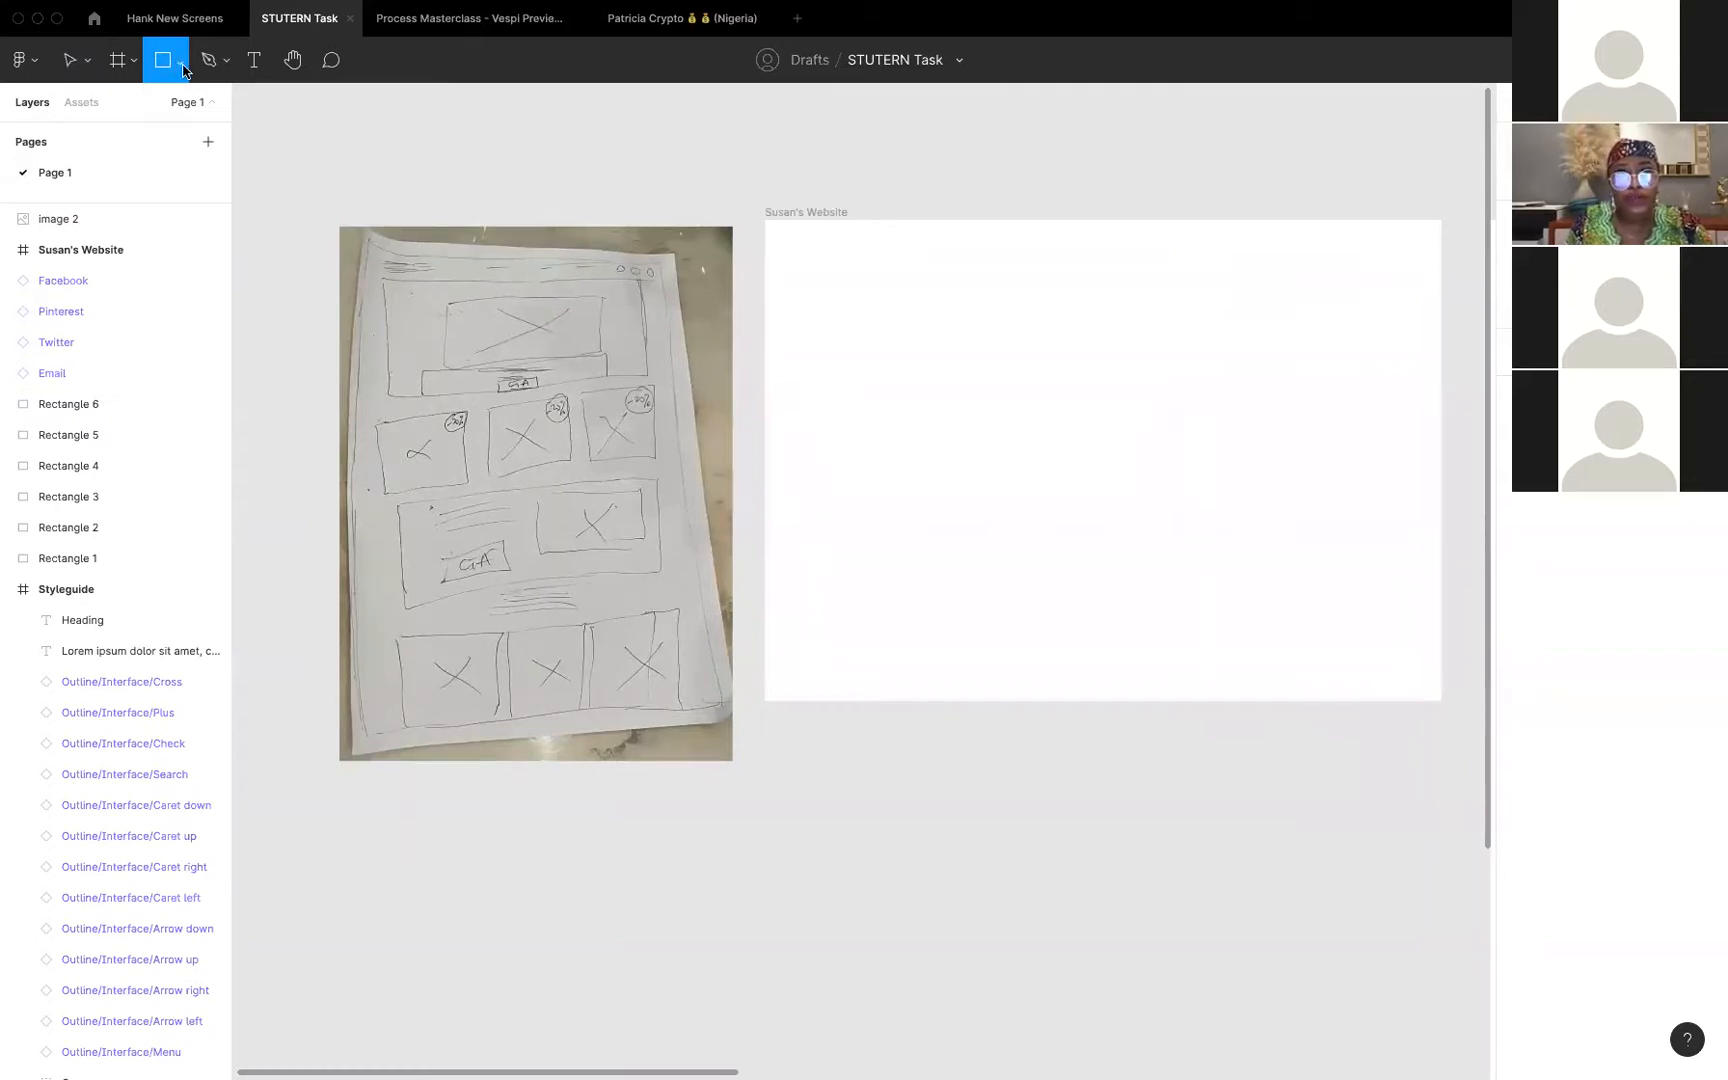
left_click(180, 70)
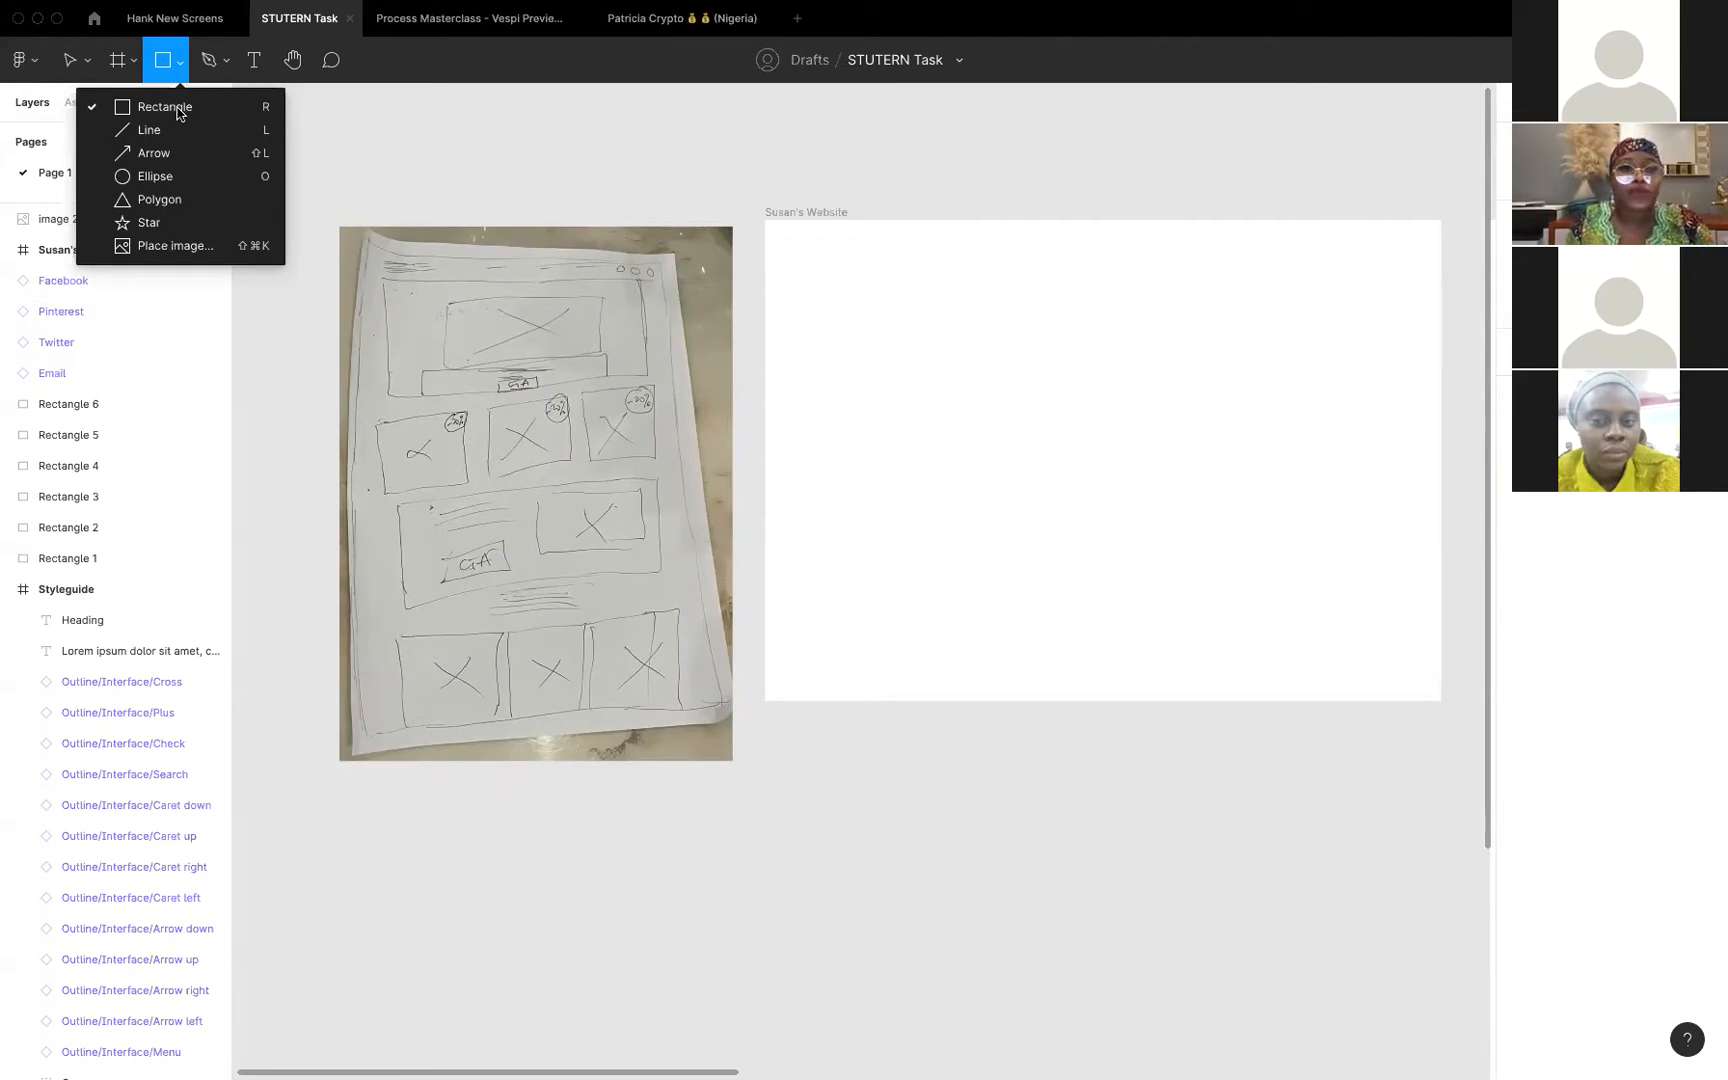
left_click(178, 108)
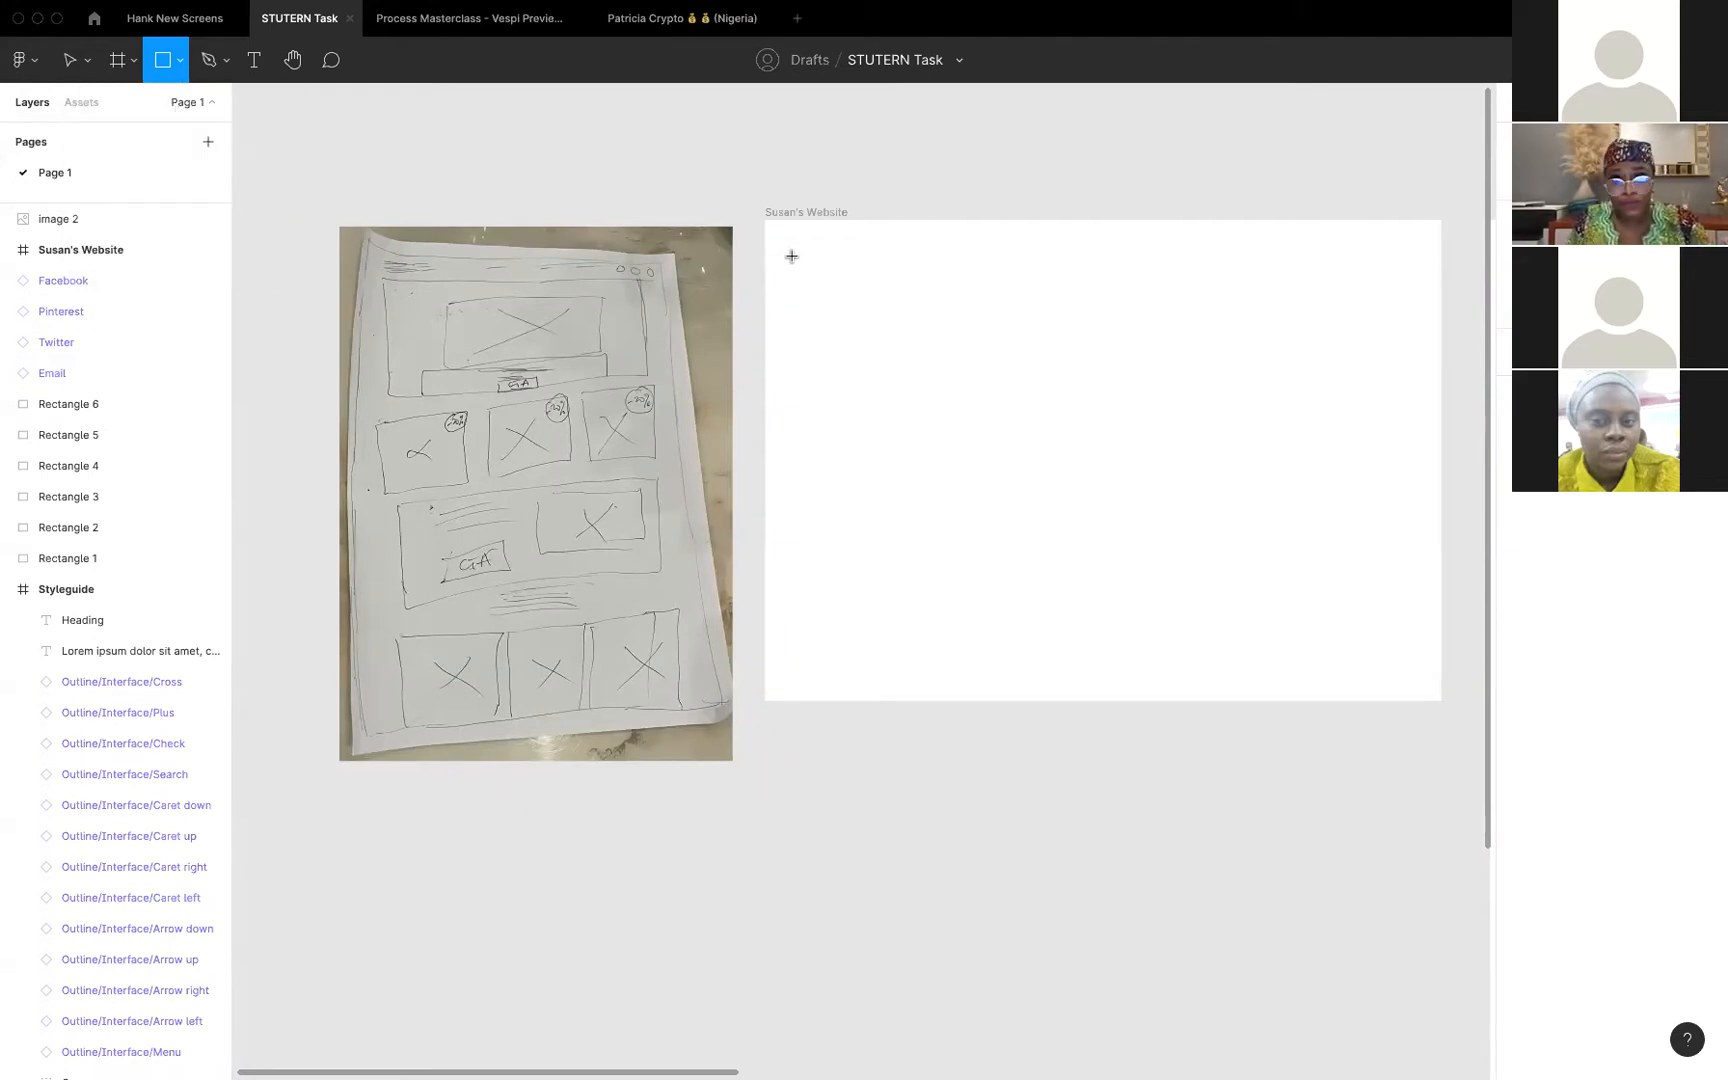
left_click_drag(783, 243, 1028, 299)
scroll(1027, 300, "down", 8)
scroll(1027, 300, "right", 3)
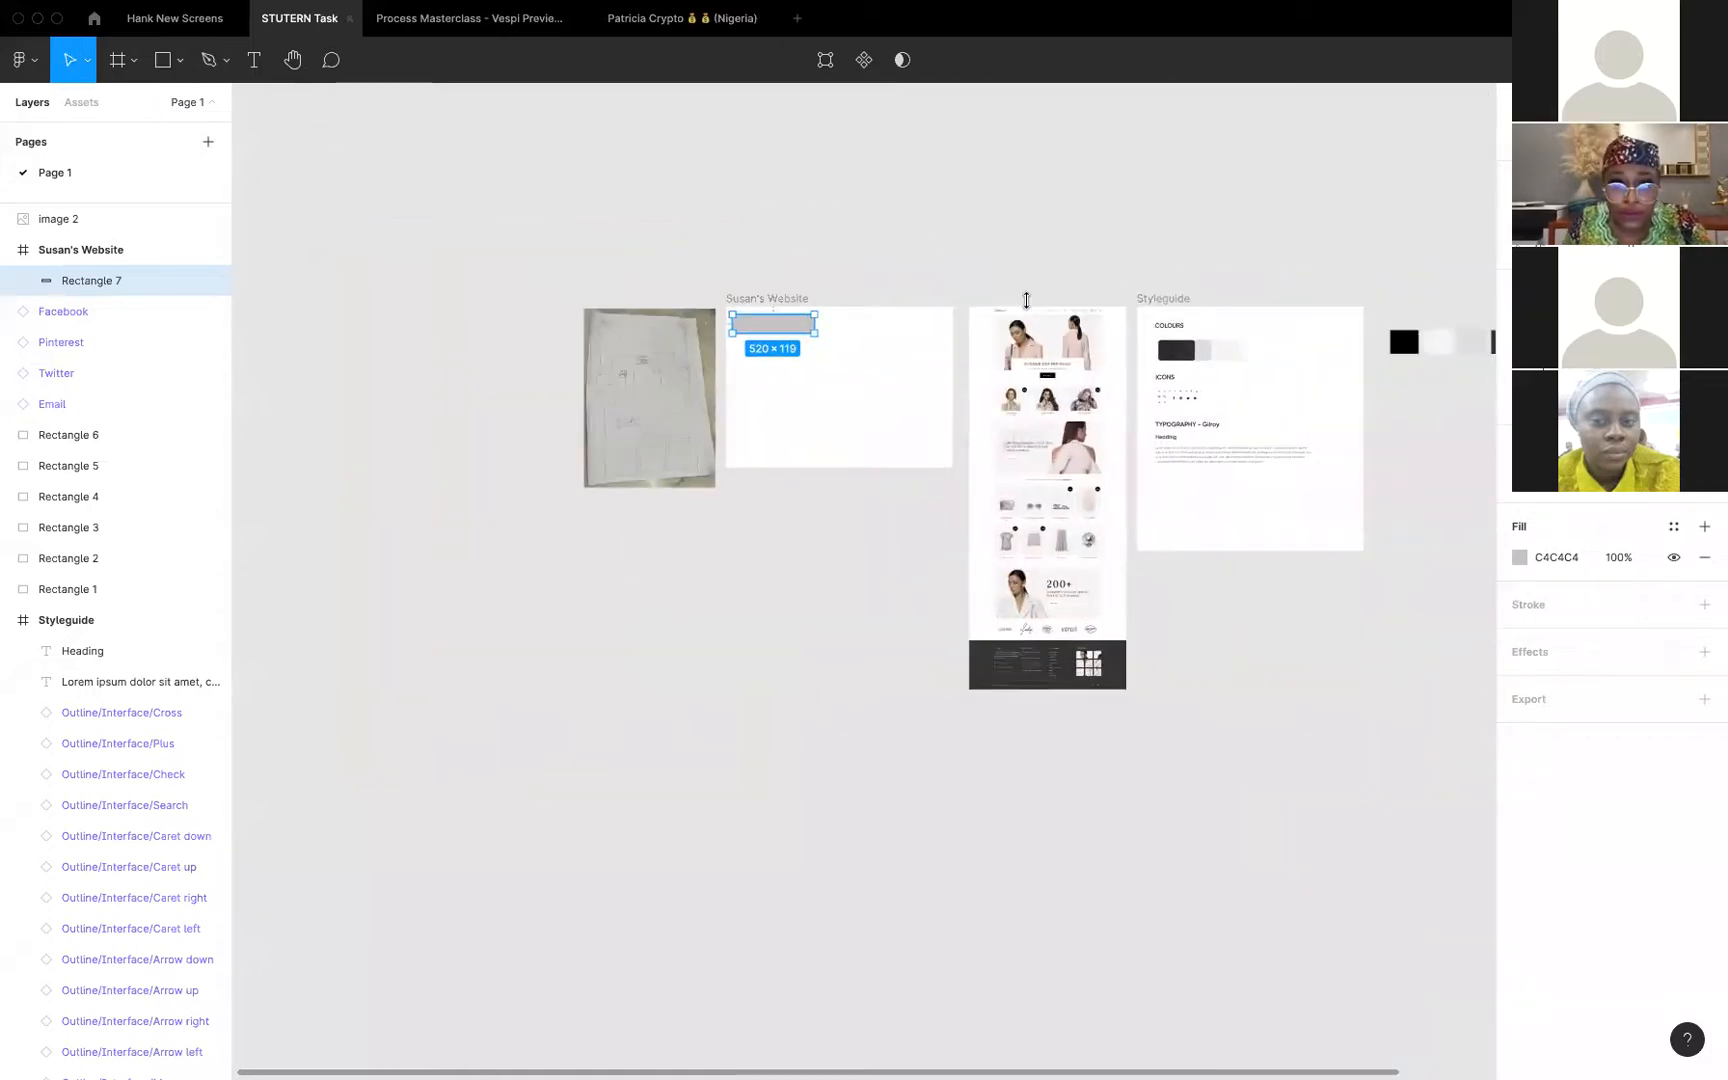
scroll(1027, 299, "up", 5)
scroll(1022, 293, "left", 4)
left_click_drag(821, 325, 839, 334)
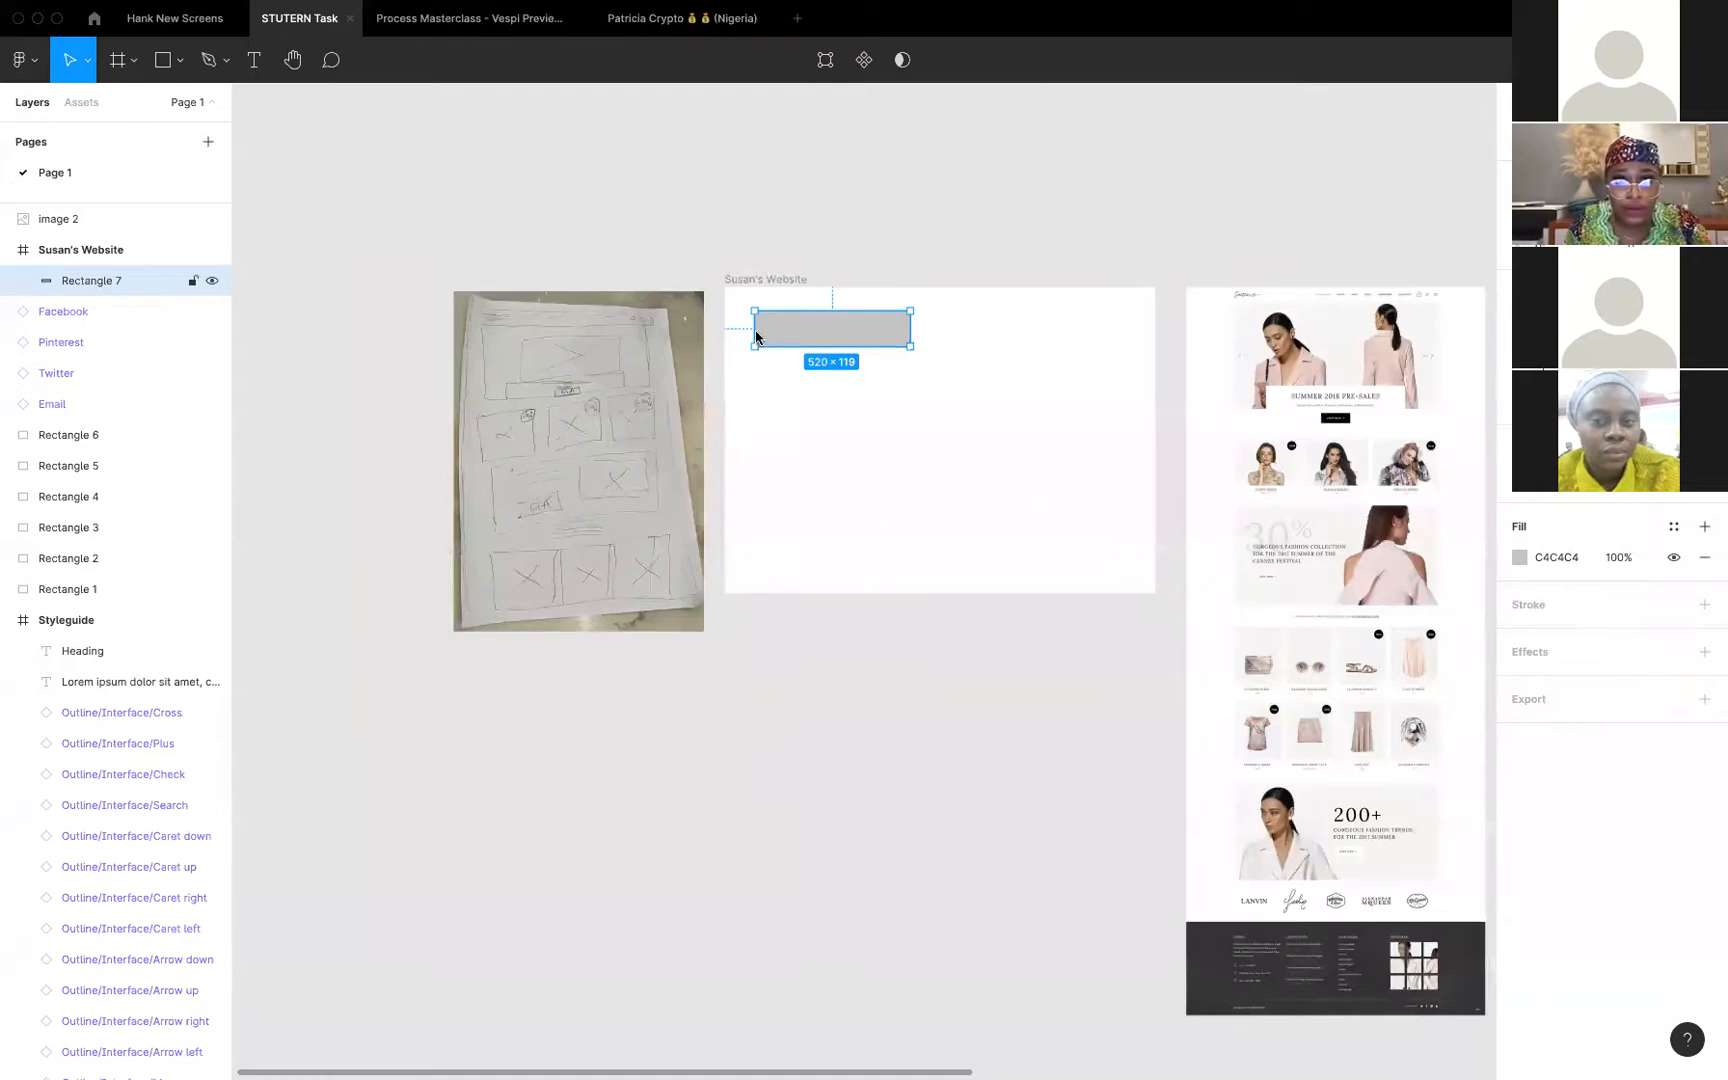
Set the rectangle's fill to FFFFFF, resize it to 1440 × 1024 and align it to cover the website frame
left_click(752, 385)
left_click(767, 317)
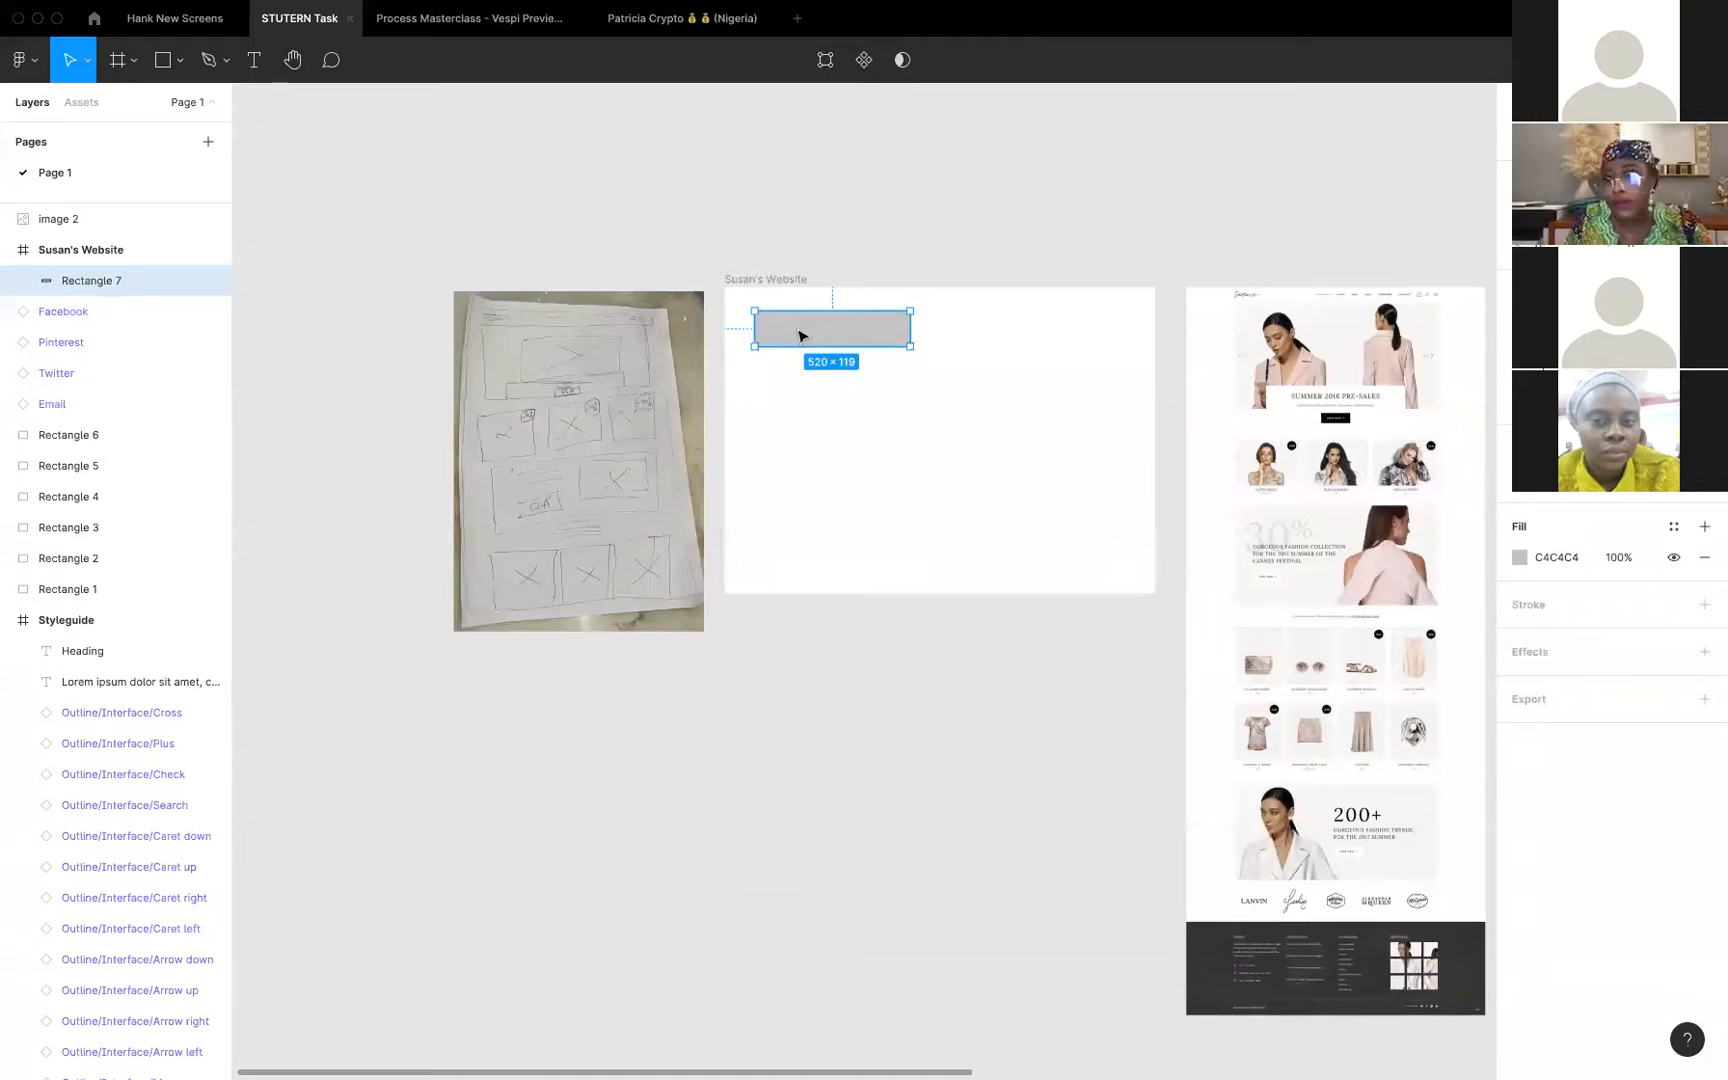
left_click(1561, 559)
type("ffffff")
key("Return")
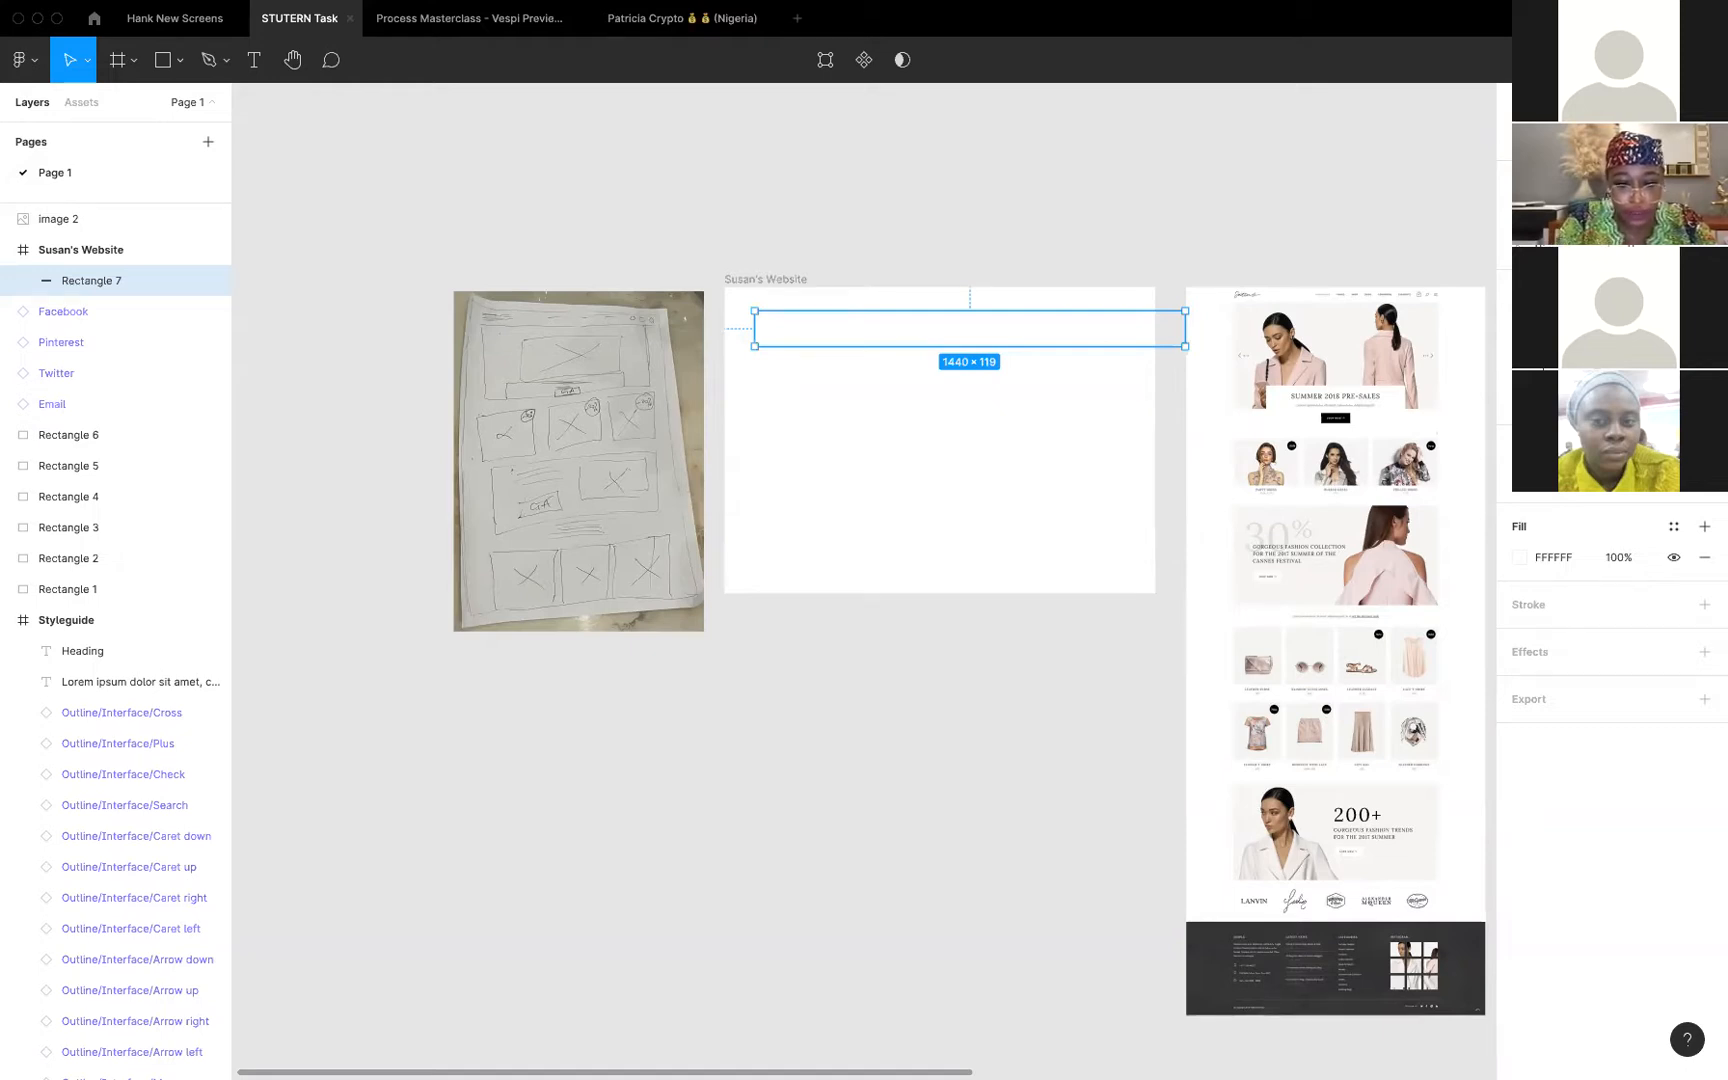
key("super+z")
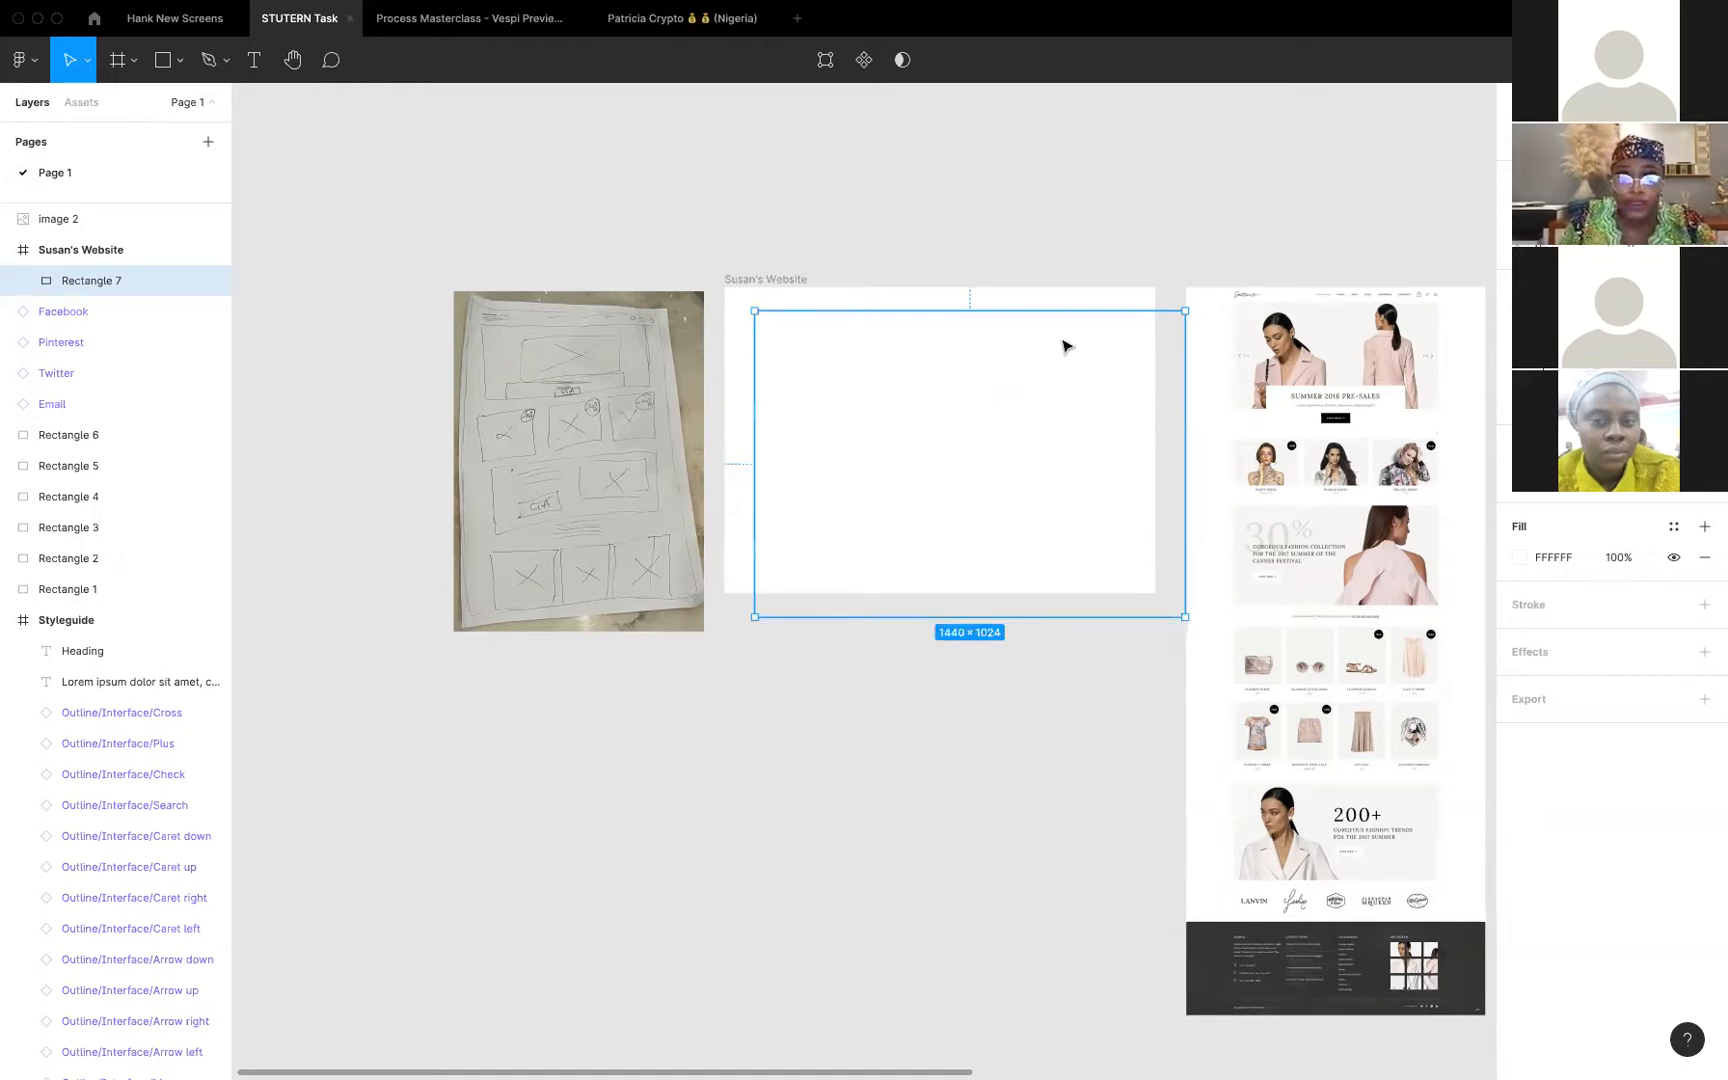
key("Return")
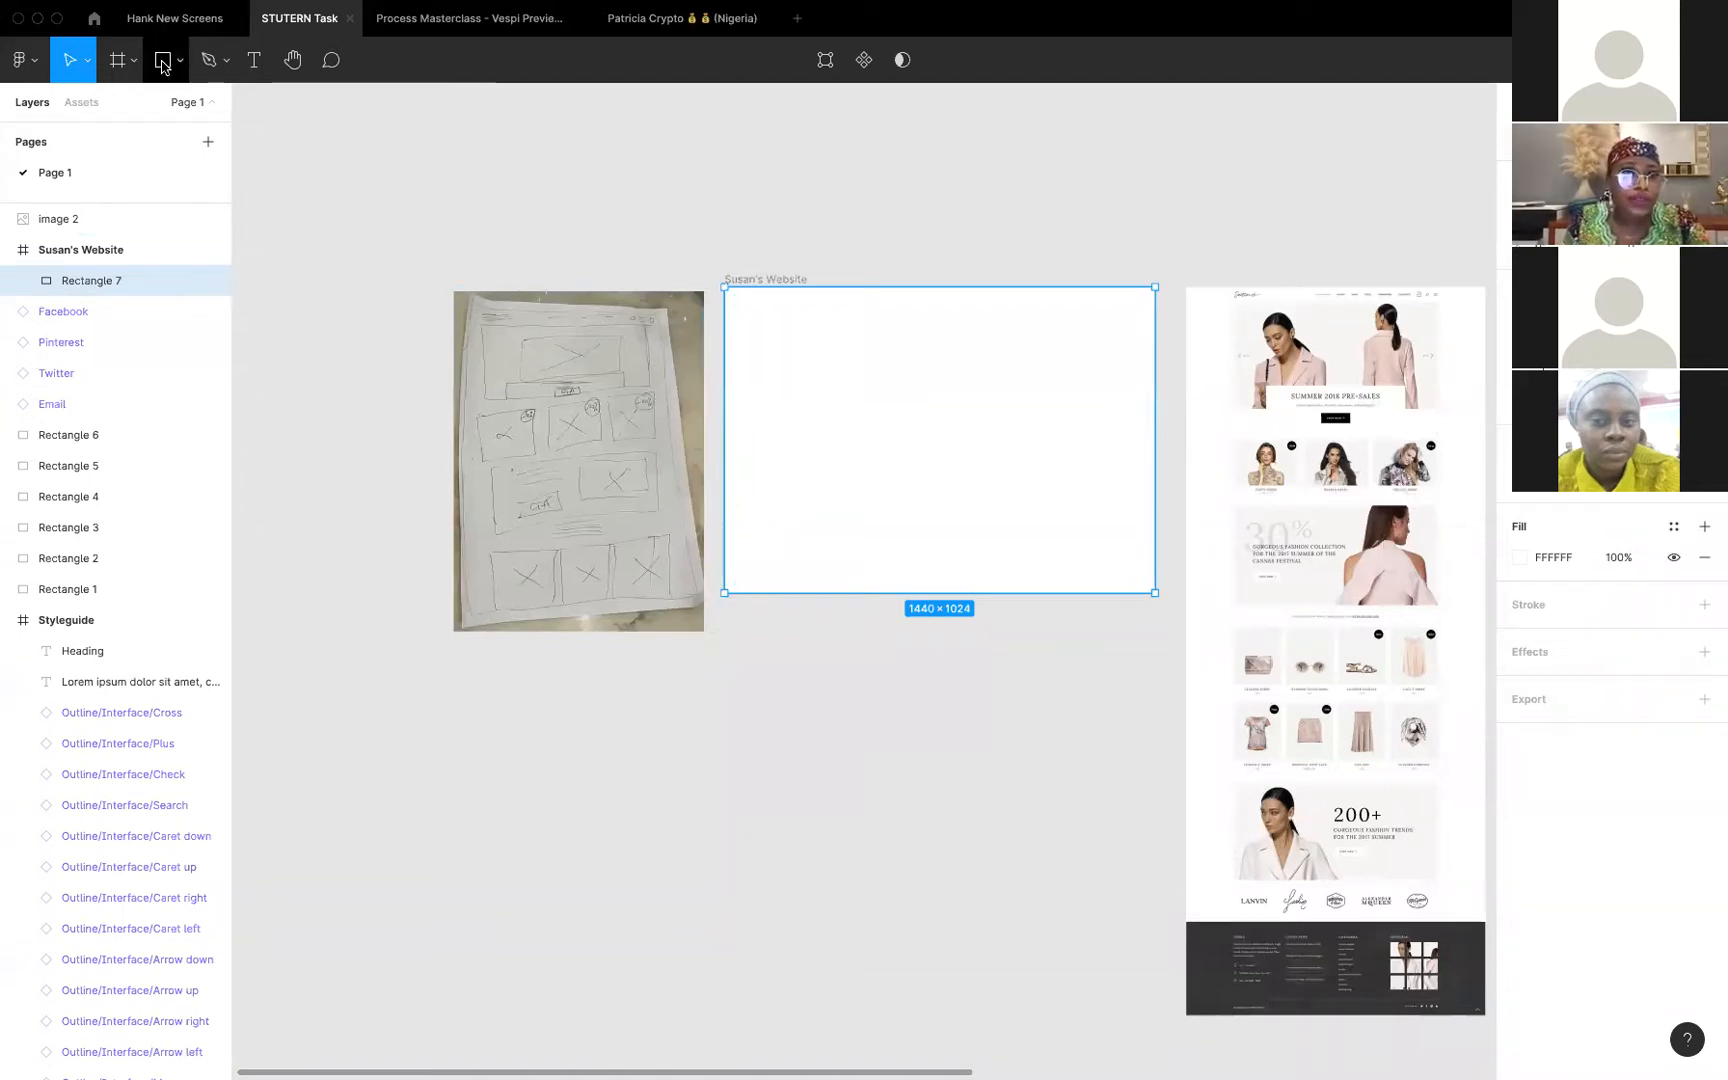
Draw a grey rectangle about 1280 × 274 across the upper part of the website frame and nudge it slightly right
key("r")
left_click_drag(745, 337, 919, 419)
left_click_drag(818, 380, 1126, 363)
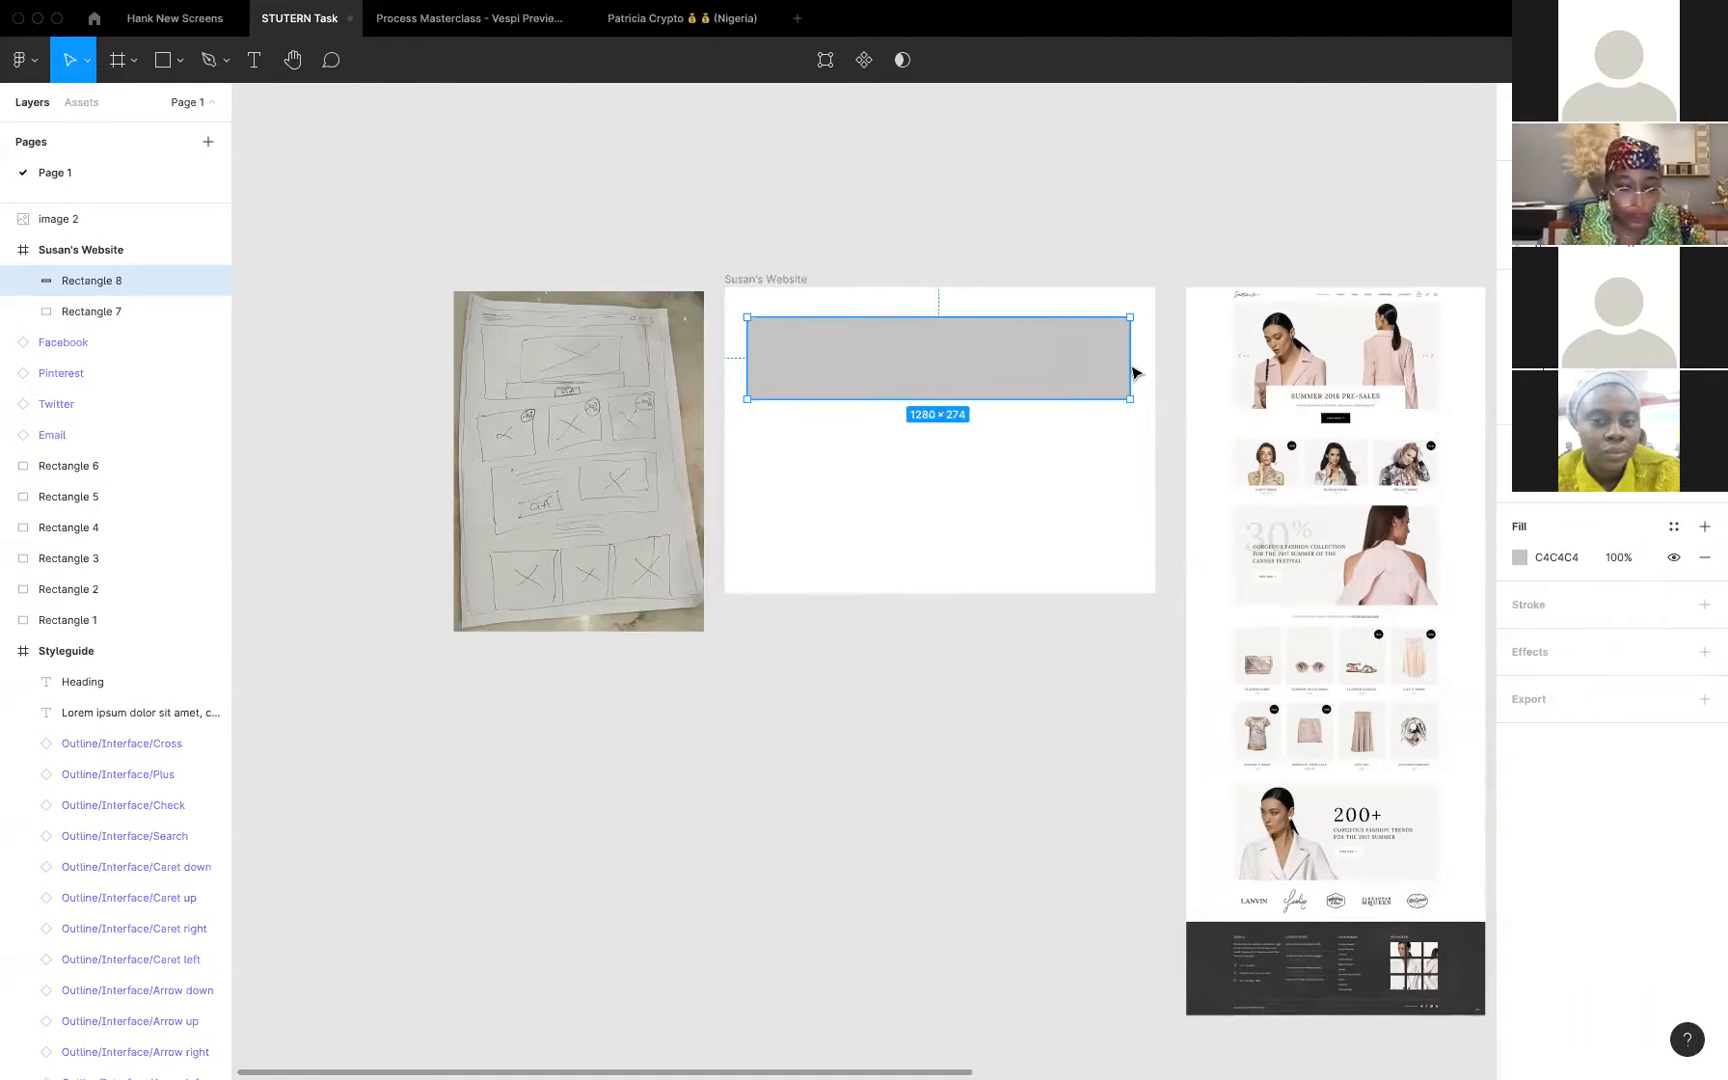
key("alt")
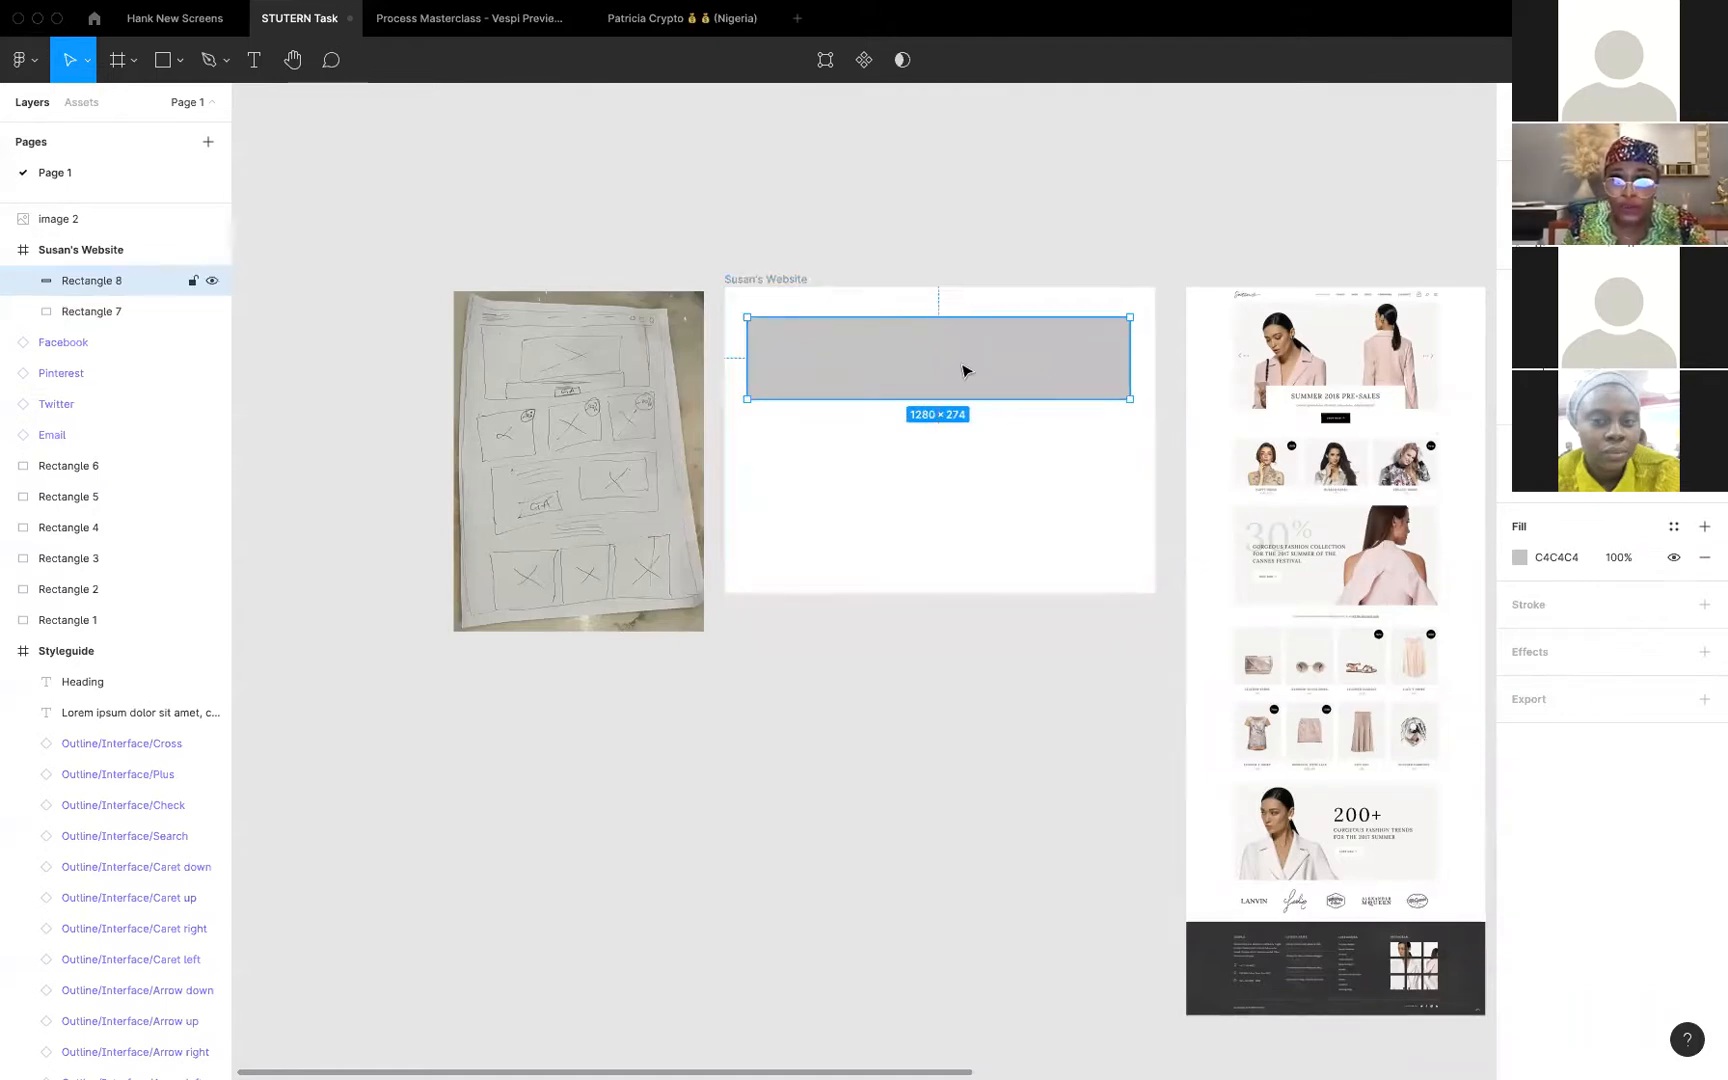
key("Right")
key("Right")
key("Right")
key("alt")
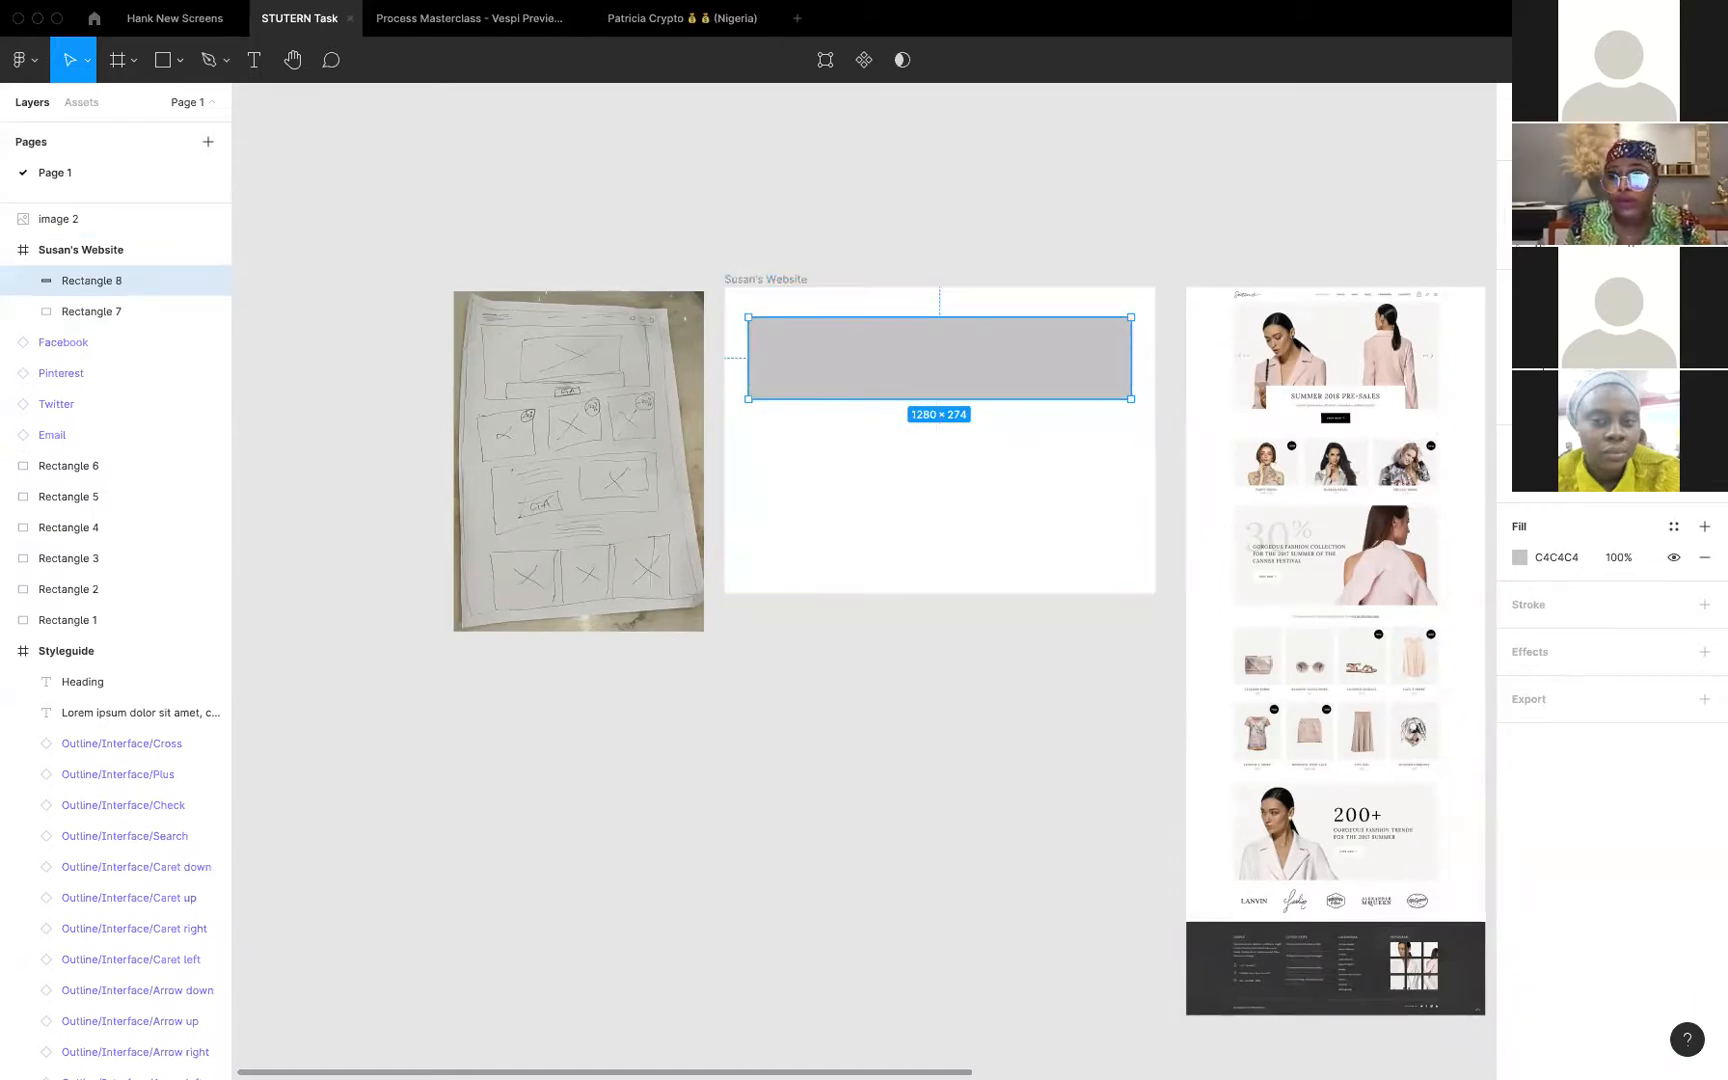
Resize the grey banner rectangle to 1240 wide and about 469 high, centred horizontally in the website frame
key("shift+Down")
key("shift+Down")
key("shift+Down")
key("shift+Down")
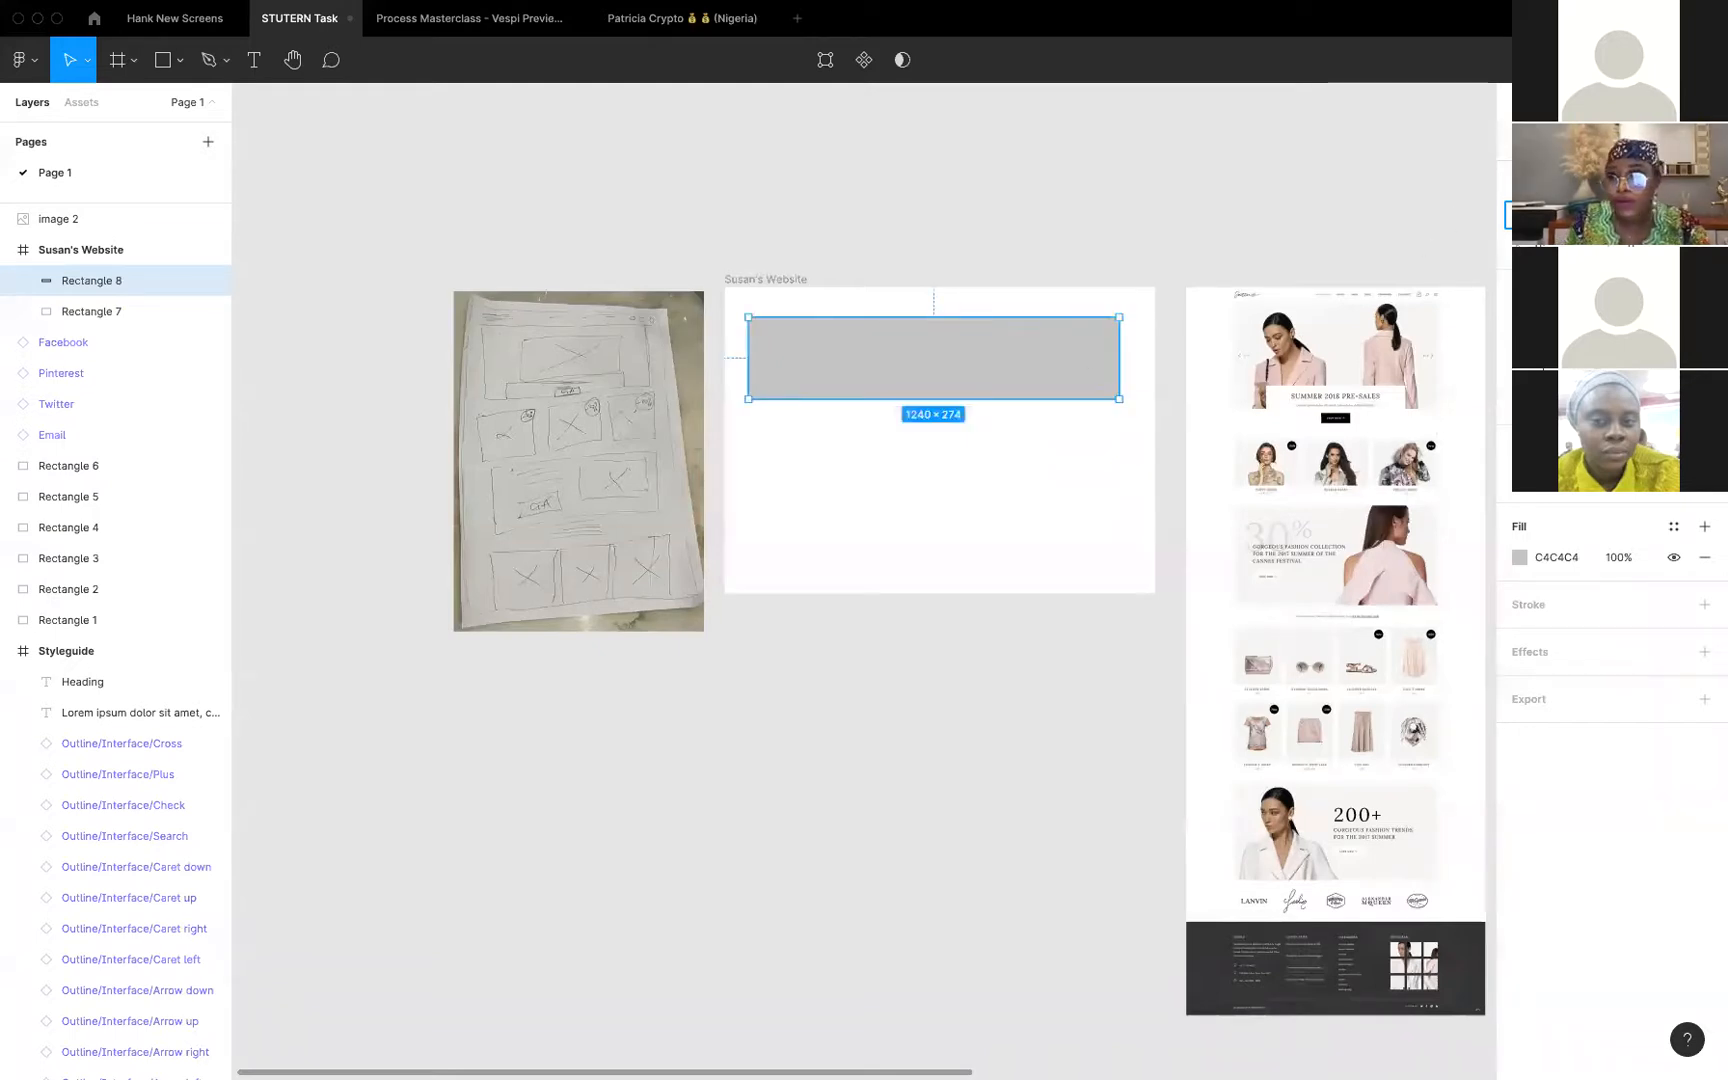
left_click(1555, 141)
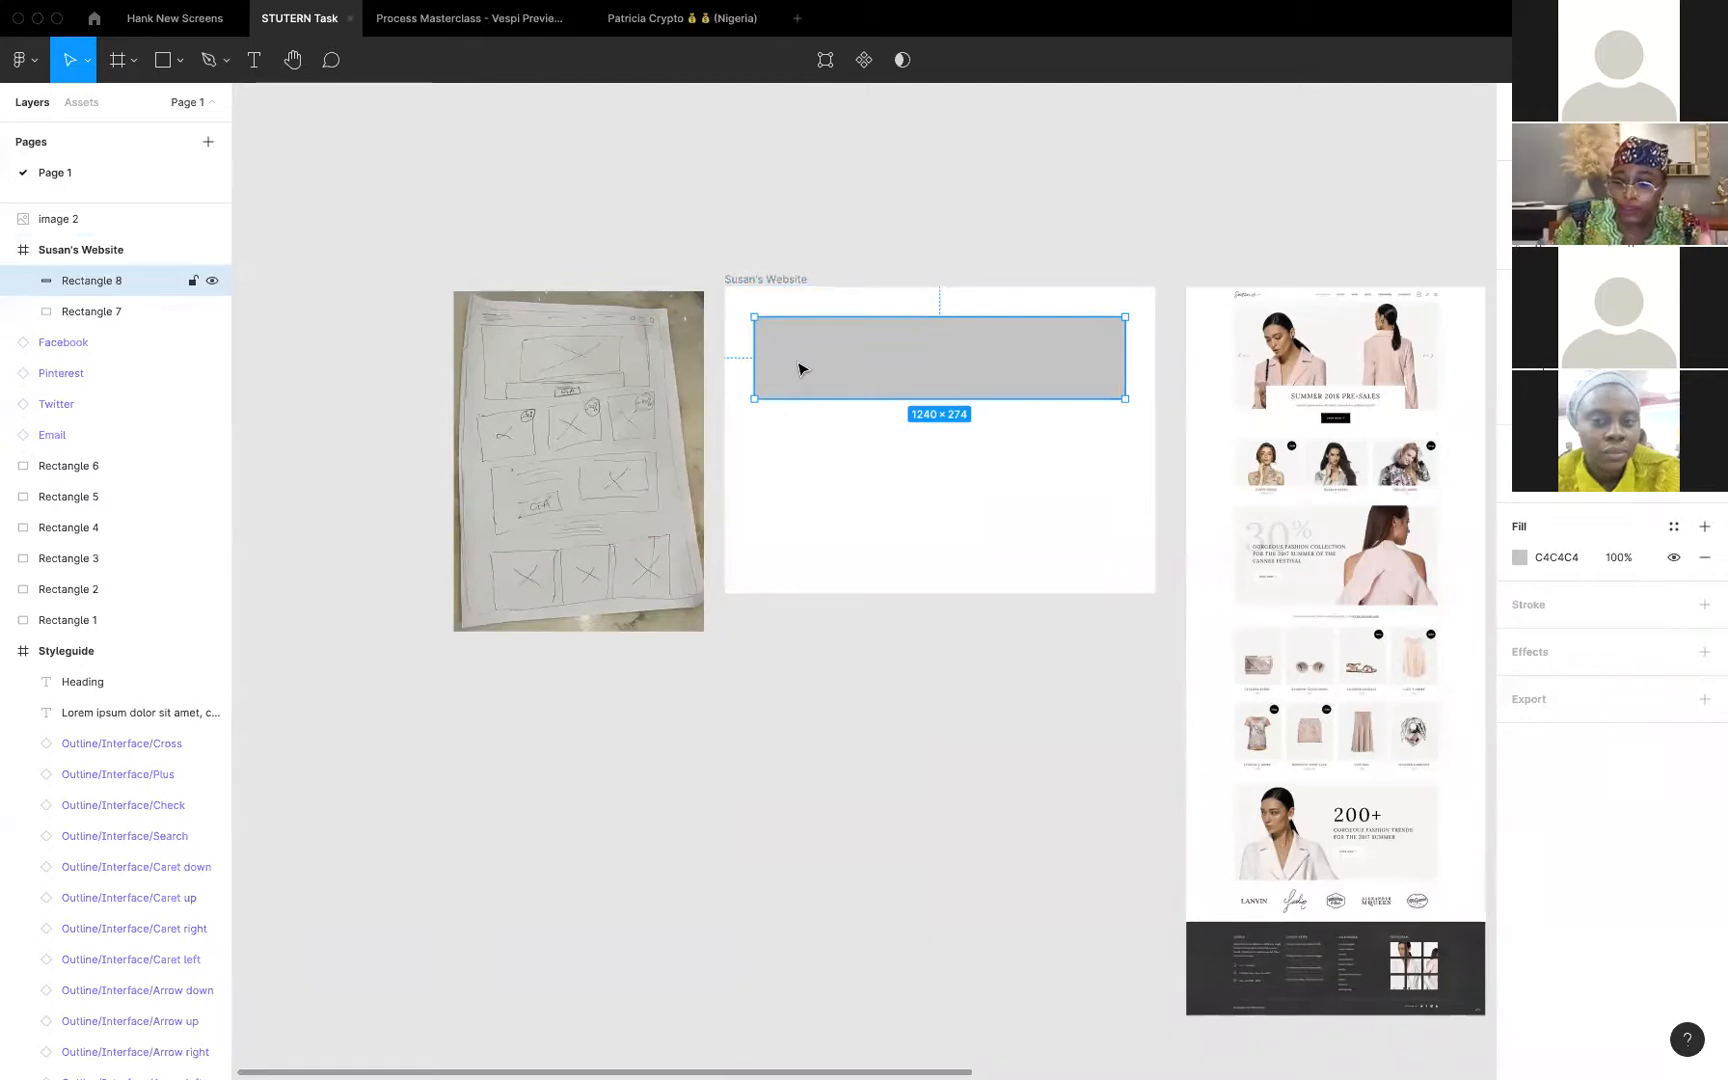
key("alt")
key("alt")
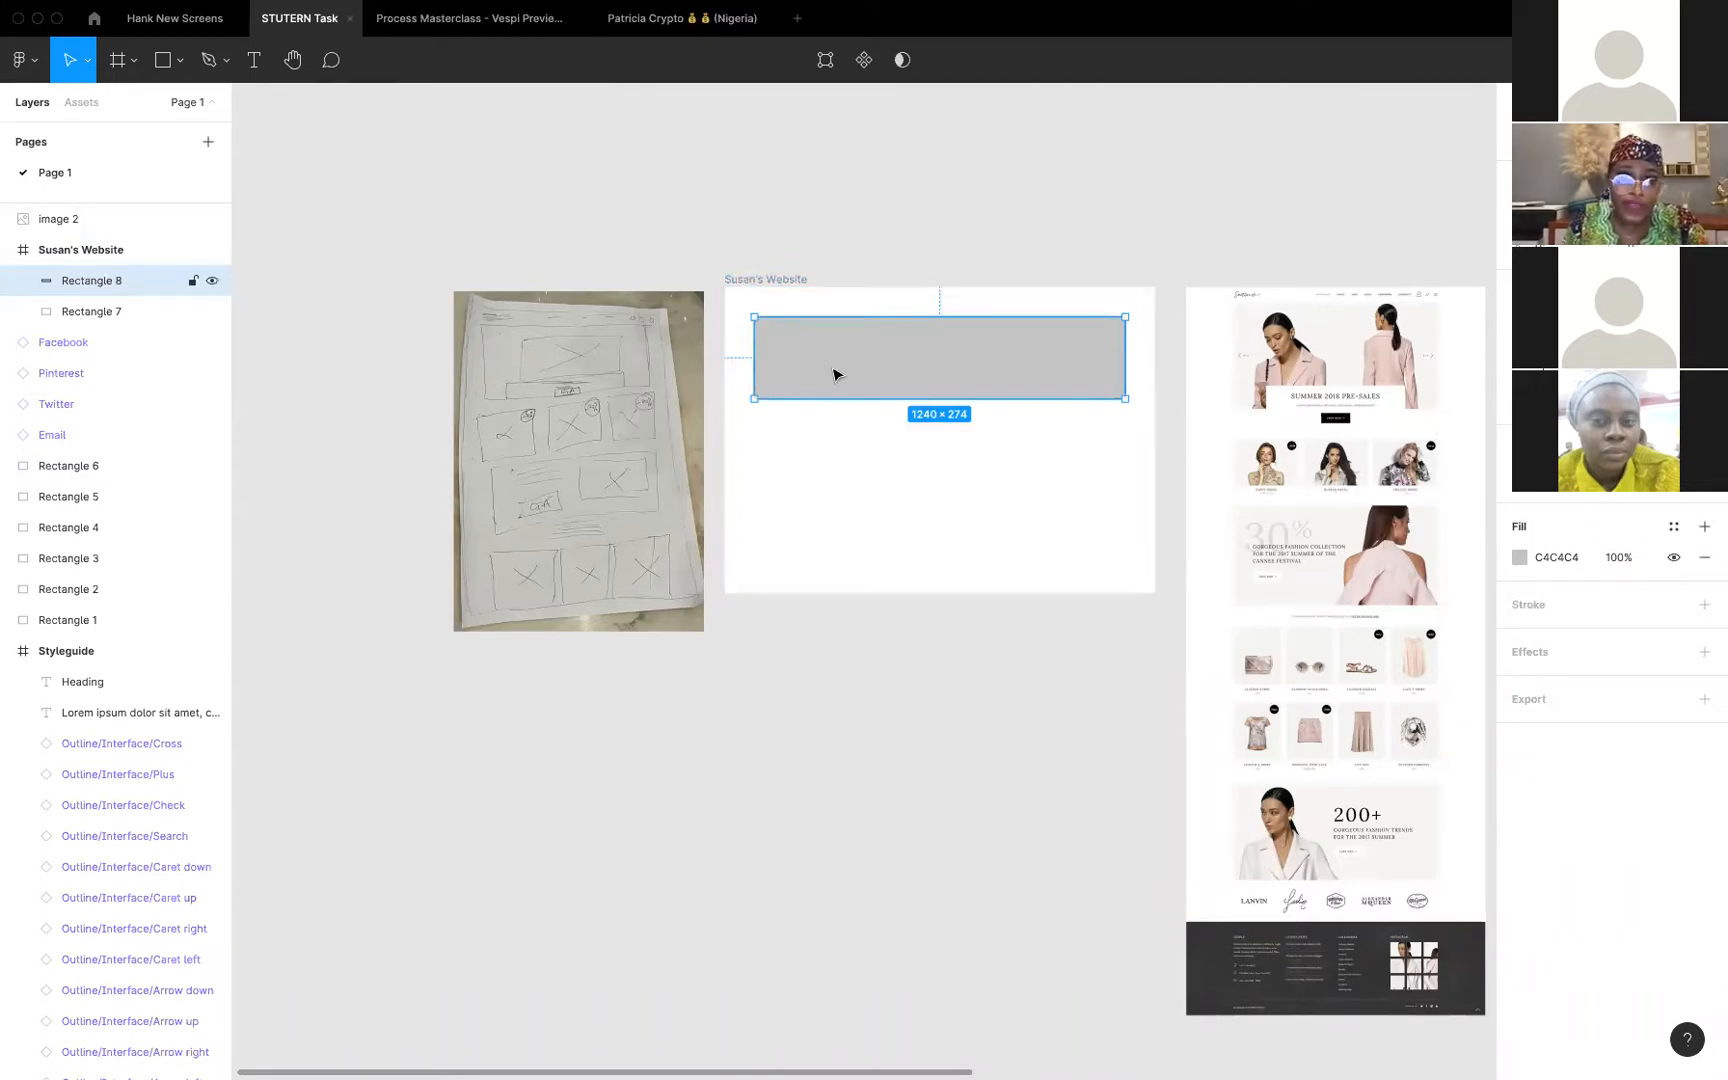
left_click_drag(897, 393, 902, 474)
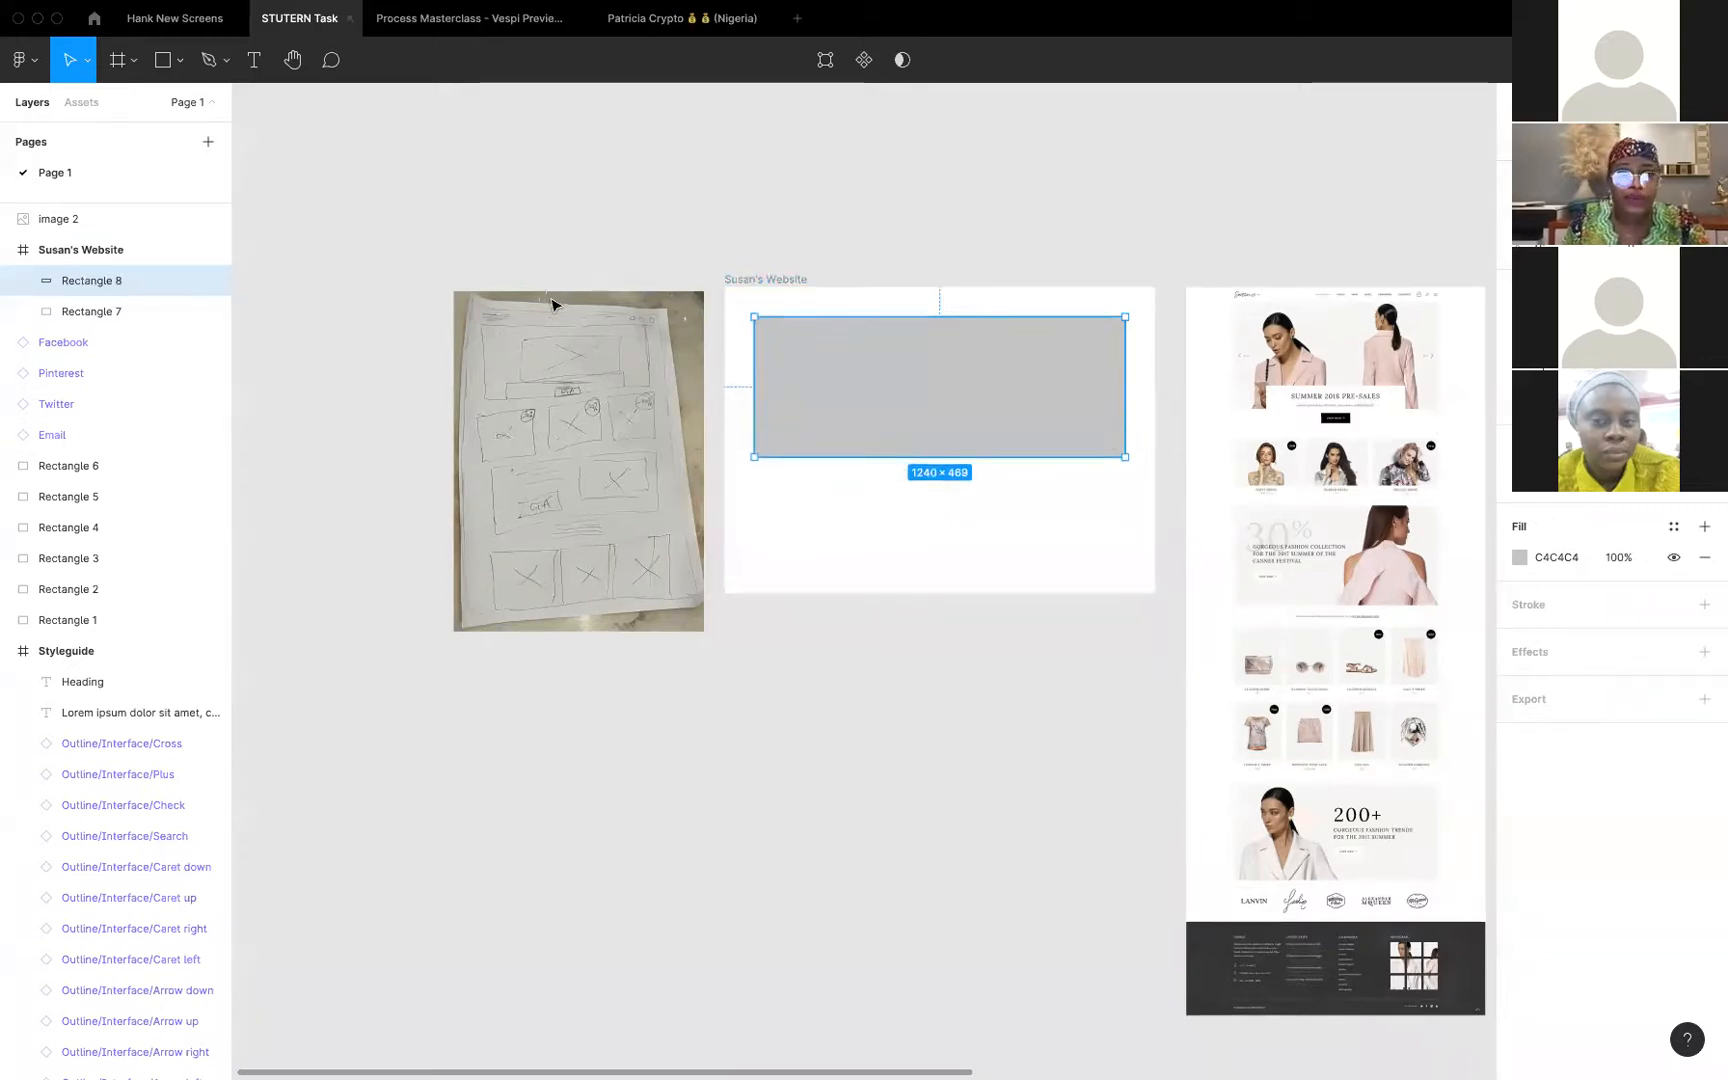
Draw a smaller rectangle about 561 × 213 inside the grey banner and move it towards the banner's middle
left_click(152, 64)
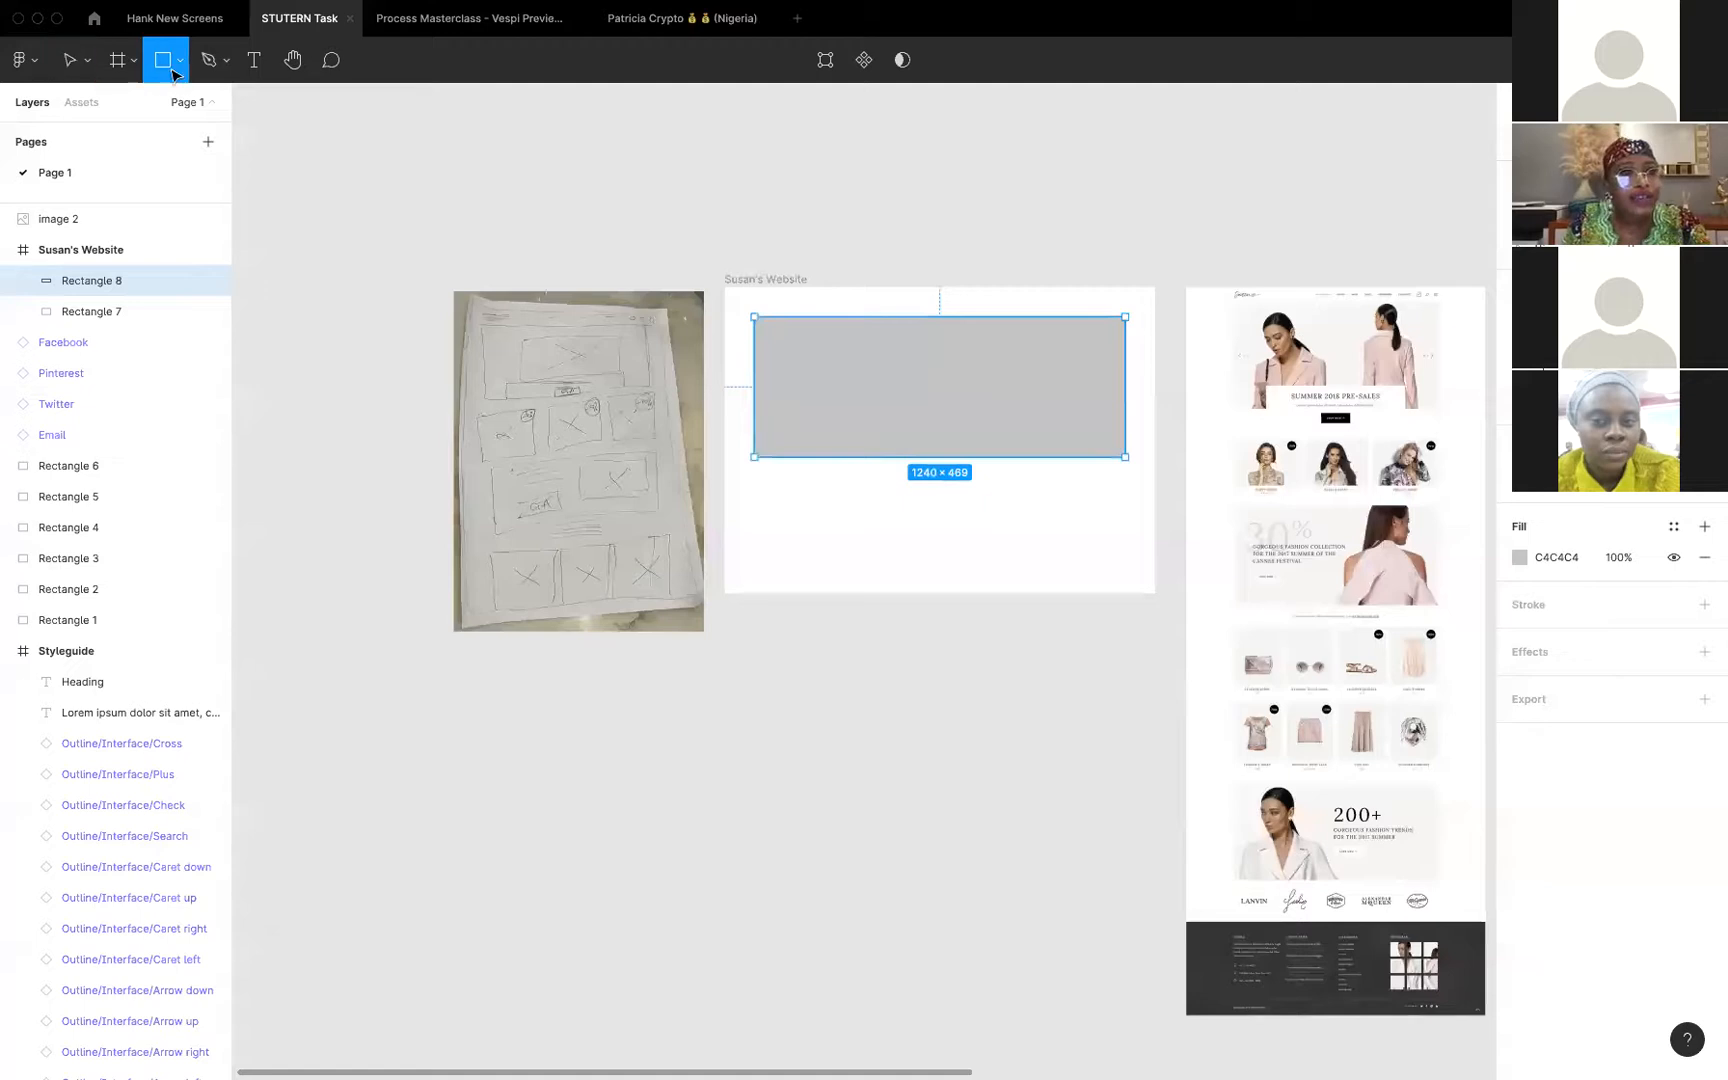
left_click_drag(795, 351, 963, 414)
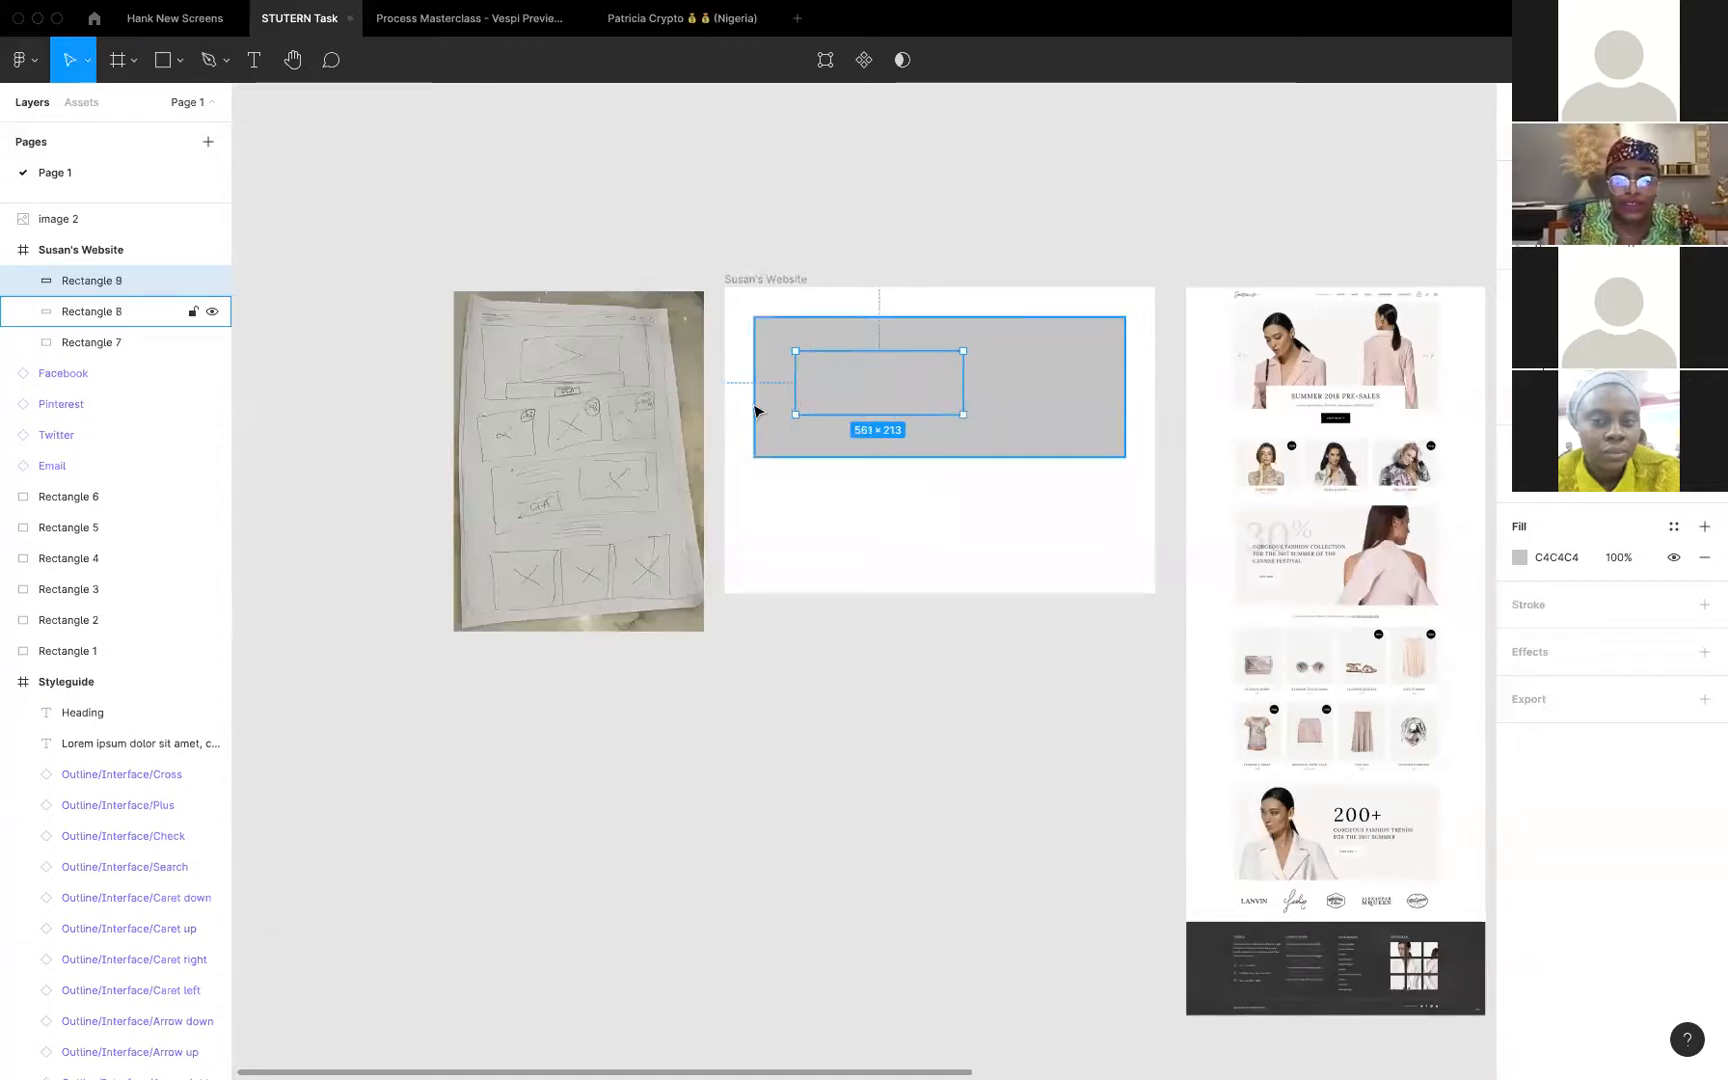
left_click_drag(908, 403, 938, 405)
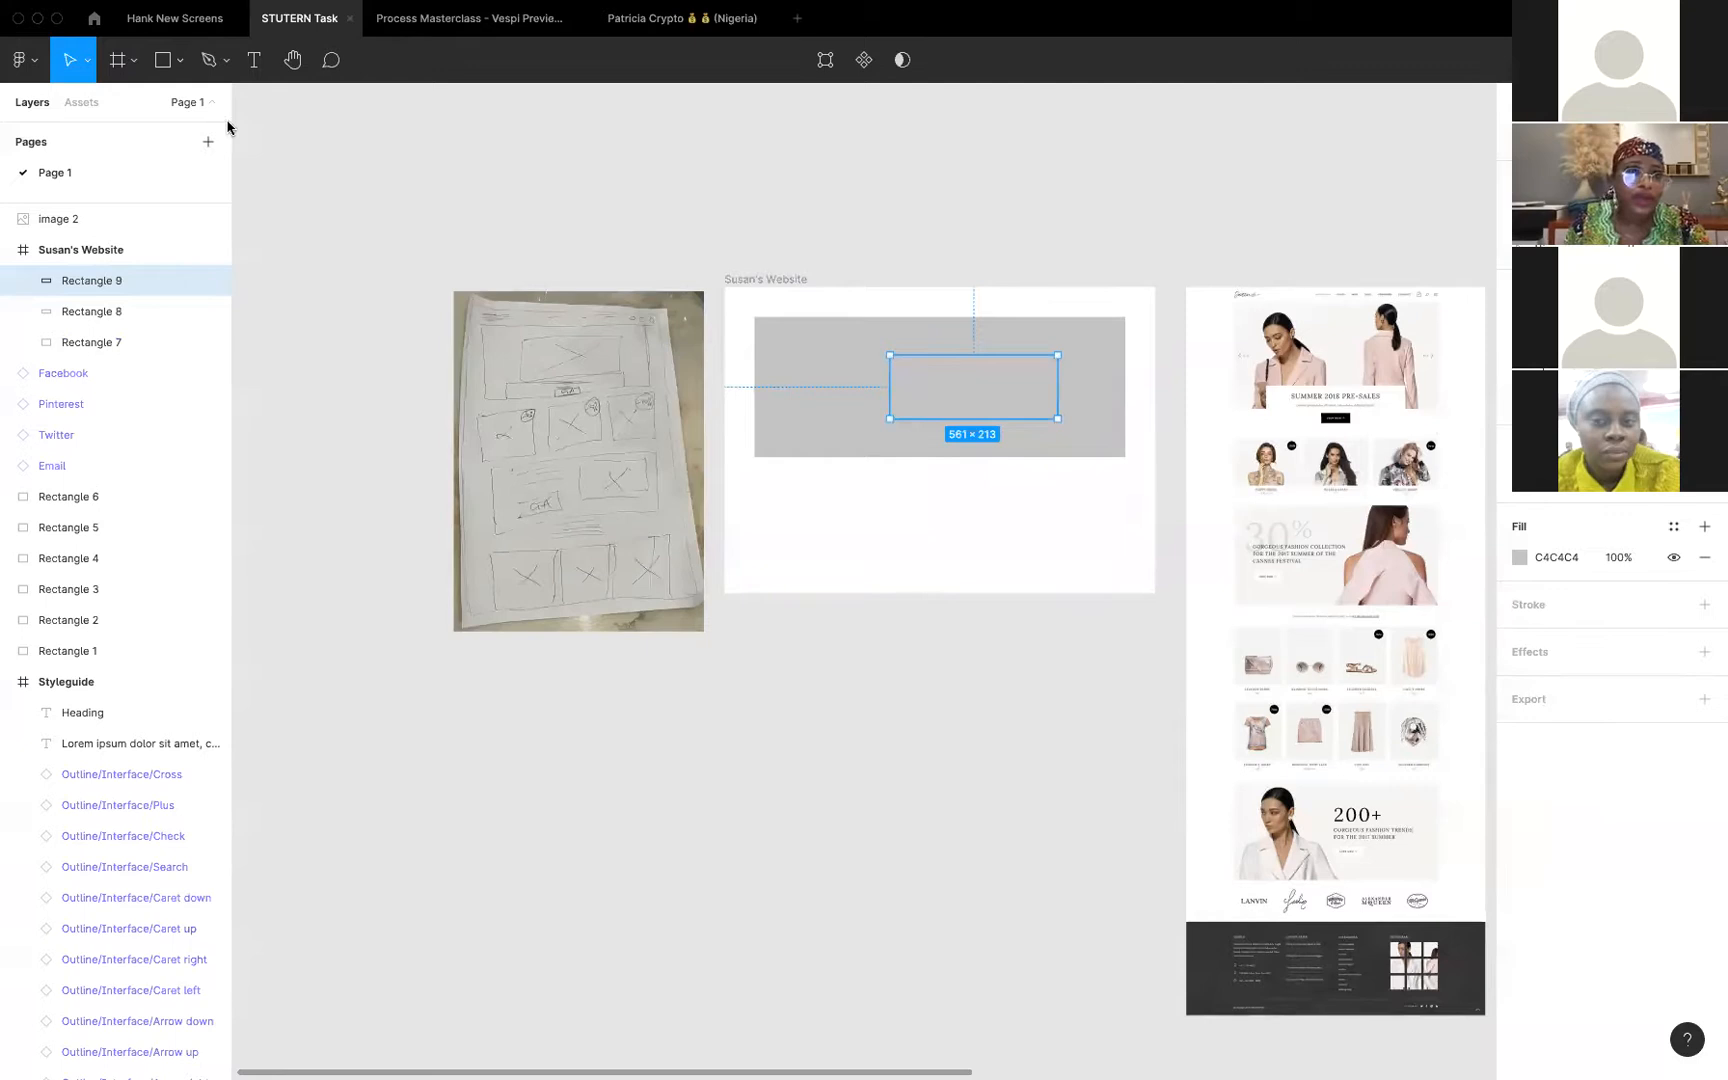
Lighten the fill of the large banner rectangle to EEEEEE
left_click(1120, 355)
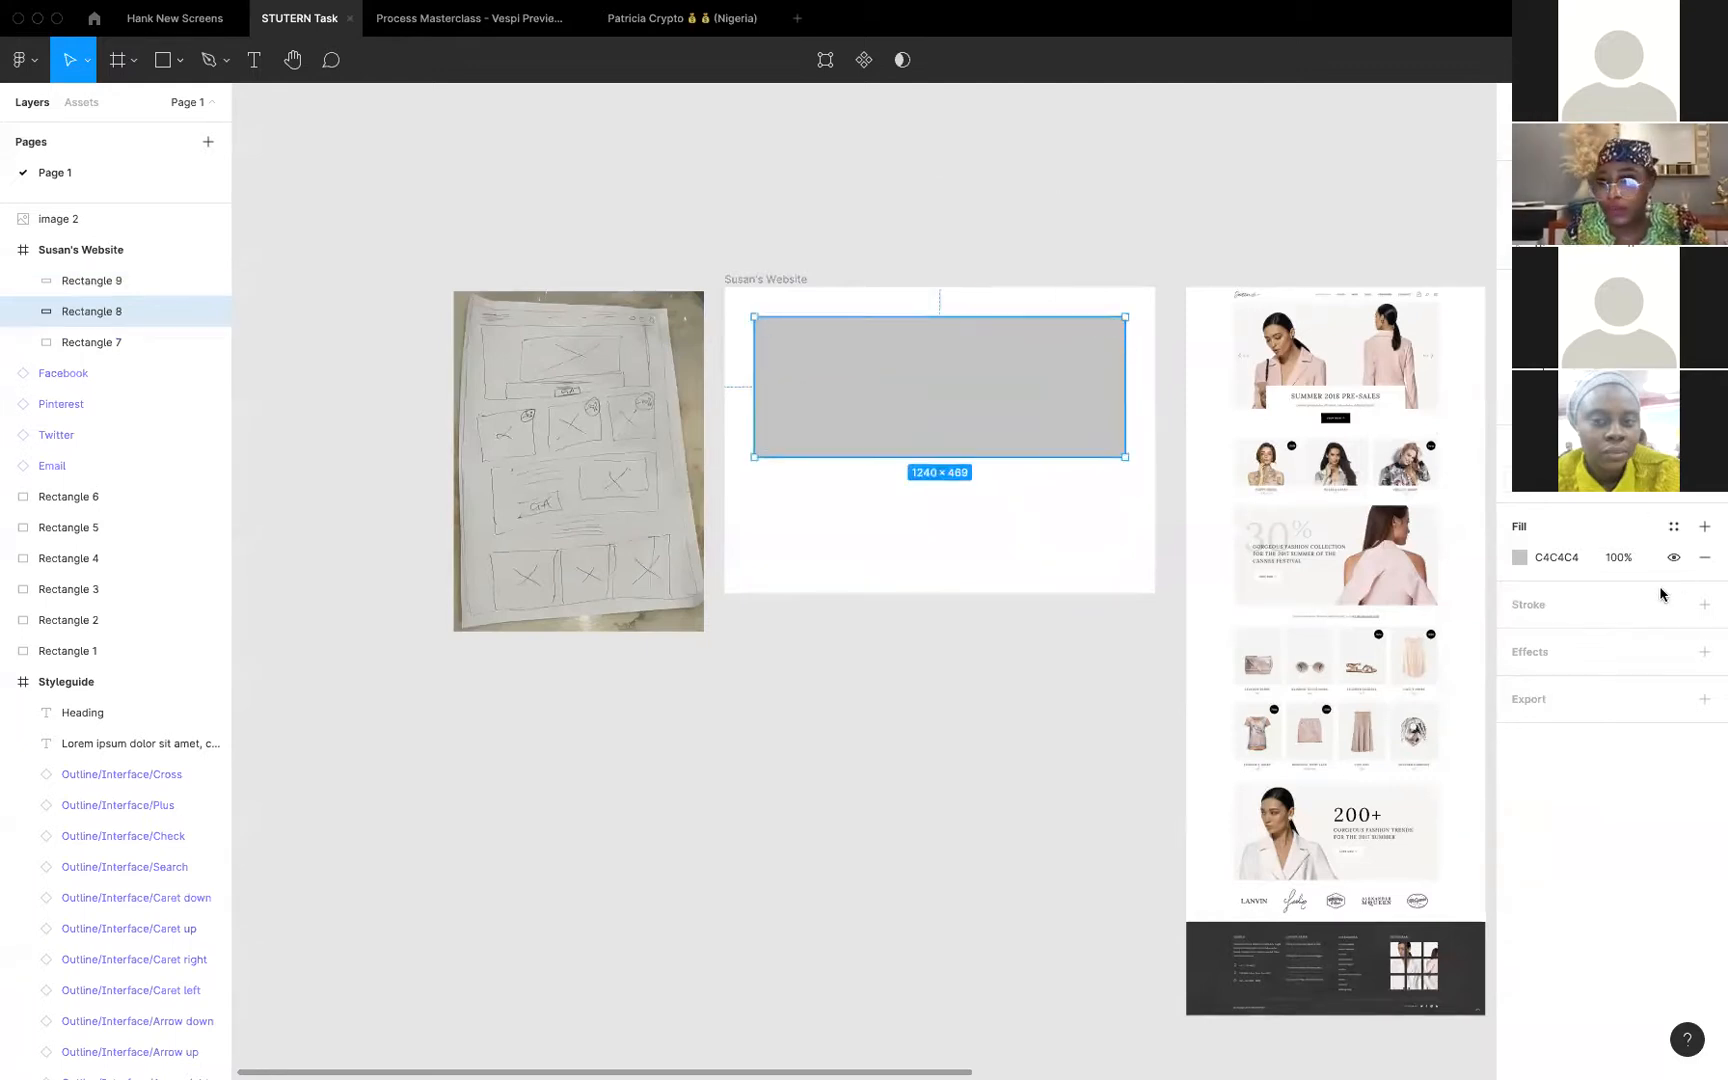
left_click(1518, 557)
left_click_drag(1266, 645, 1264, 597)
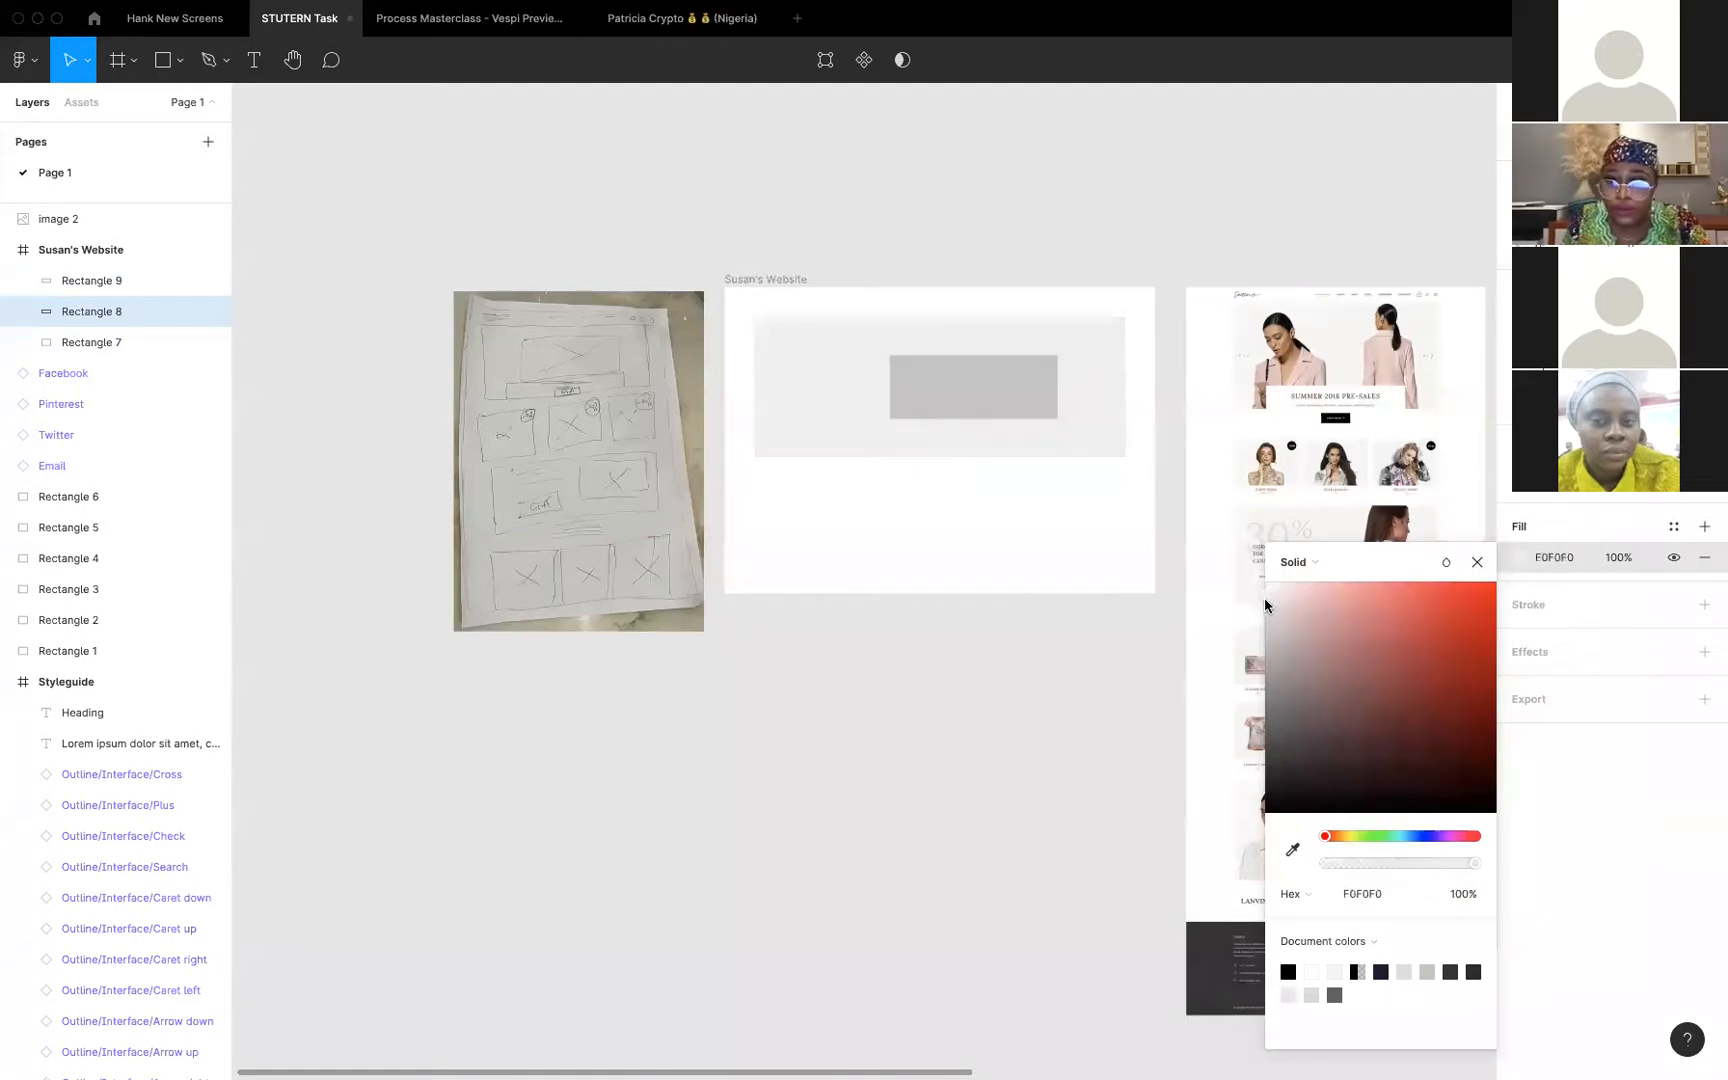
left_click(1477, 562)
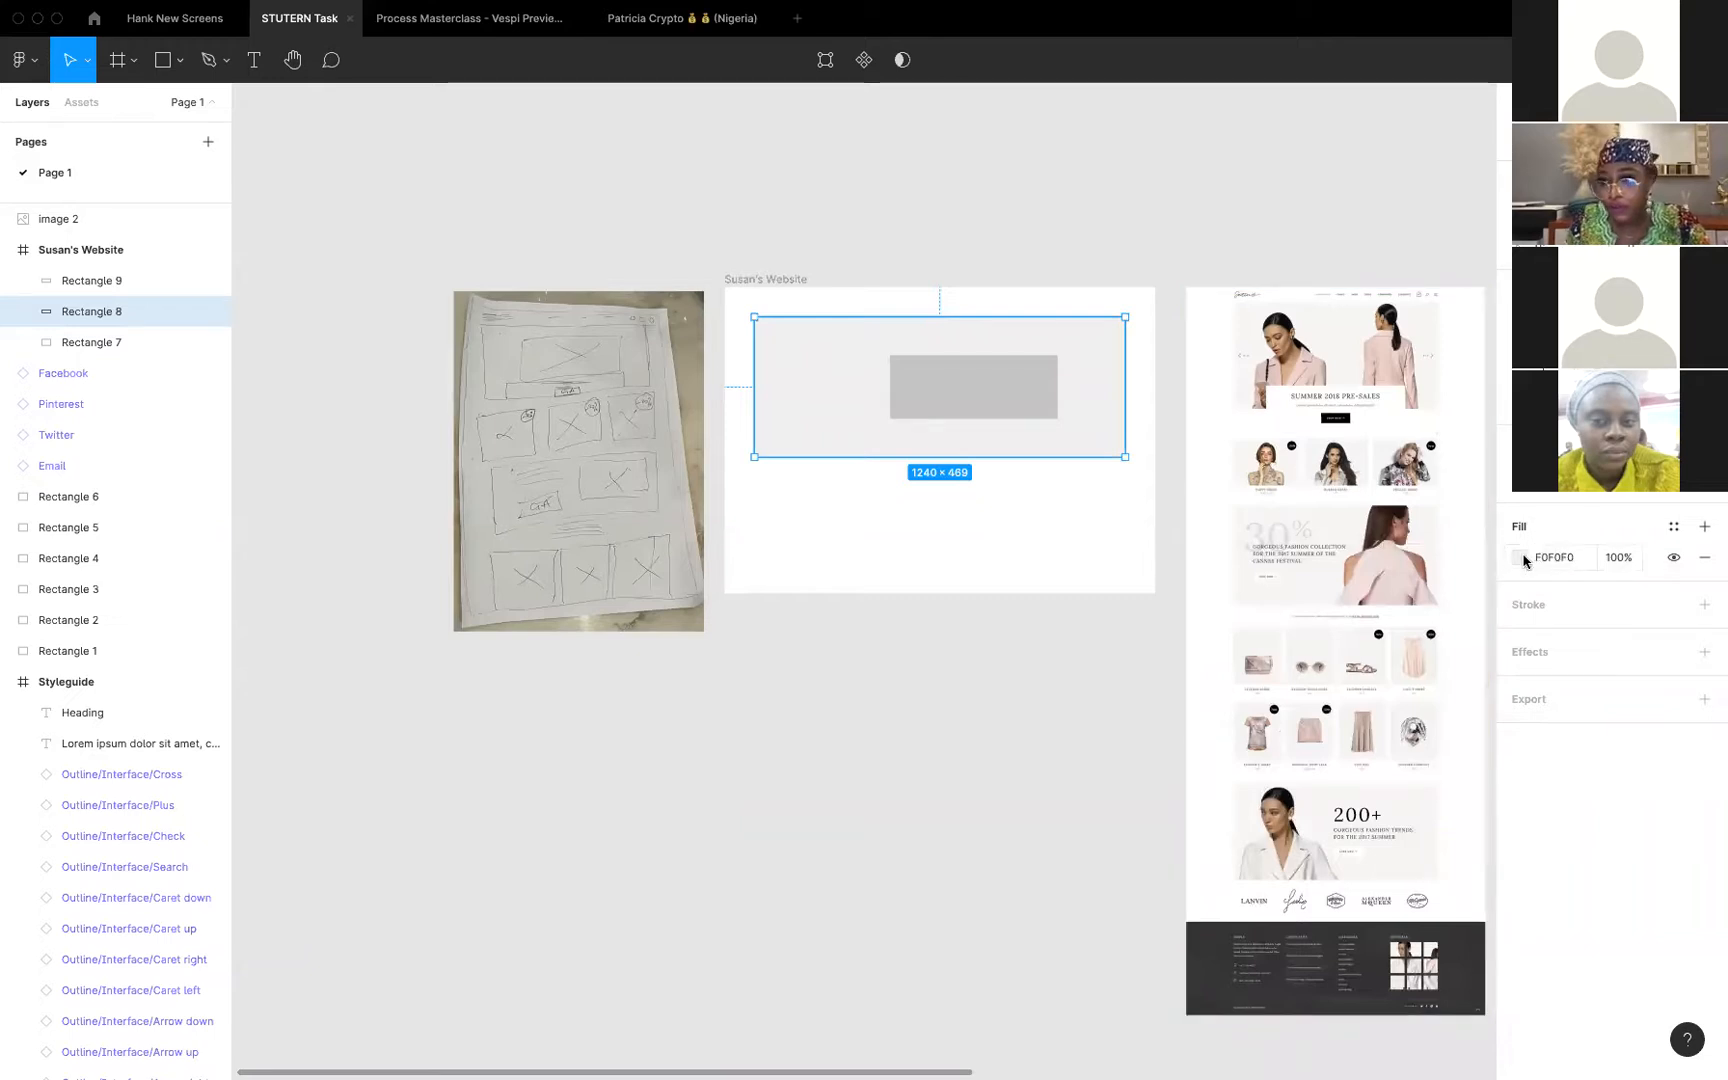
left_click(1521, 557)
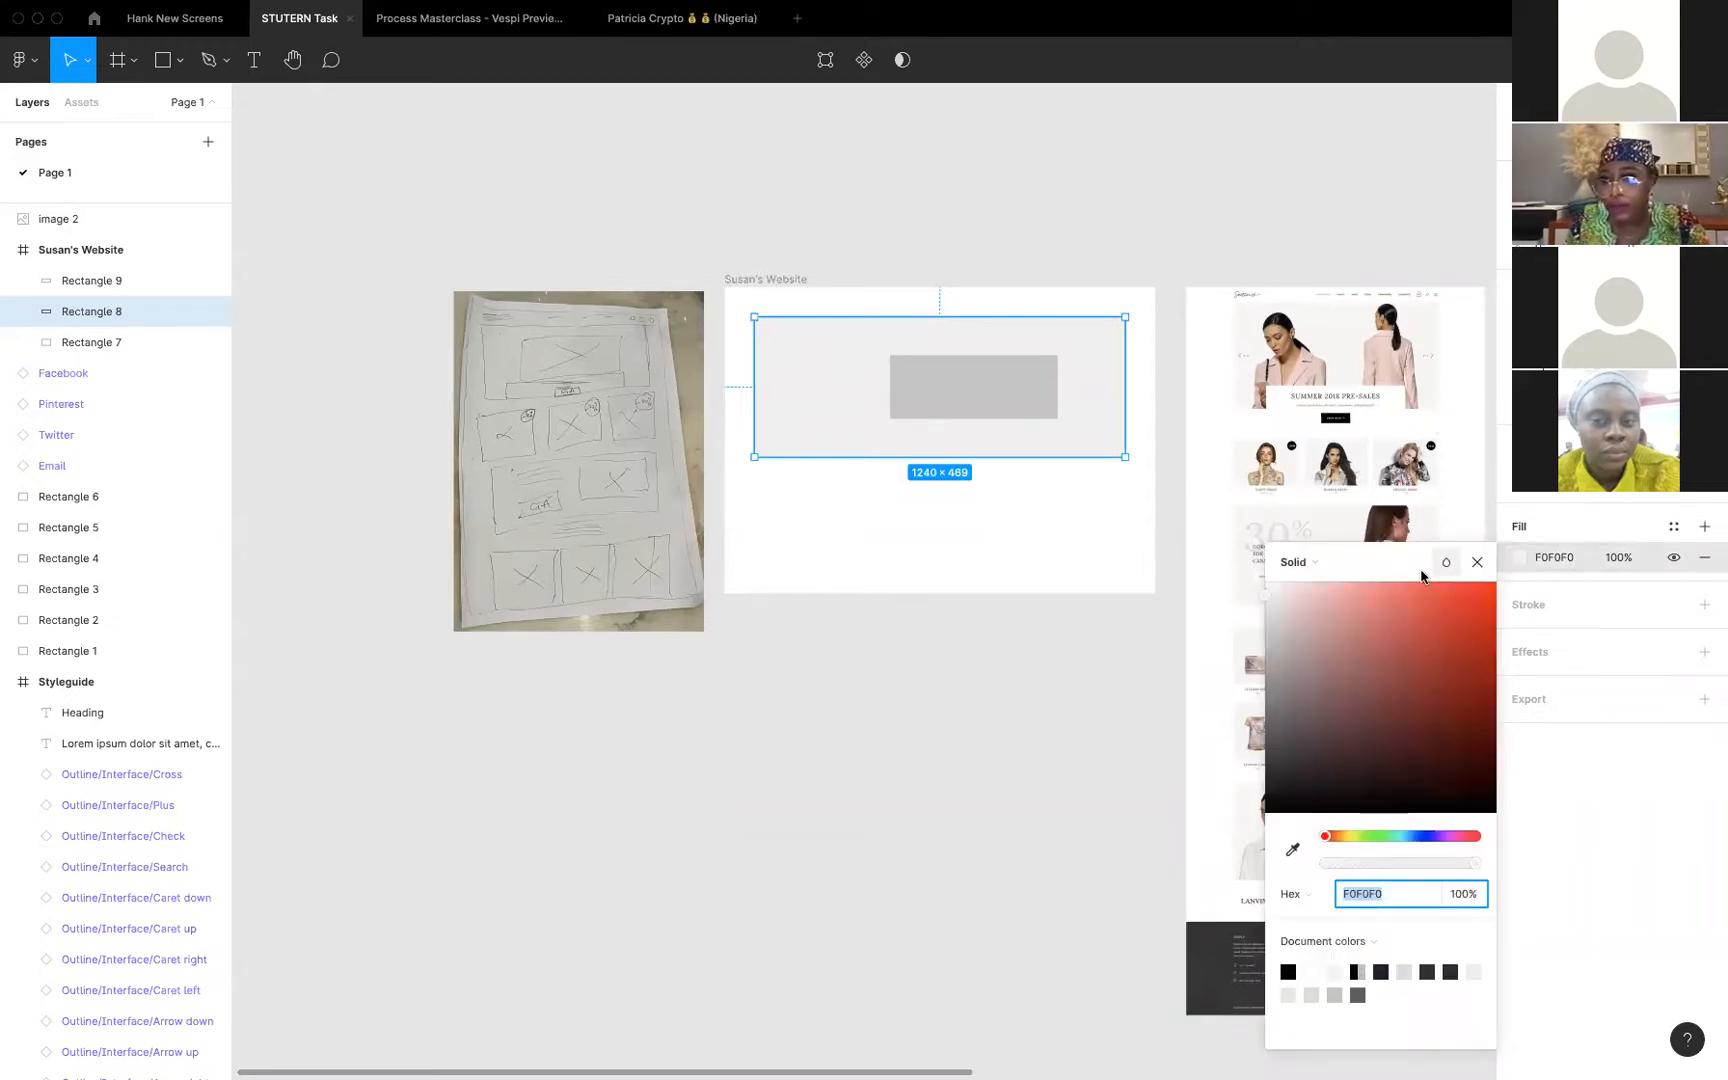
mouse_move(1270, 600)
left_mouse_down()
mouse_move(1412, 617)
mouse_move(1377, 598)
mouse_move(1257, 609)
left_mouse_up()
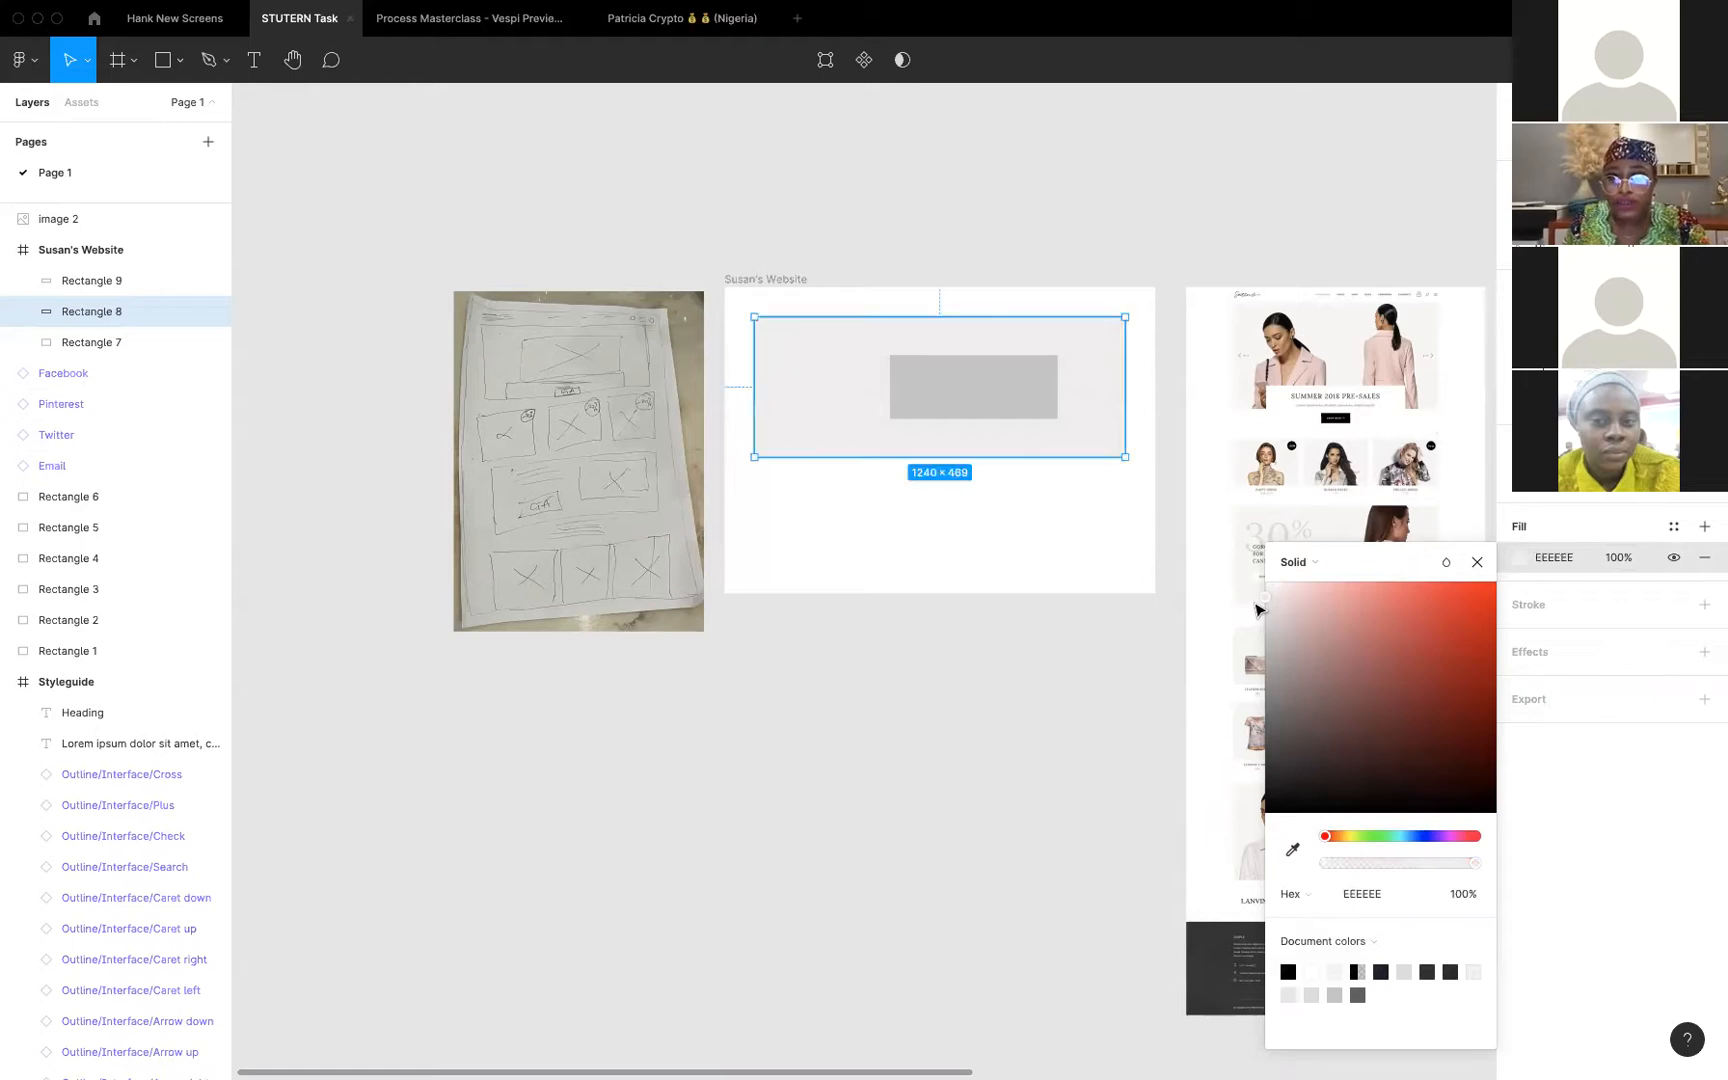
left_click(1478, 565)
Centre the small grey rectangle horizontally and vertically within the light banner rectangle
left_click_drag(938, 391, 897, 389)
left_click(955, 393)
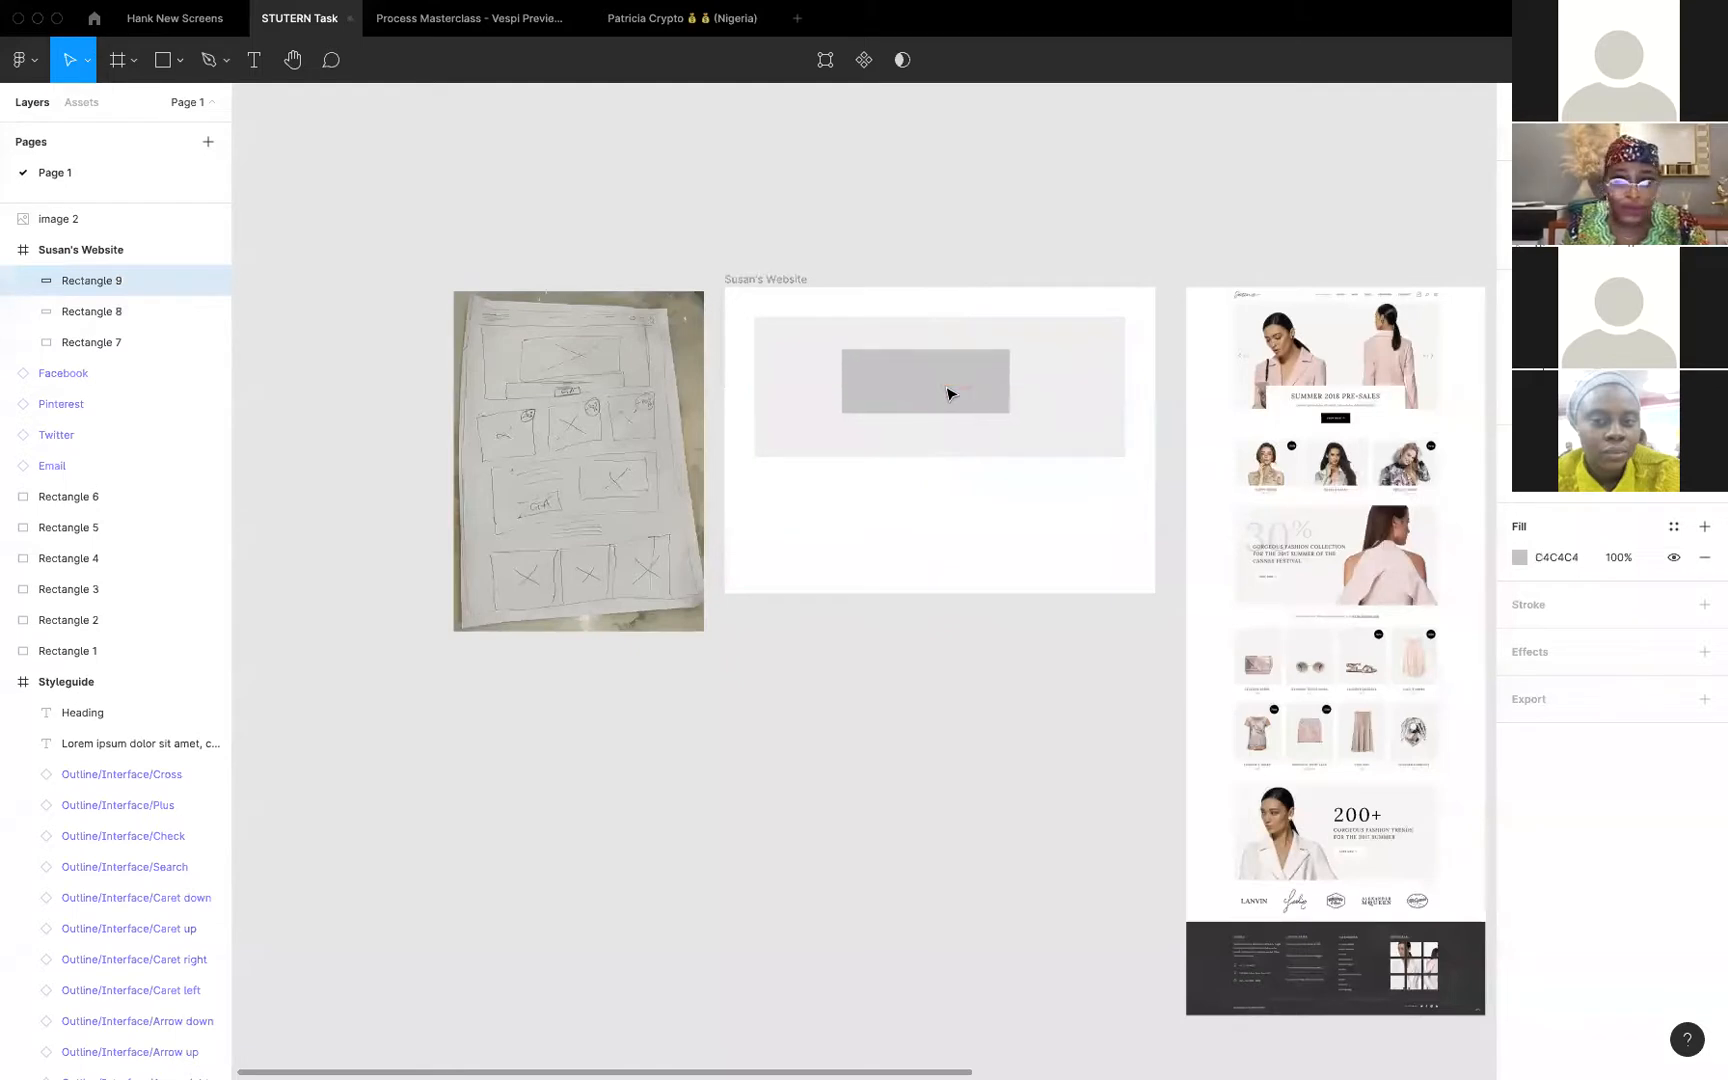
left_click(1099, 366, "shift")
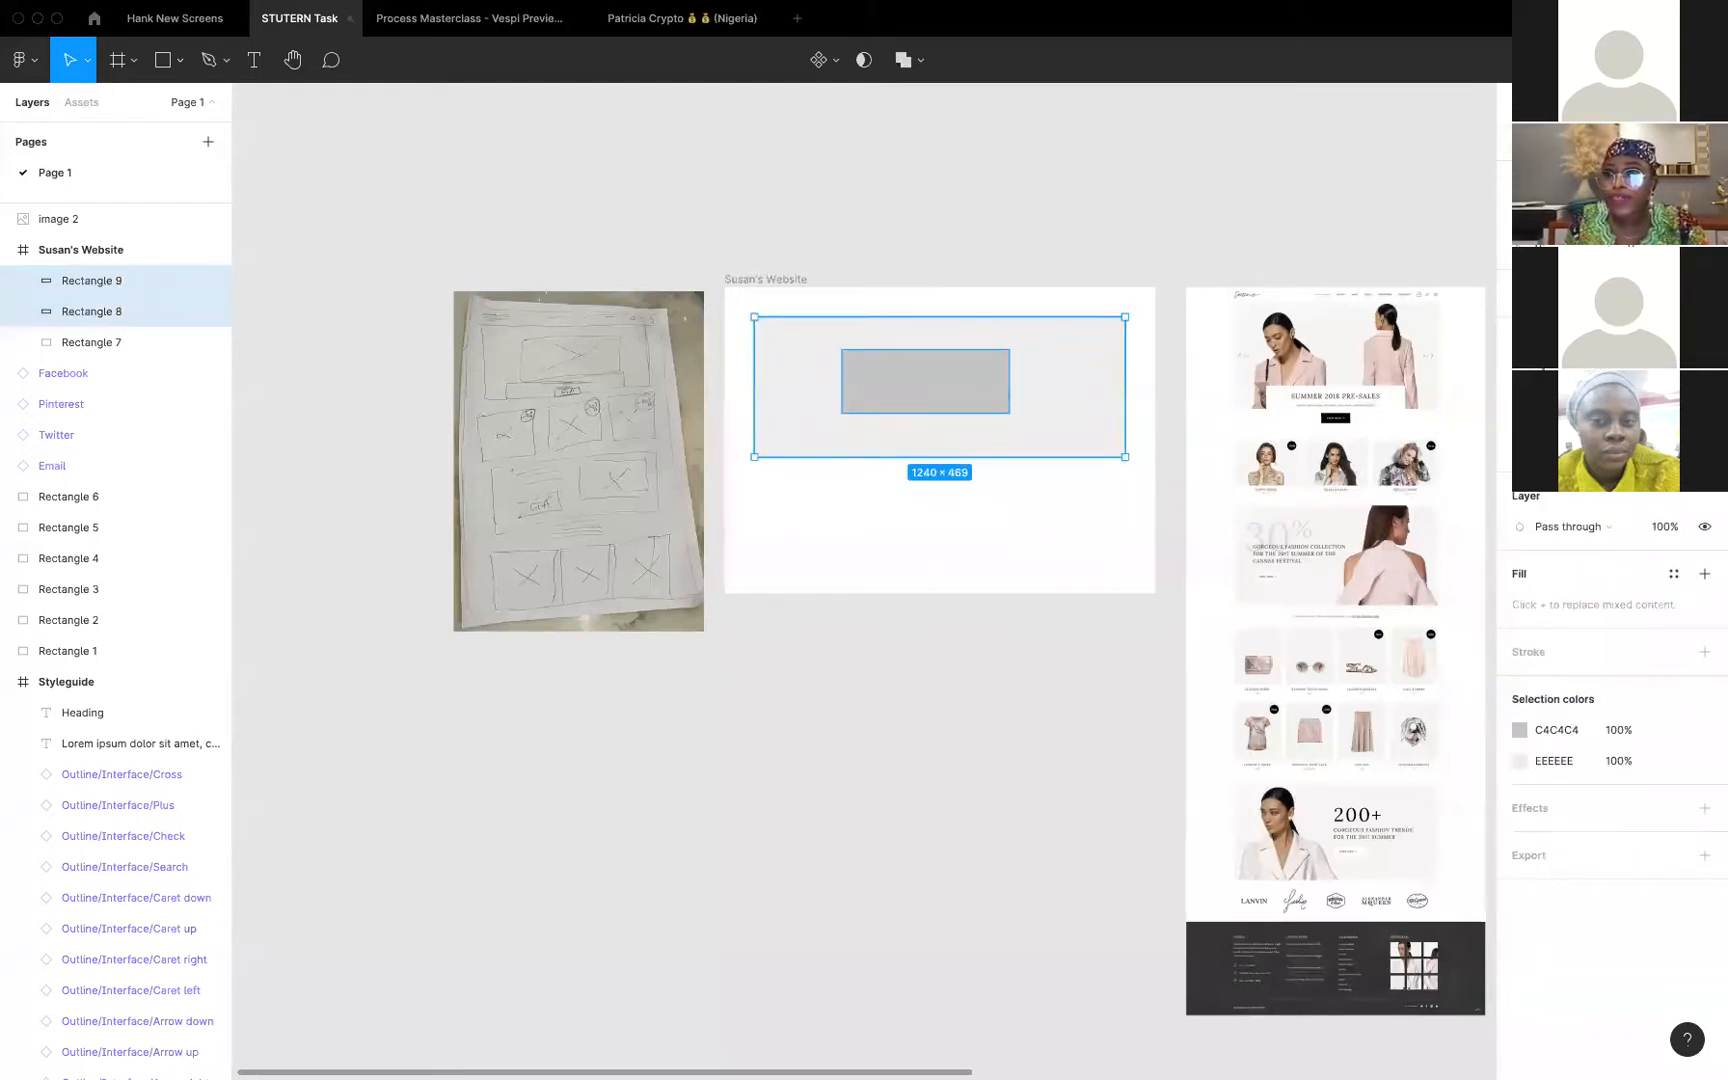
key("alt+h")
key("alt+v")
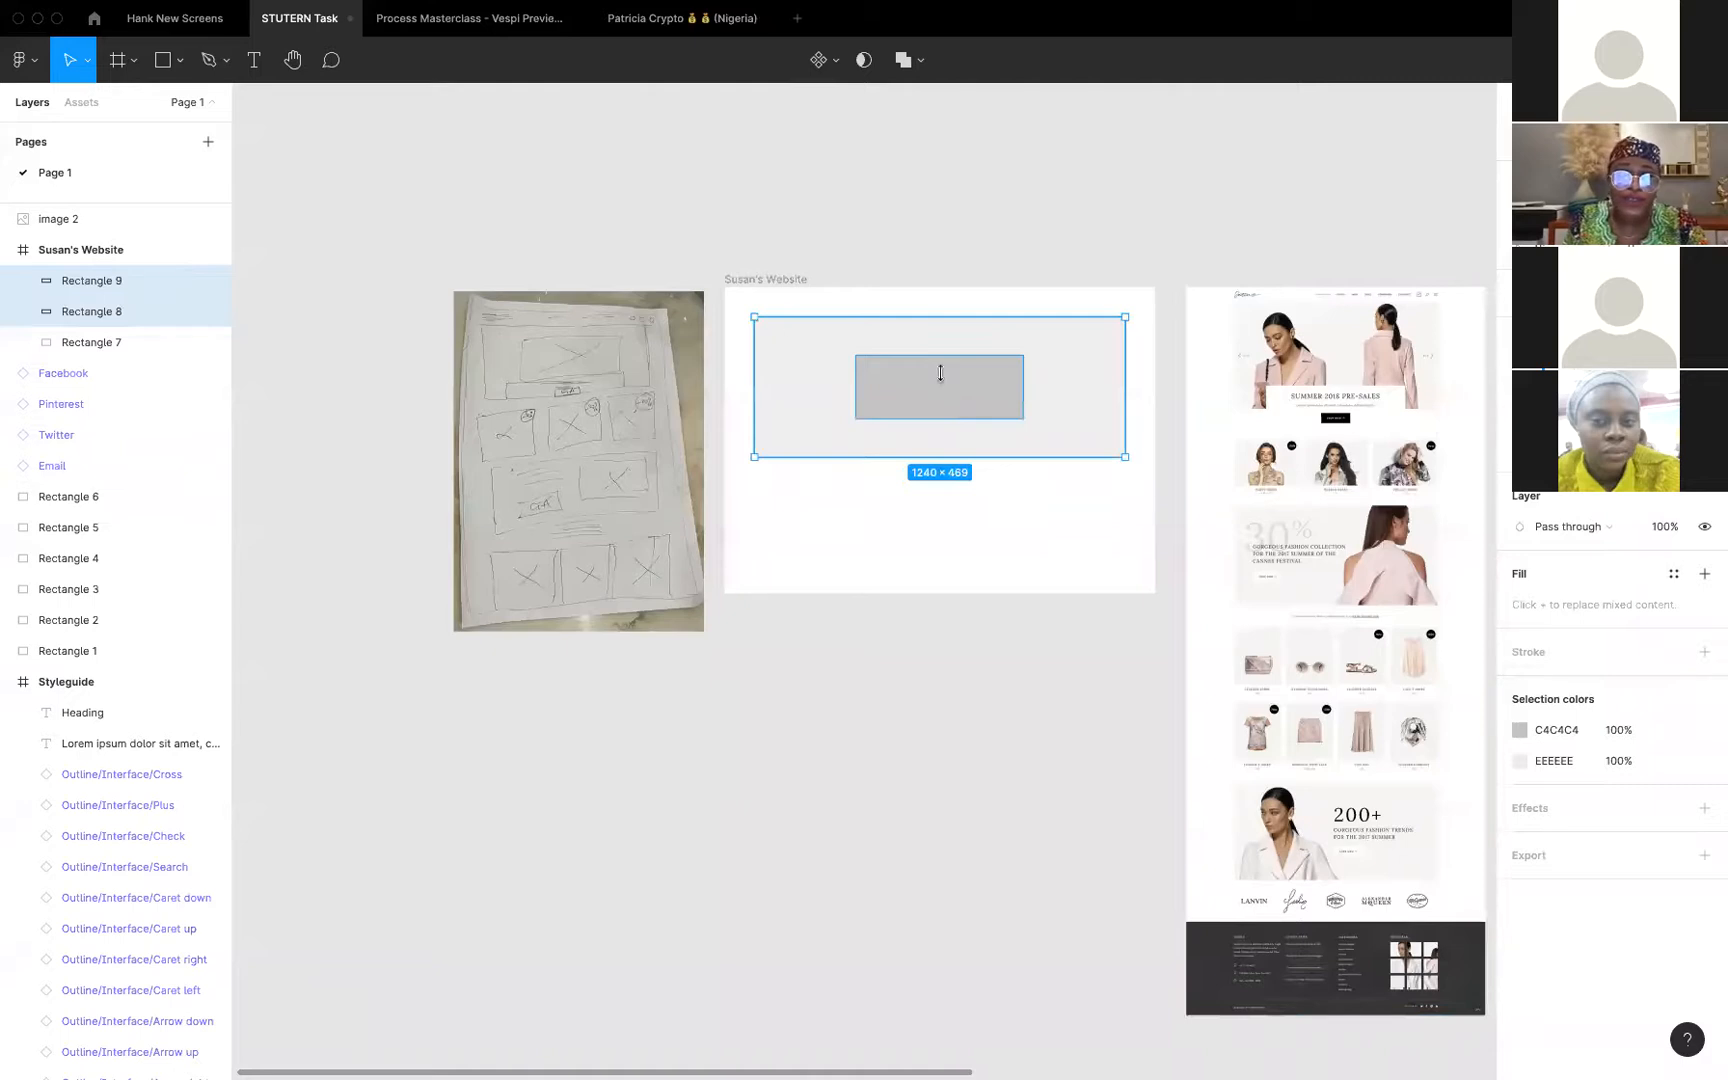
Draw a diagonal line across the small grey rectangle from its upper-left corner to its lower-right corner
left_click(788, 324, "shift")
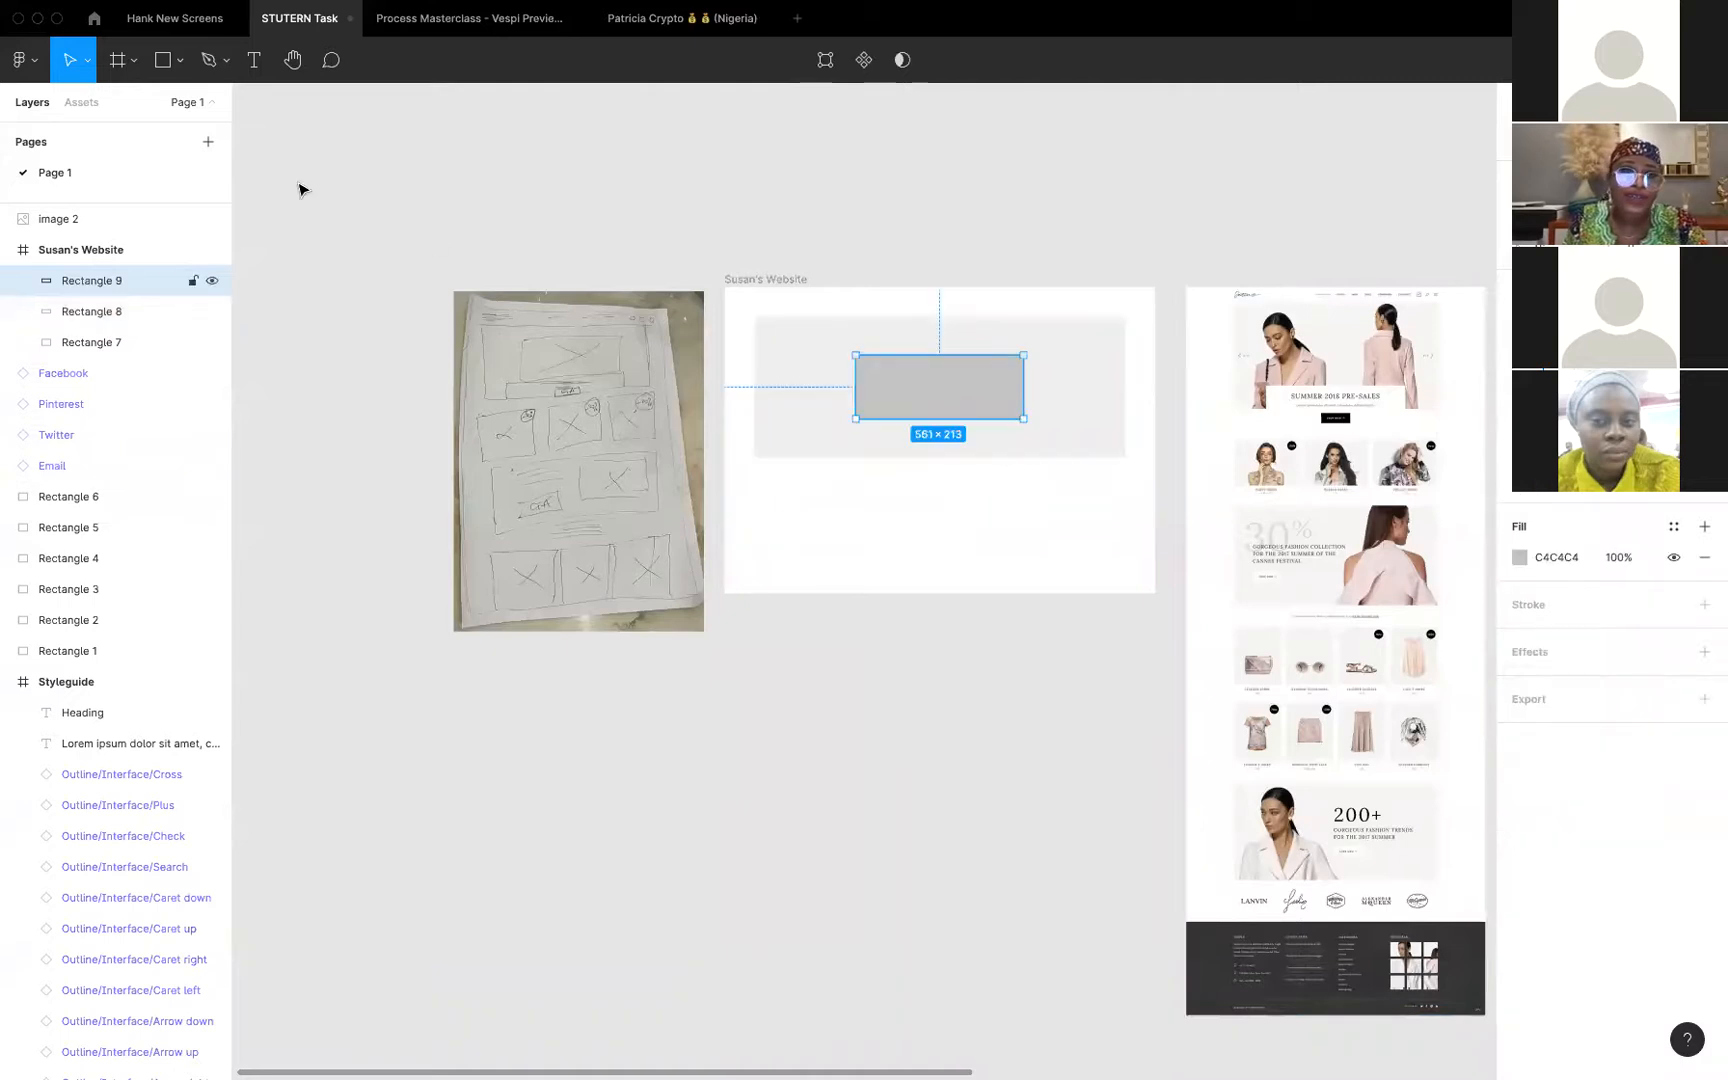
left_click(222, 62)
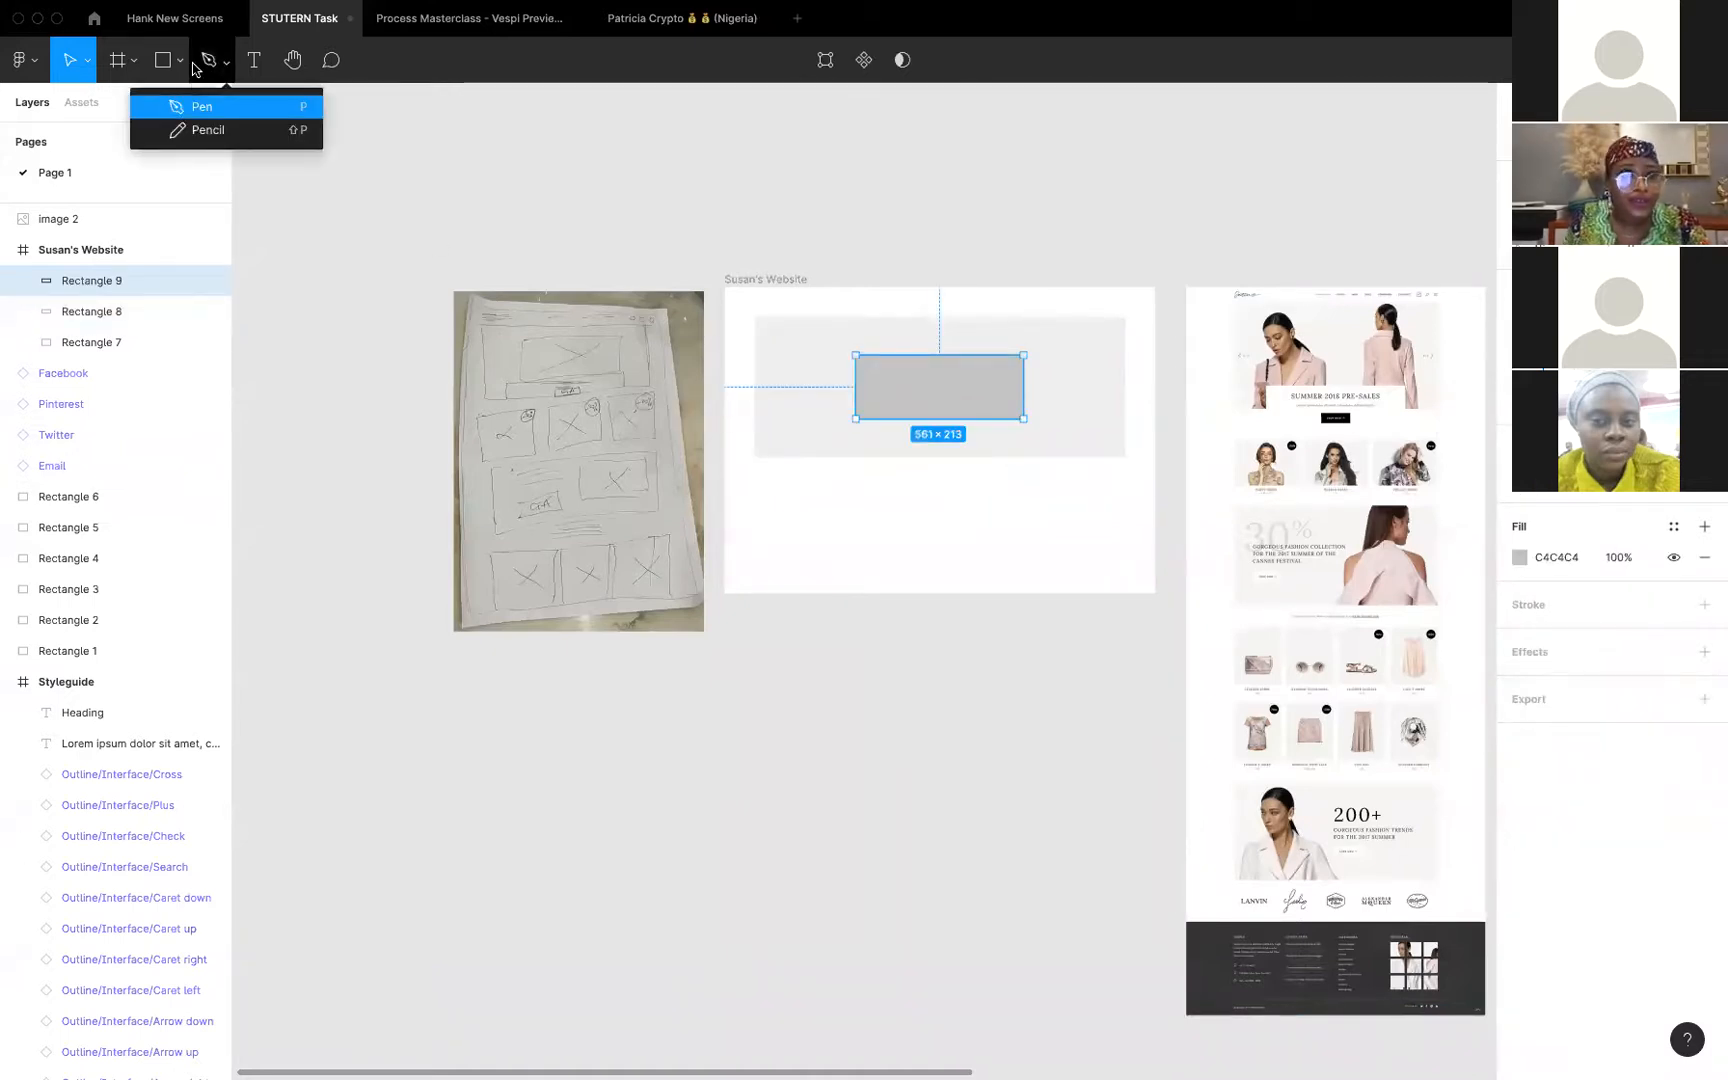
left_click(180, 60)
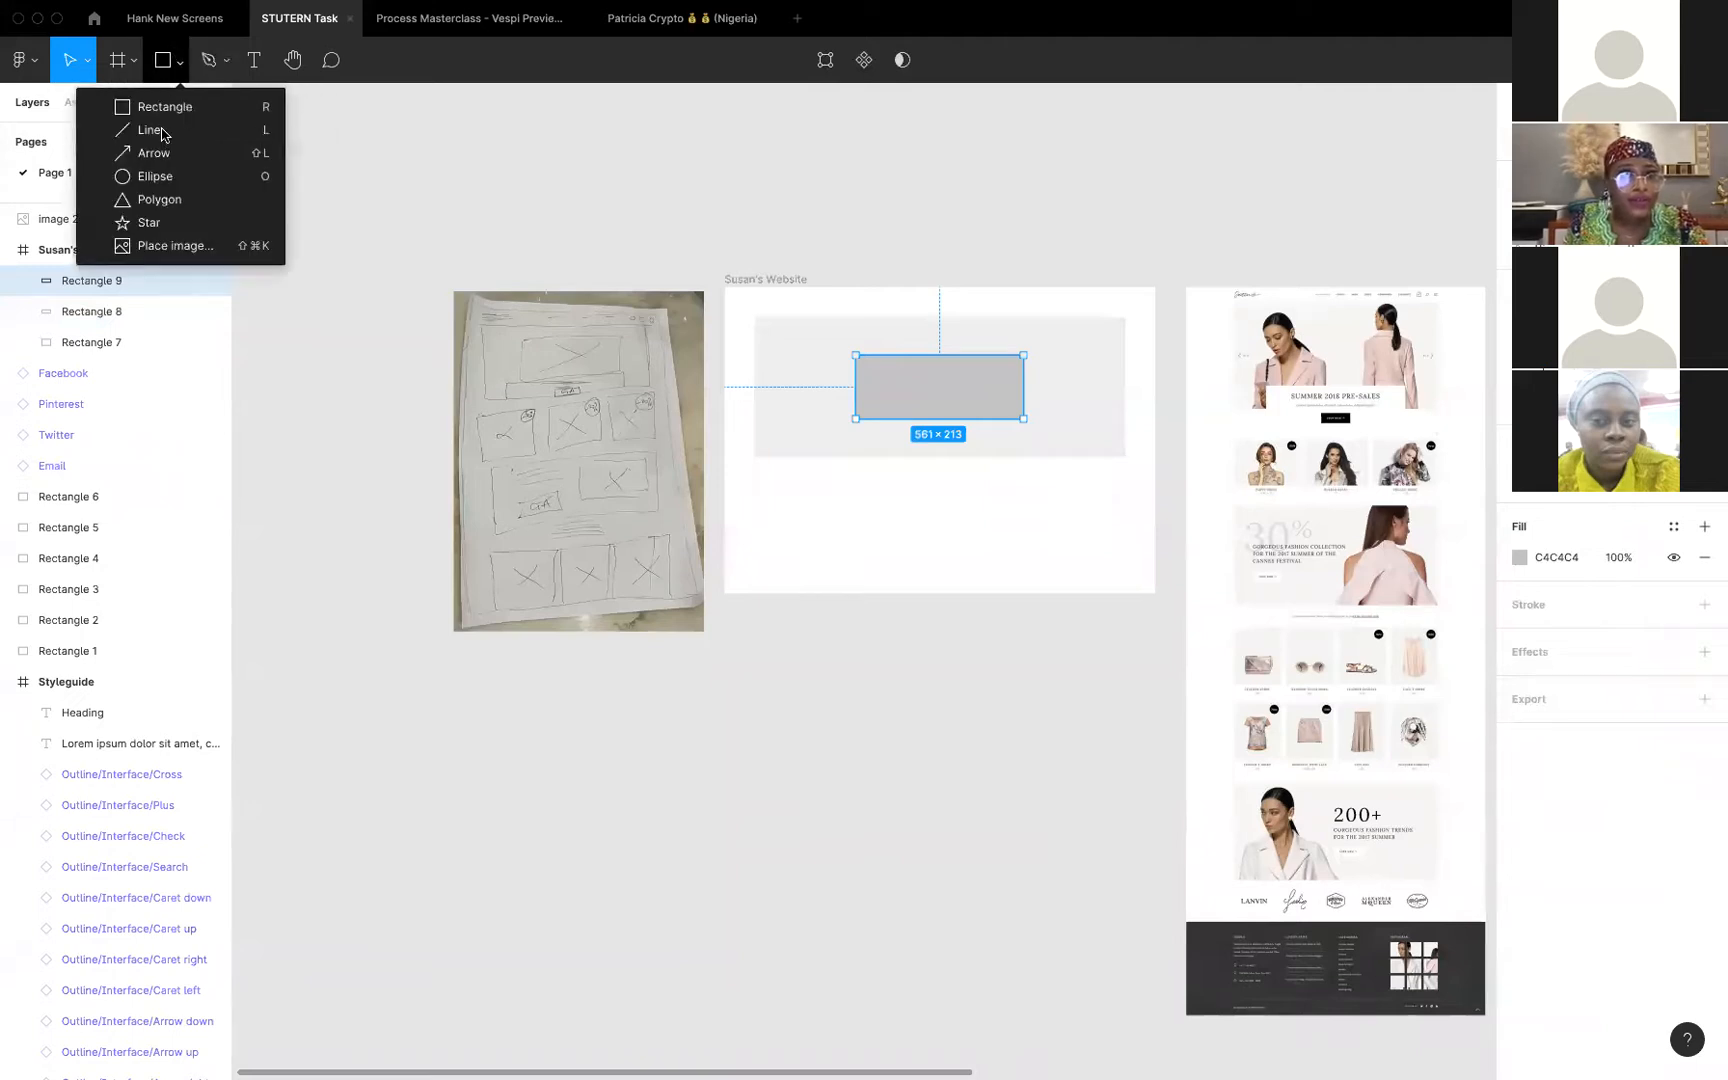
left_click(170, 124)
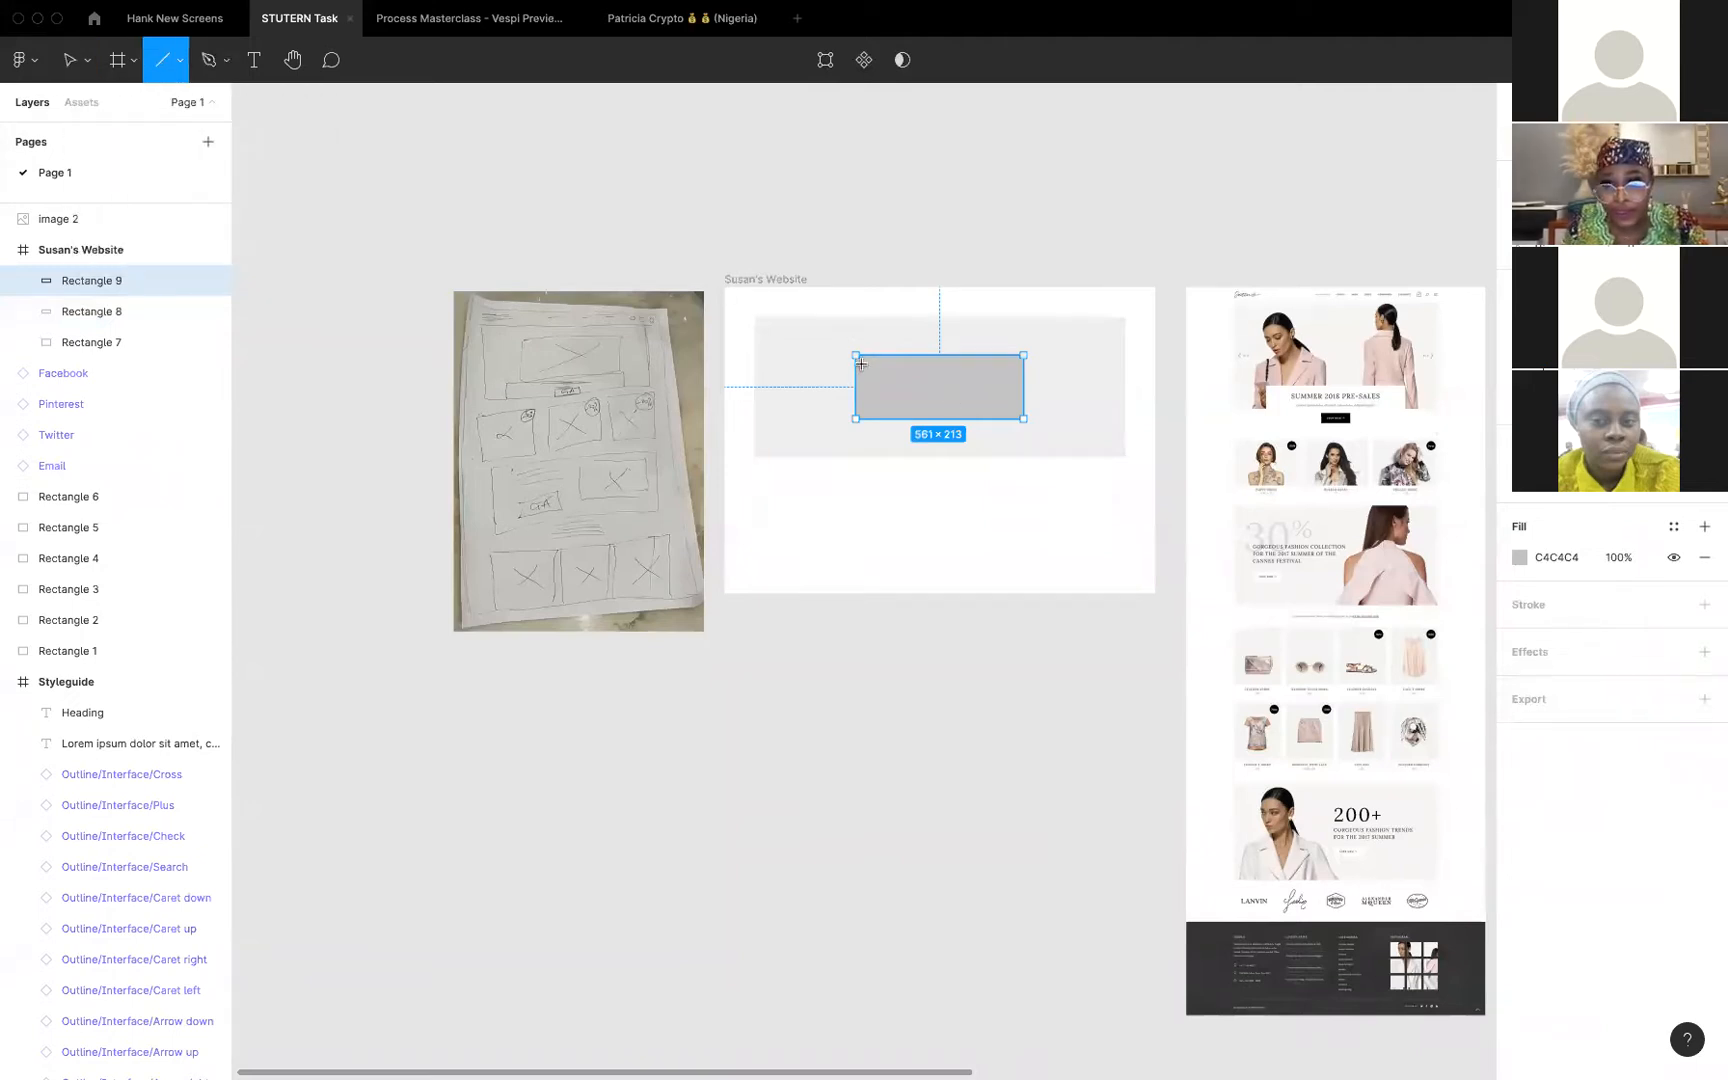
left_click_drag(860, 360, 1020, 419)
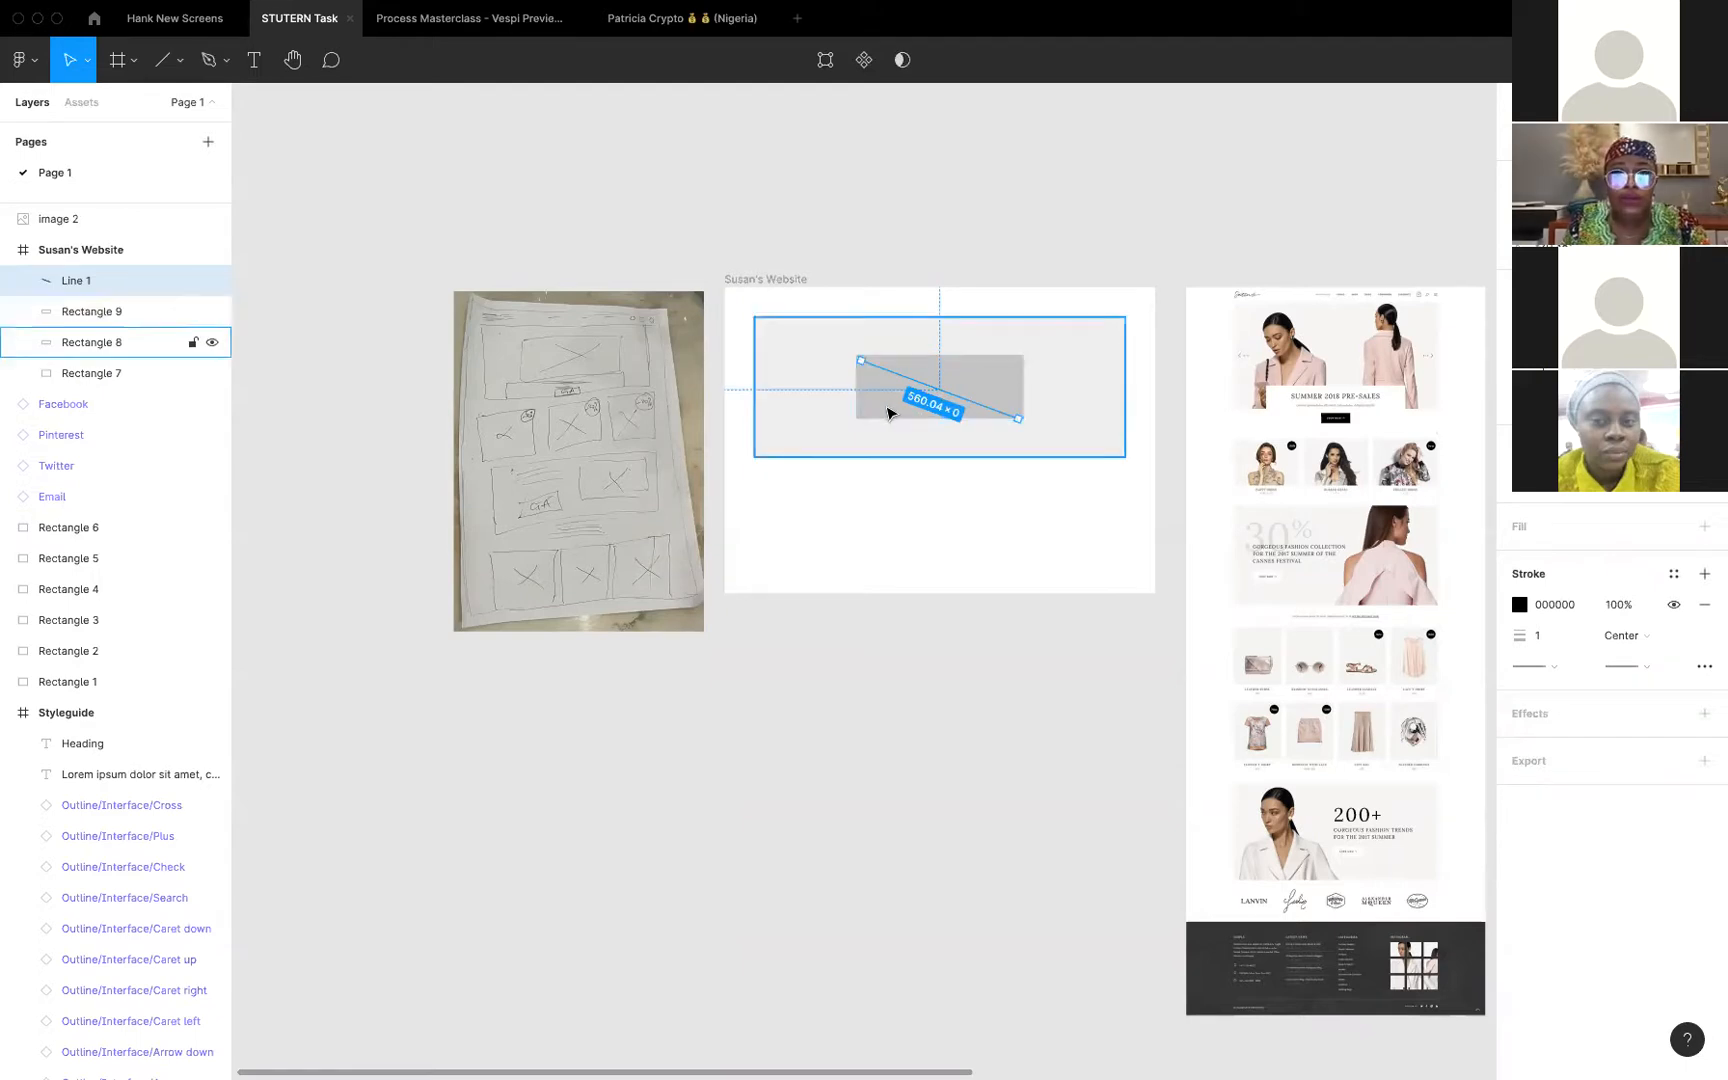
Draw a second diagonal line from the small rectangle's lower-left corner to its upper-right corner to complete the image-placeholder cross
key("Tab")
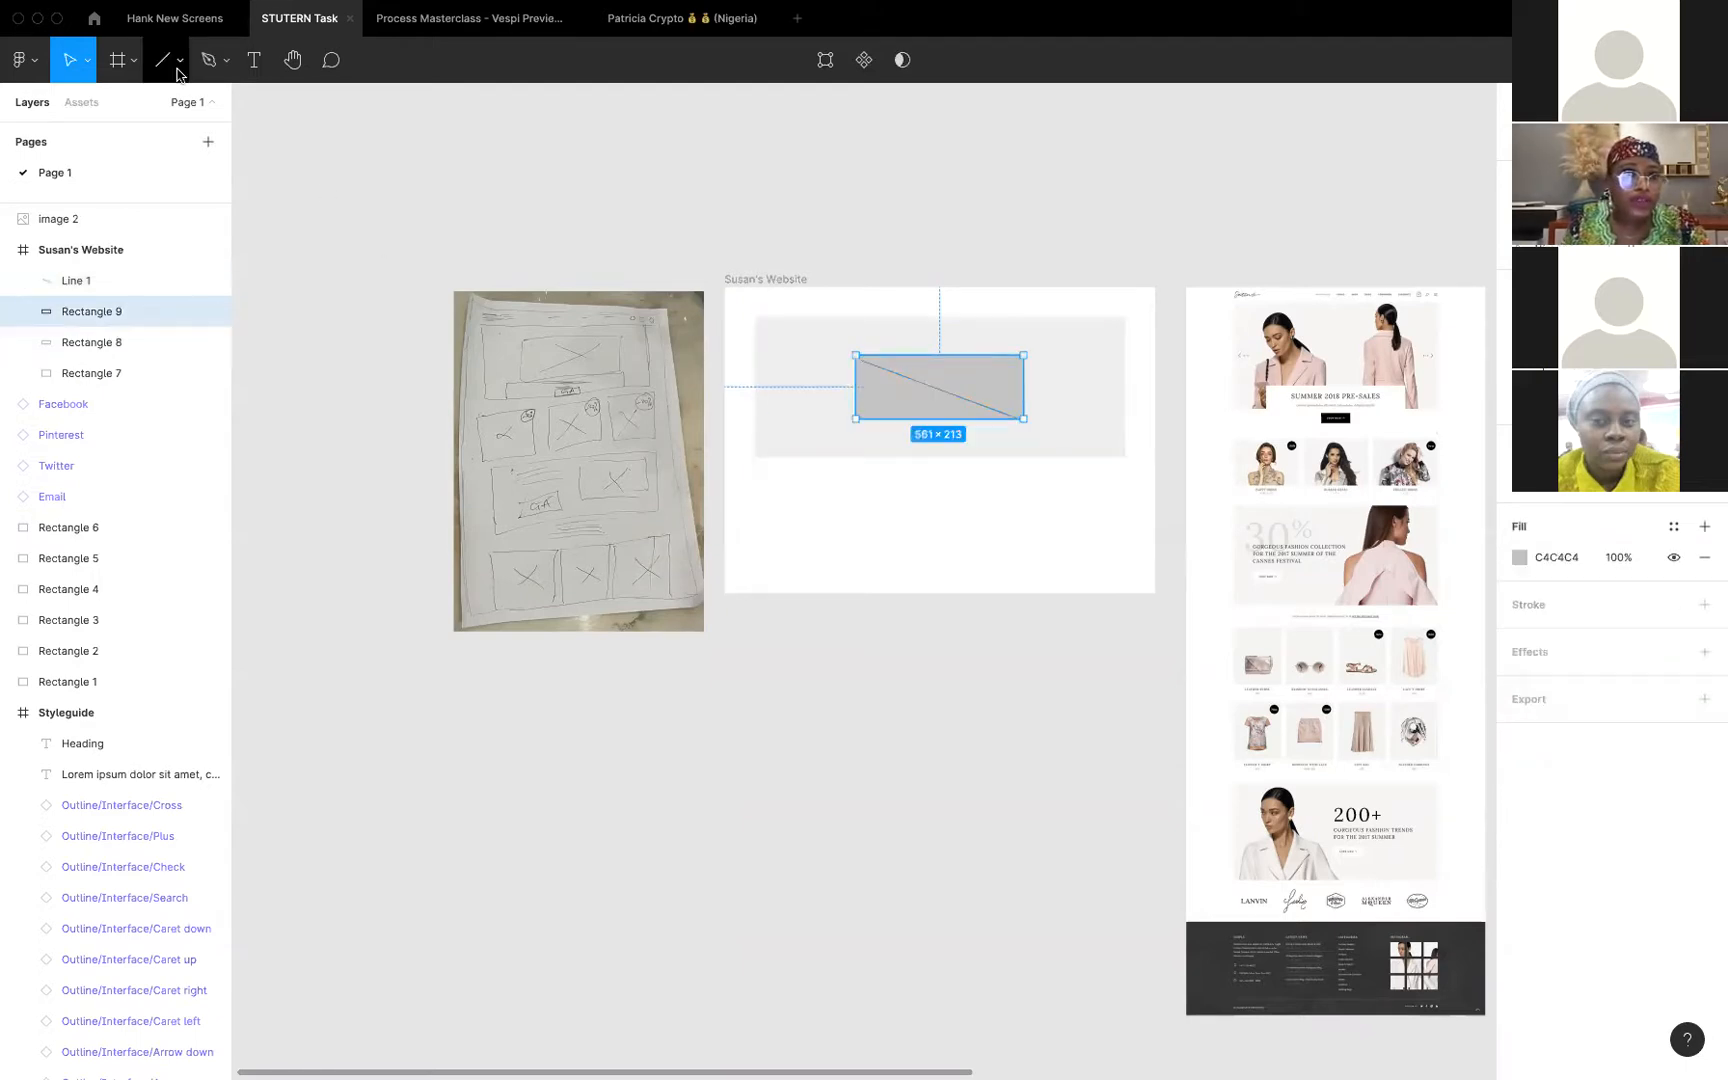
left_click(180, 61)
left_click(156, 153)
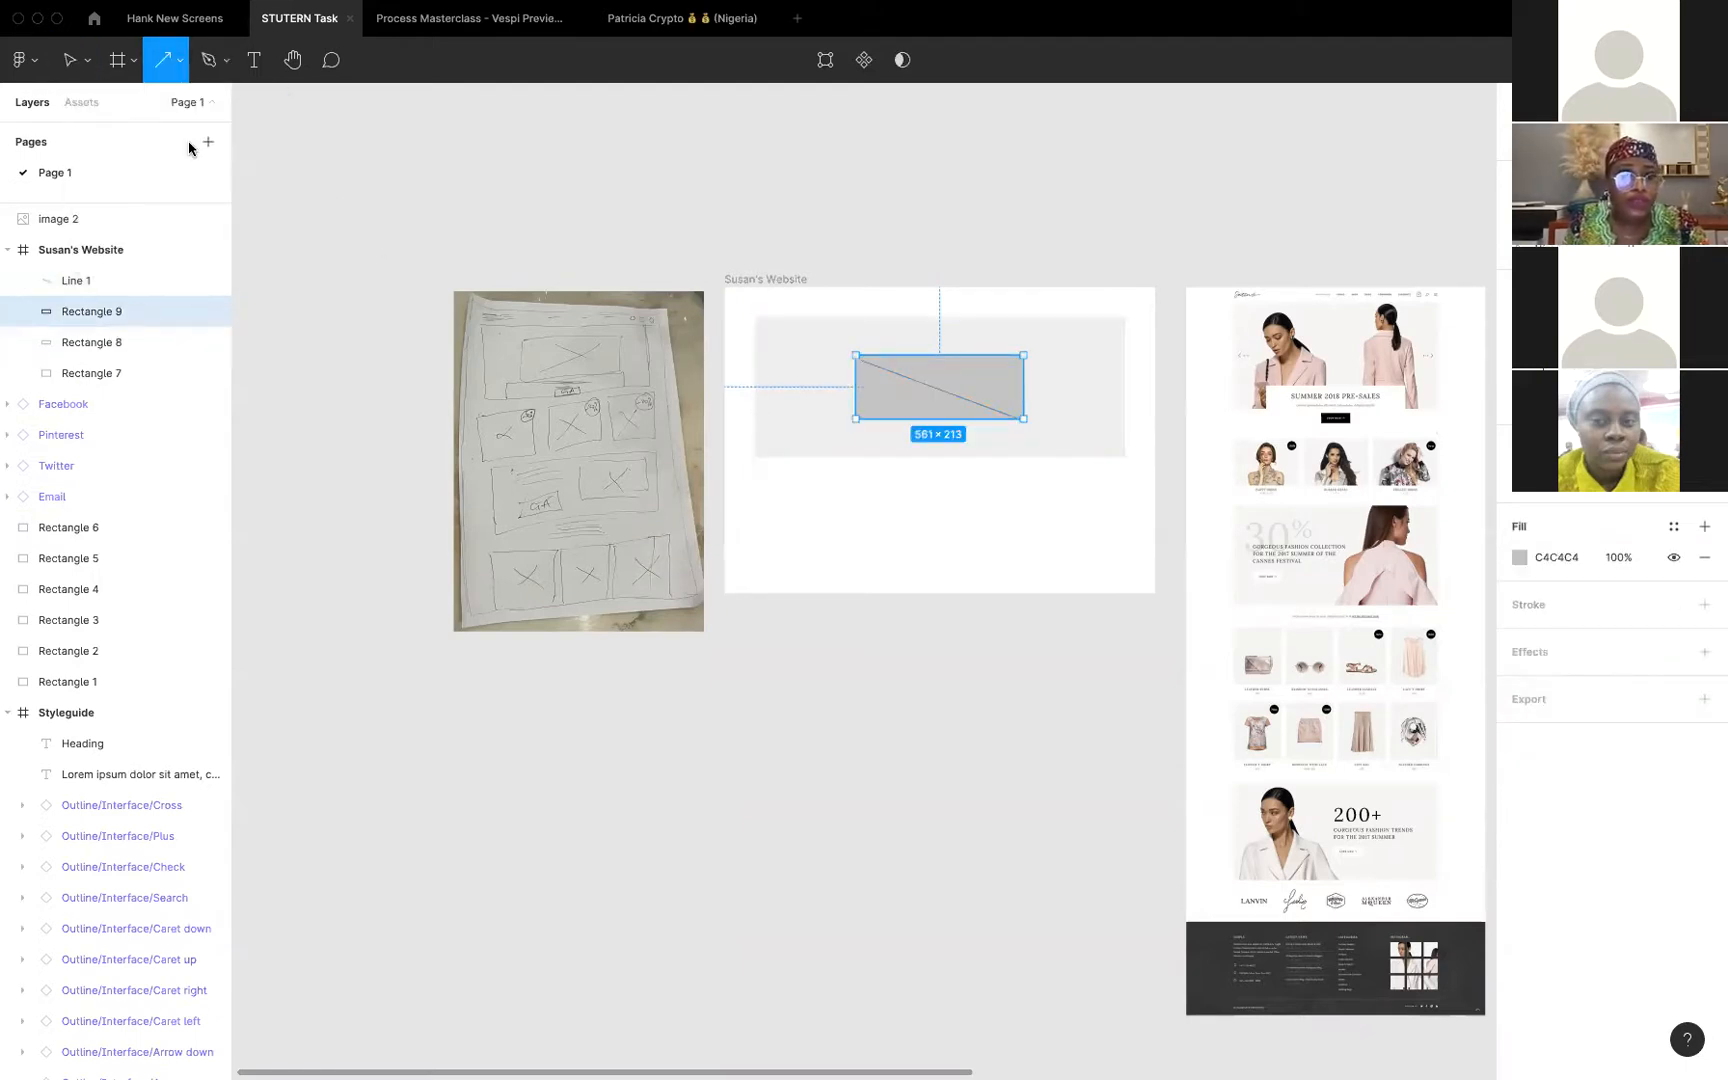
left_click(179, 62)
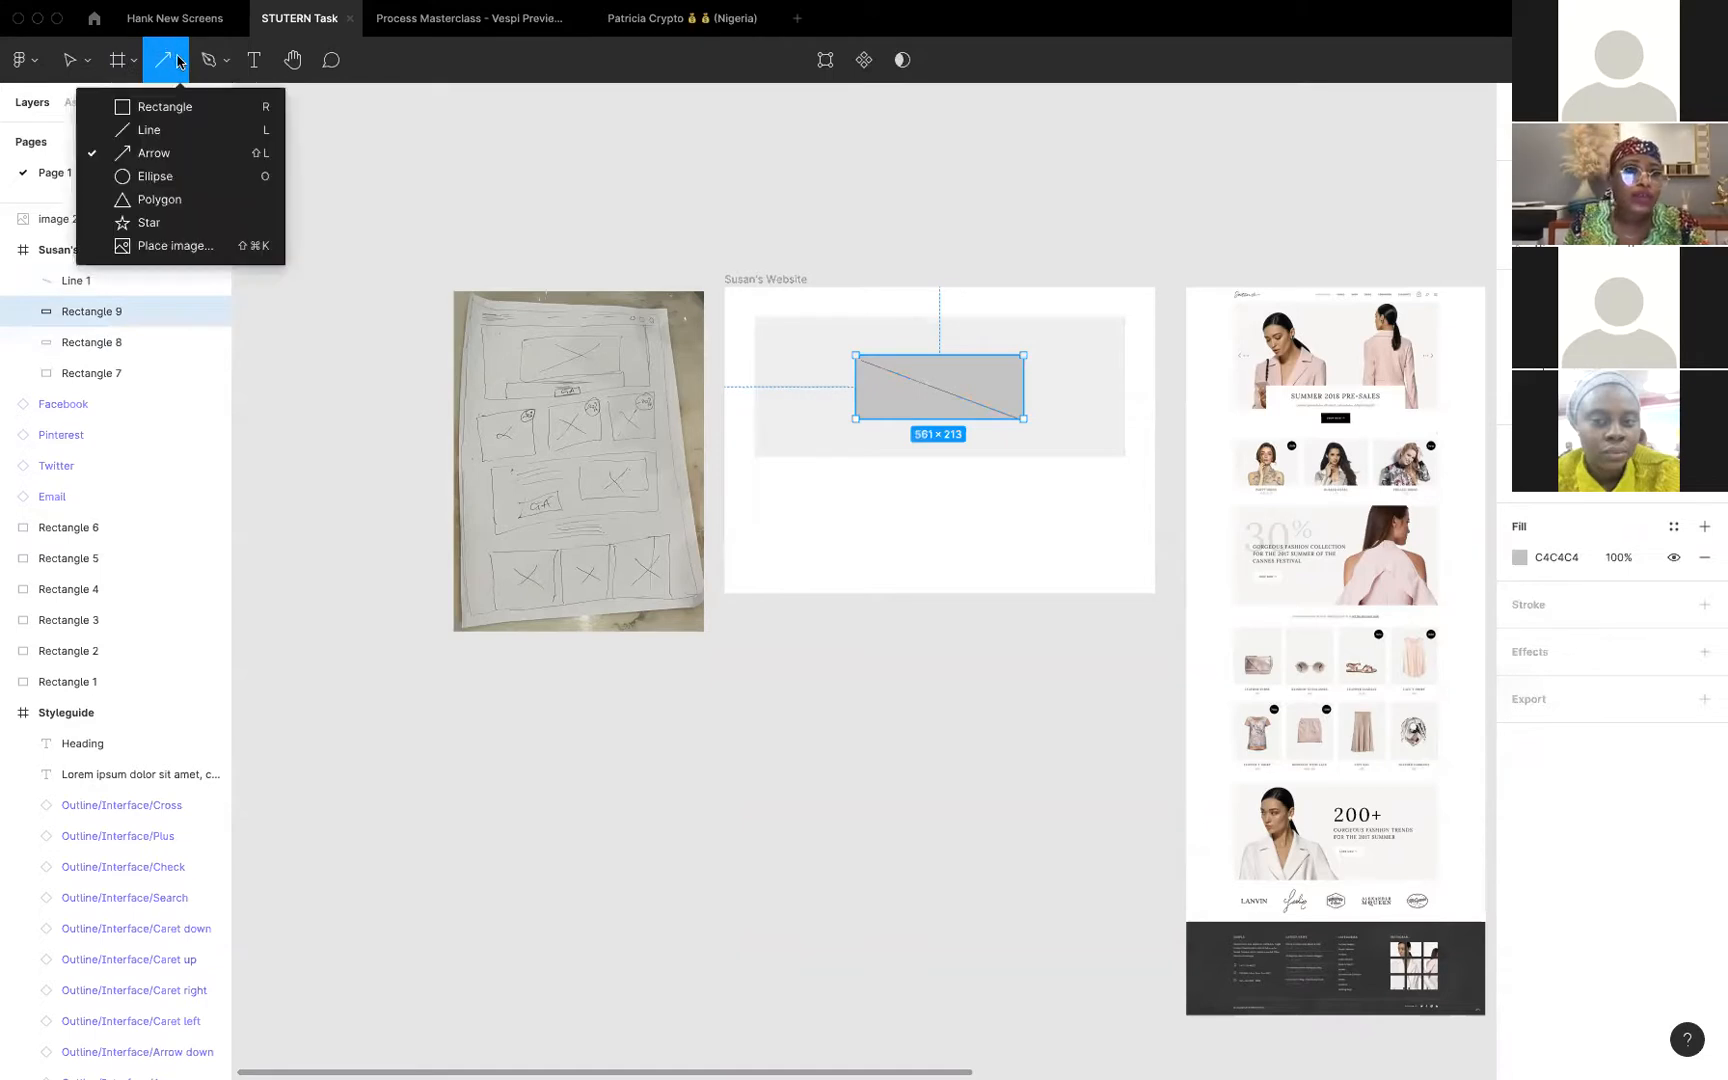
left_click(156, 131)
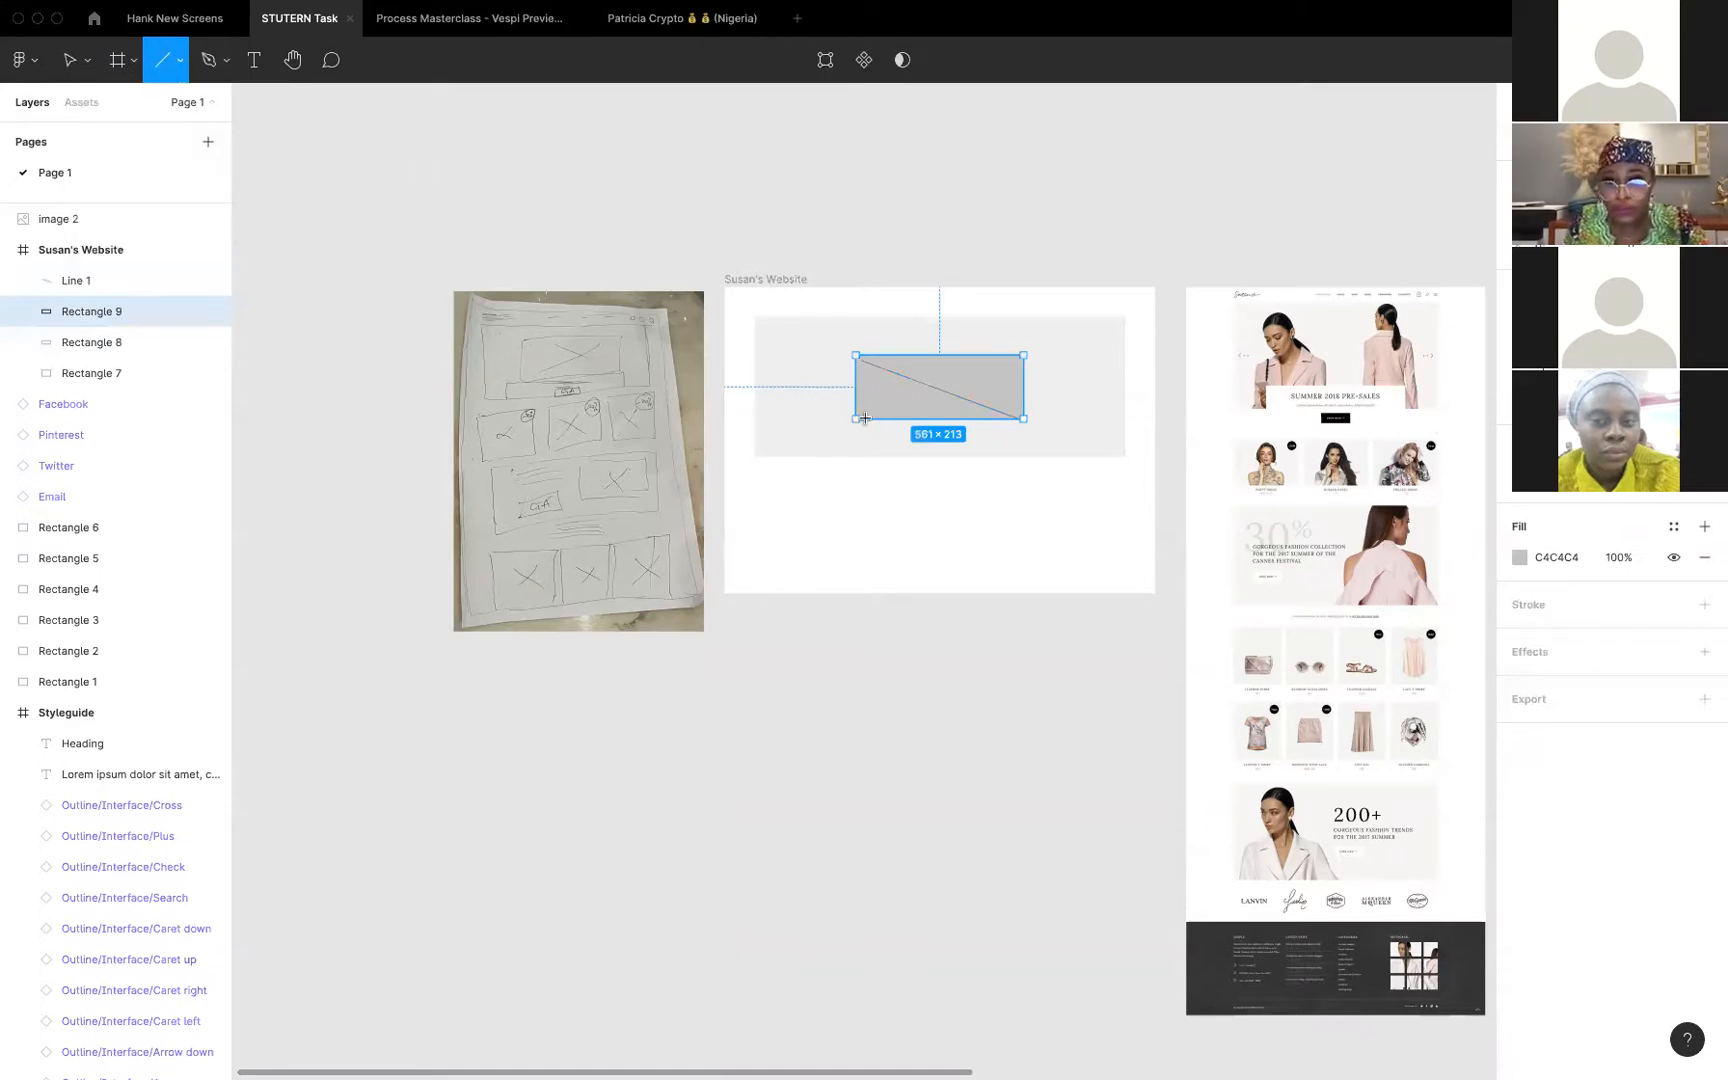
left_click_drag(859, 409, 1018, 360)
left_click(935, 481)
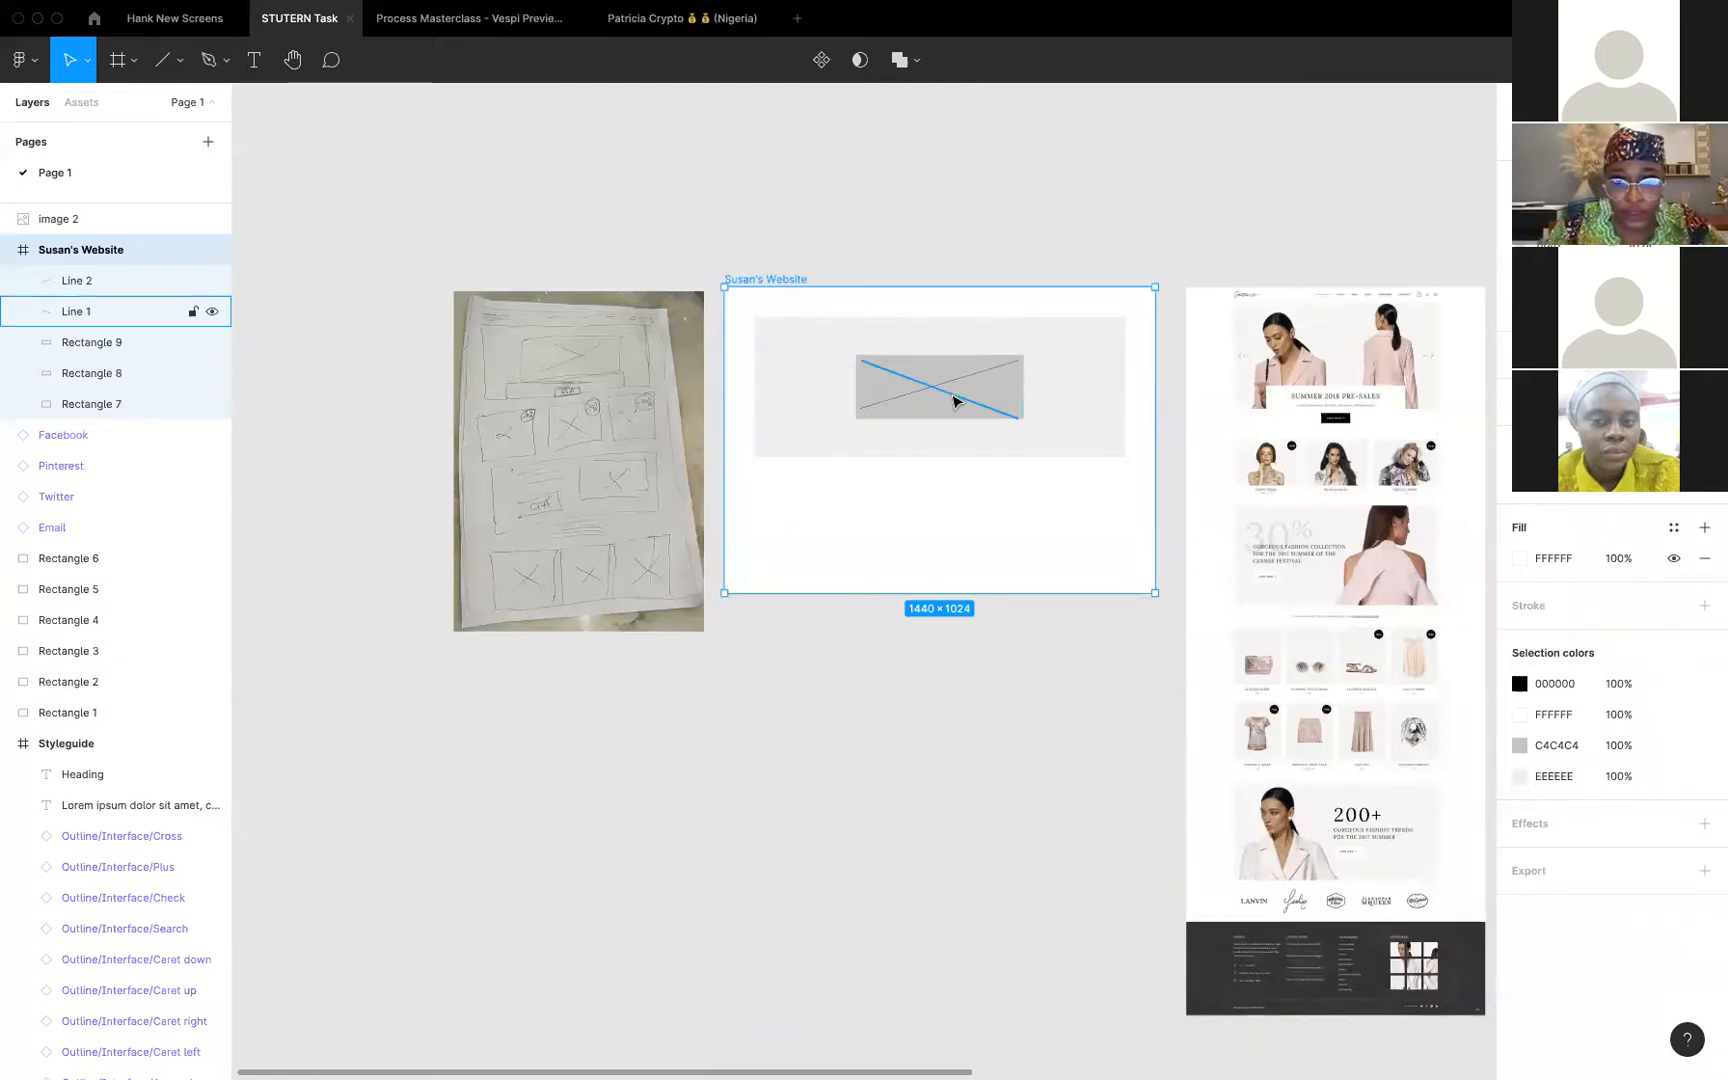
Group the two diagonal lines with the small grey rectangle and name the group Image
left_click(960, 382)
left_click(960, 384, "shift")
left_click(1002, 390, "shift")
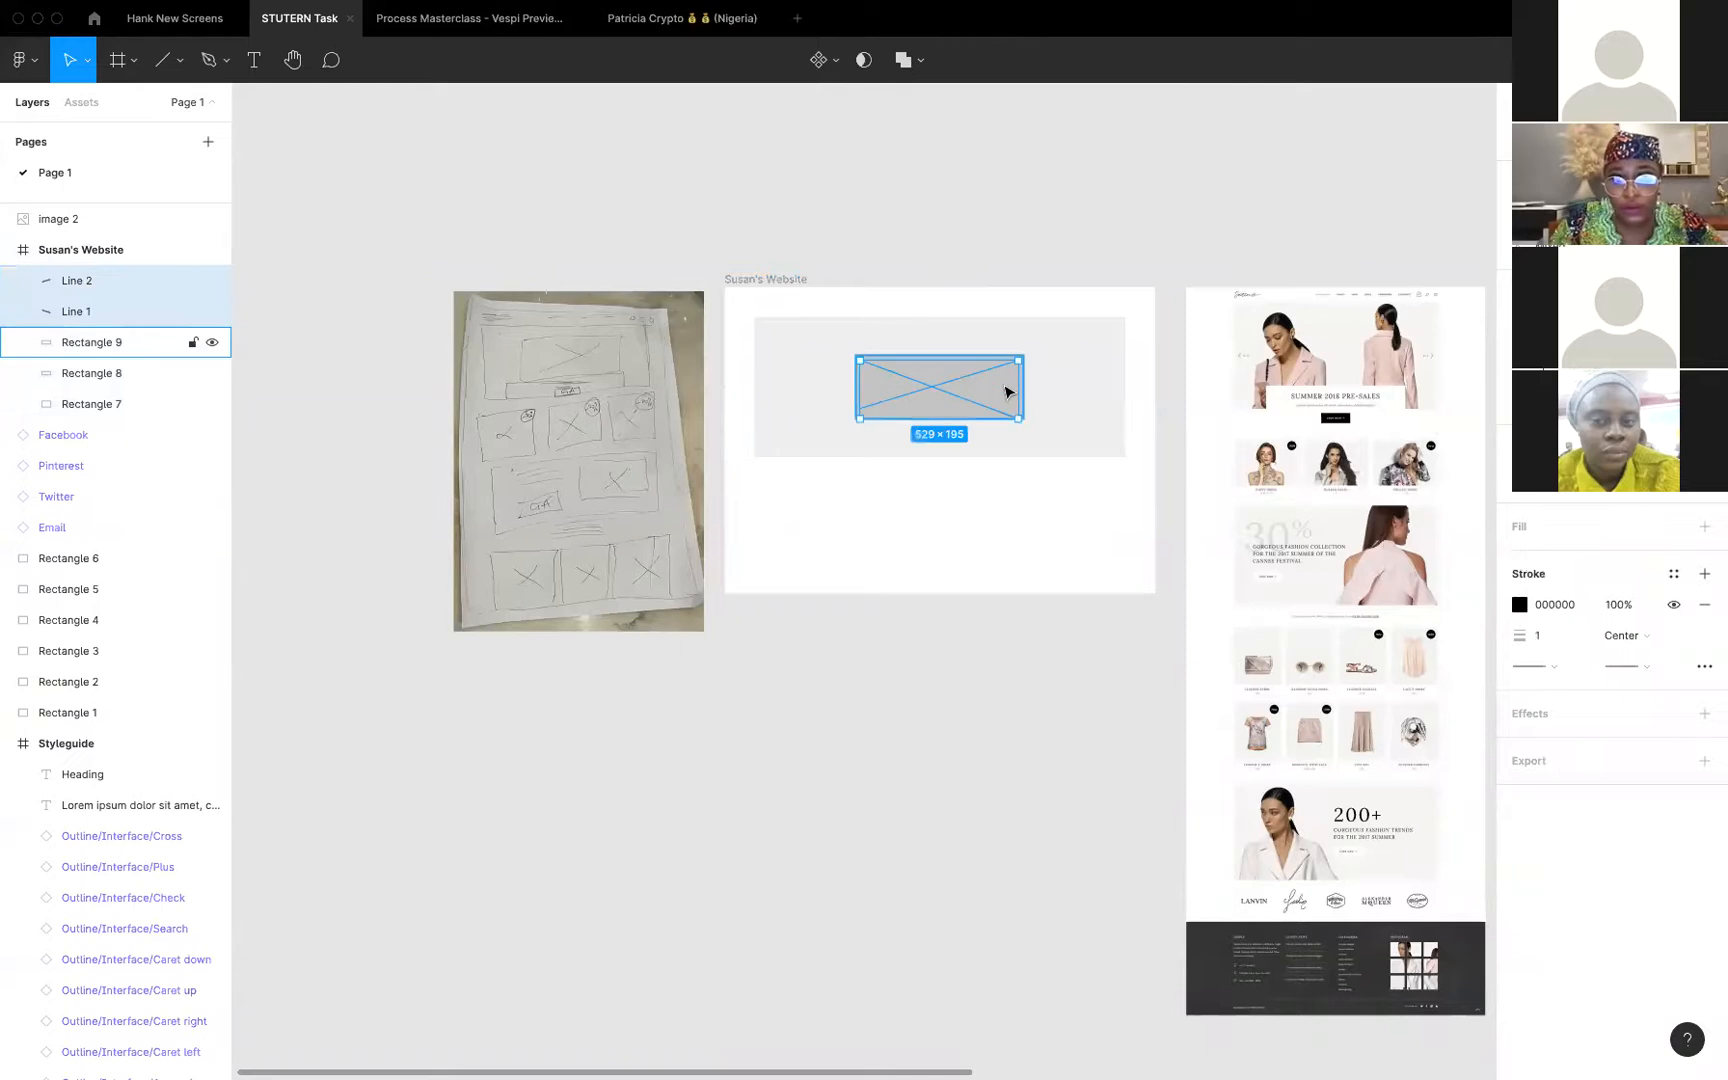
key("super+g")
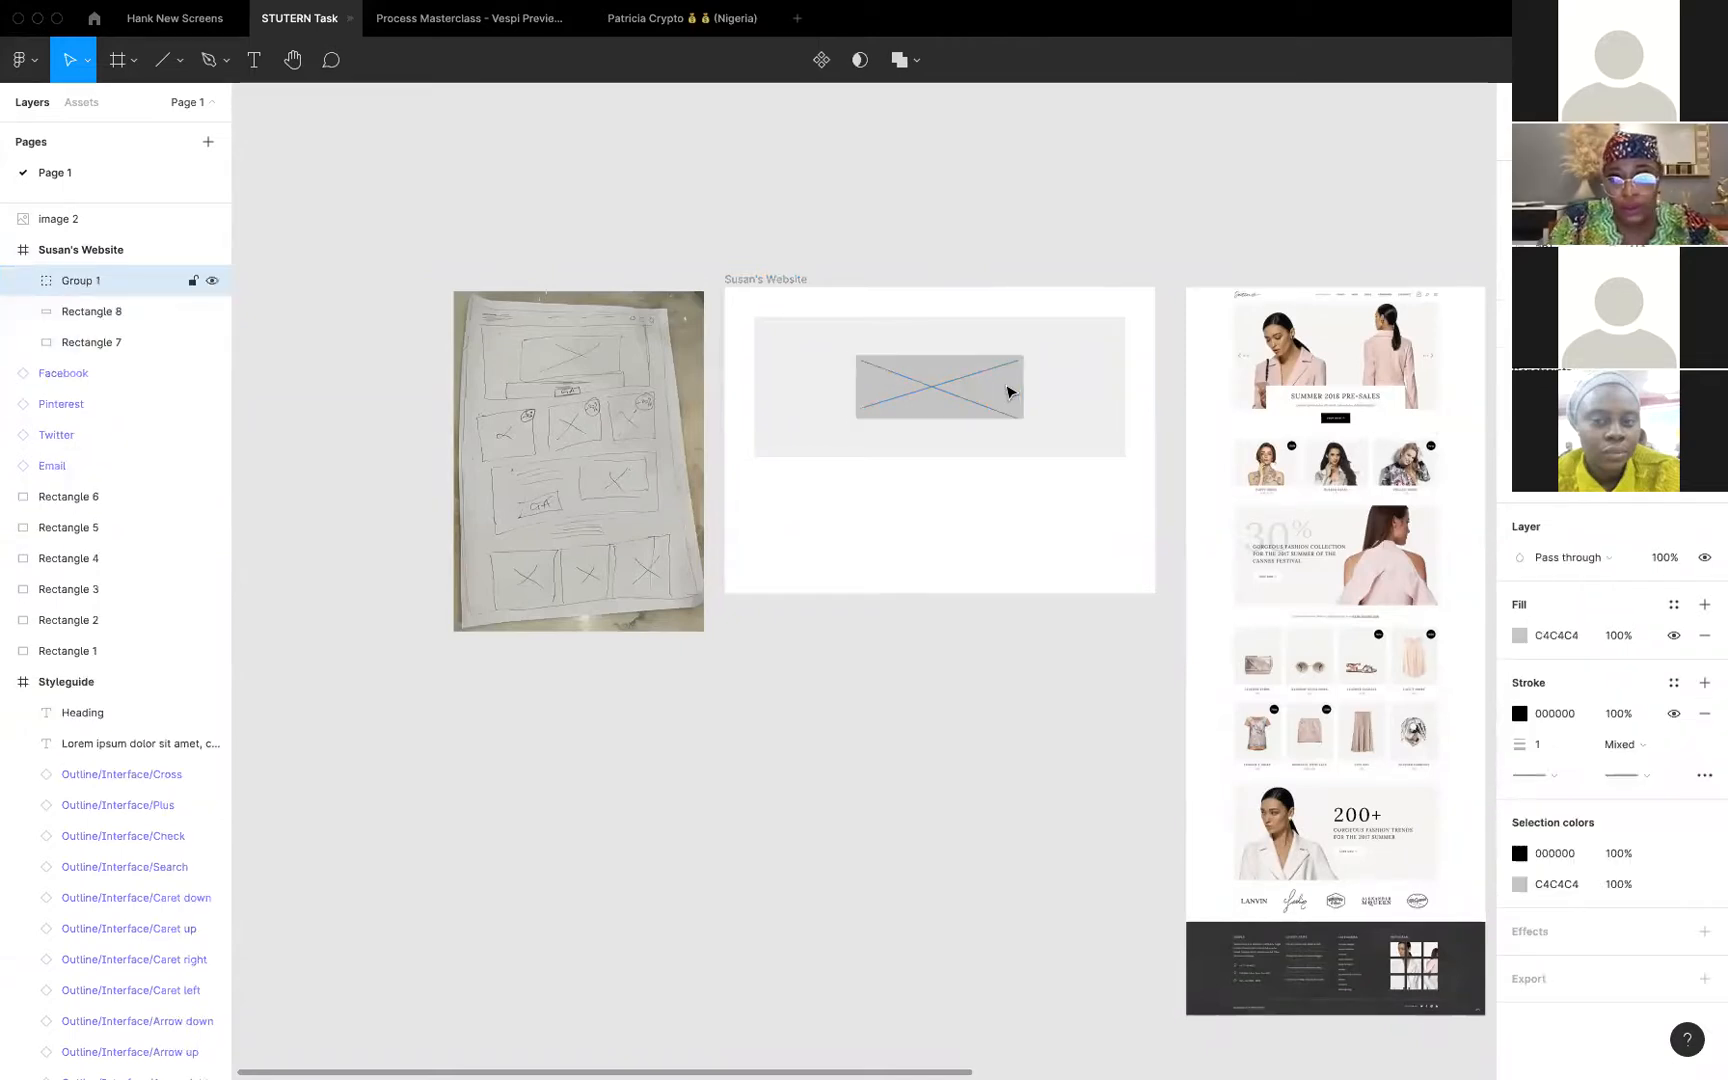
left_click(1015, 398)
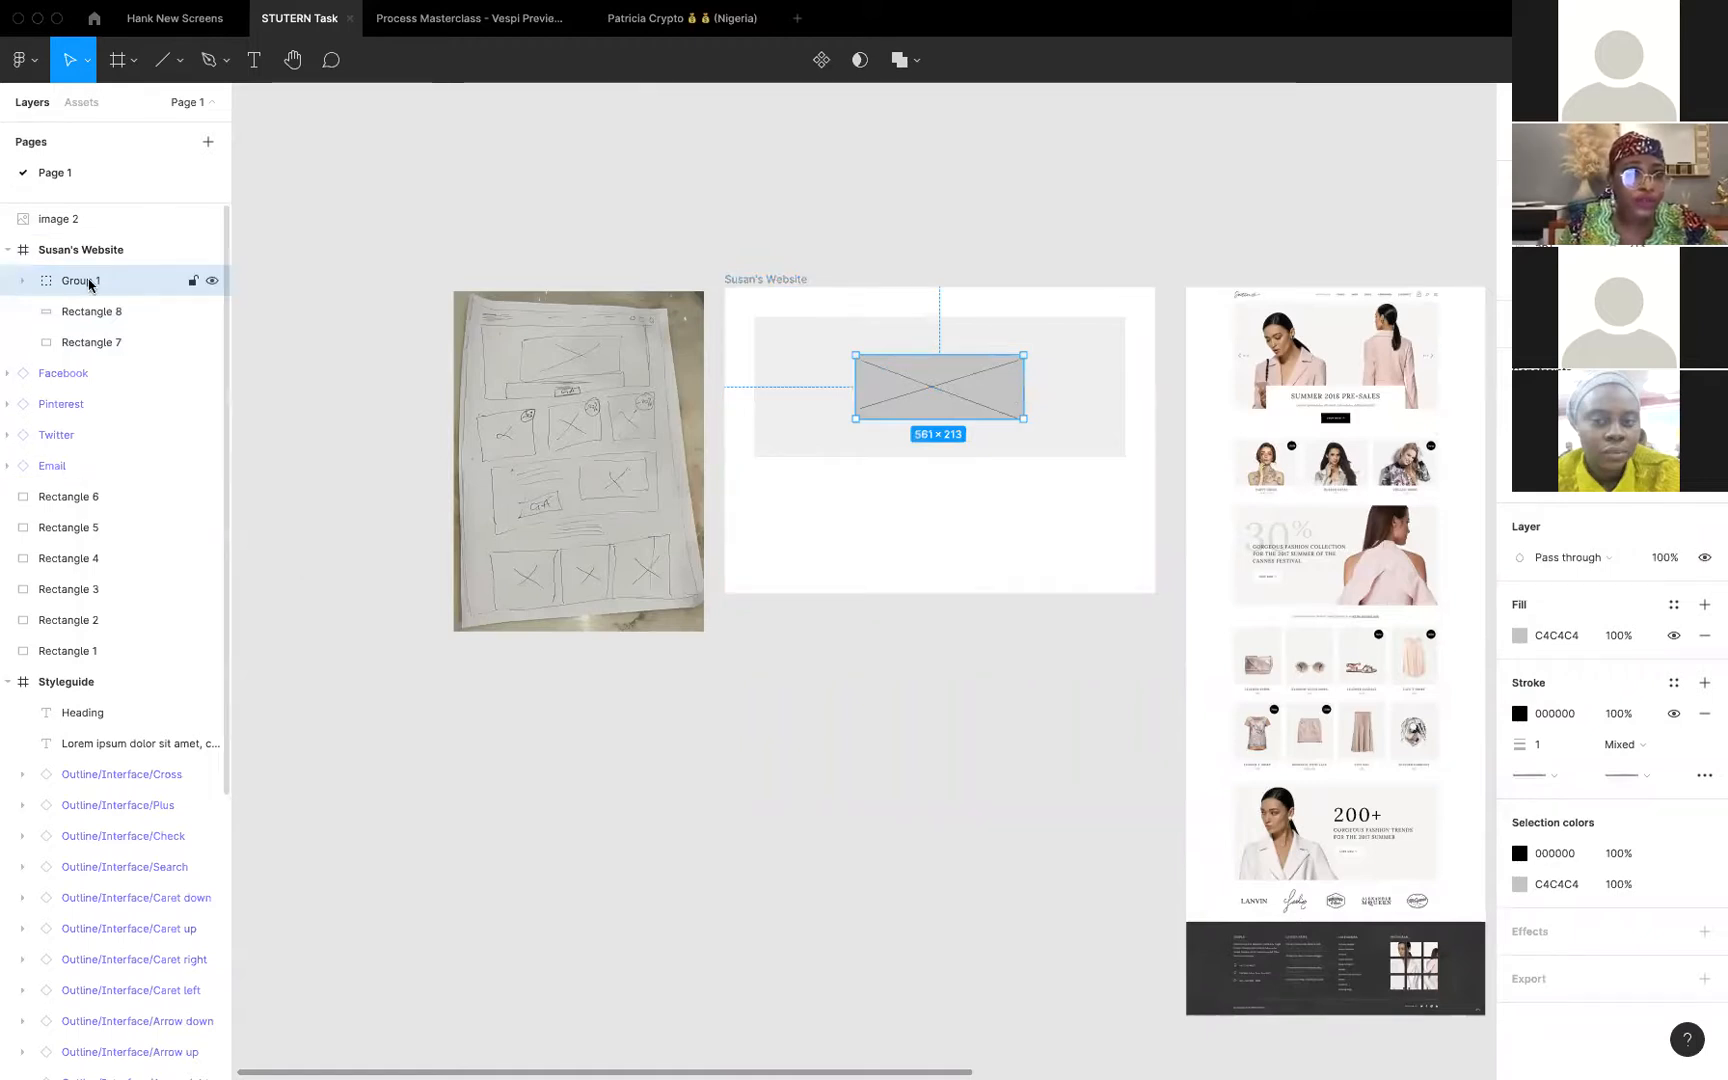
double_click(90, 284)
type("Image")
key("Return")
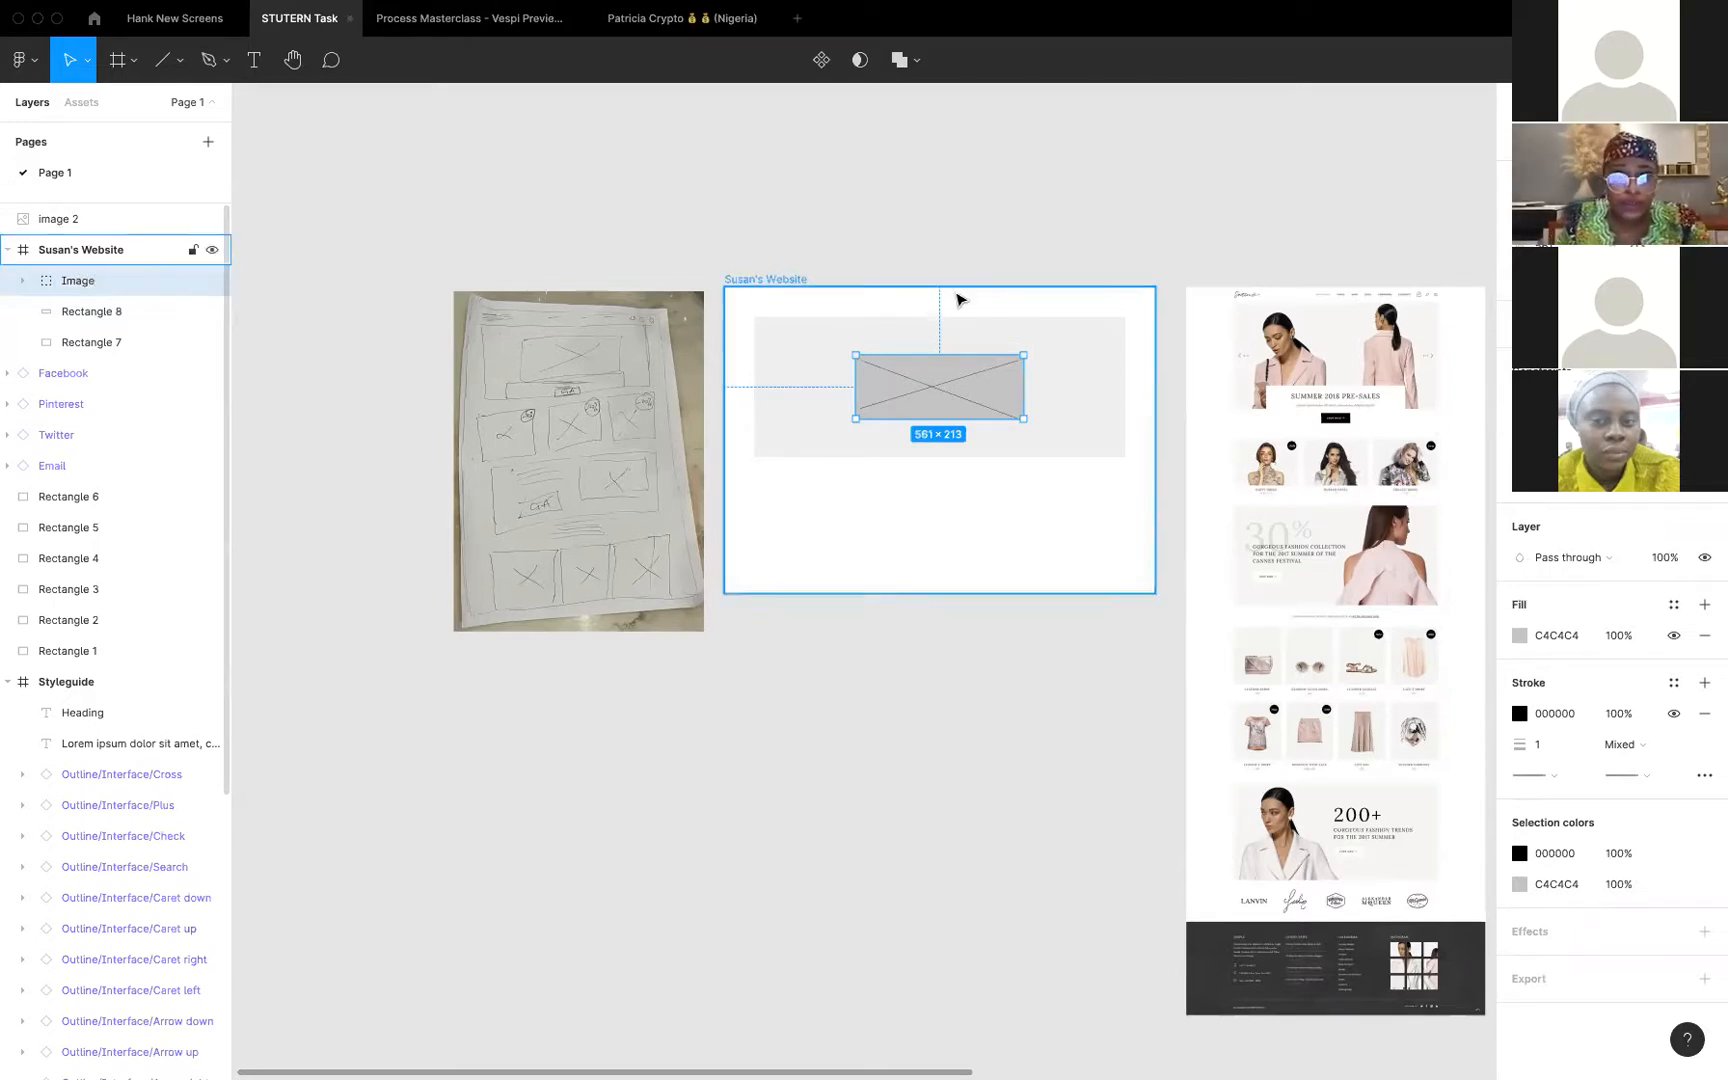
left_click(1062, 353, "shift")
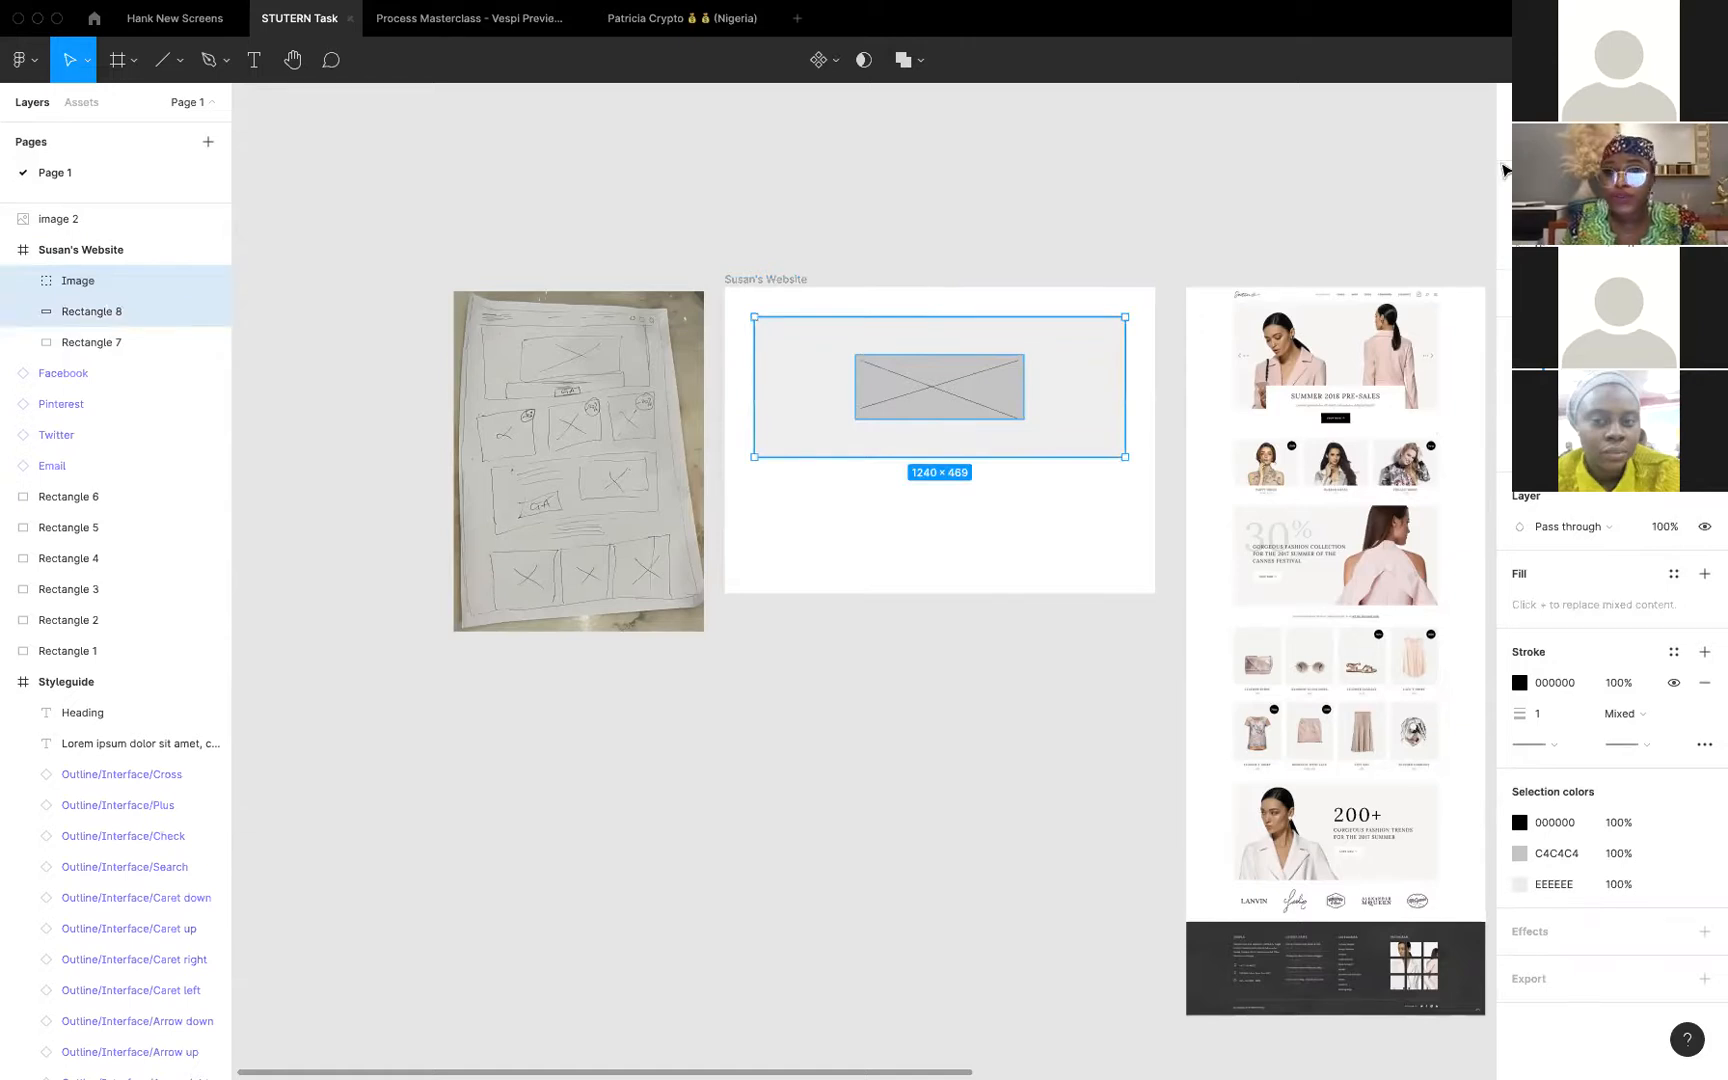
left_click(920, 408)
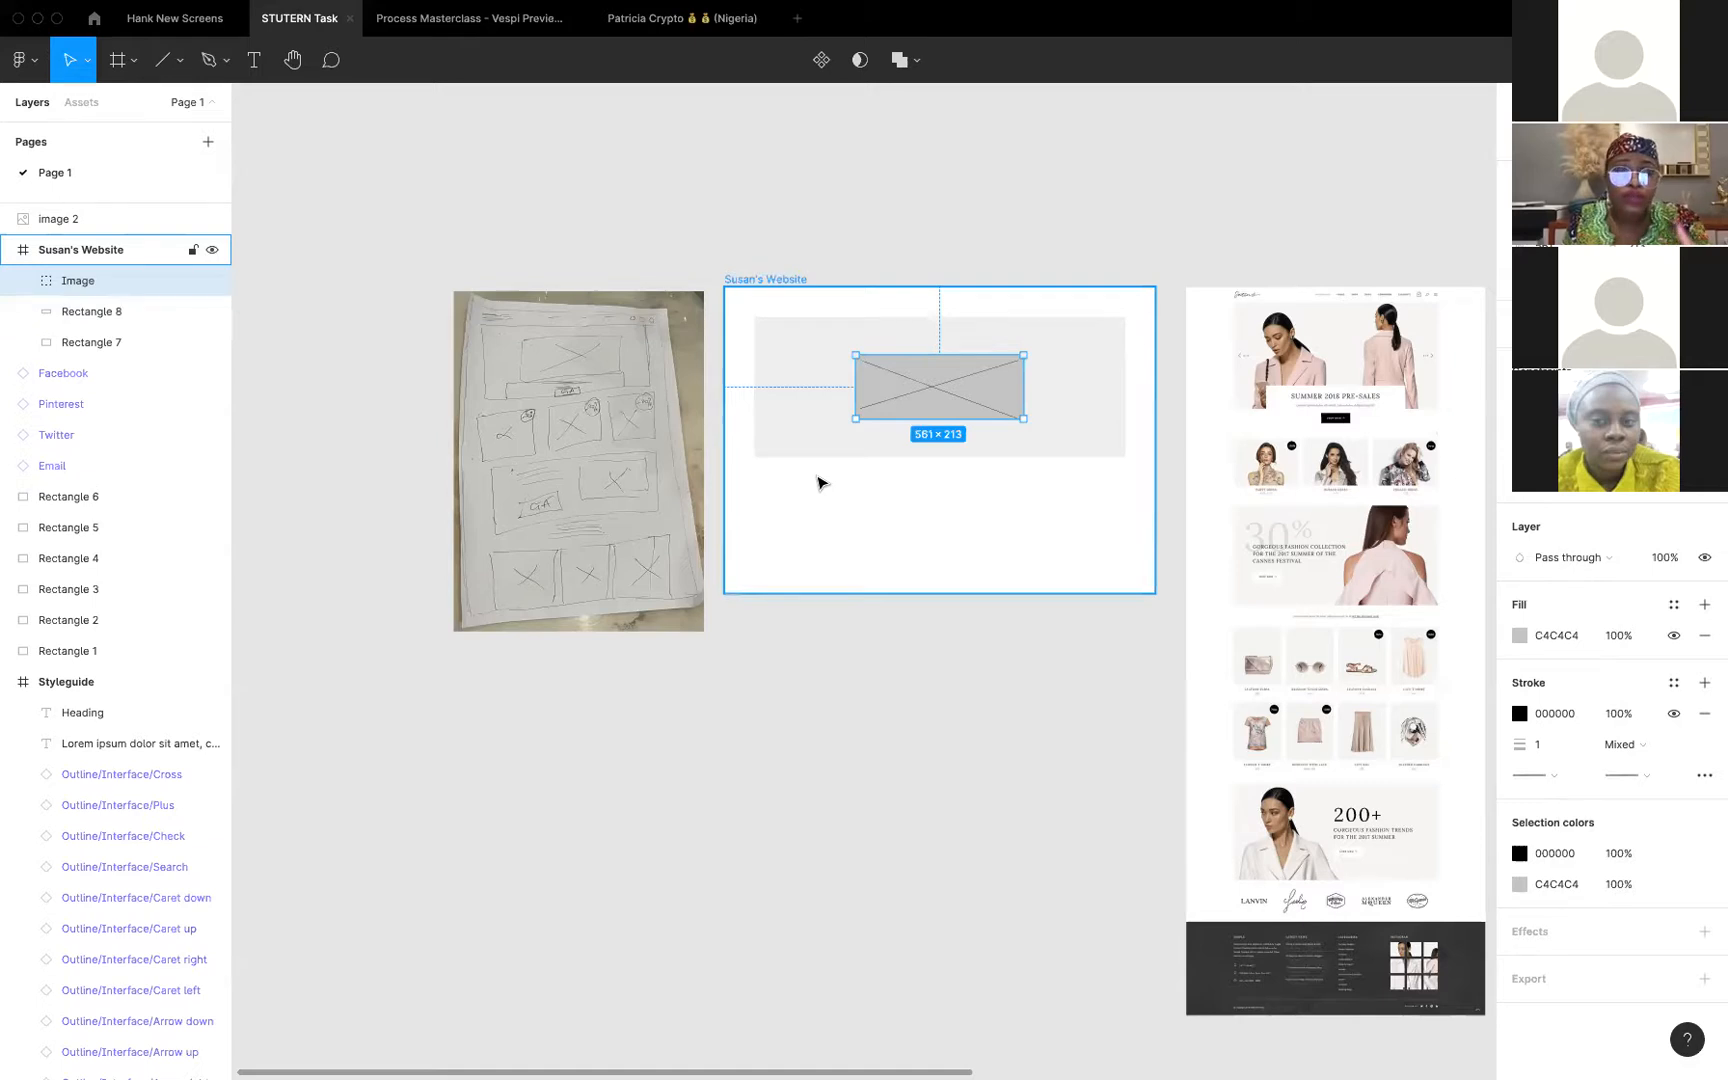
key("Escape")
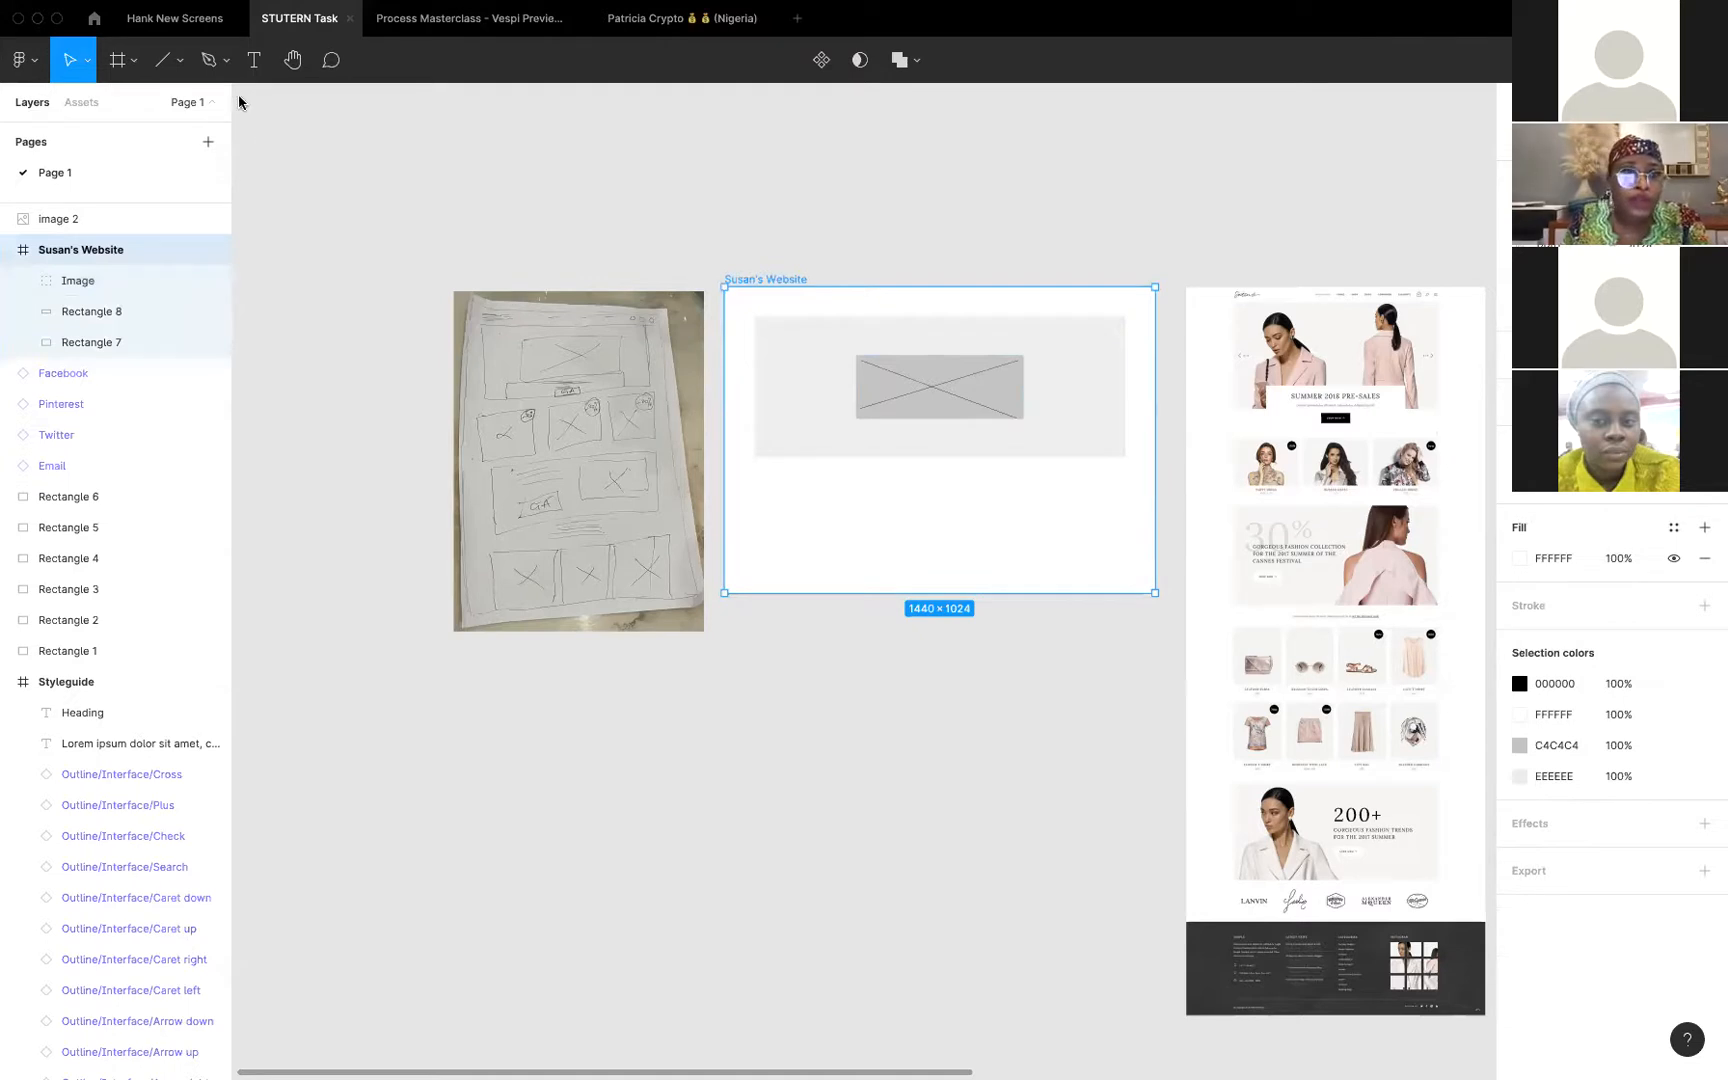
Draw a rectangle about 919 × 132 along the banner's lower edge below the image placeholder, centred horizontally and filled with D7D7D7
left_click(181, 77)
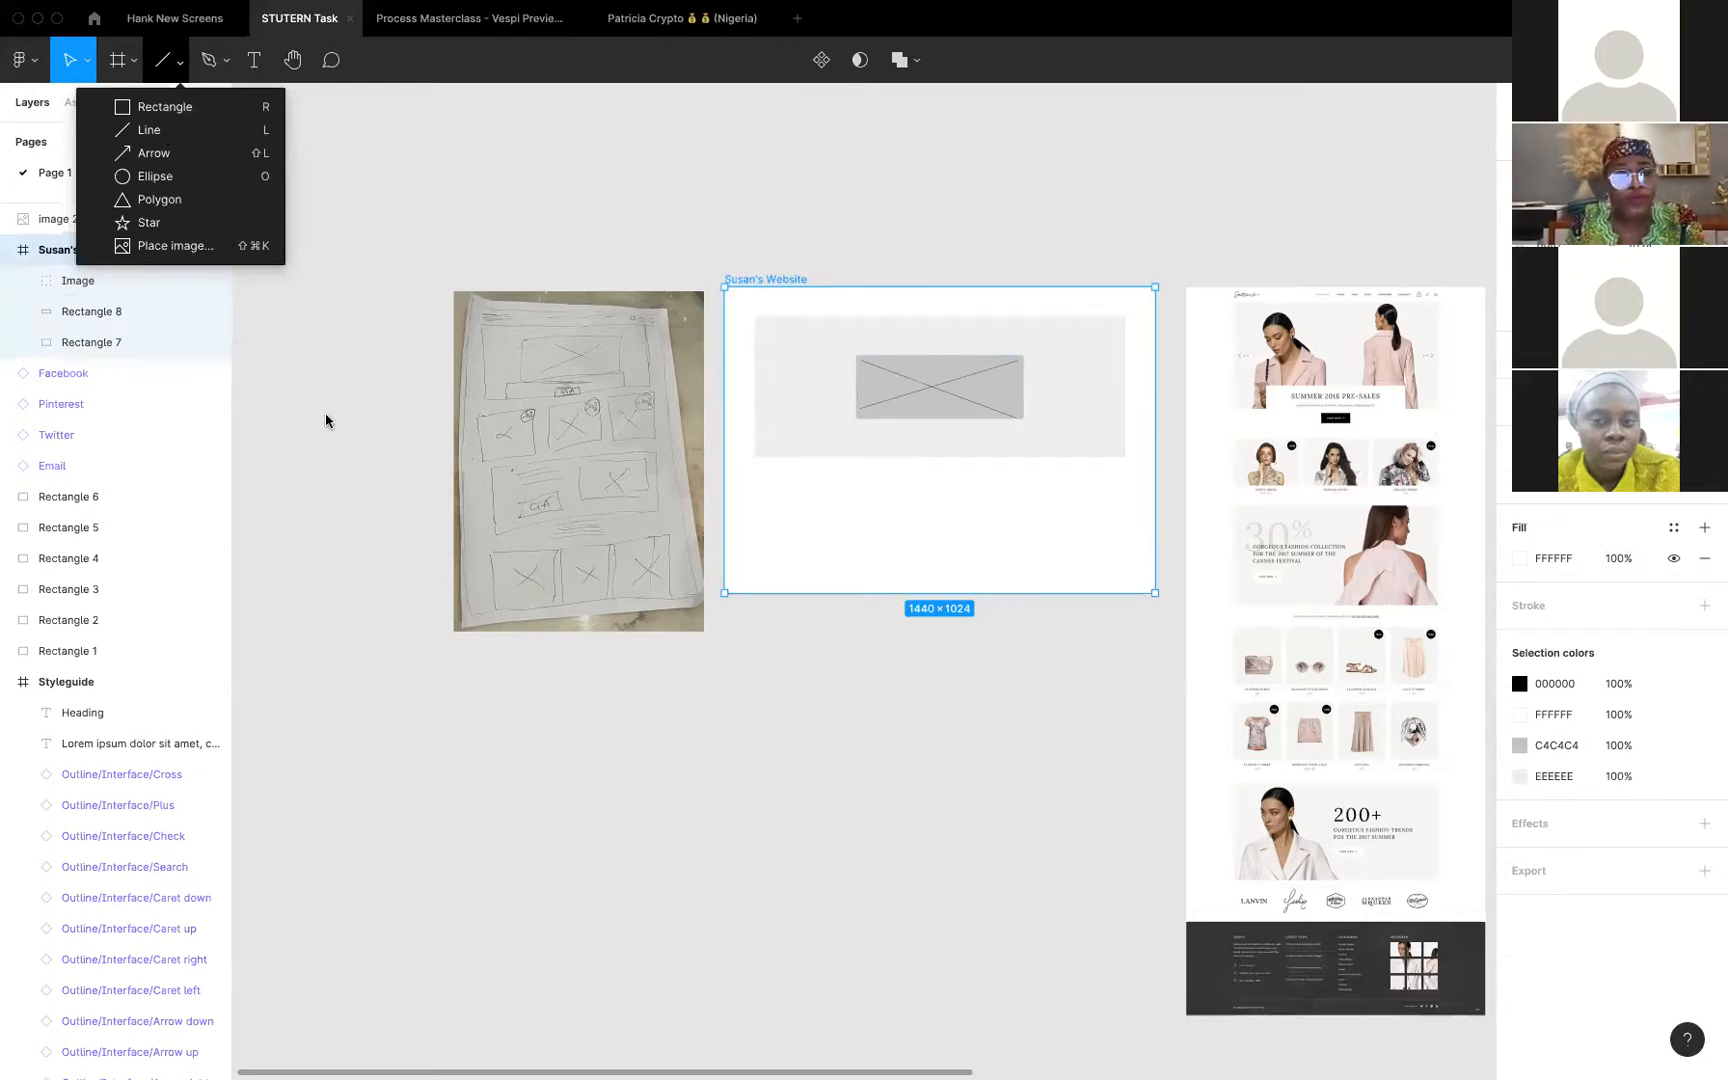
left_click(142, 107)
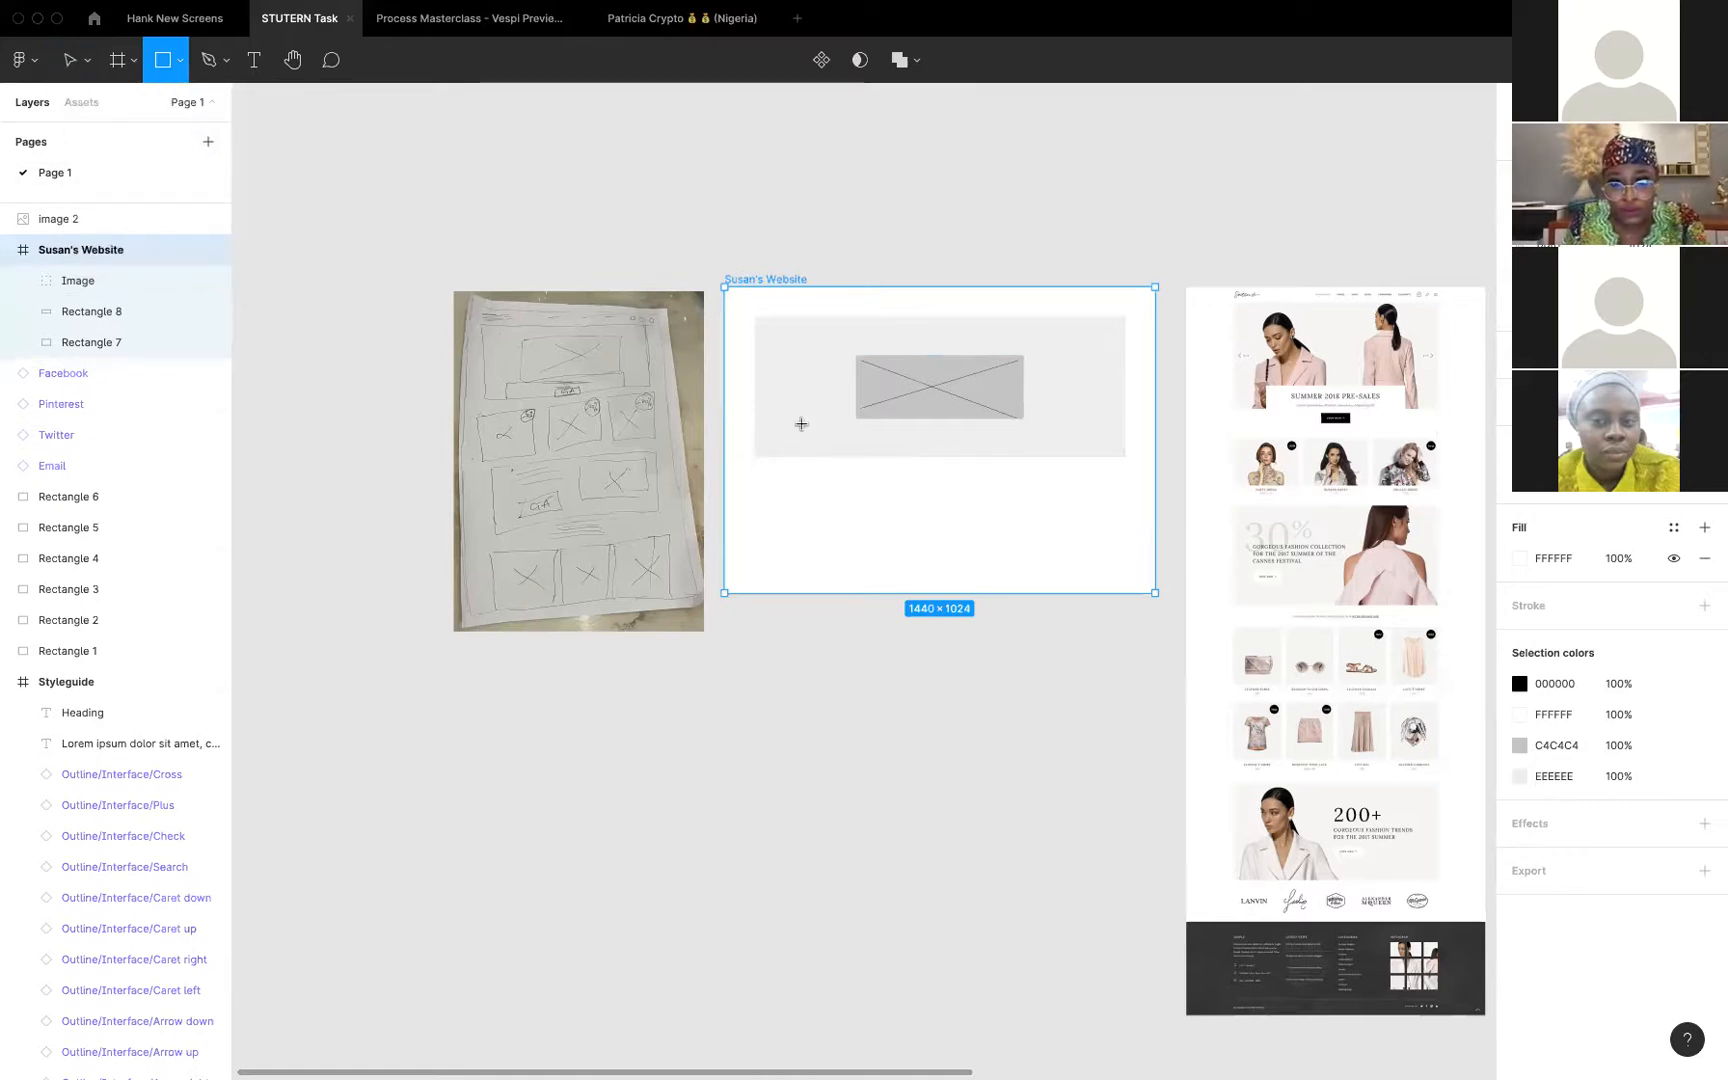
left_click_drag(799, 417, 1075, 457)
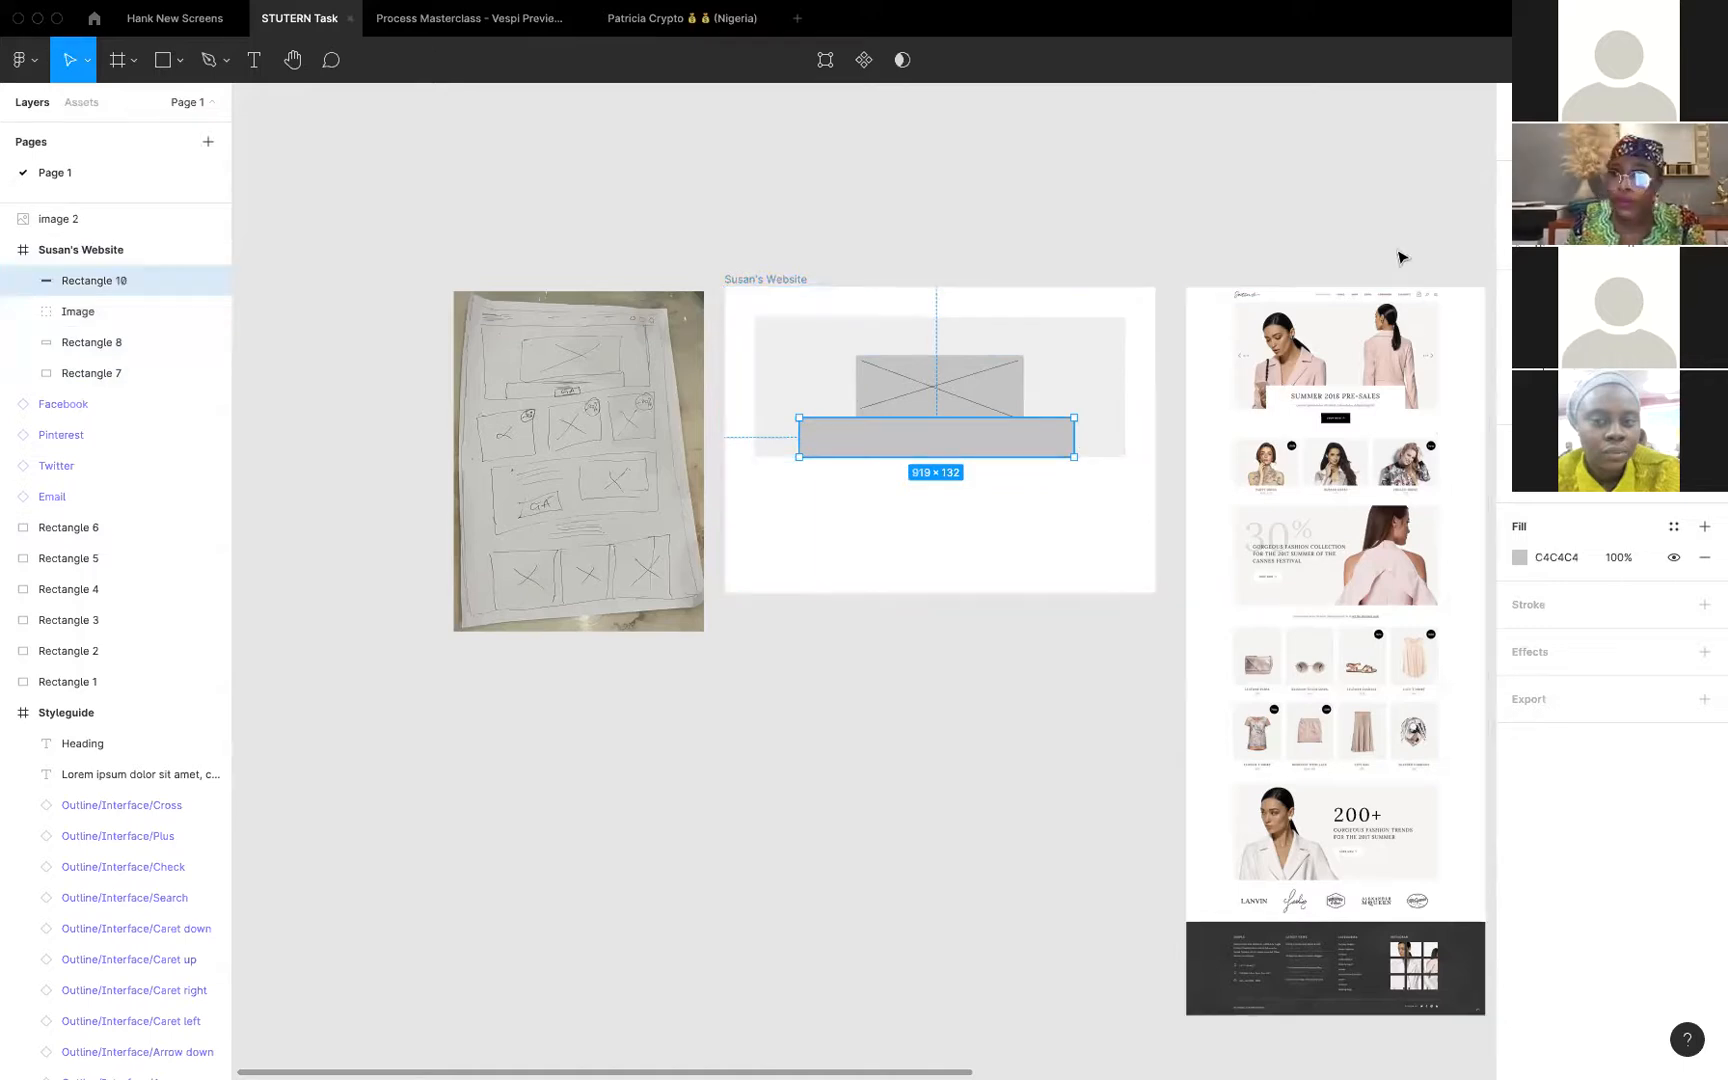
key("shift+Right")
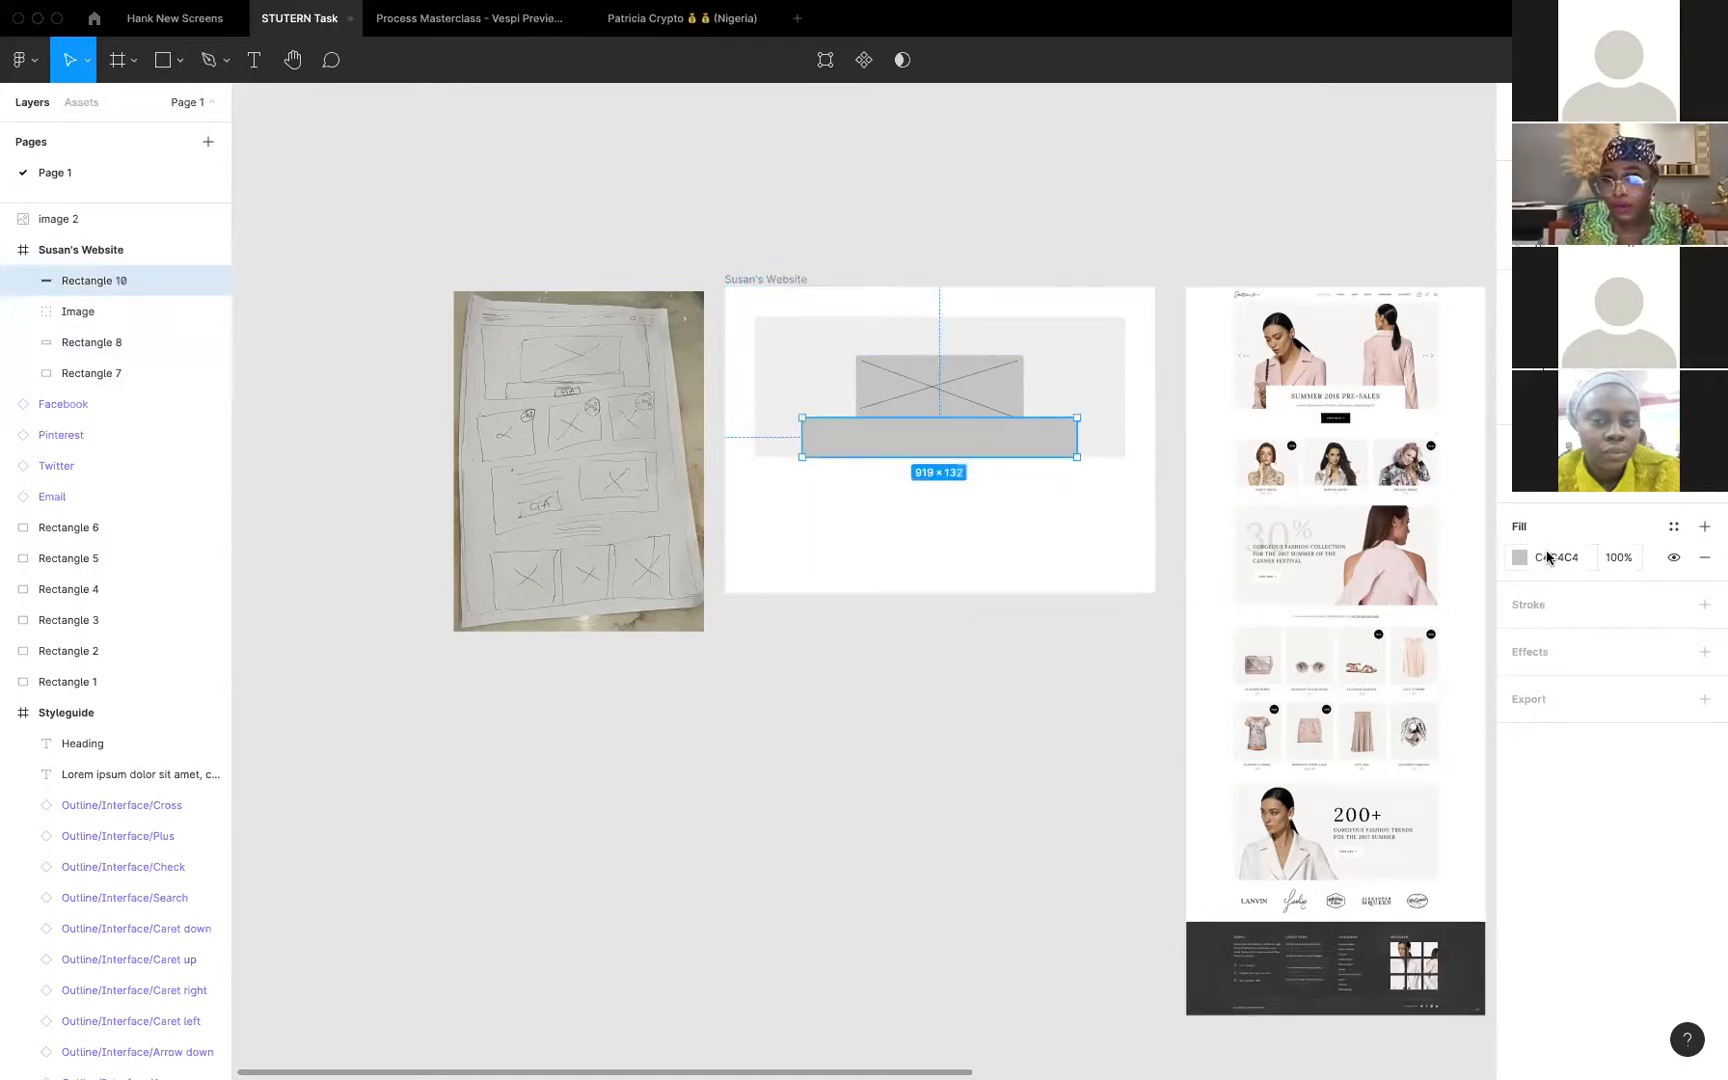
left_click(1520, 557)
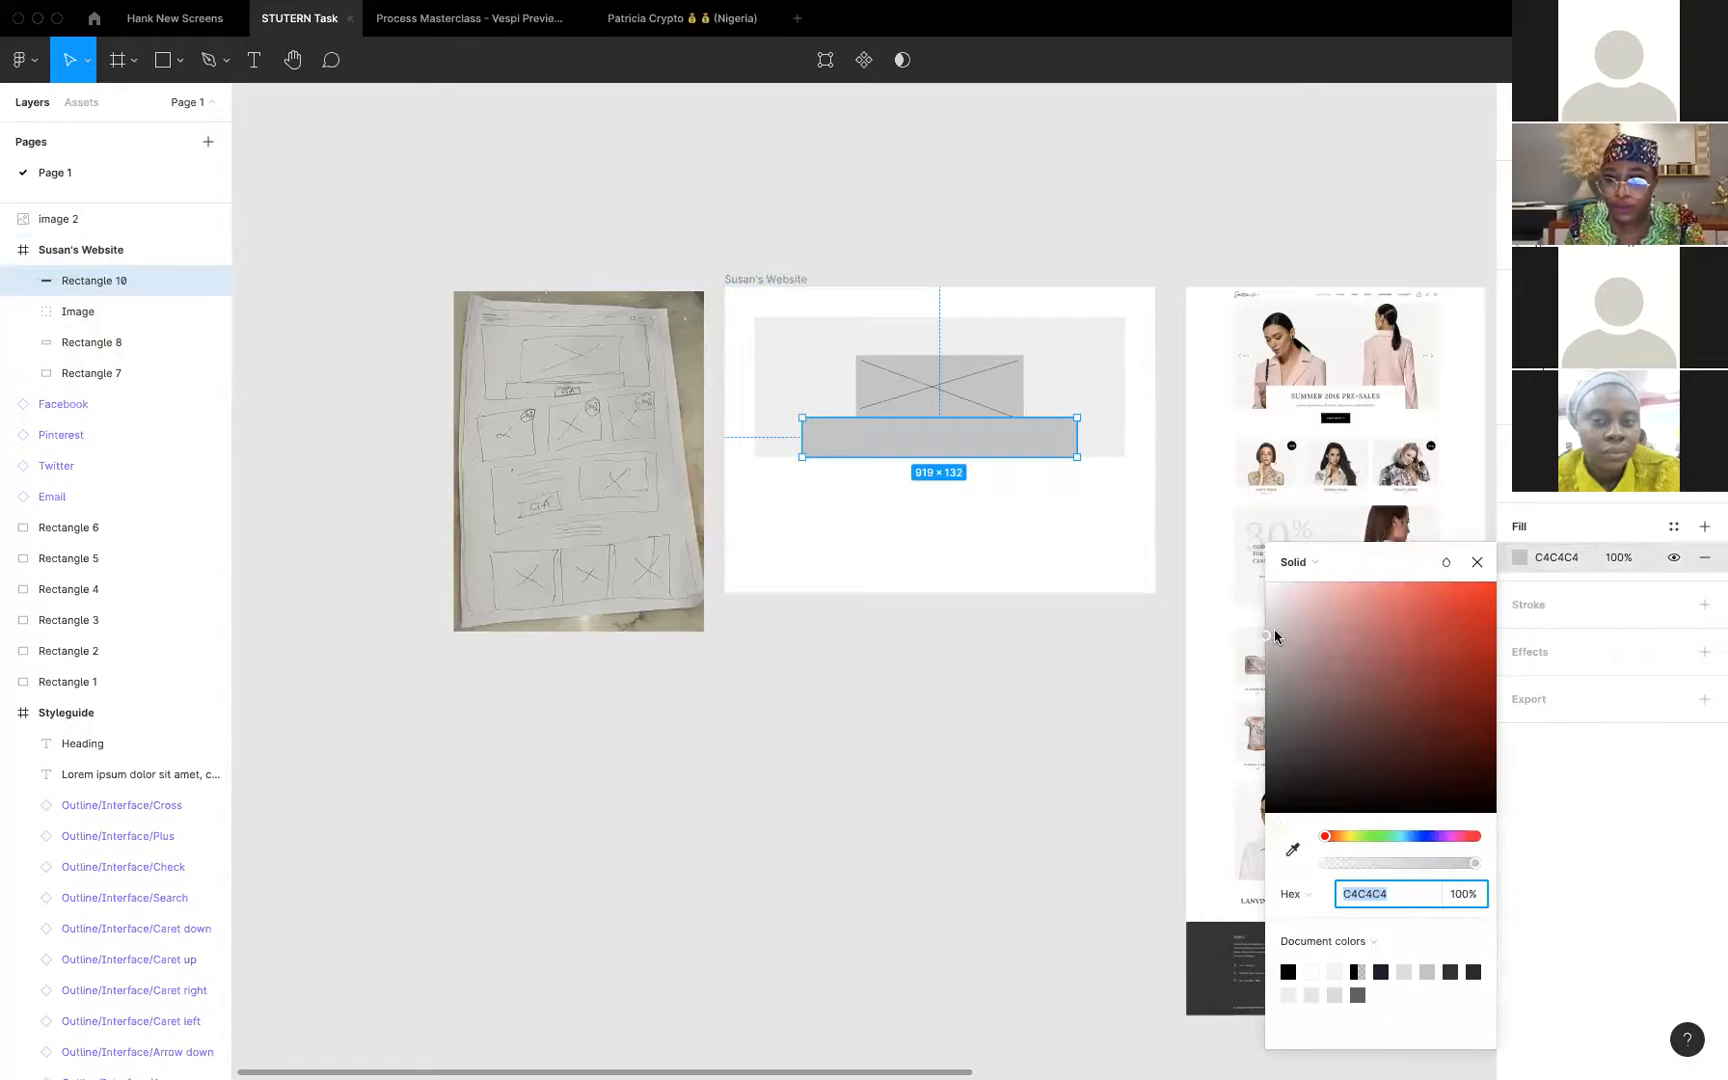
mouse_move(1275, 636)
left_mouse_down()
mouse_move(1264, 600)
mouse_move(1257, 626)
left_mouse_up()
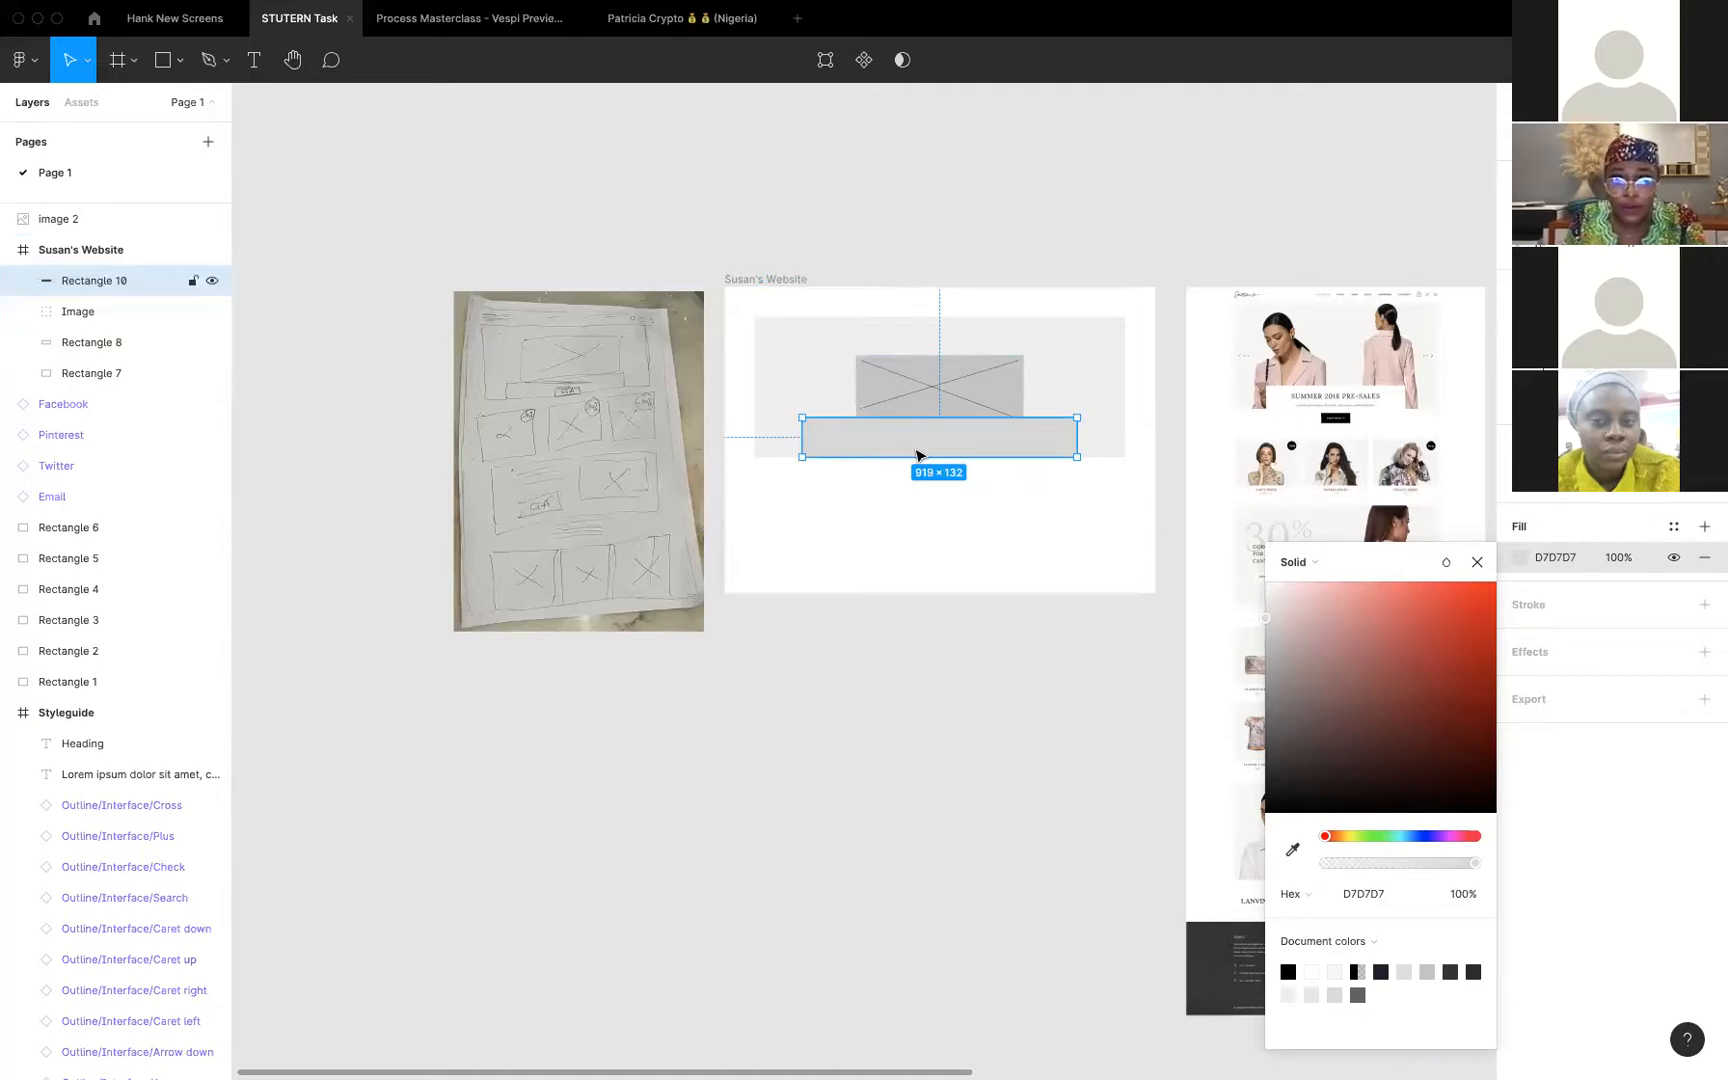
Increase the wide lower rectangle's height to about 174 and extend the light banner down to the same bottom edge
left_click_drag(920, 456, 922, 469)
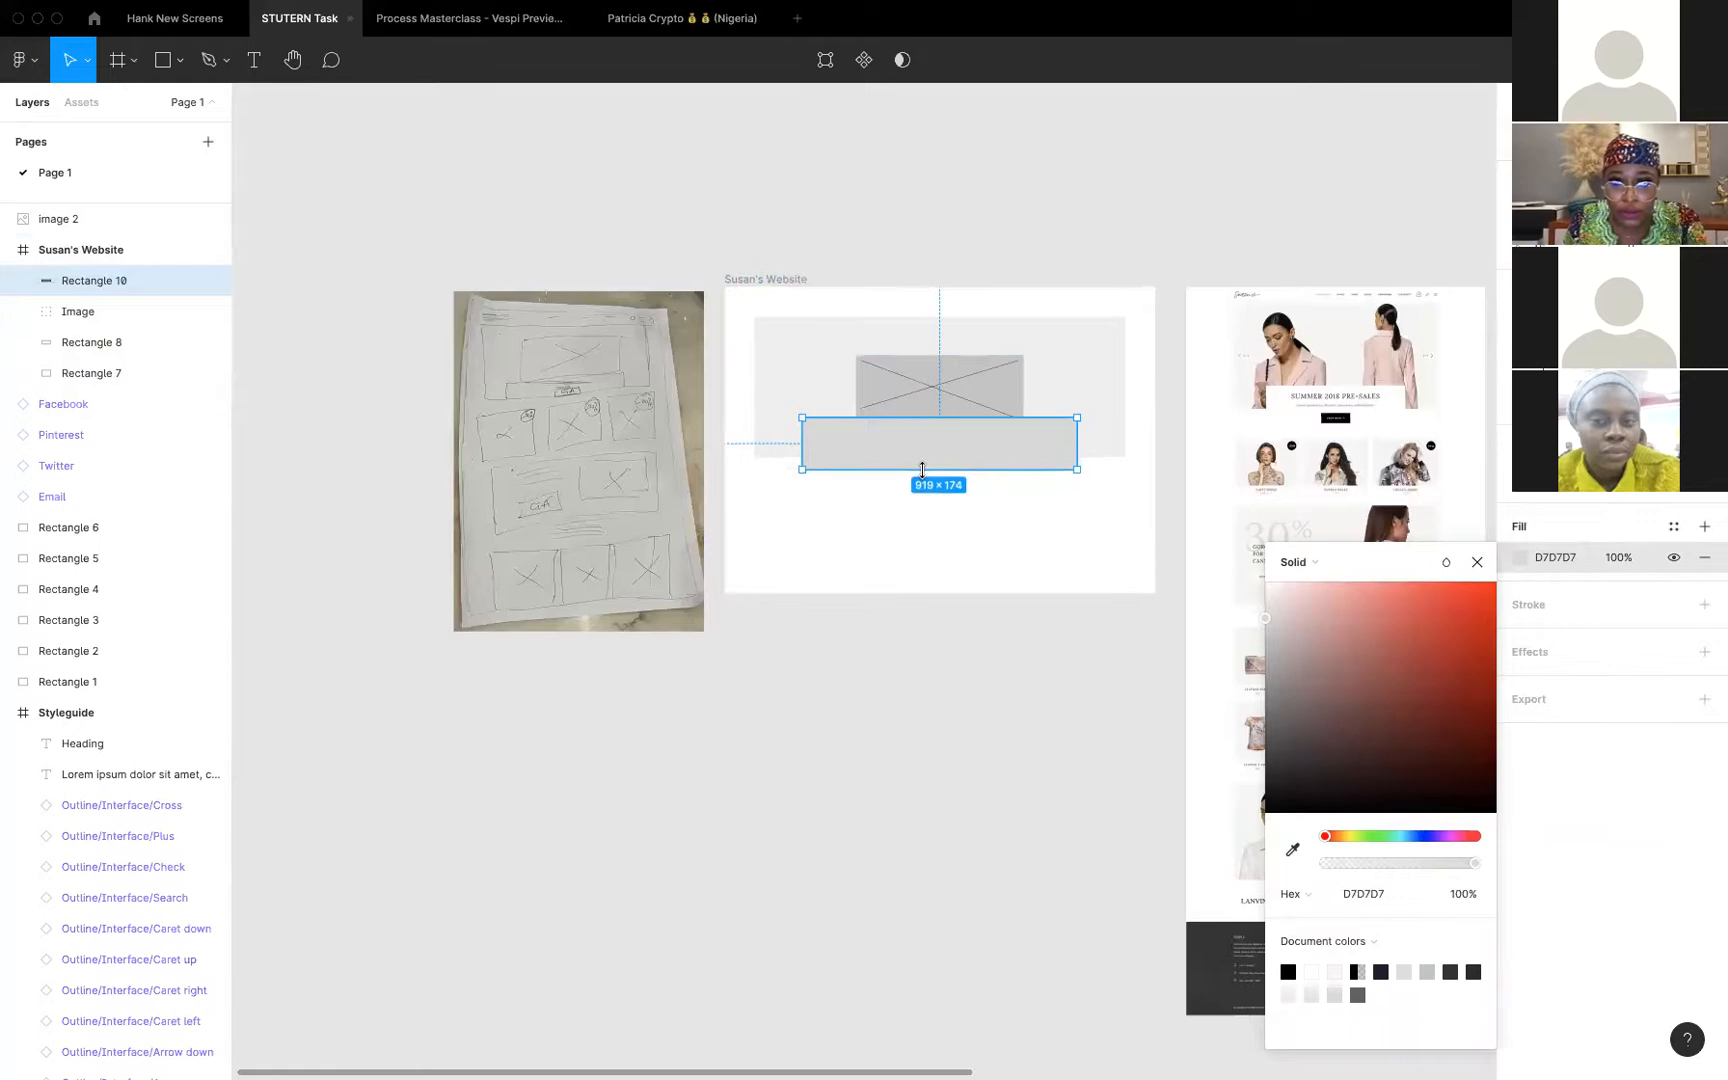
left_click(1115, 388)
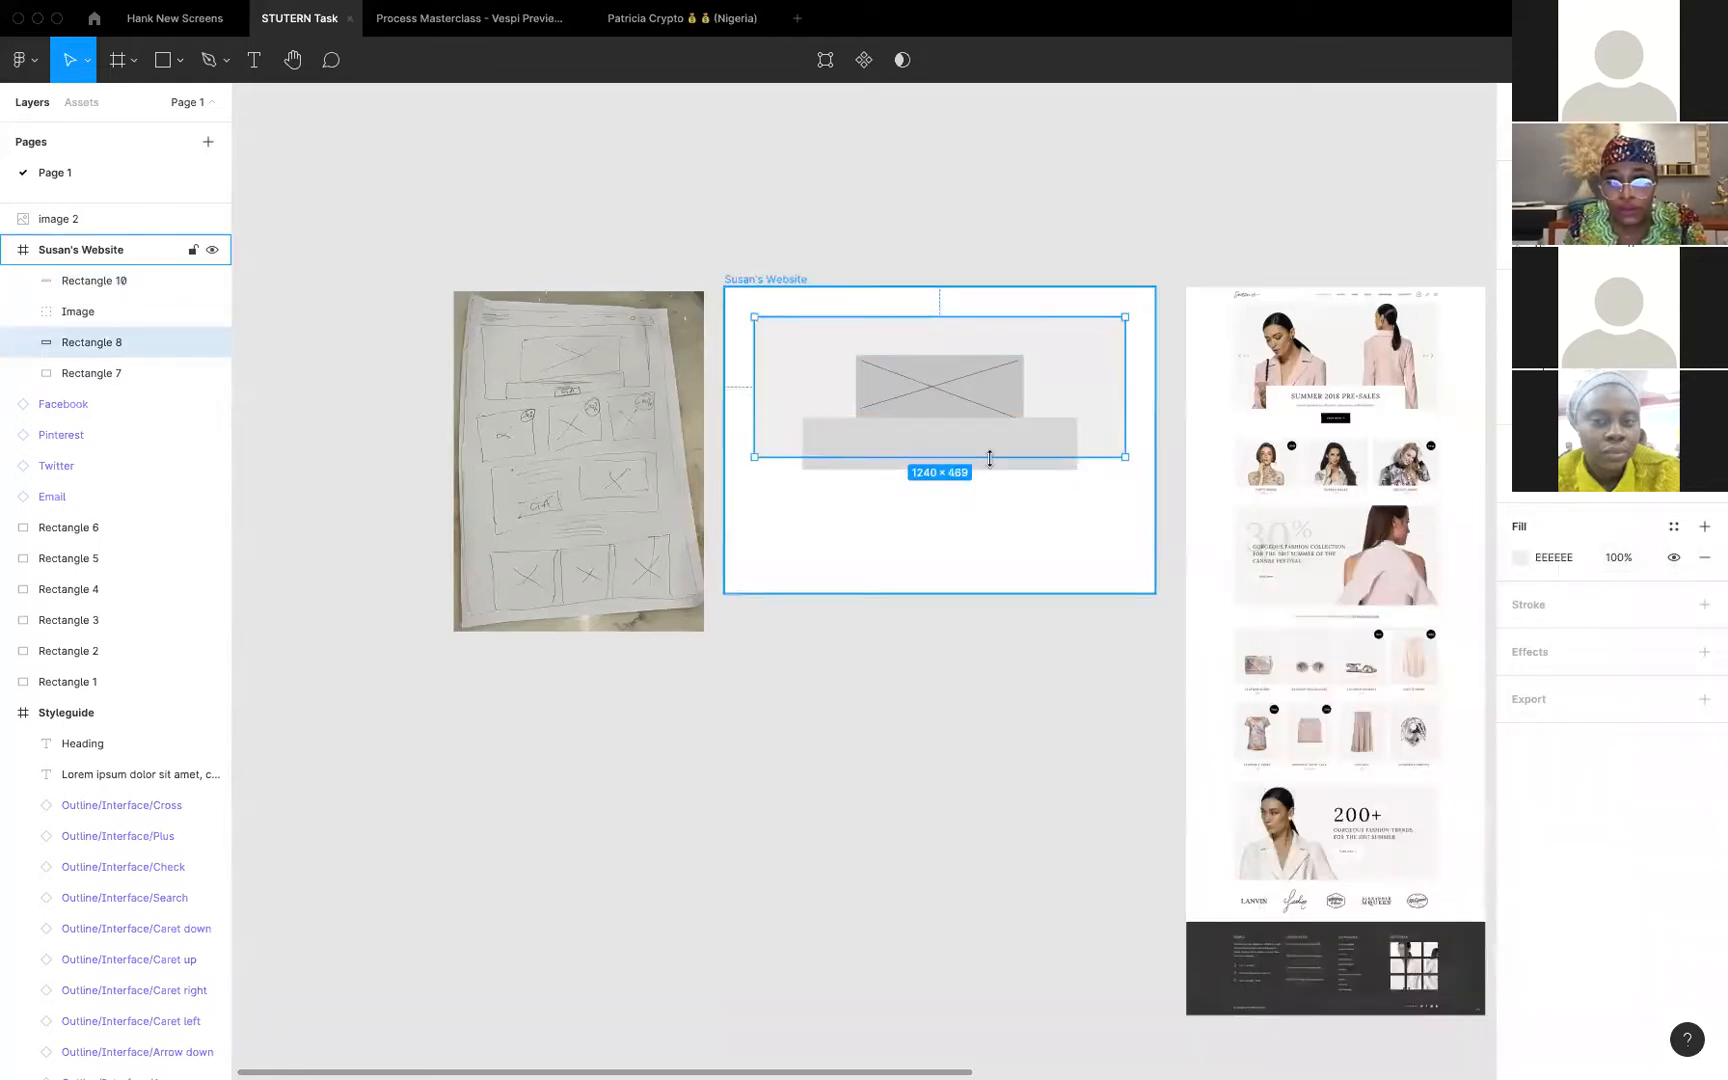
left_click(955, 446)
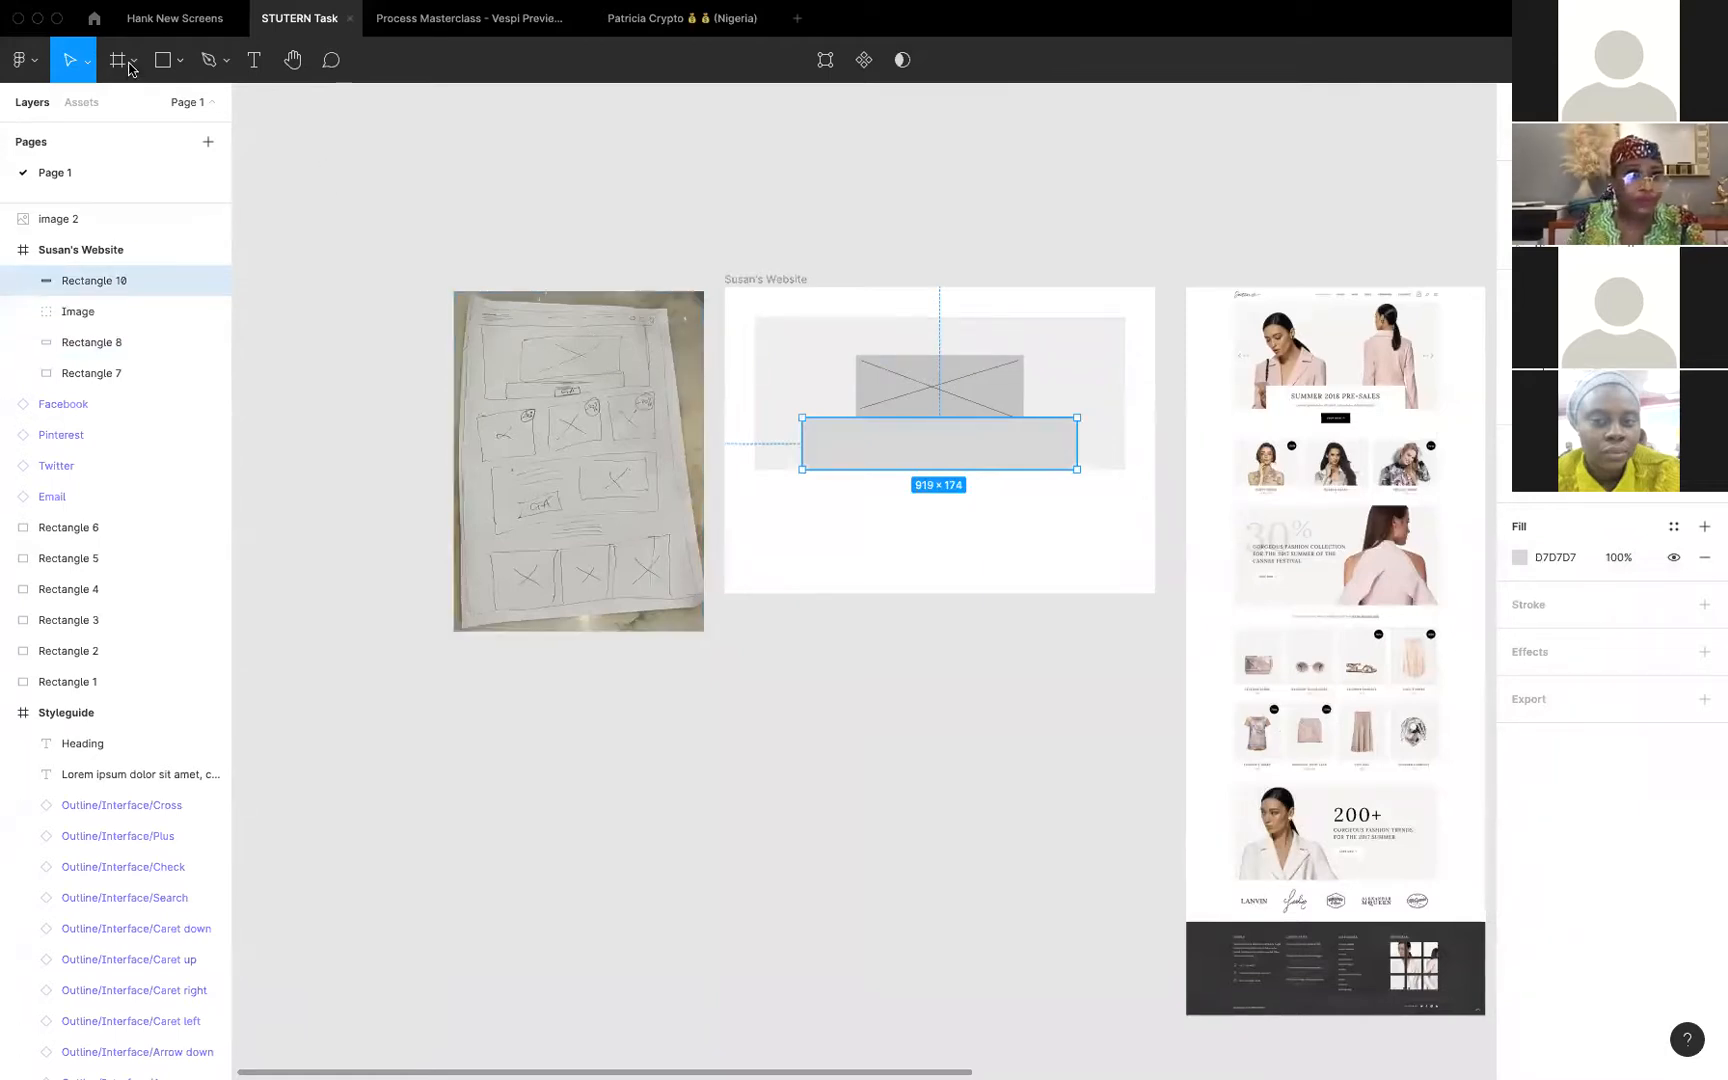
Add a button rectangle about 347 × 73 near the bottom middle of the wide D7D7D7 rectangle
left_click(175, 64)
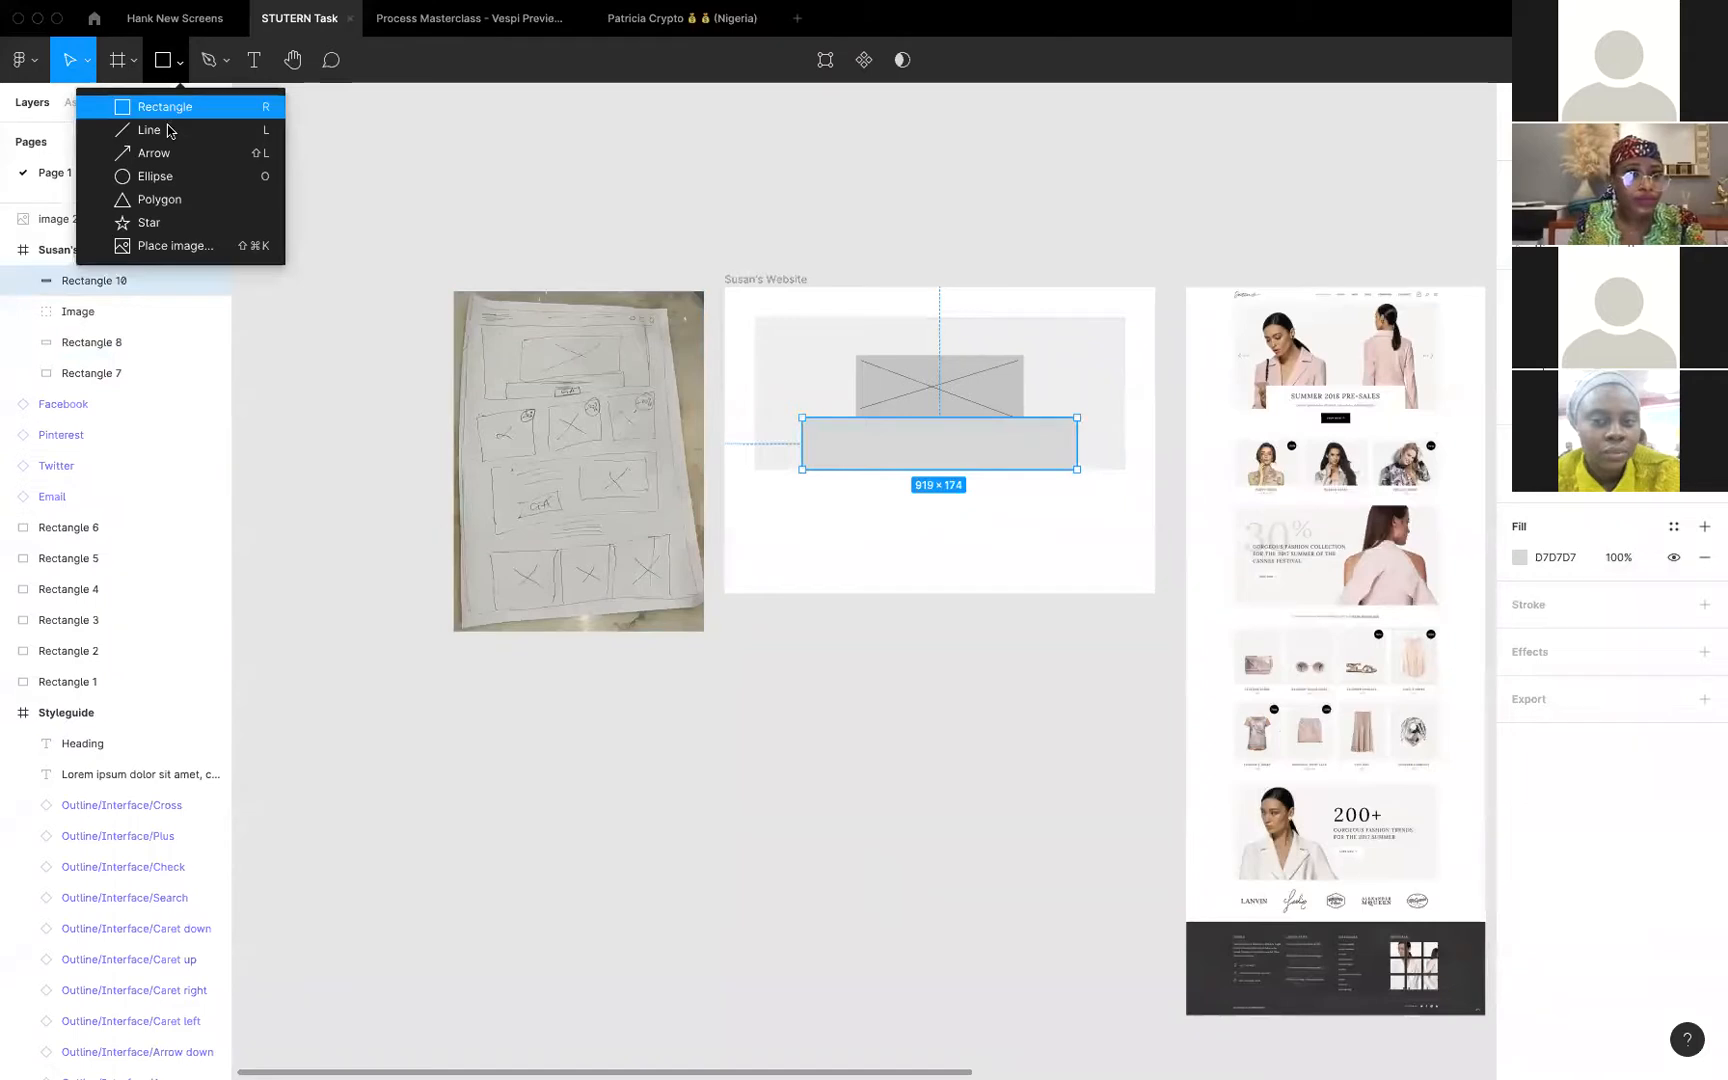
key("r")
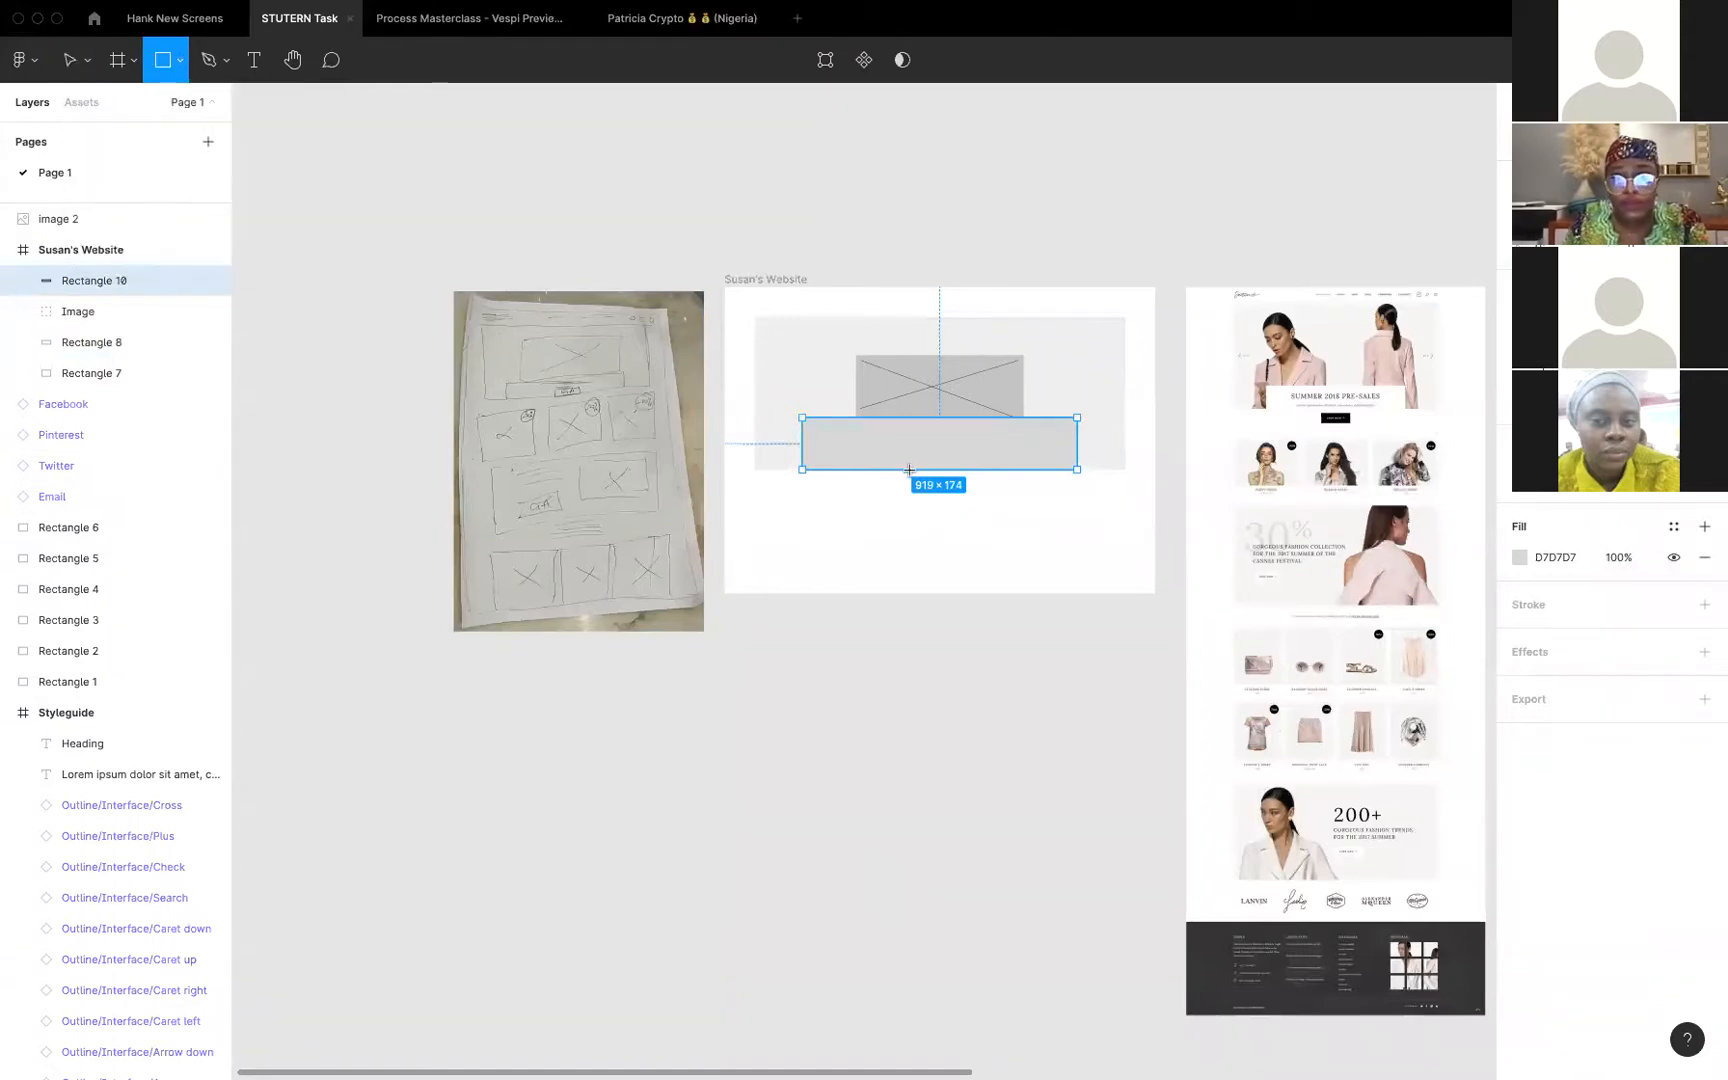
left_click(884, 427)
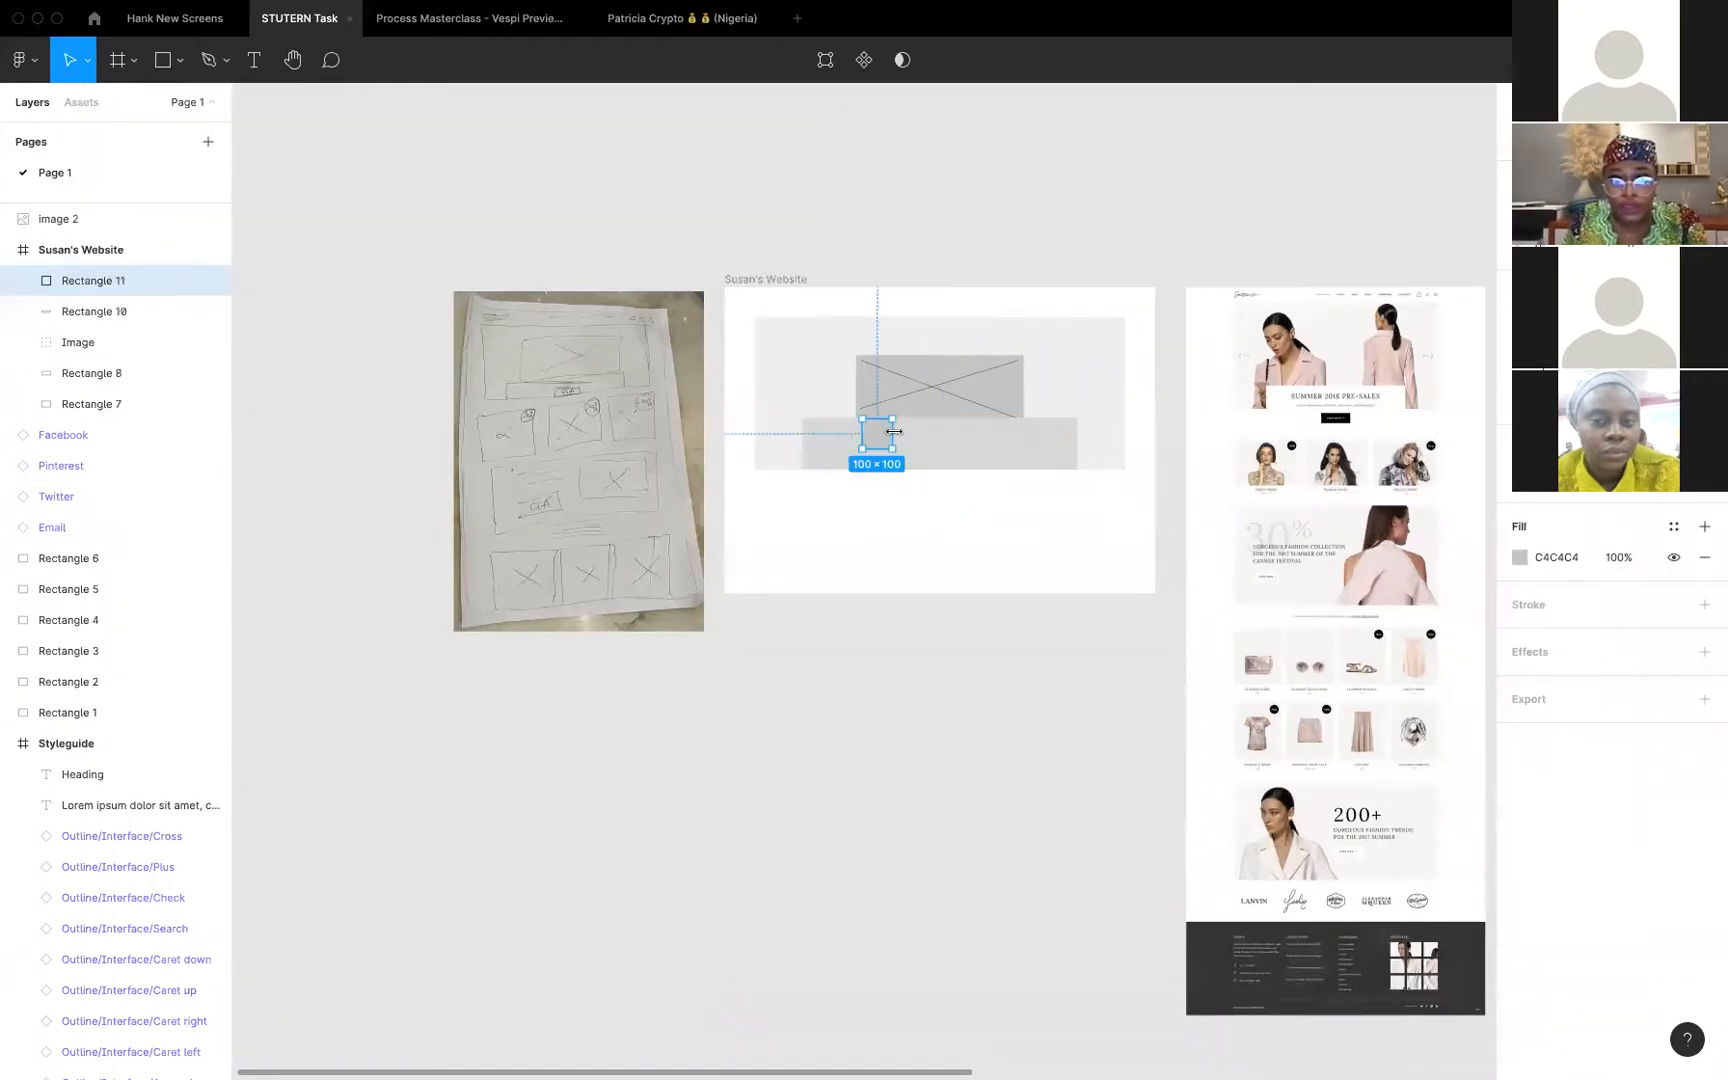
left_click_drag(904, 431, 937, 446)
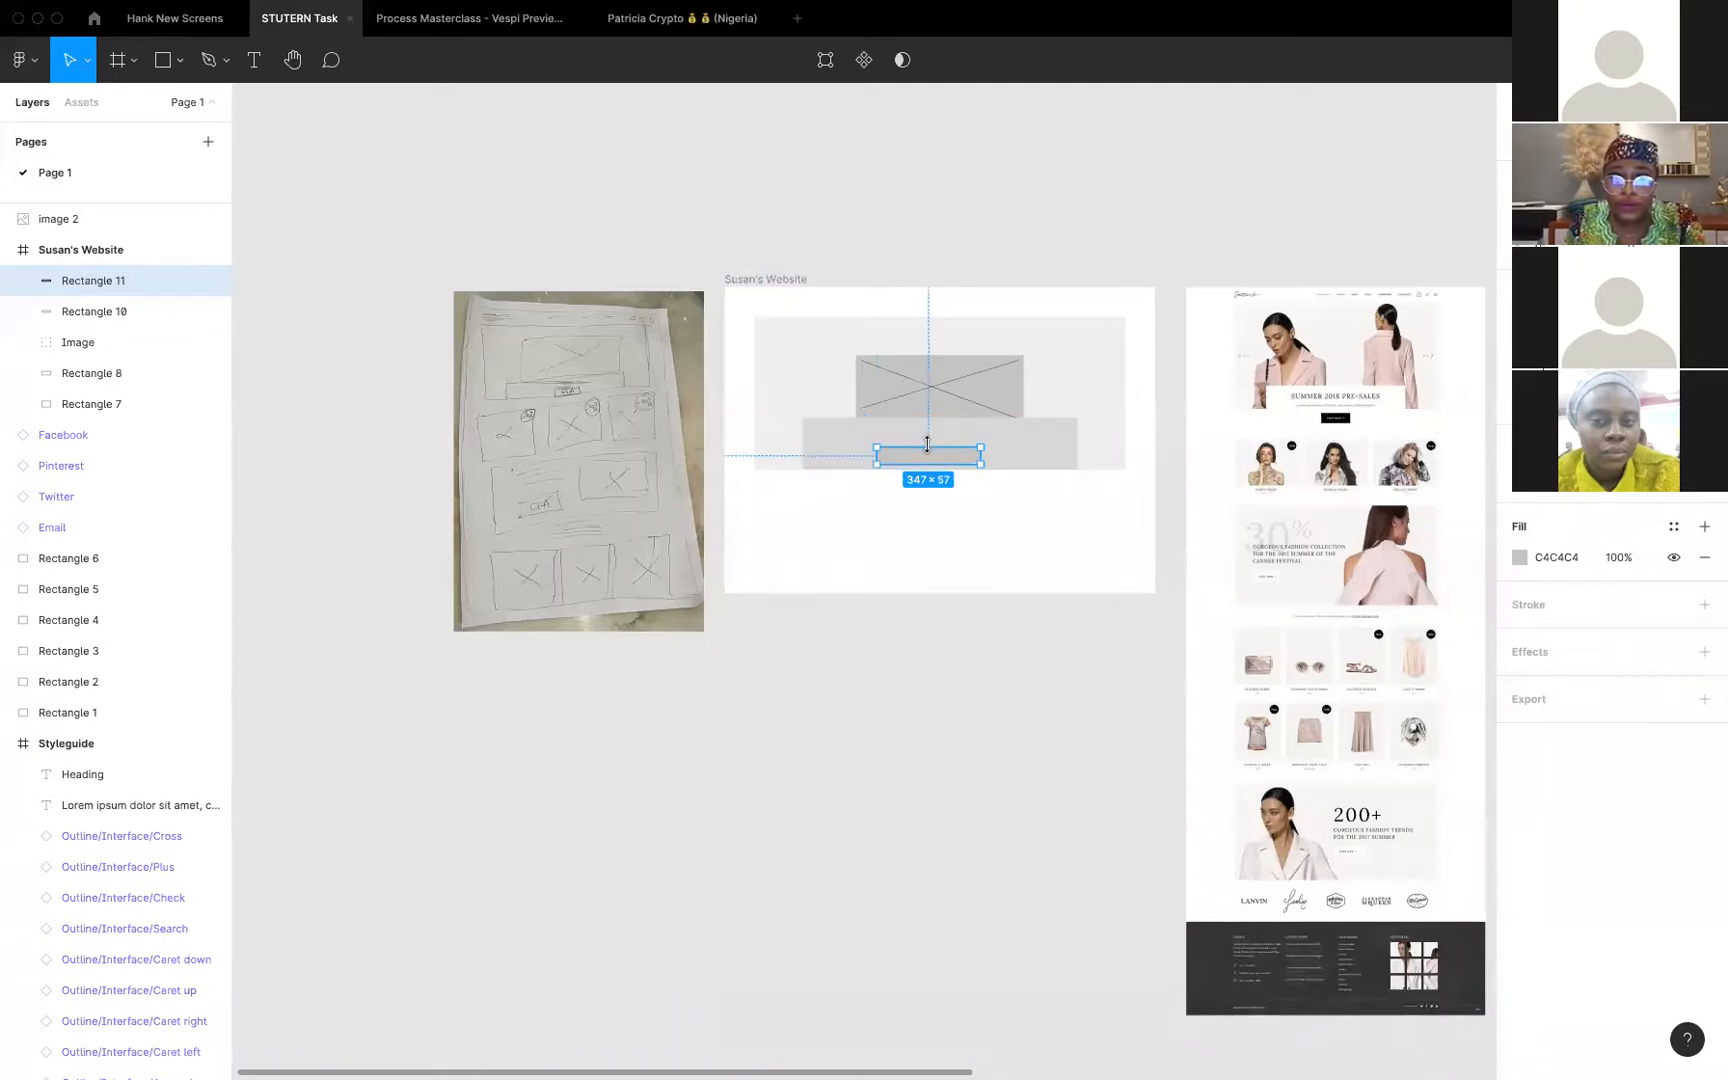
left_click_drag(927, 438, 927, 442)
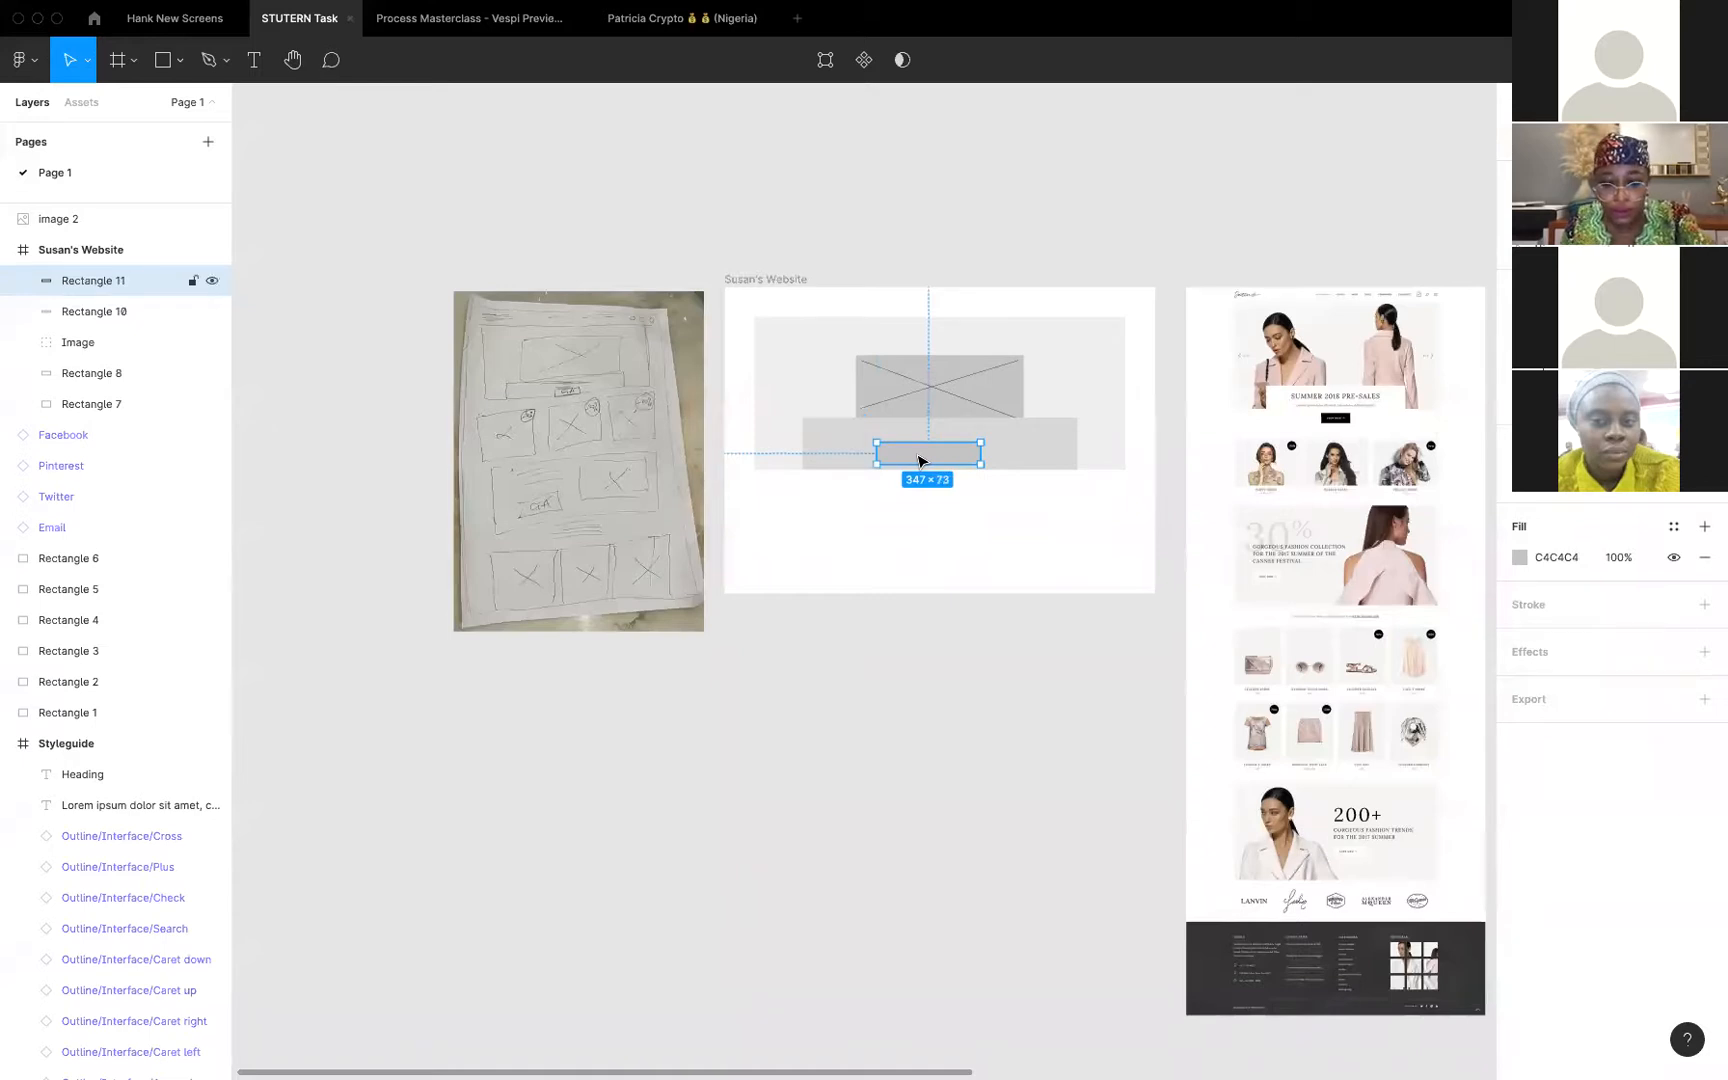
Add the text label CTA on the button rectangle
key("t")
left_click(933, 470)
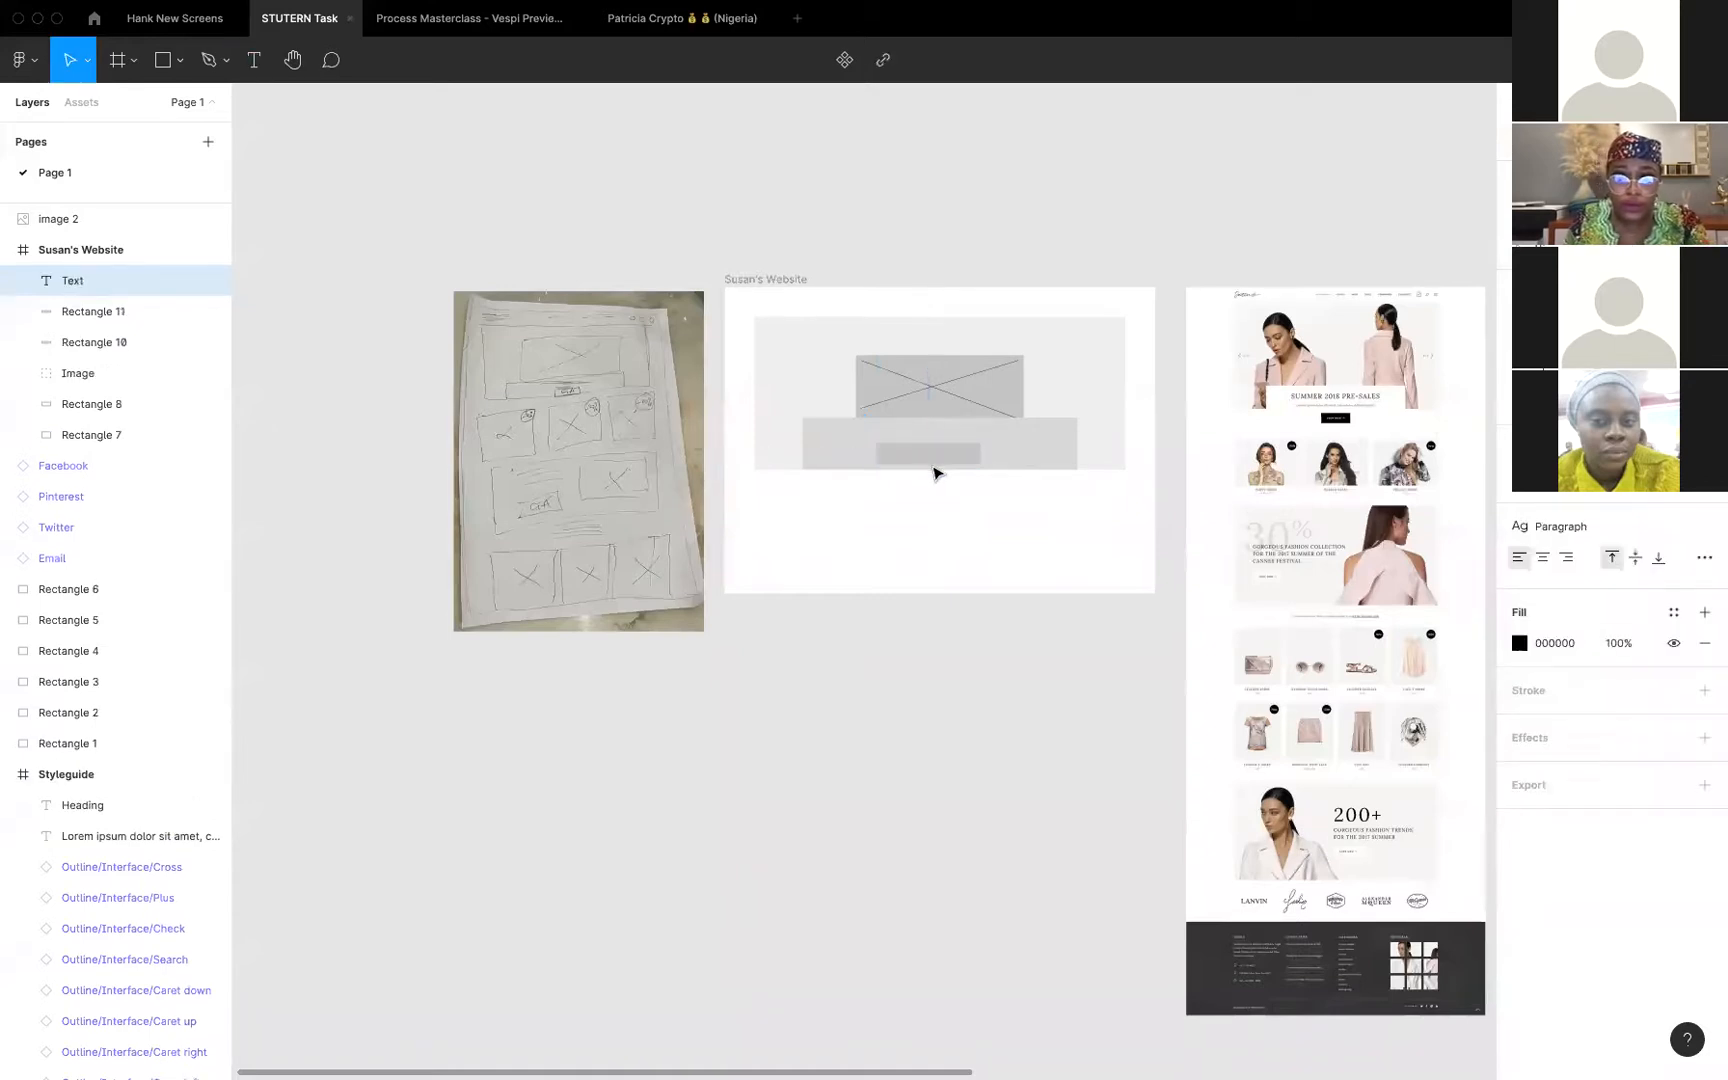
type("CTA")
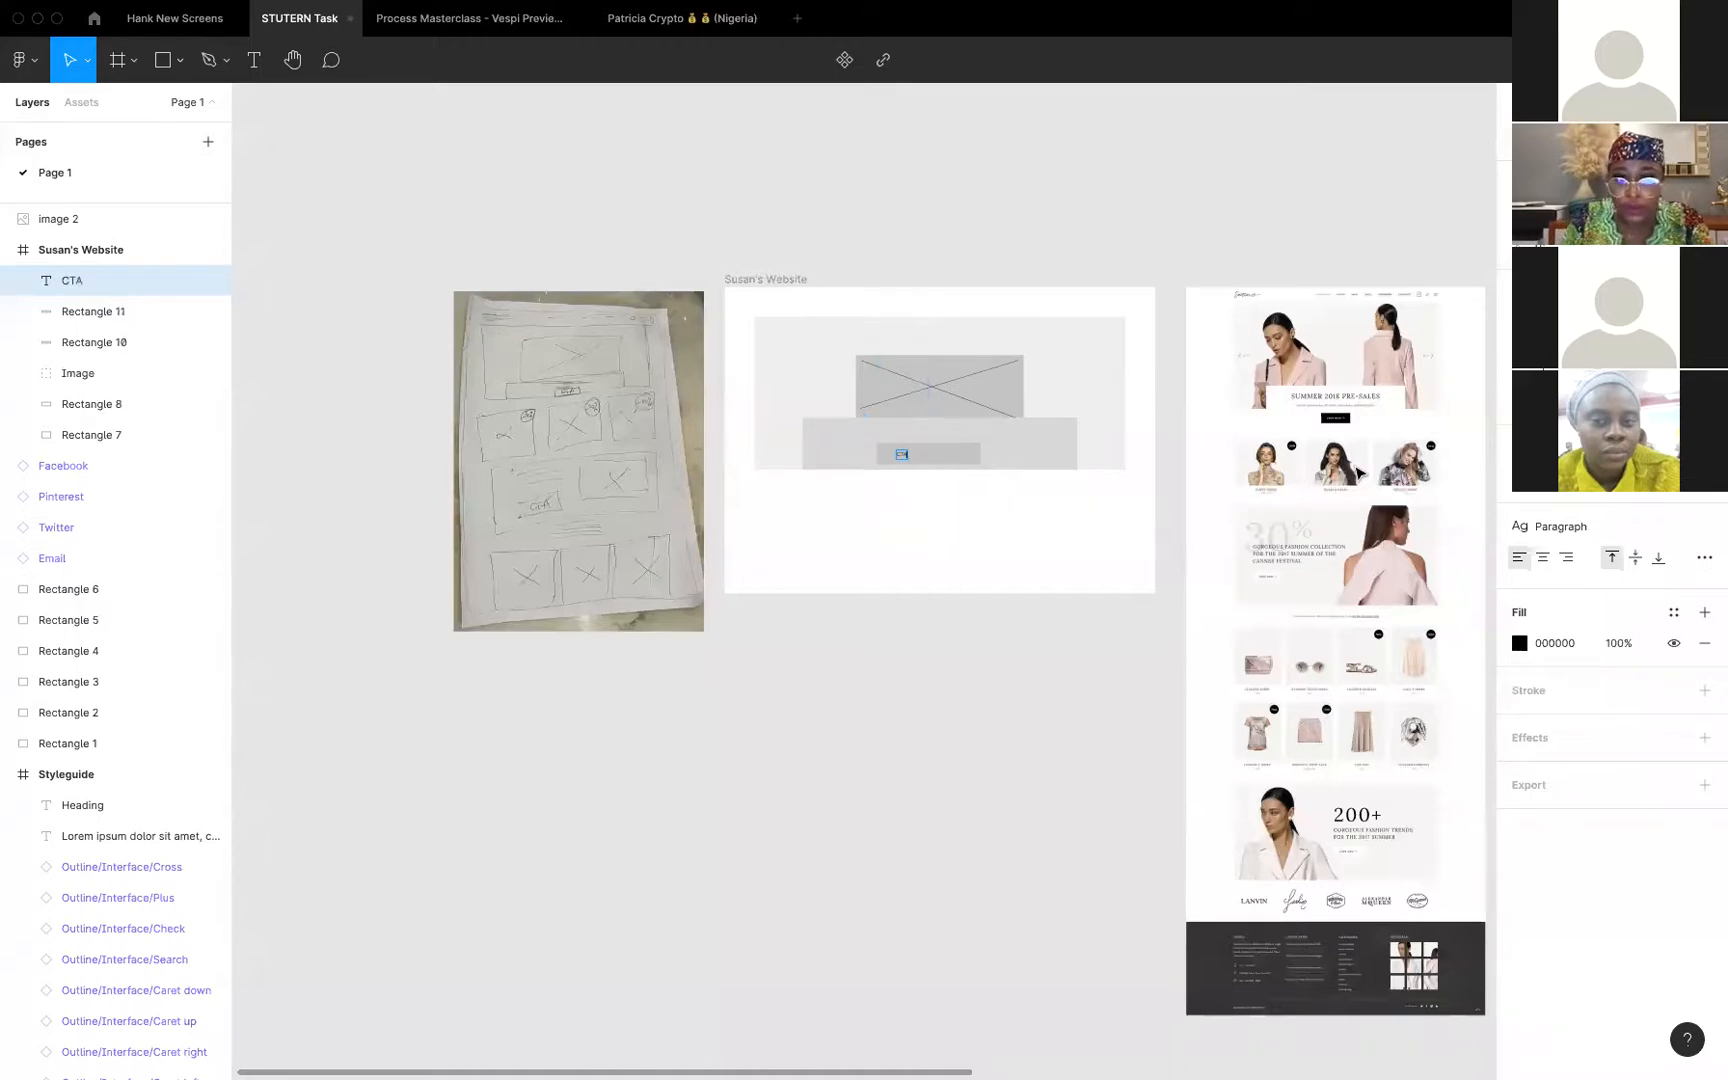
key("Escape")
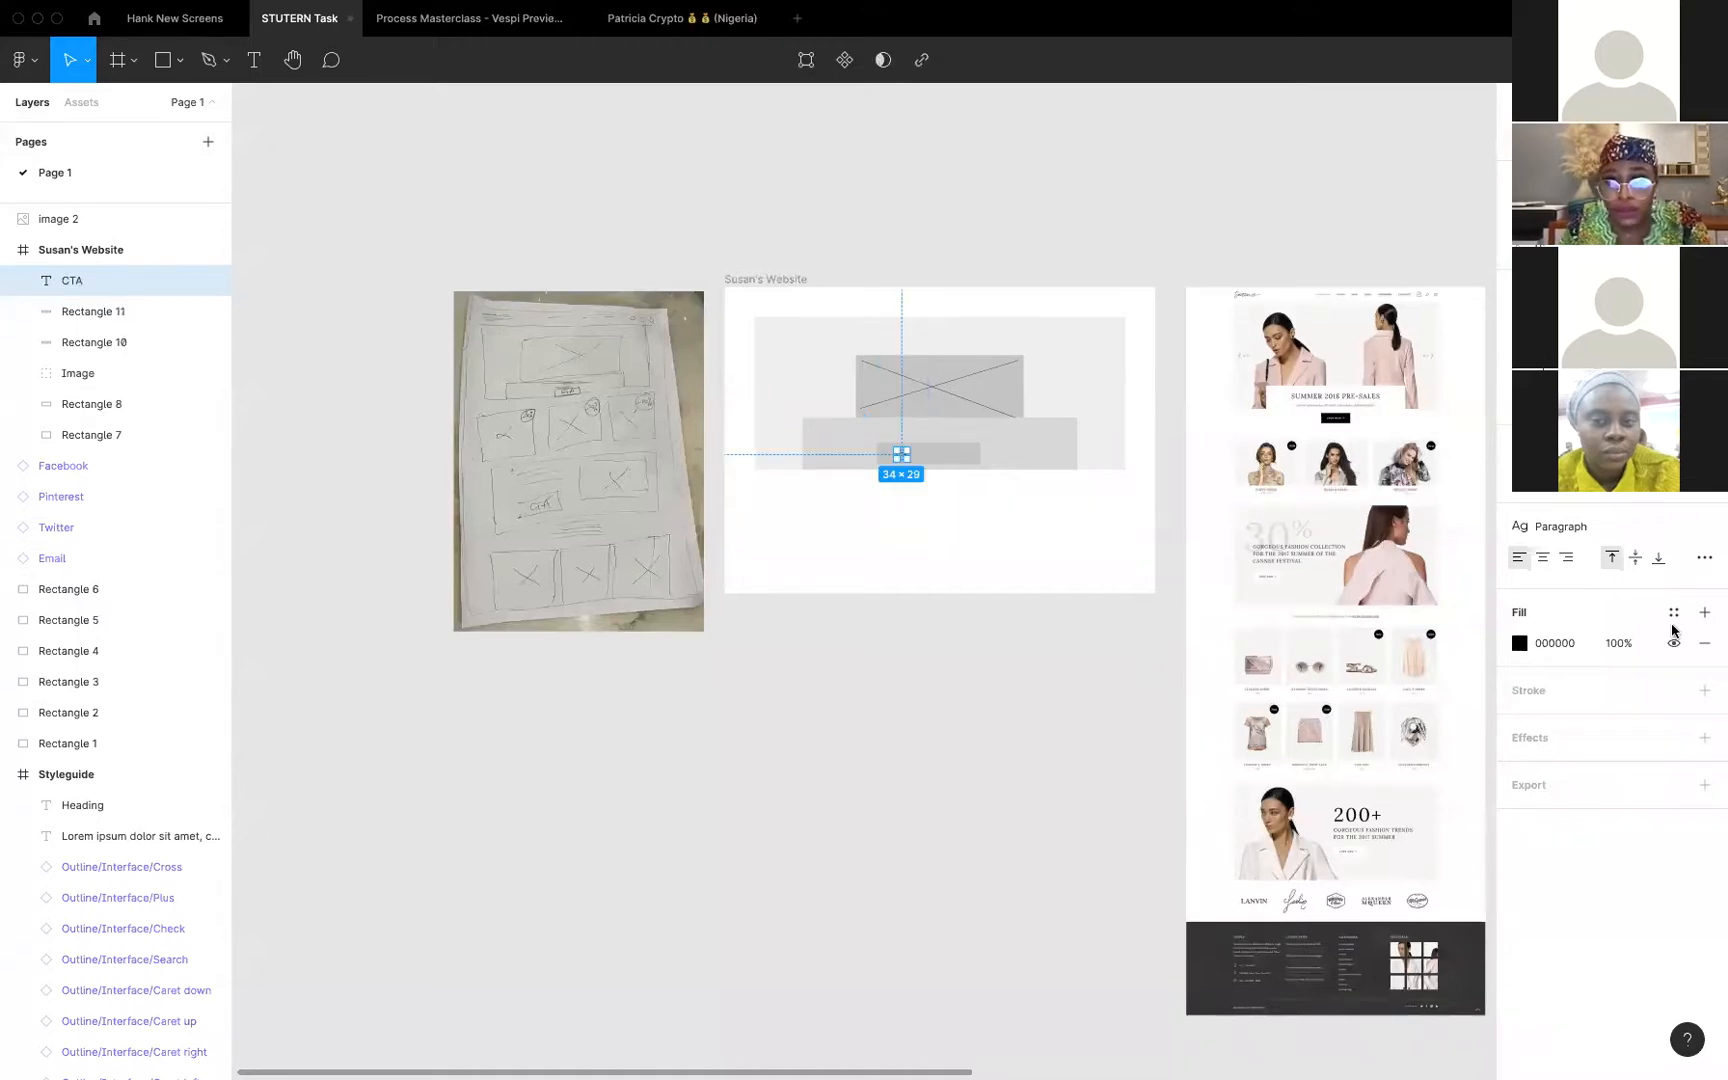
Set the CTA label's fill colour to 2B2B2B
left_click(1554, 645)
type("2B2B2B")
key("Return")
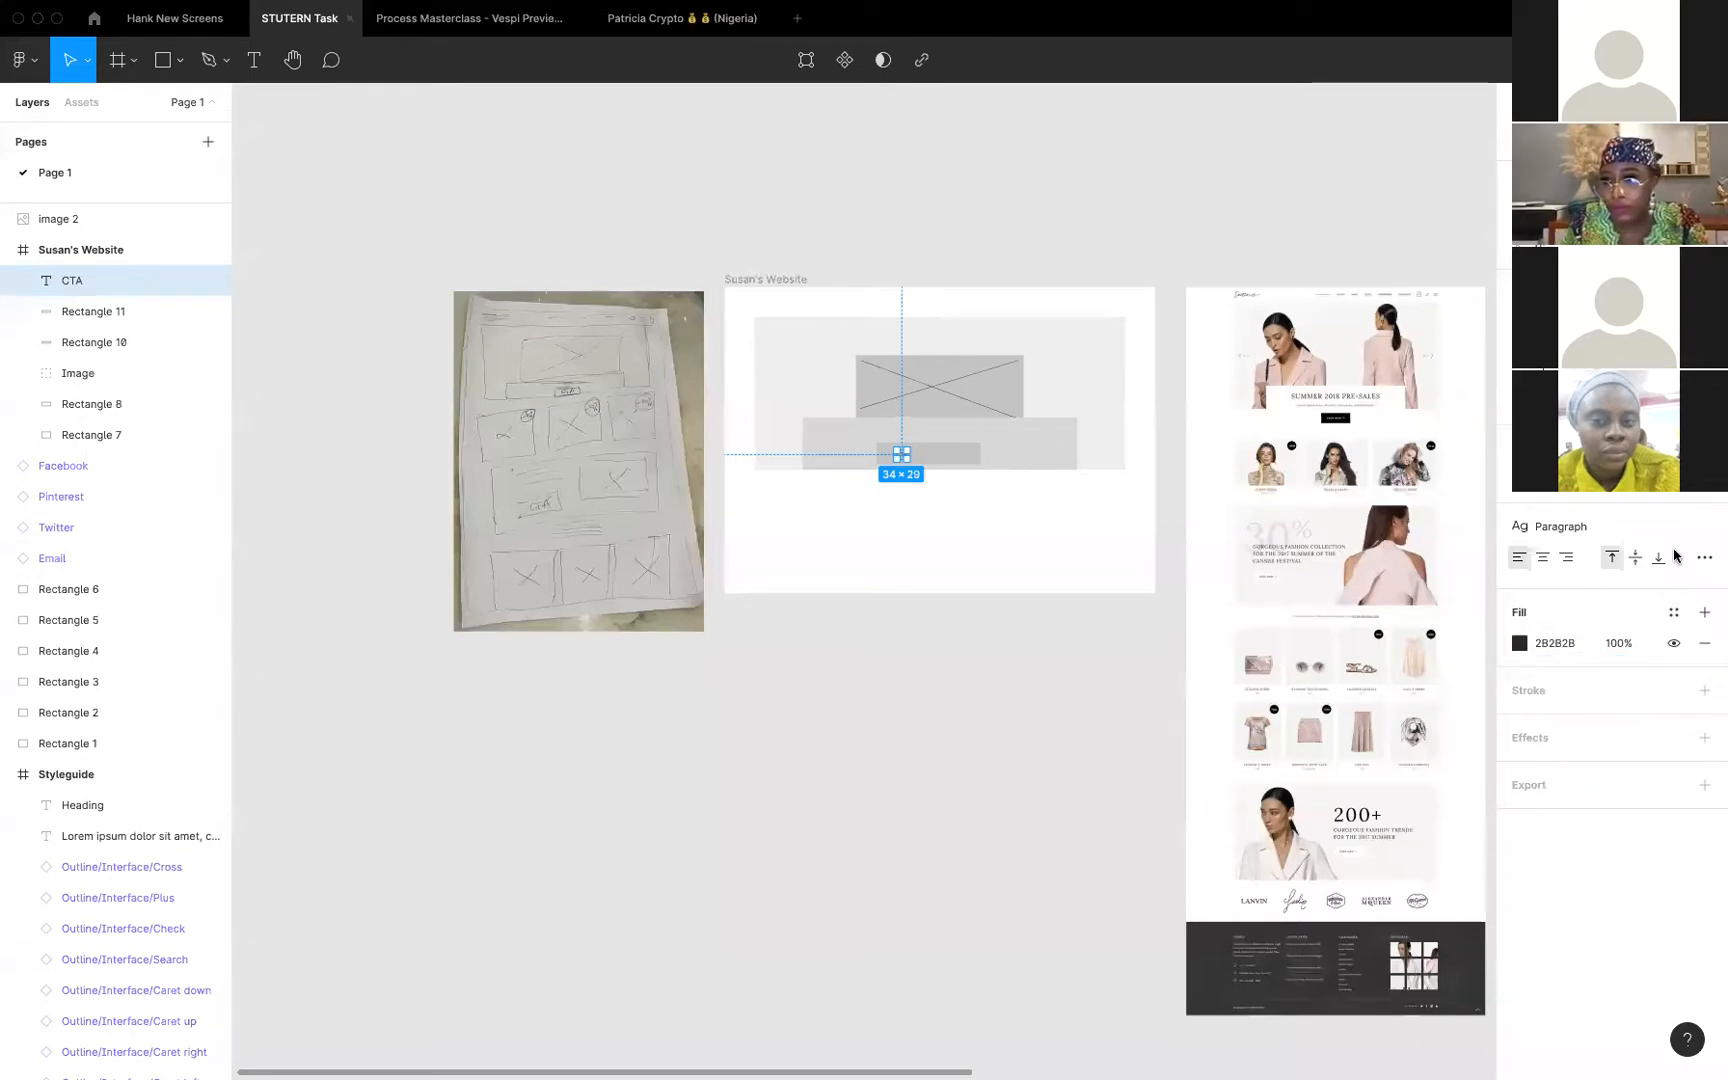
Apply the H4 text style to the CTA label and centre it on the button rectangle
left_click(1595, 530)
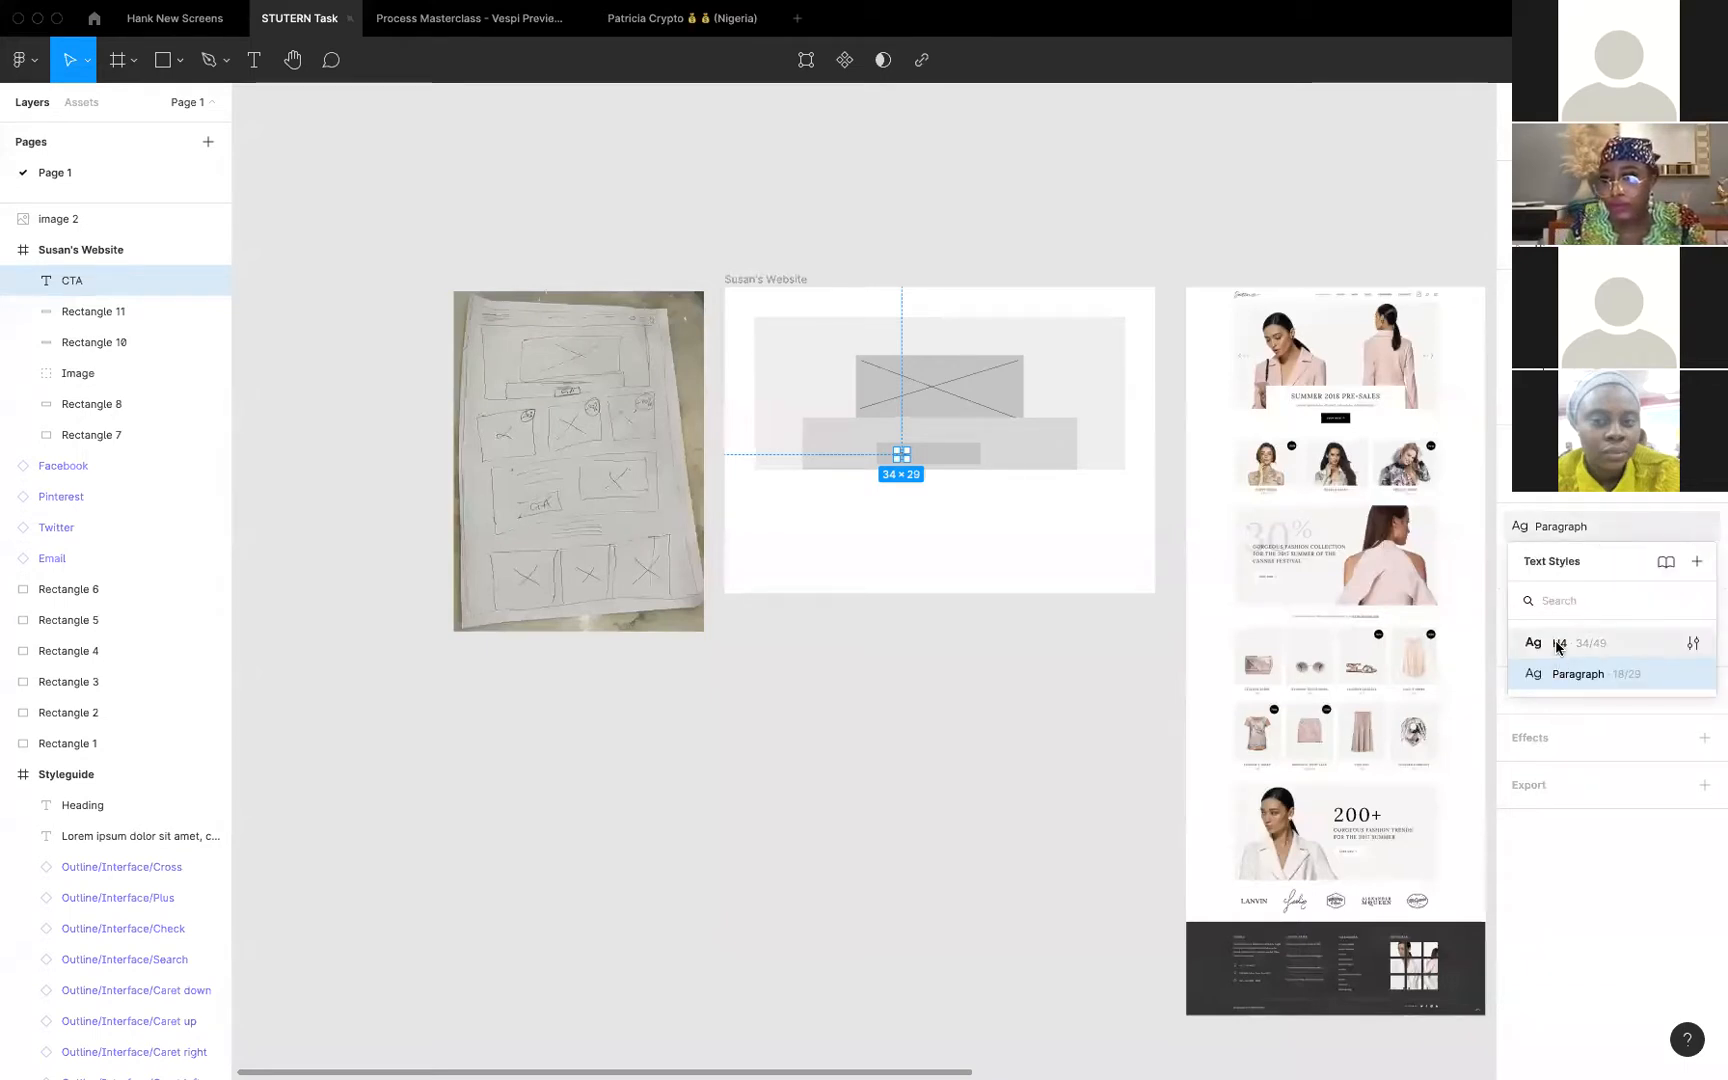
left_click(1557, 645)
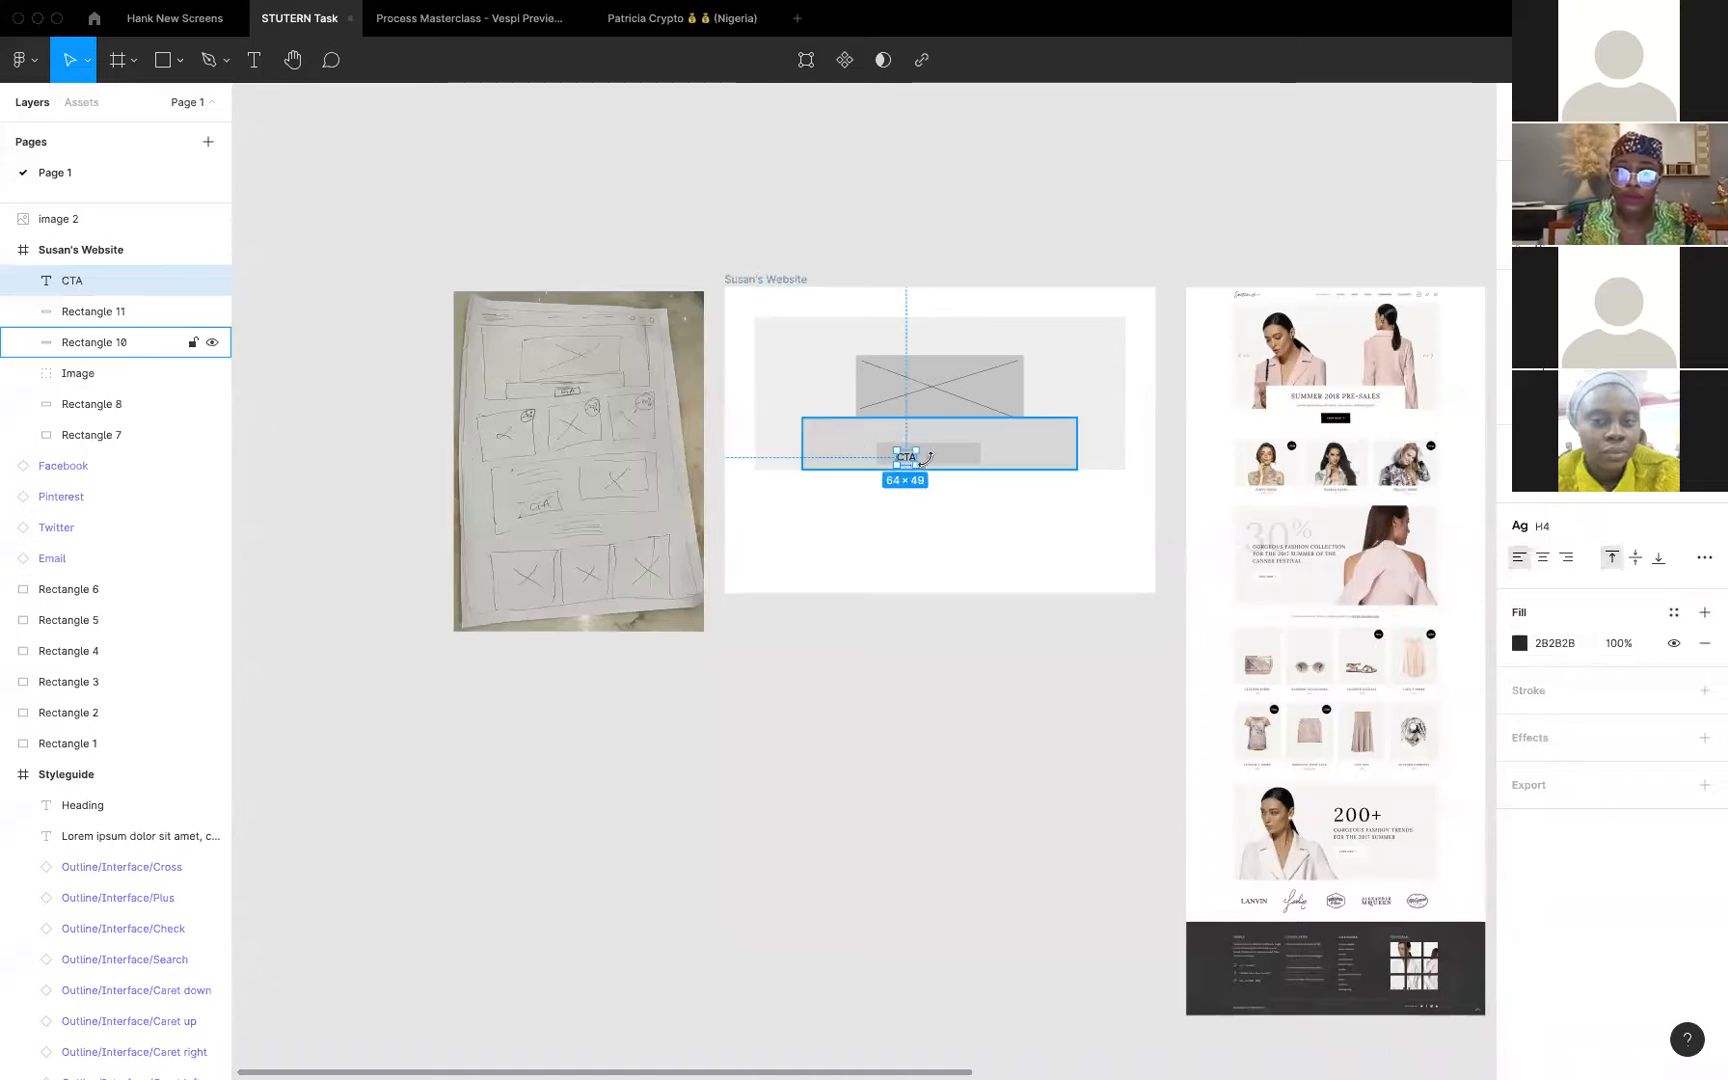
left_click_drag(912, 460, 935, 459)
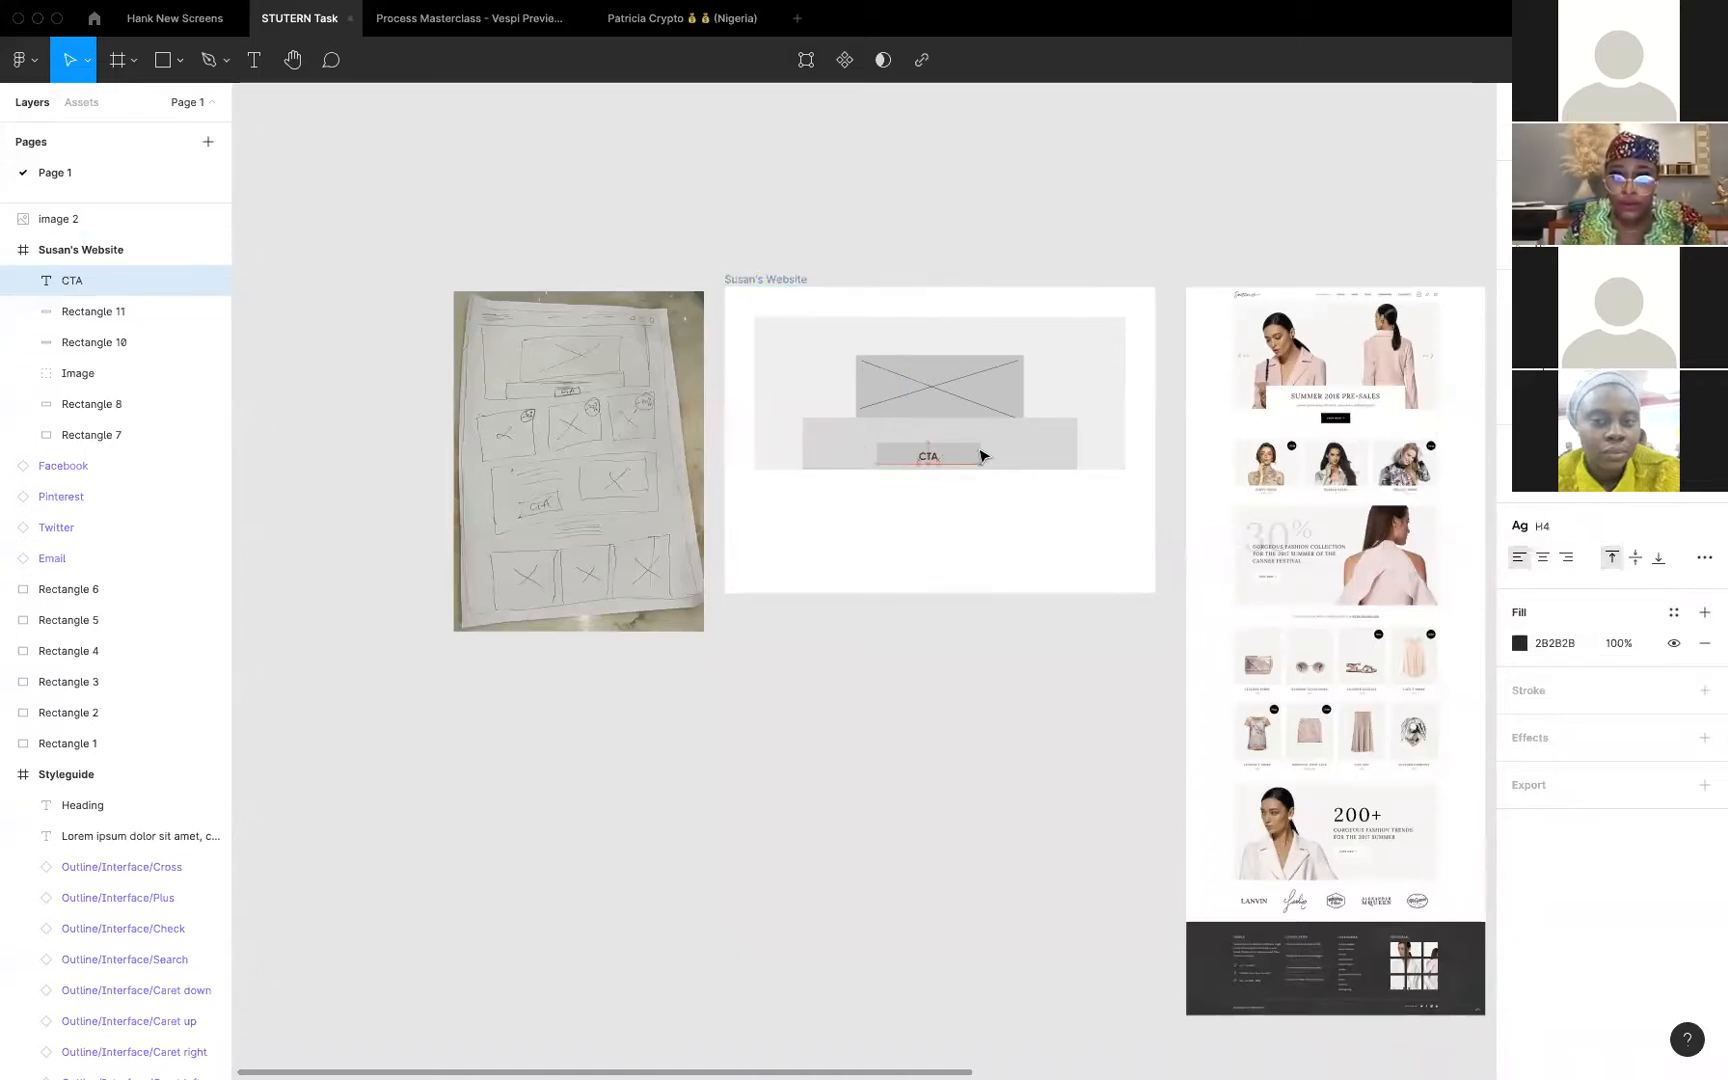
left_click(893, 431)
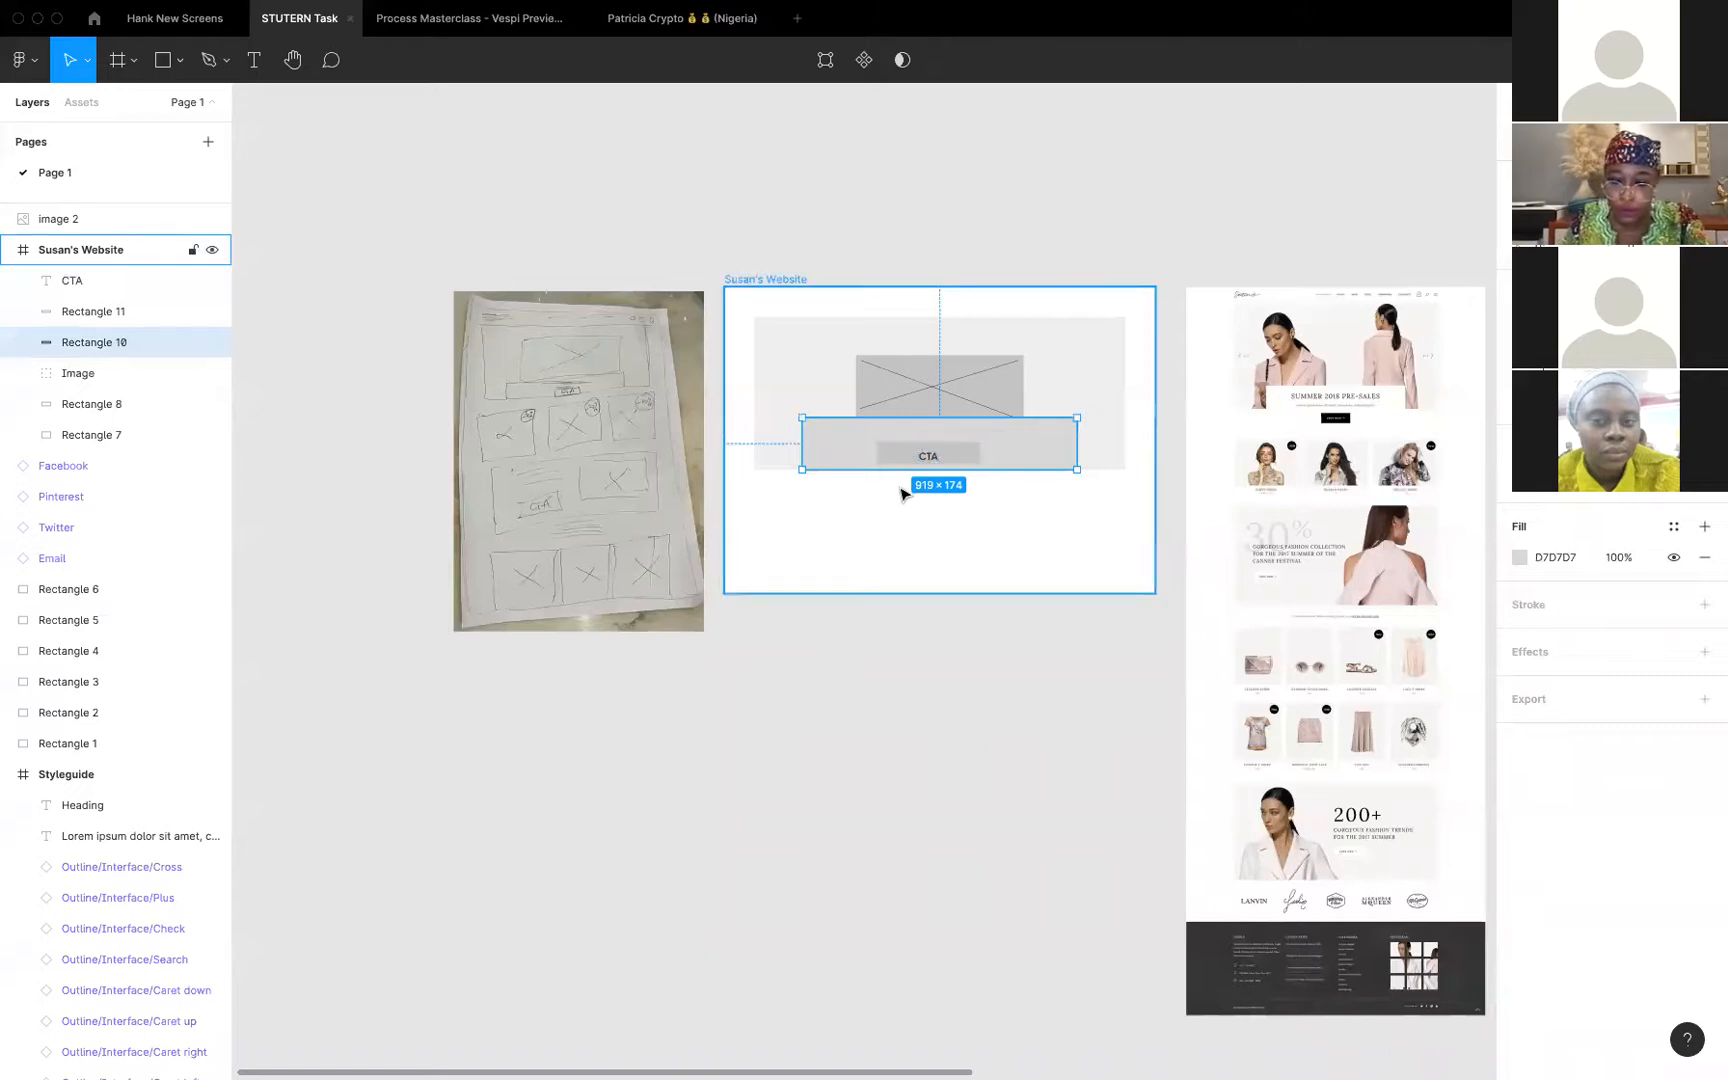
key("t")
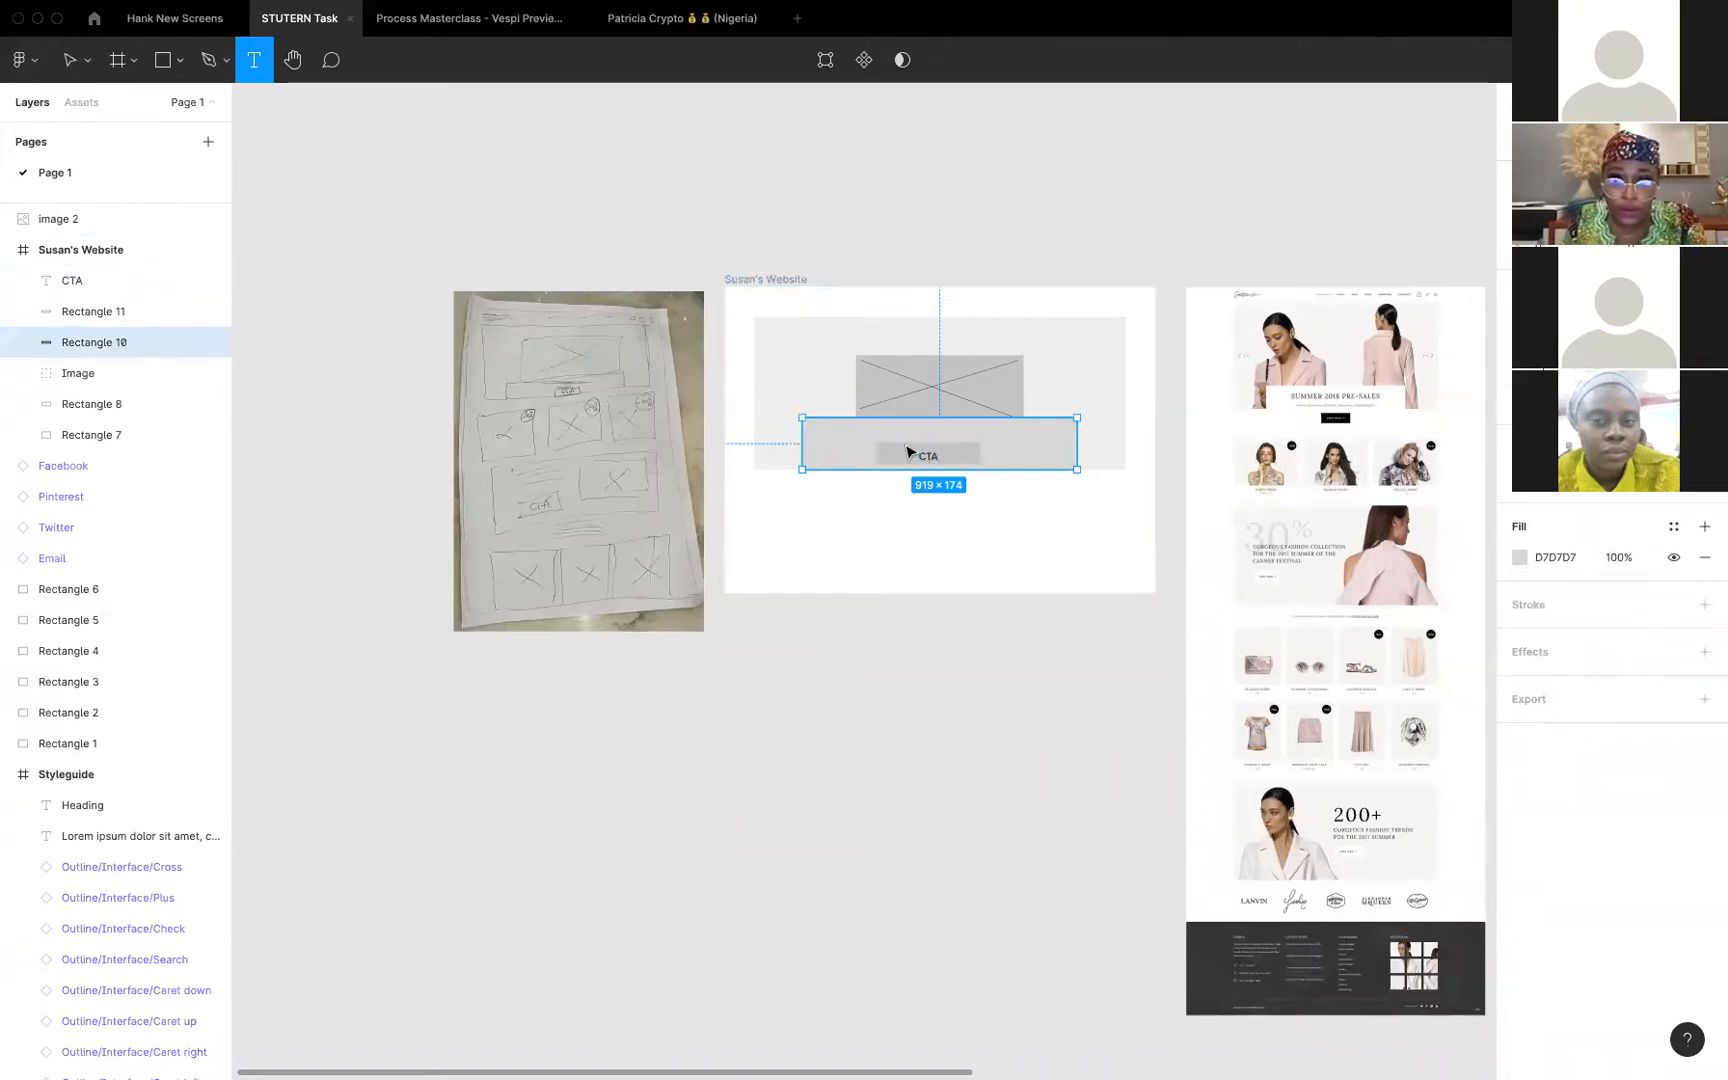
left_click(911, 455)
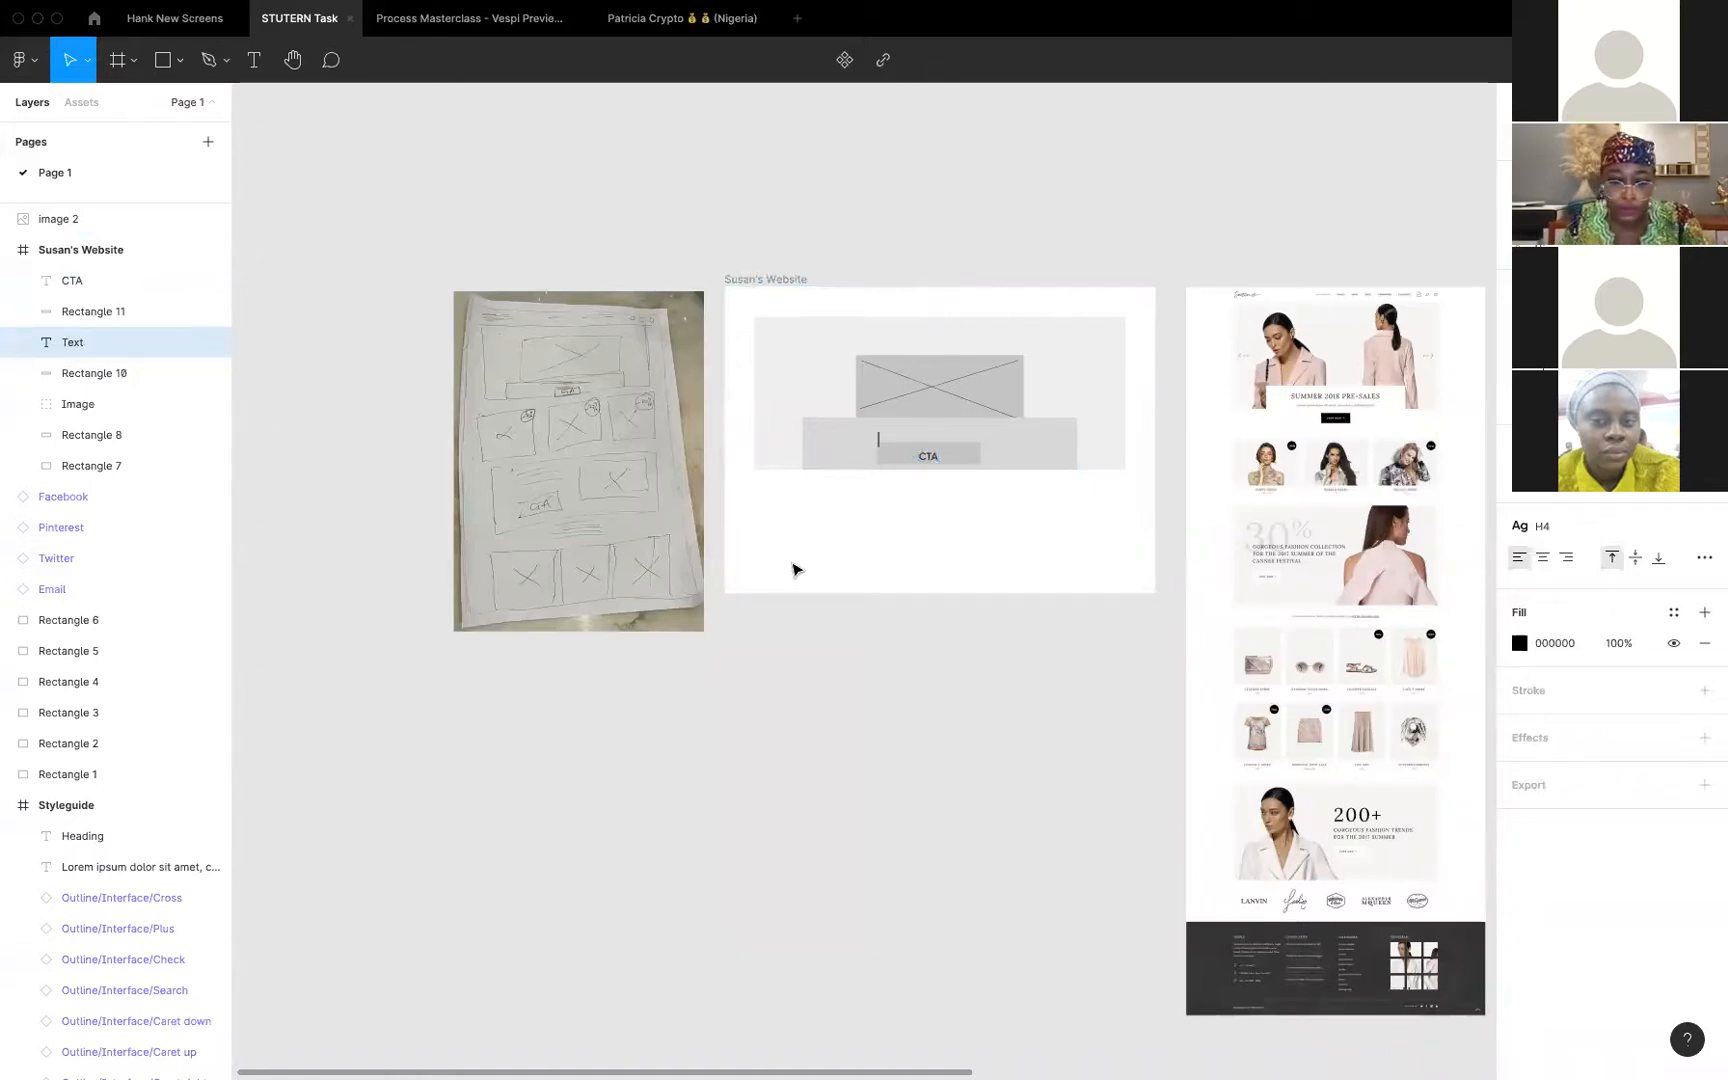
type("V")
key("BackSpace")
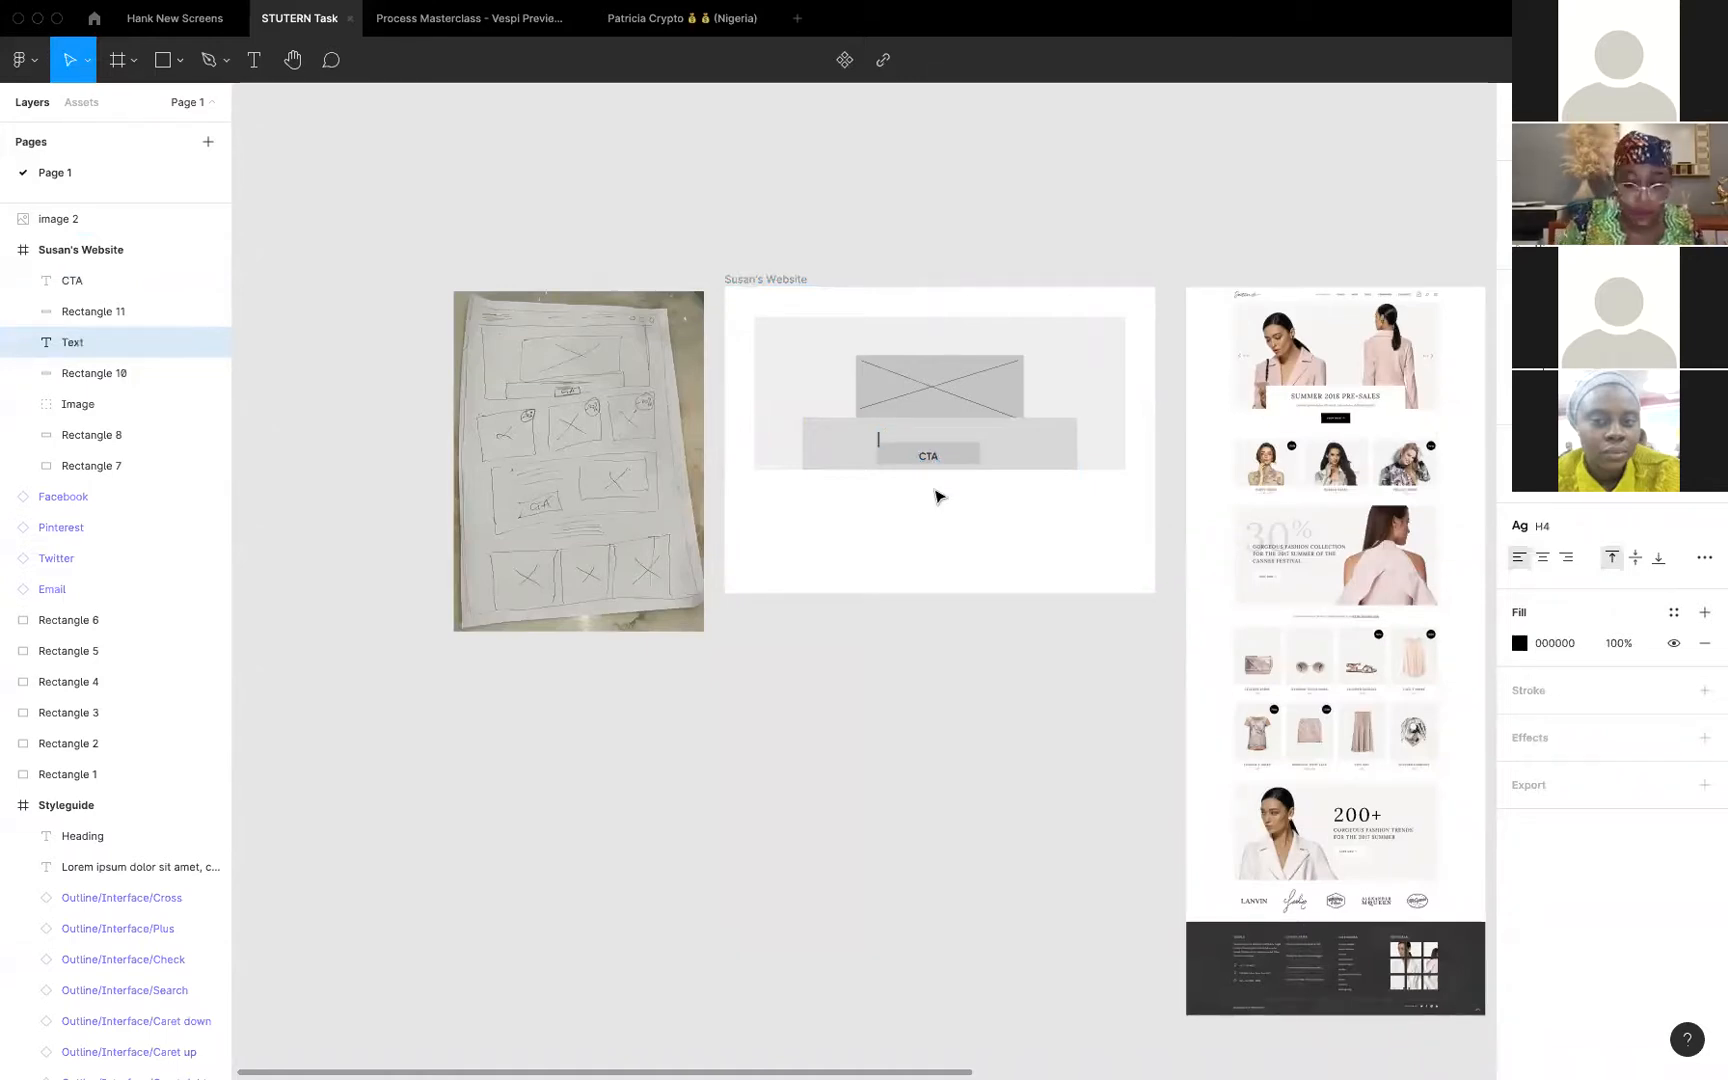
key("Escape")
left_click(792, 474)
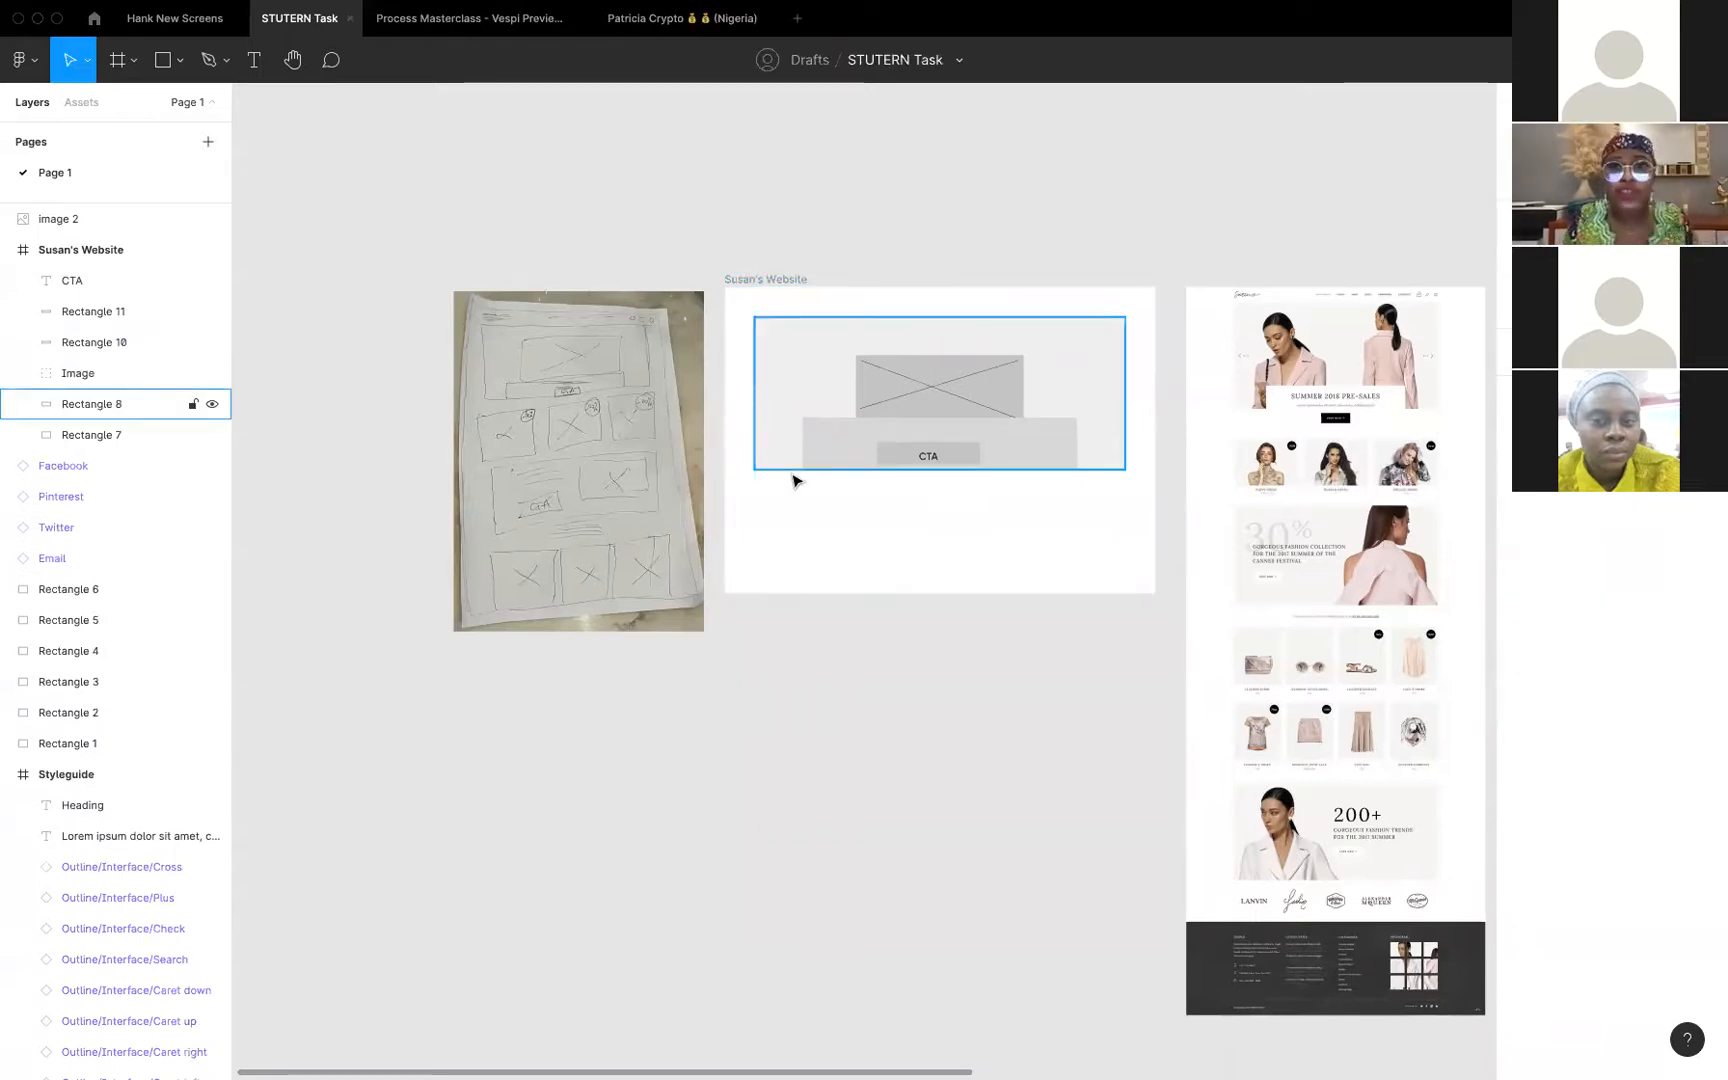
left_click(622, 310)
left_click(582, 191)
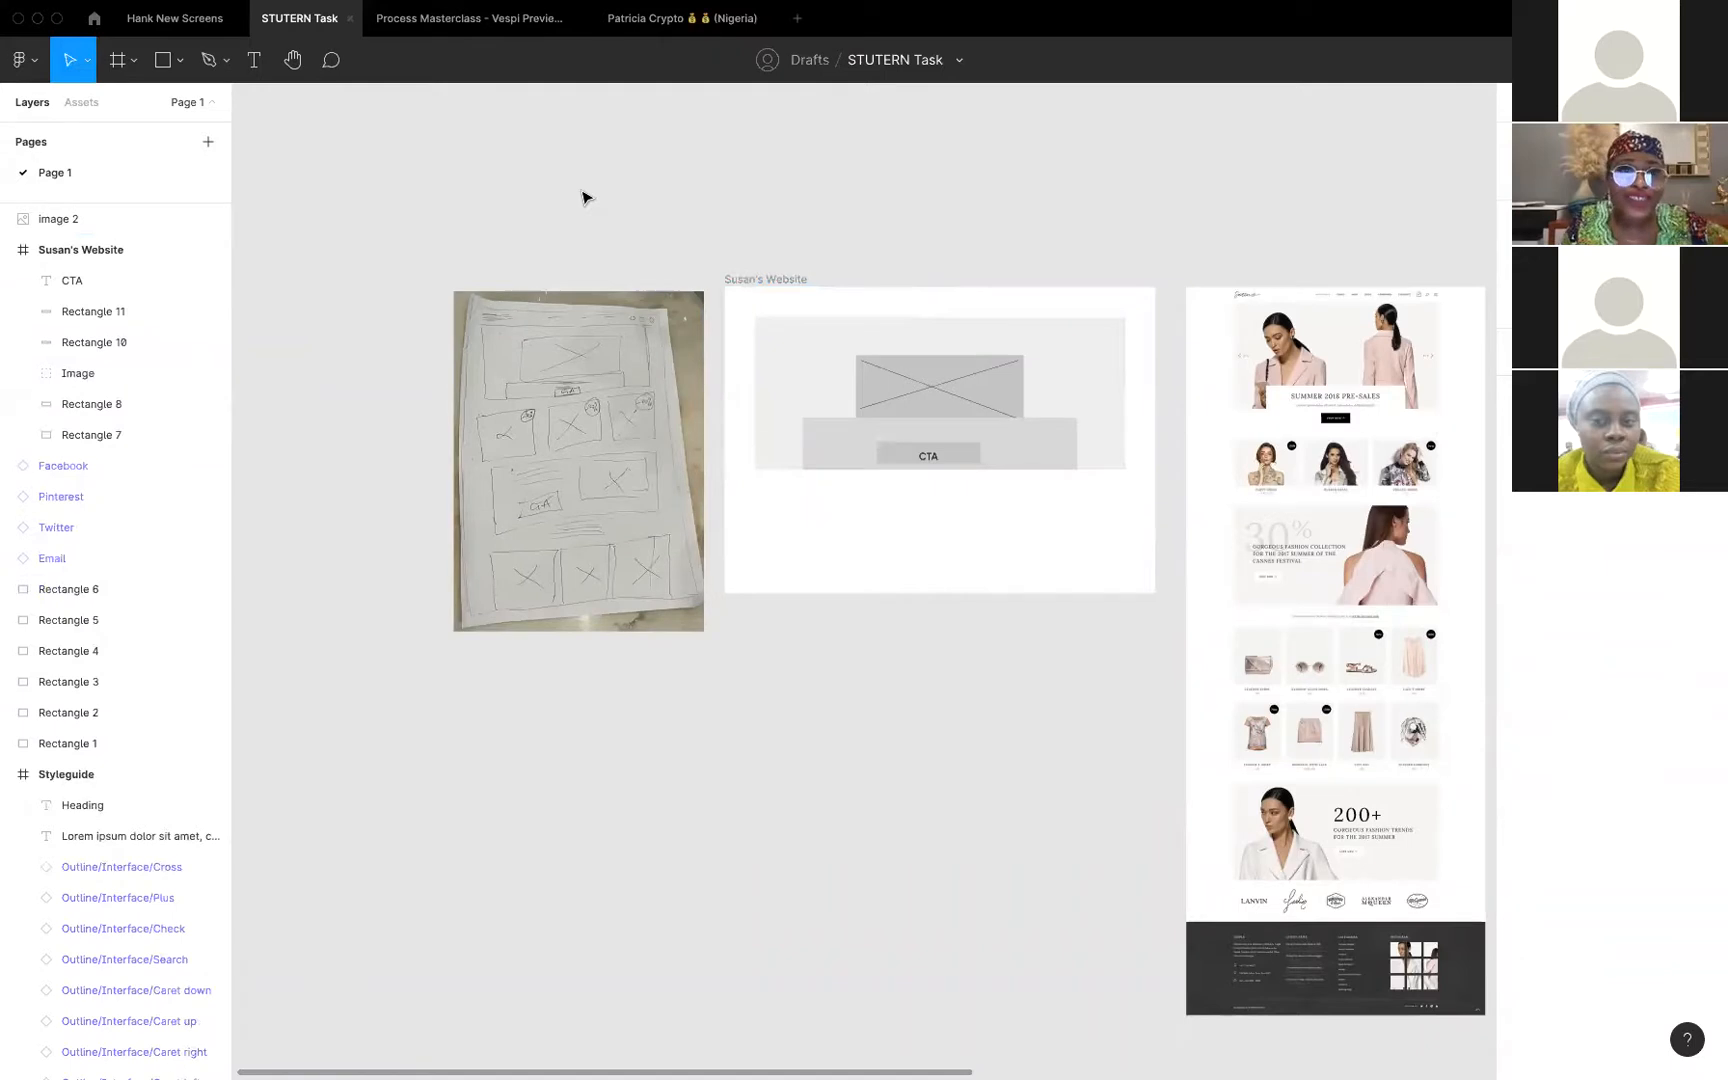
Draw a horizontal line above the CTA button, as wide as the banner's image placeholder
left_click(181, 62)
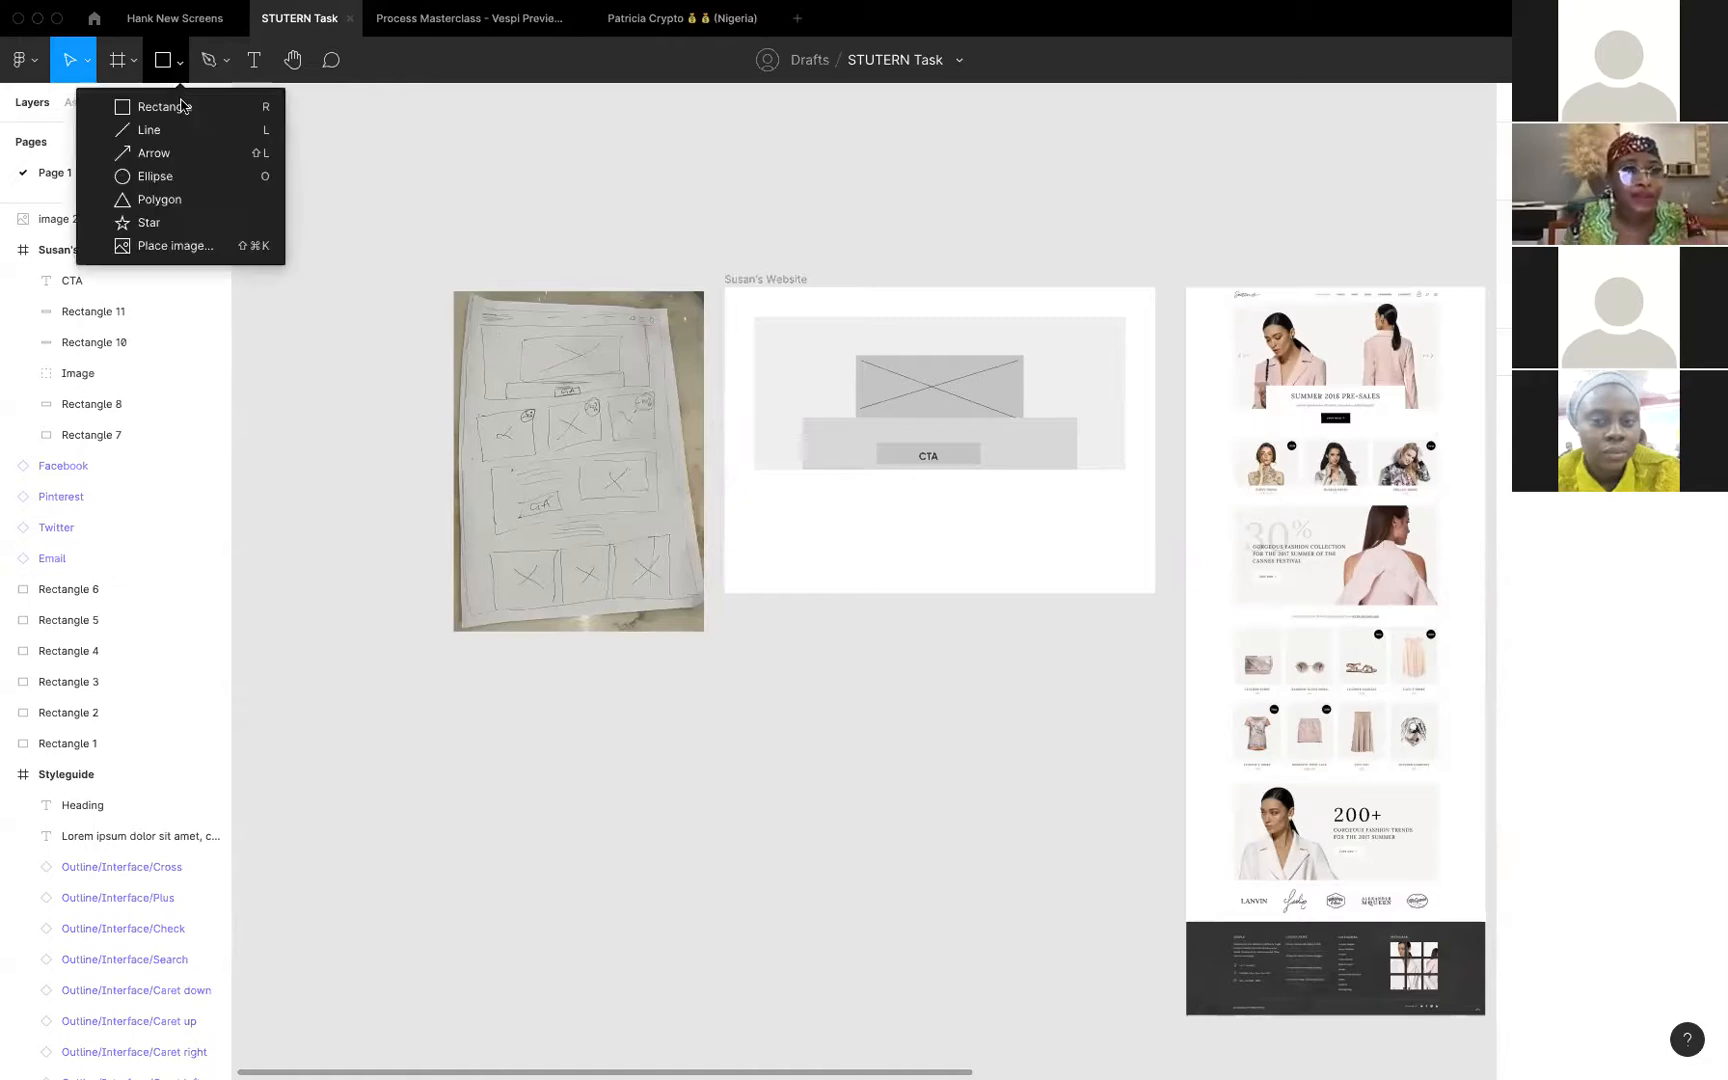
left_click(180, 134)
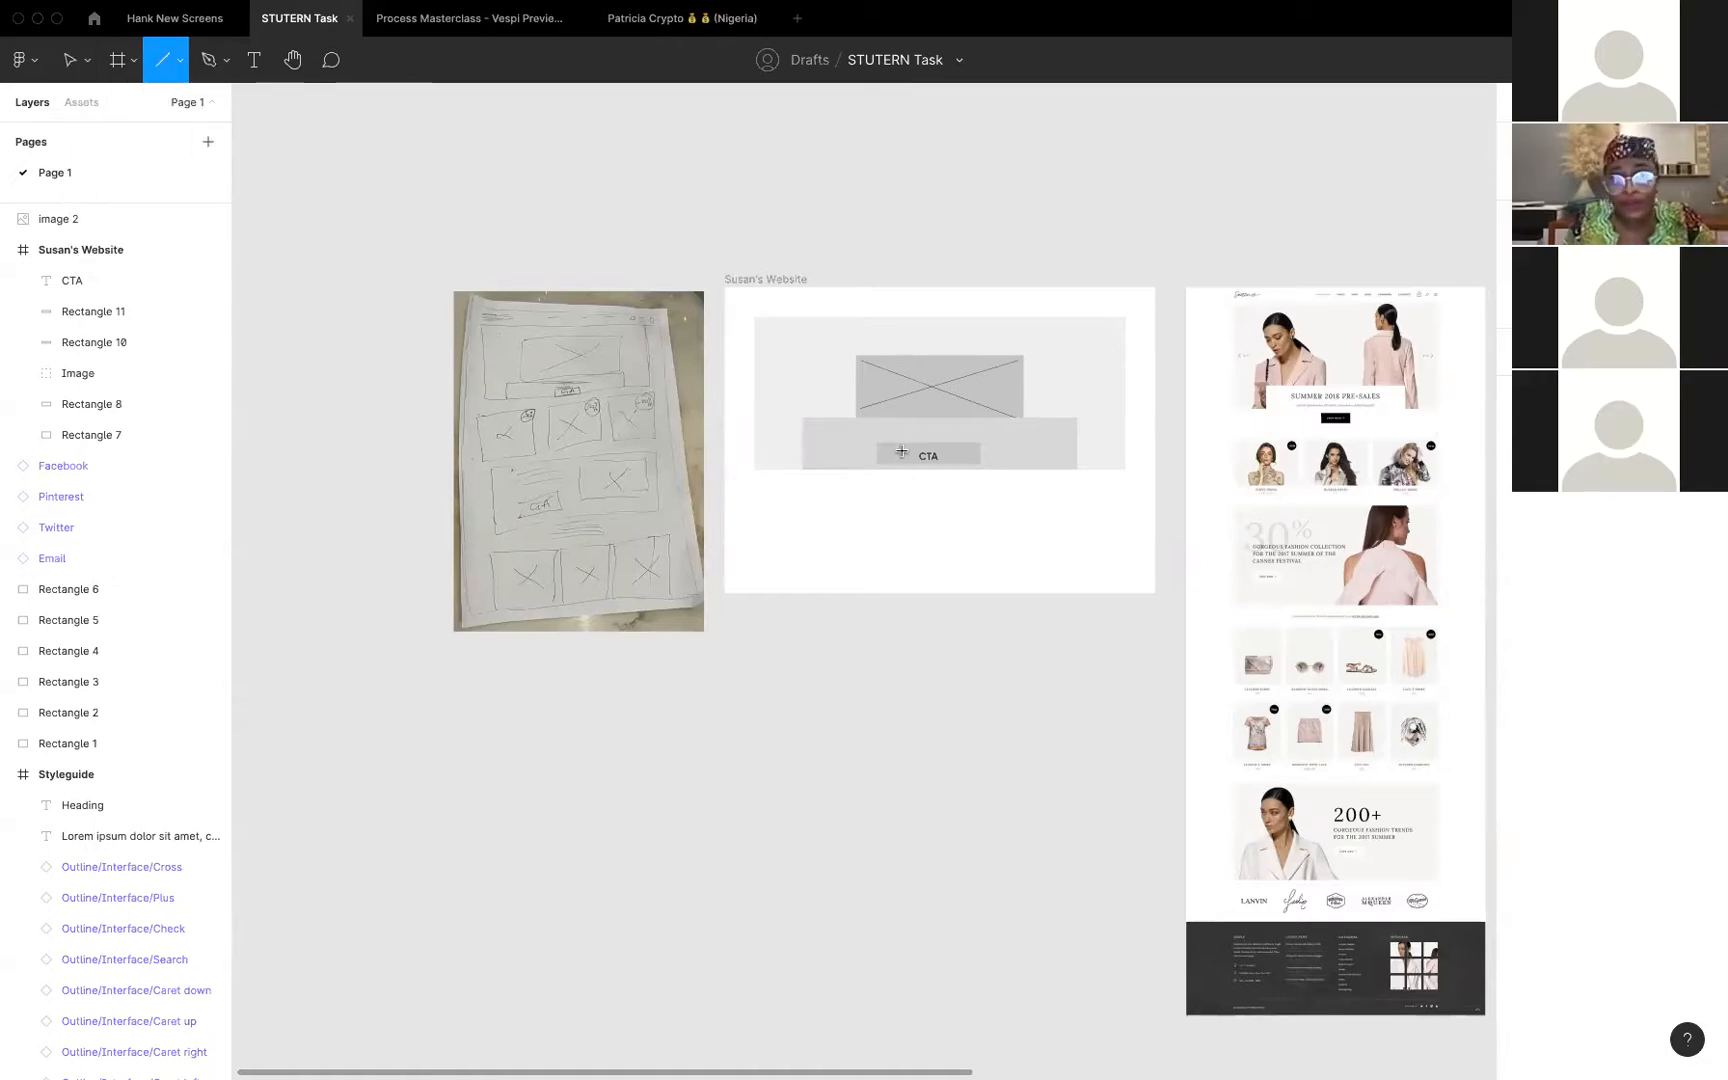
left_click_drag(860, 433, 1024, 437)
key("Escape")
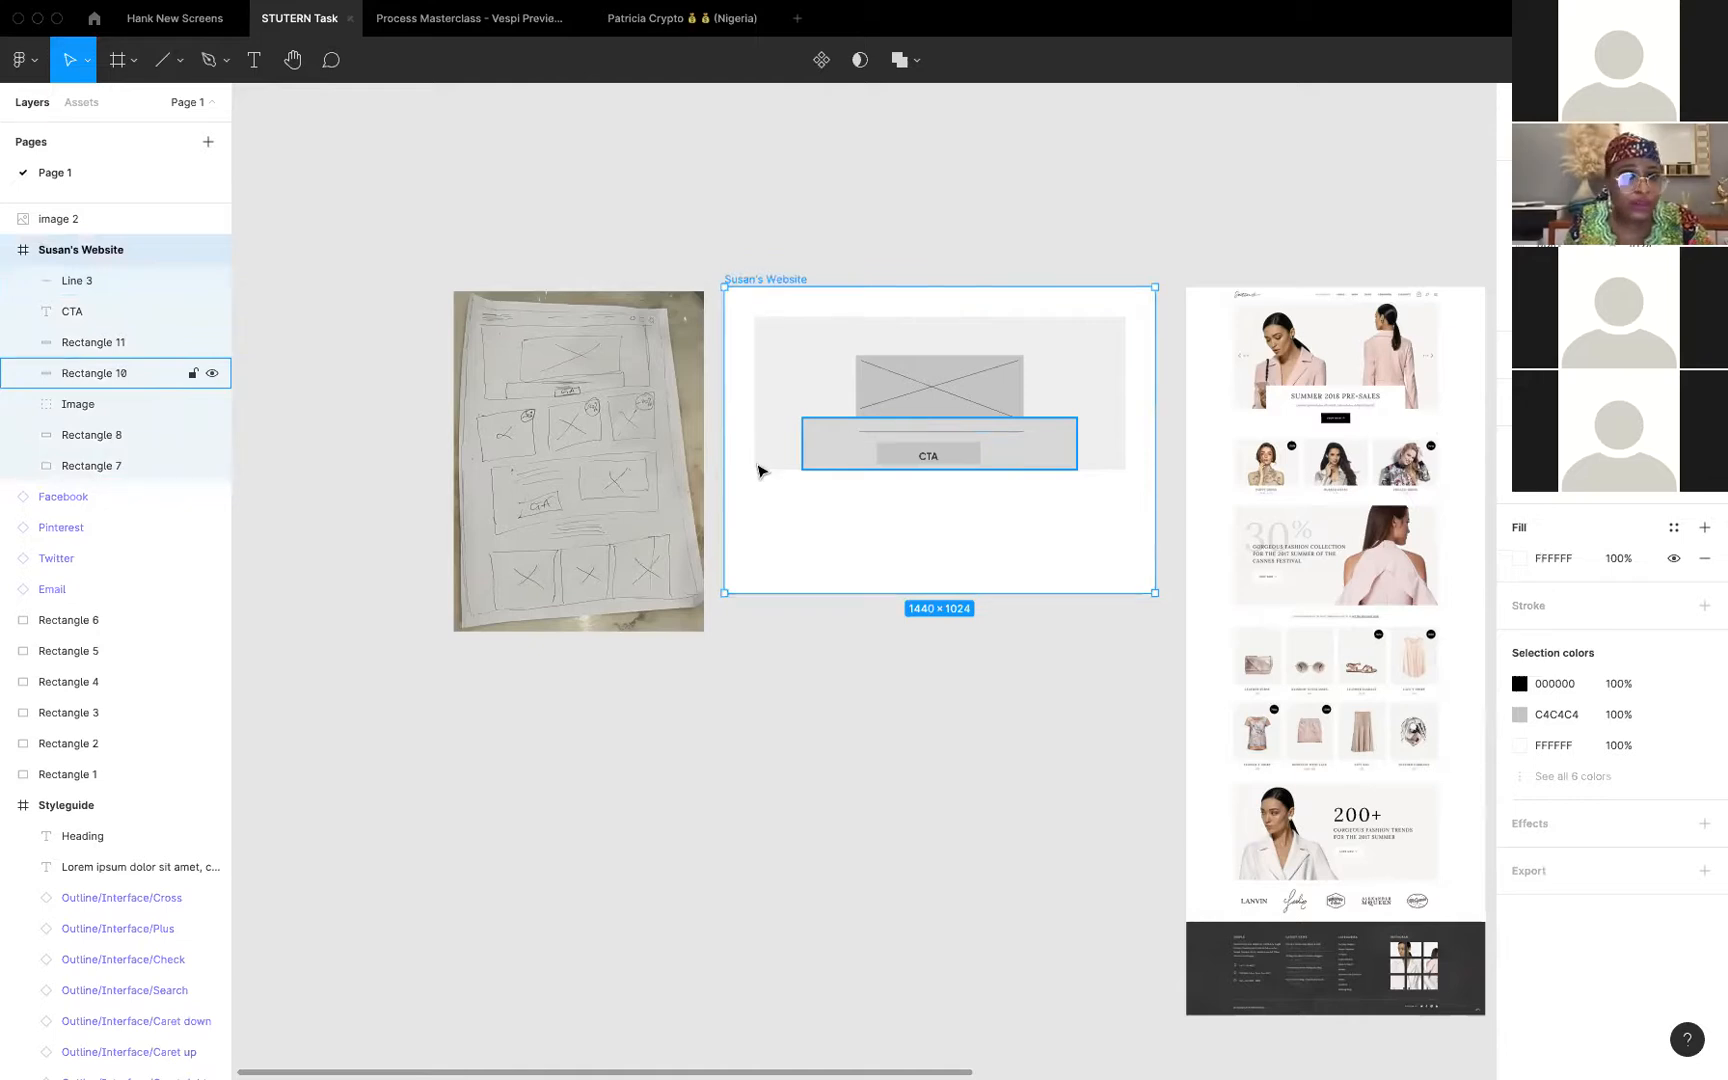
Duplicate the EEEEEE banner rectangle and make the copy a card about 412 × 274 below the banner, aligned with its left edge
left_click(772, 417)
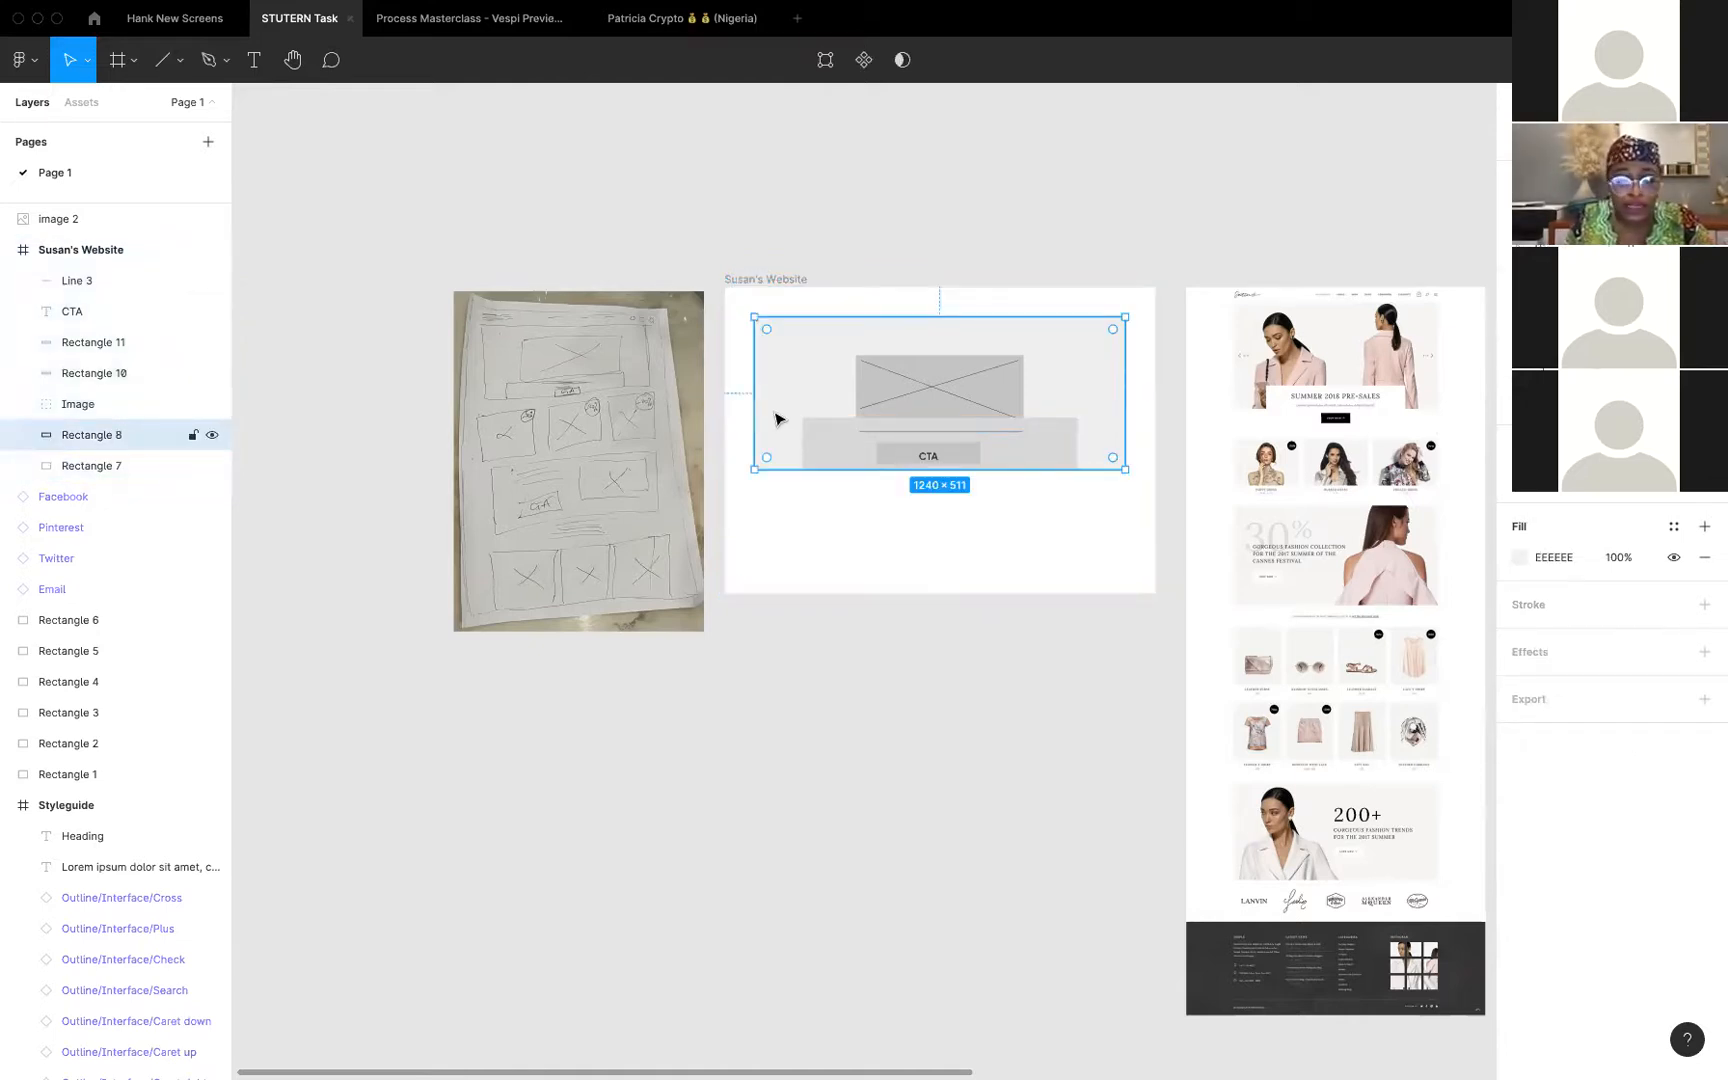
key("super+d")
left_click_drag(797, 377, 884, 571)
left_click_drag(813, 651, 804, 582)
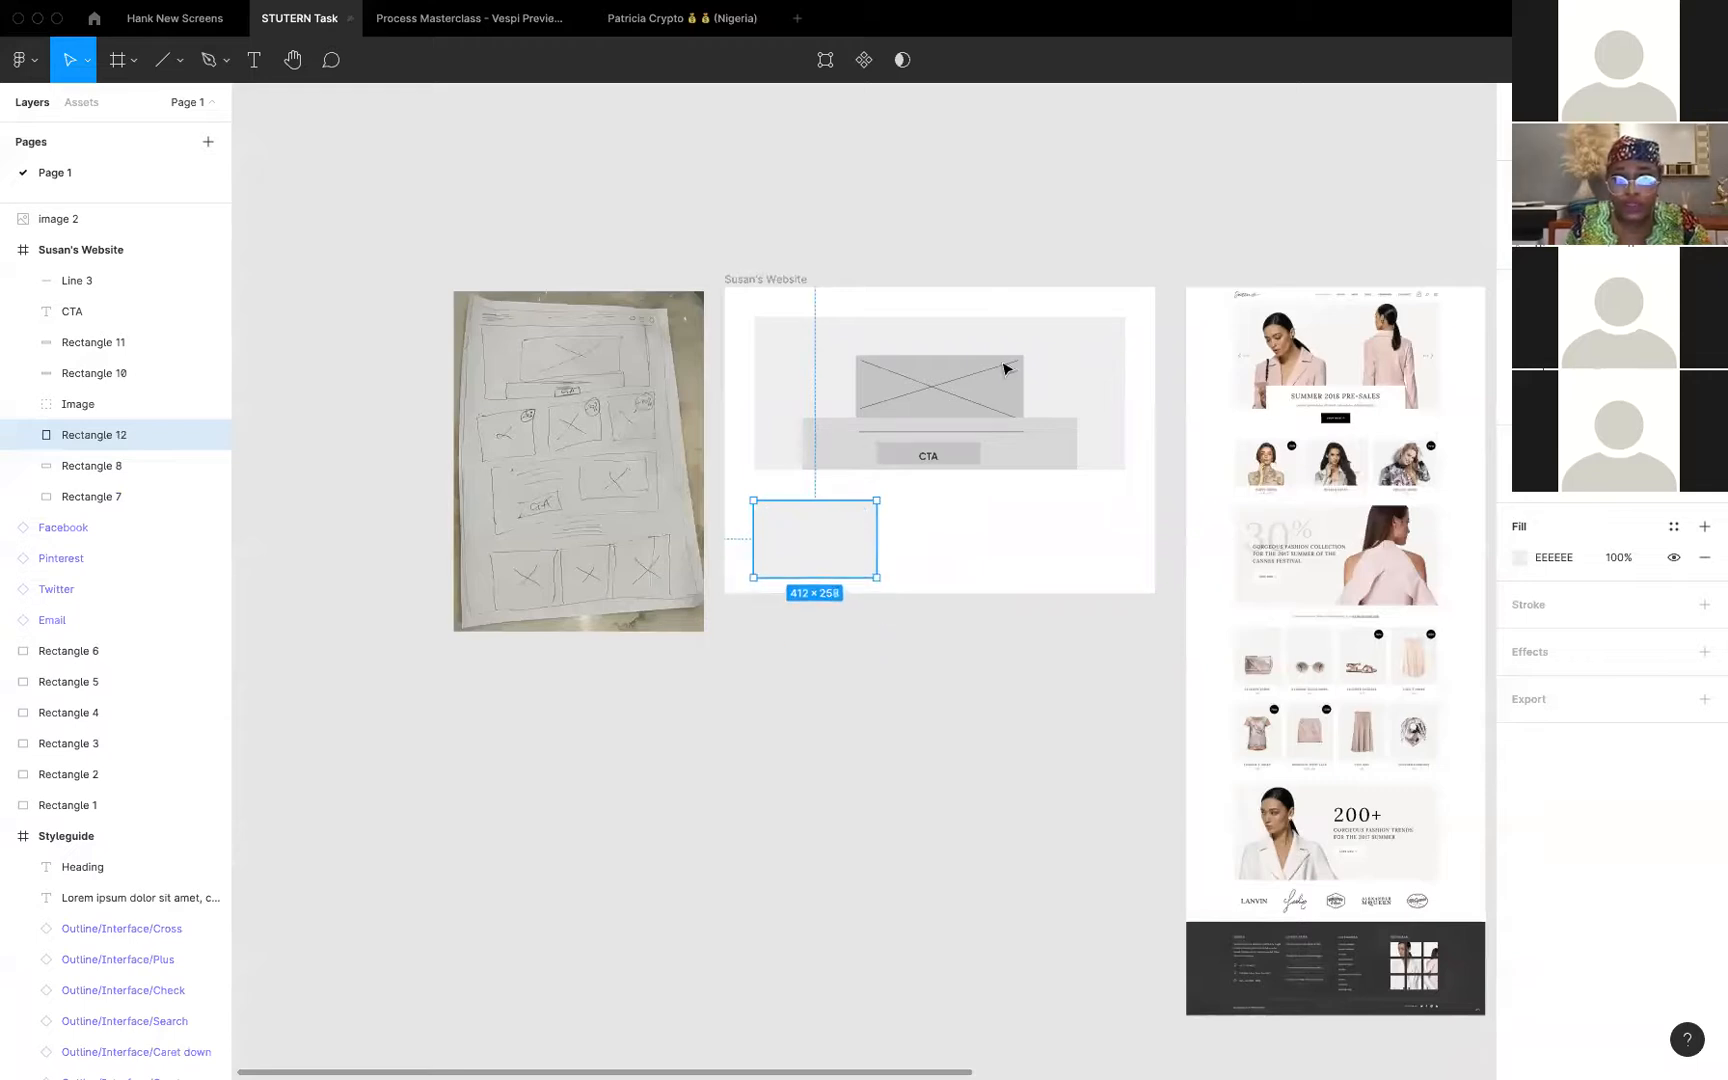
Duplicate the banner's image placeholder, resize the copy to about 210 × 189 and centre it in the new card
left_click(995, 388)
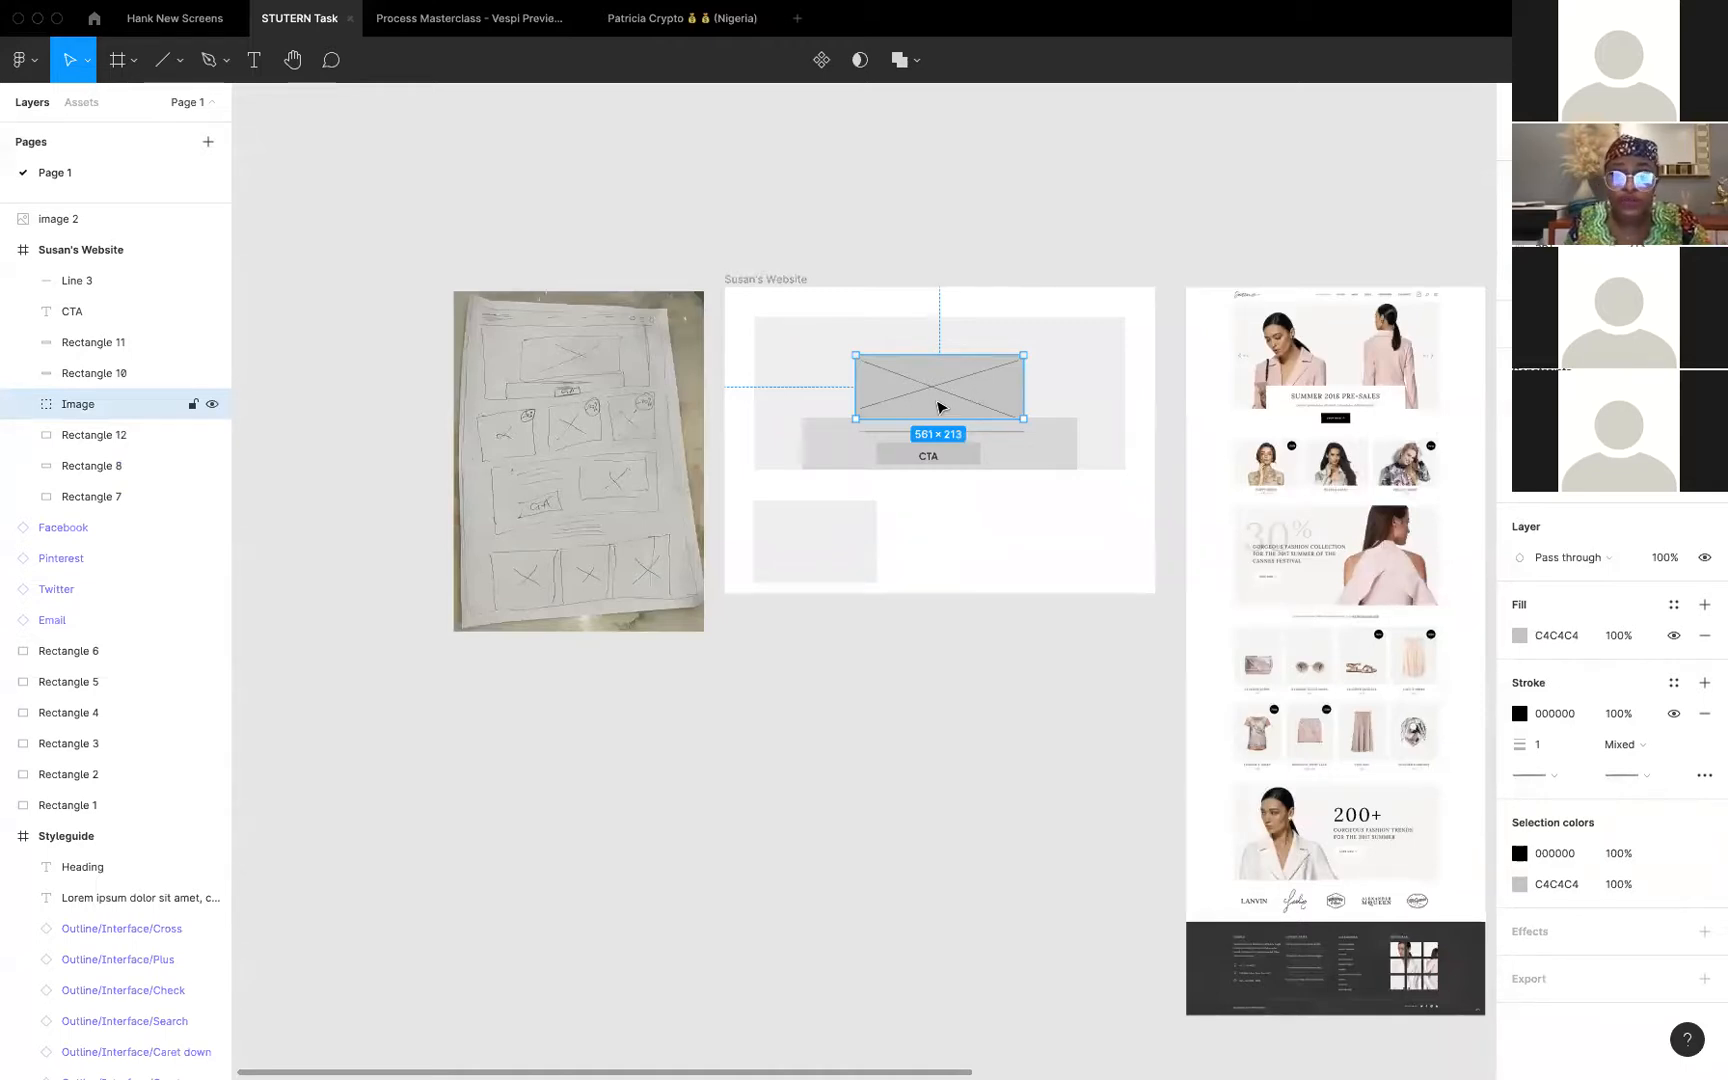
key("ctrl+d")
left_click_drag(930, 390, 811, 558)
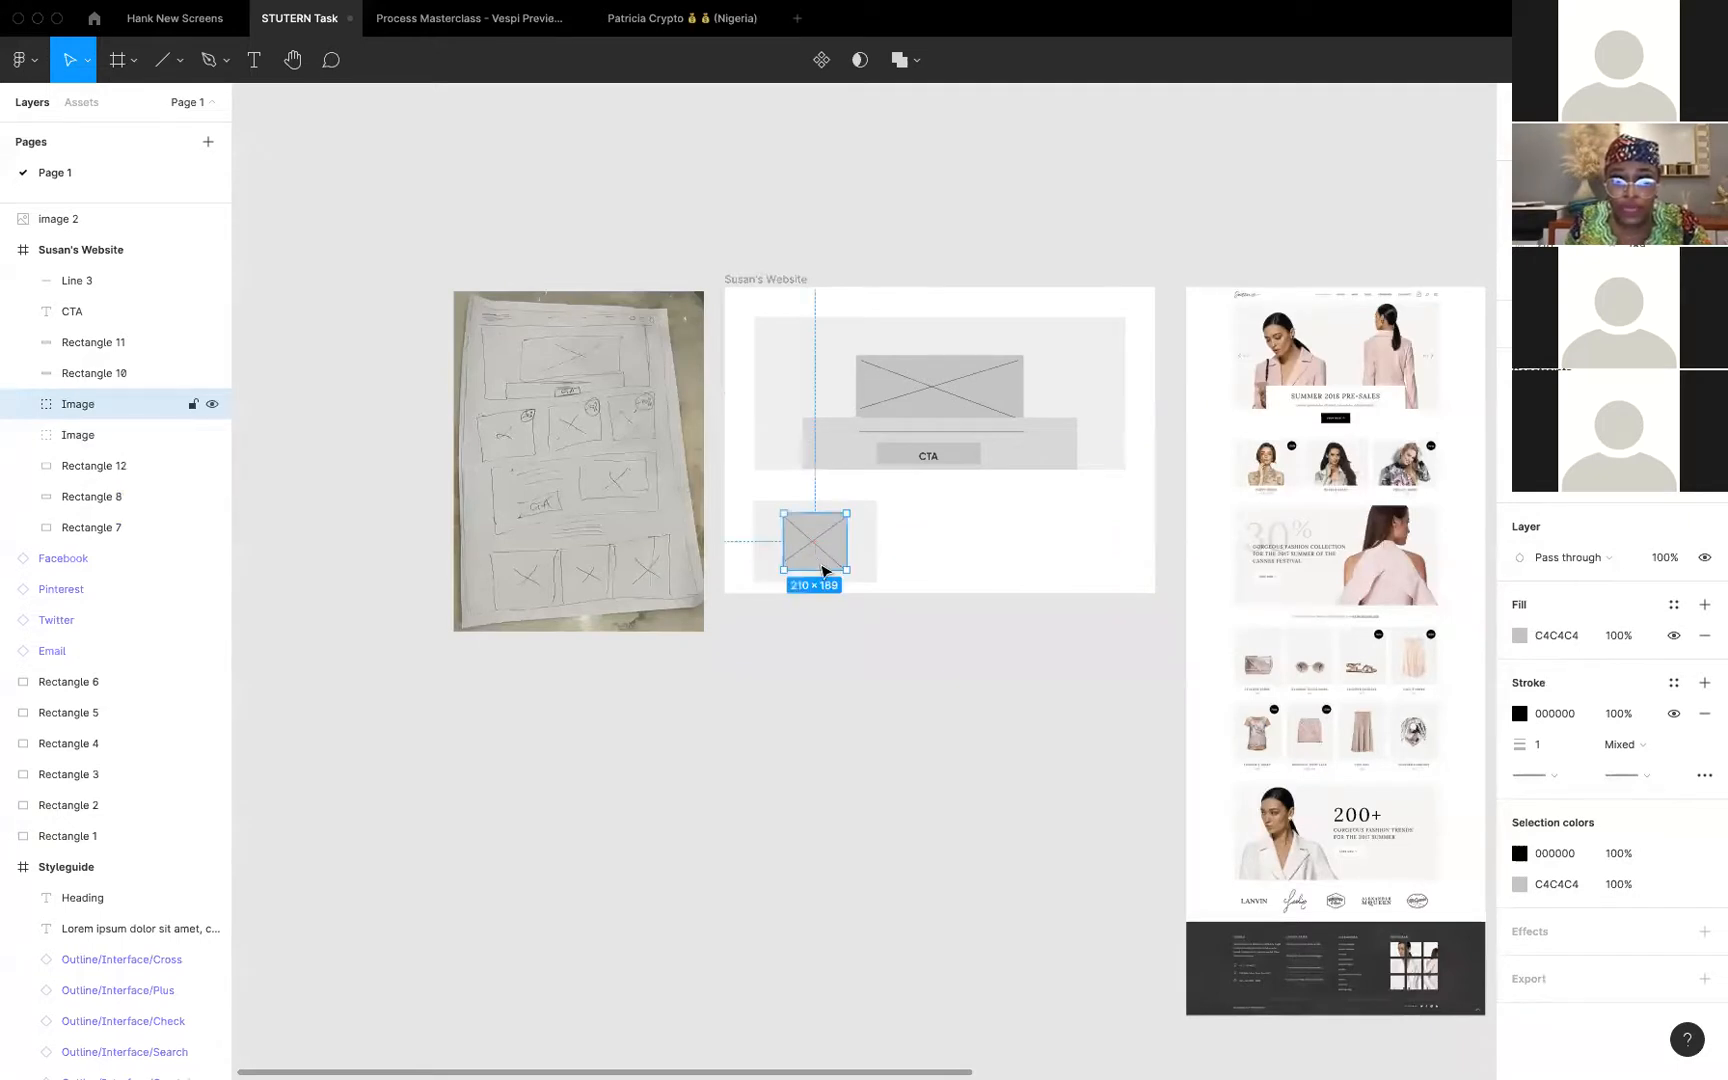
Duplicate the card with its image placeholder twice to form a row of three evenly spaced cards below the banner
left_click(871, 632)
left_click_drag(815, 540, 868, 624)
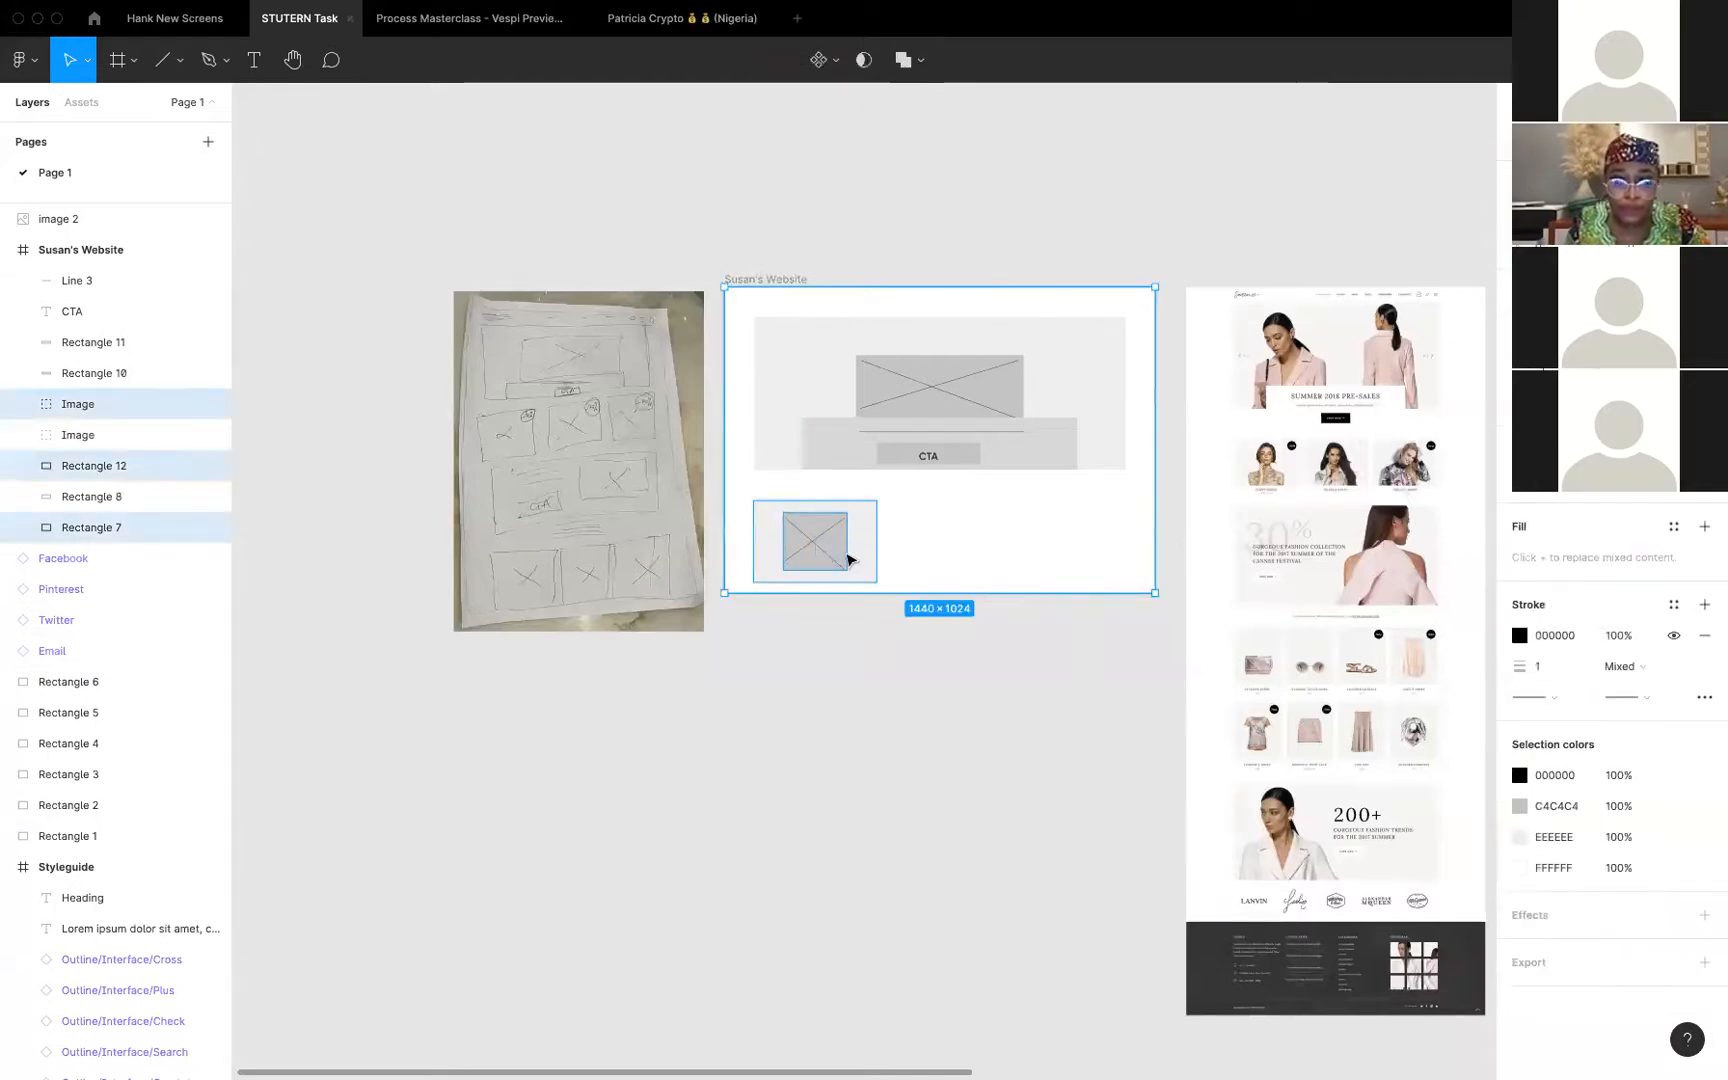
left_click(903, 557, "shift")
key("super+d")
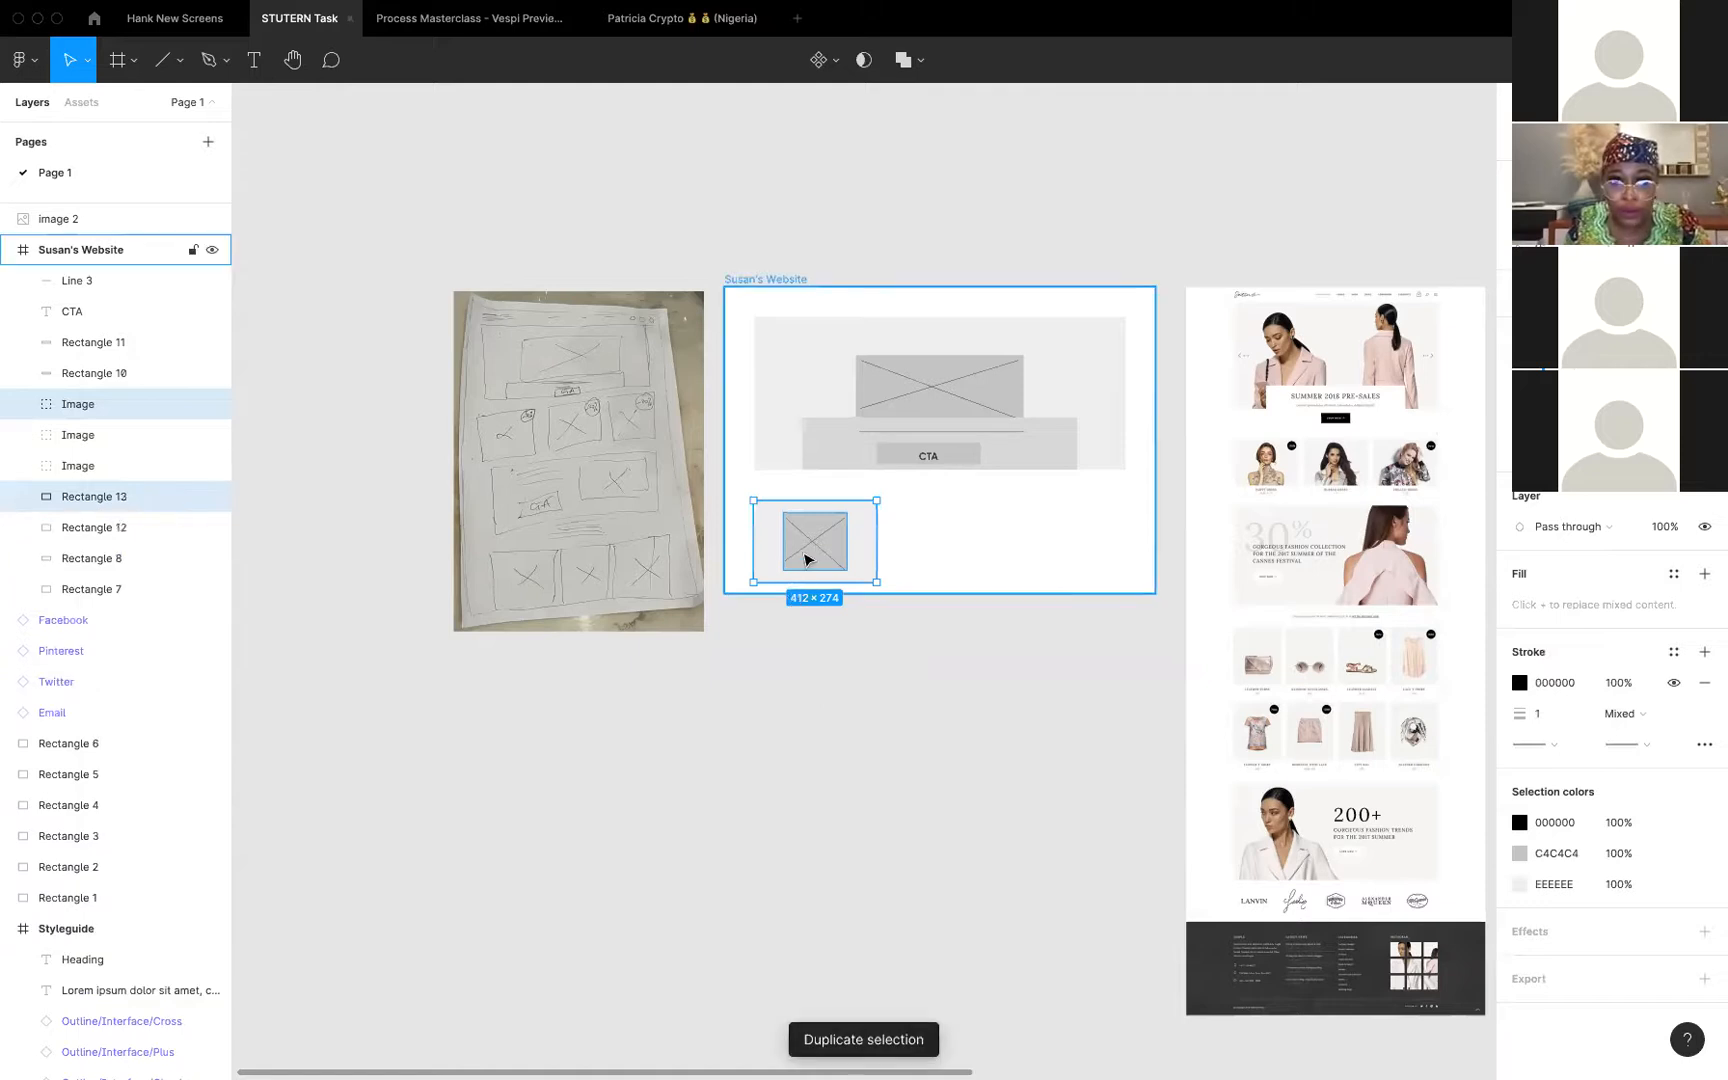
left_click_drag(836, 568, 940, 548)
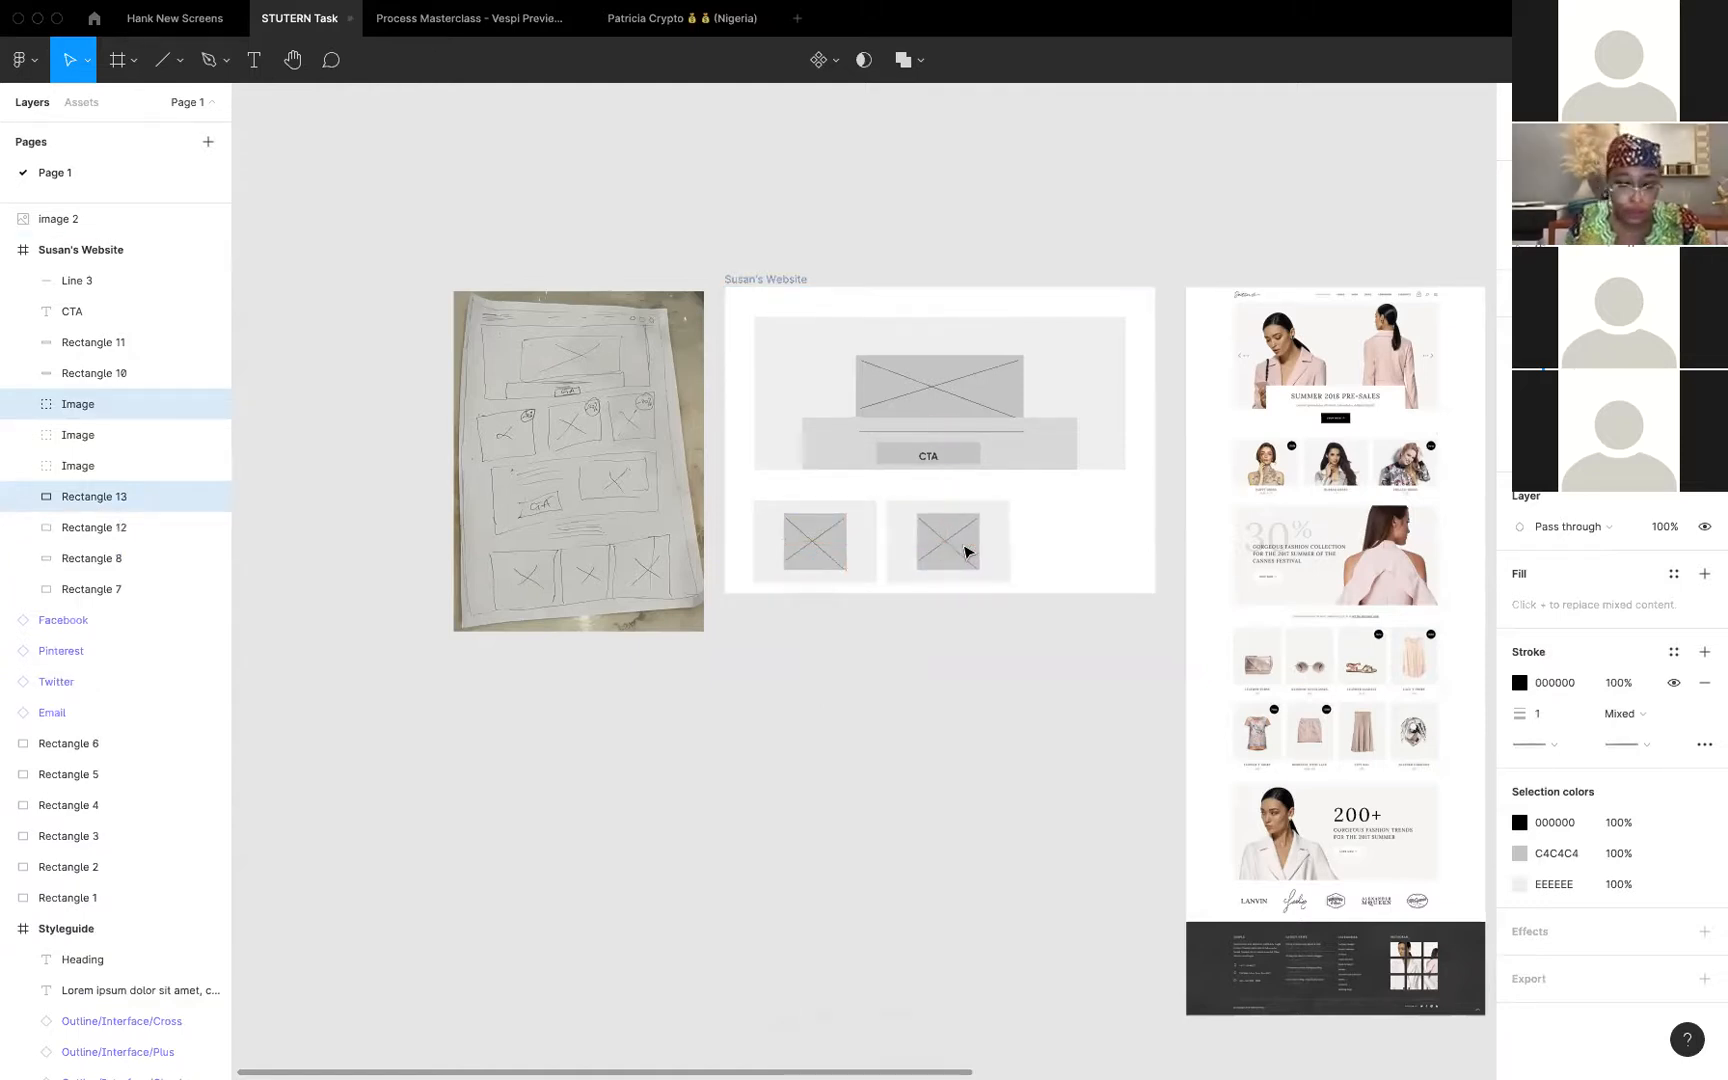
key("super+d")
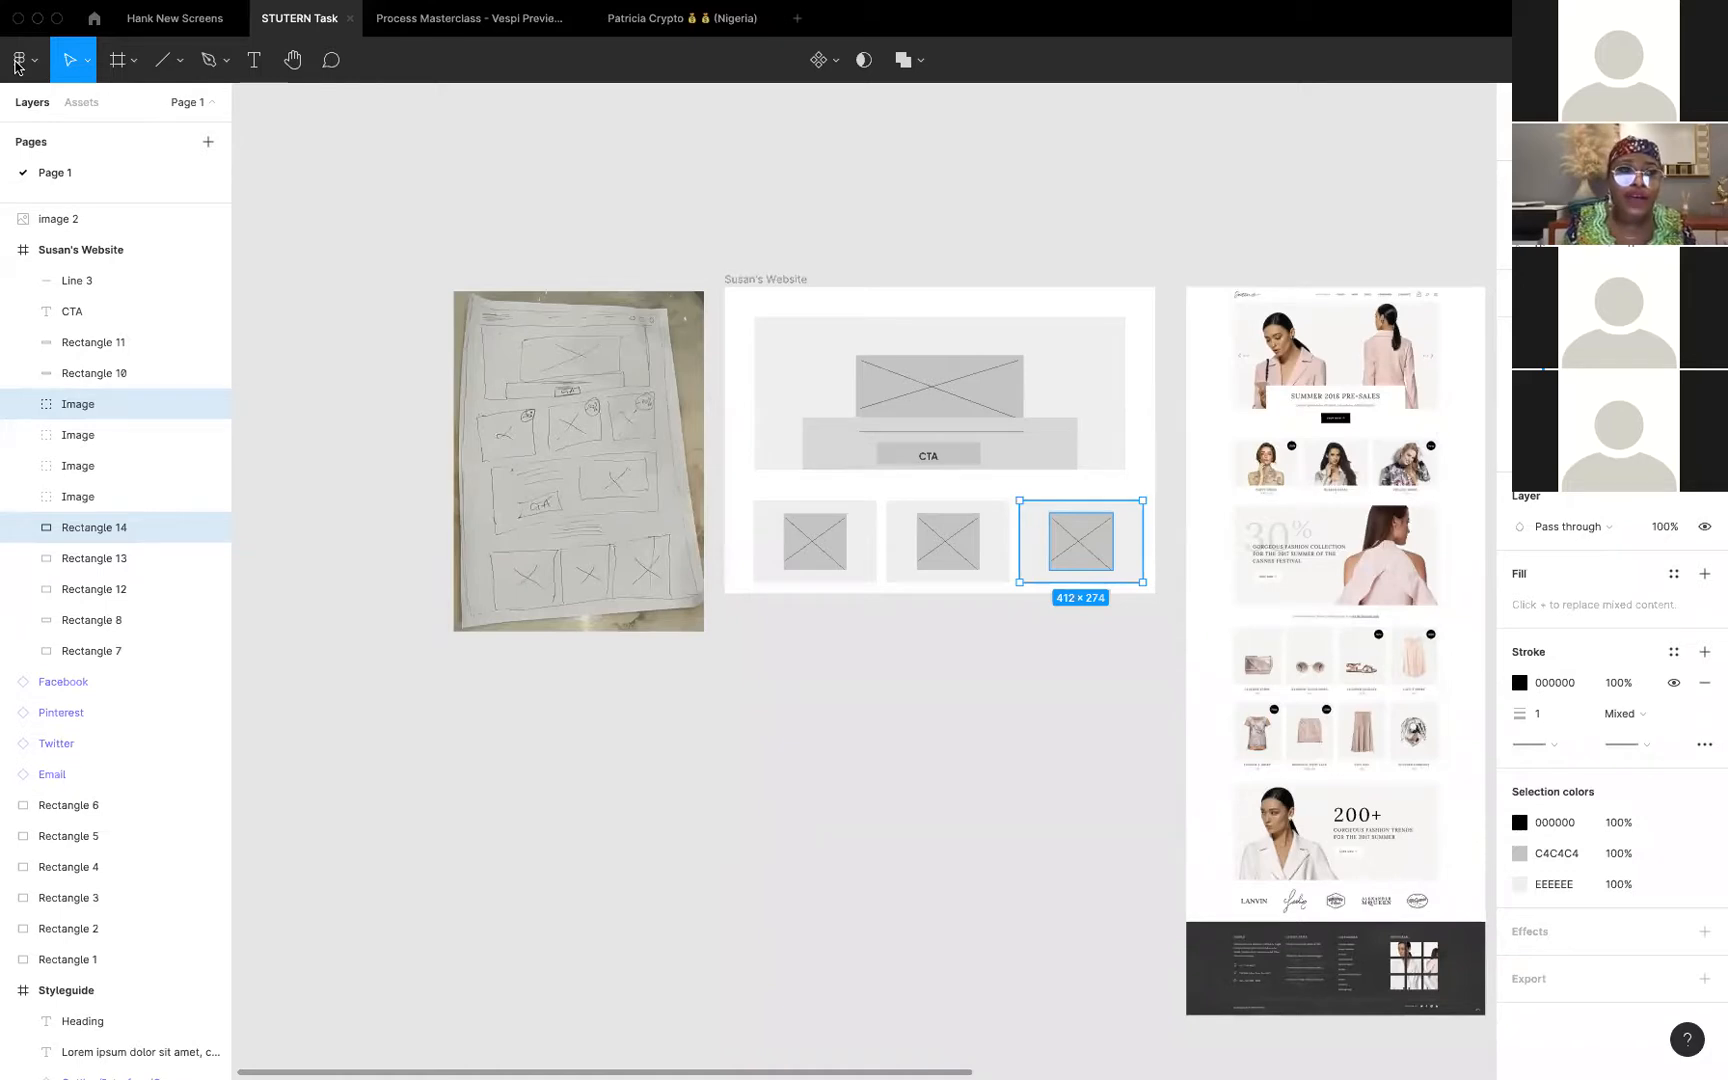
Add a new 1440 × 1024 Desktop preset frame to the canvas
left_click(104, 64)
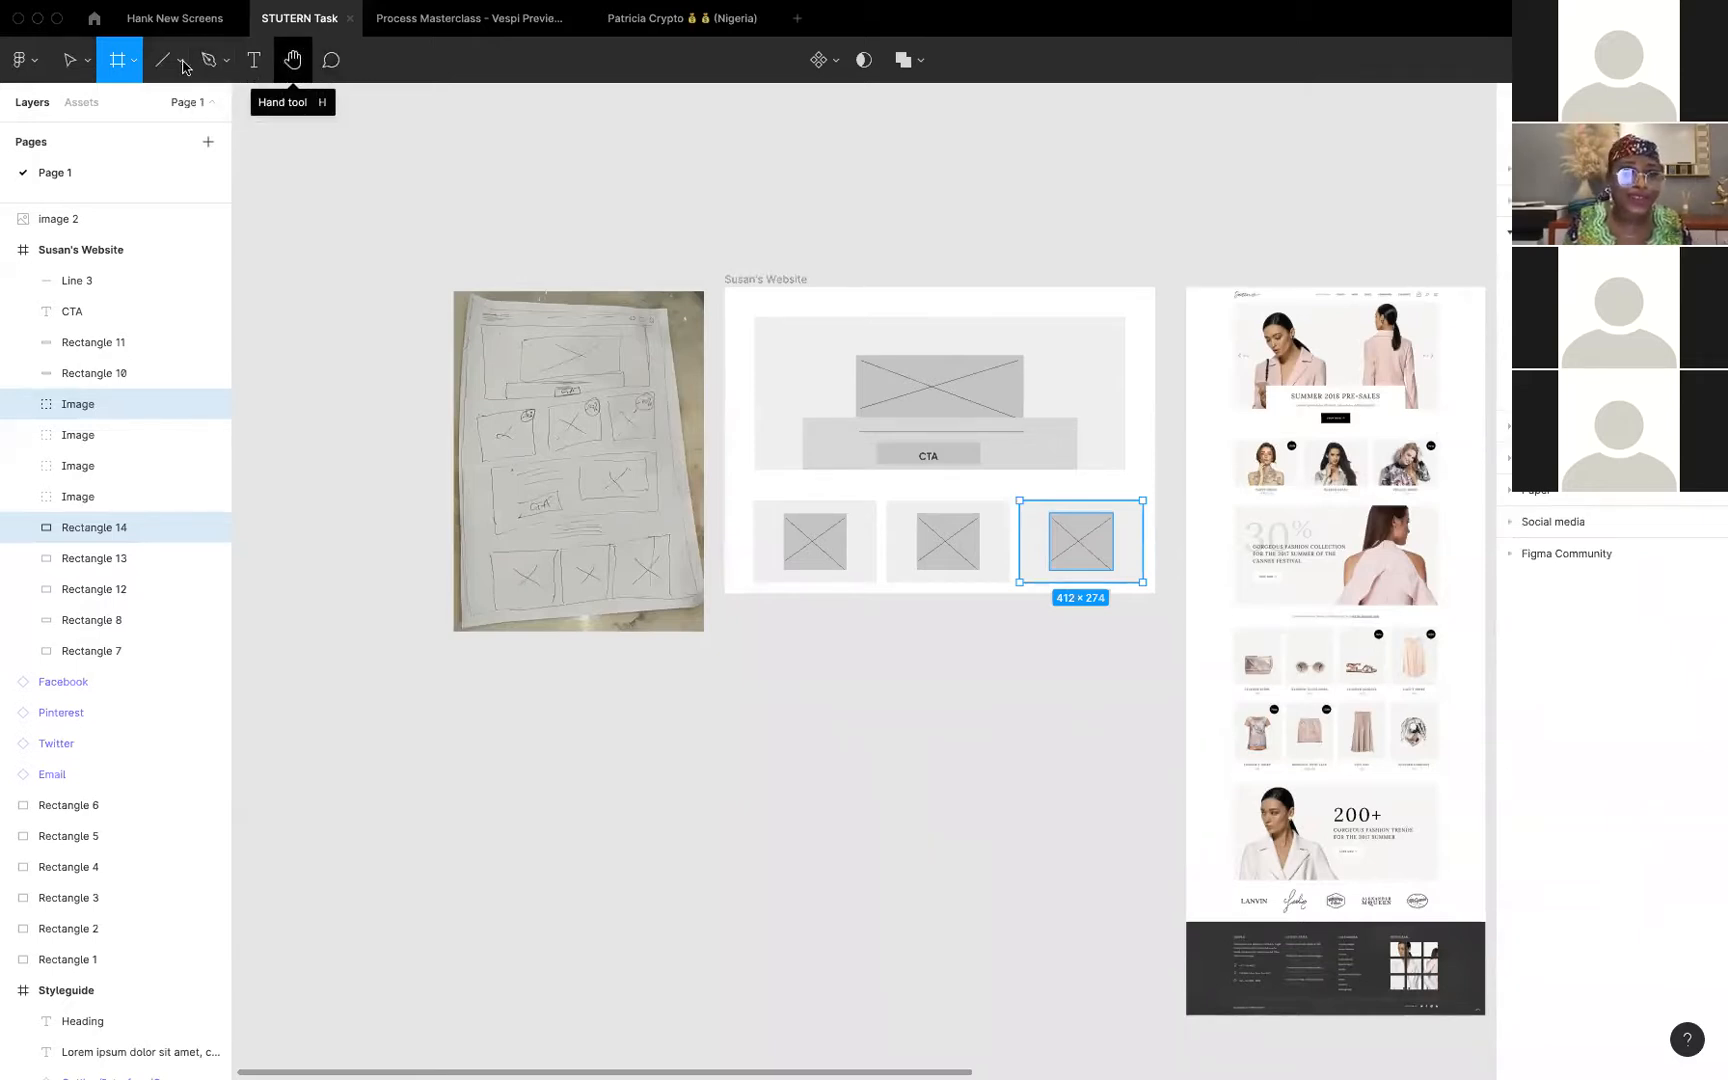
left_click(128, 66)
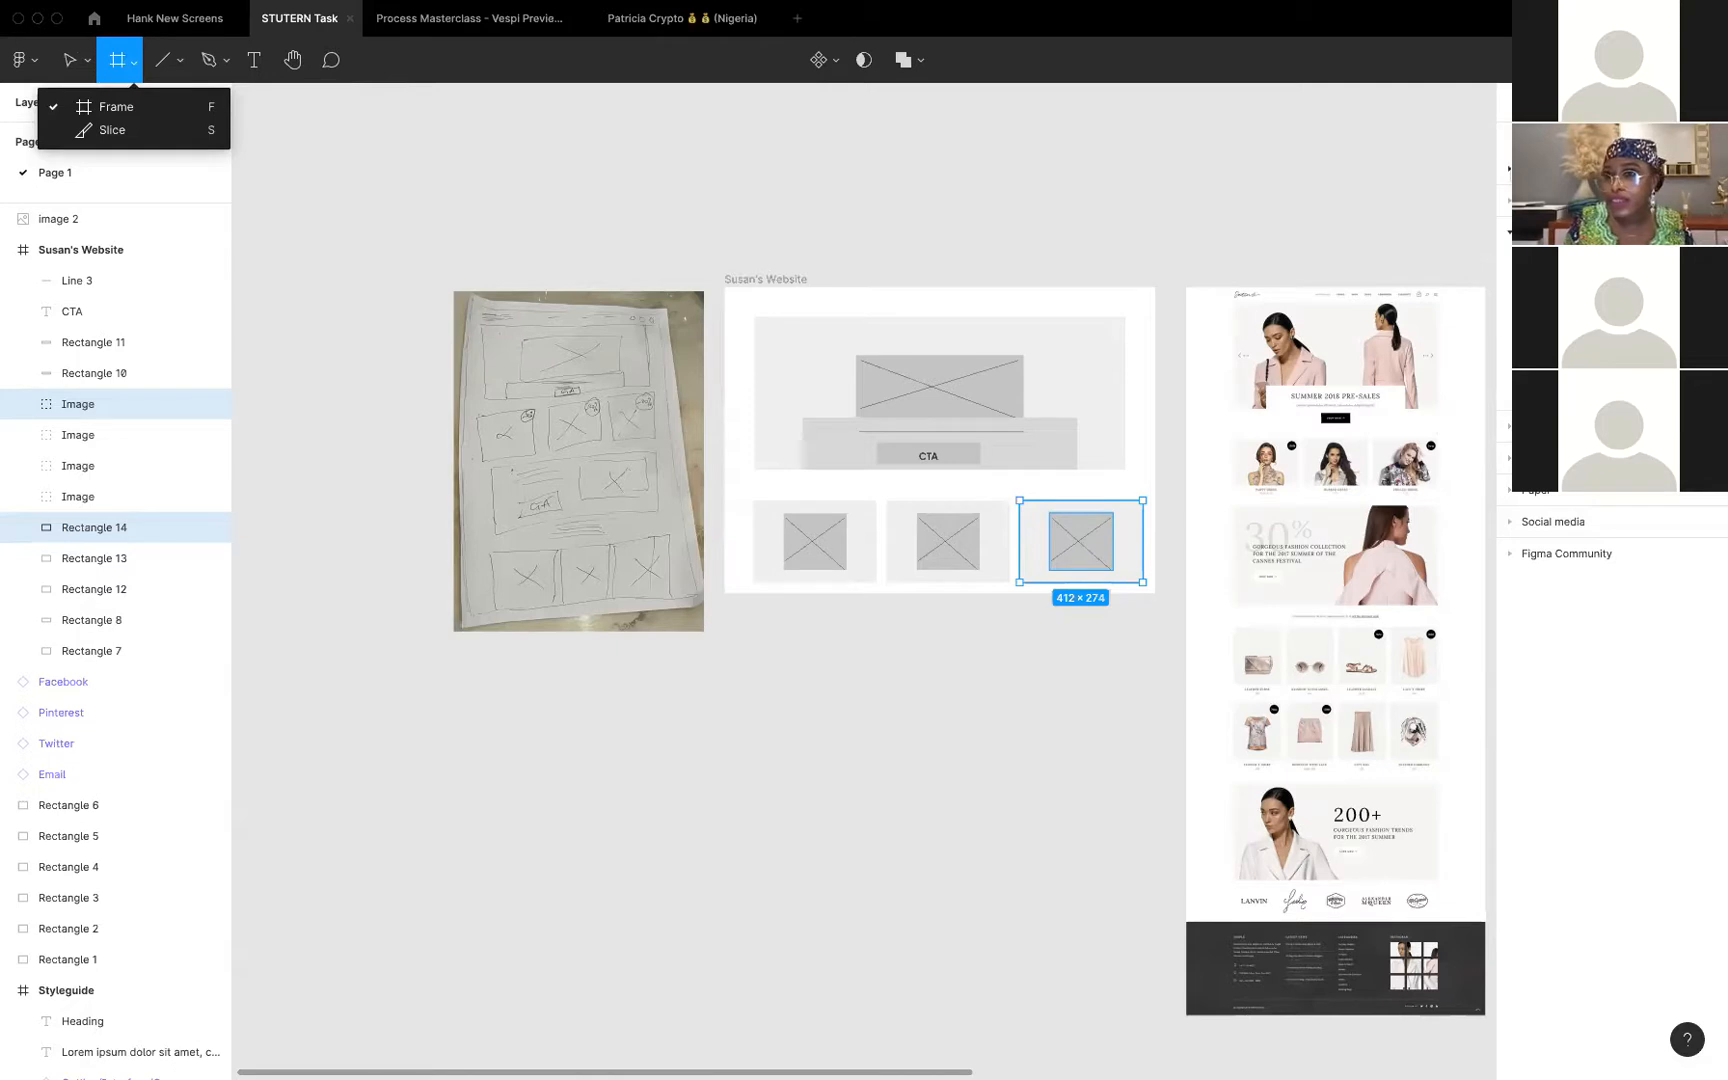
left_click(1510, 170)
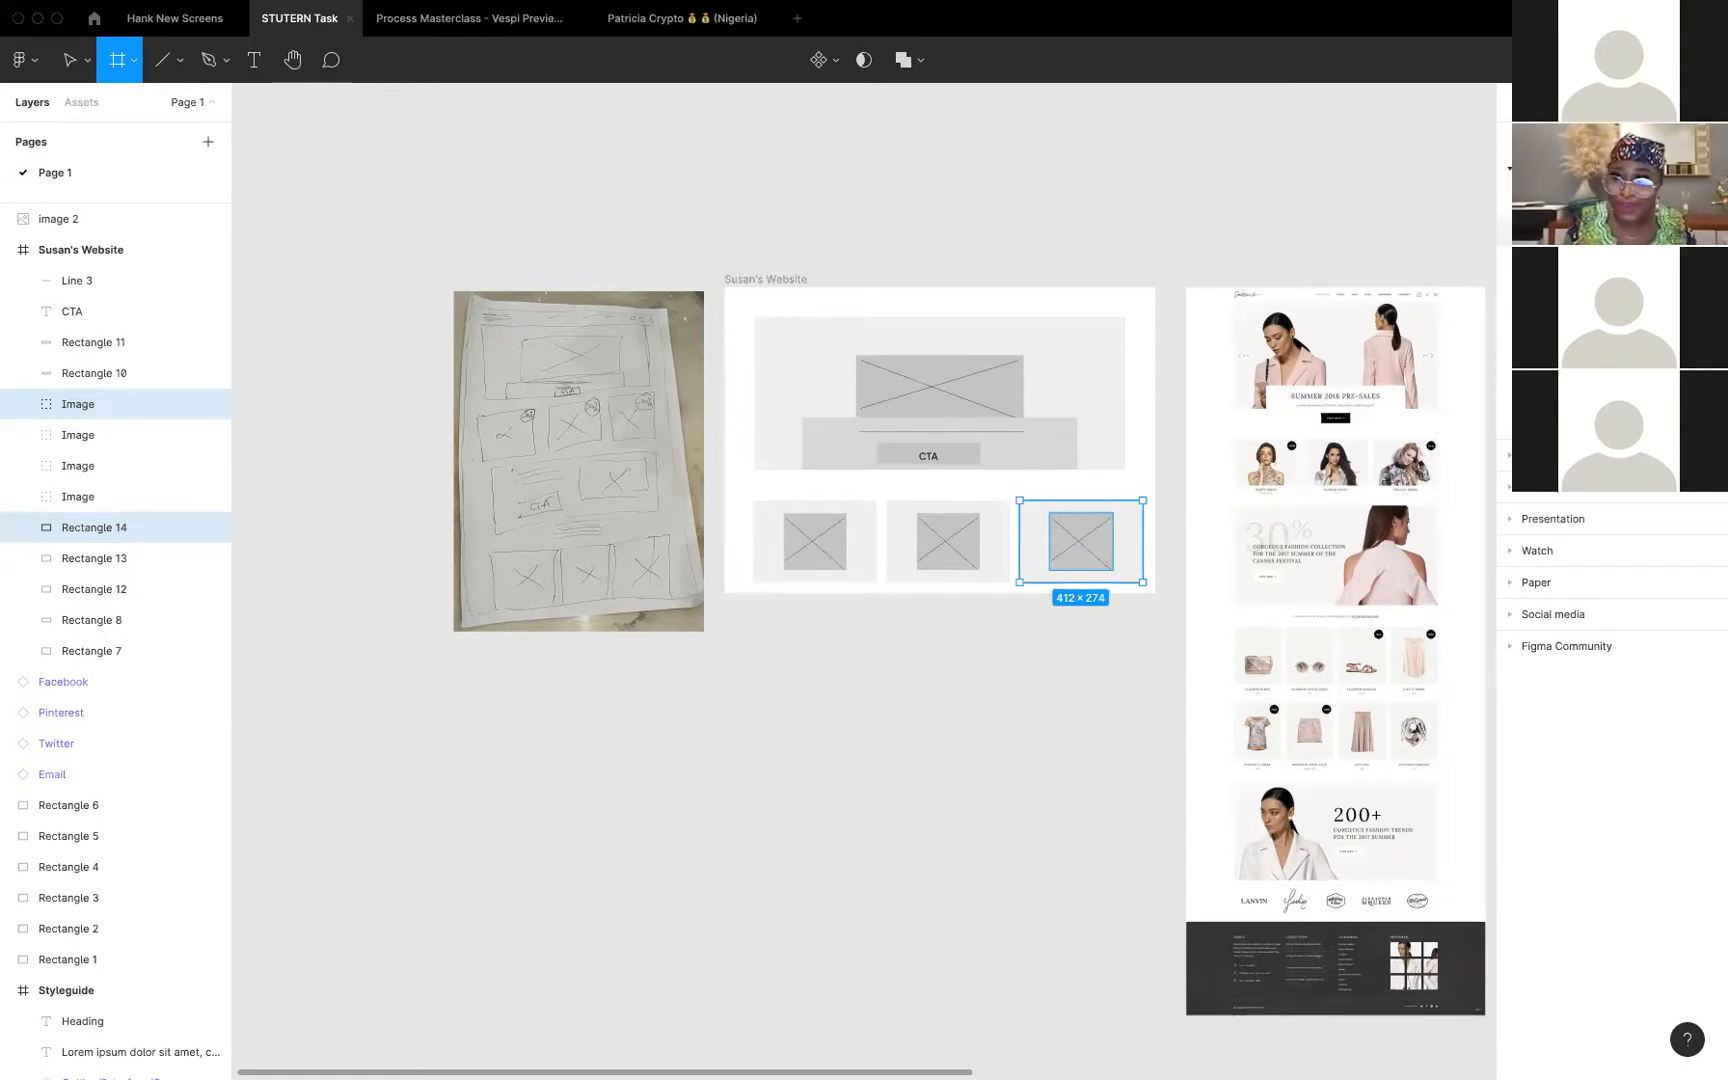
left_click(1508, 169)
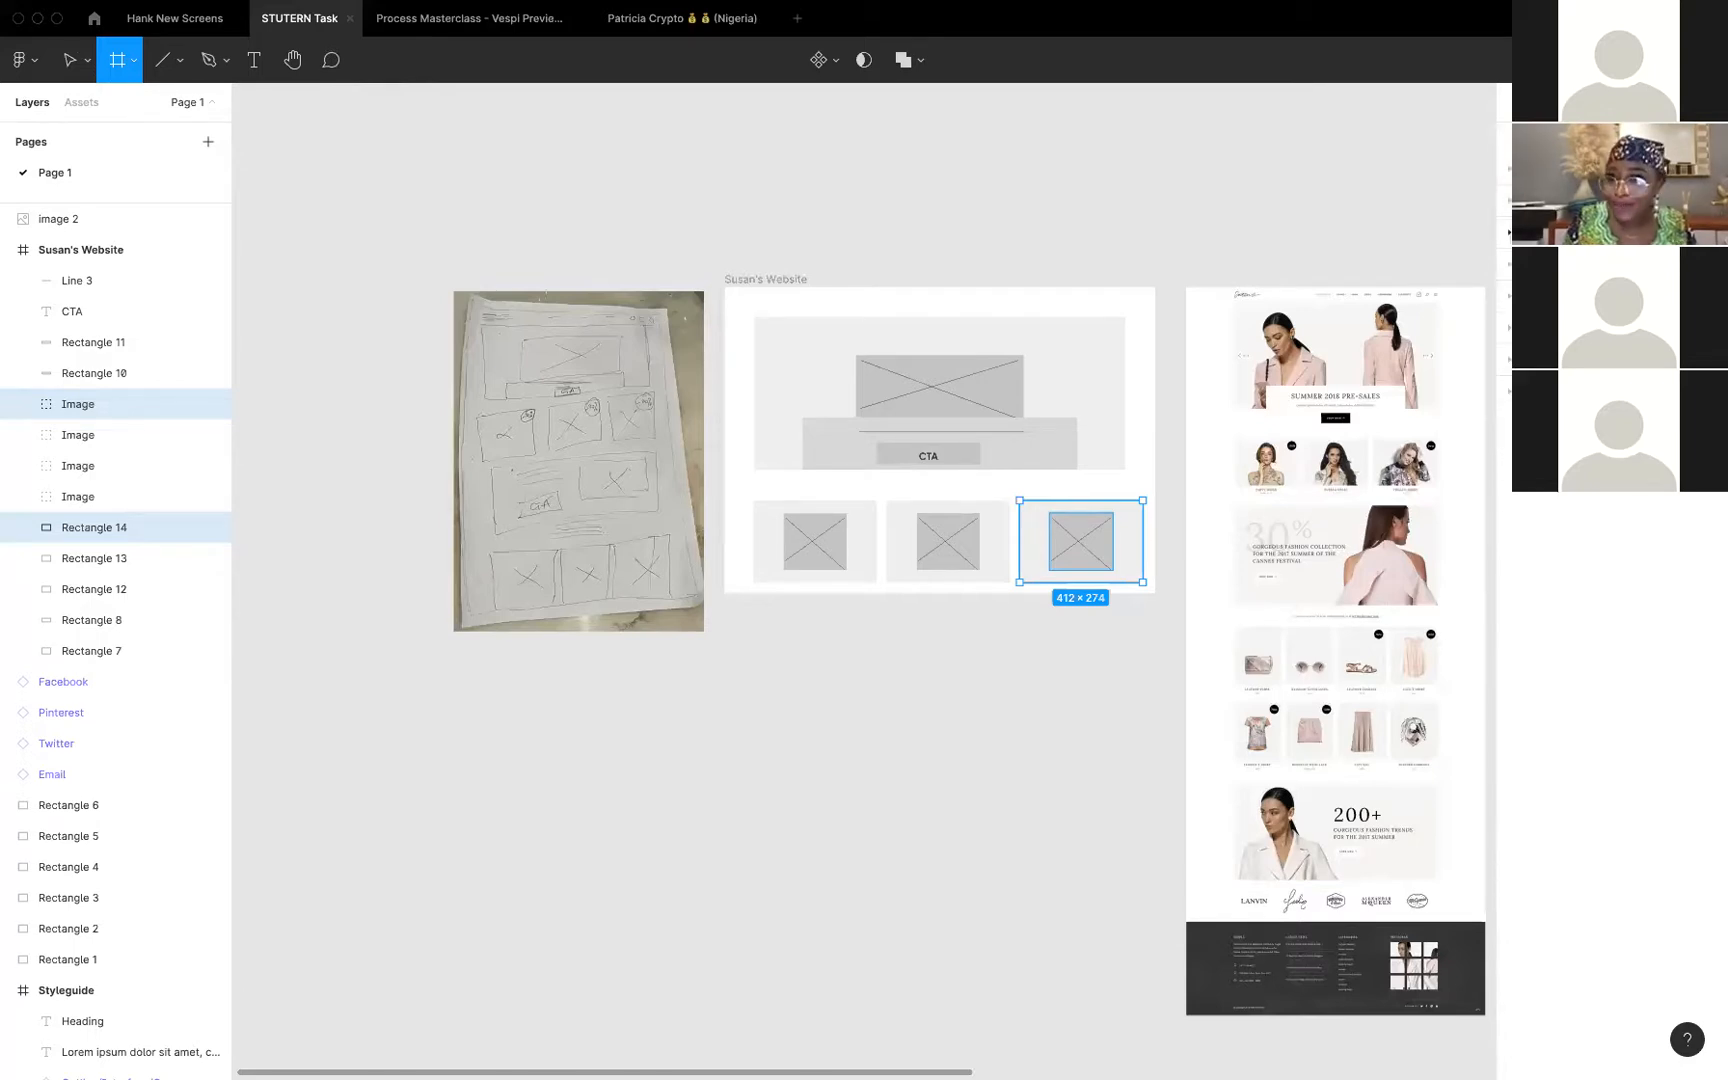
left_click(1540, 232)
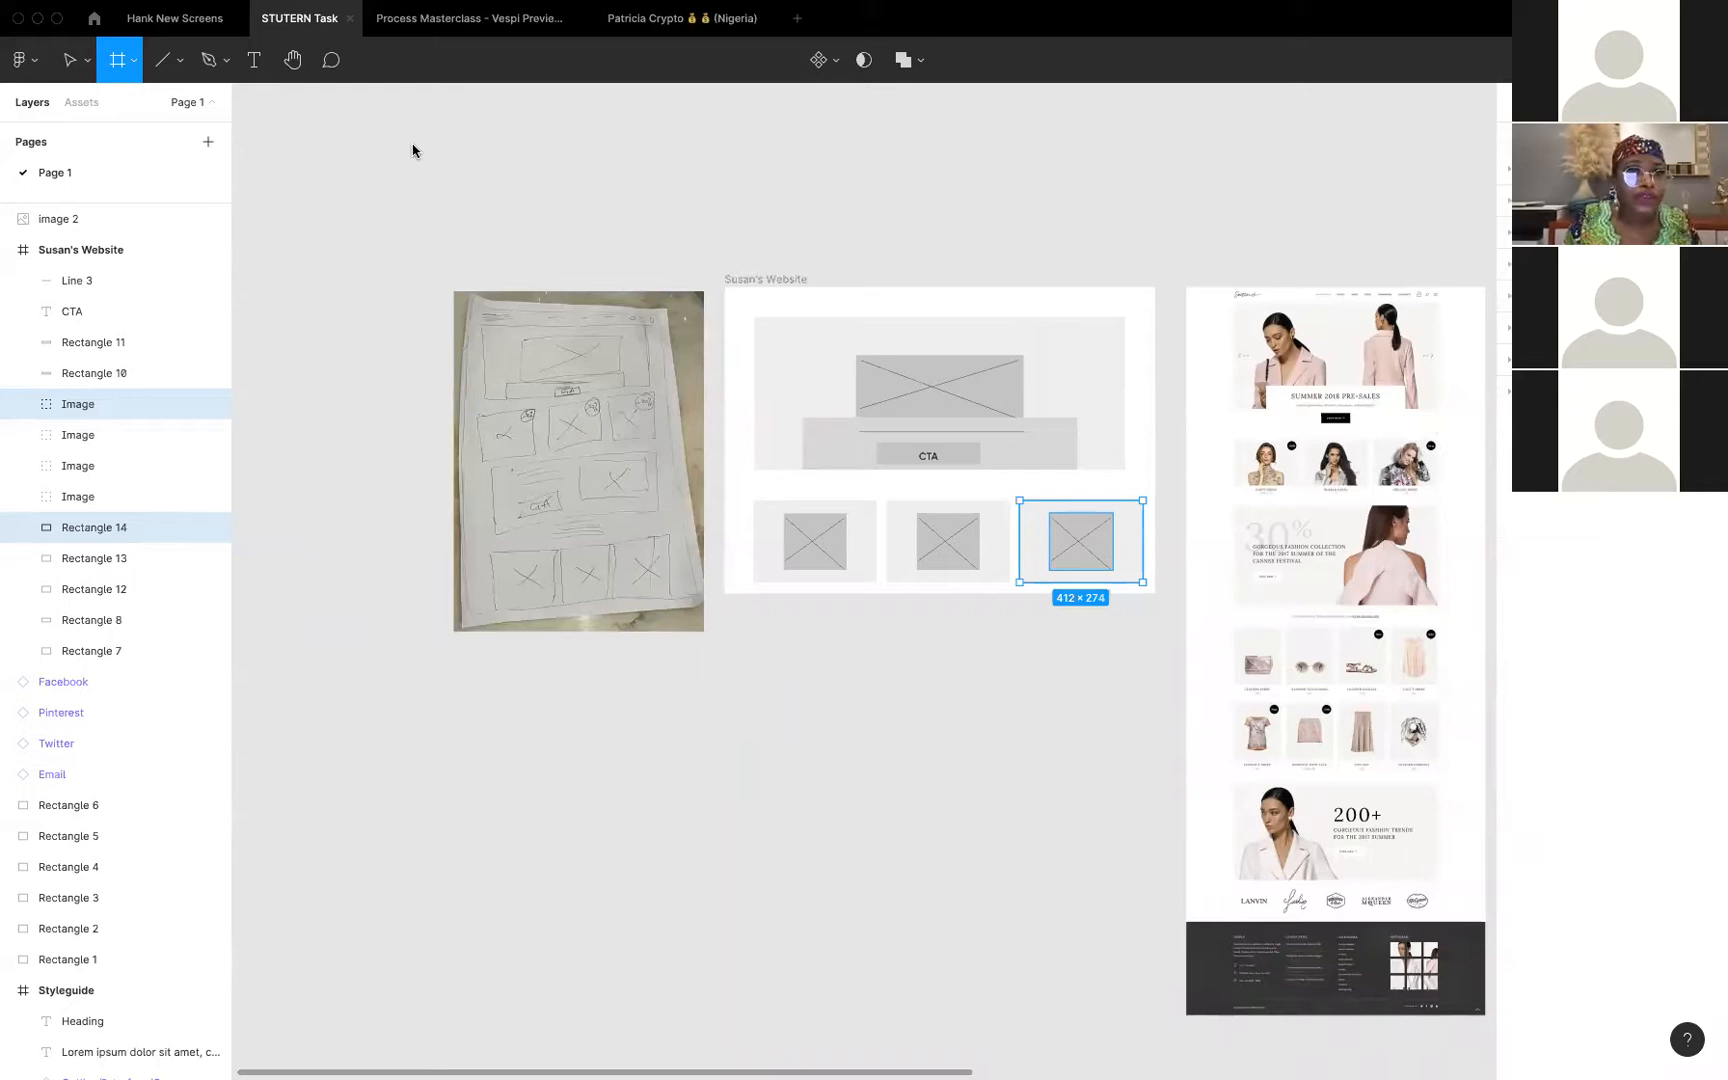
left_click(1543, 232)
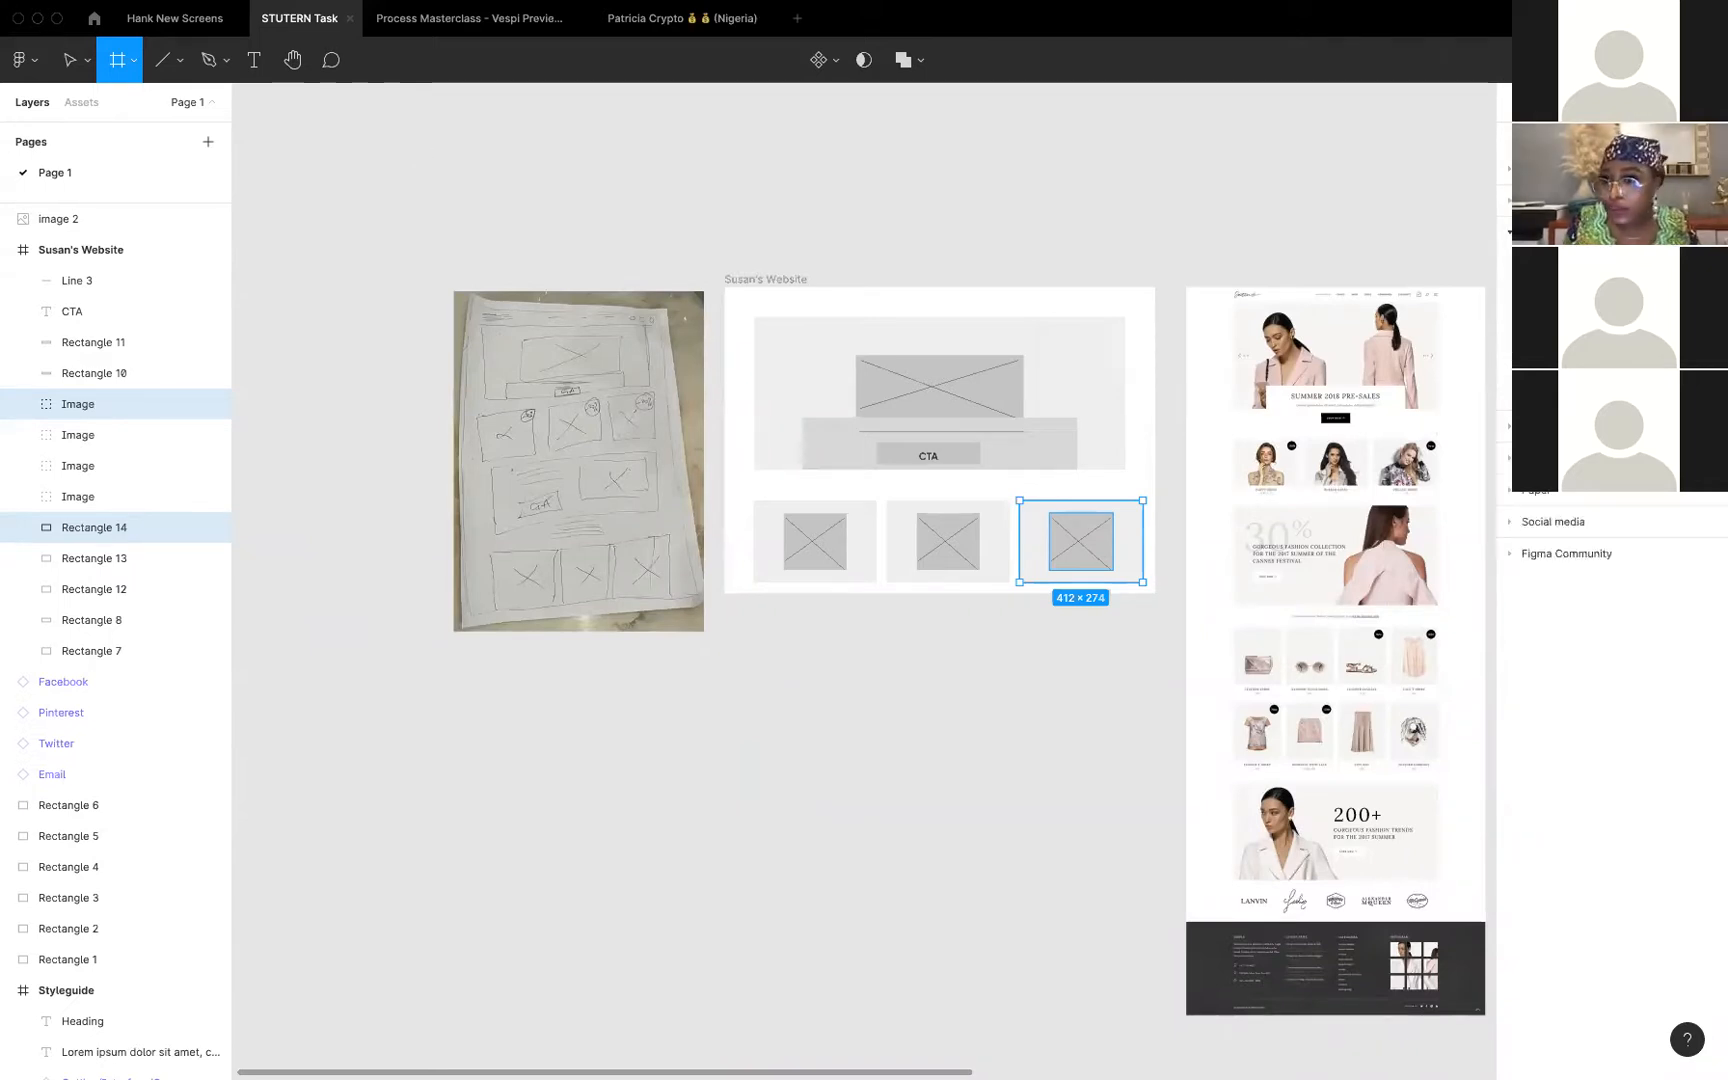
left_click(1550, 263)
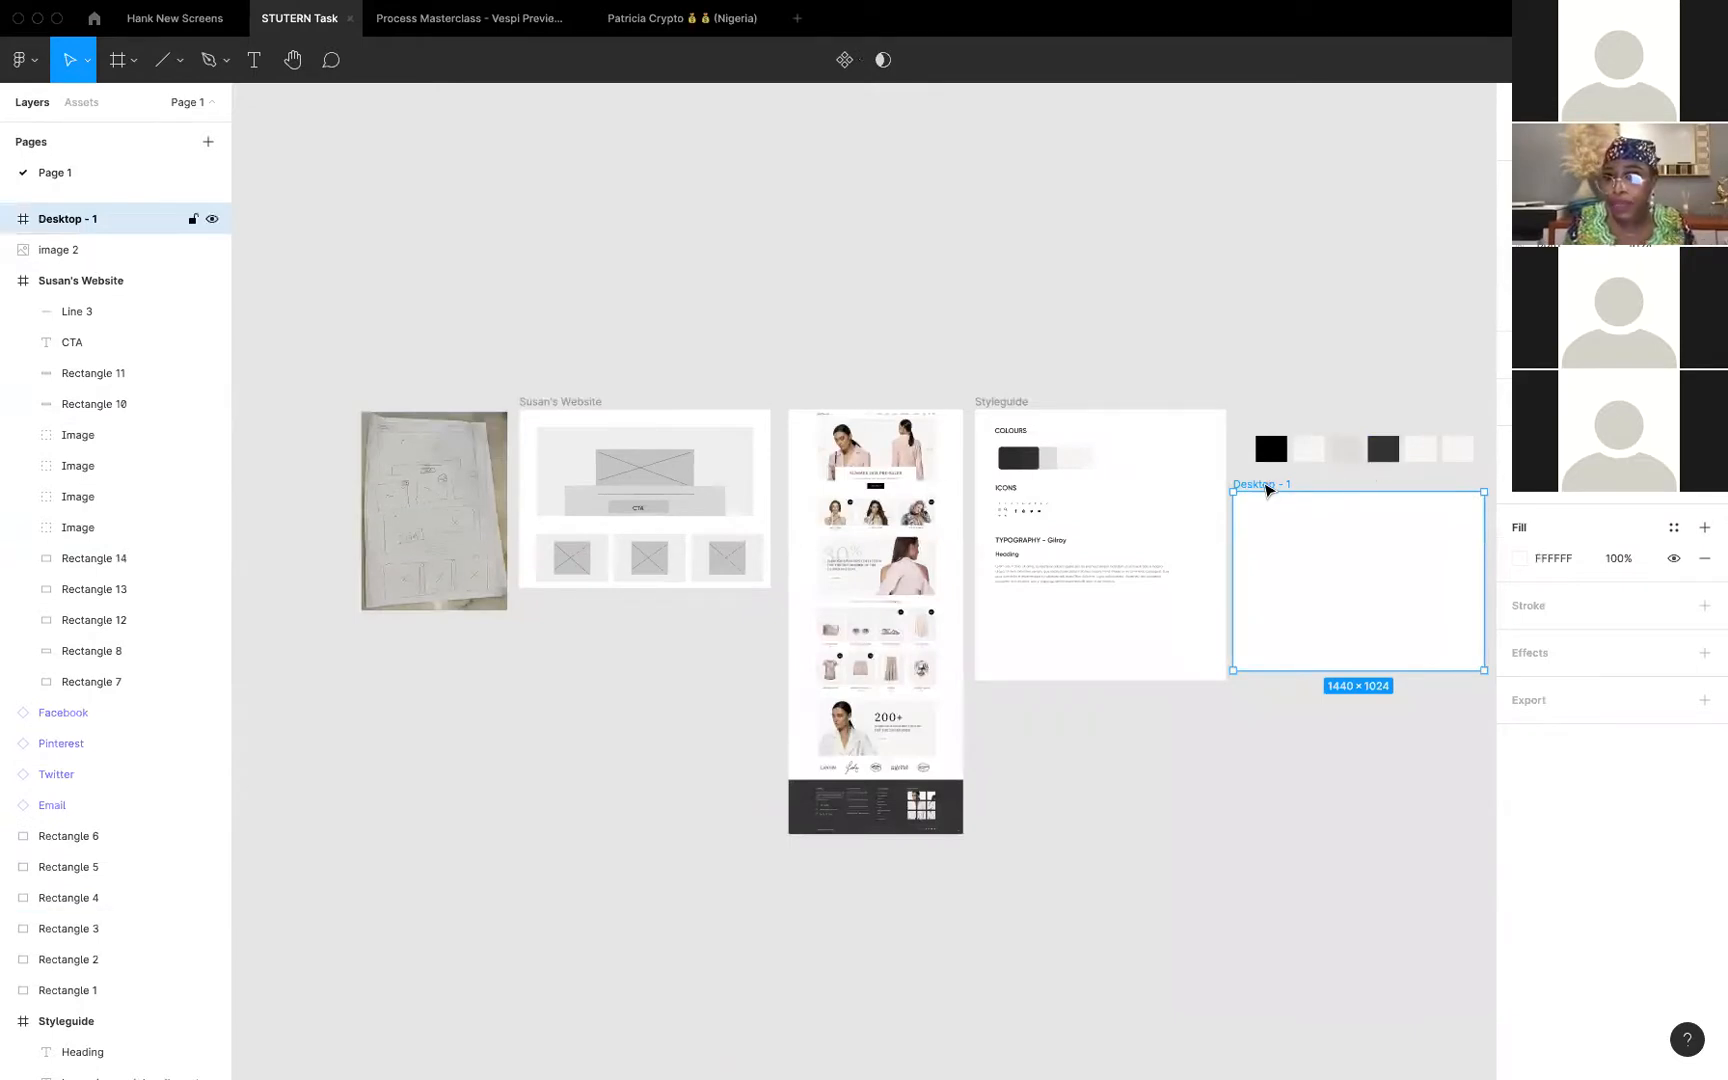
Rename the new Desktop frame with the person's first name followed by "website"
scroll(1266, 485, "up", 5)
scroll(1268, 490, "up", 3)
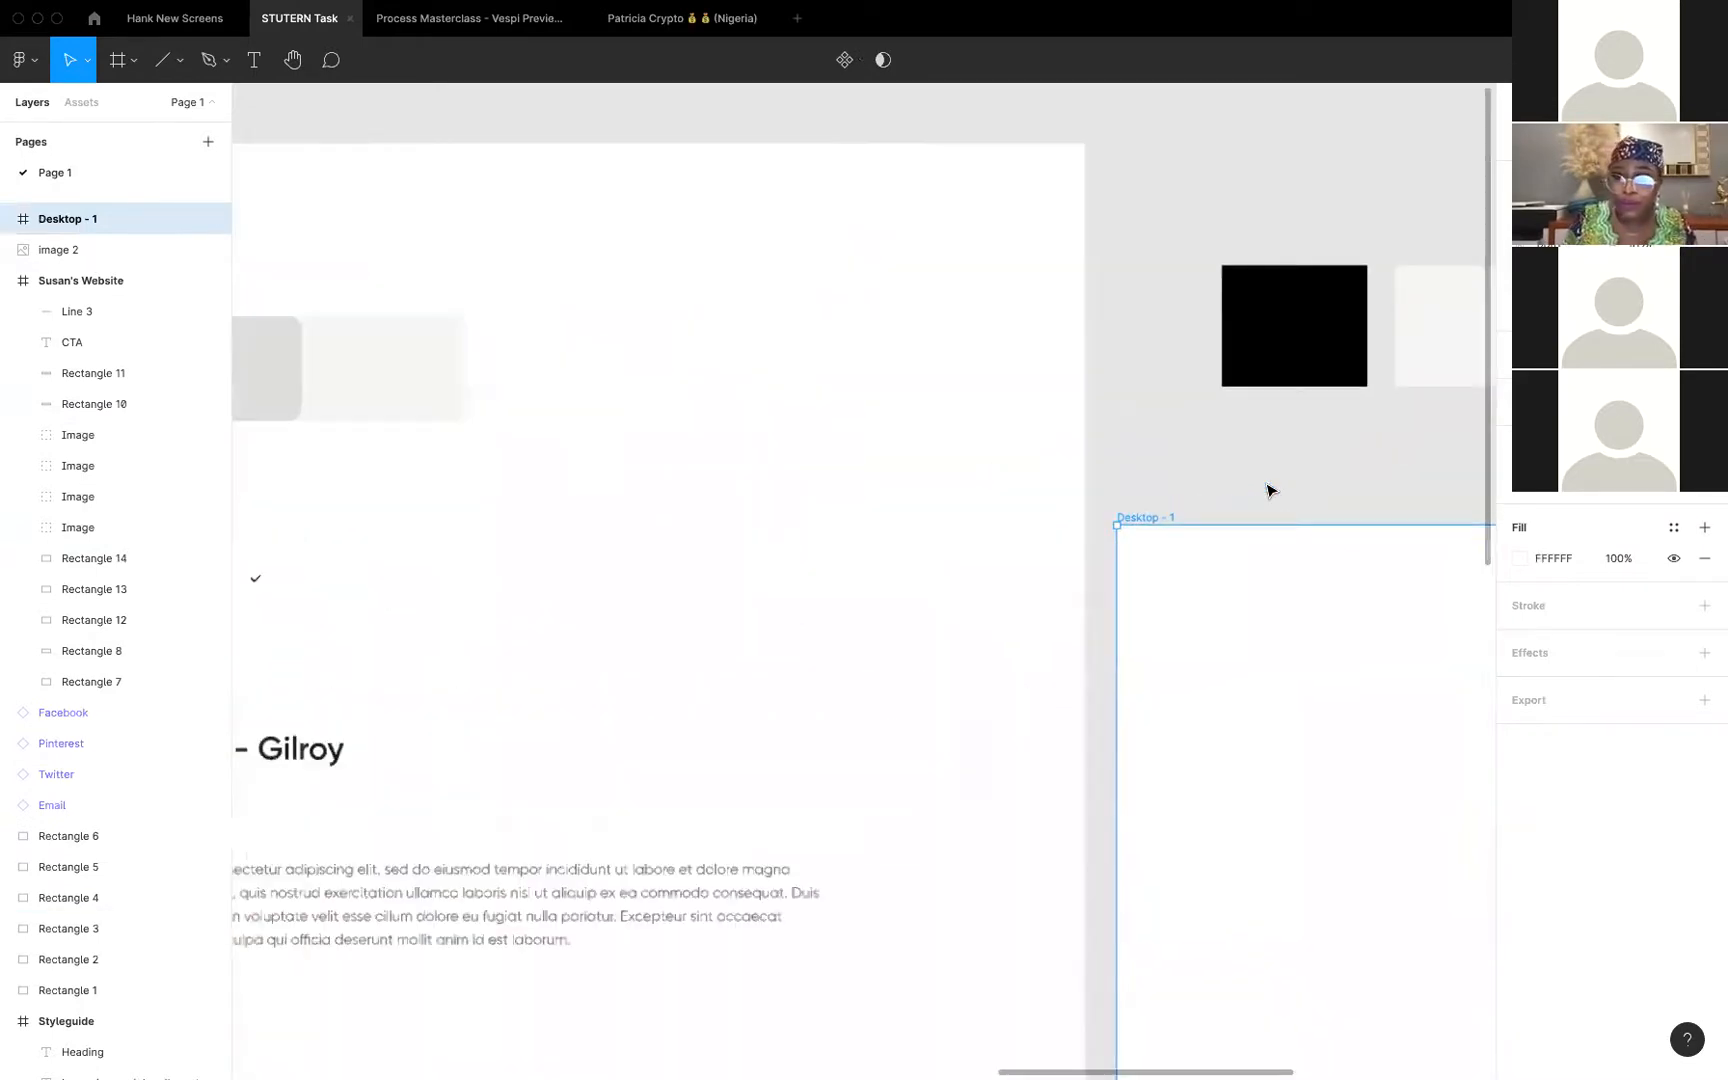
scroll(890, 362, "right", 5)
scroll(890, 362, "down", 3)
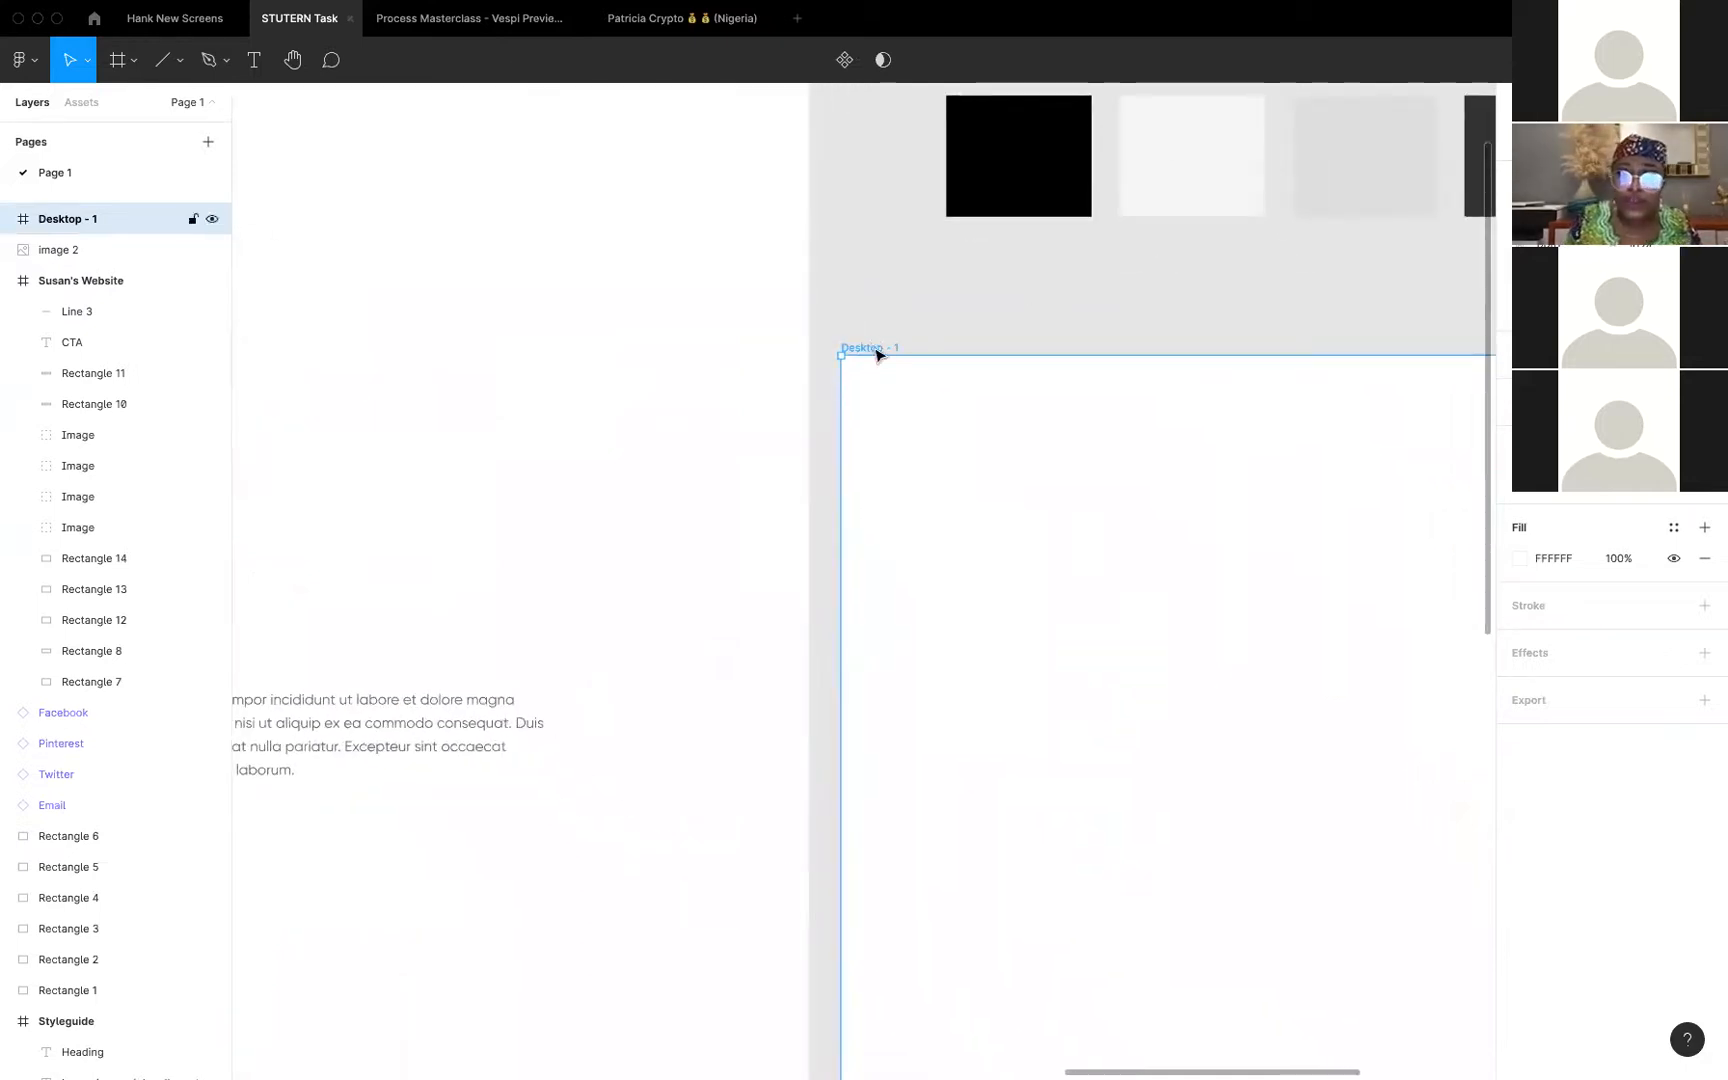
double_click(874, 348)
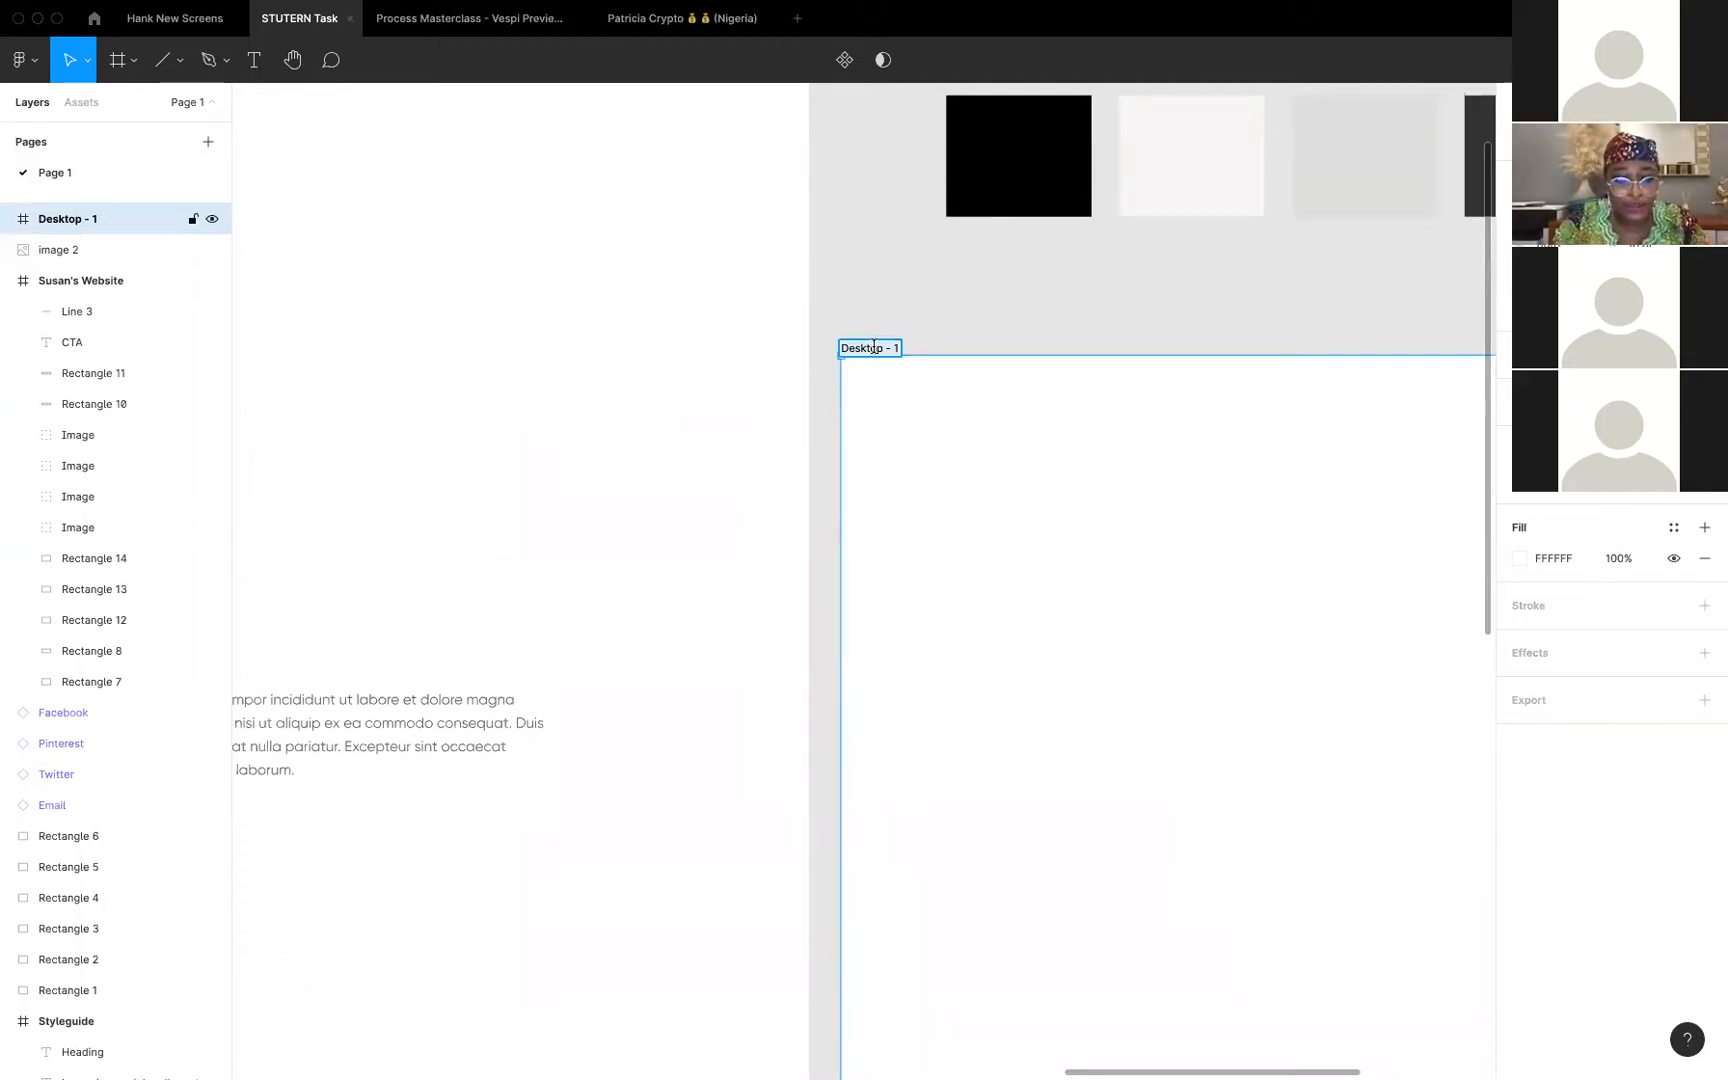
type("Re")
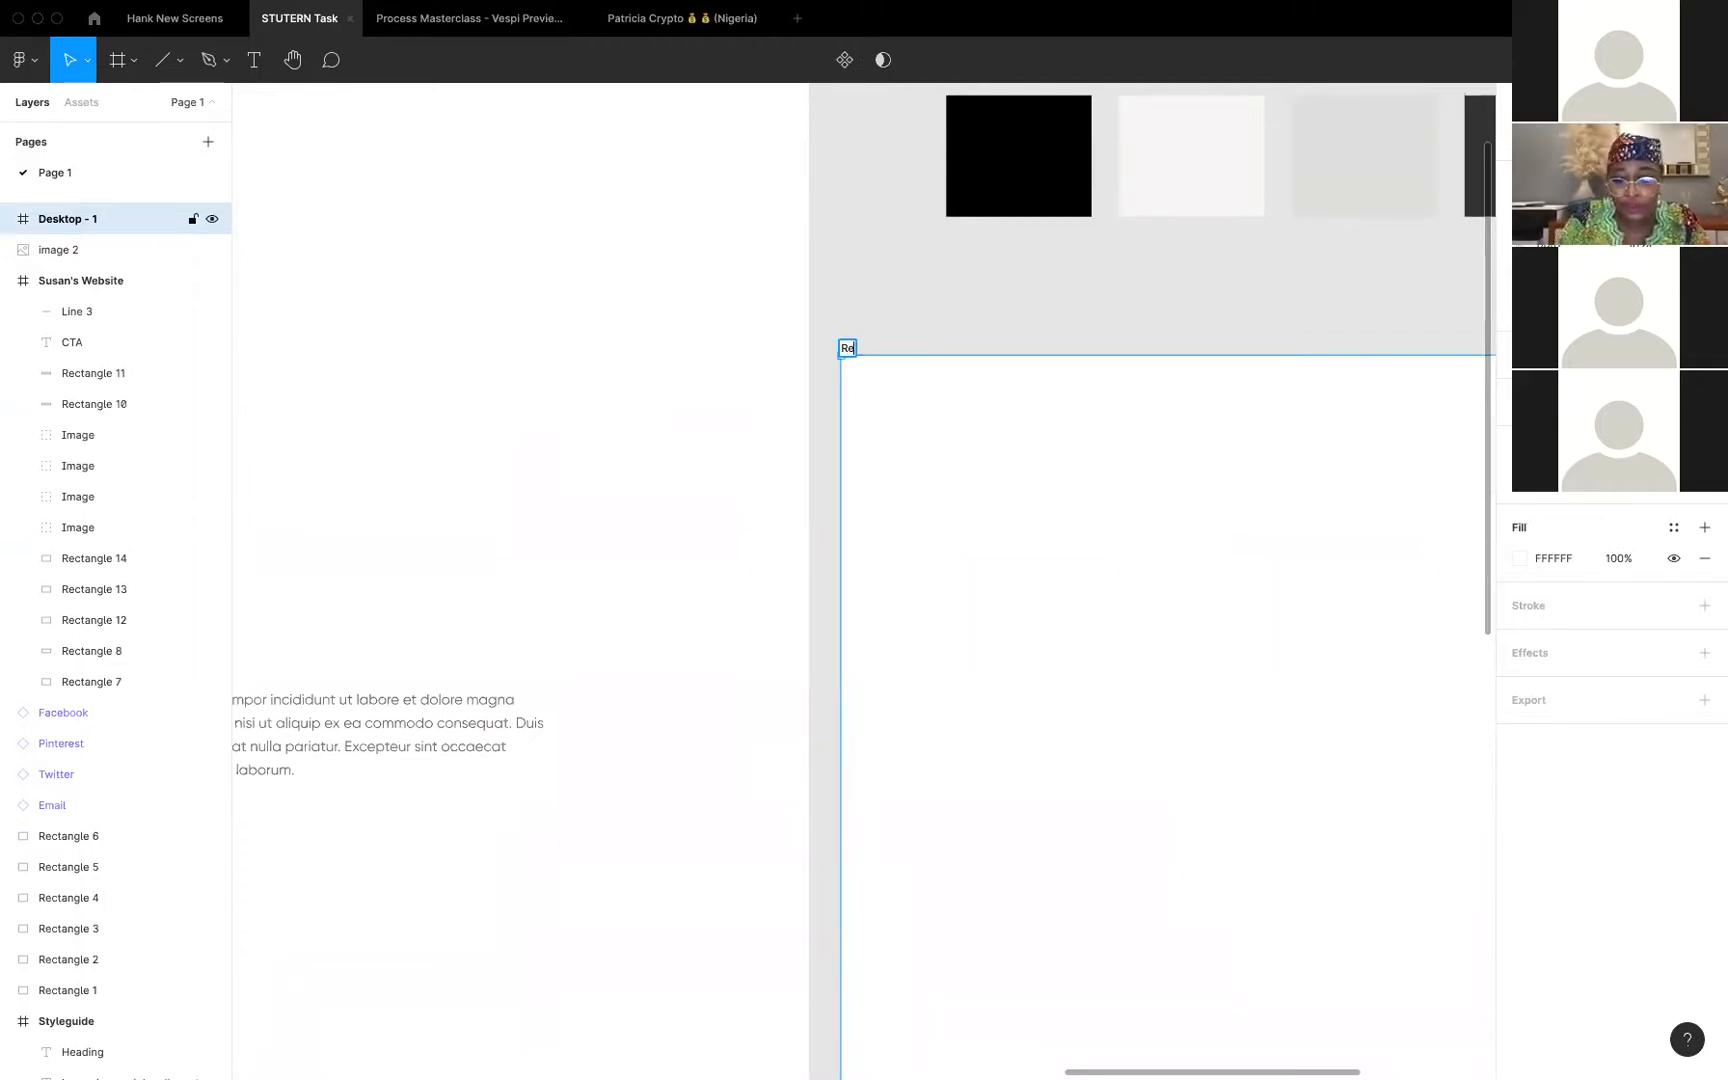
type("joice's website")
key("Return")
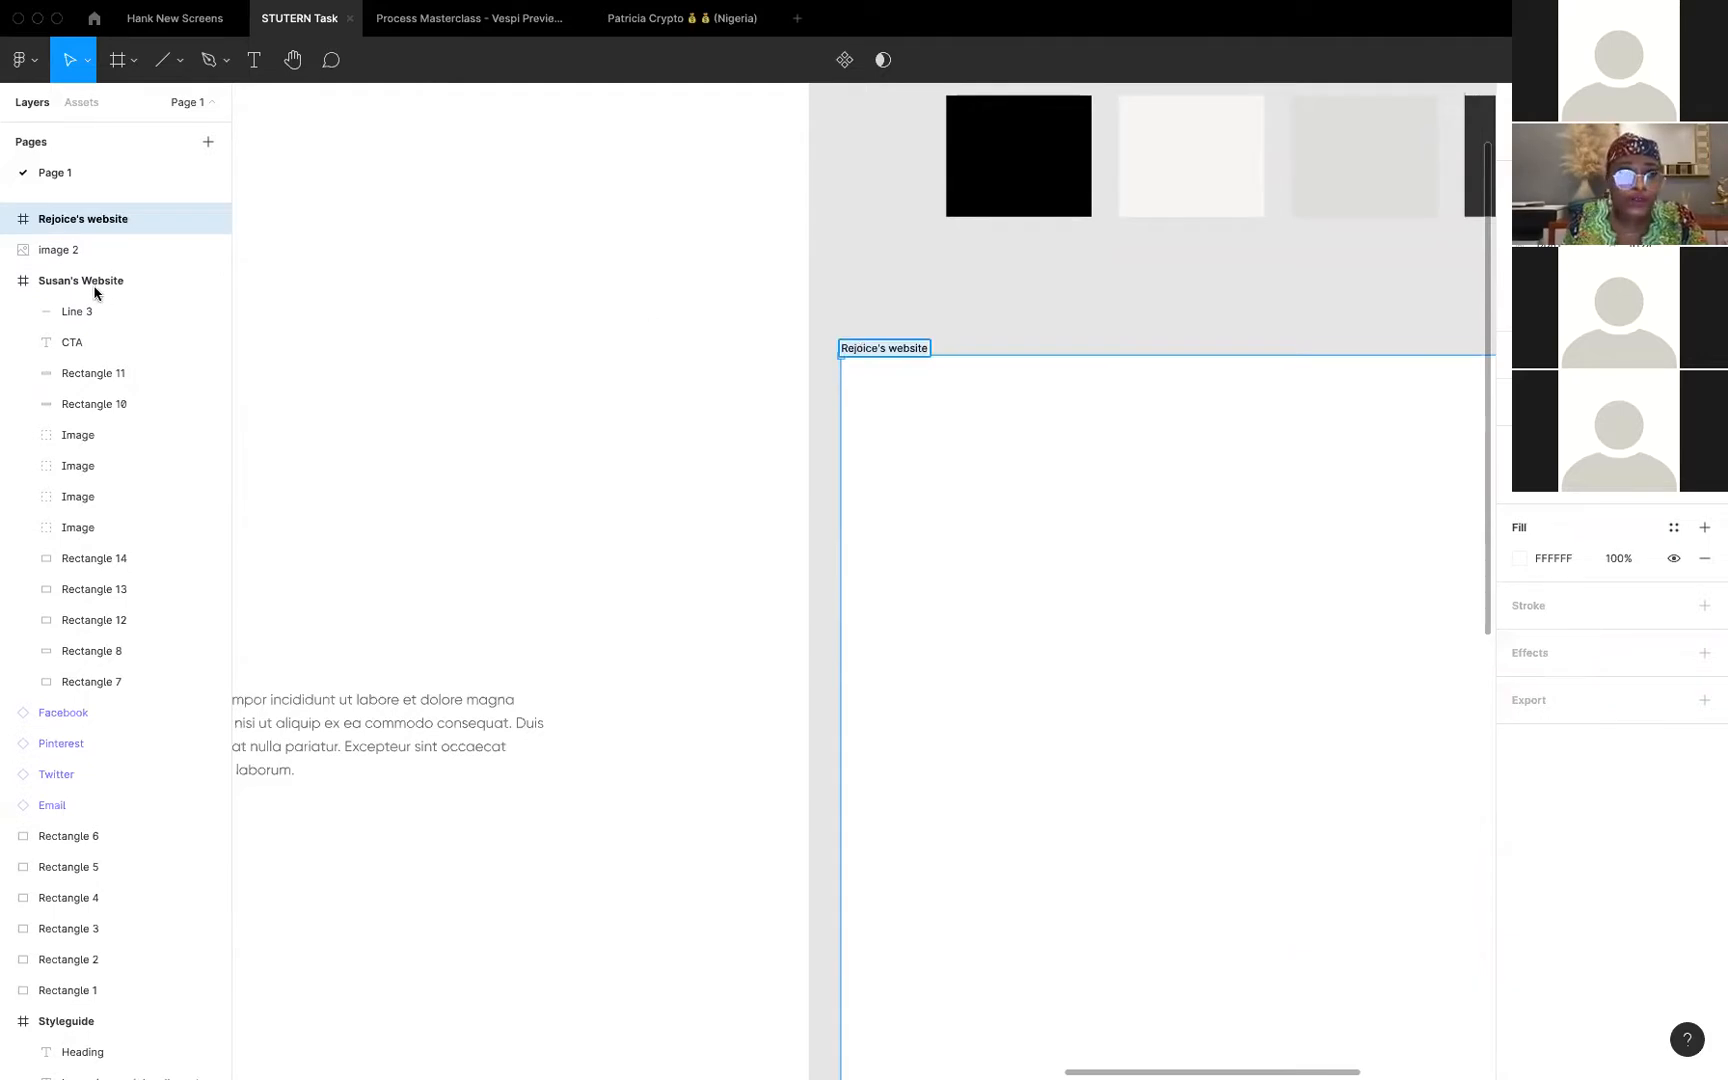
Delete the newly added and renamed Desktop frame
double_click(84, 224)
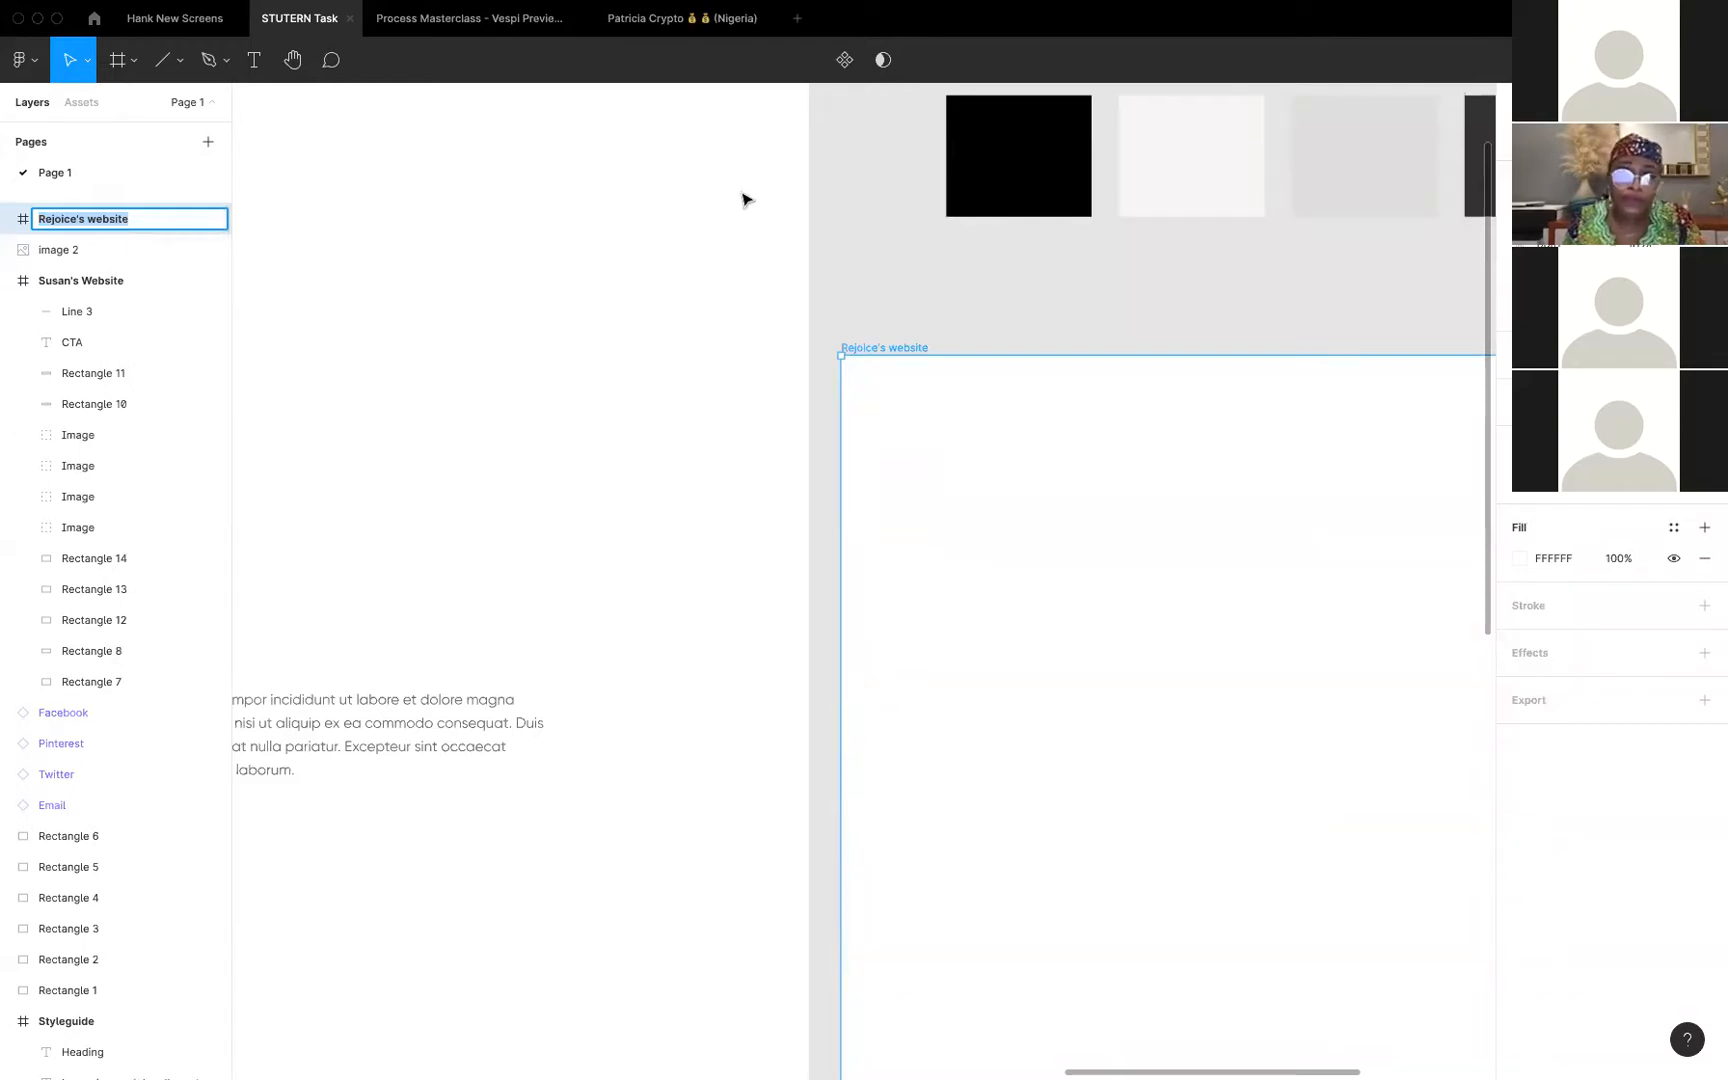
left_click(936, 306)
left_click(872, 354)
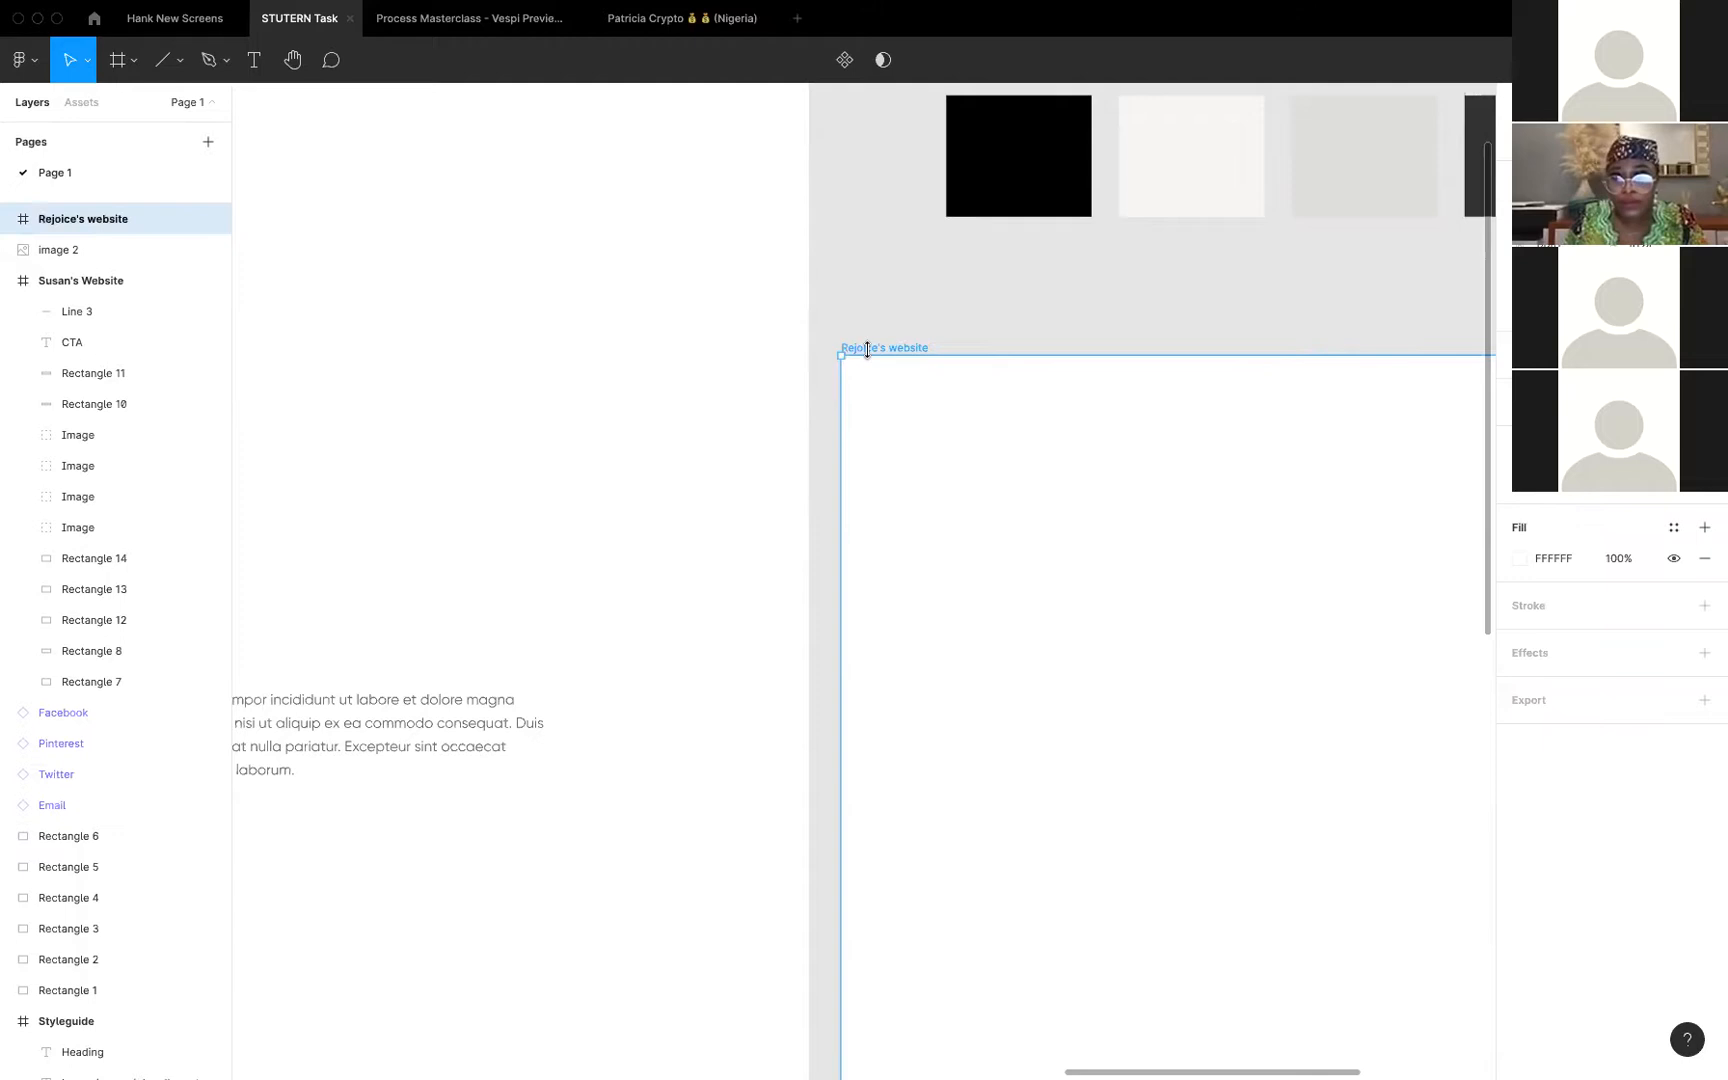
key("Delete")
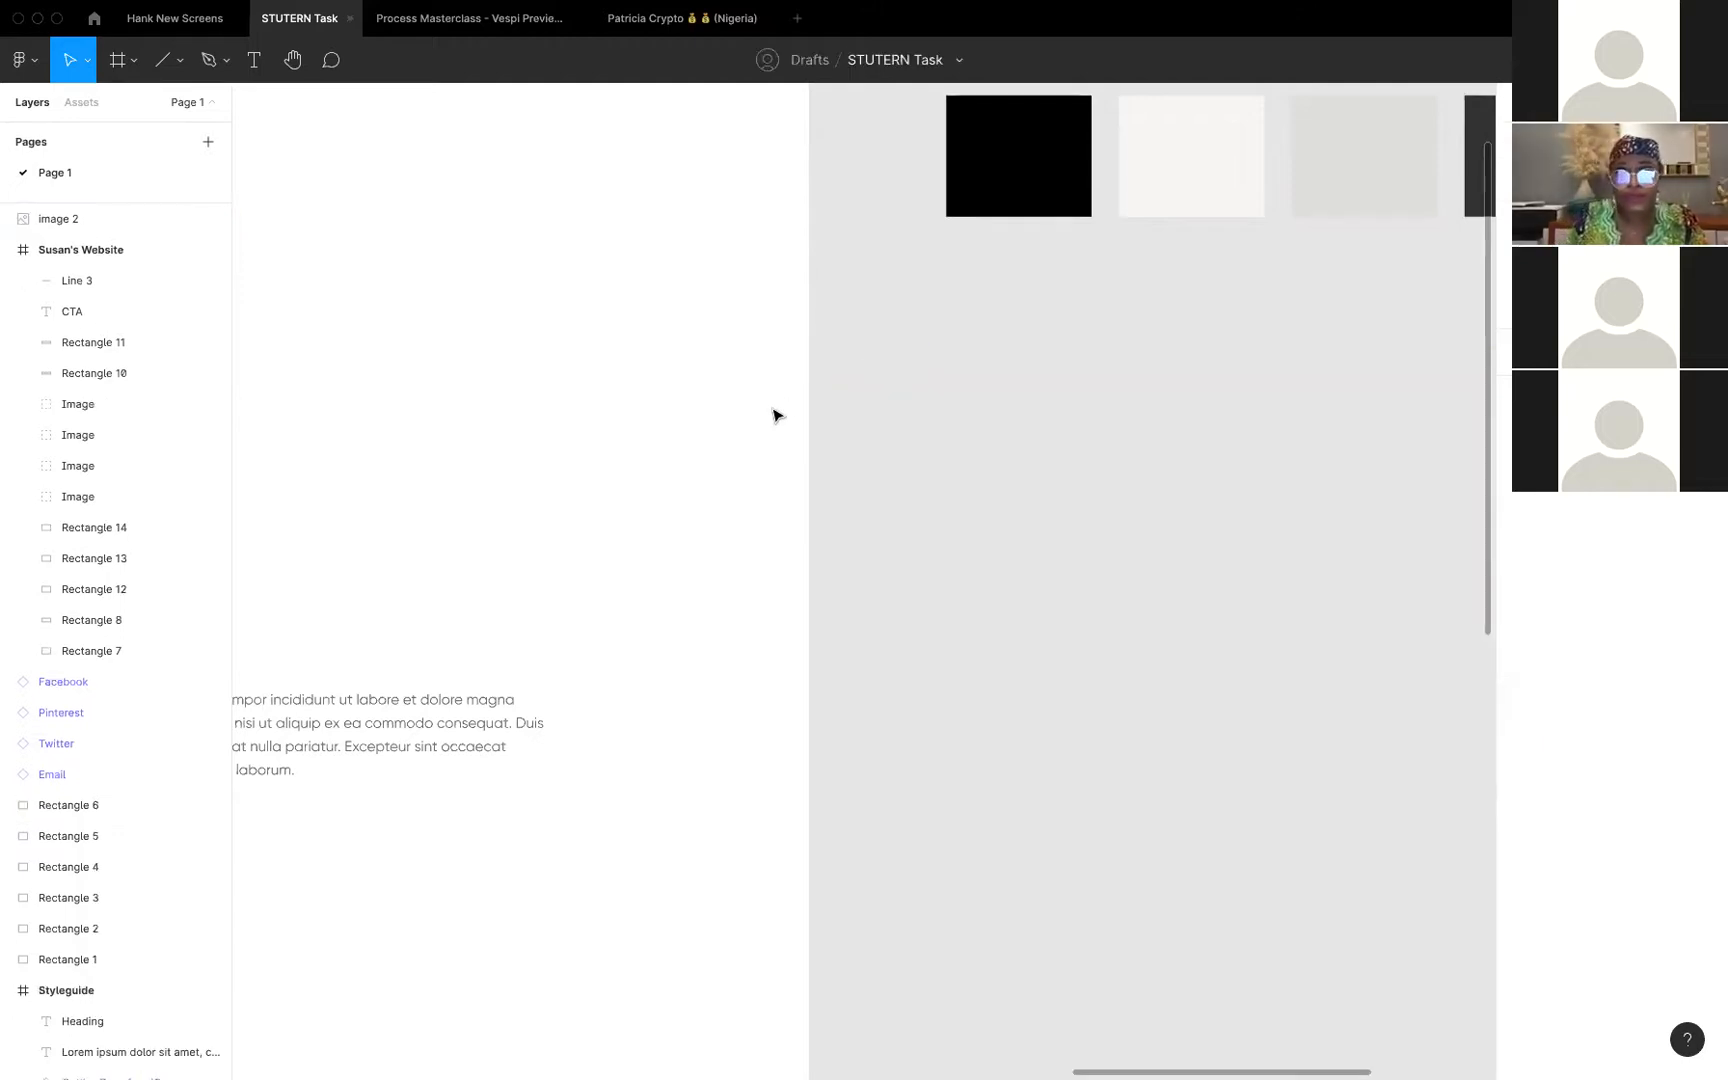
Lock the white 1440 × 1024 background rectangle inside the website wireframe frame
scroll(775, 415, "left", 5)
scroll(775, 415, "down", 5)
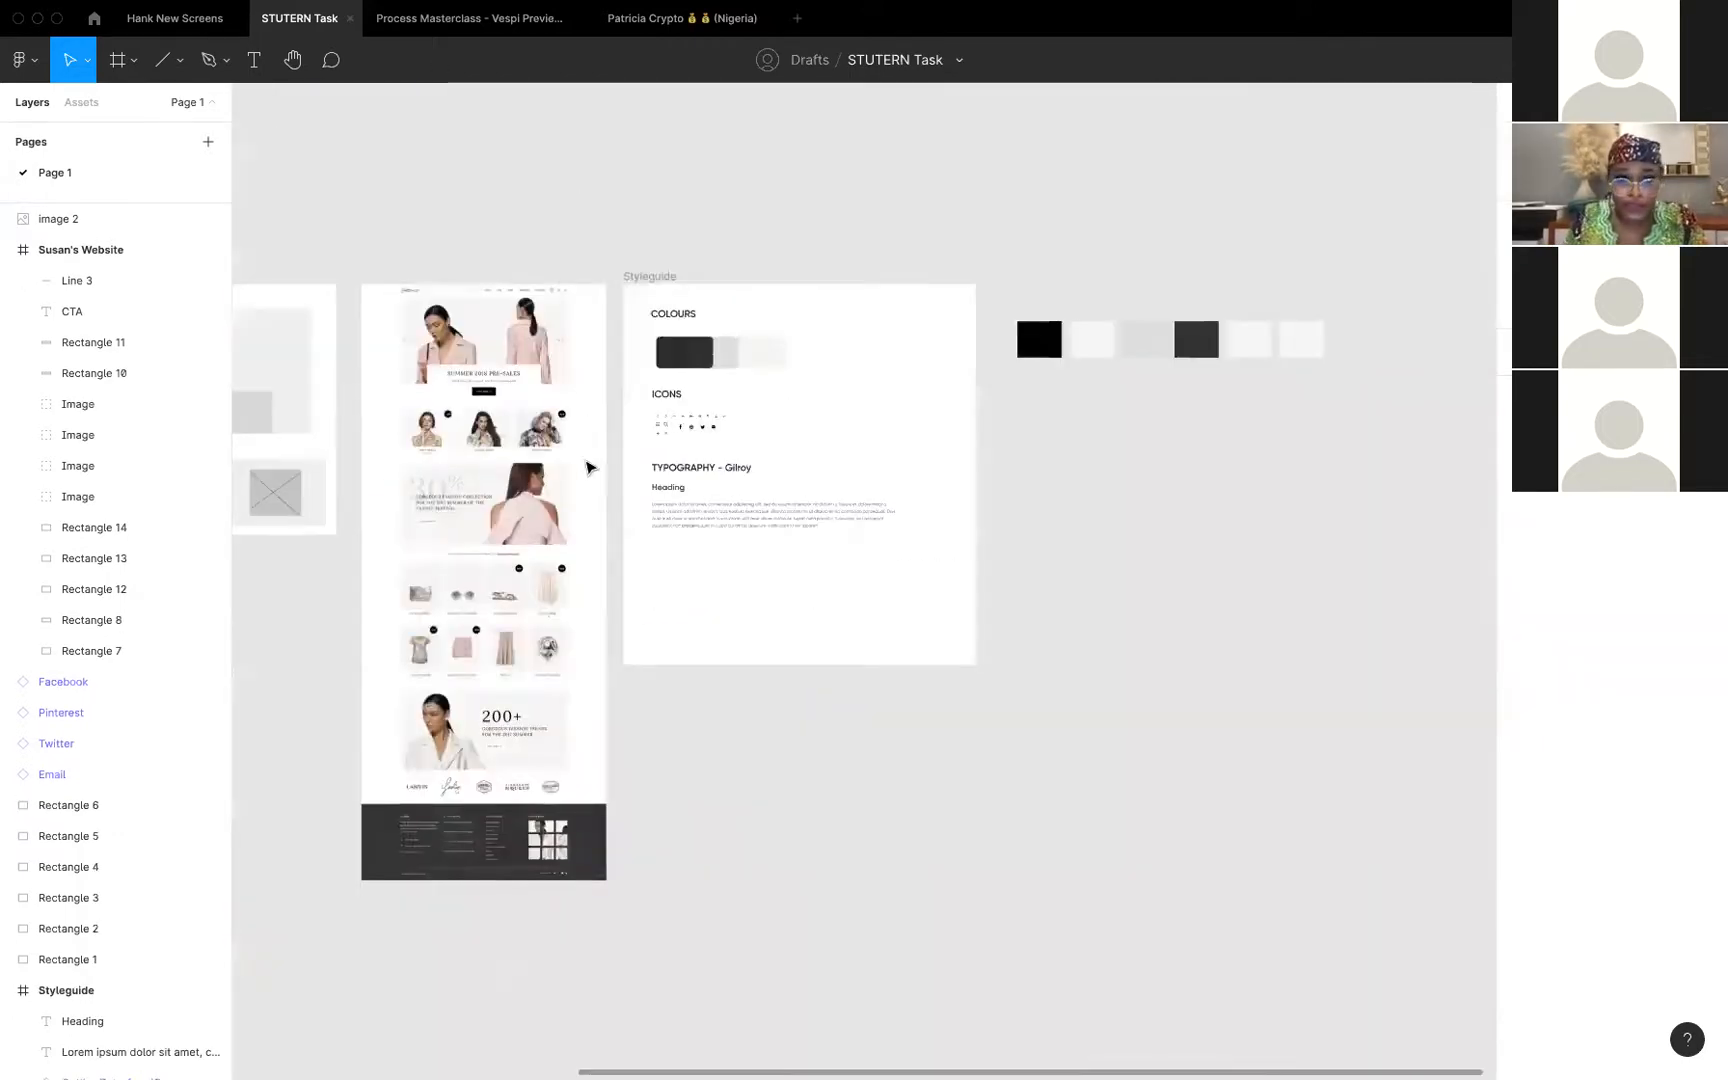
scroll(590, 458, "up", 1)
scroll(598, 455, "left", 2)
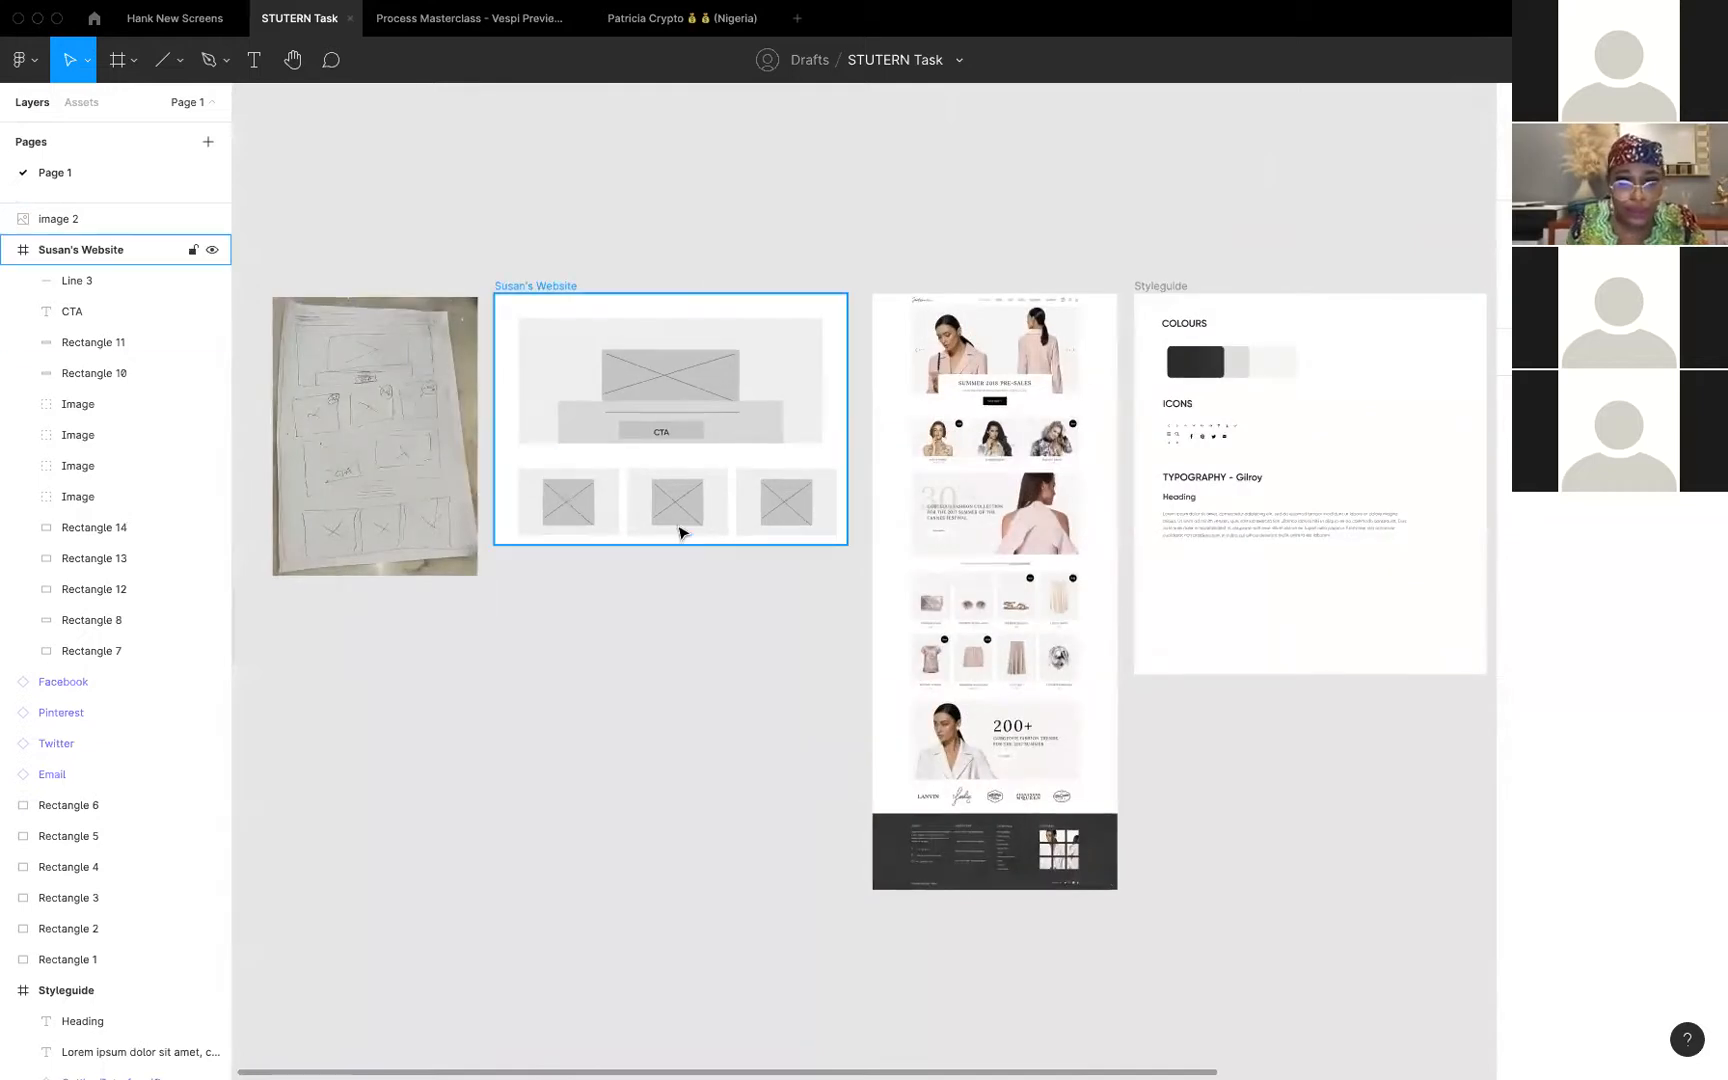
scroll(731, 600, "up", 2)
scroll(733, 640, "left", 3)
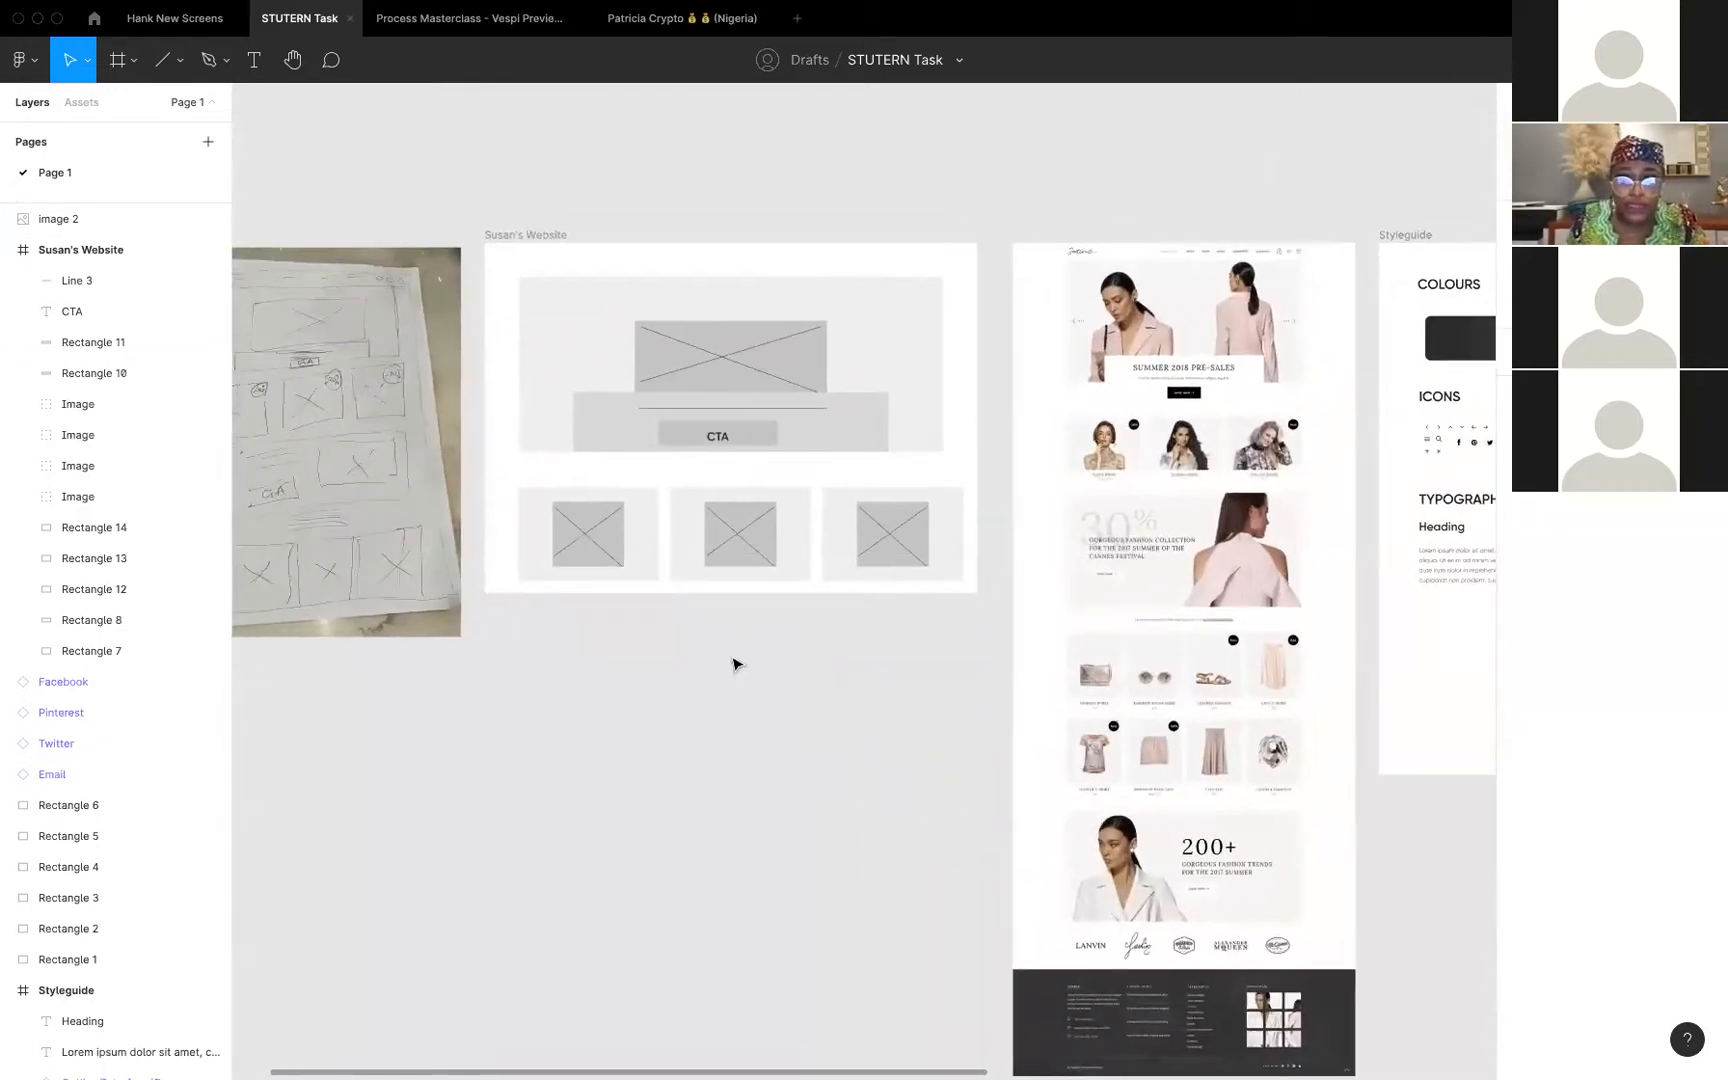
left_click(676, 515)
left_click(727, 617)
left_click_drag(729, 621, 687, 556)
left_click(616, 580)
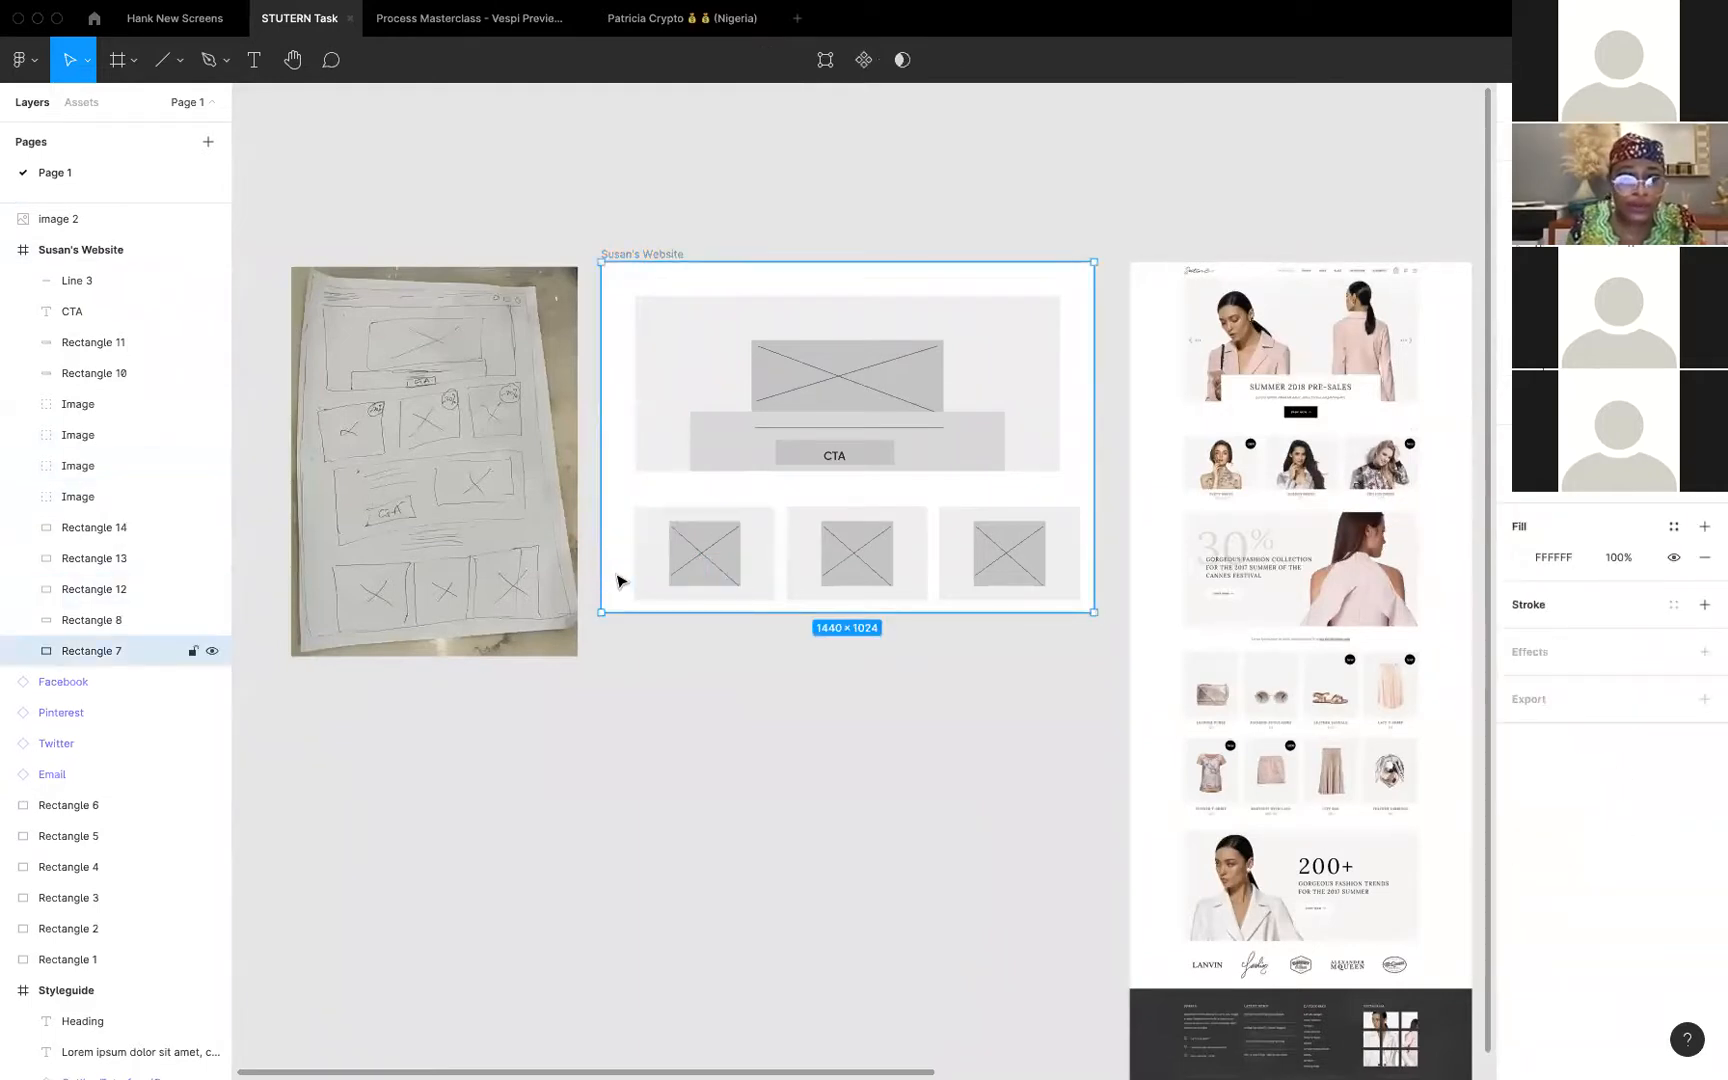
left_click(193, 651)
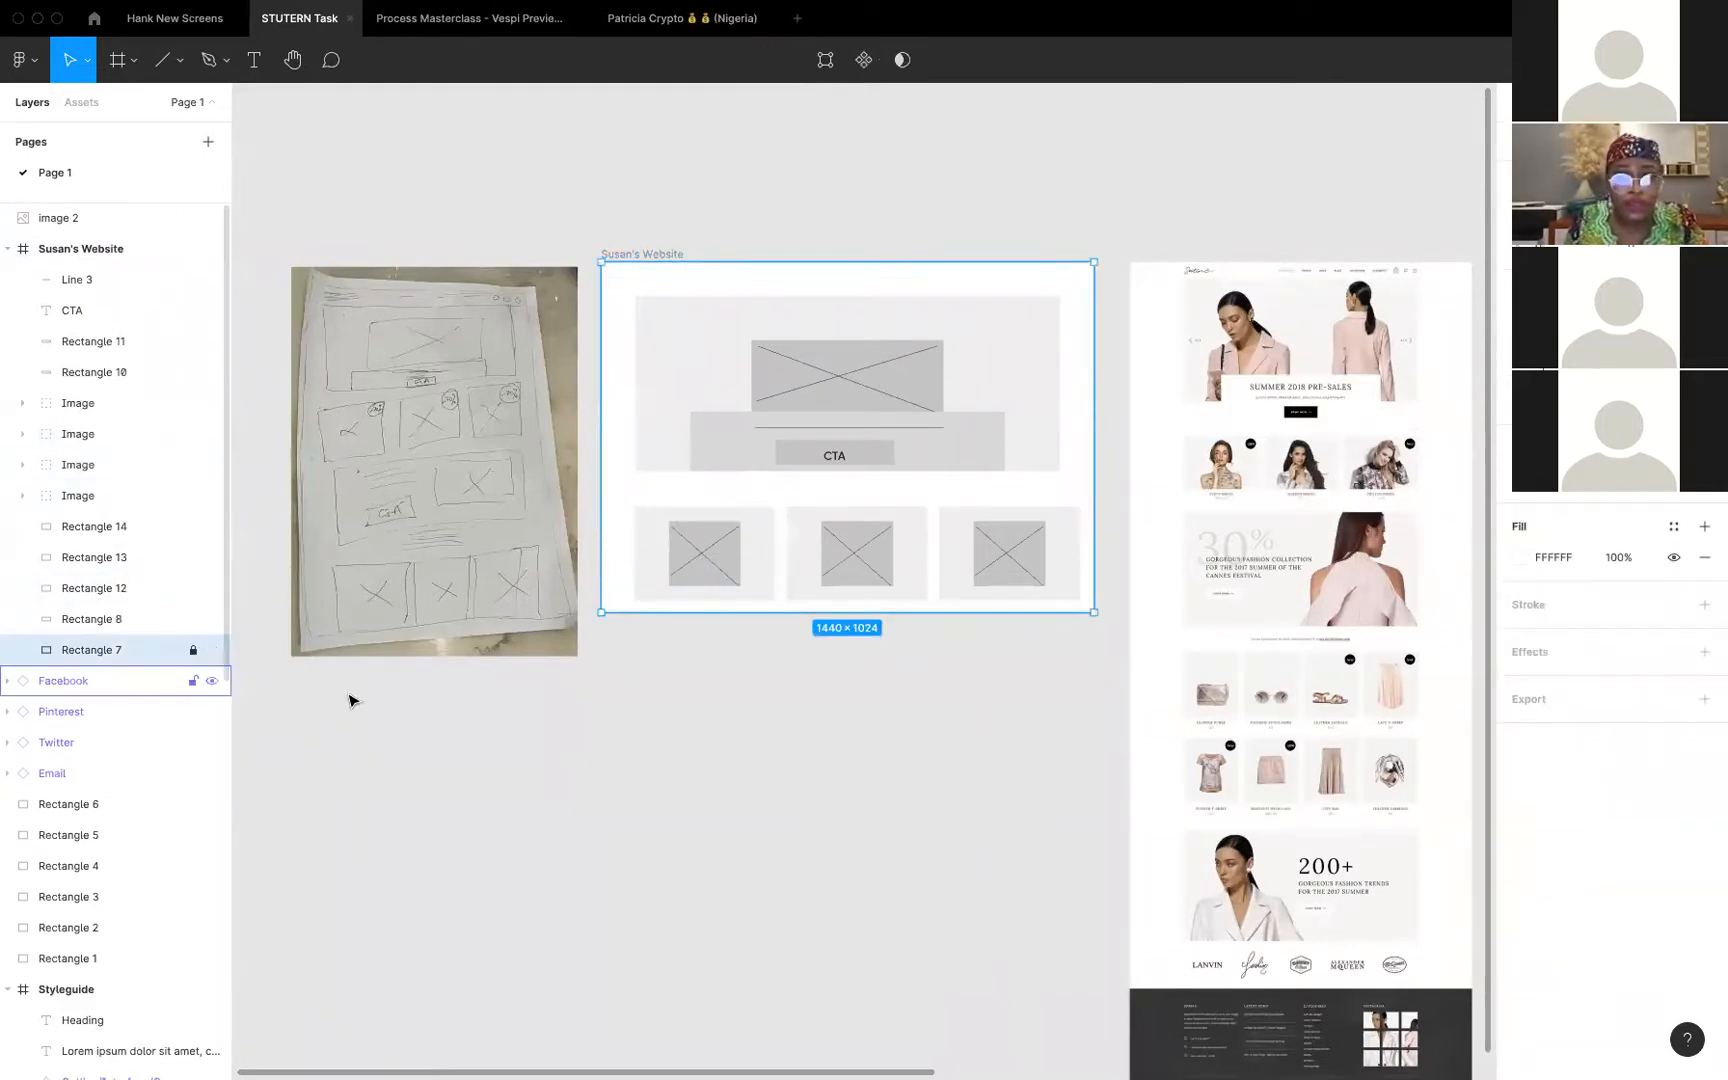
Group the first card's background rectangle with its image placeholder
left_click_drag(738, 633, 718, 569)
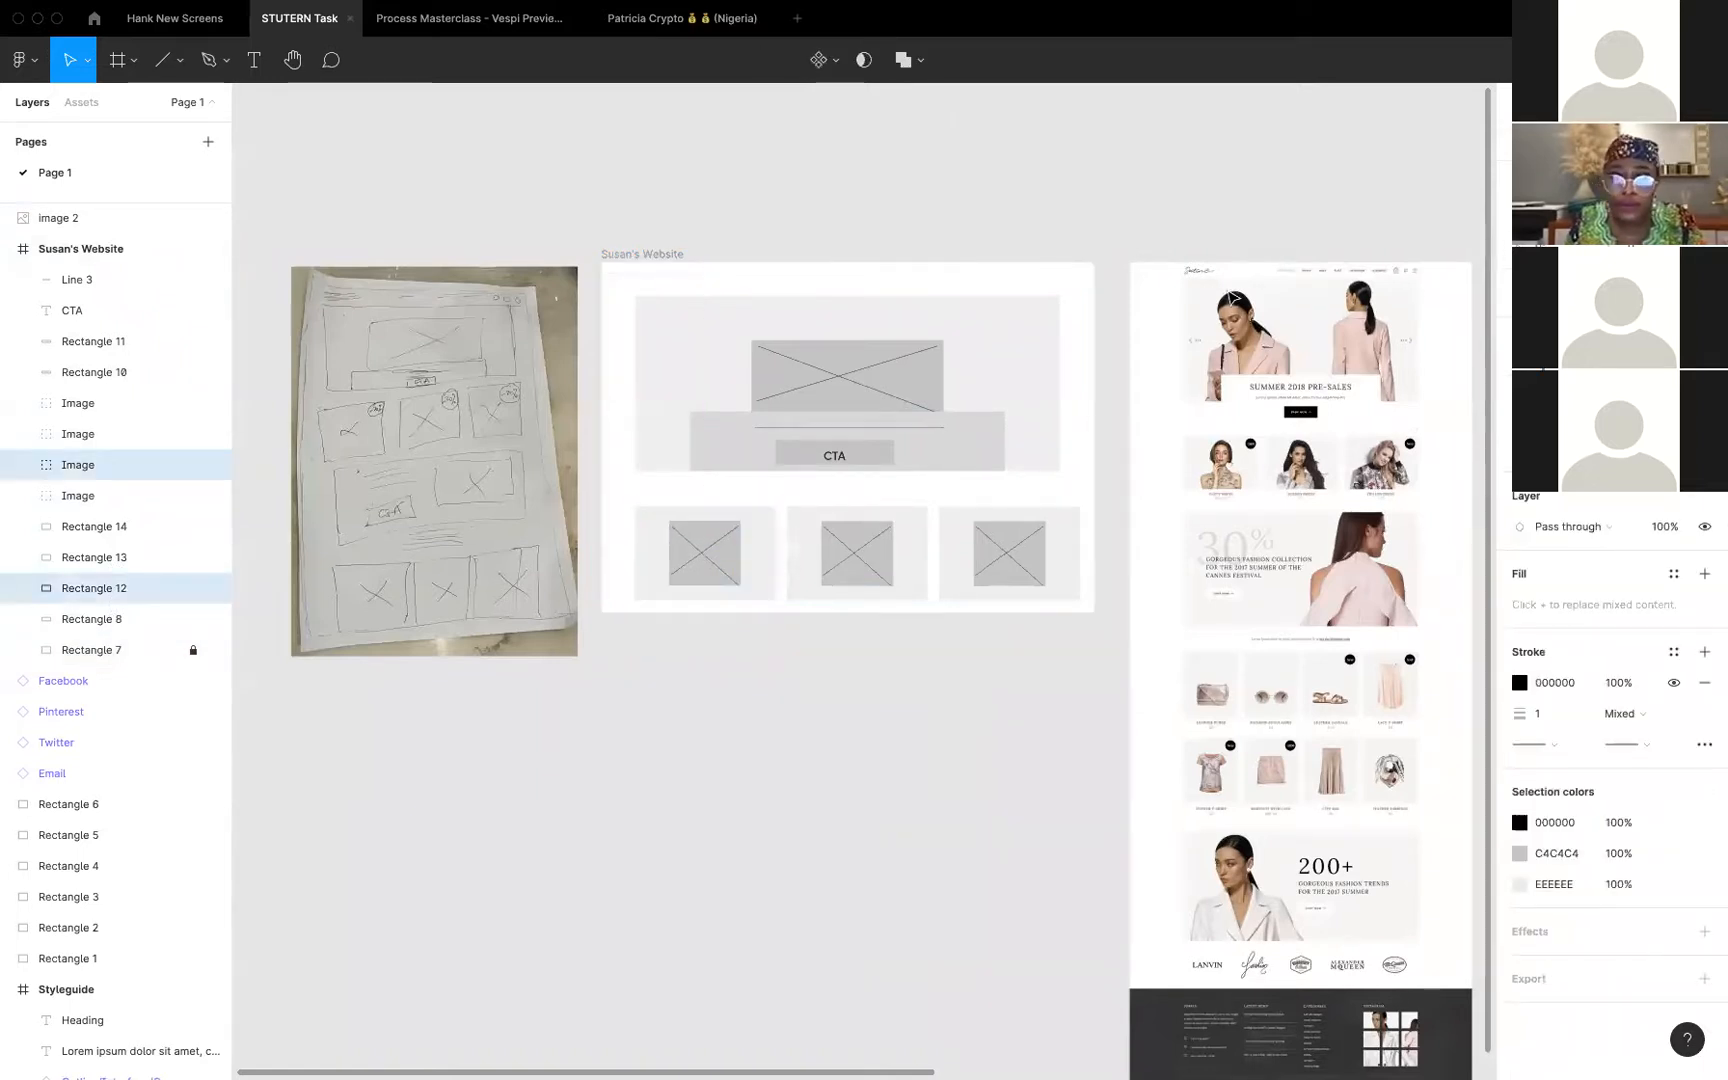
left_click_drag(857, 619, 845, 575)
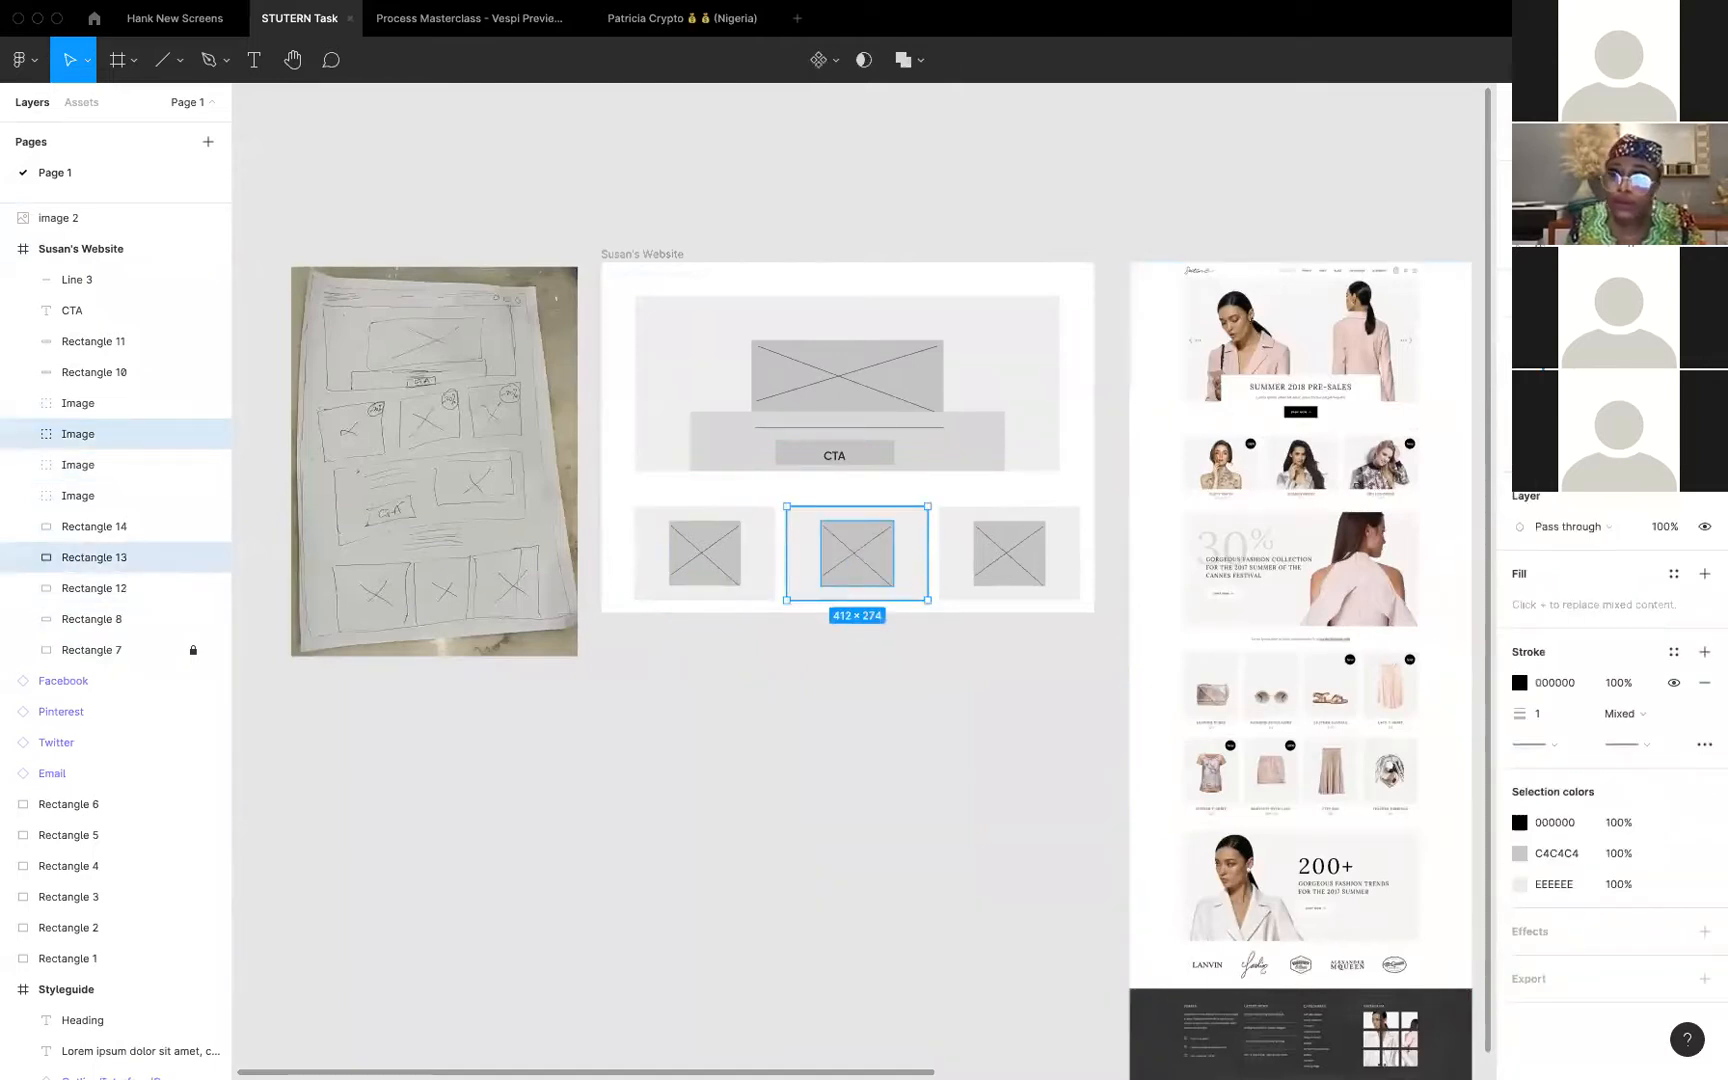
left_click_drag(1018, 652, 1015, 573)
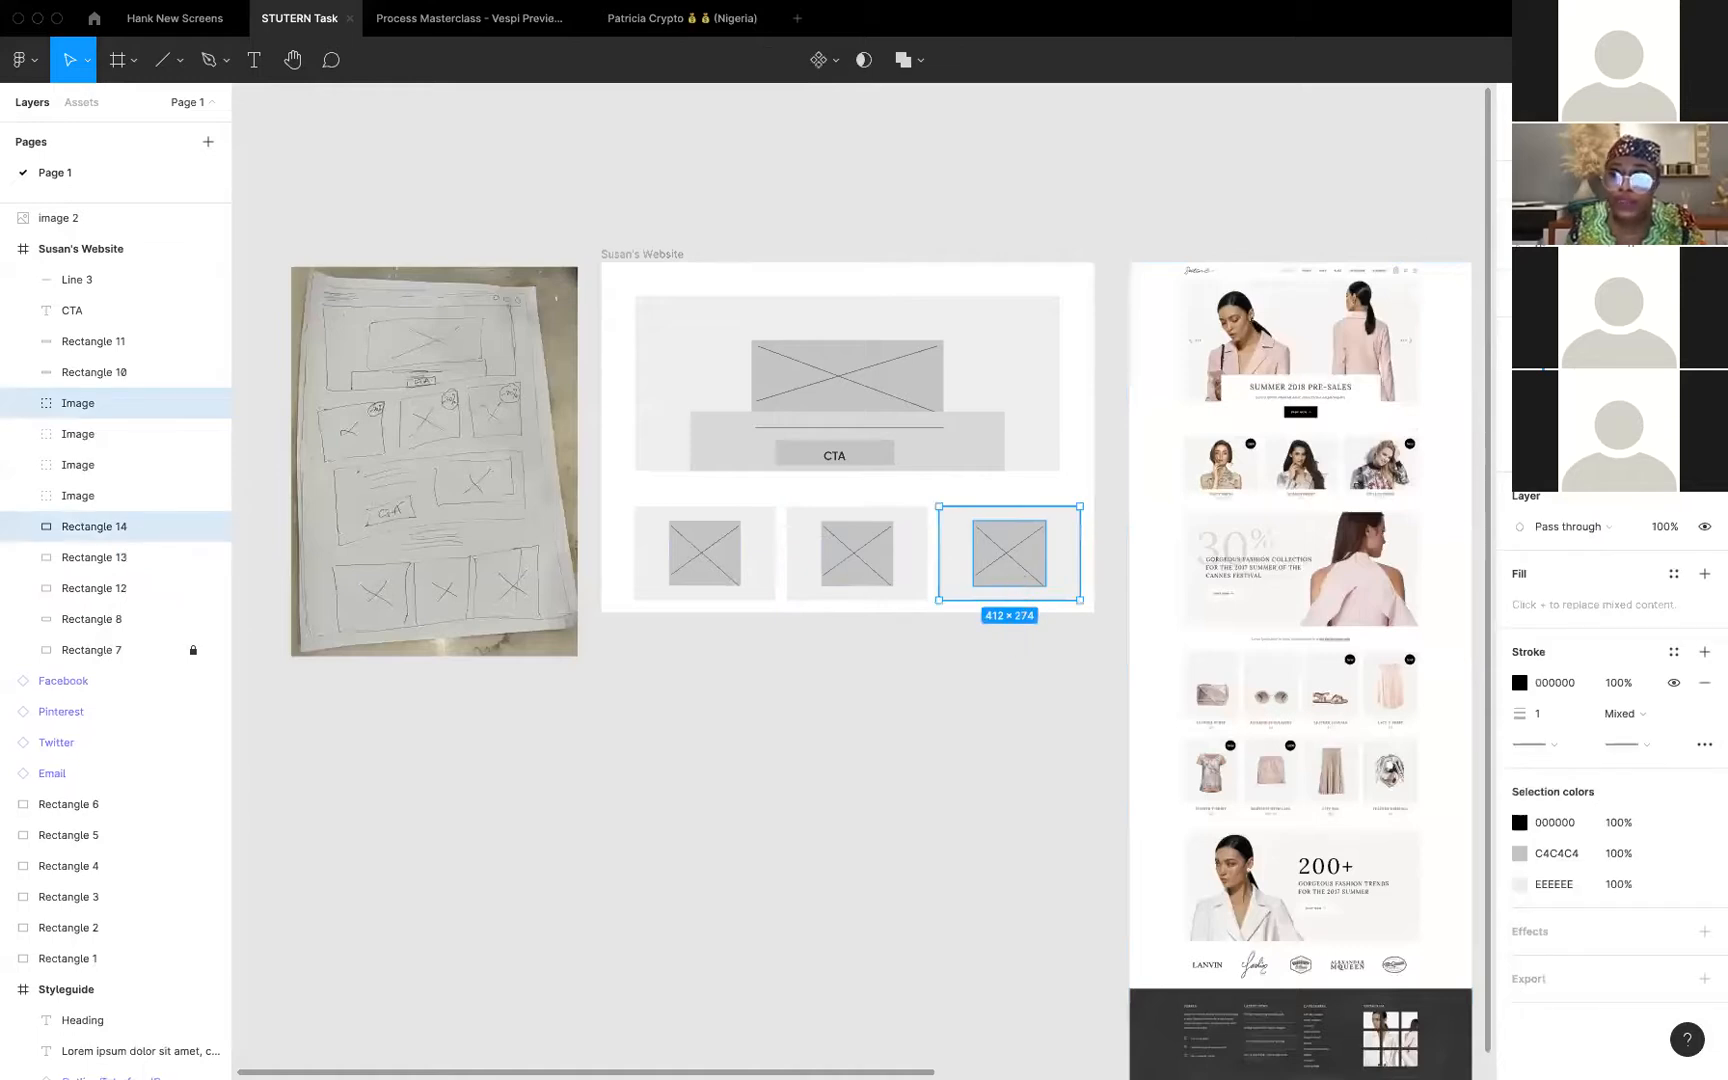
left_click(740, 522)
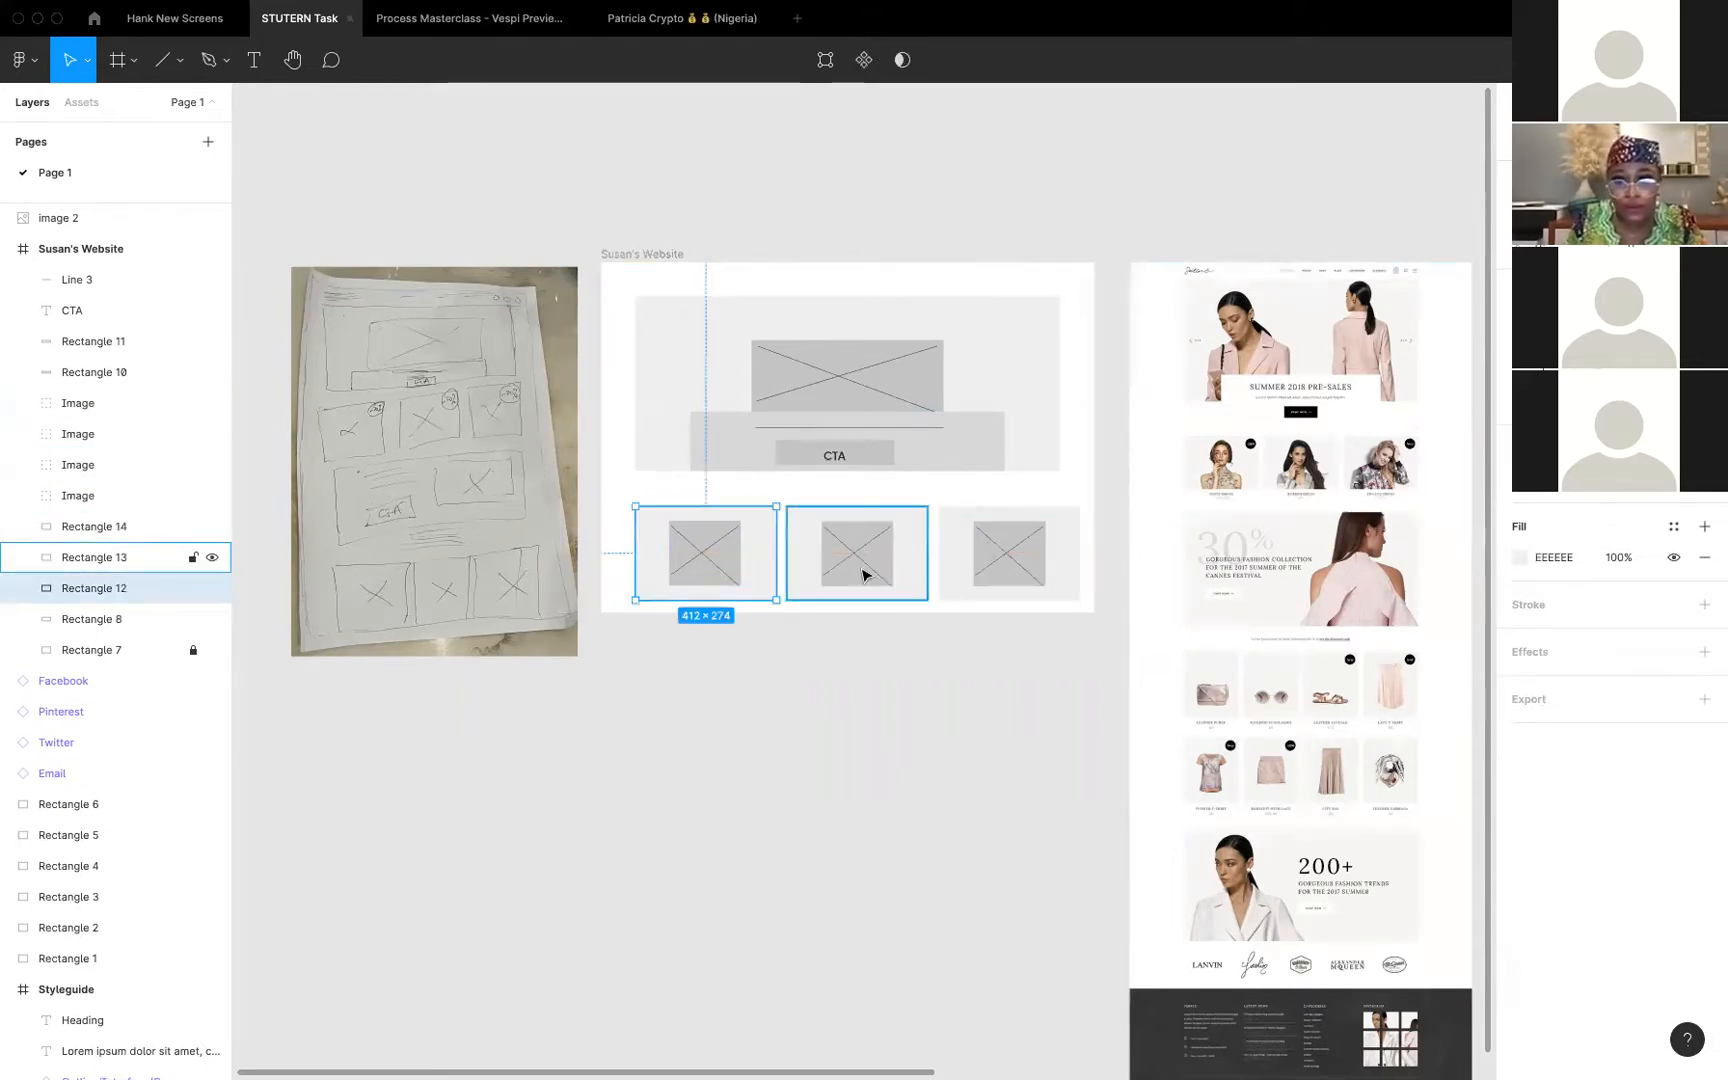
left_click_drag(748, 632, 728, 566)
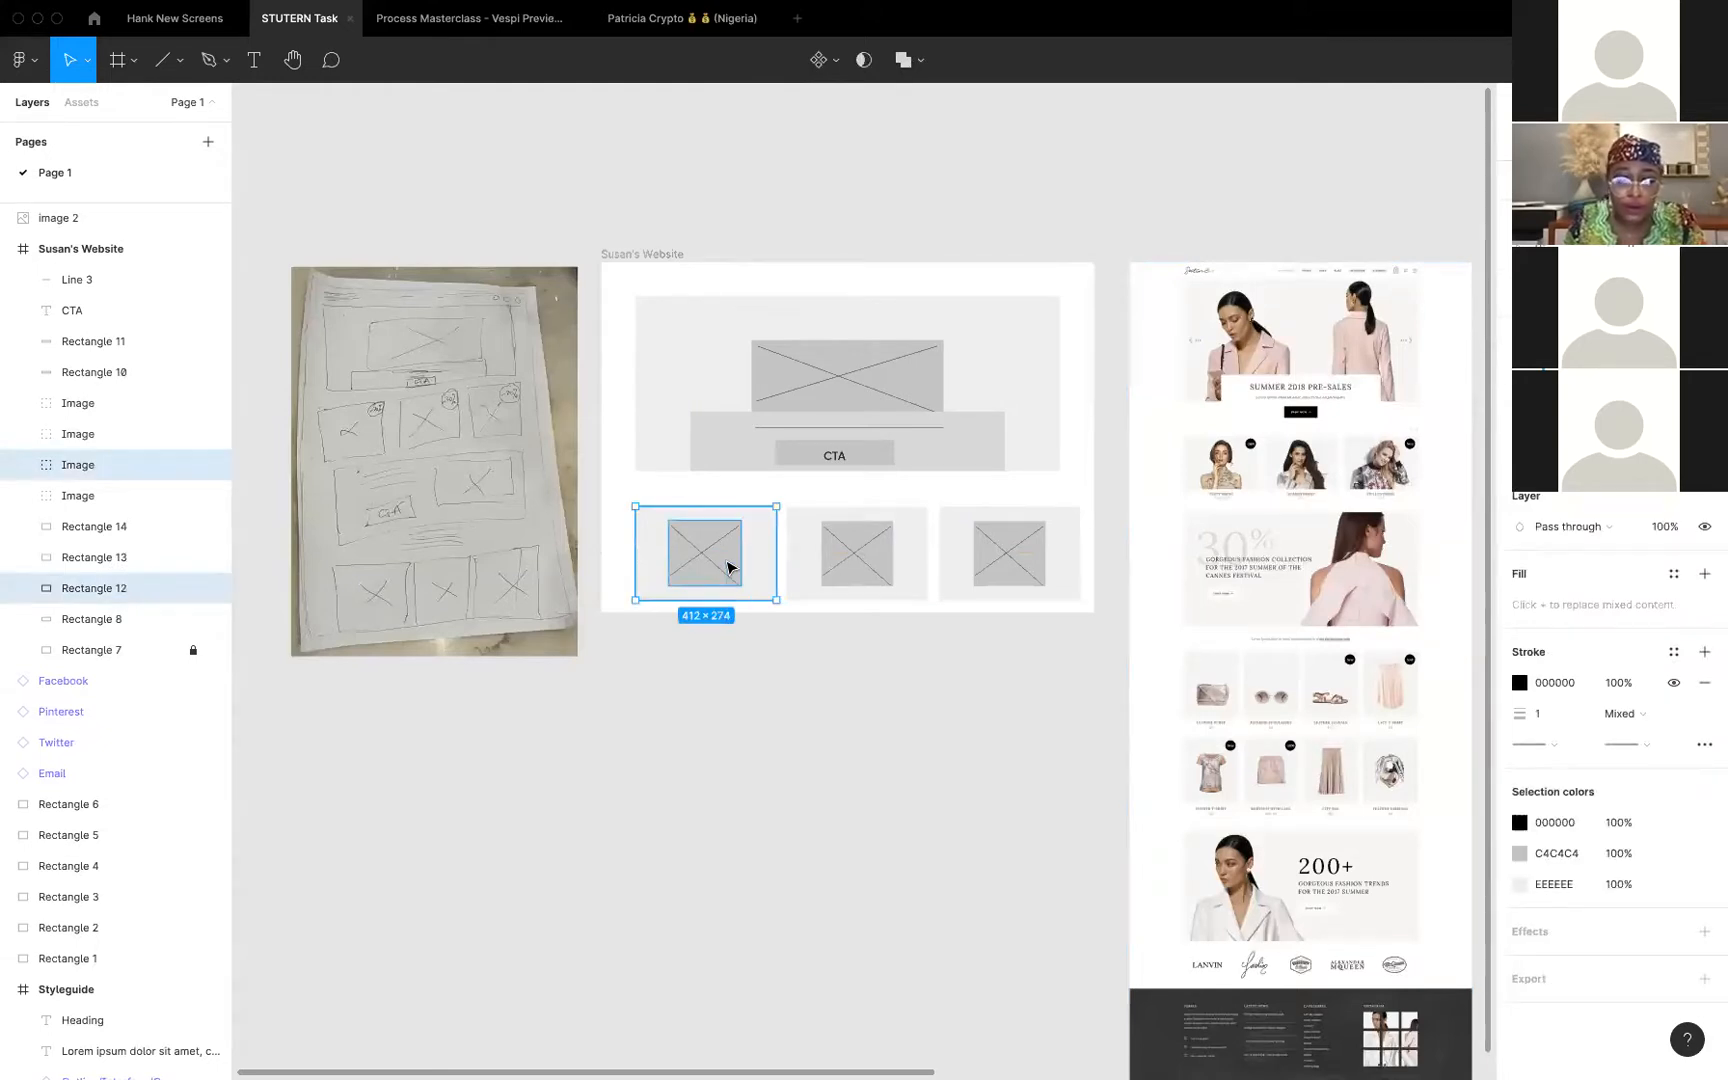
key("super+g")
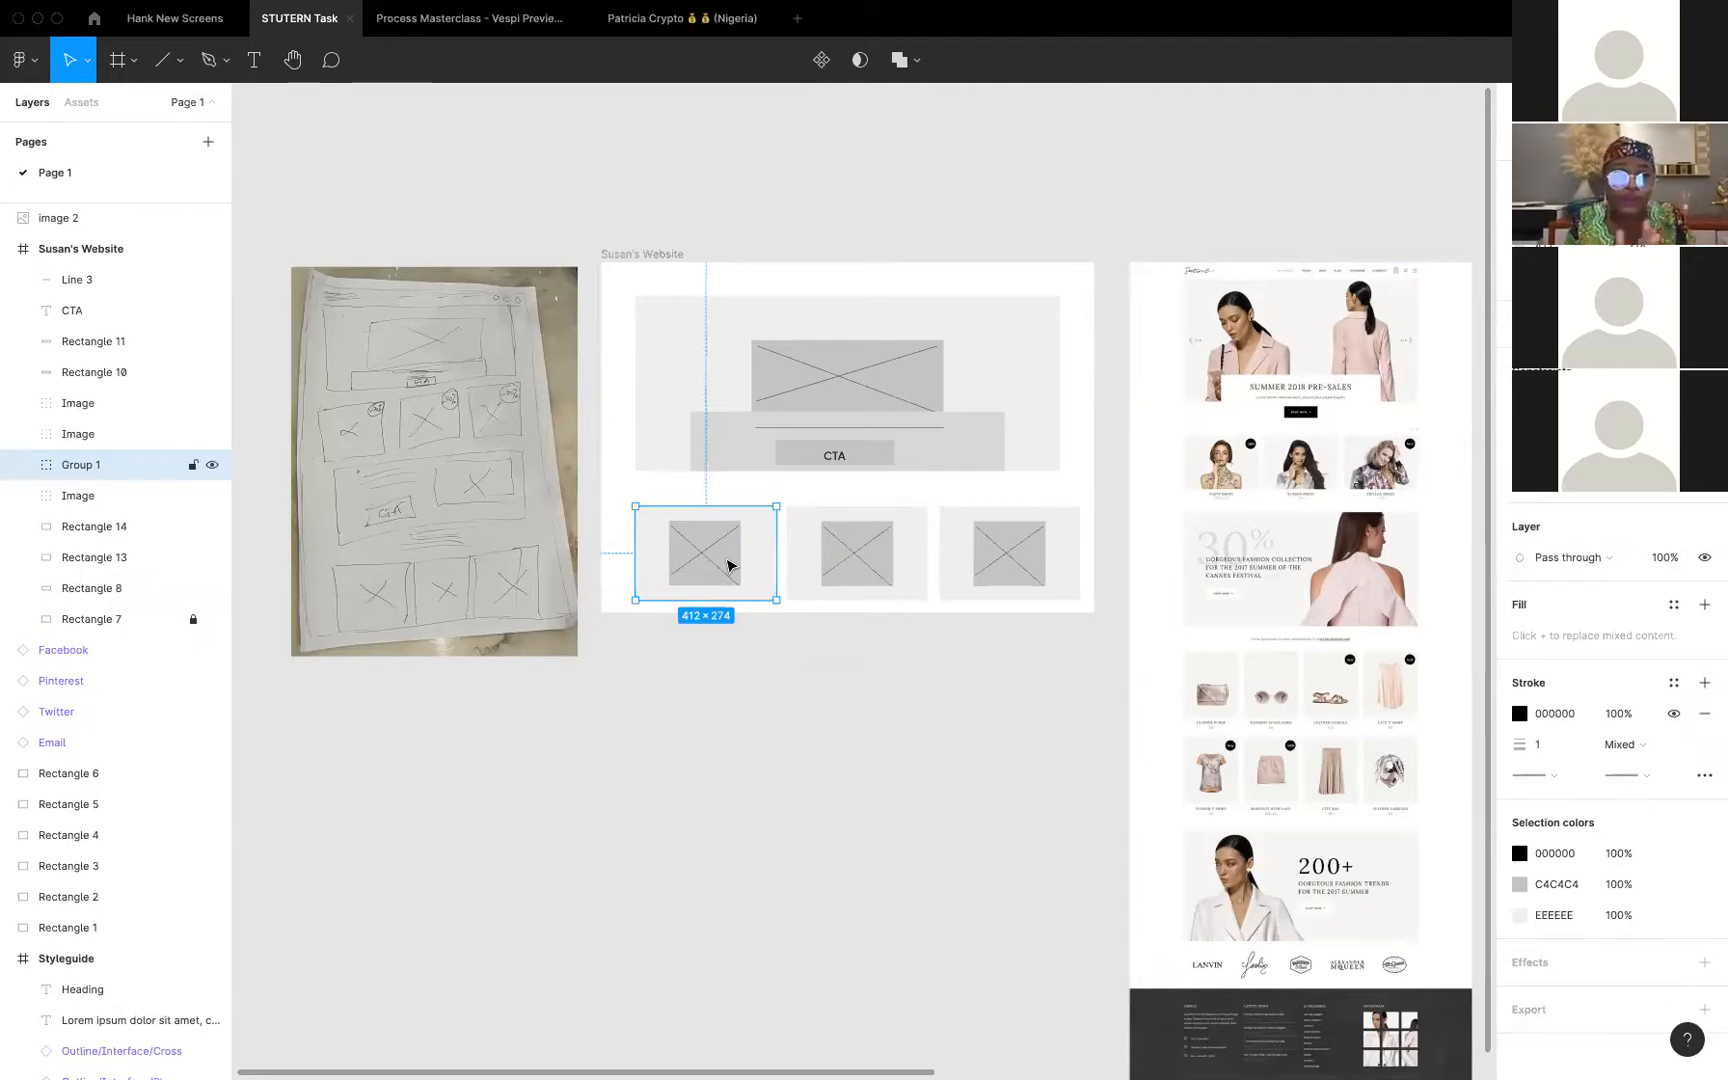
Measure the distances from the hero banner's background rectangle to the edges of the website frame
left_click(655, 370)
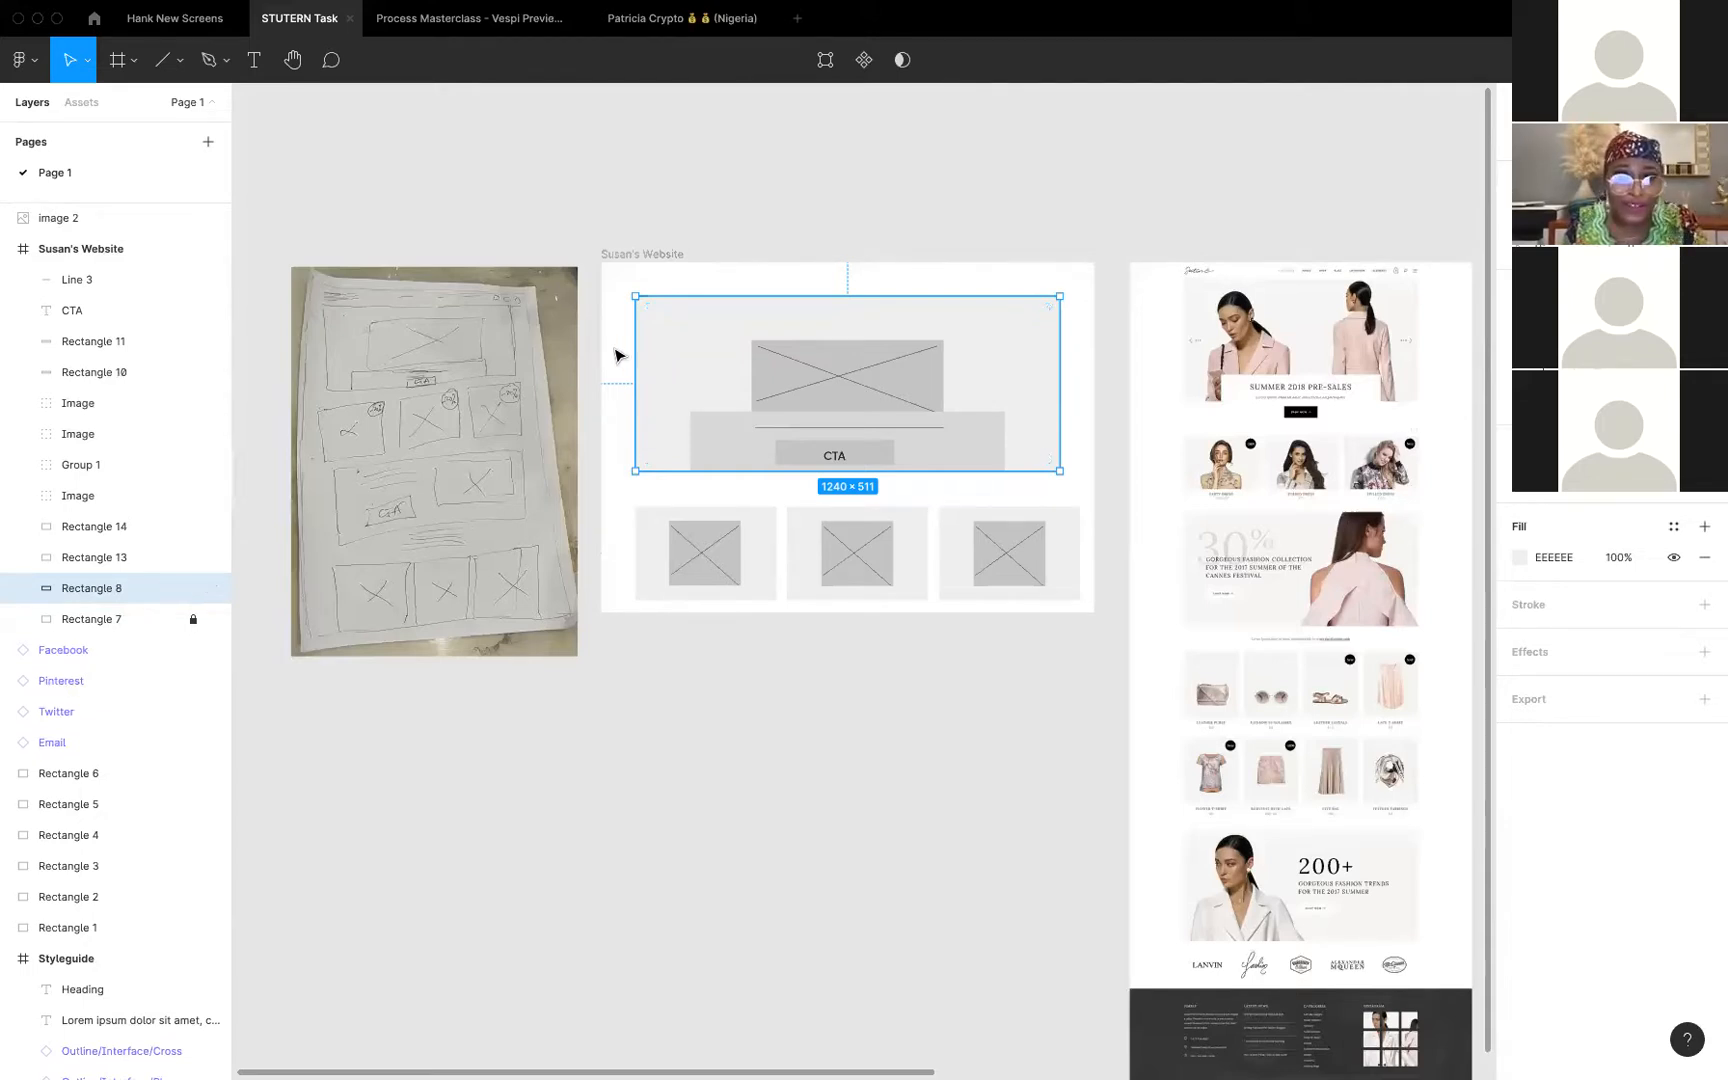
key("alt")
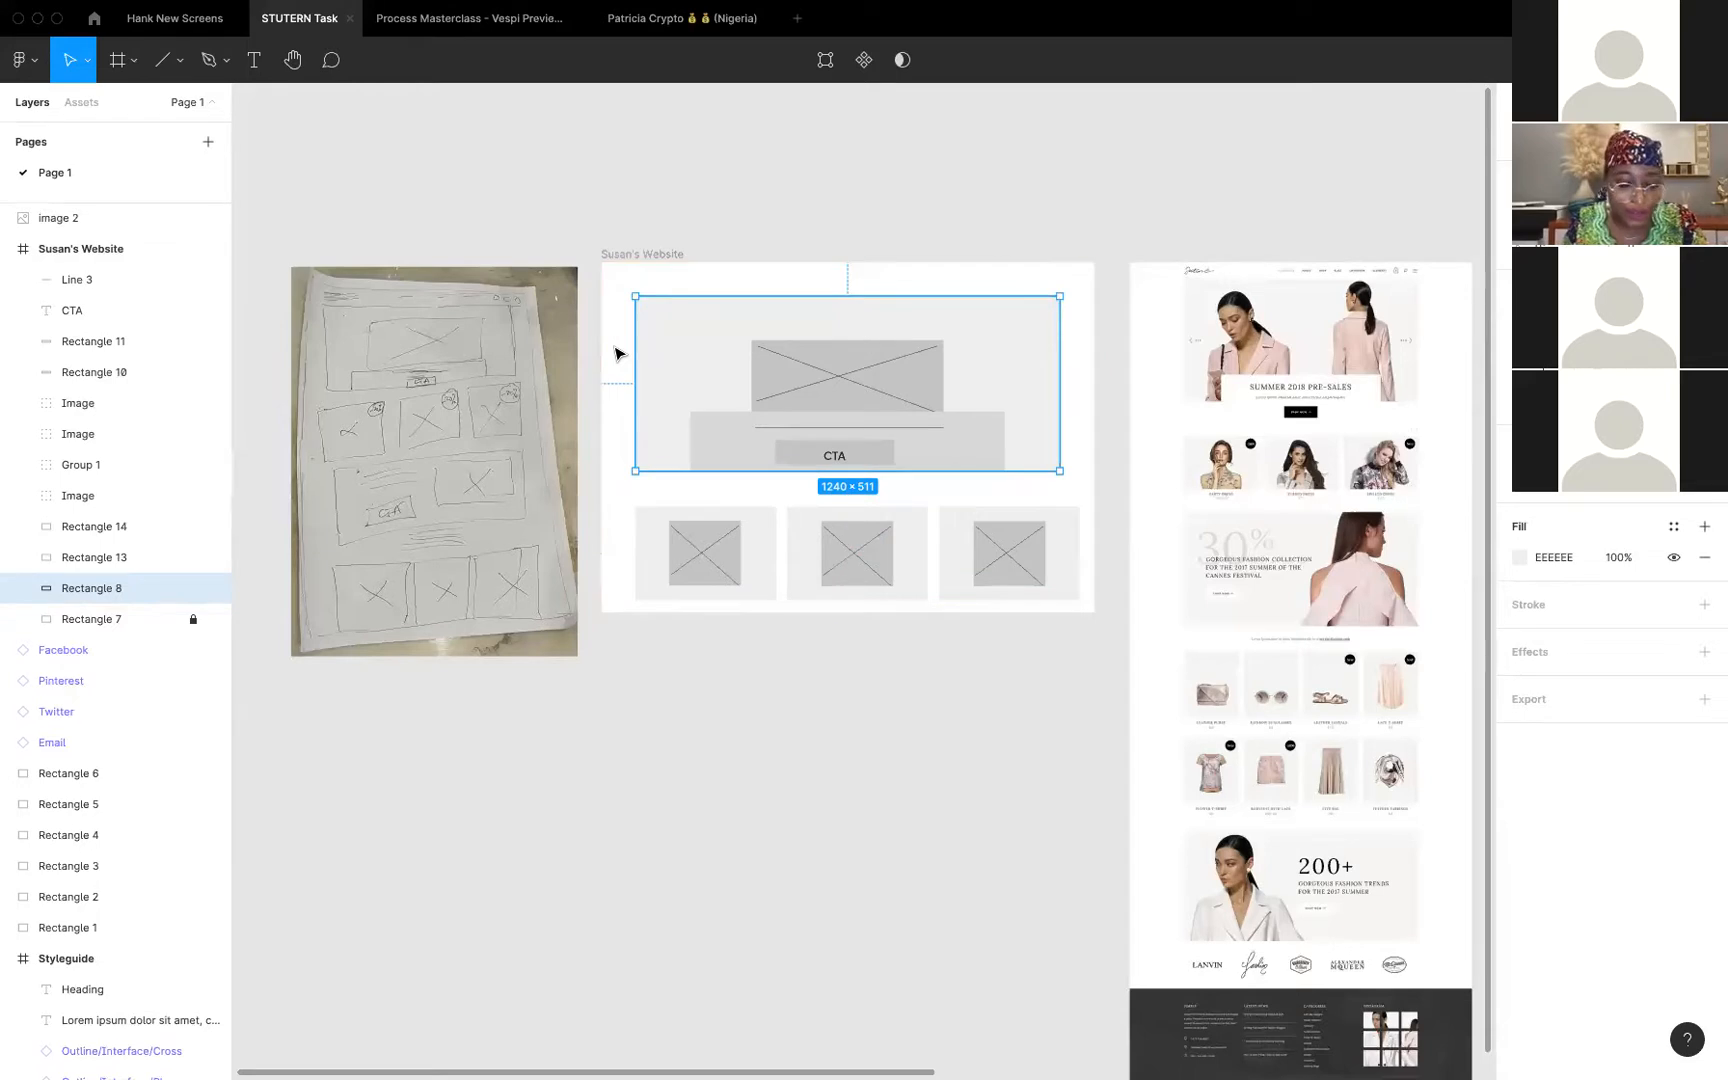
key("alt")
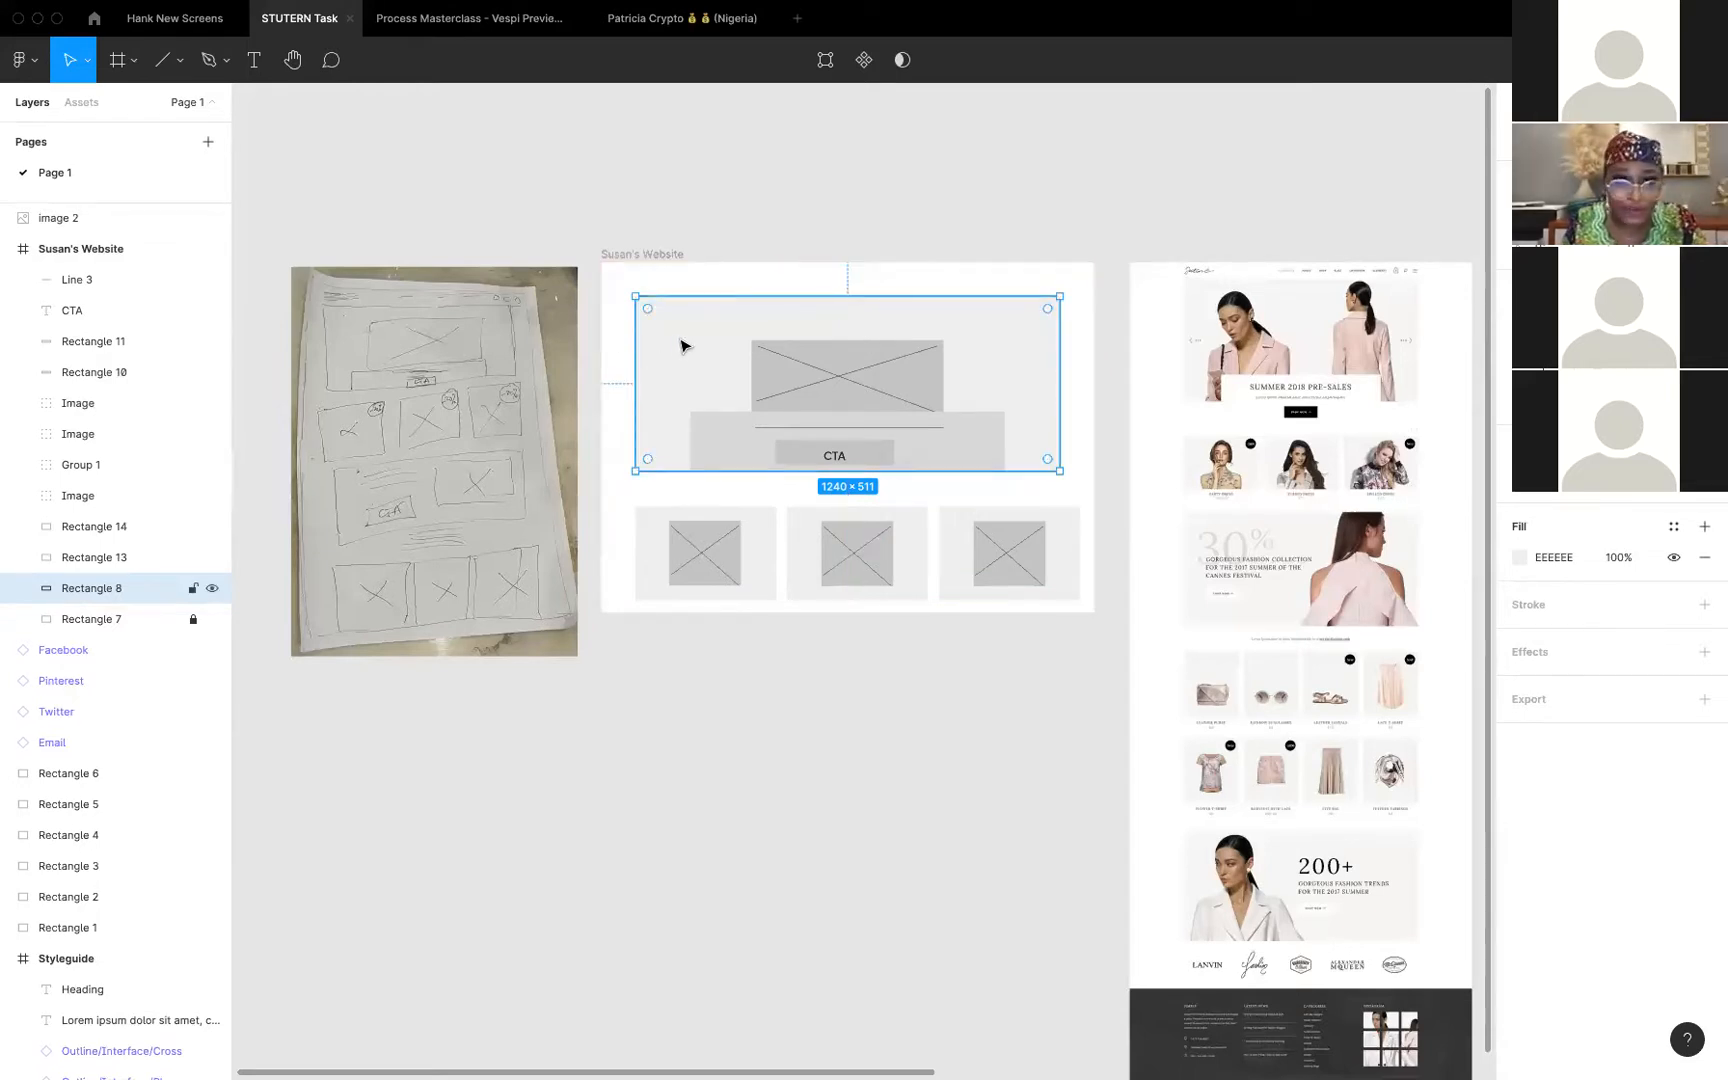
key("alt")
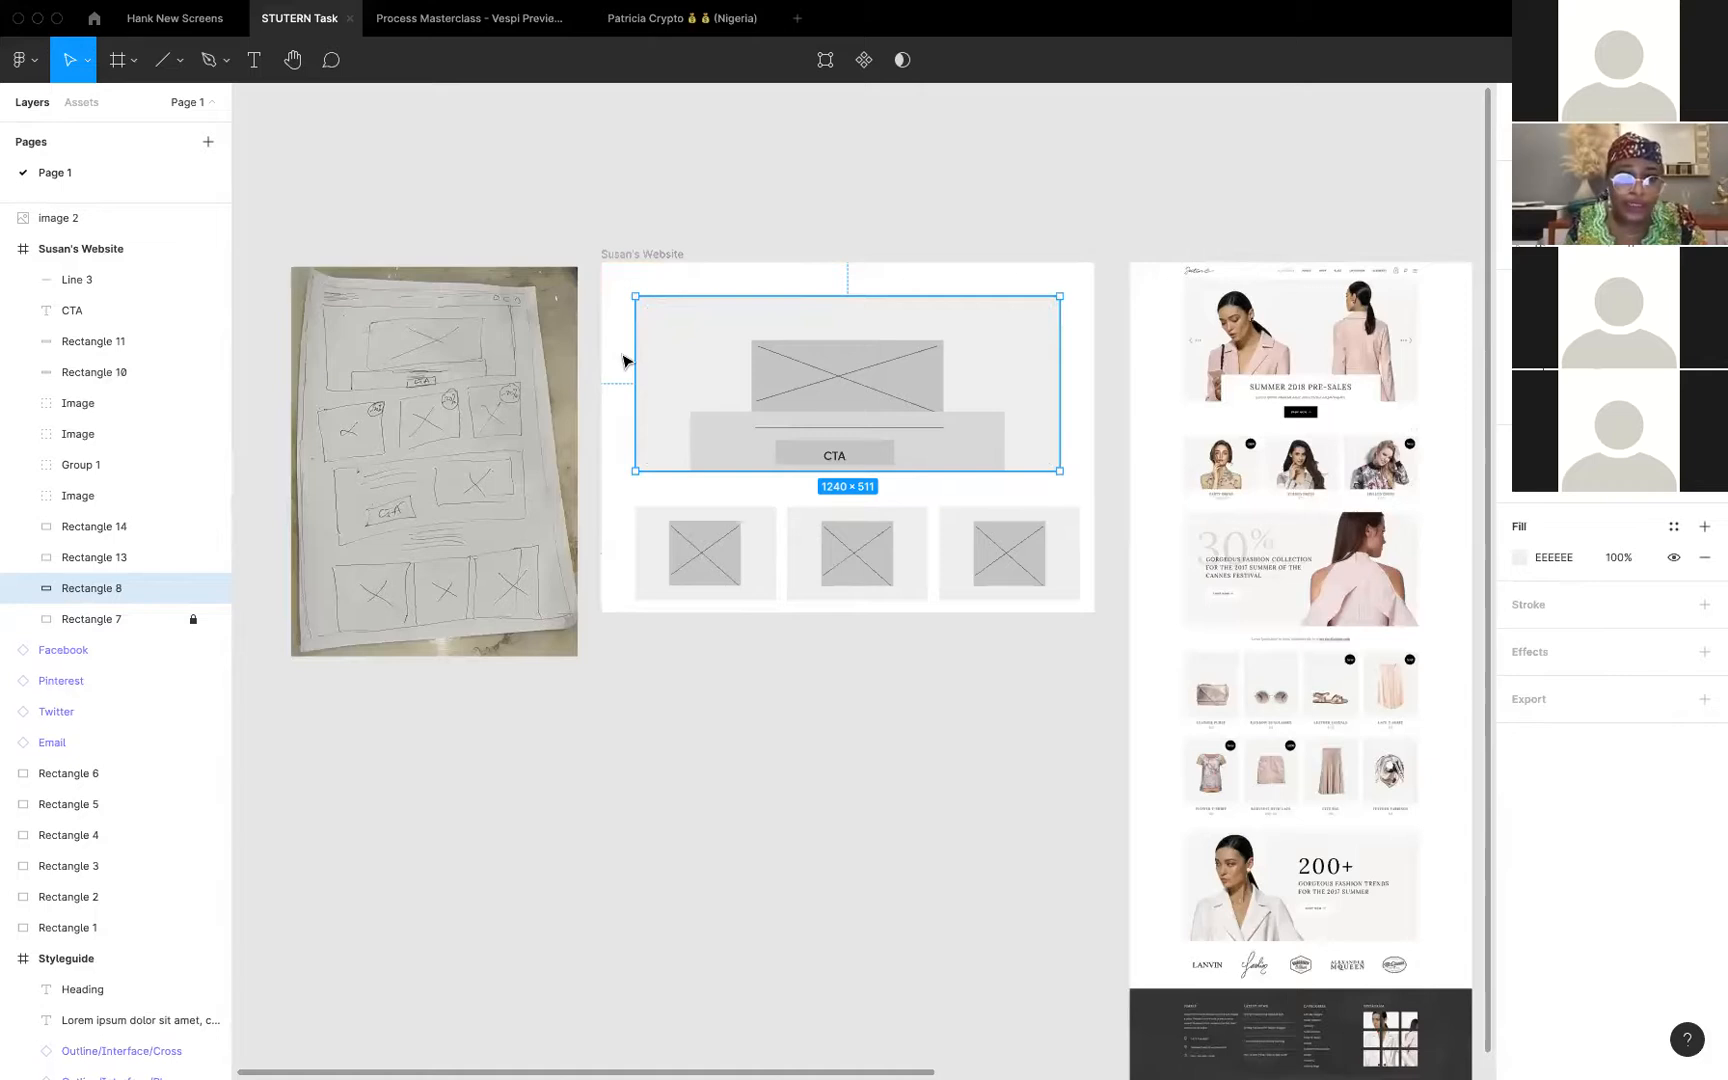
key("alt")
key("alt")
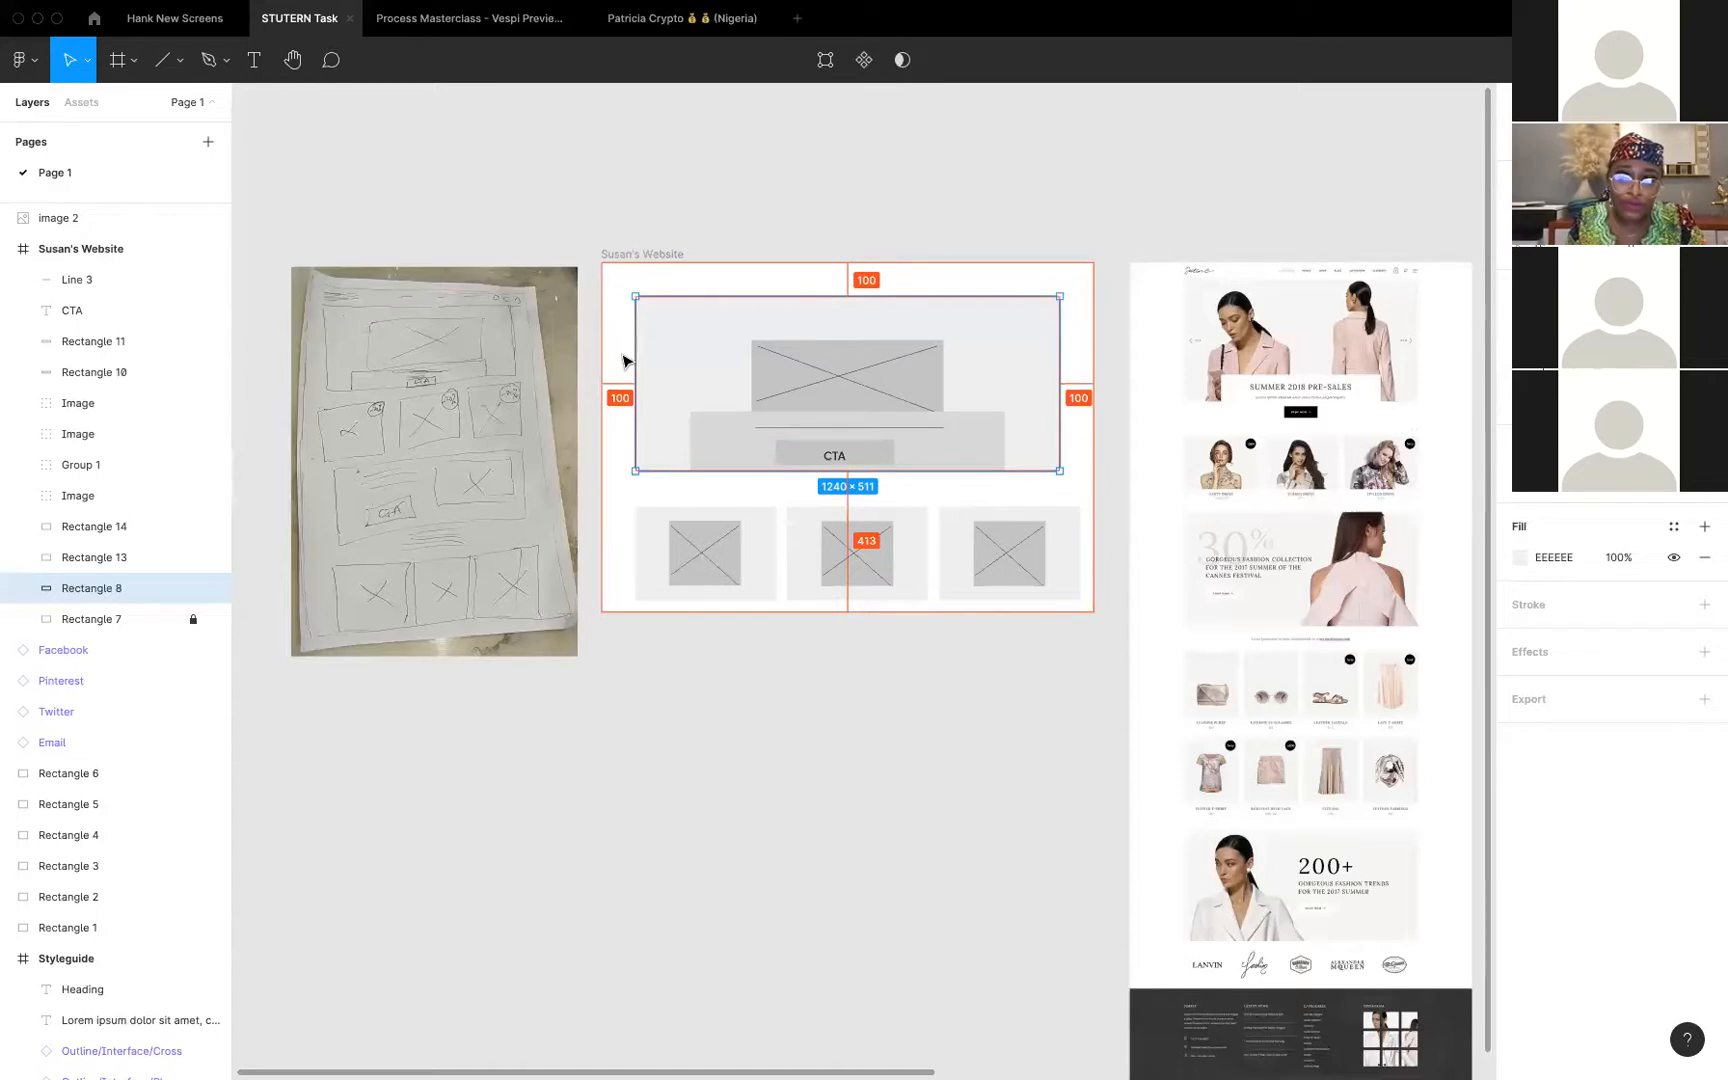
Group the second card's background with its image placeholder, and group the third card's background and placeholder the same way
left_click(667, 528)
key("alt")
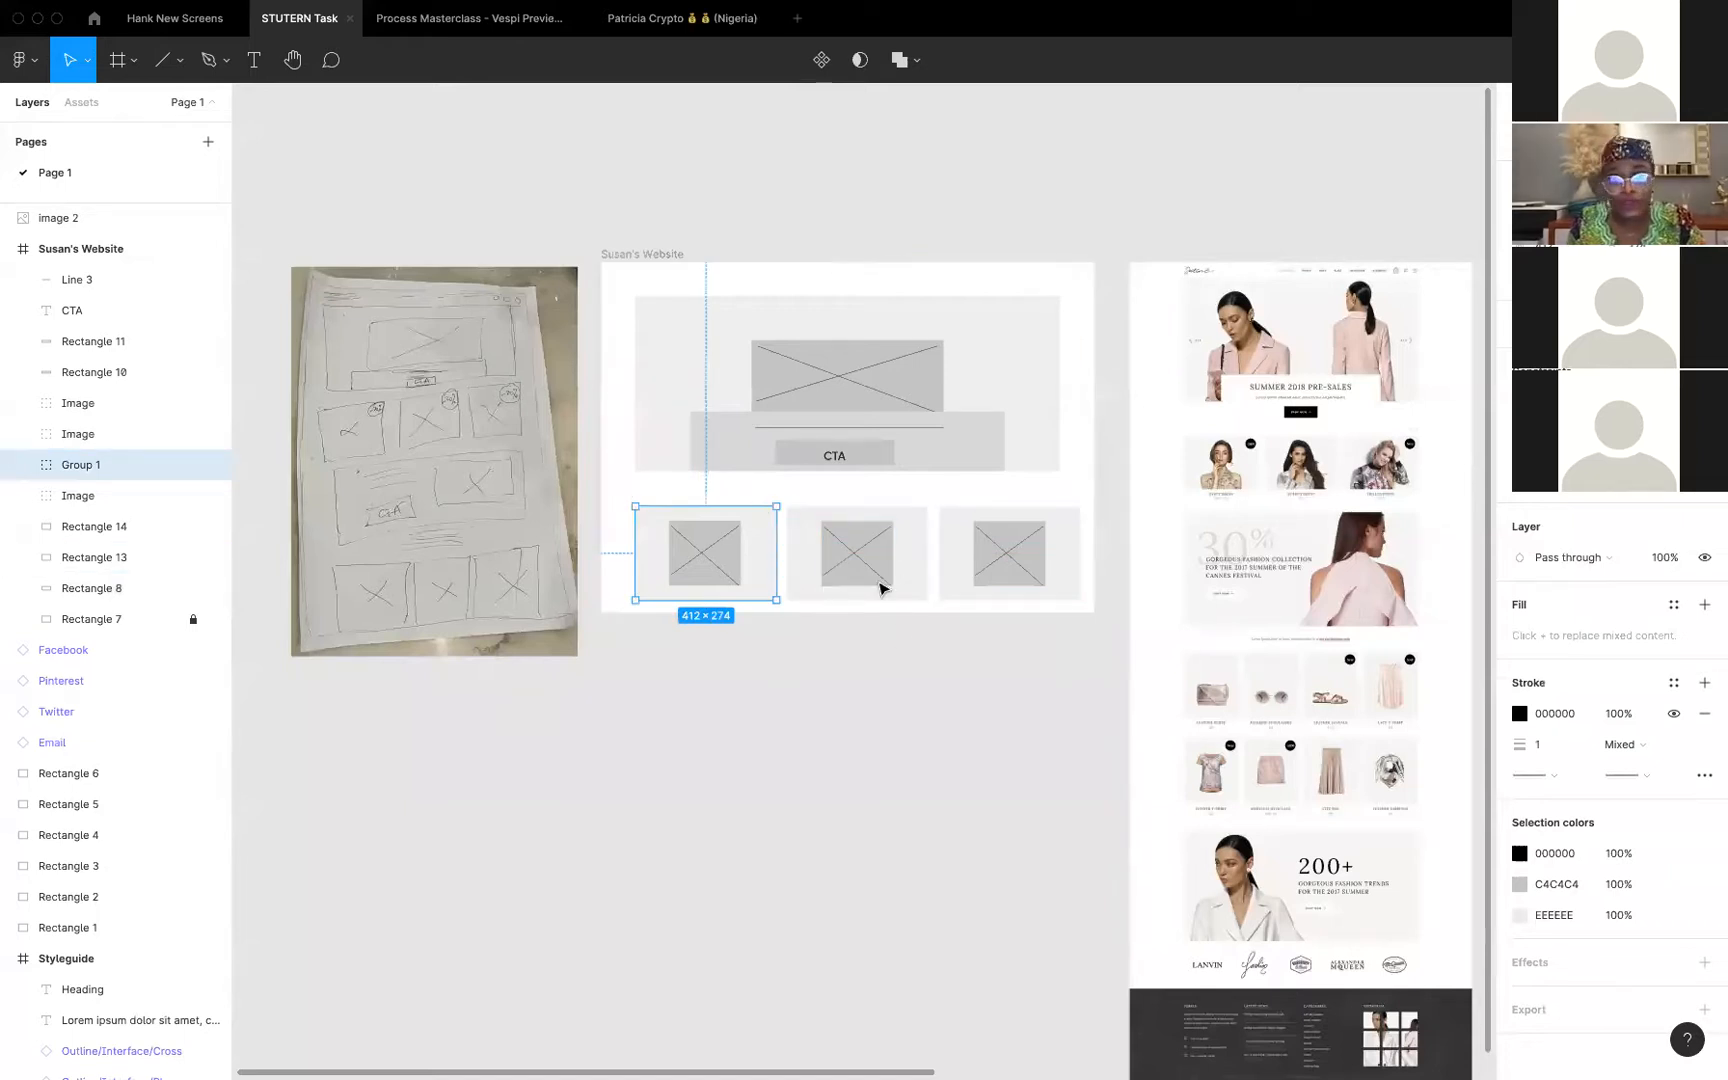
left_click(864, 552)
key("ctrl+g")
left_click(1050, 645)
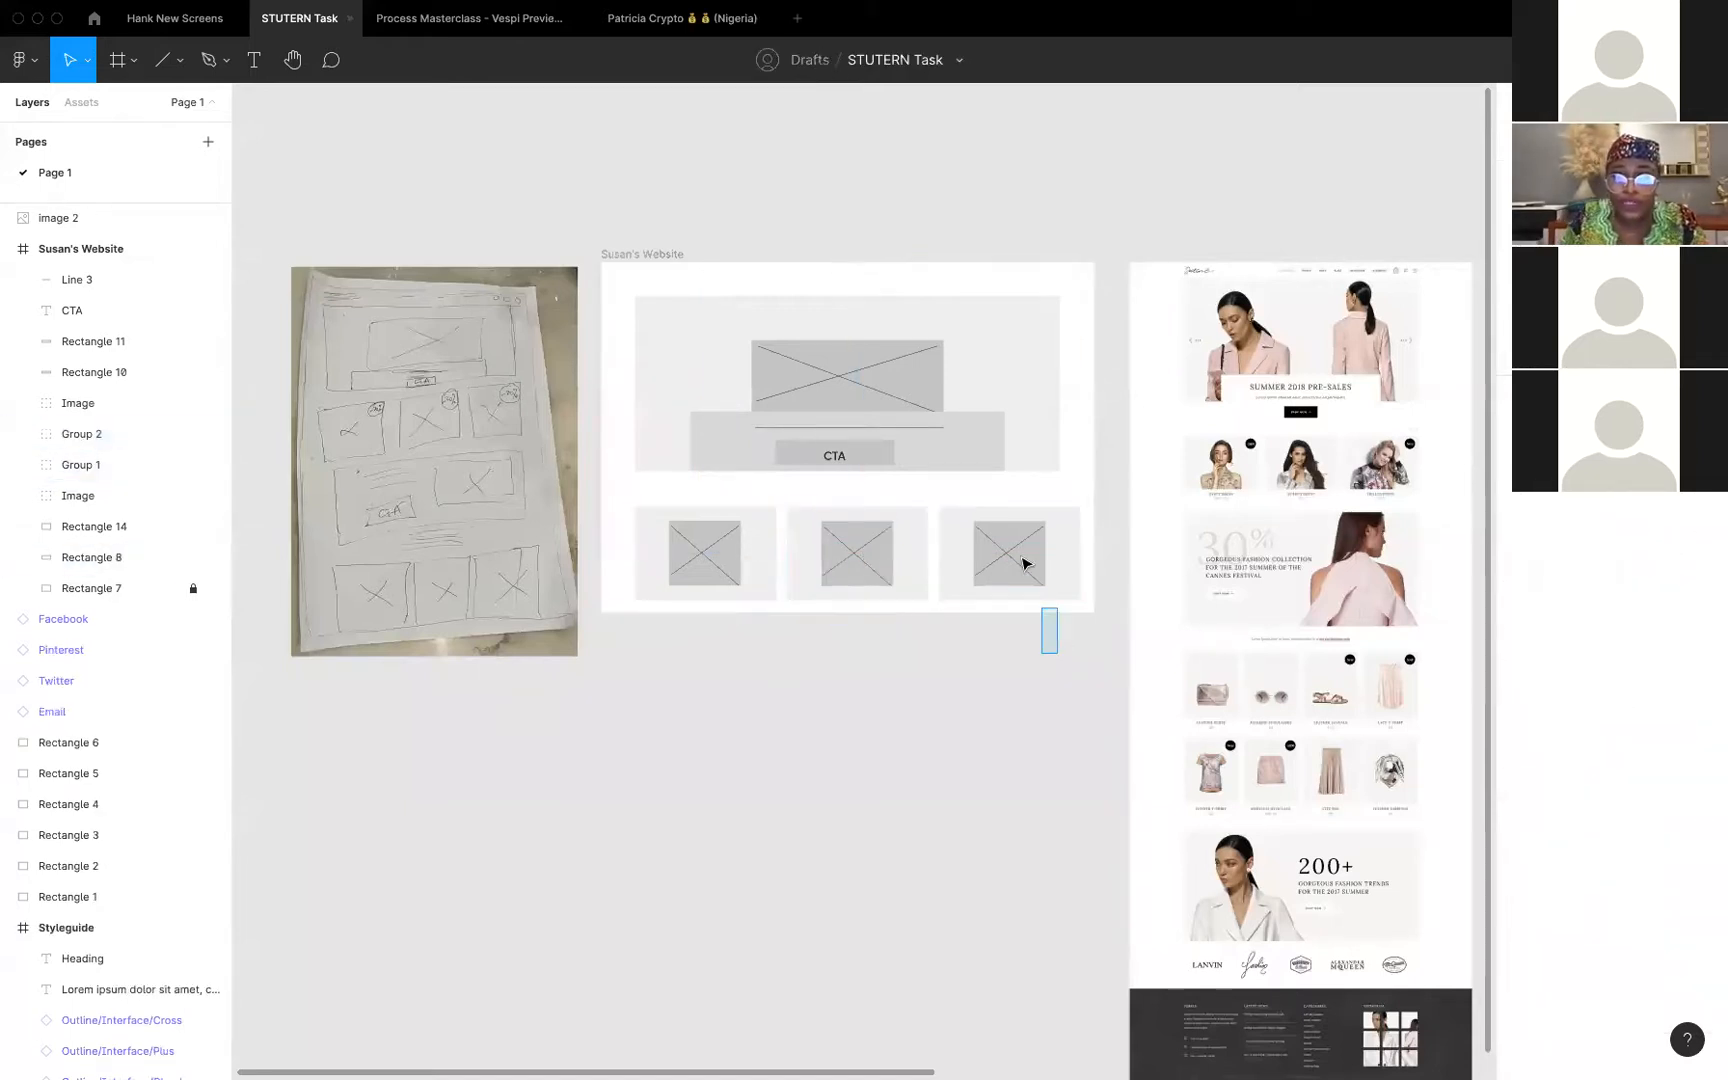
left_click(1022, 562)
key("ctrl+g")
Move the third card in line with the banner's right edge and narrow the second card to about 358 × 274
left_click(680, 575)
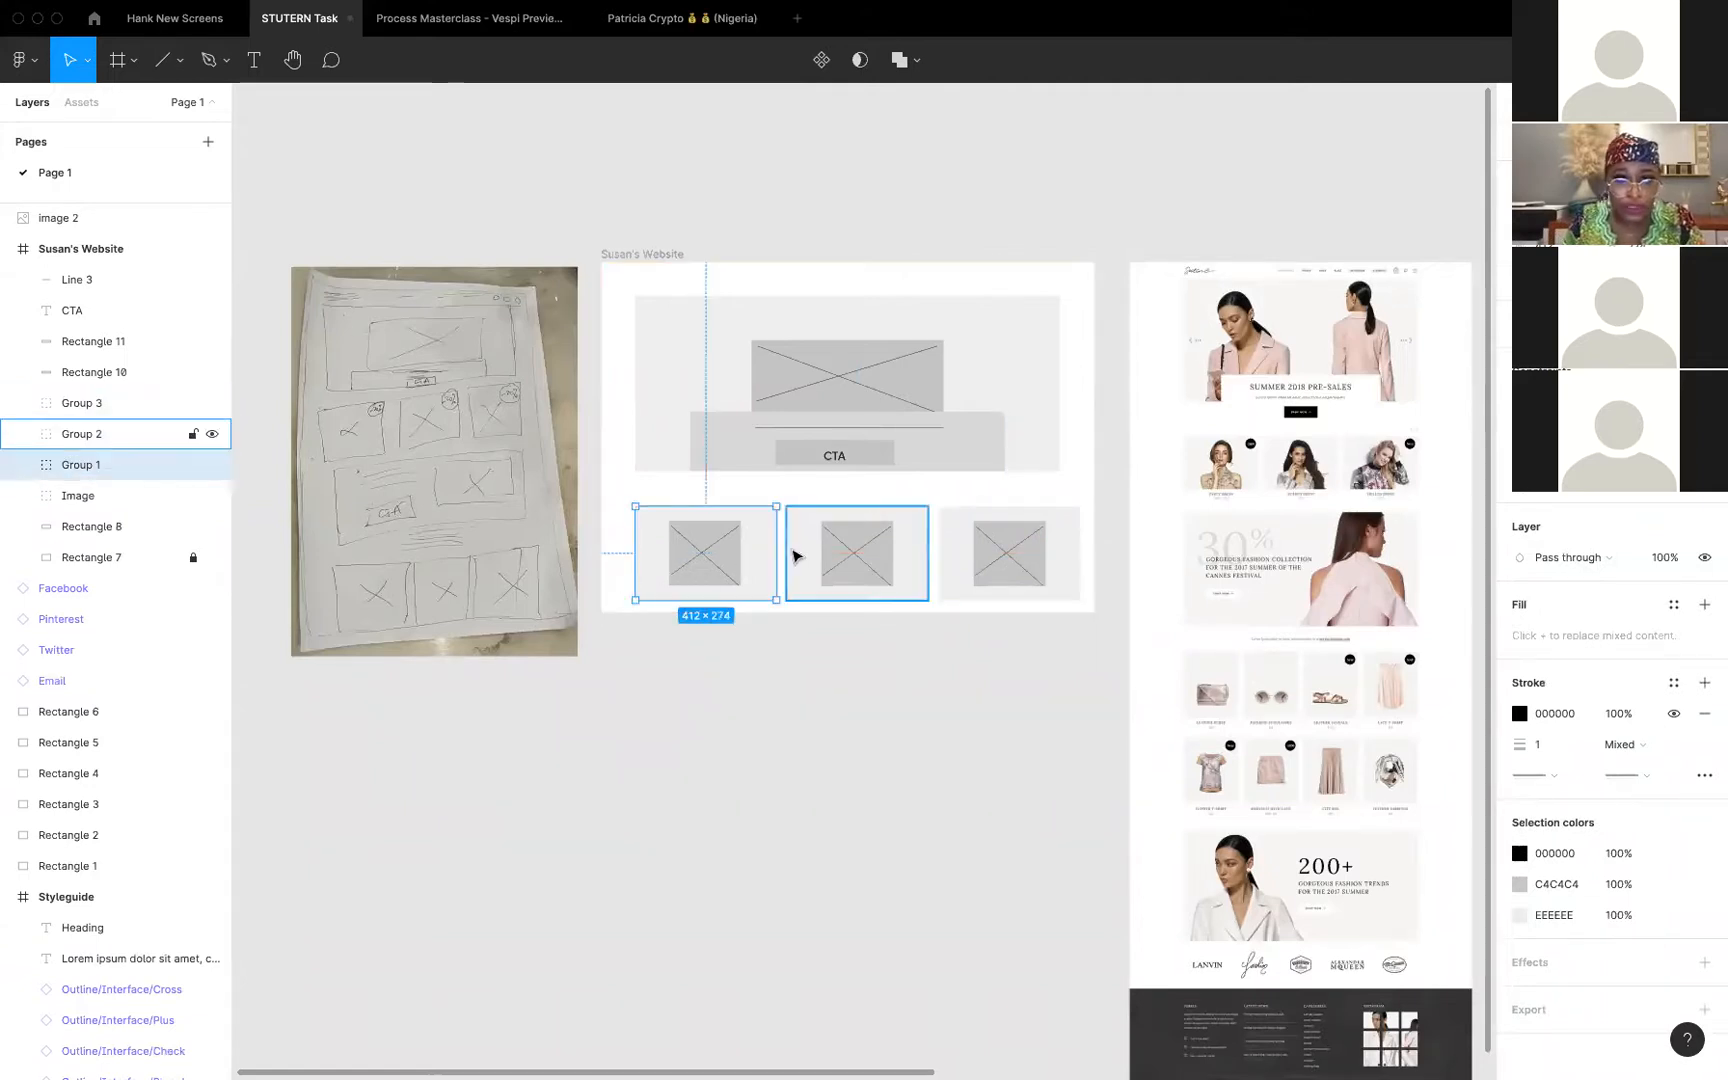
left_click(1015, 559)
left_click_drag(1042, 561, 909, 547)
left_click(889, 553)
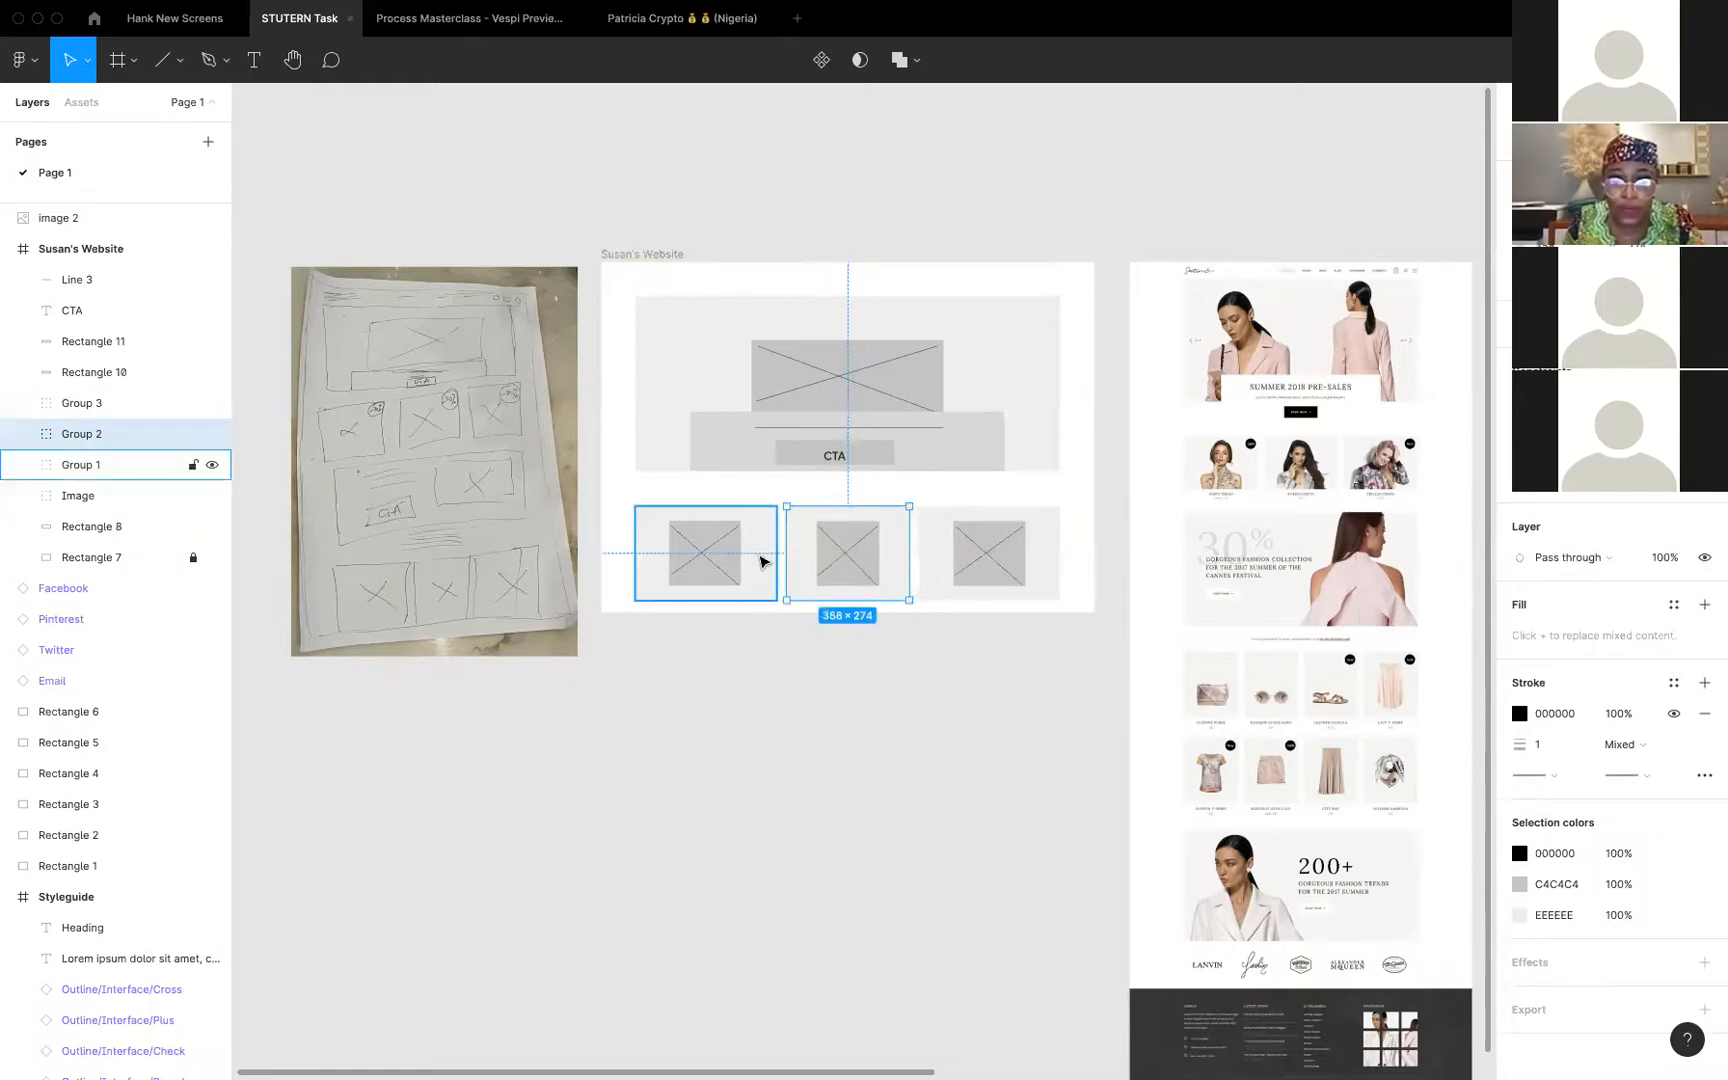
Narrow the first card group to about 318 × 274, keeping its left edge in line with the banner
left_click(759, 553)
left_click_drag(772, 563, 717, 559)
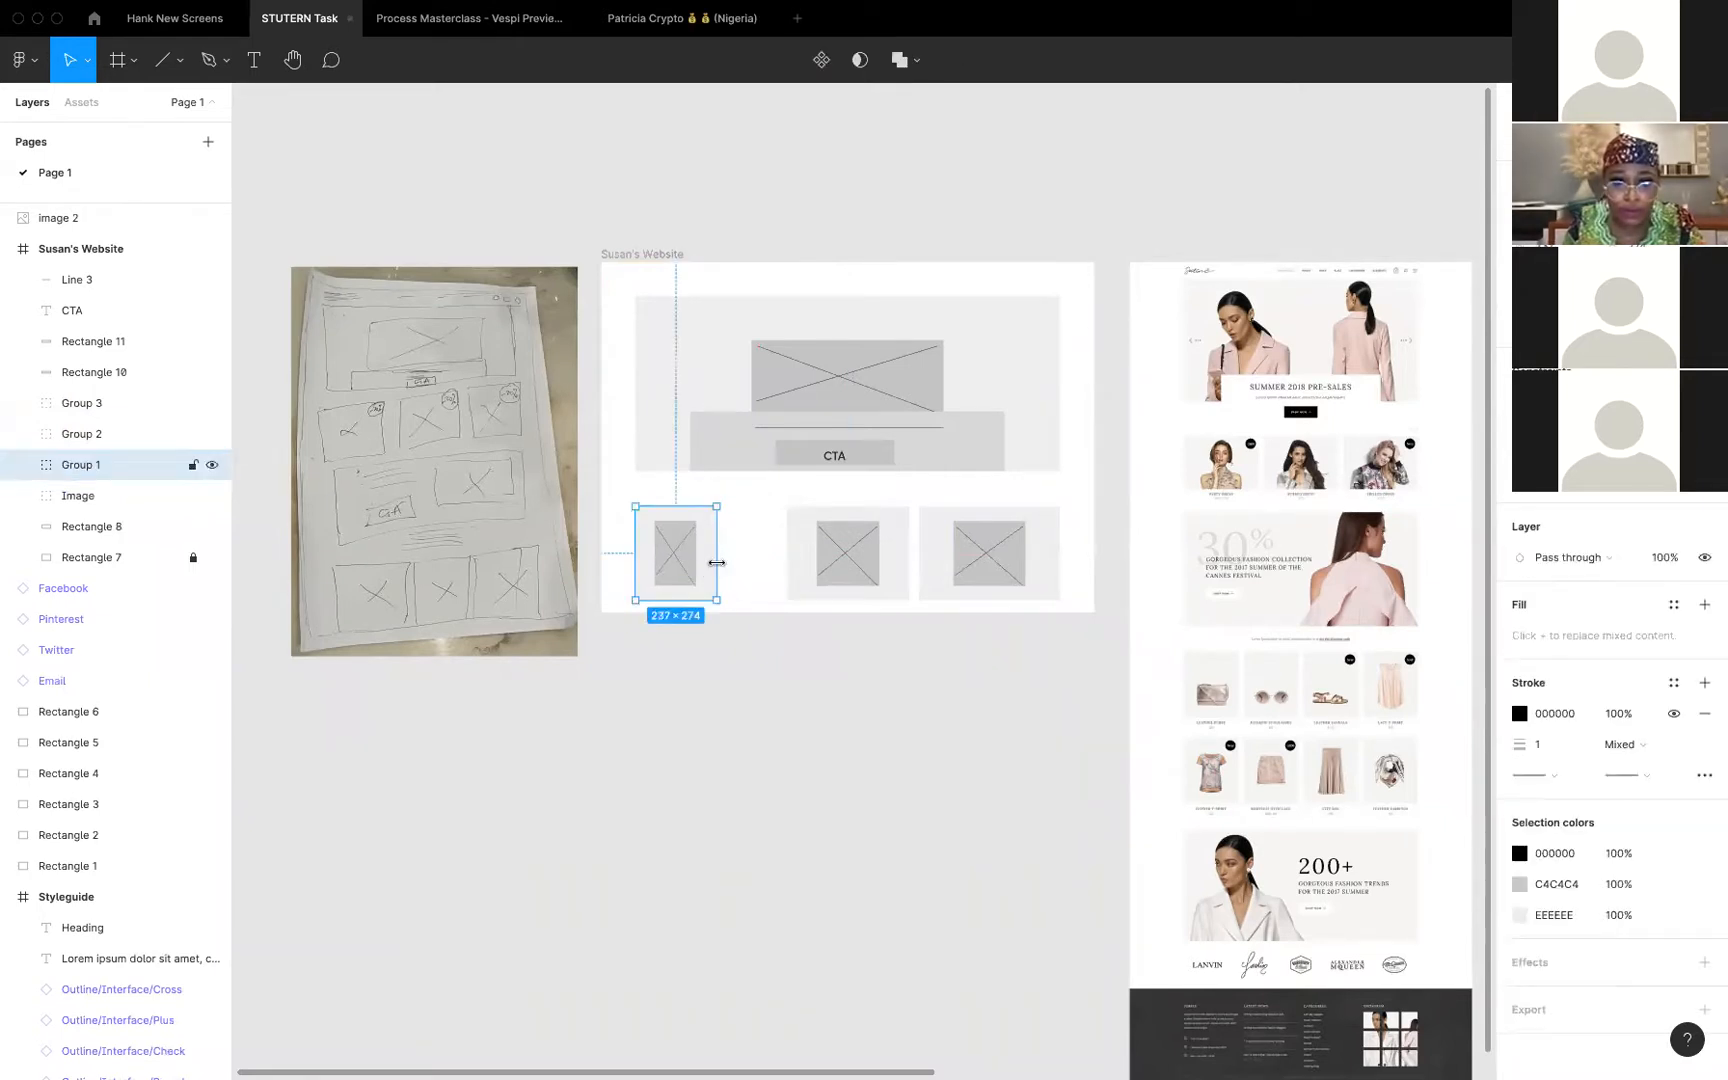
left_click_drag(724, 563, 745, 575)
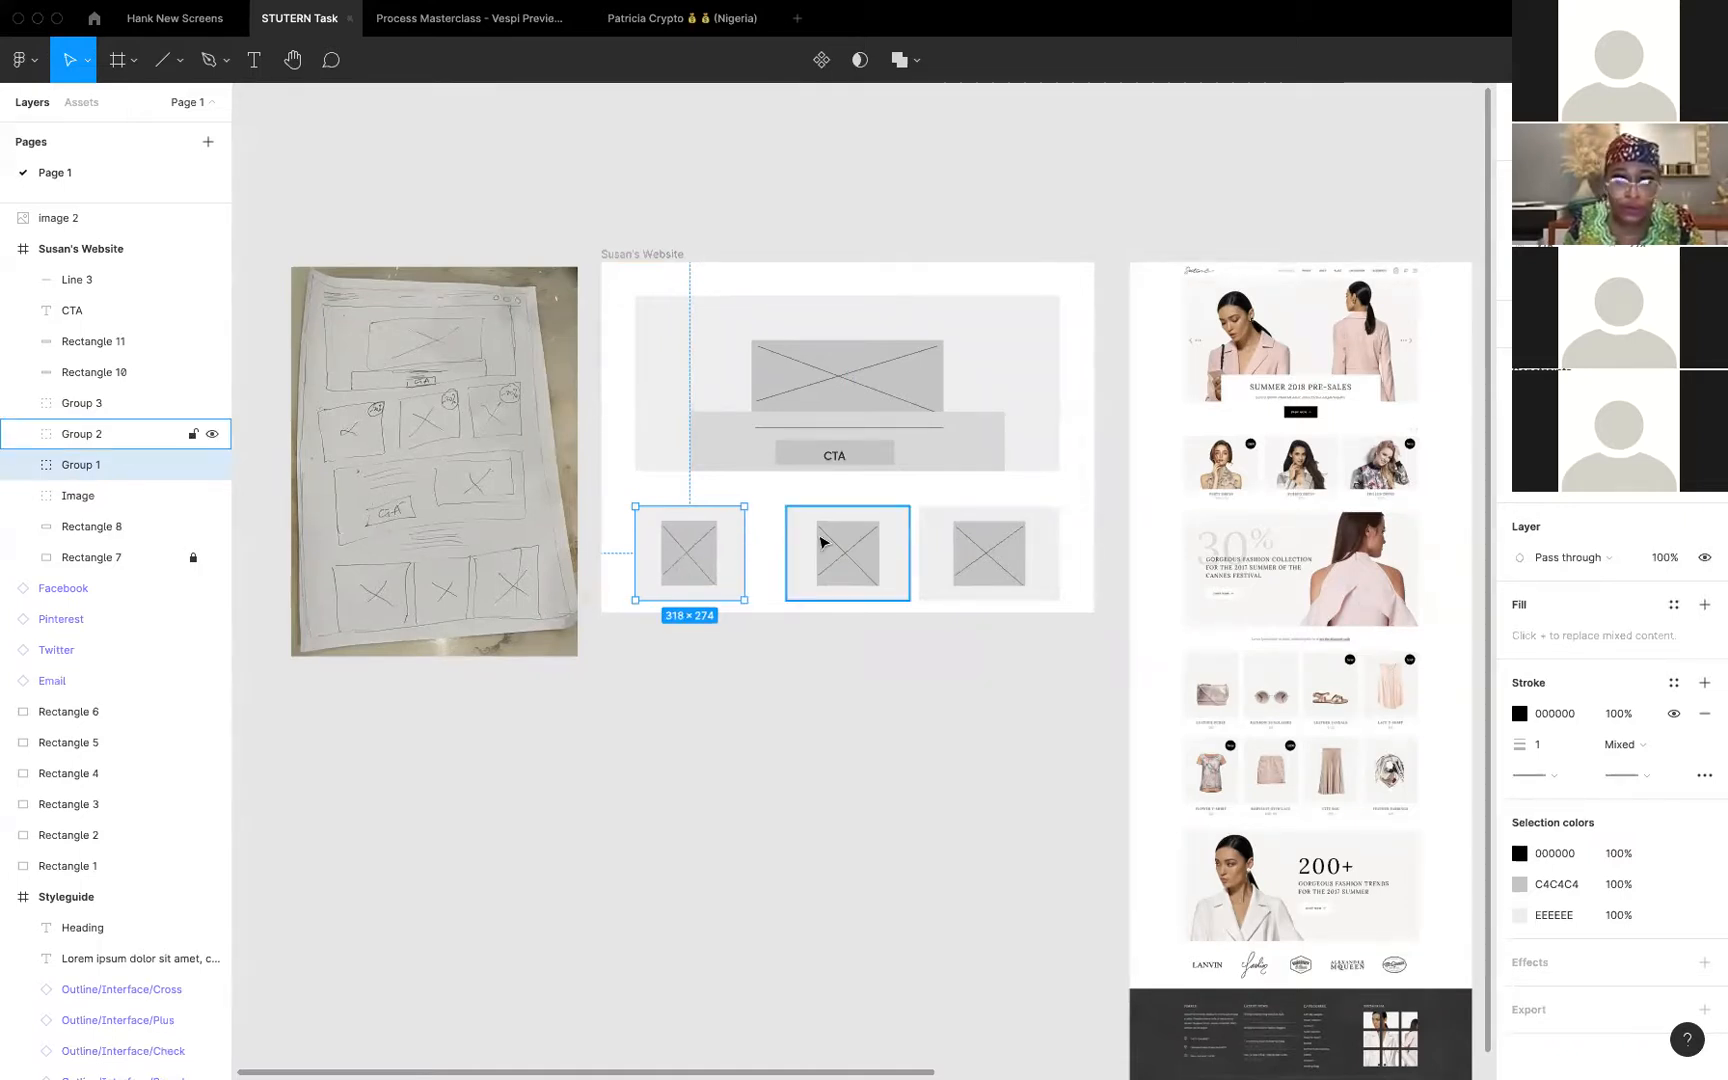
key("alt")
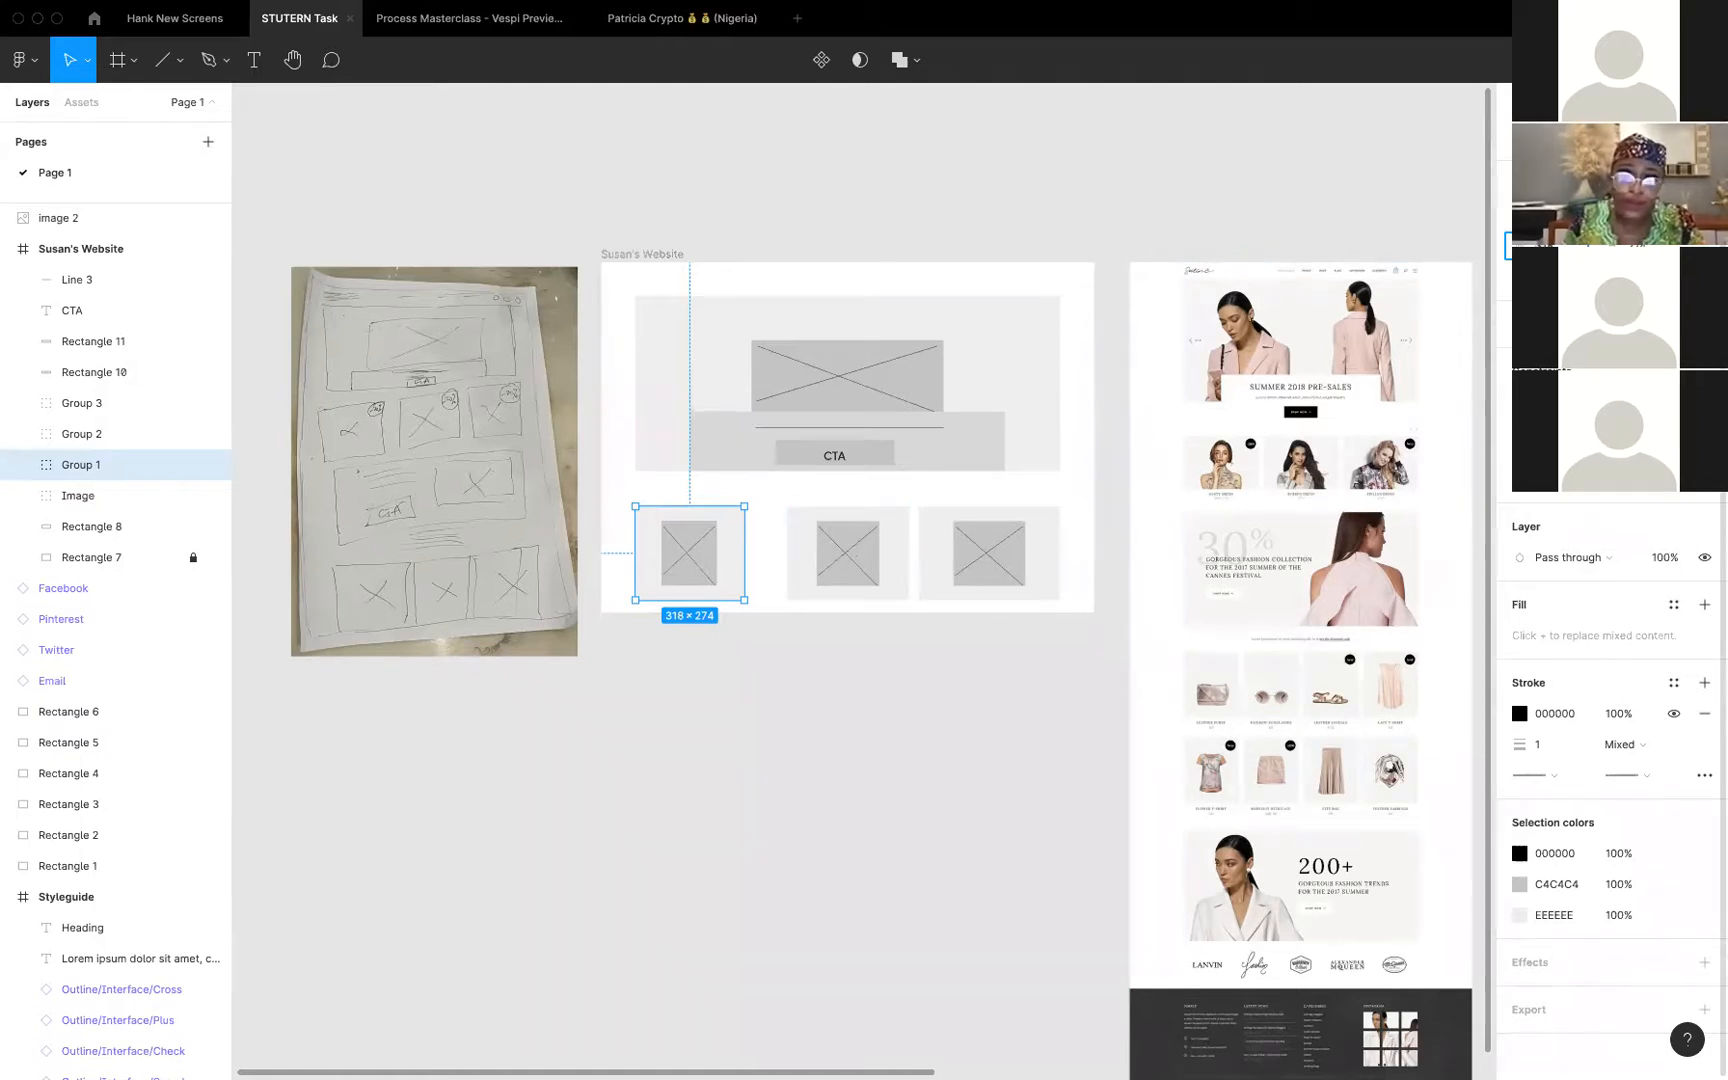
Delete the second and third card groups from the row below the banner
left_click(506, 464)
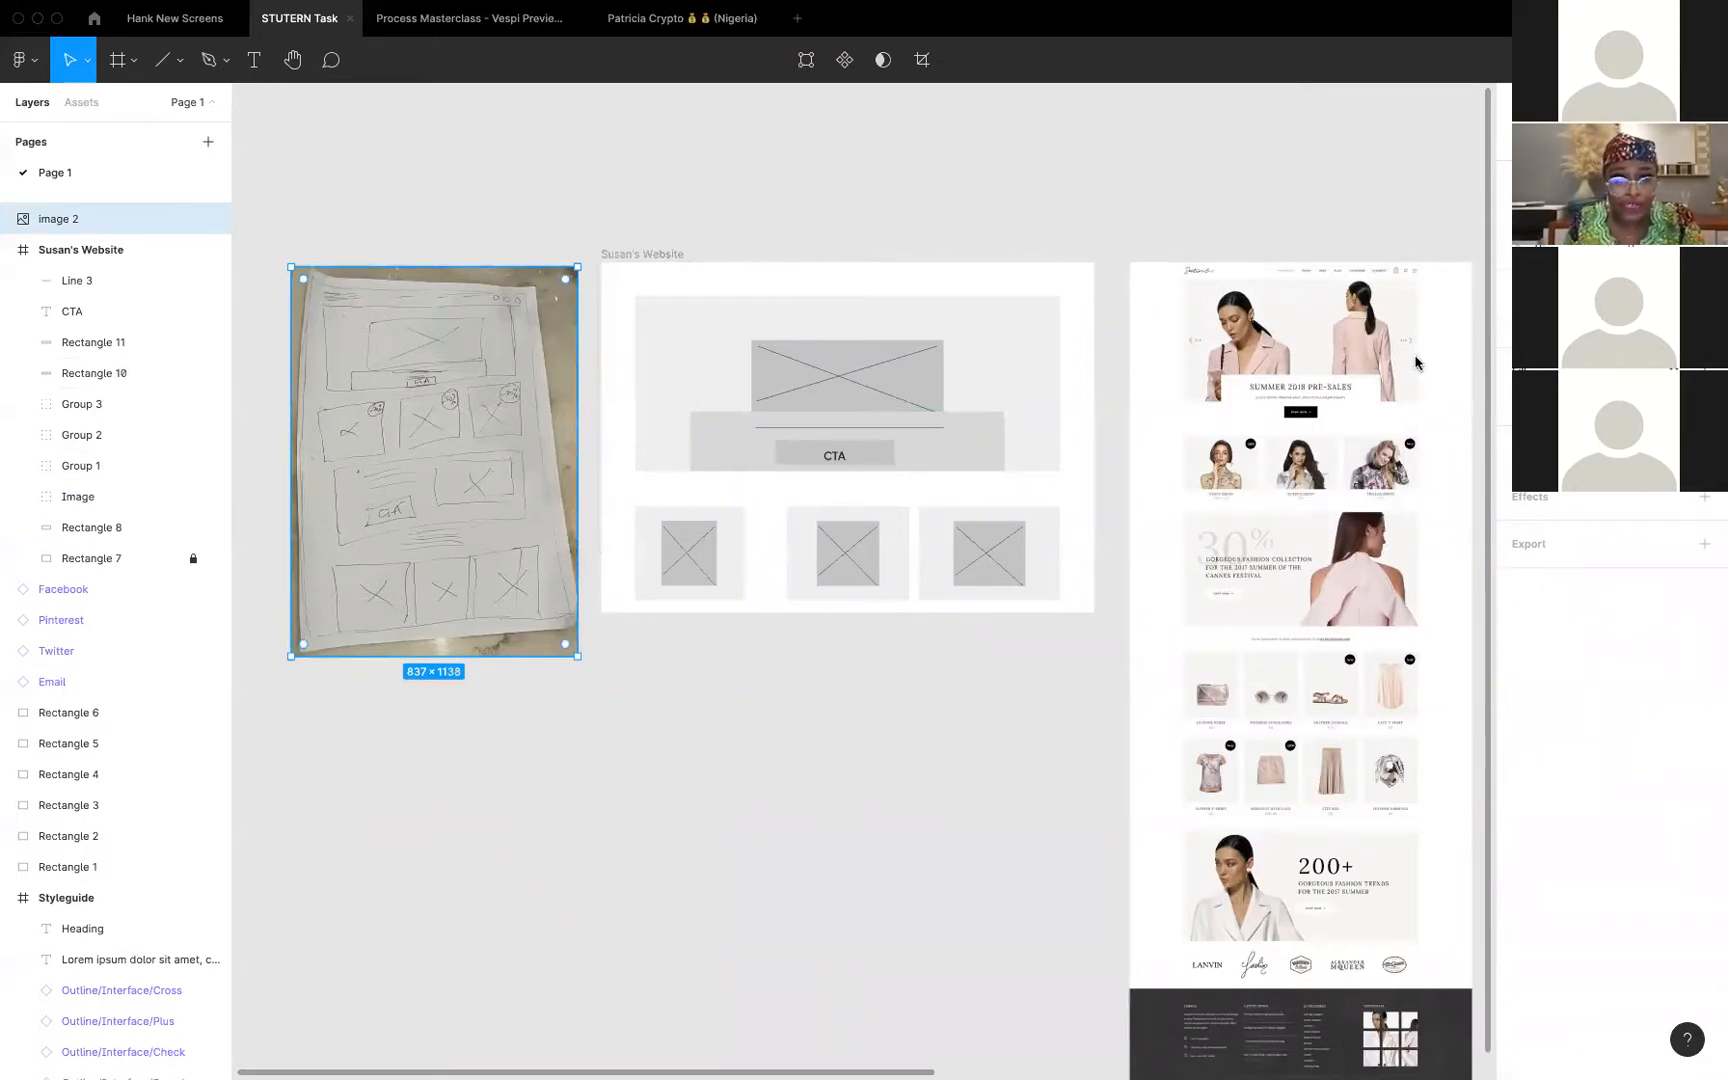
left_click(685, 536)
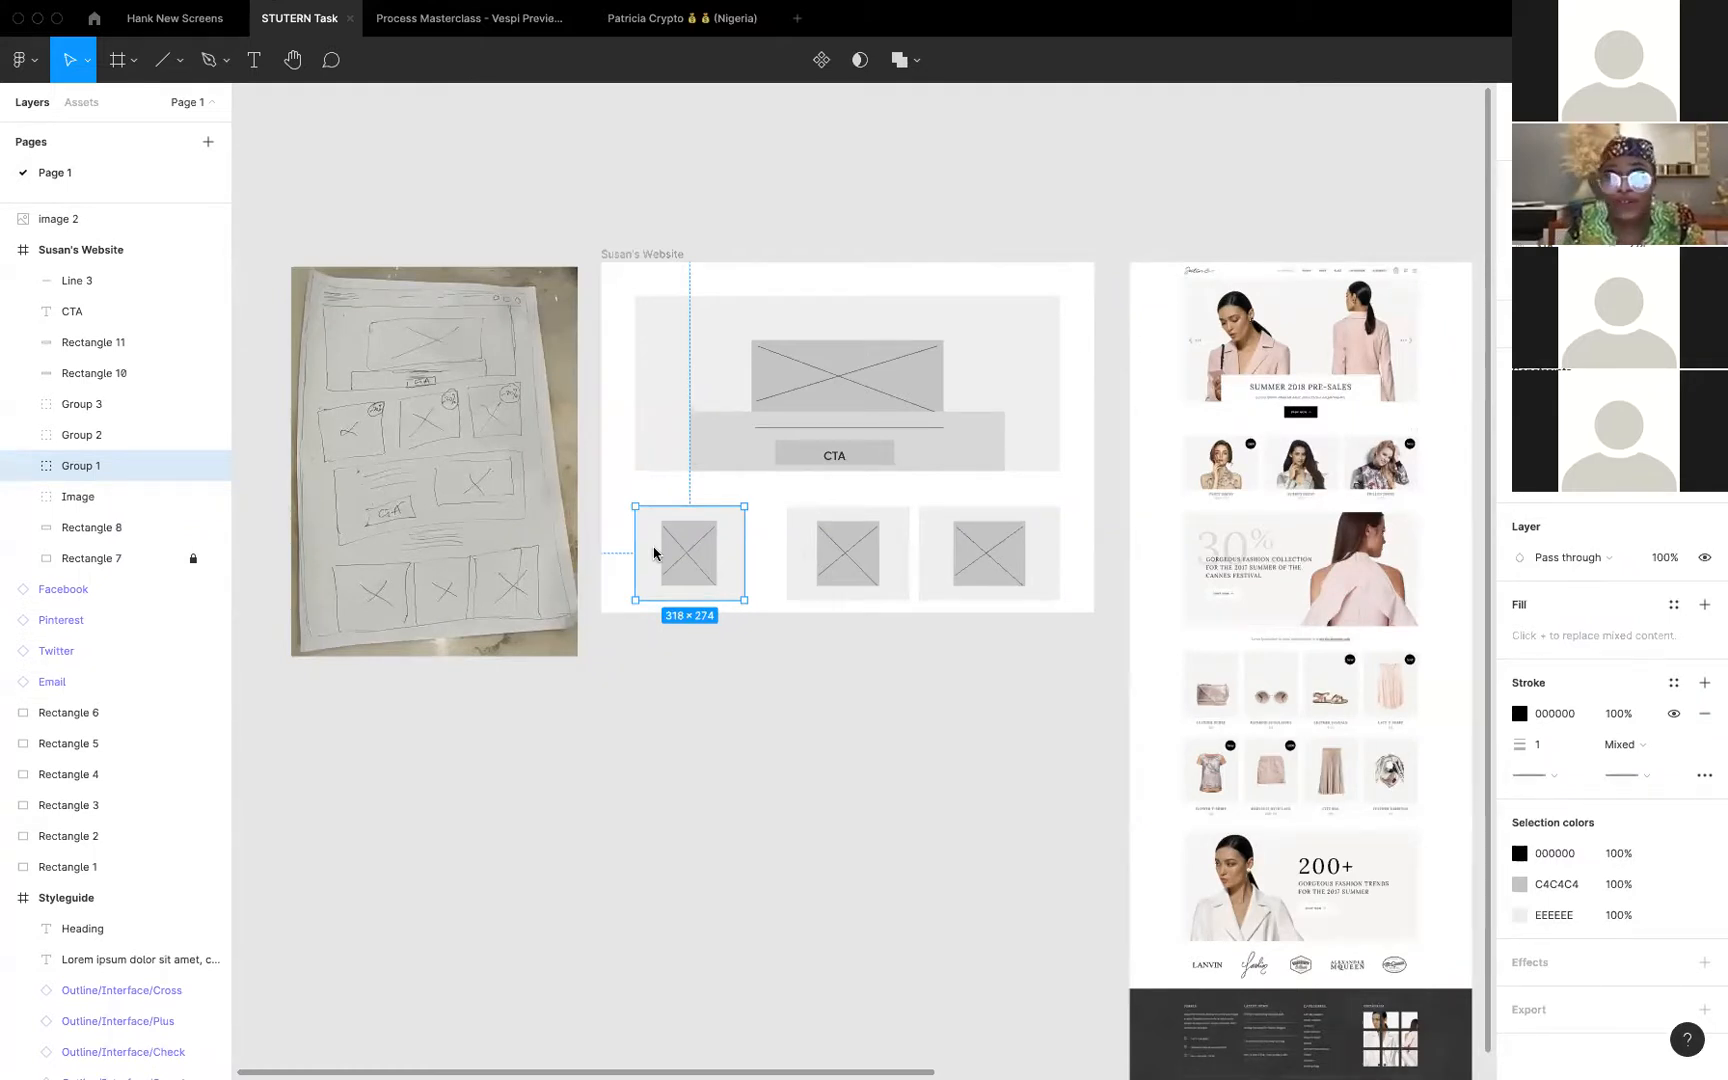
left_click(818, 563)
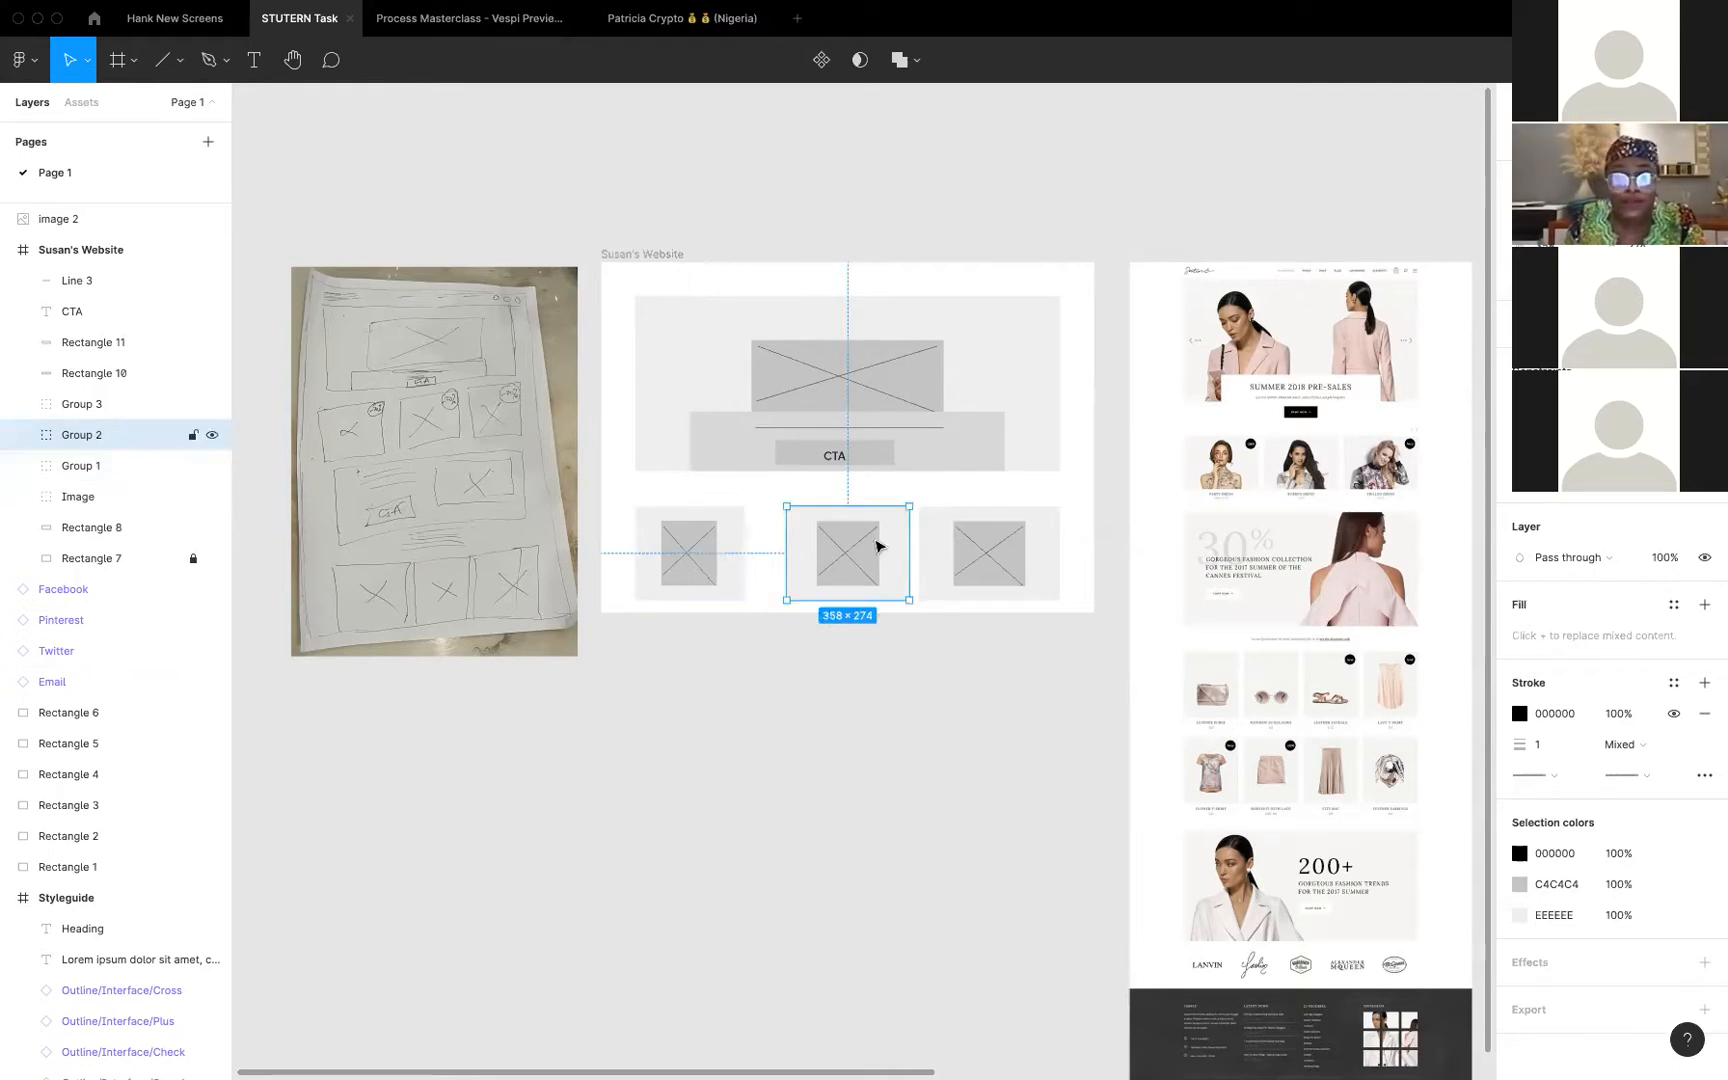
left_click(997, 542, "shift")
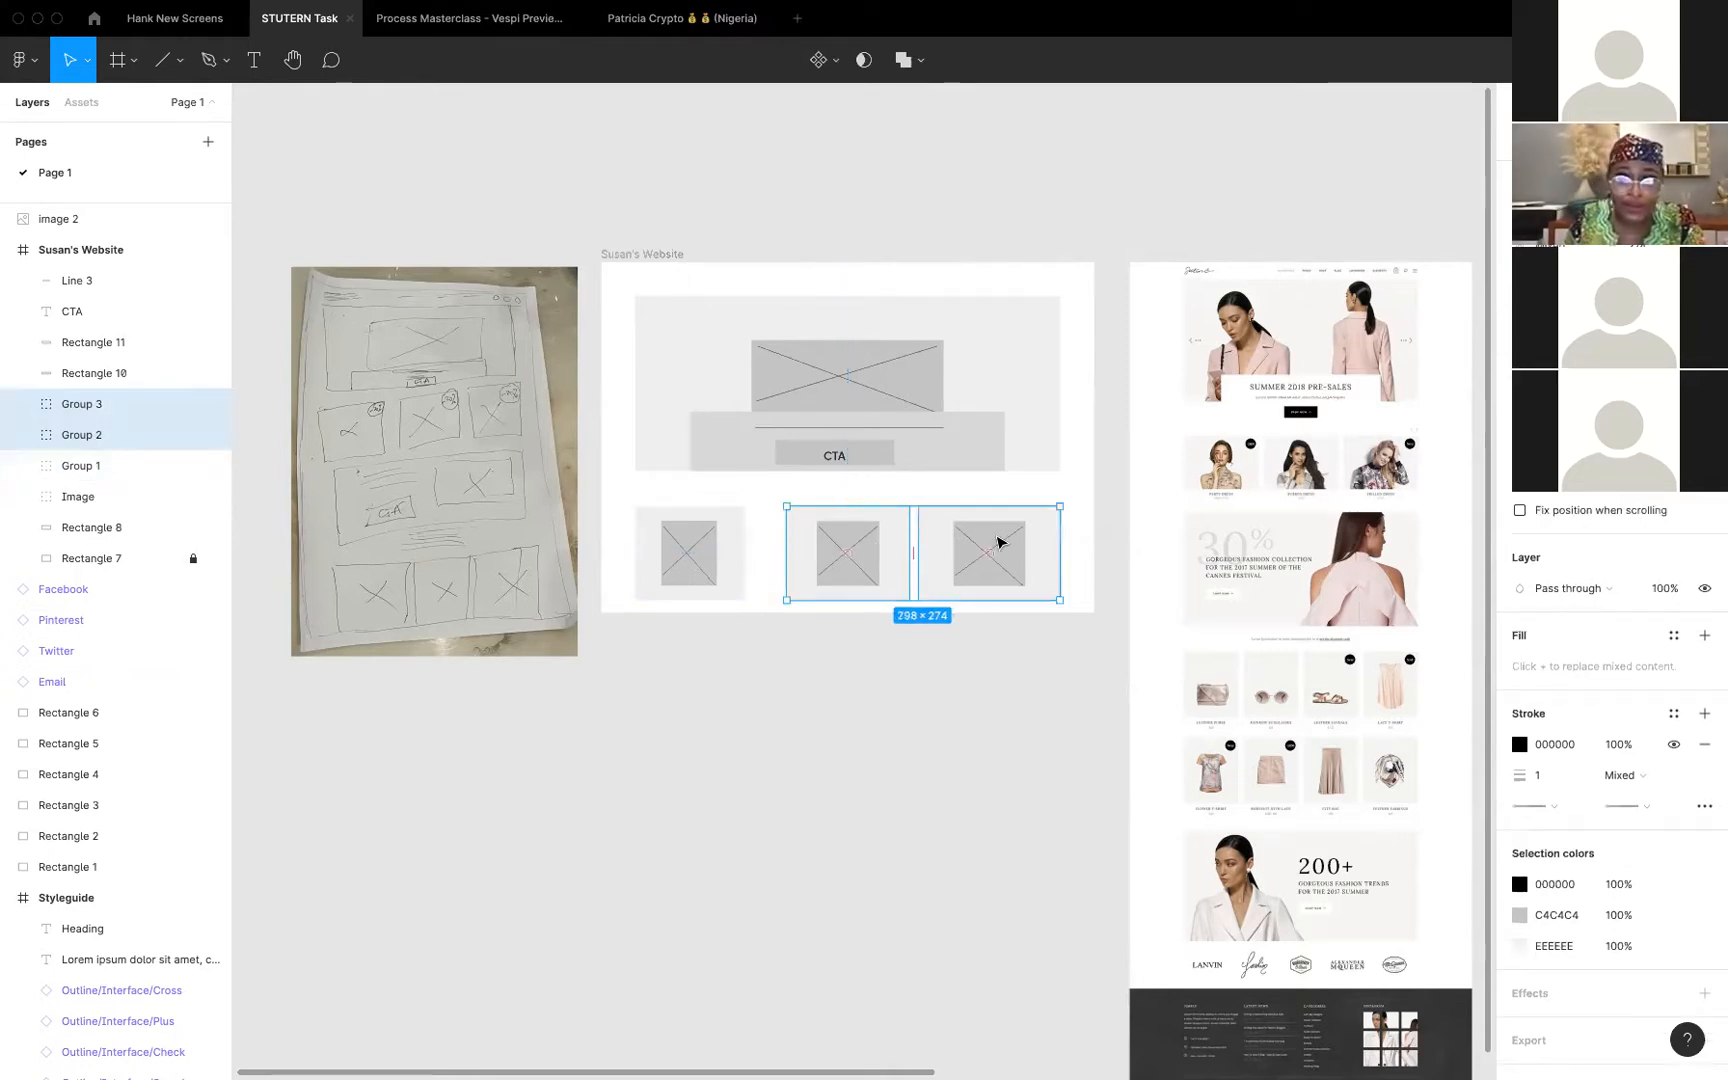
key("Delete")
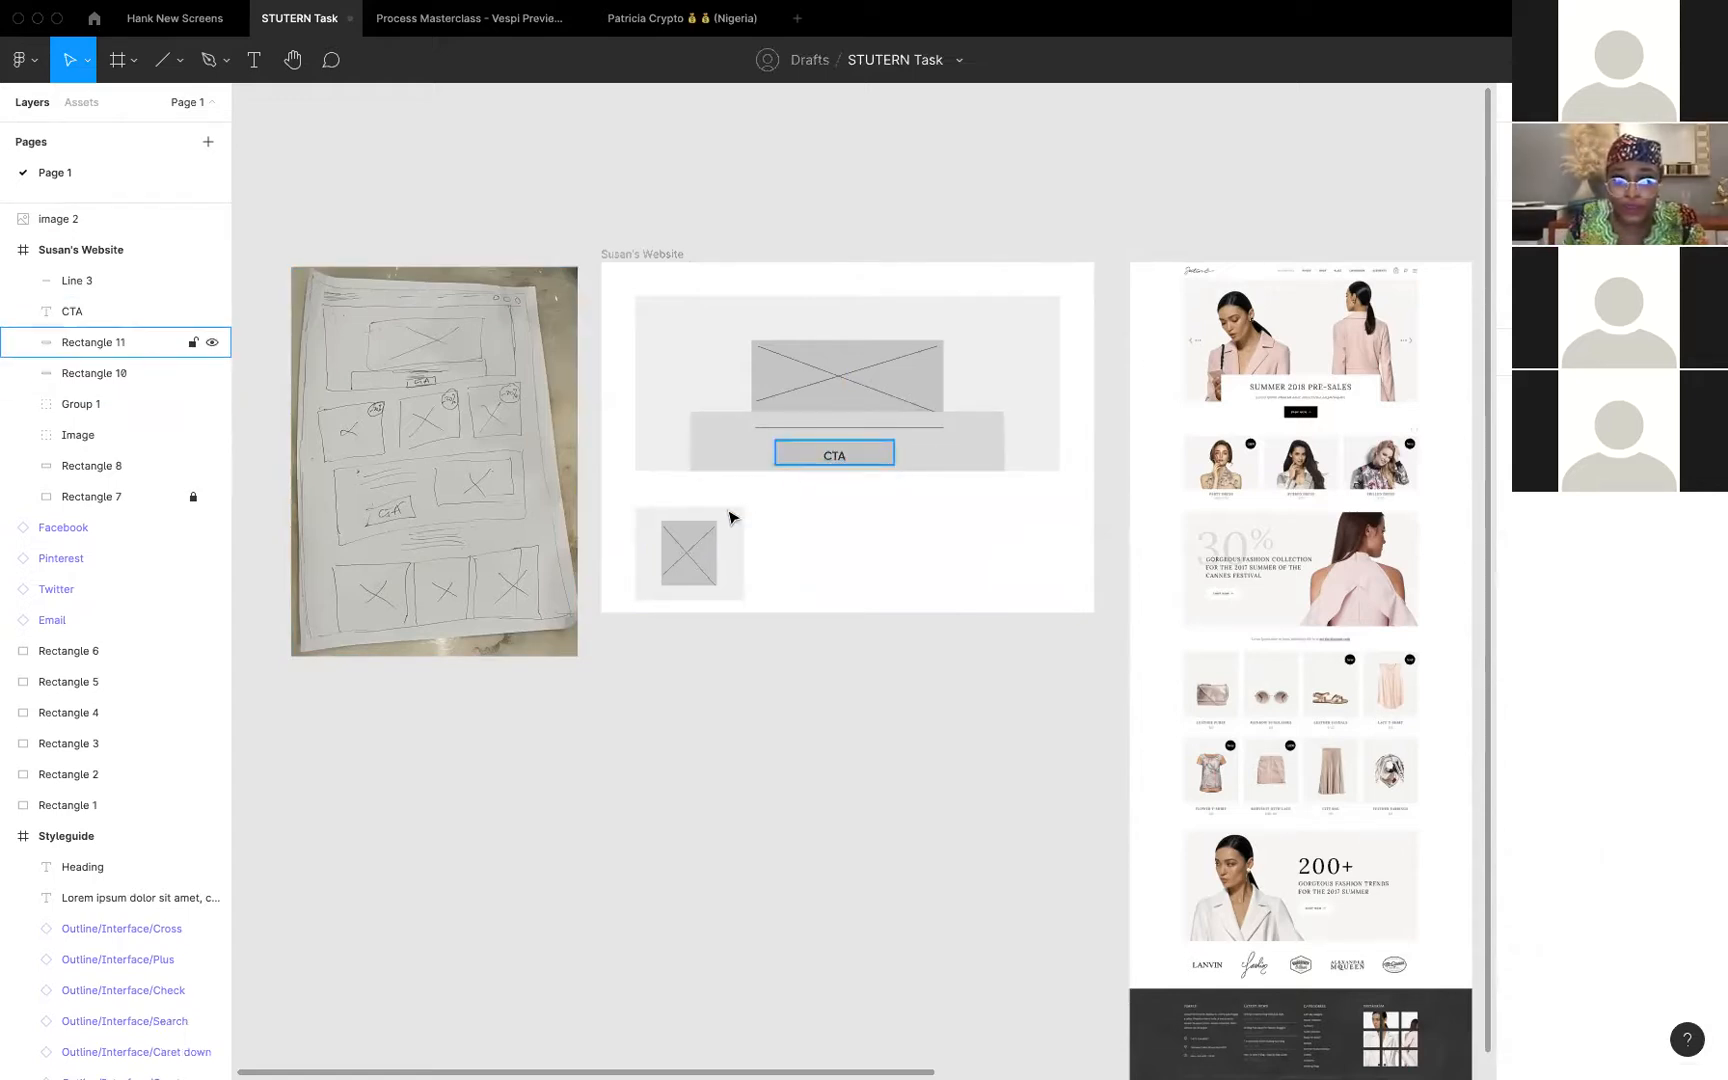
Duplicate the remaining card group twice to the right to form a row of three cards
left_click(713, 536)
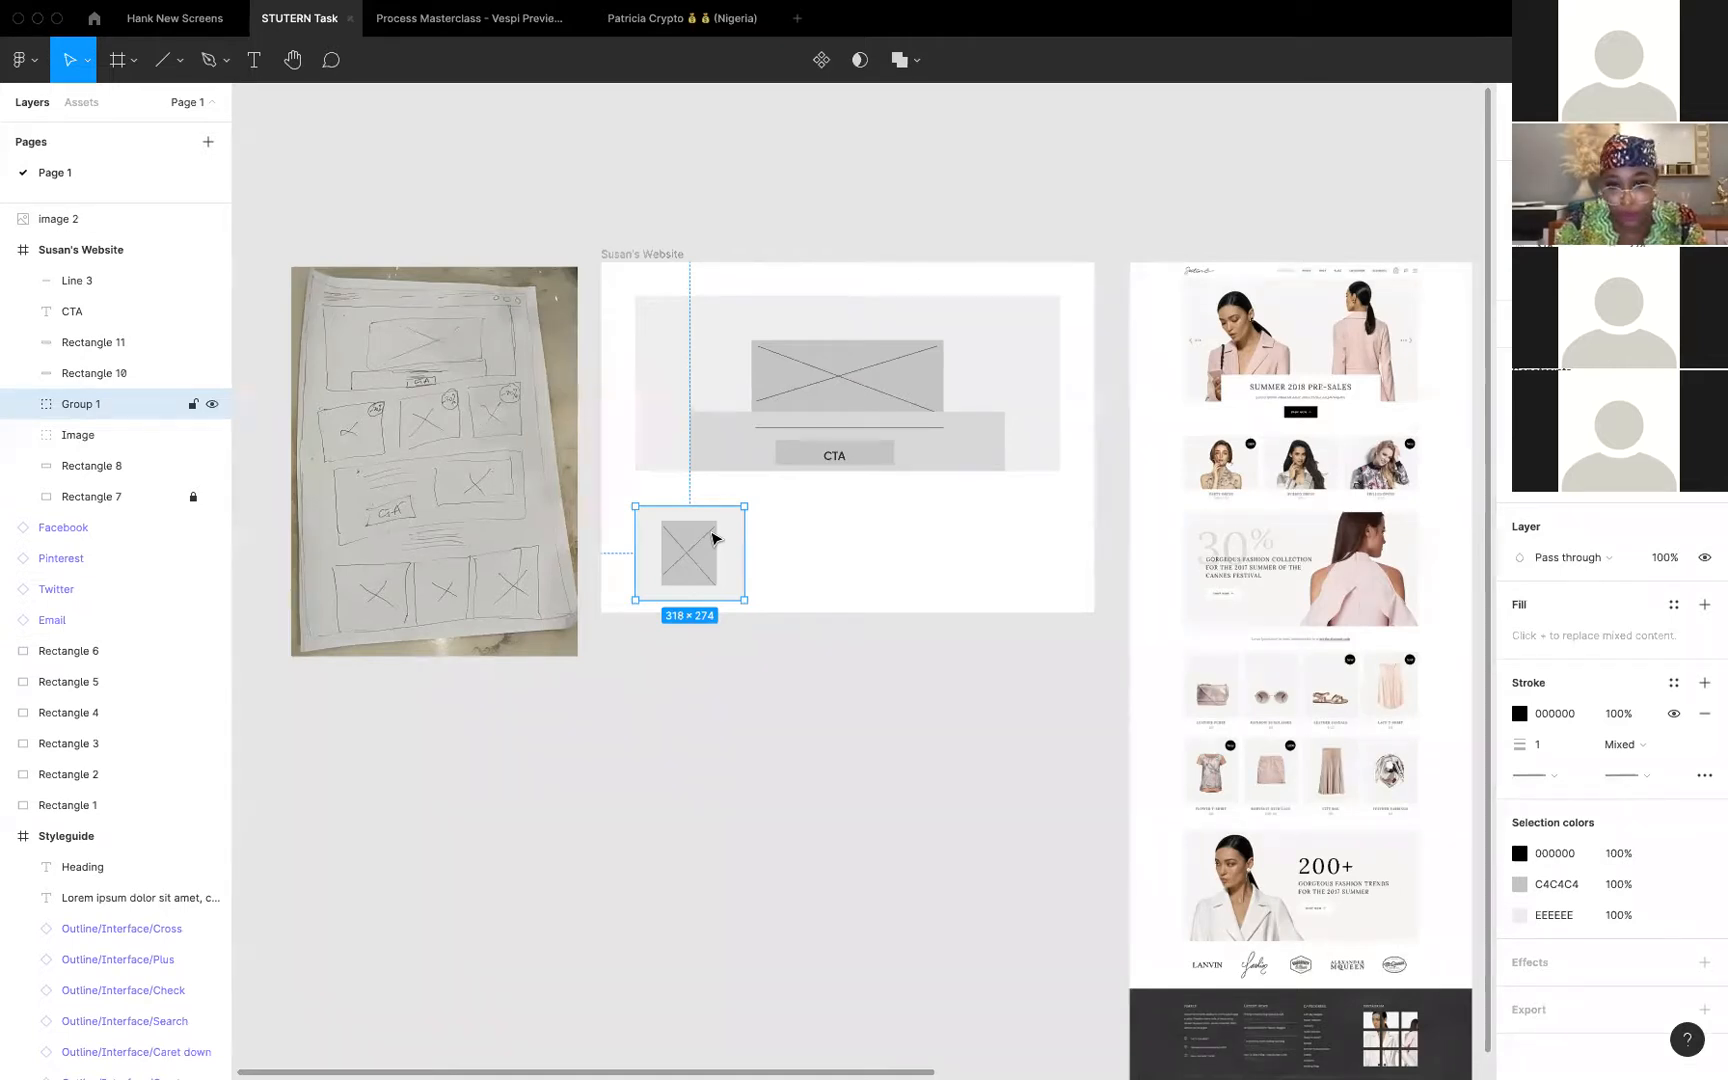
key("super+d")
left_click_drag(709, 540, 843, 538)
key("super+d")
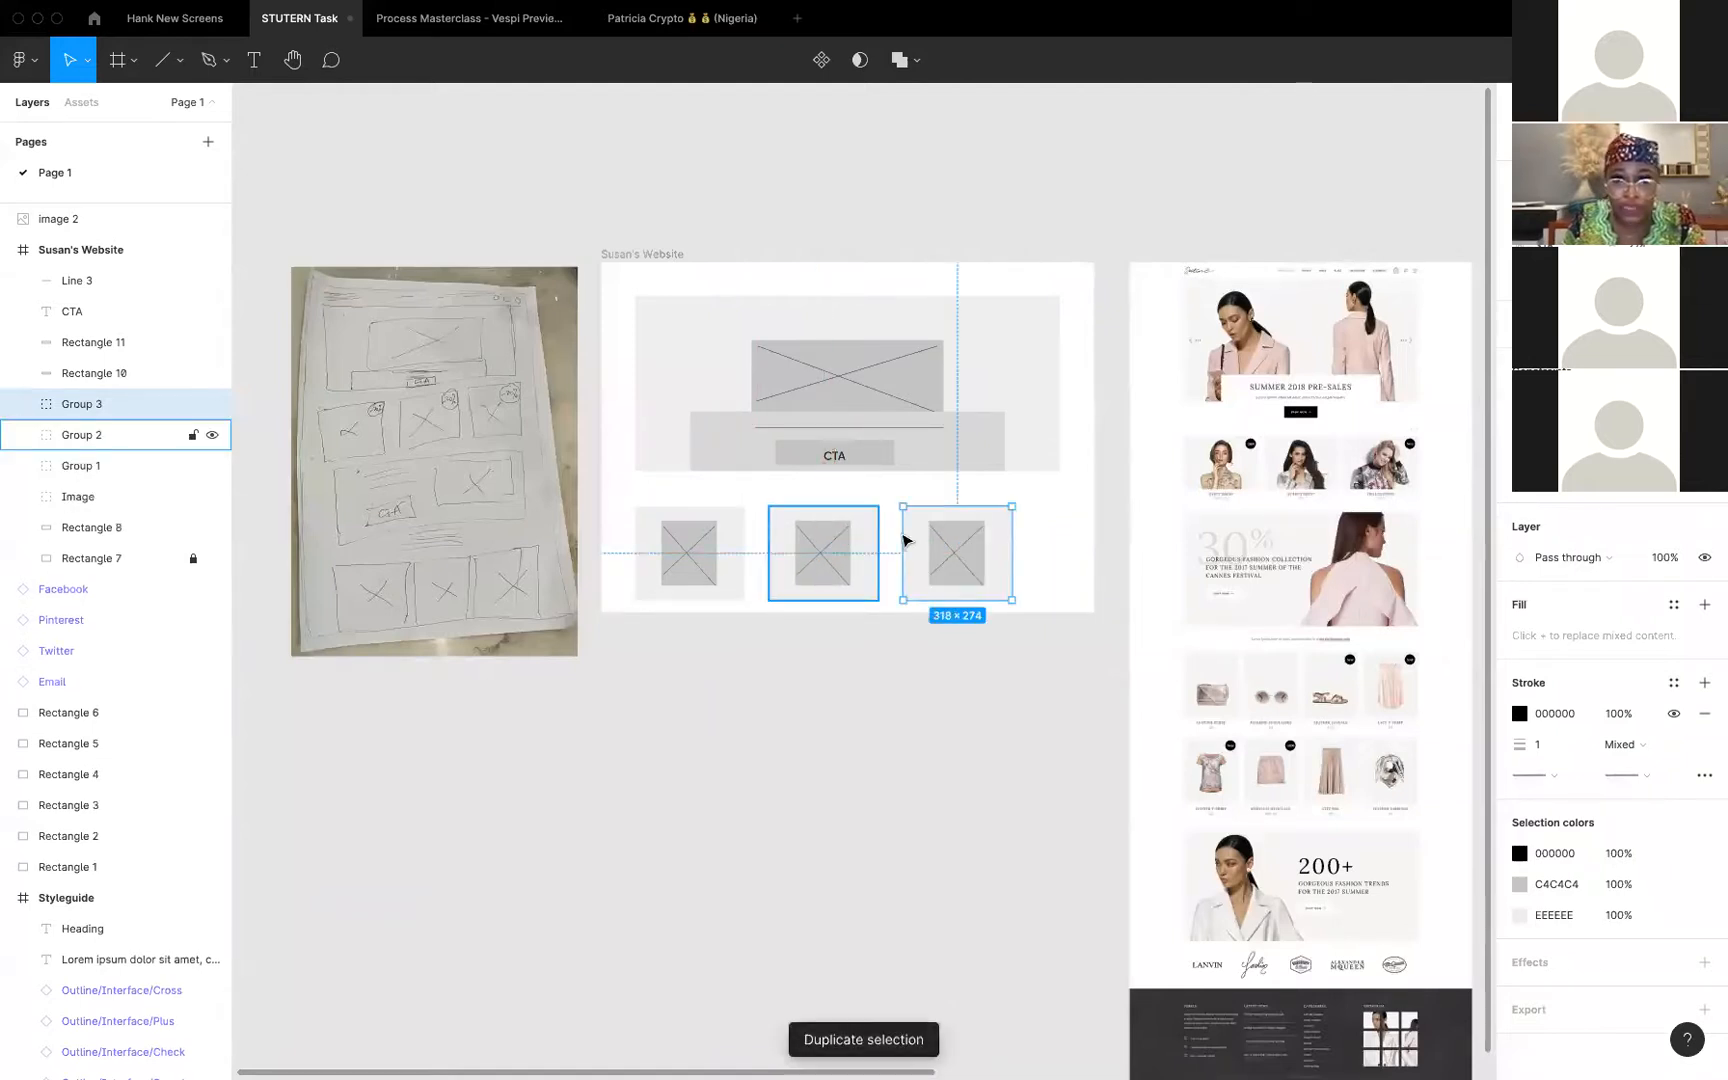
Align the third card to the banner's right edge and distribute the three cards with equal horizontal spacing
left_click(1038, 463, "shift")
key("alt+d")
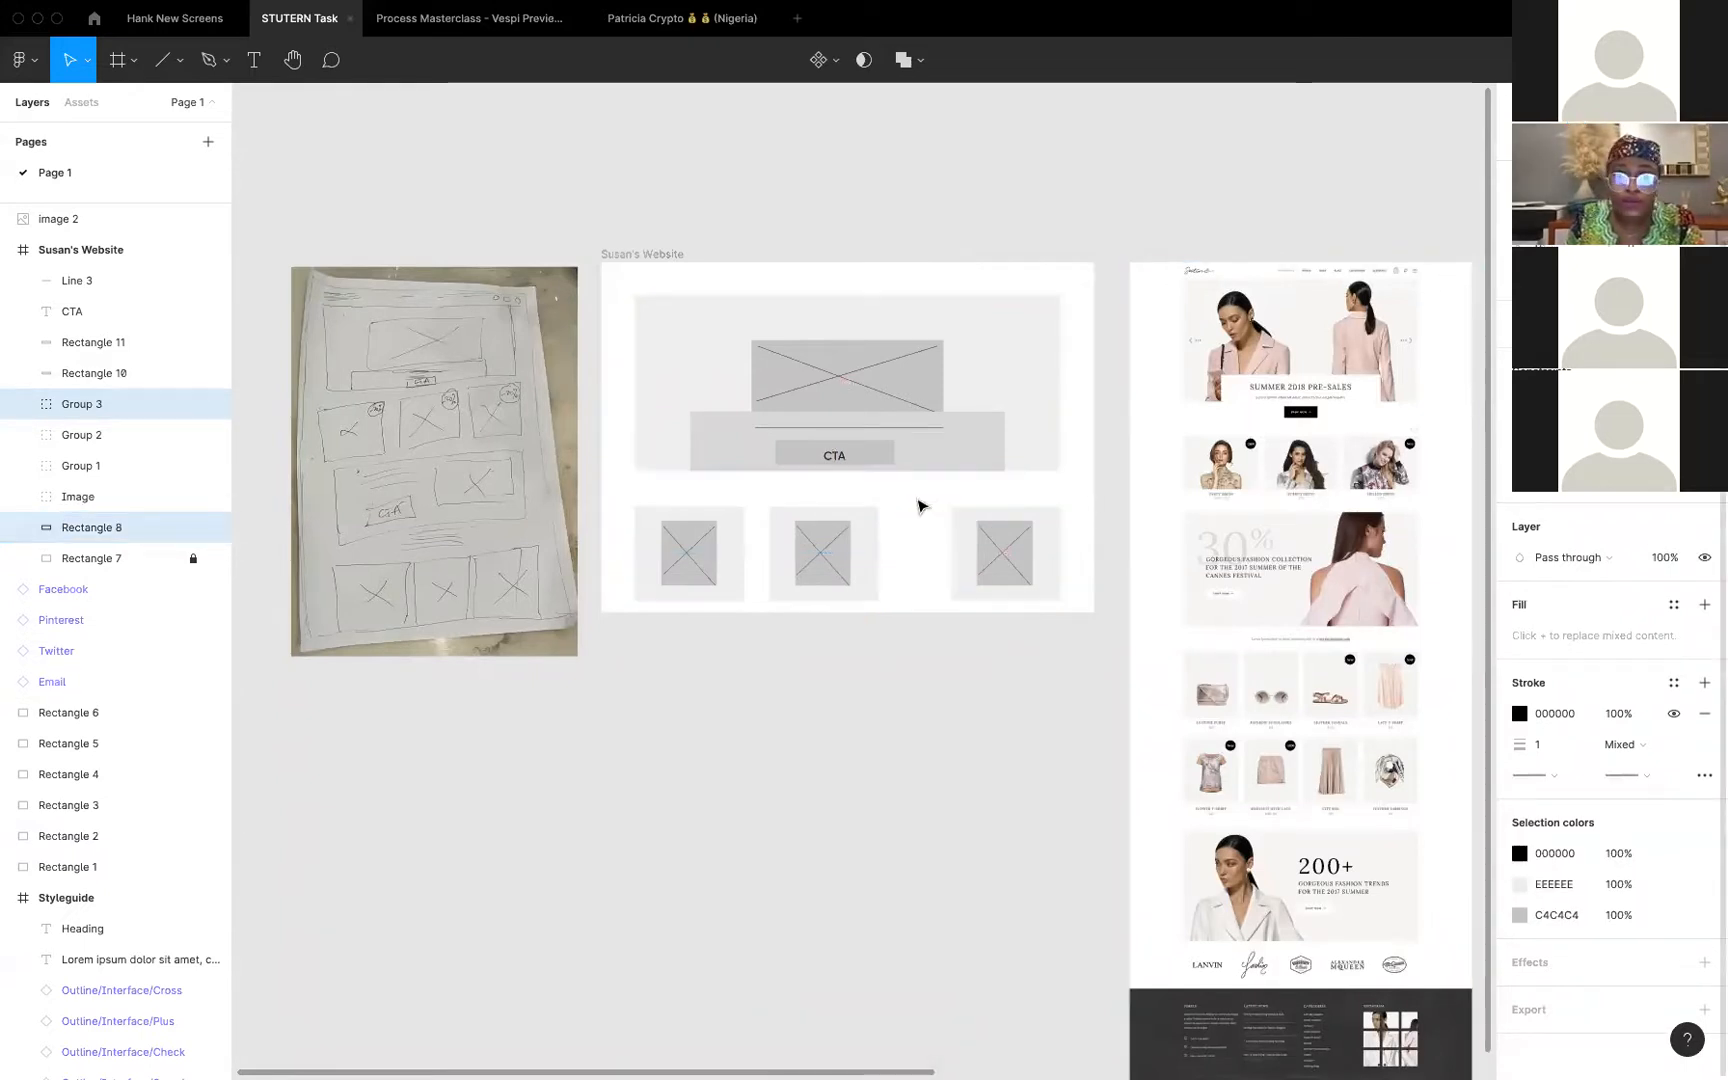
left_click(850, 536, "shift")
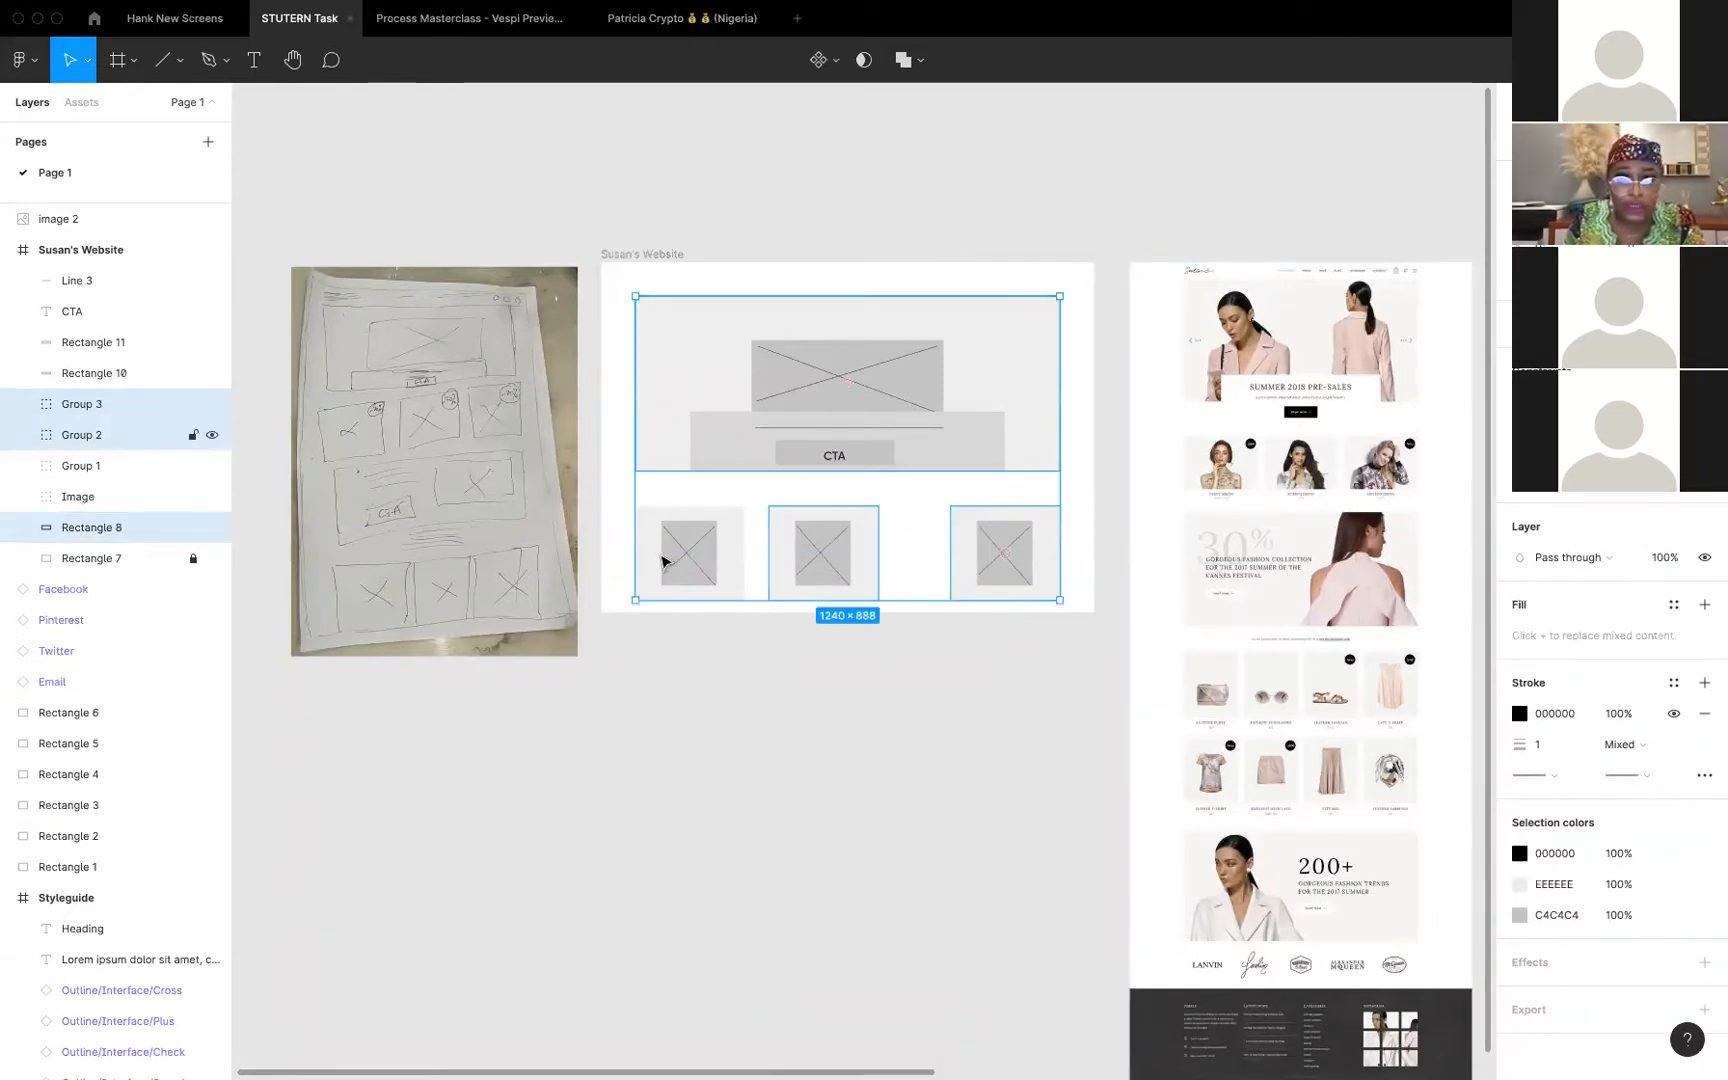
left_click(664, 561, "shift")
left_click(686, 447, "shift")
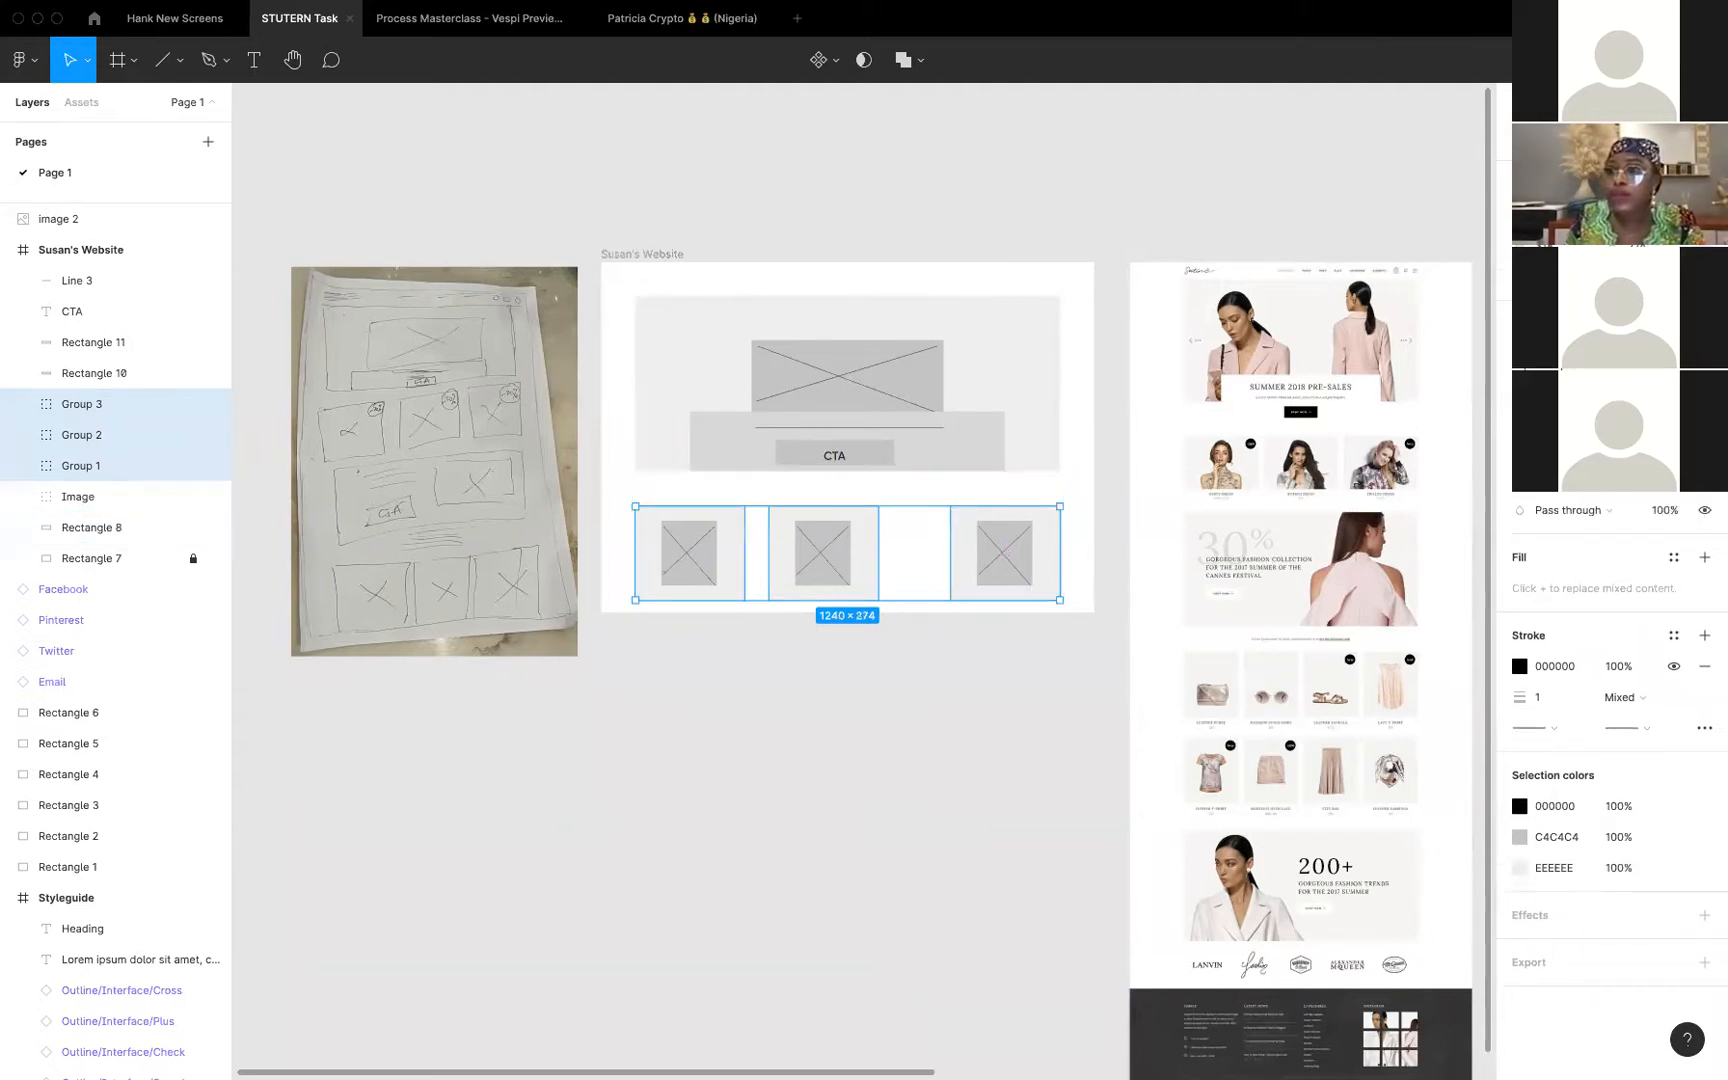
left_click(1704, 141)
left_click(1620, 223)
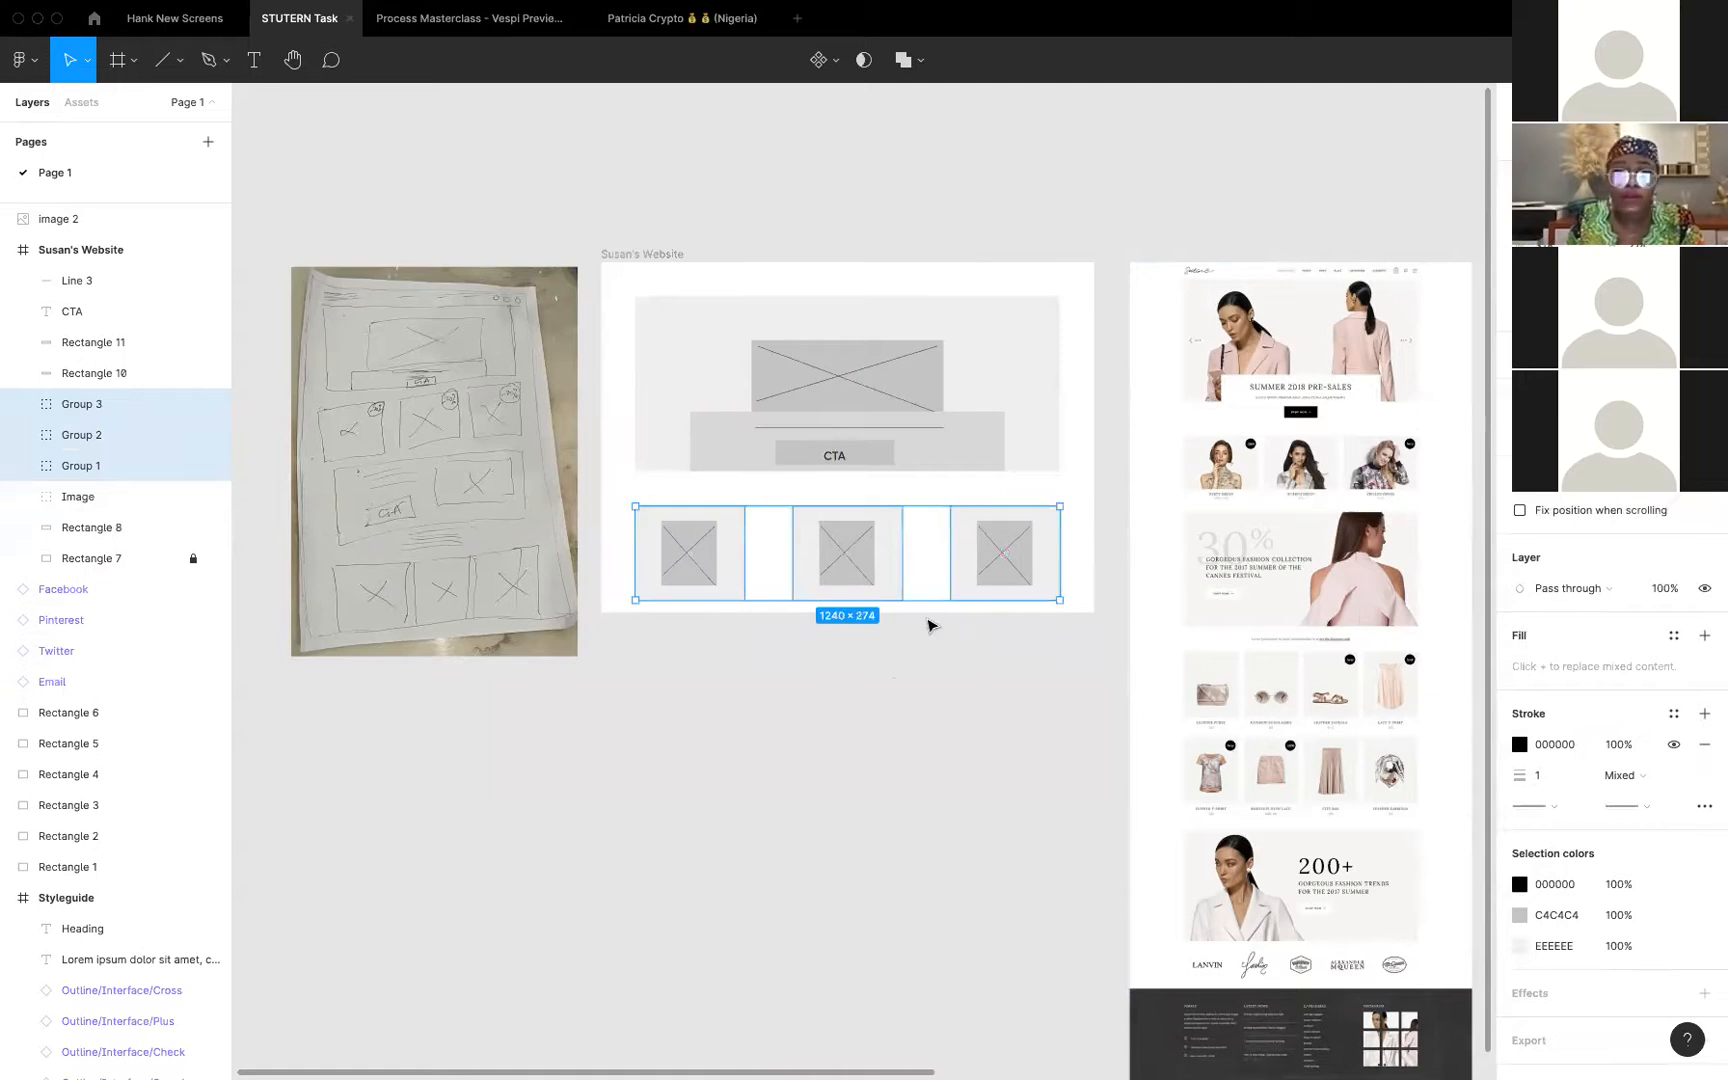
left_click(893, 686)
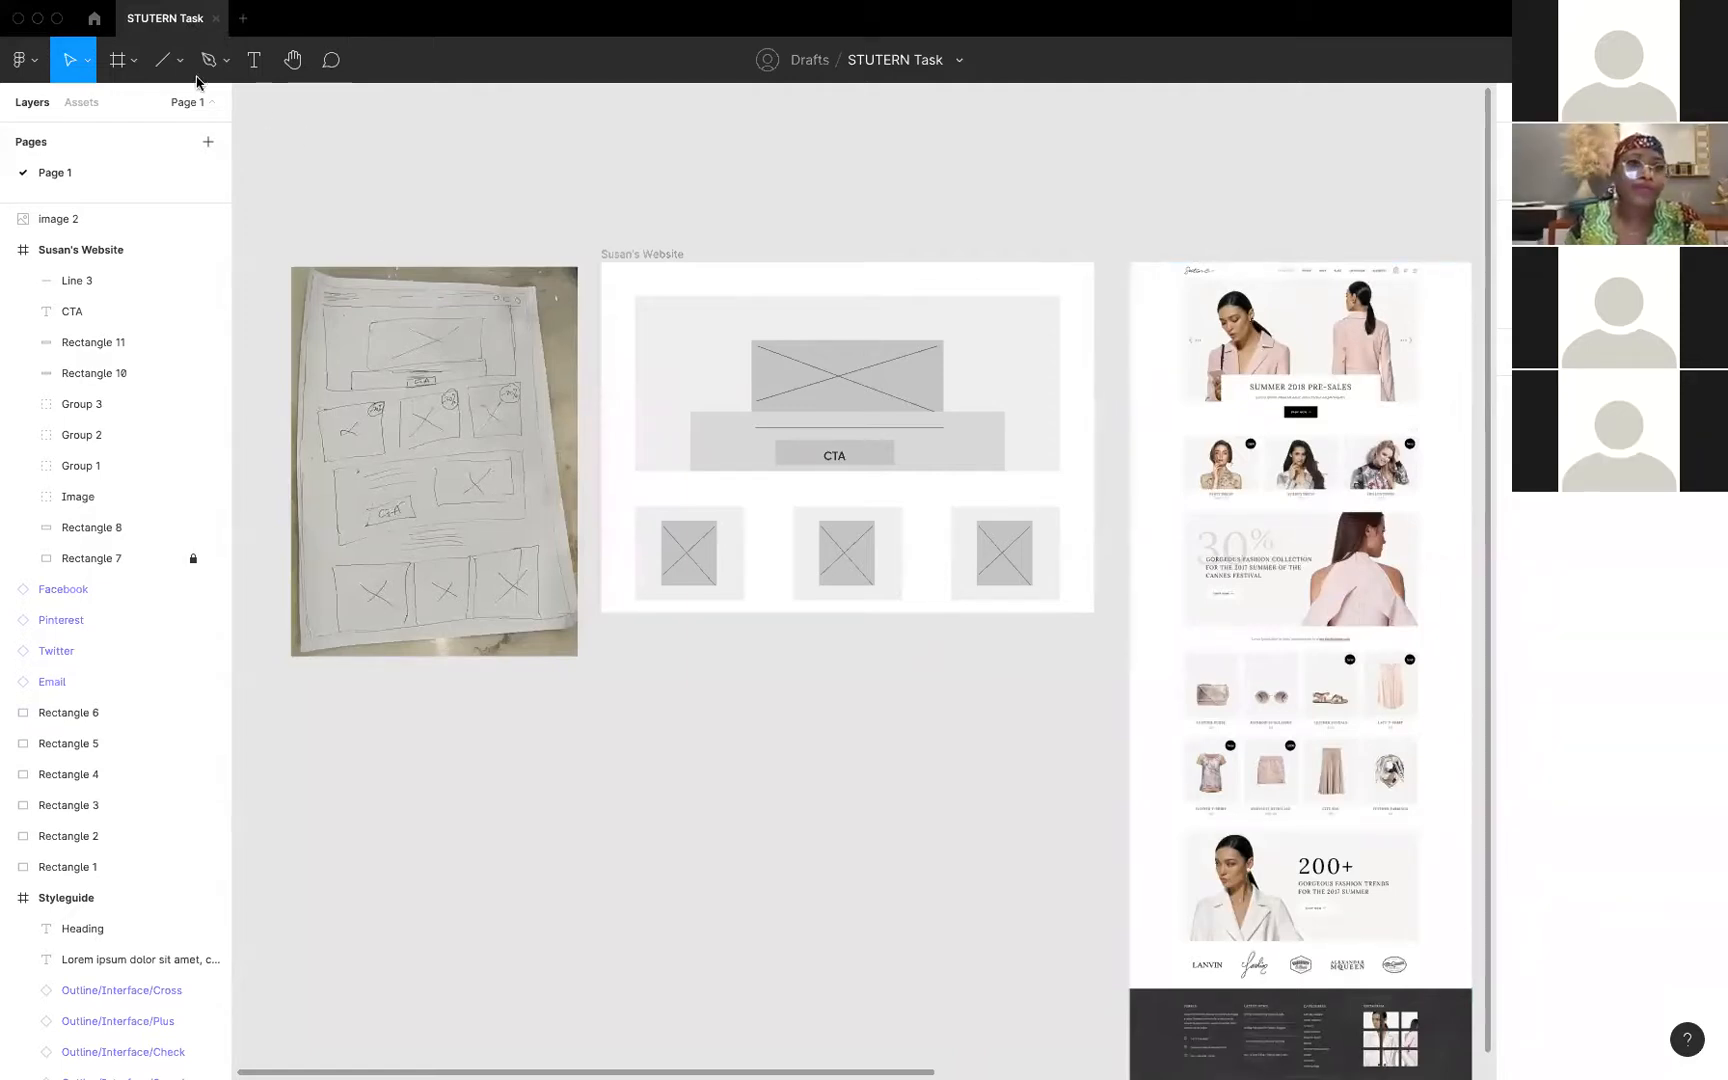
Draw a circle about 48 × 48 at the upper-right corner of the first image card with the Ellipse tool
left_click(135, 60)
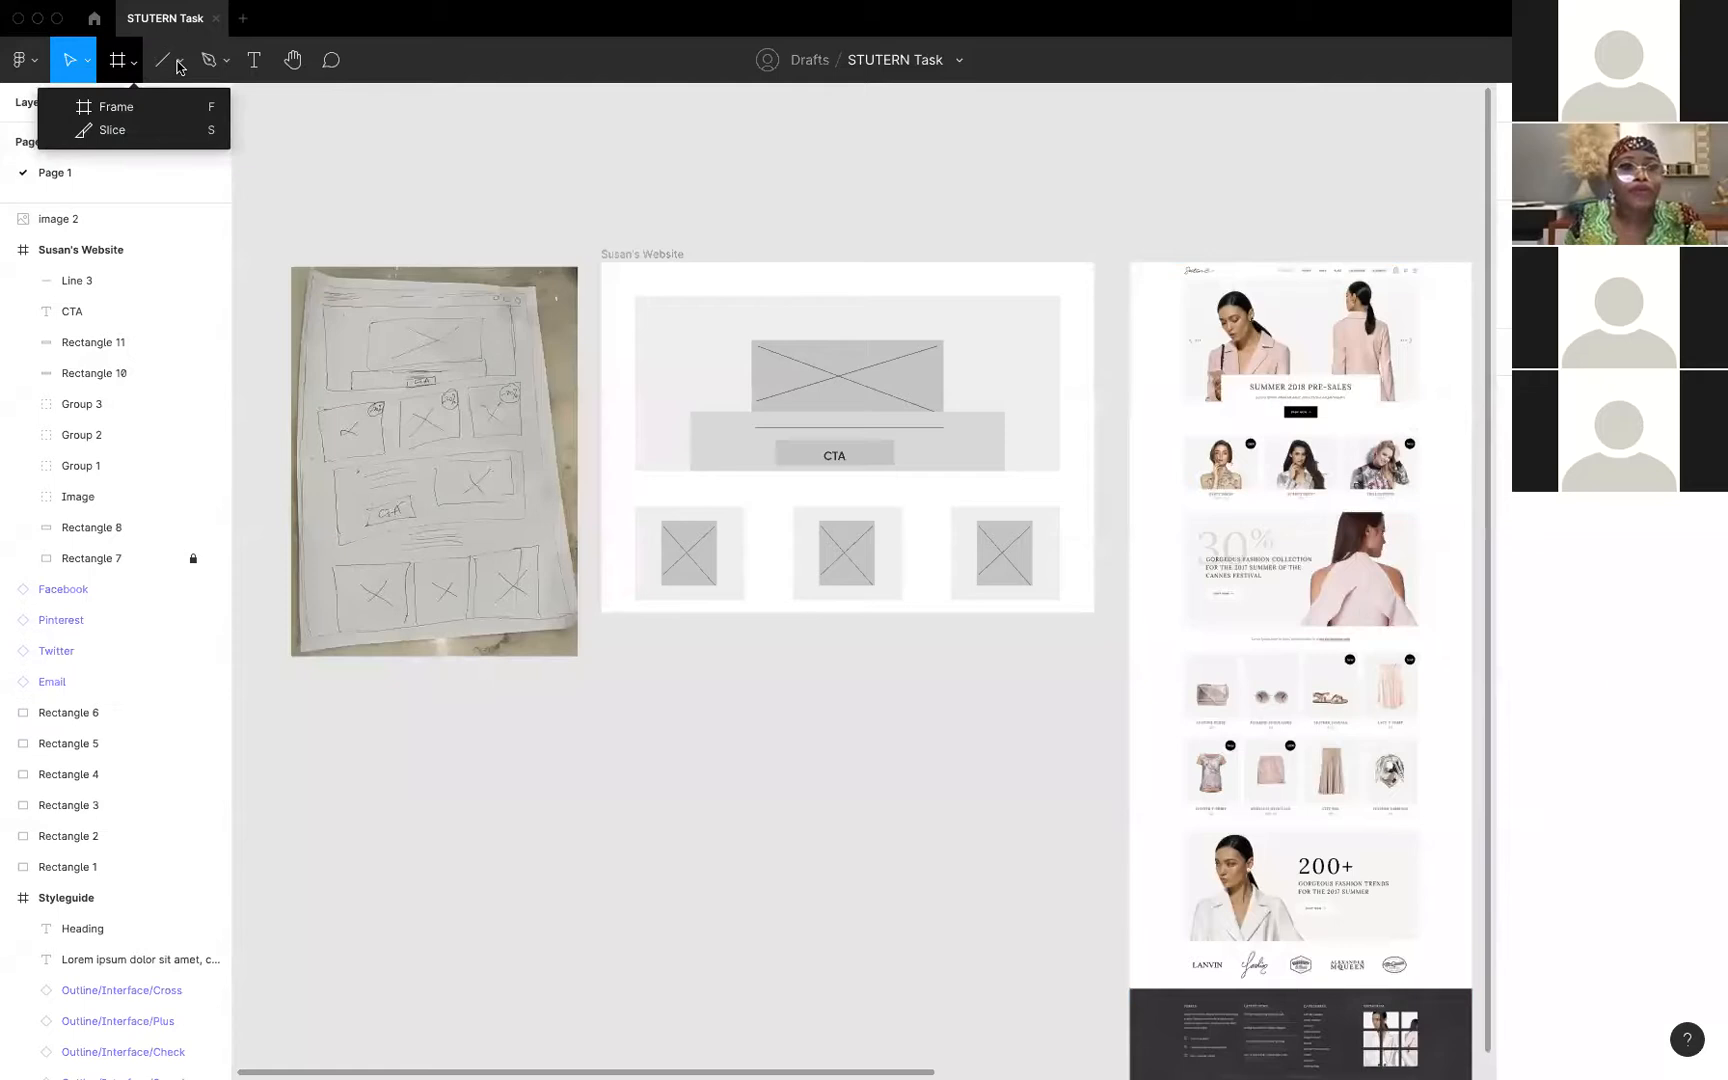
left_click(179, 62)
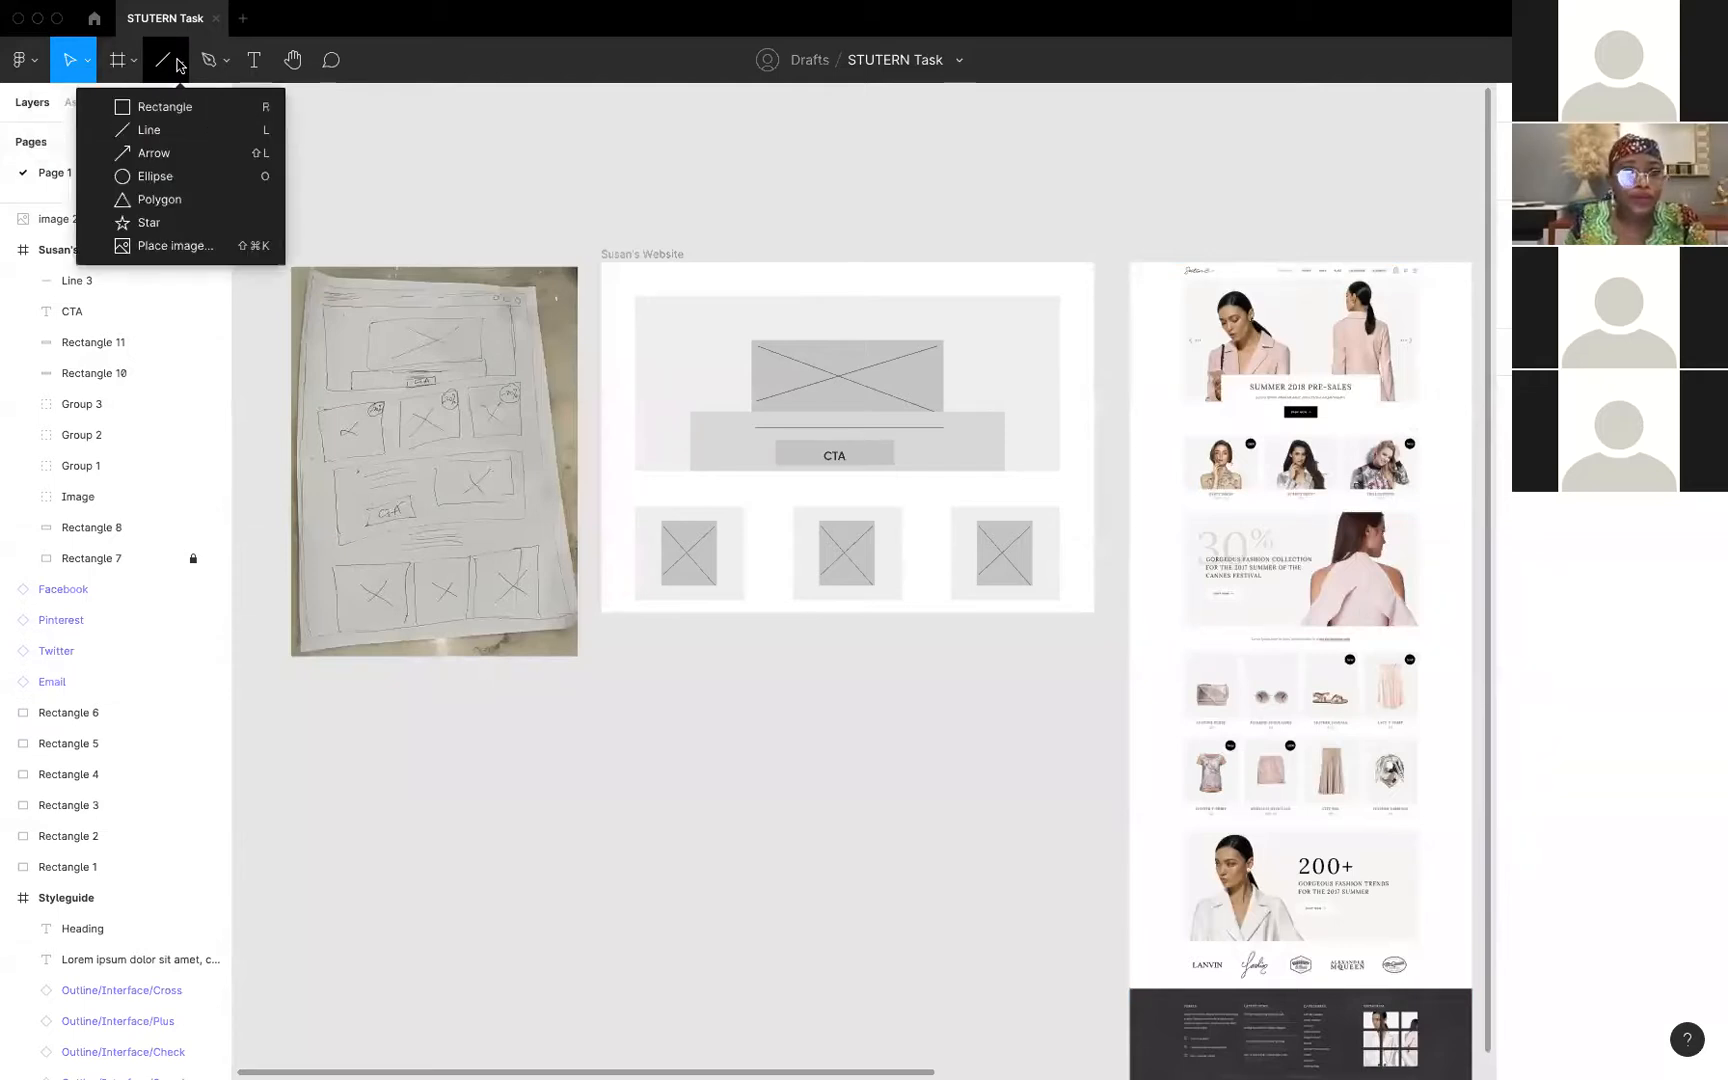
left_click(157, 177)
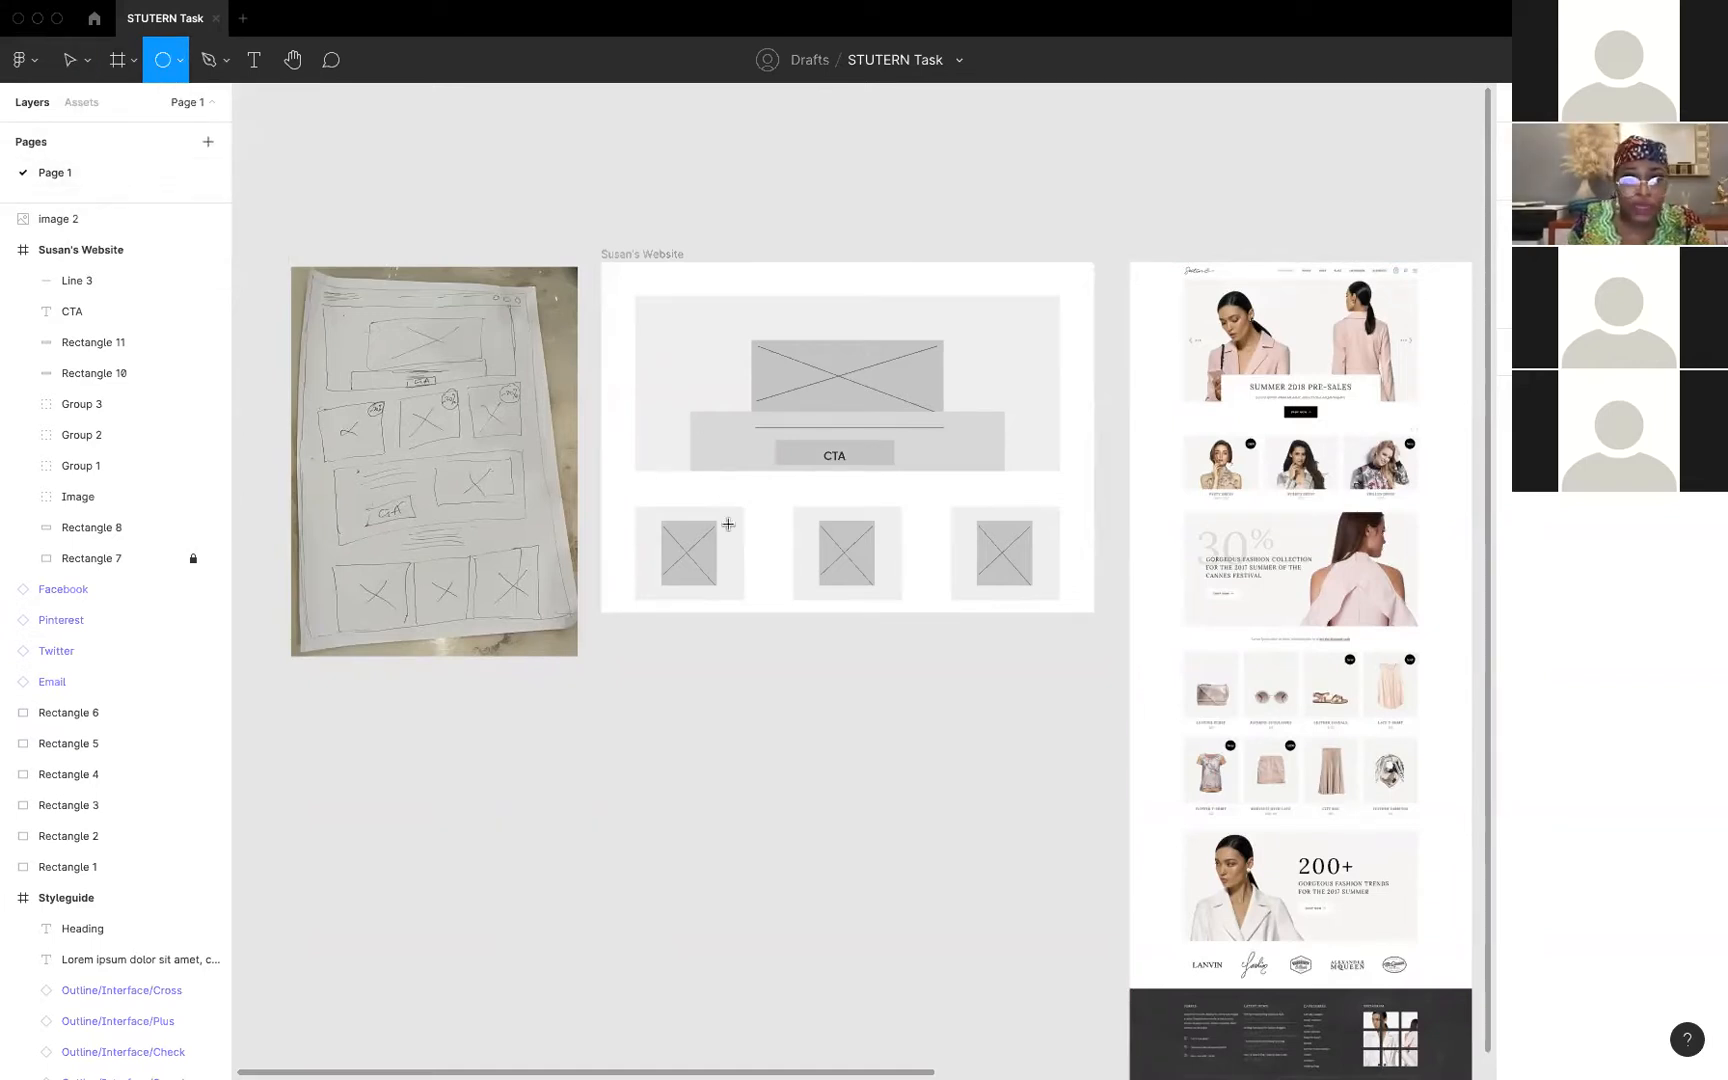
scroll(728, 524, "up", 5)
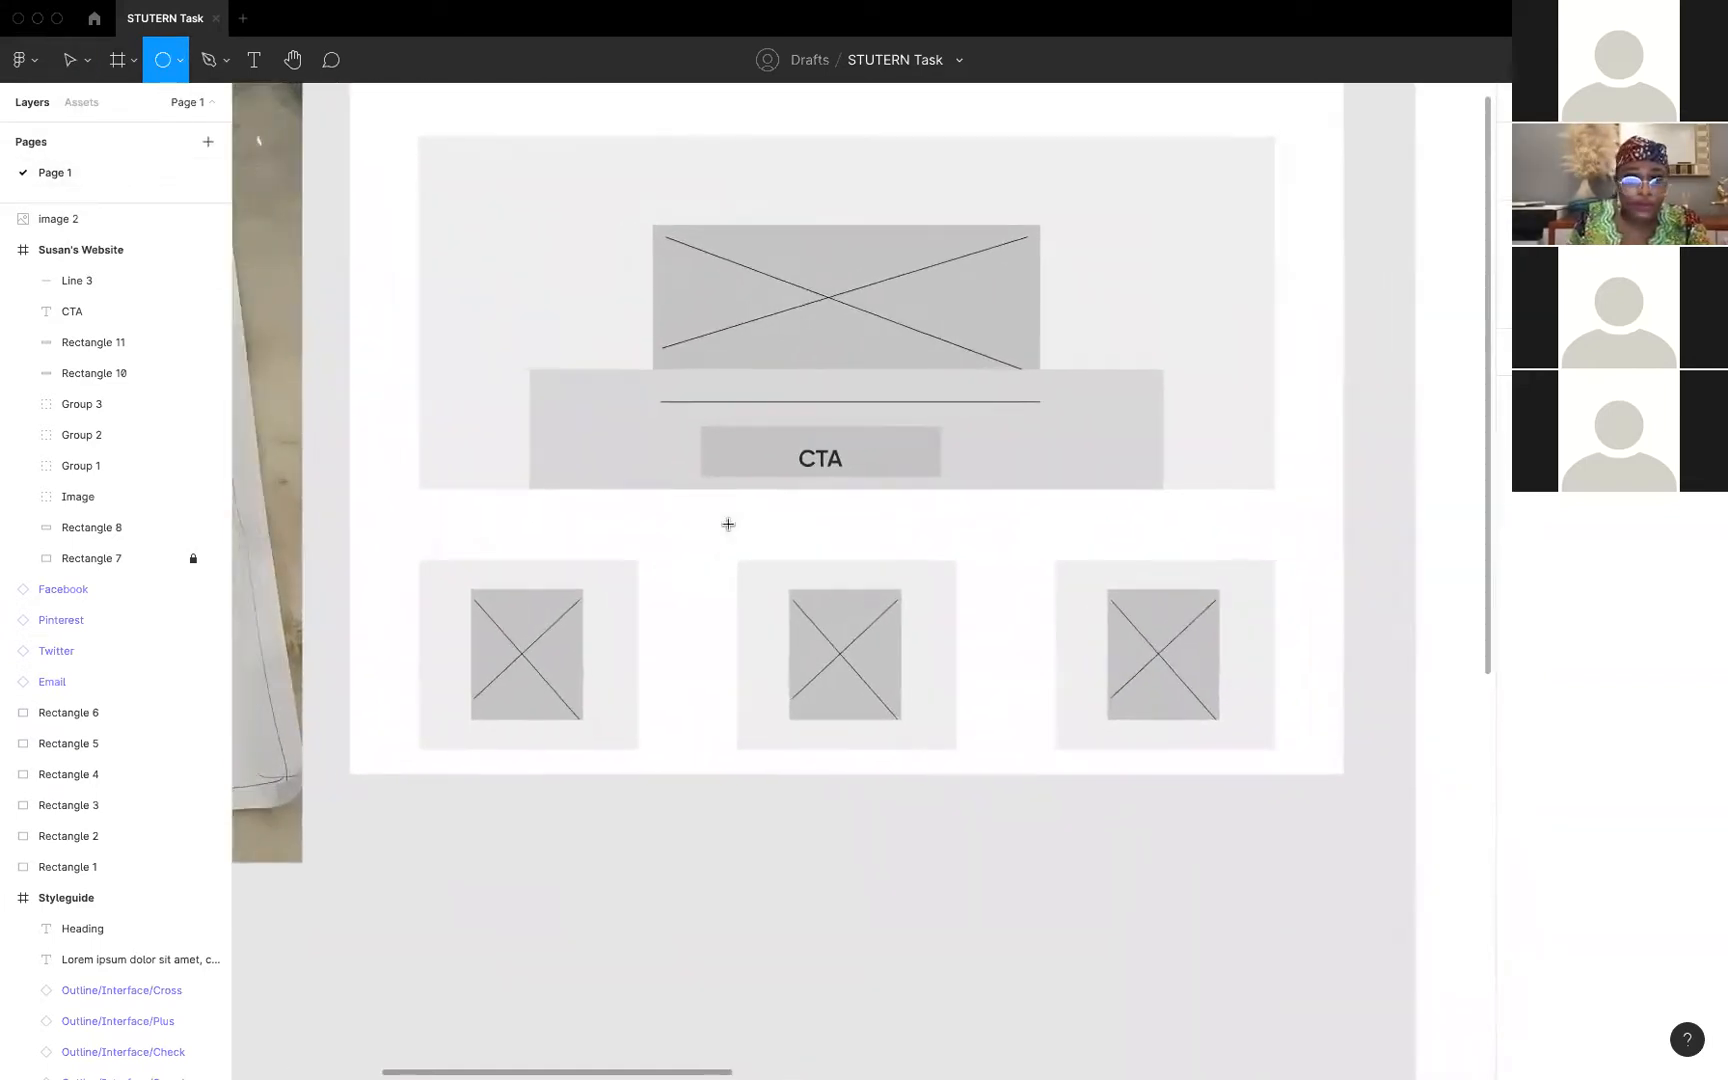
scroll(728, 524, "up", 3)
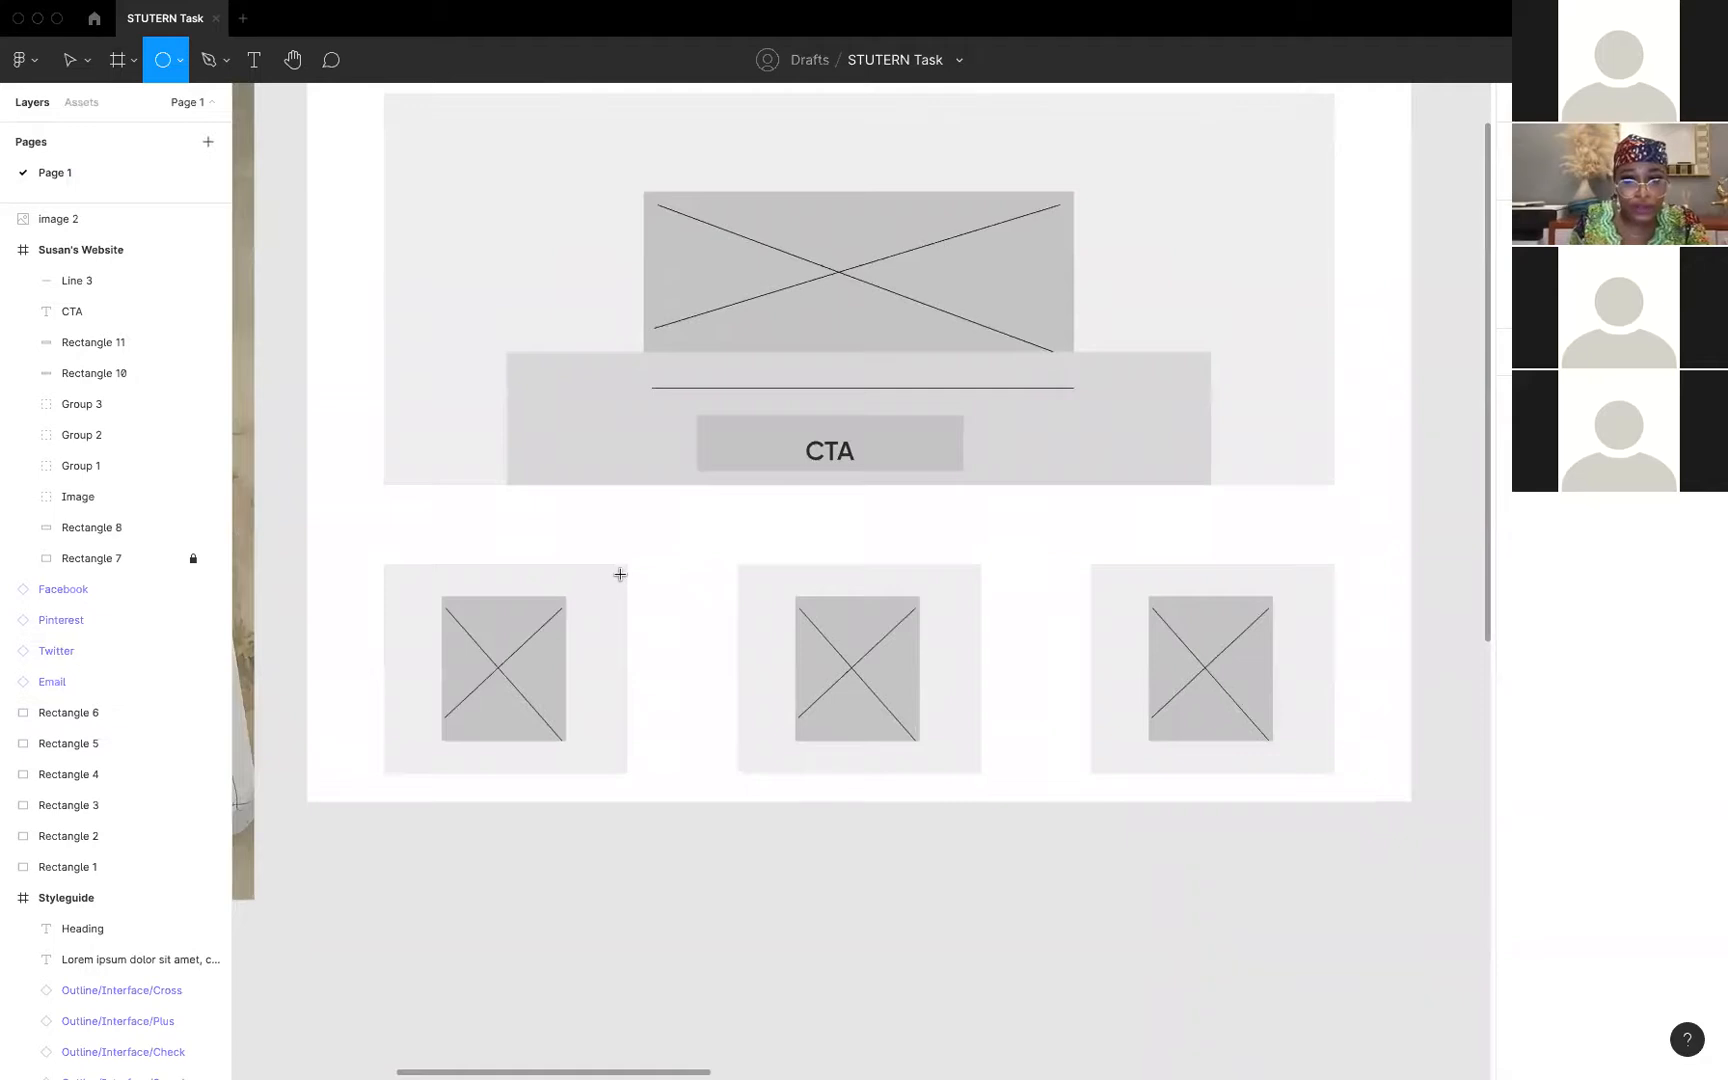
left_click_drag(618, 572, 655, 608)
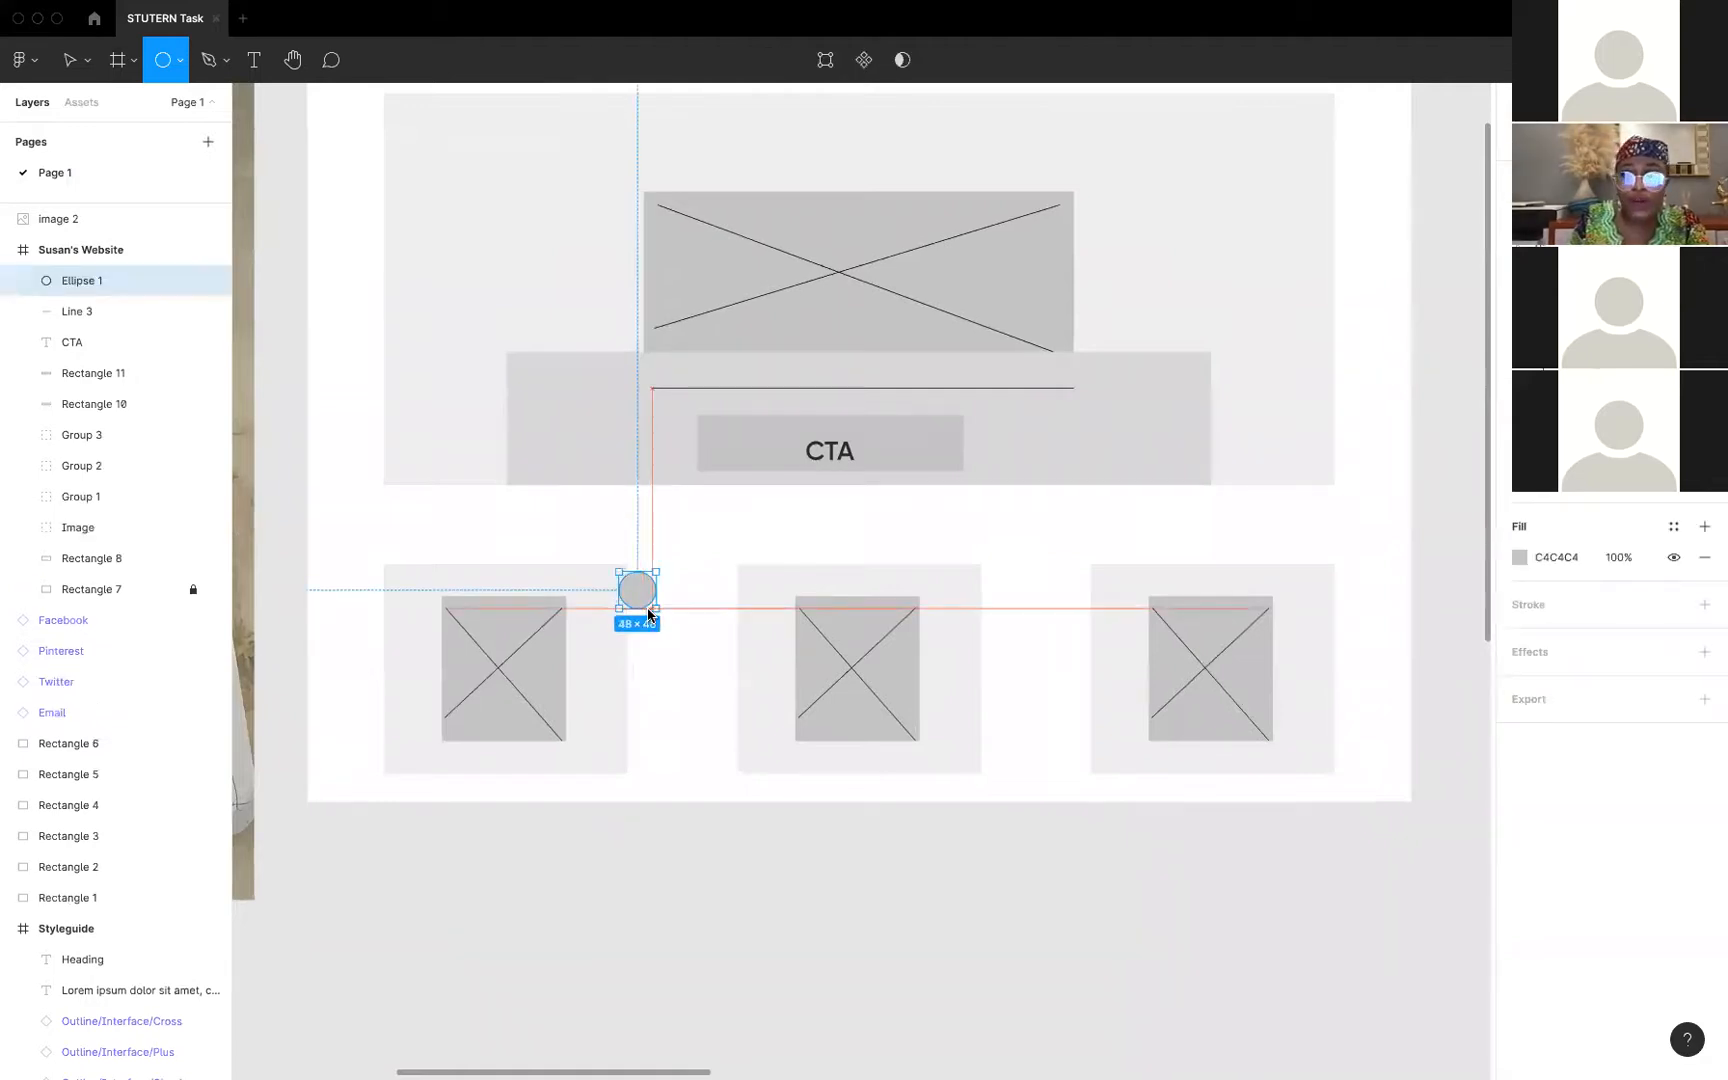
Move the circle inside the first card's upper-right corner, flush with the card's top and right edges
left_click_drag(640, 598, 630, 592)
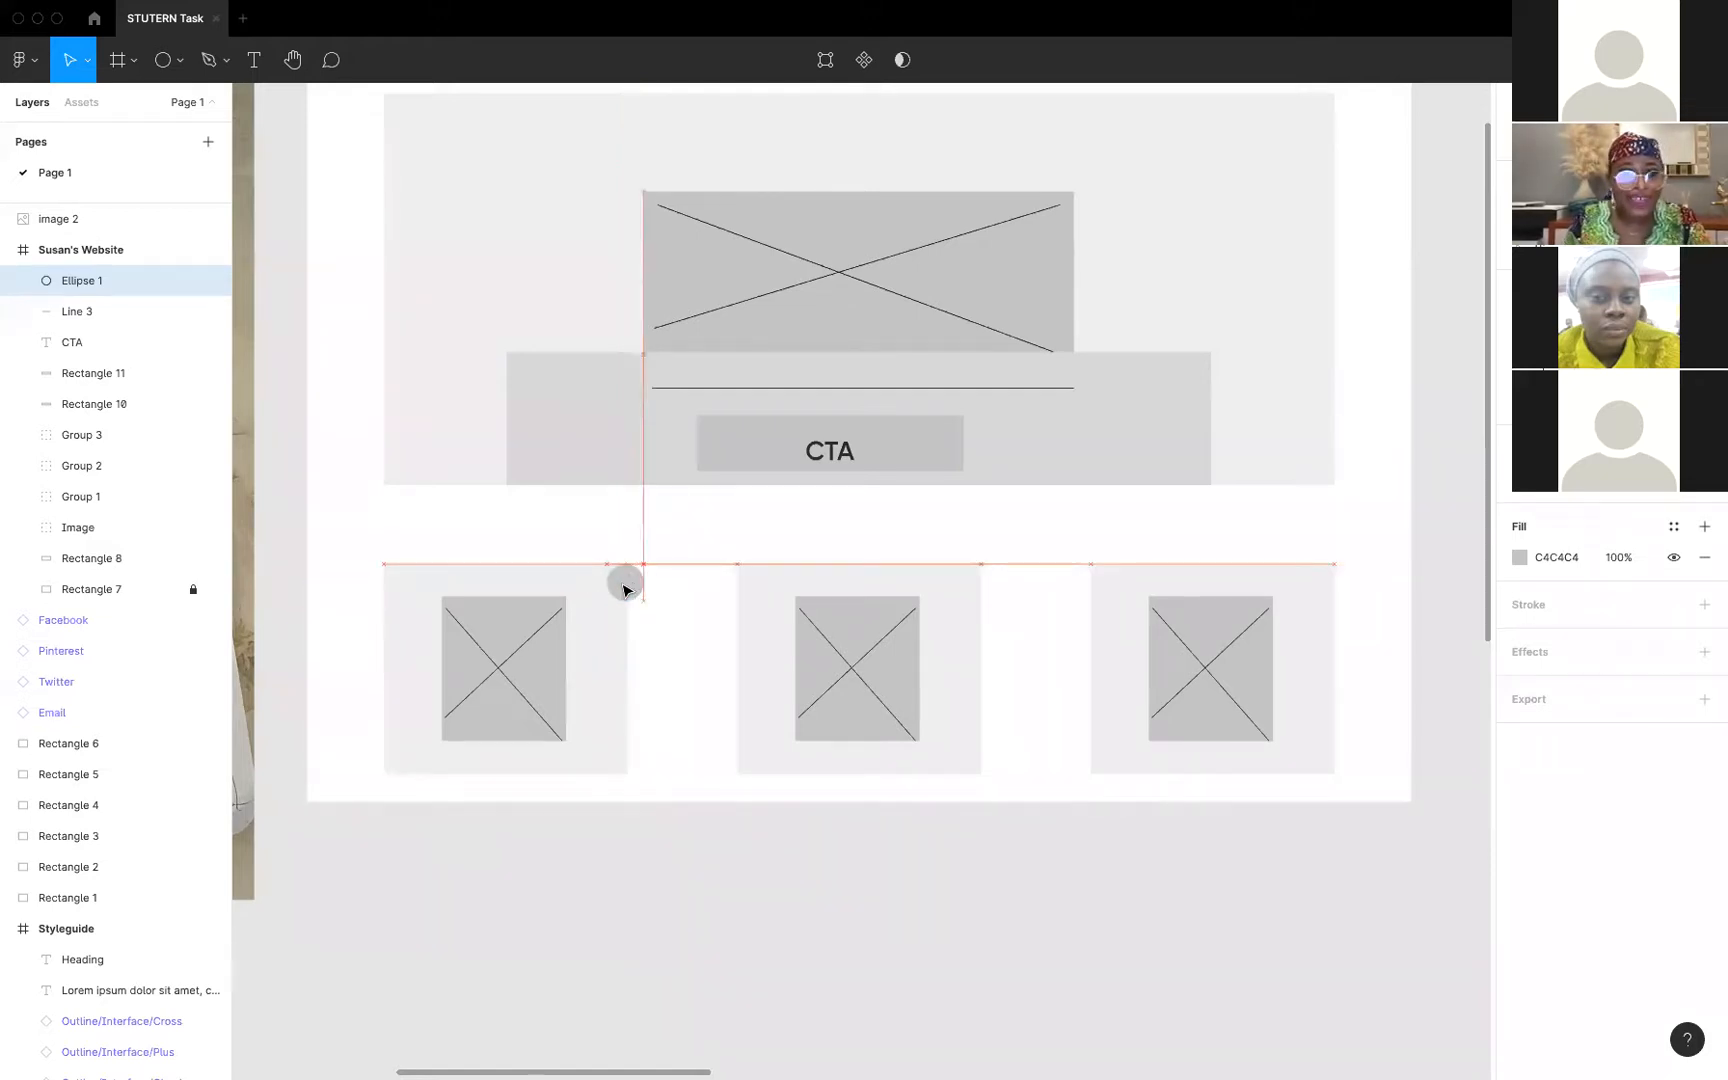
left_click_drag(621, 590, 603, 588)
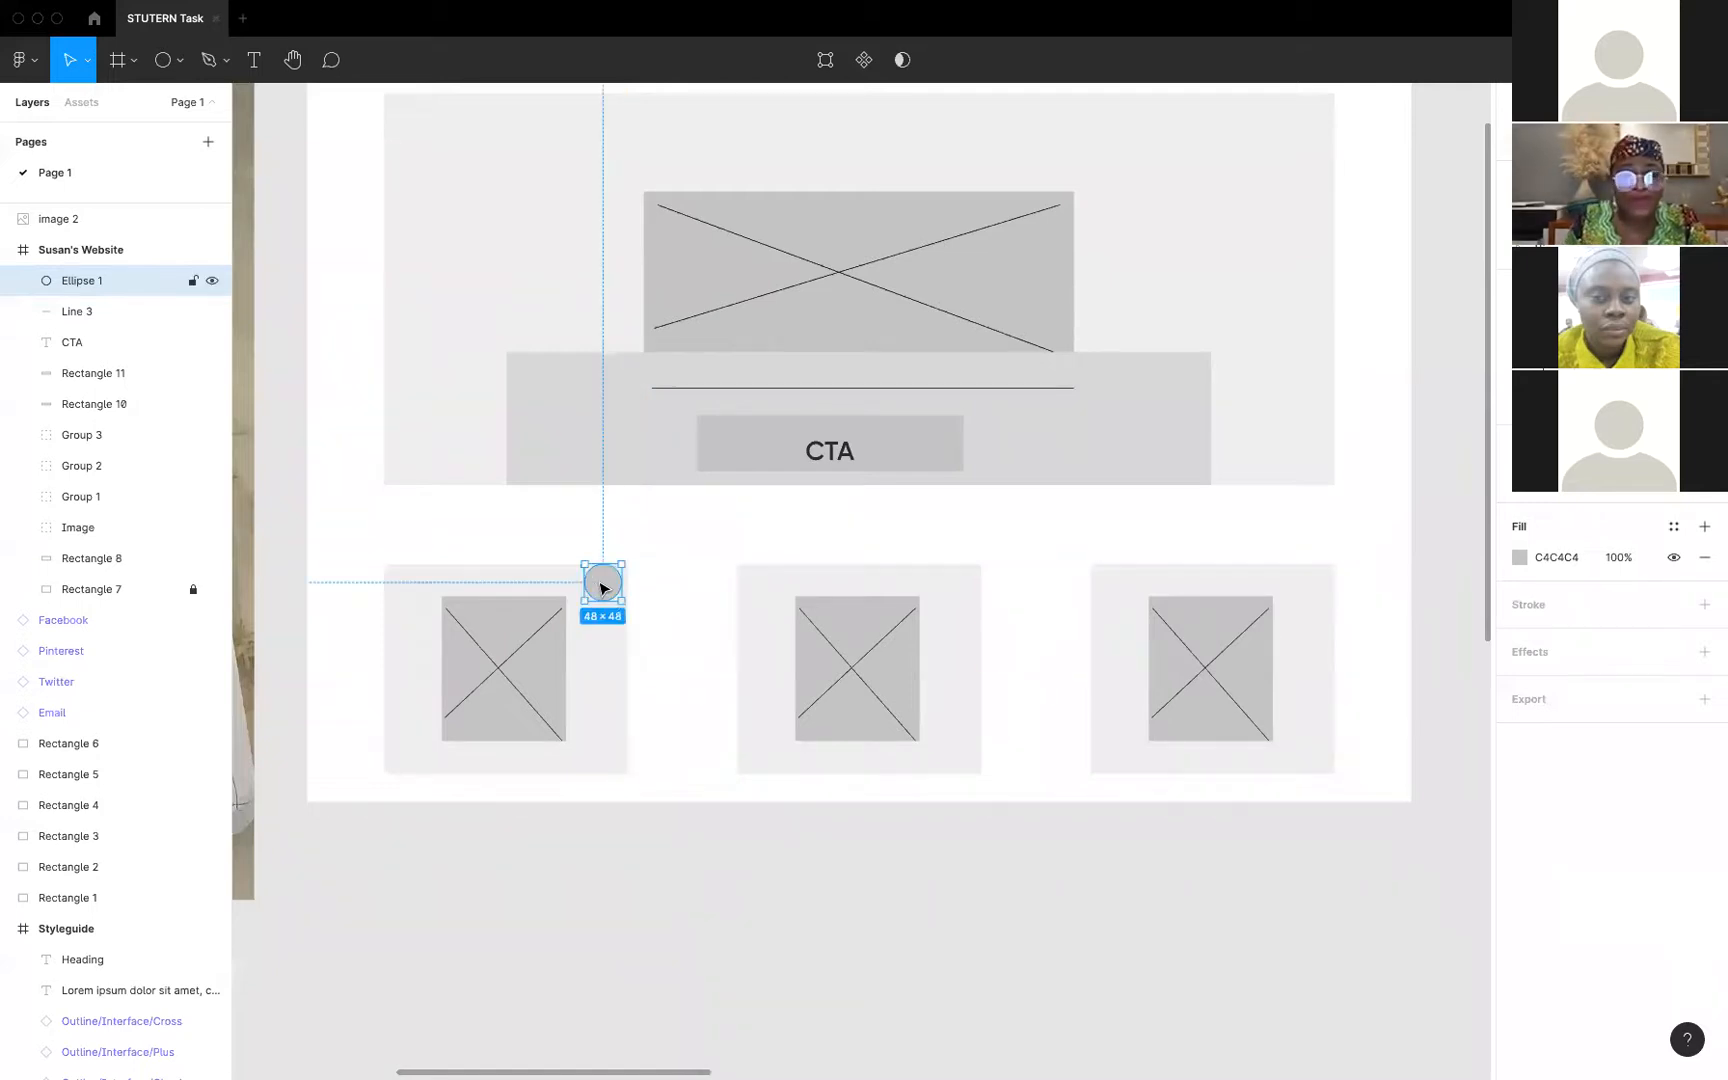
scroll(603, 588, "down", 3)
scroll(603, 588, "down", 1)
scroll(603, 587, "left", 2)
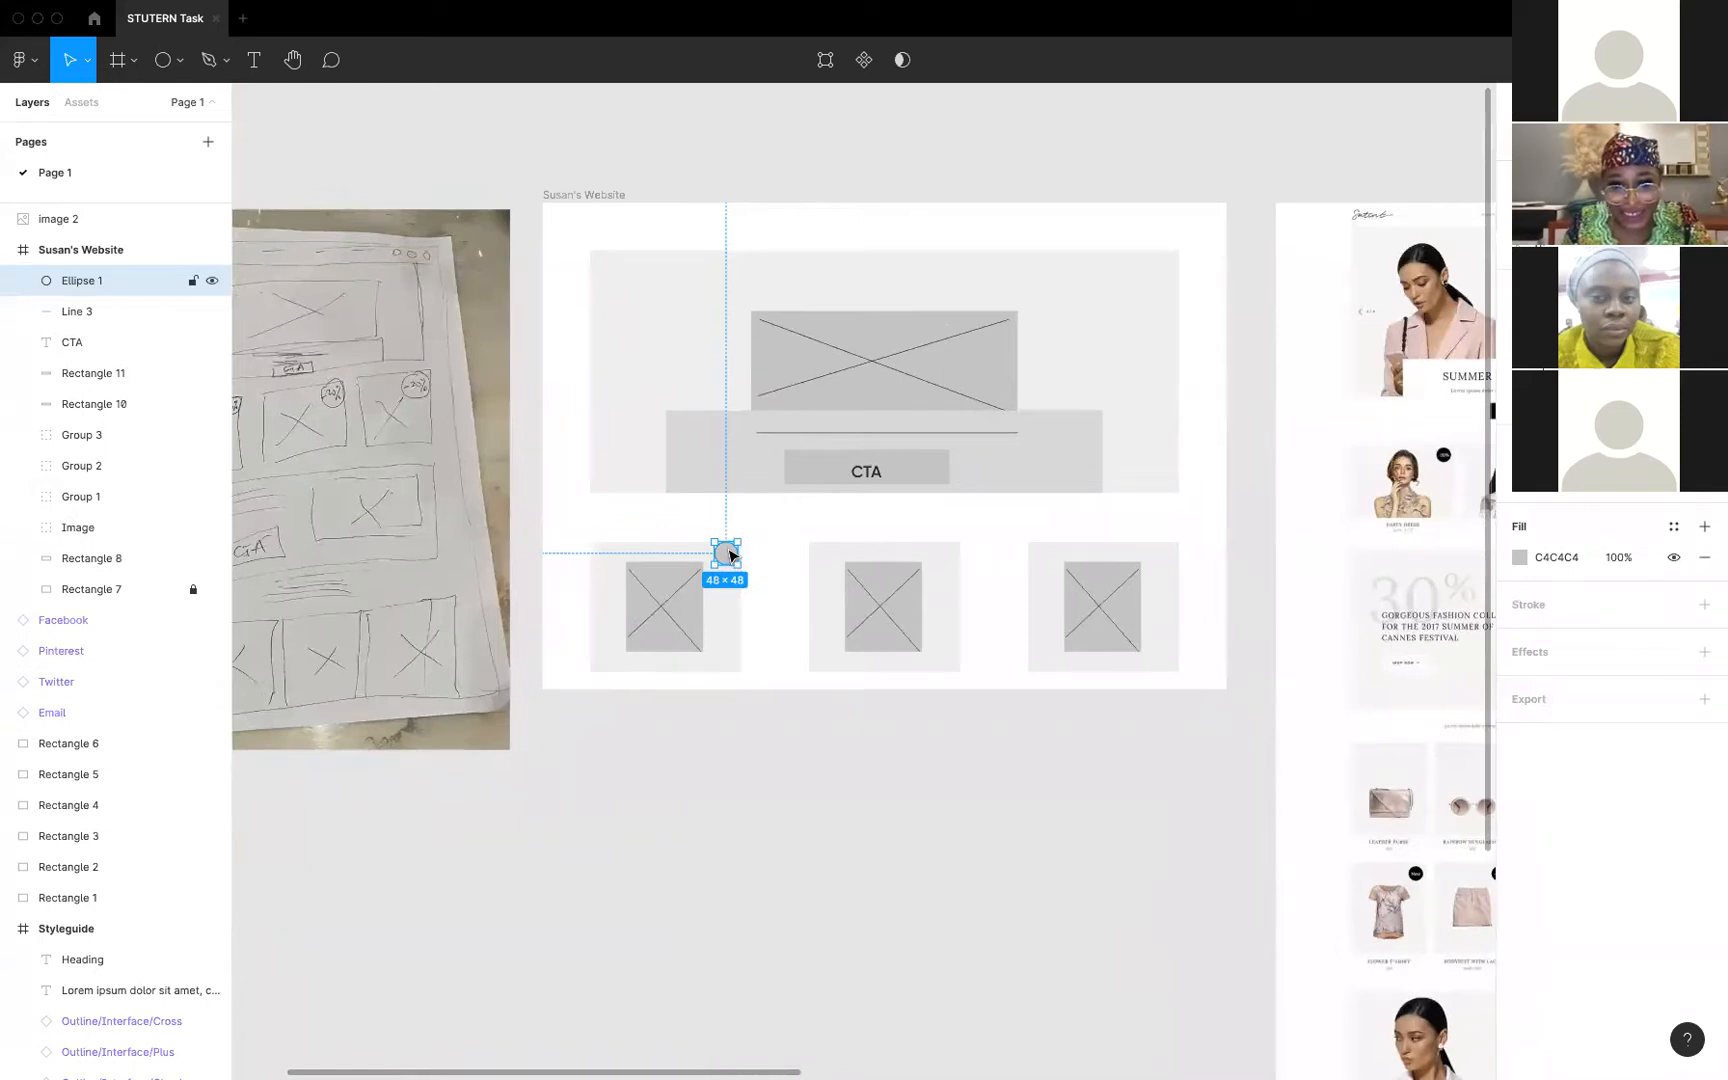
left_click_drag(733, 555, 734, 556)
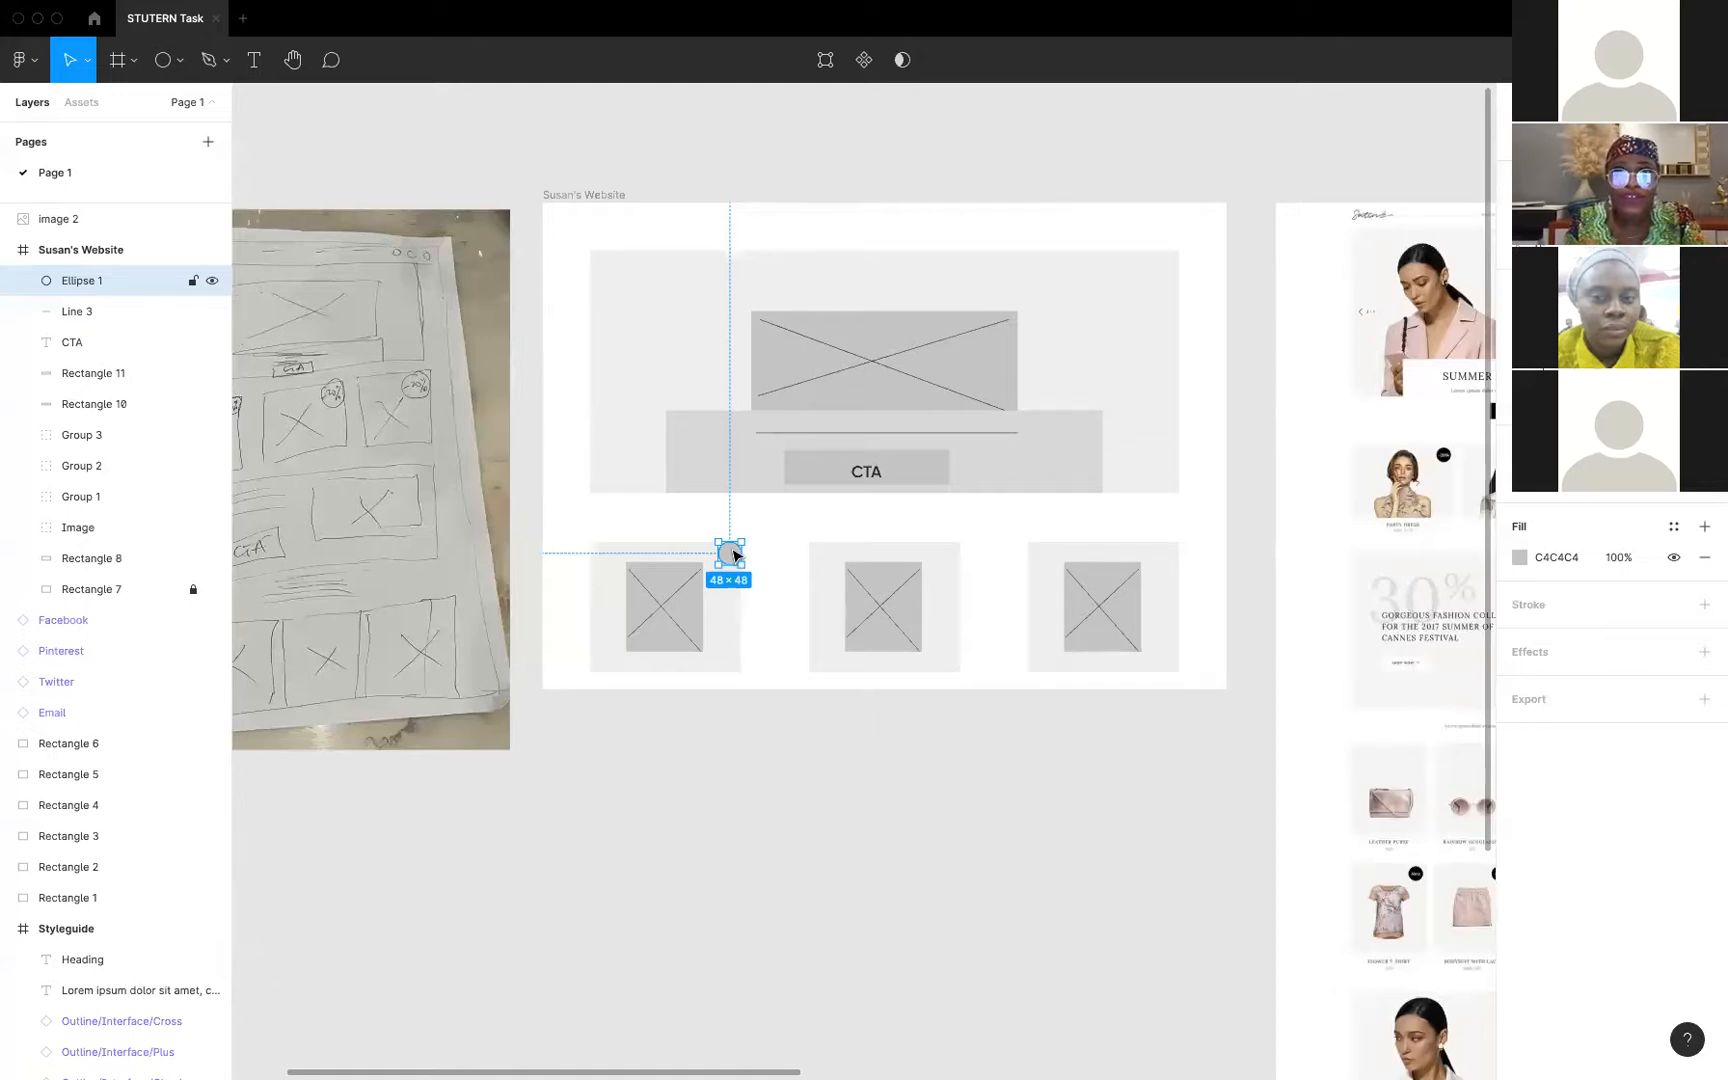
scroll(732, 561, "up", 1)
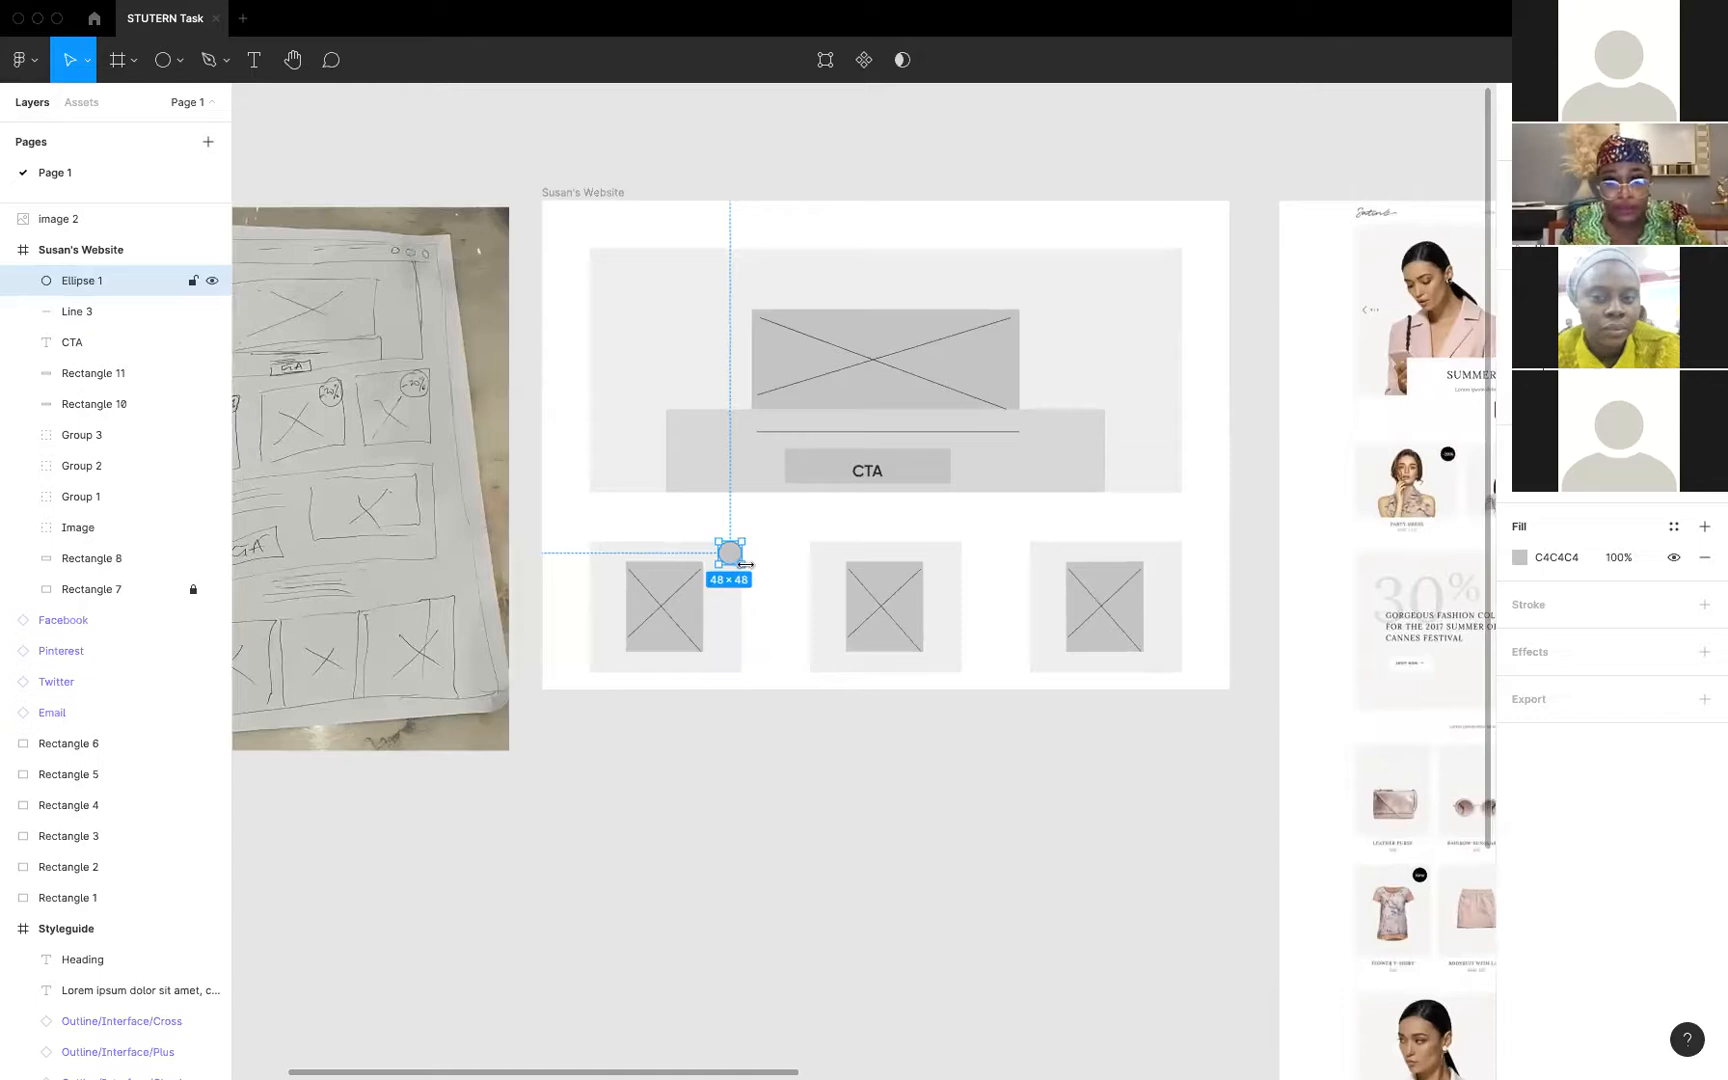
Add the text "-" over the circle on the first card and nudge it up to the circle's middle
key("i")
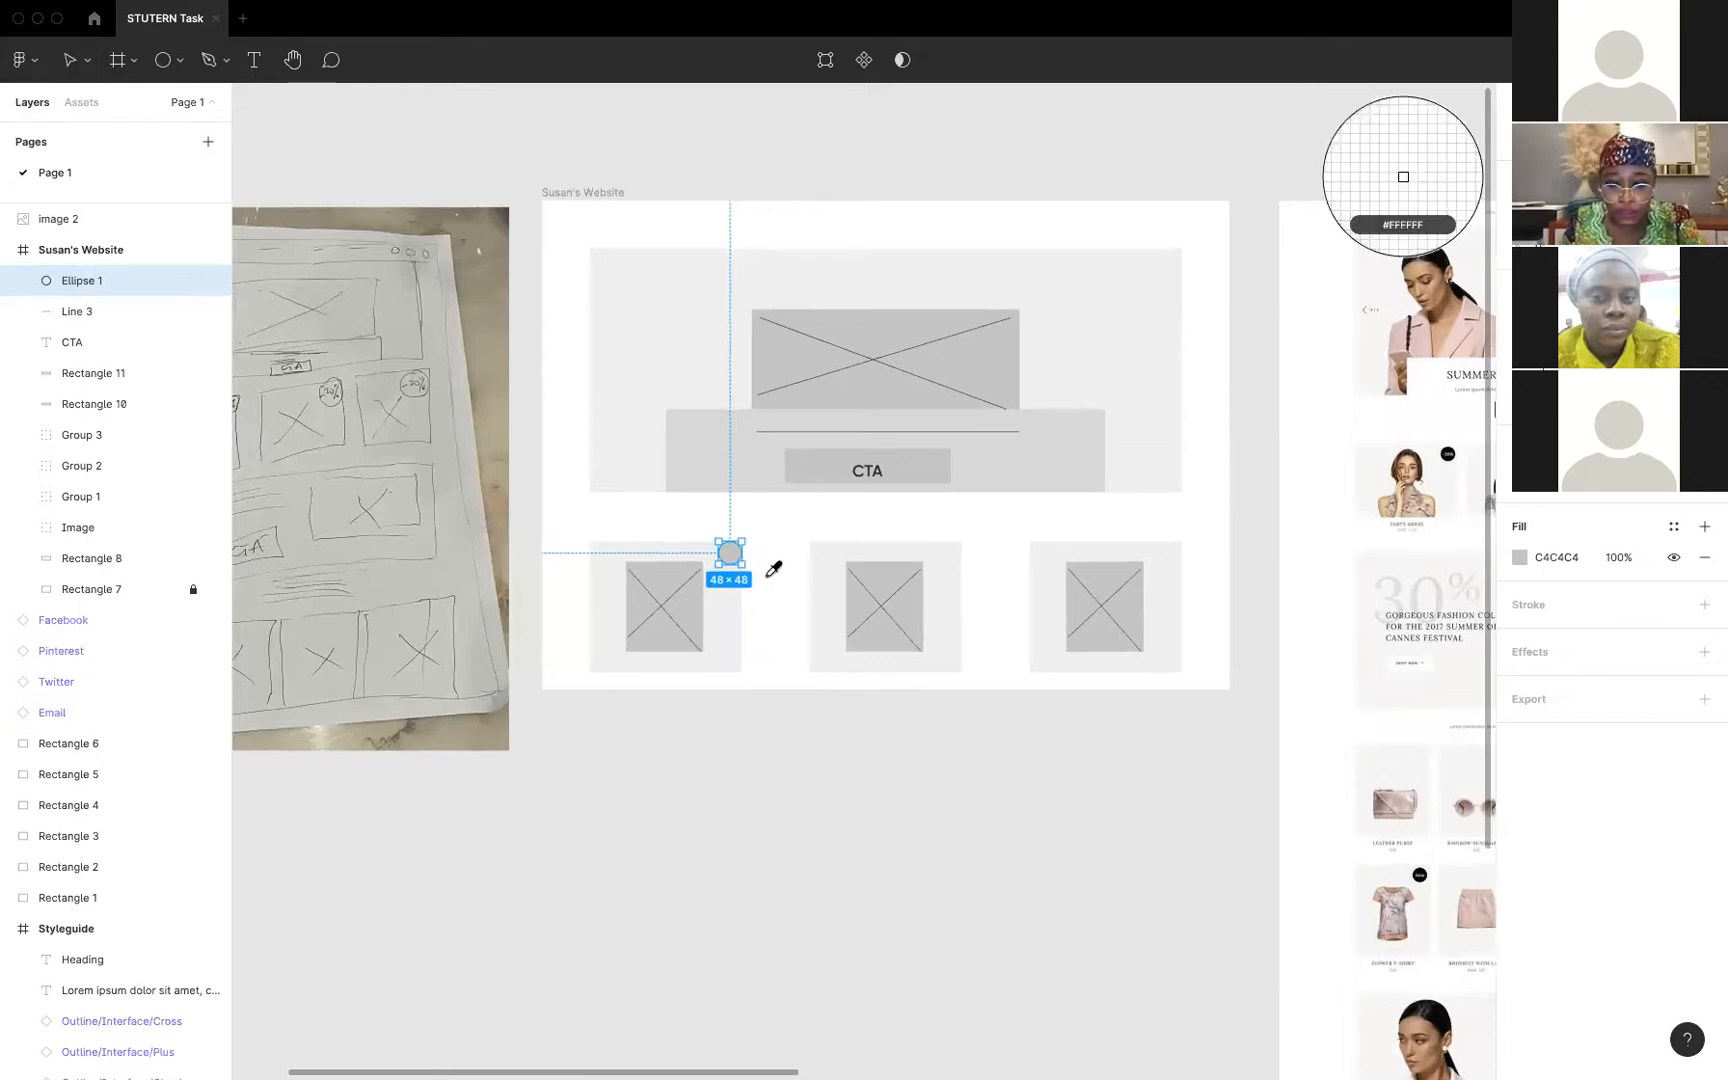
key("Escape")
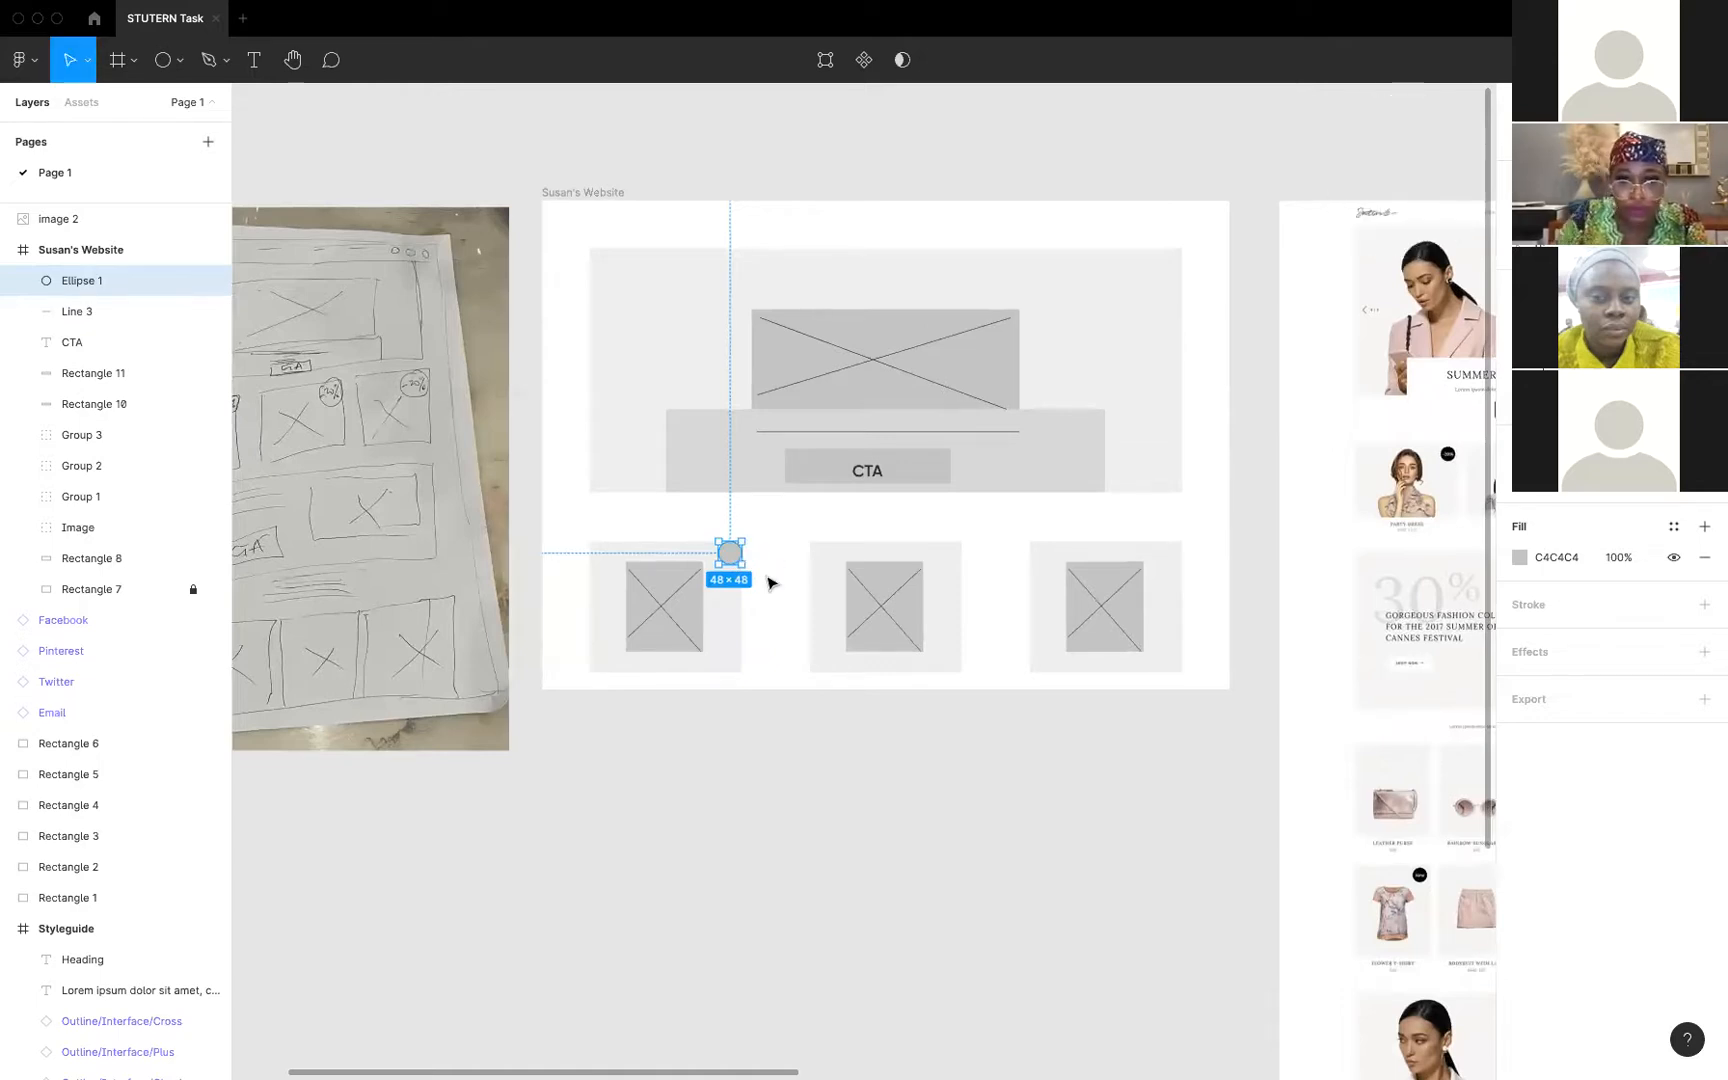
key("t")
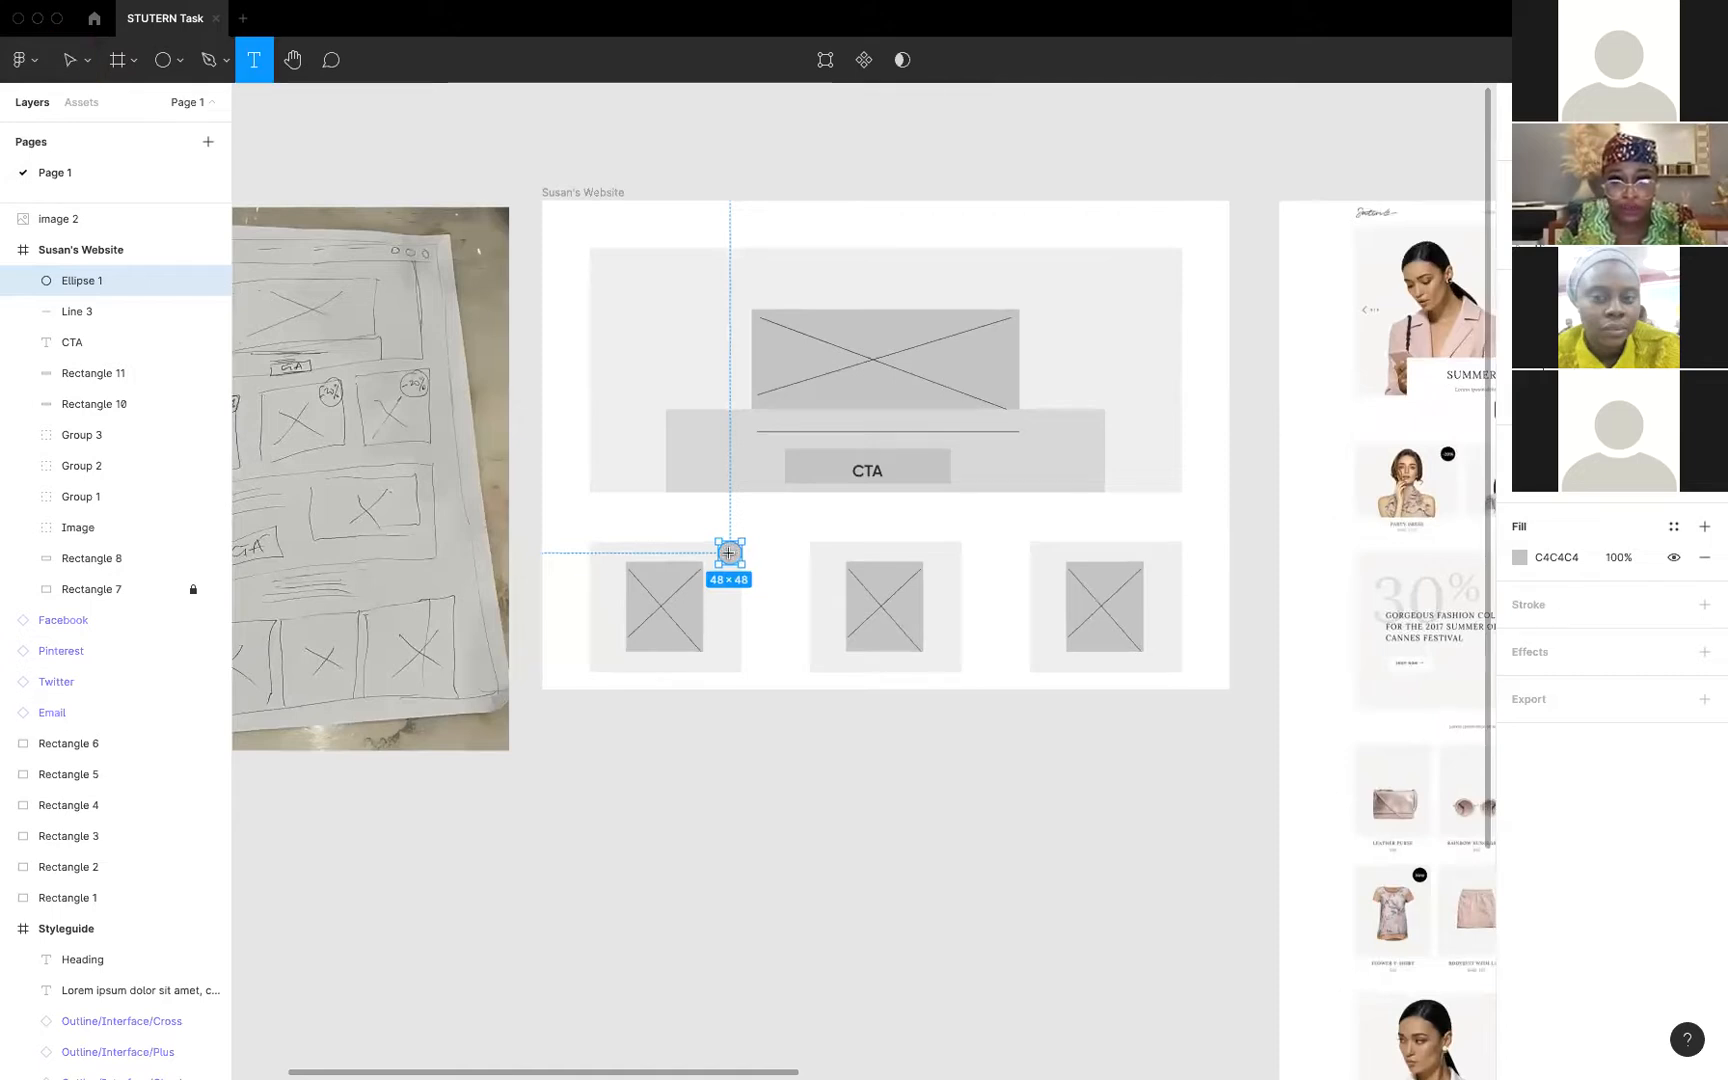
left_click(730, 553)
type("-")
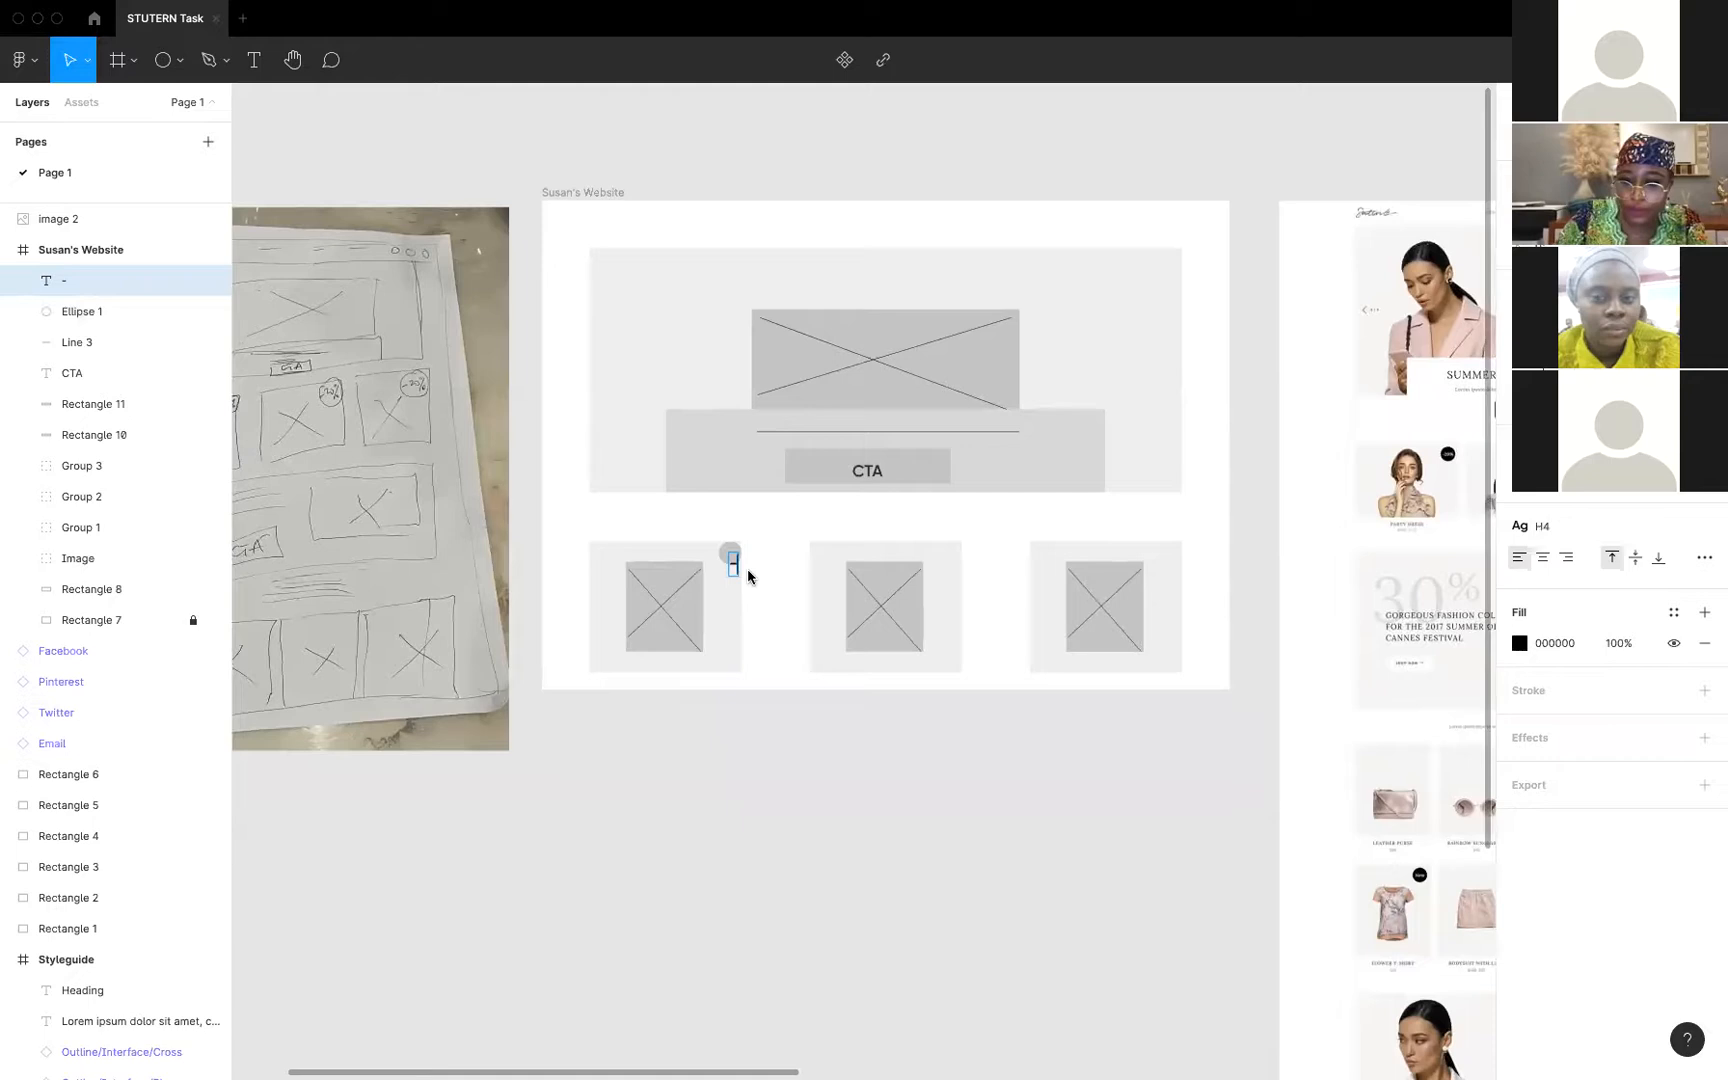
key("Escape")
key("shift+Up")
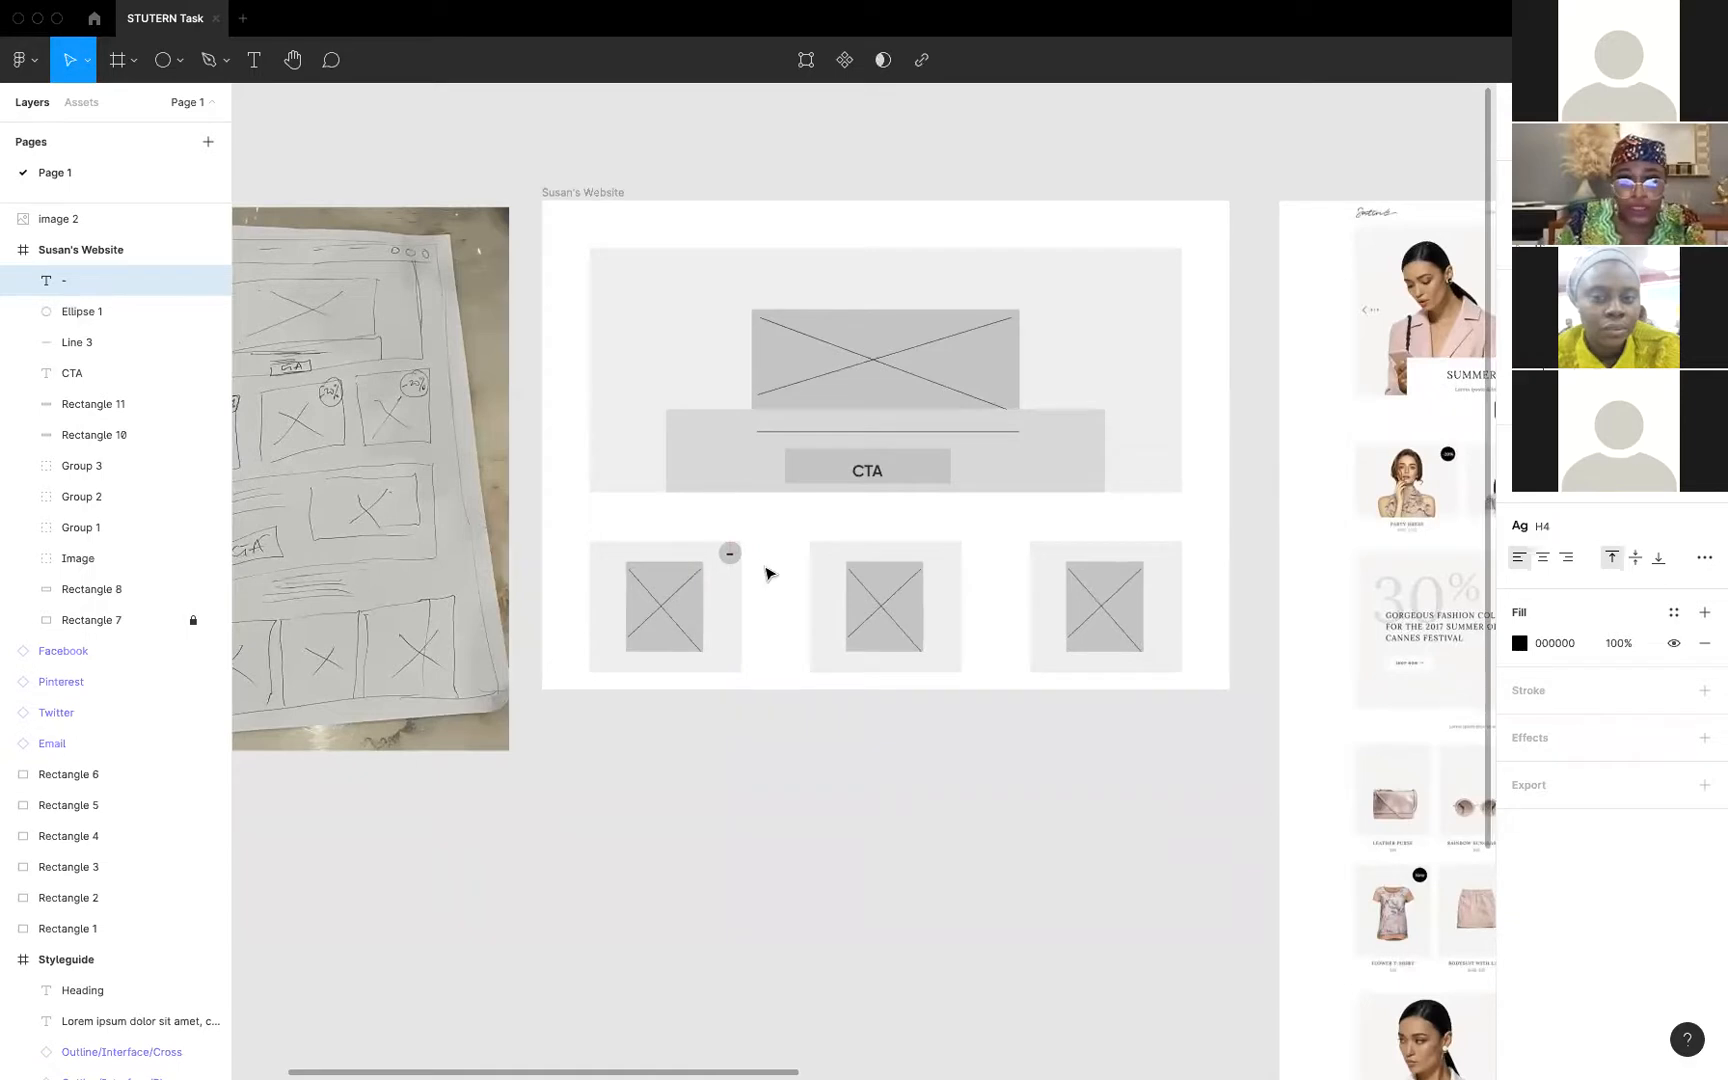
Group the circle with its dash text, leaving out the card, and rename the group "Discount"
left_click(768, 567)
left_click(731, 557)
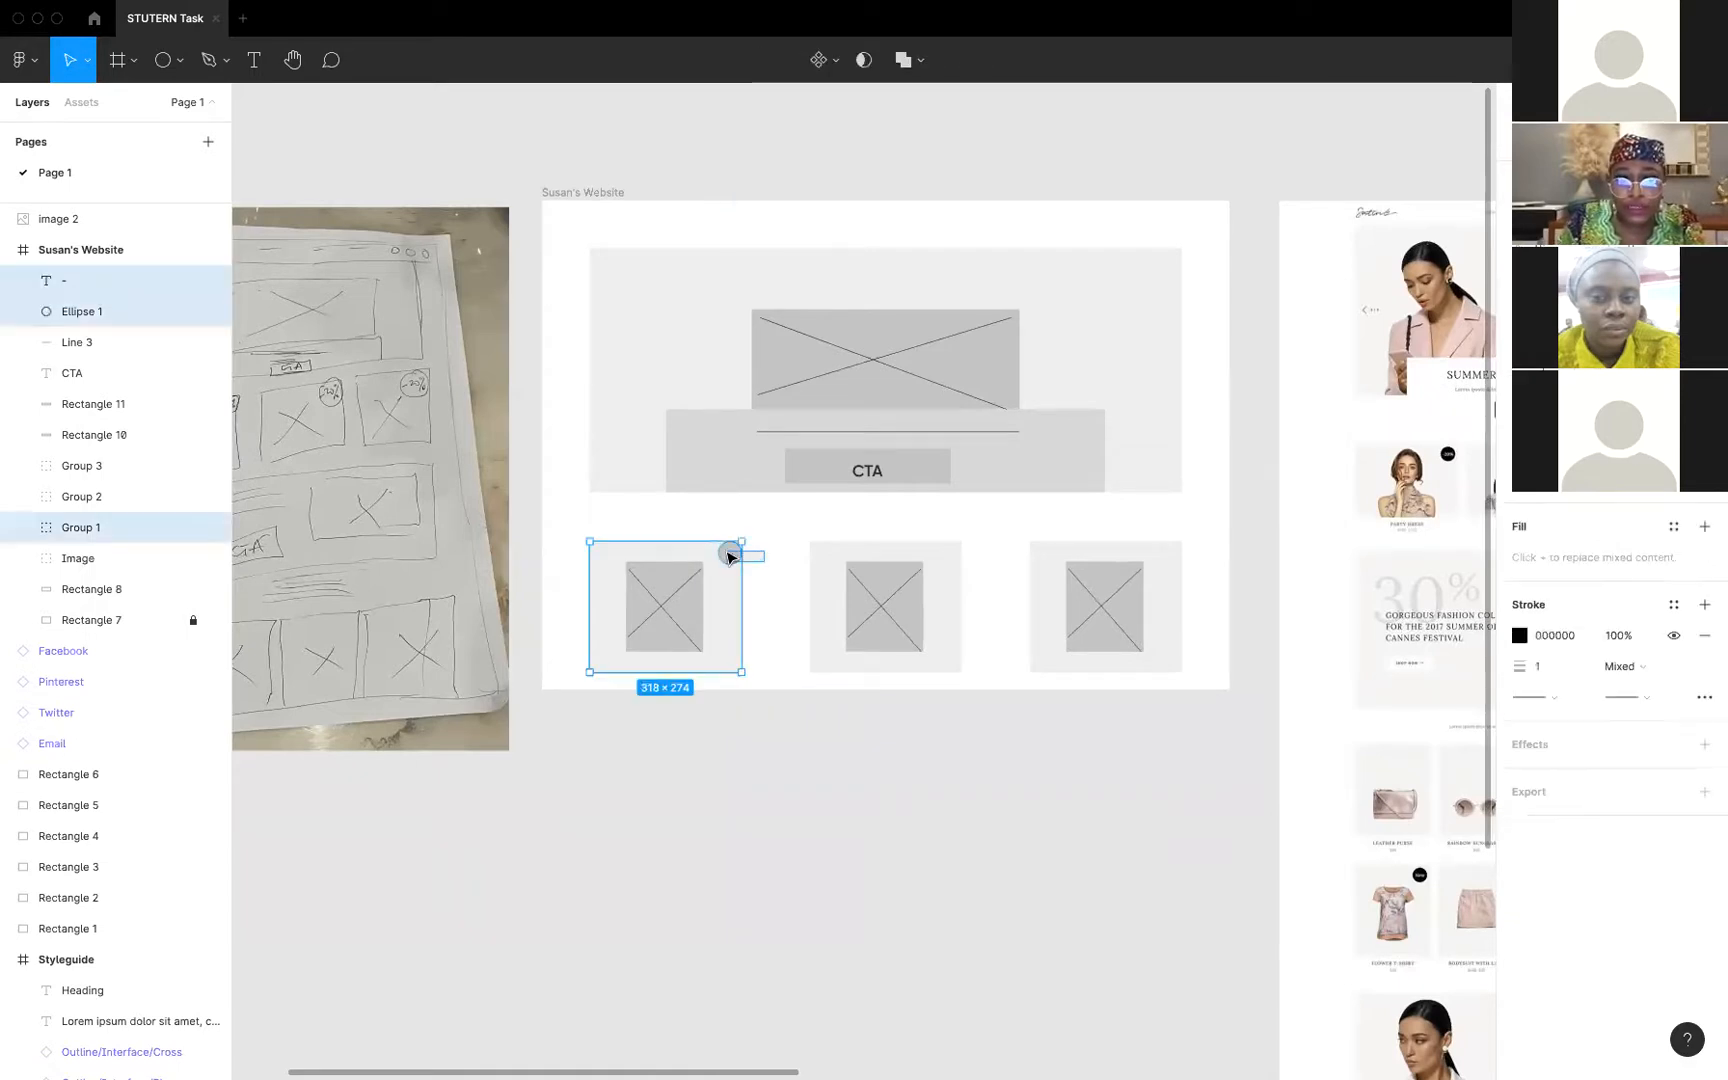
left_click(731, 603, "shift")
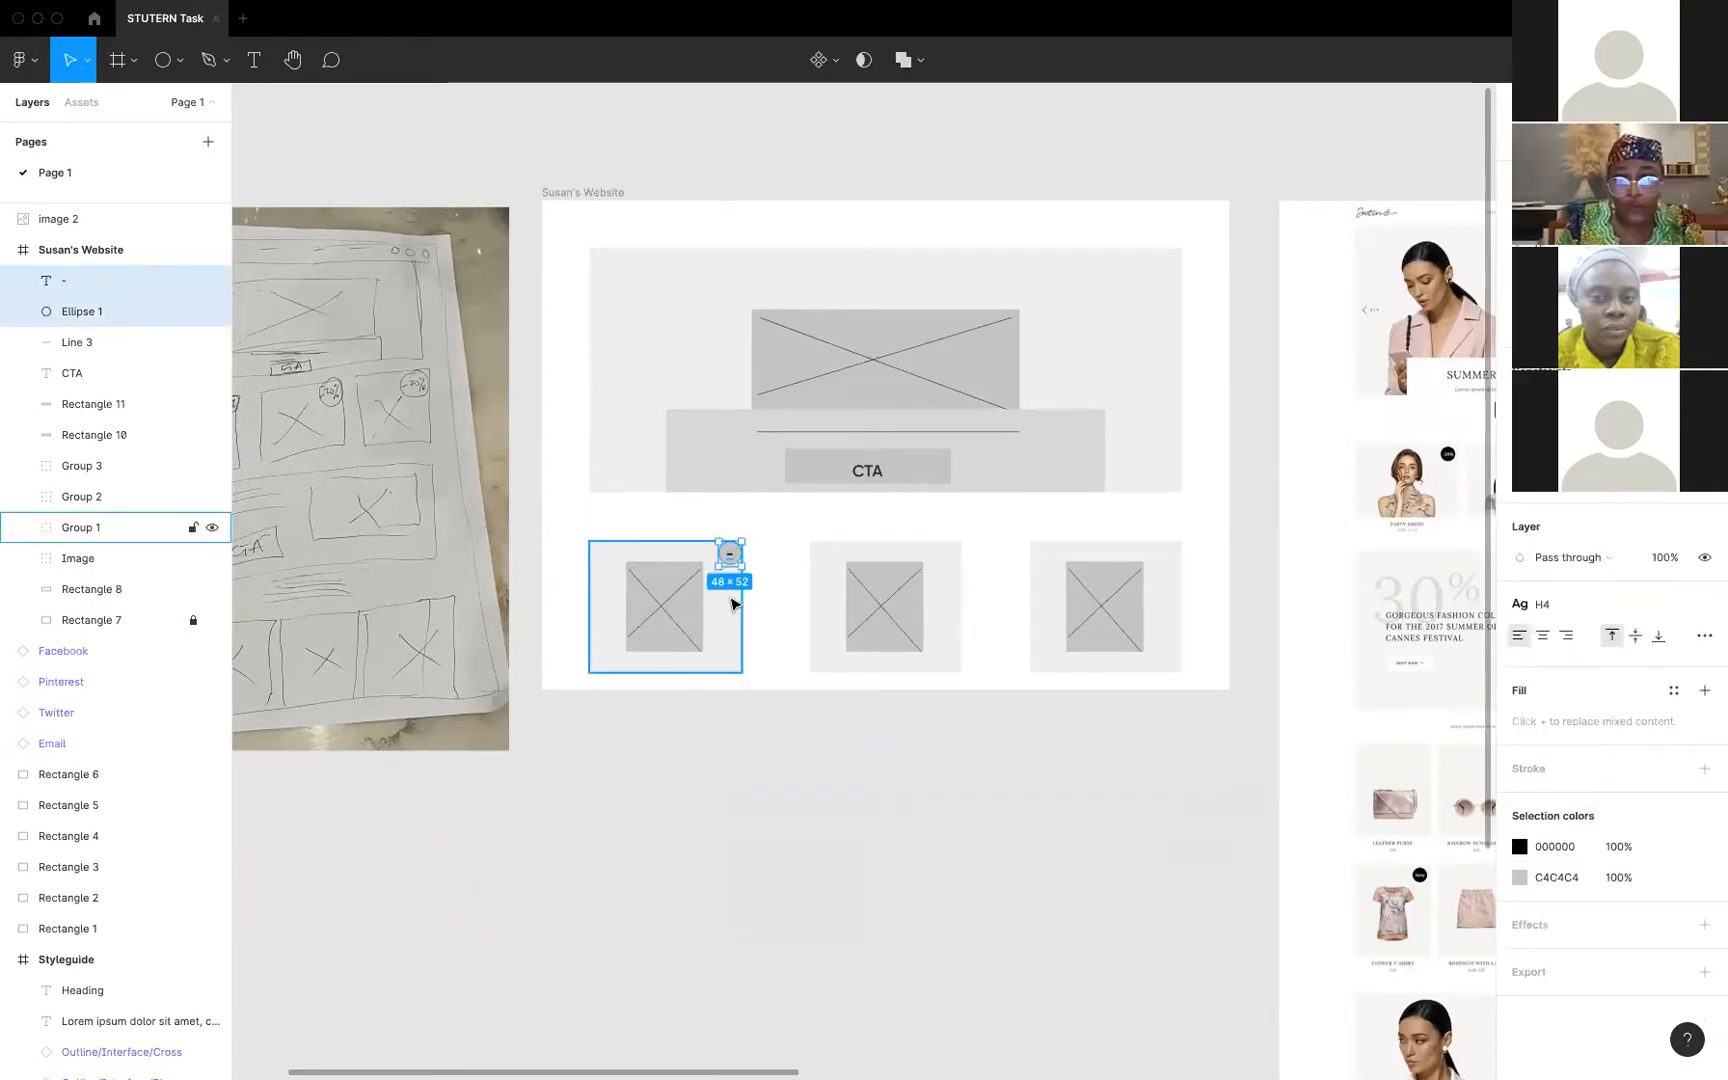
key("ctrl+g")
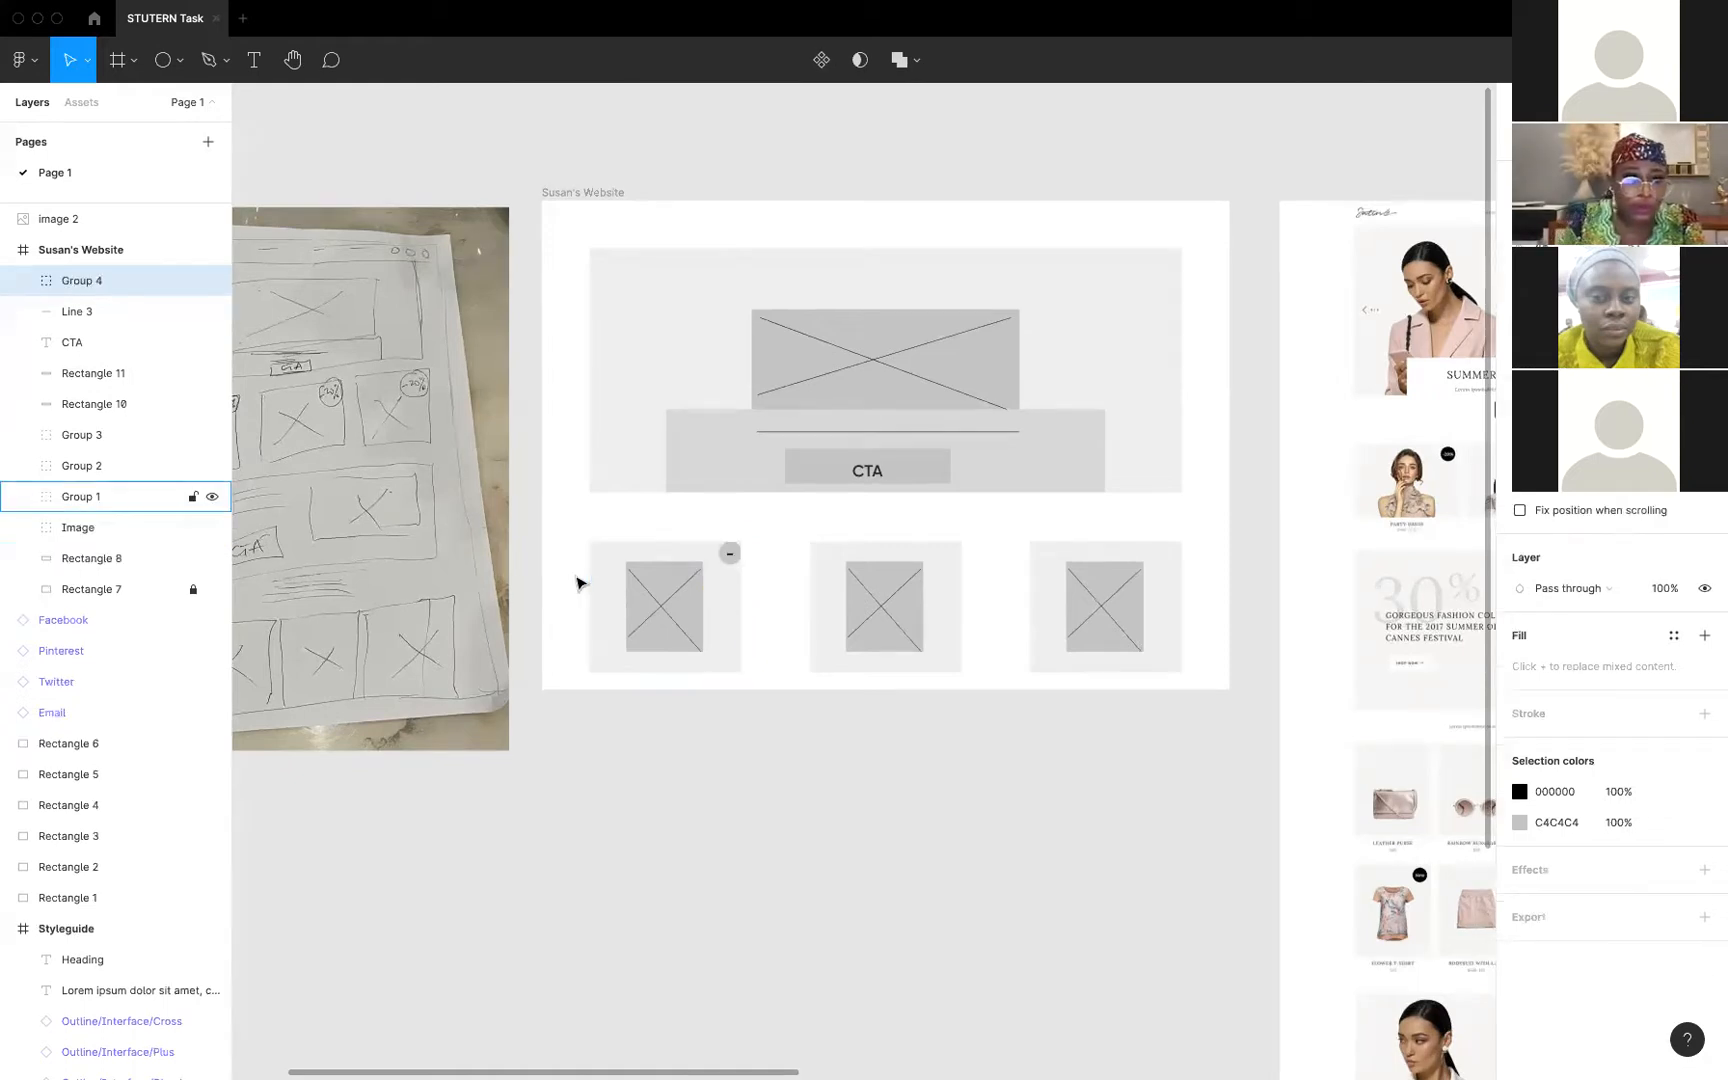
double_click(101, 277)
type("D")
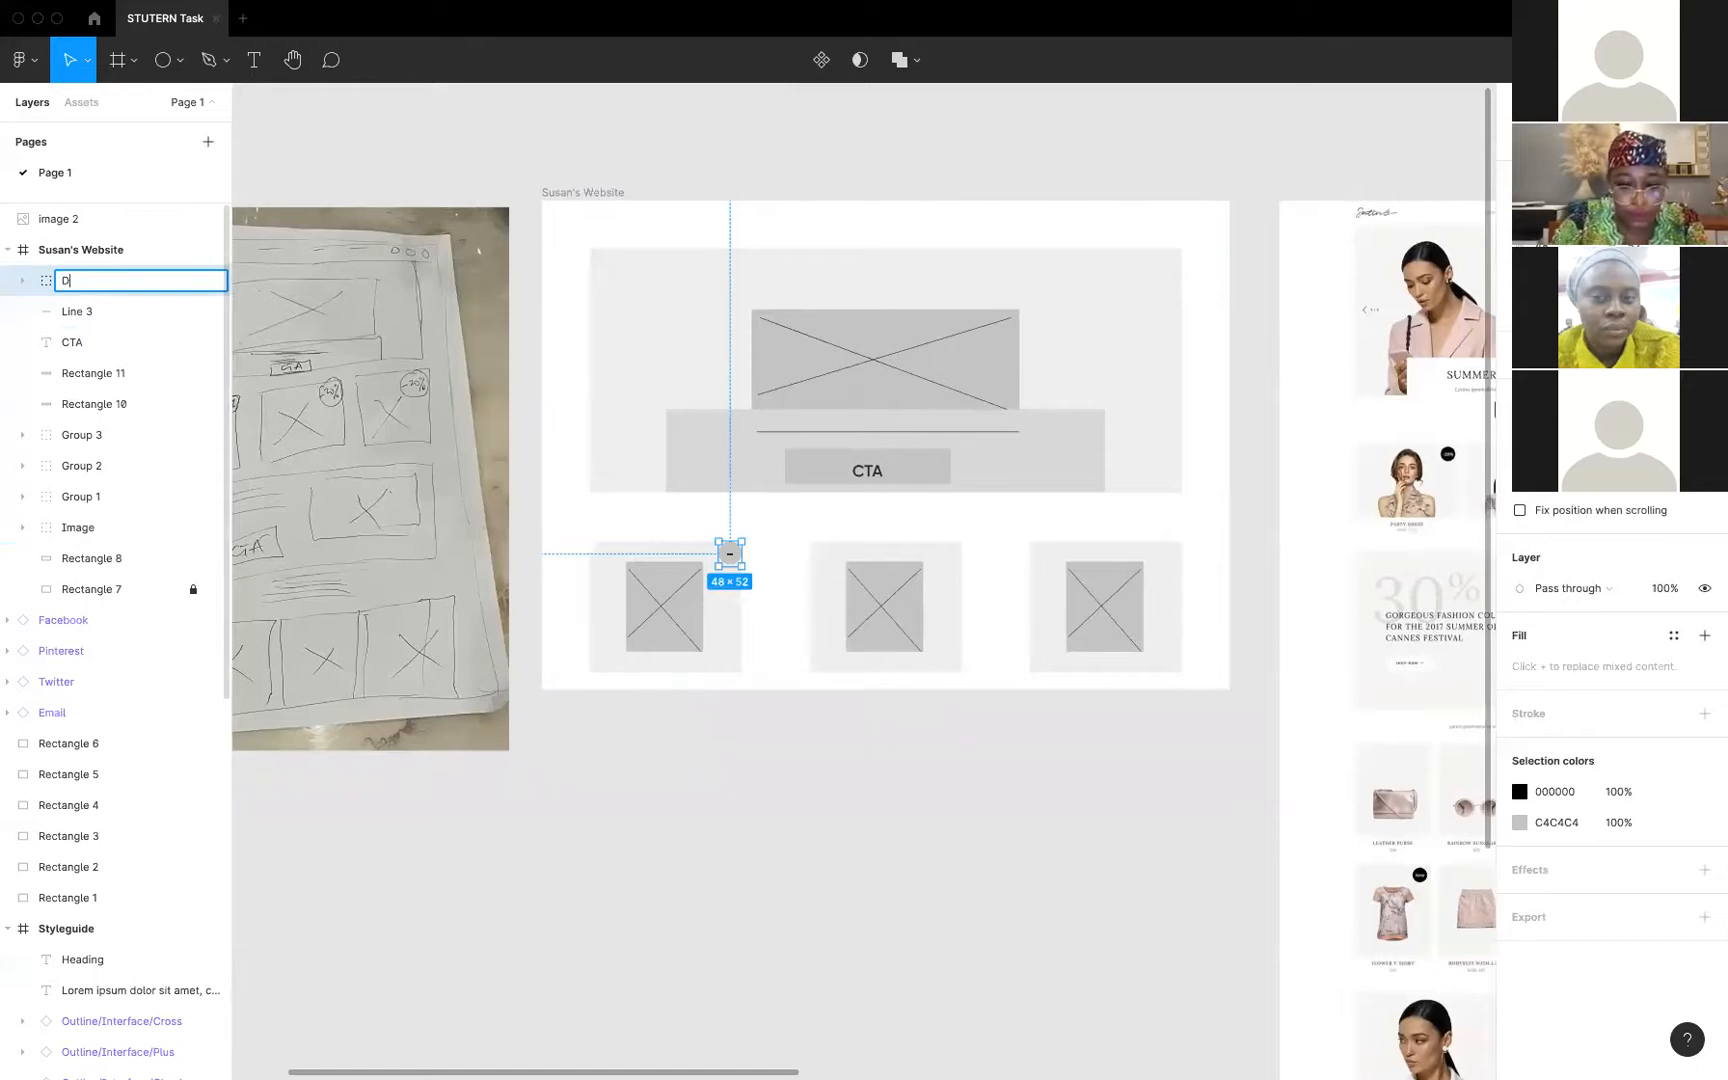
key("Return")
Examine the hand-drawn sketch beside the wireframe to compare the badges on the card row
scroll(583, 415, "up", 5)
scroll(583, 415, "left", 4)
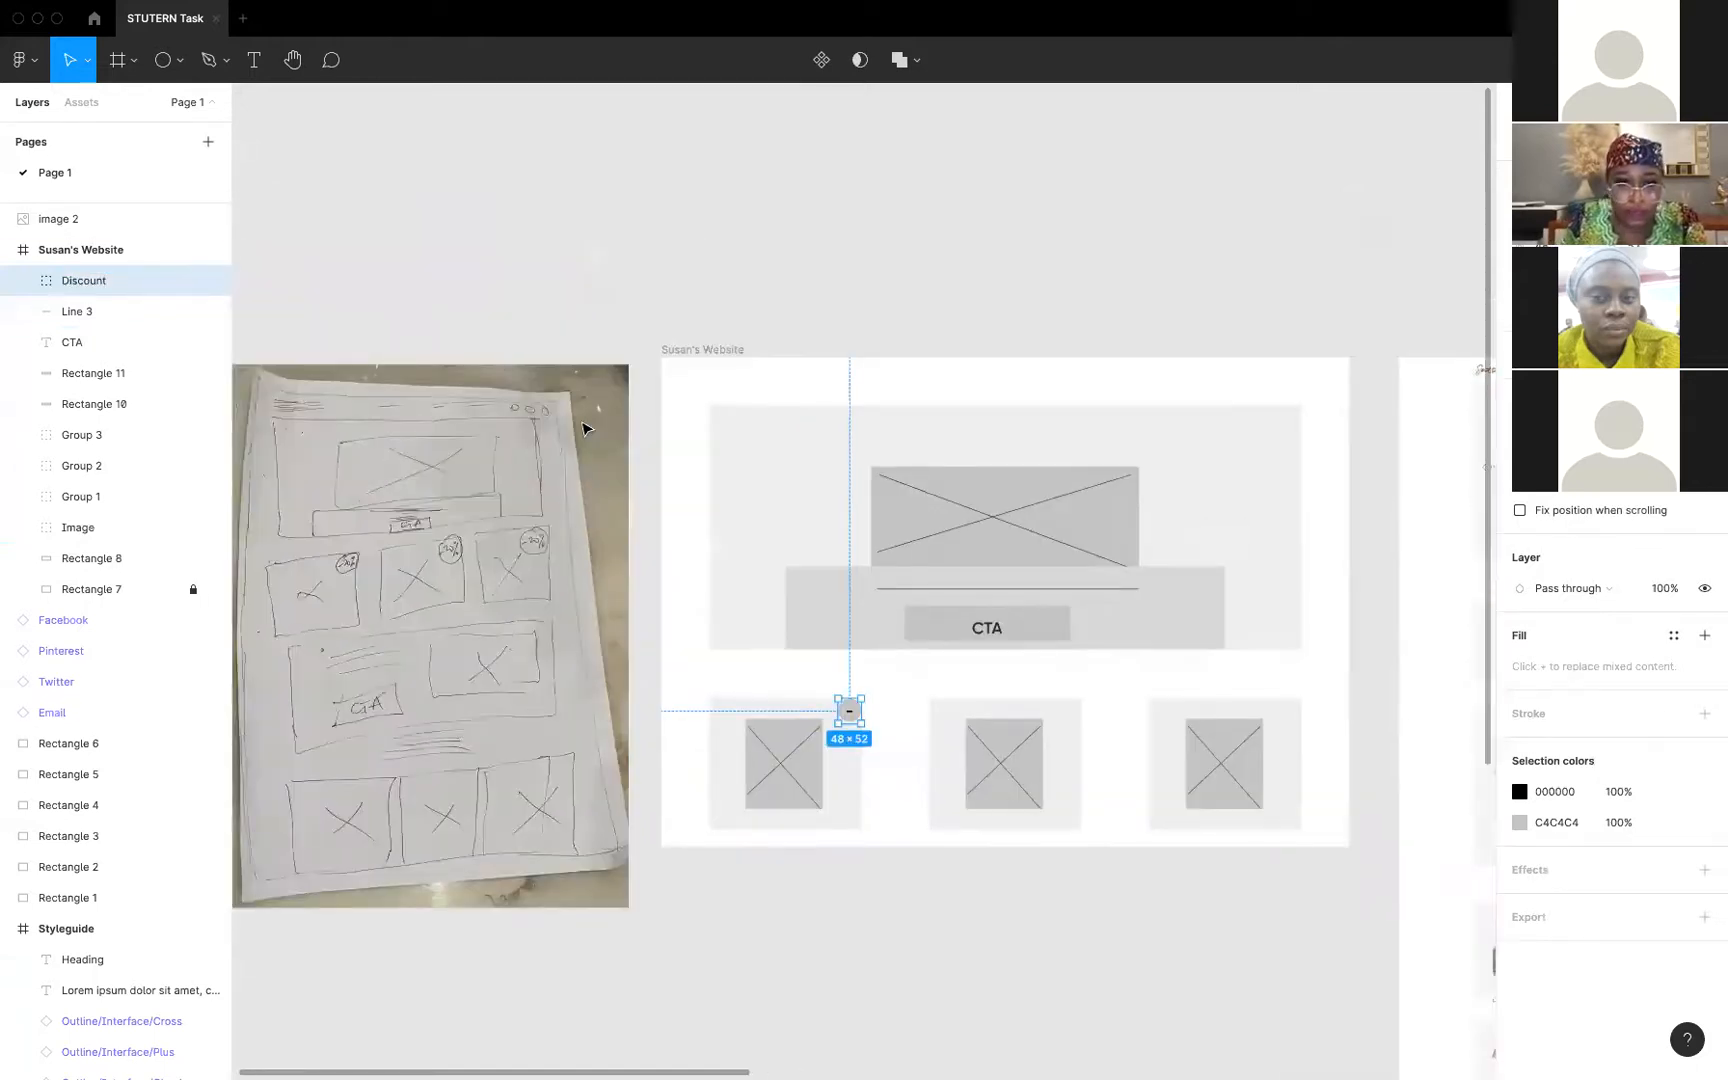
scroll(583, 428, "up", 4)
scroll(583, 428, "left", 2)
scroll(852, 599, "up", 1)
scroll(852, 599, "left", 1)
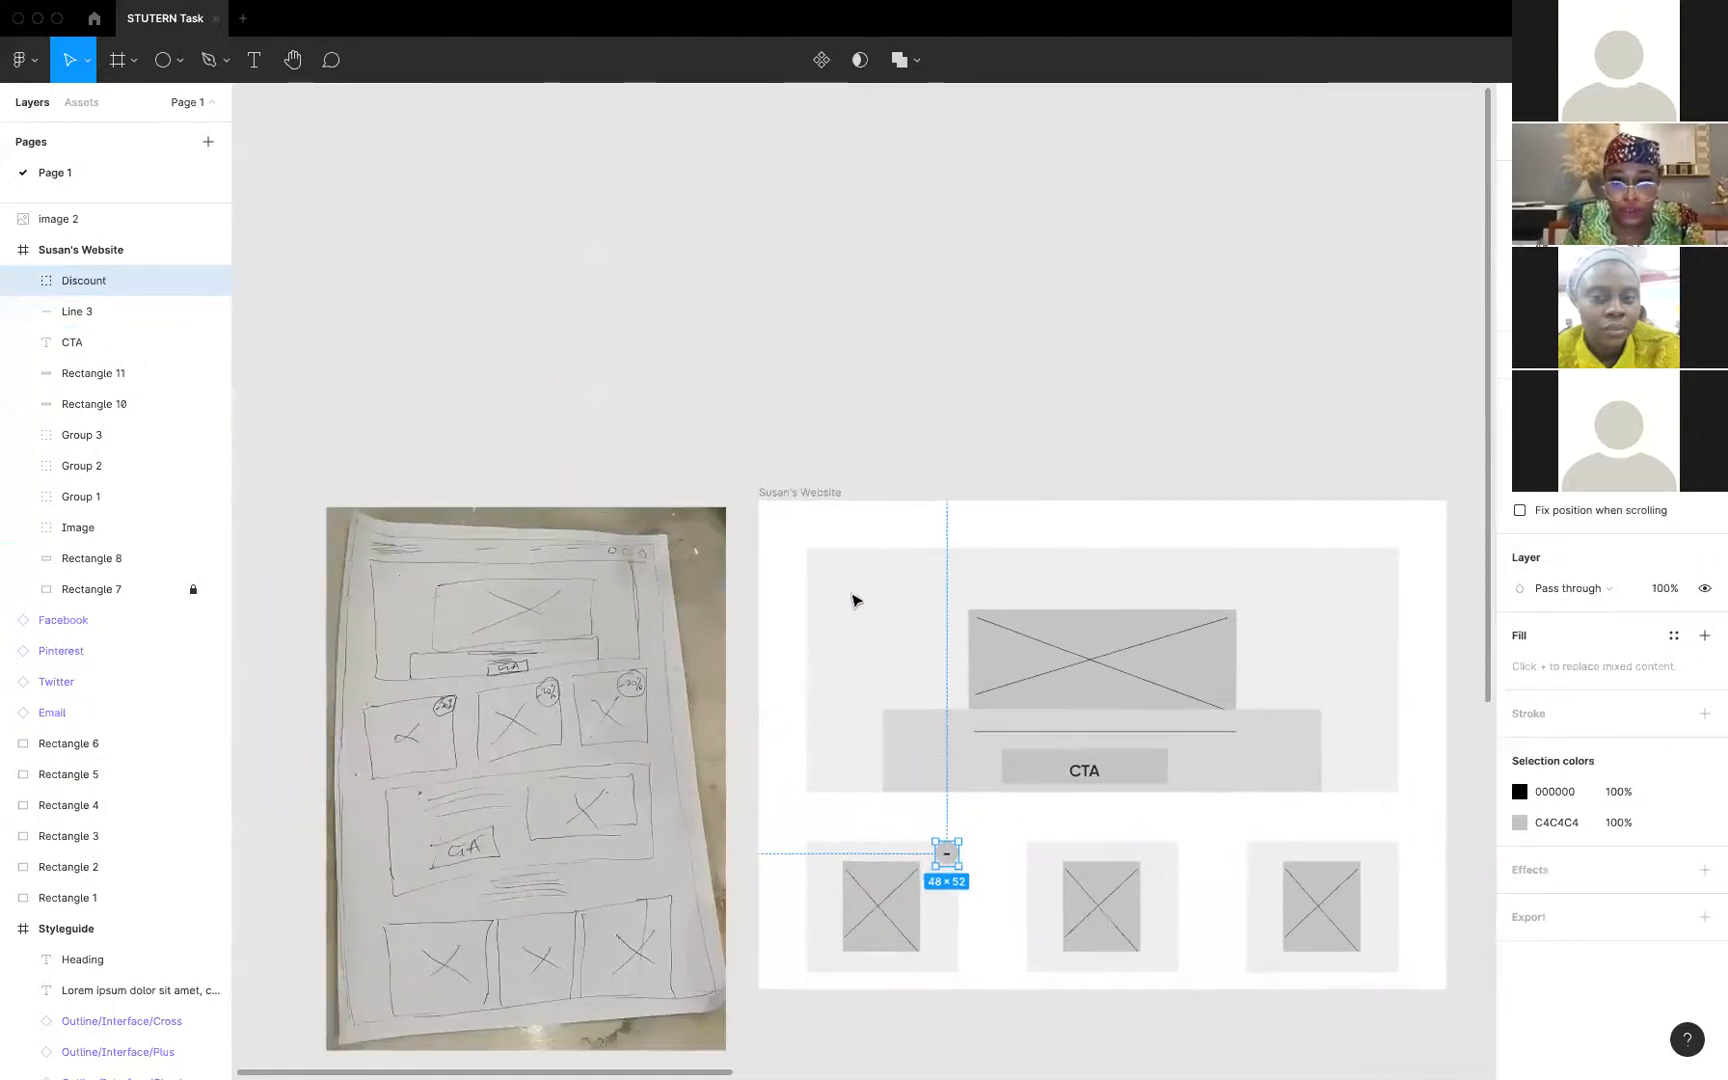
scroll(840, 602, "up", 1)
scroll(840, 602, "left", 1)
scroll(750, 580, "up", 1)
scroll(750, 580, "left", 1)
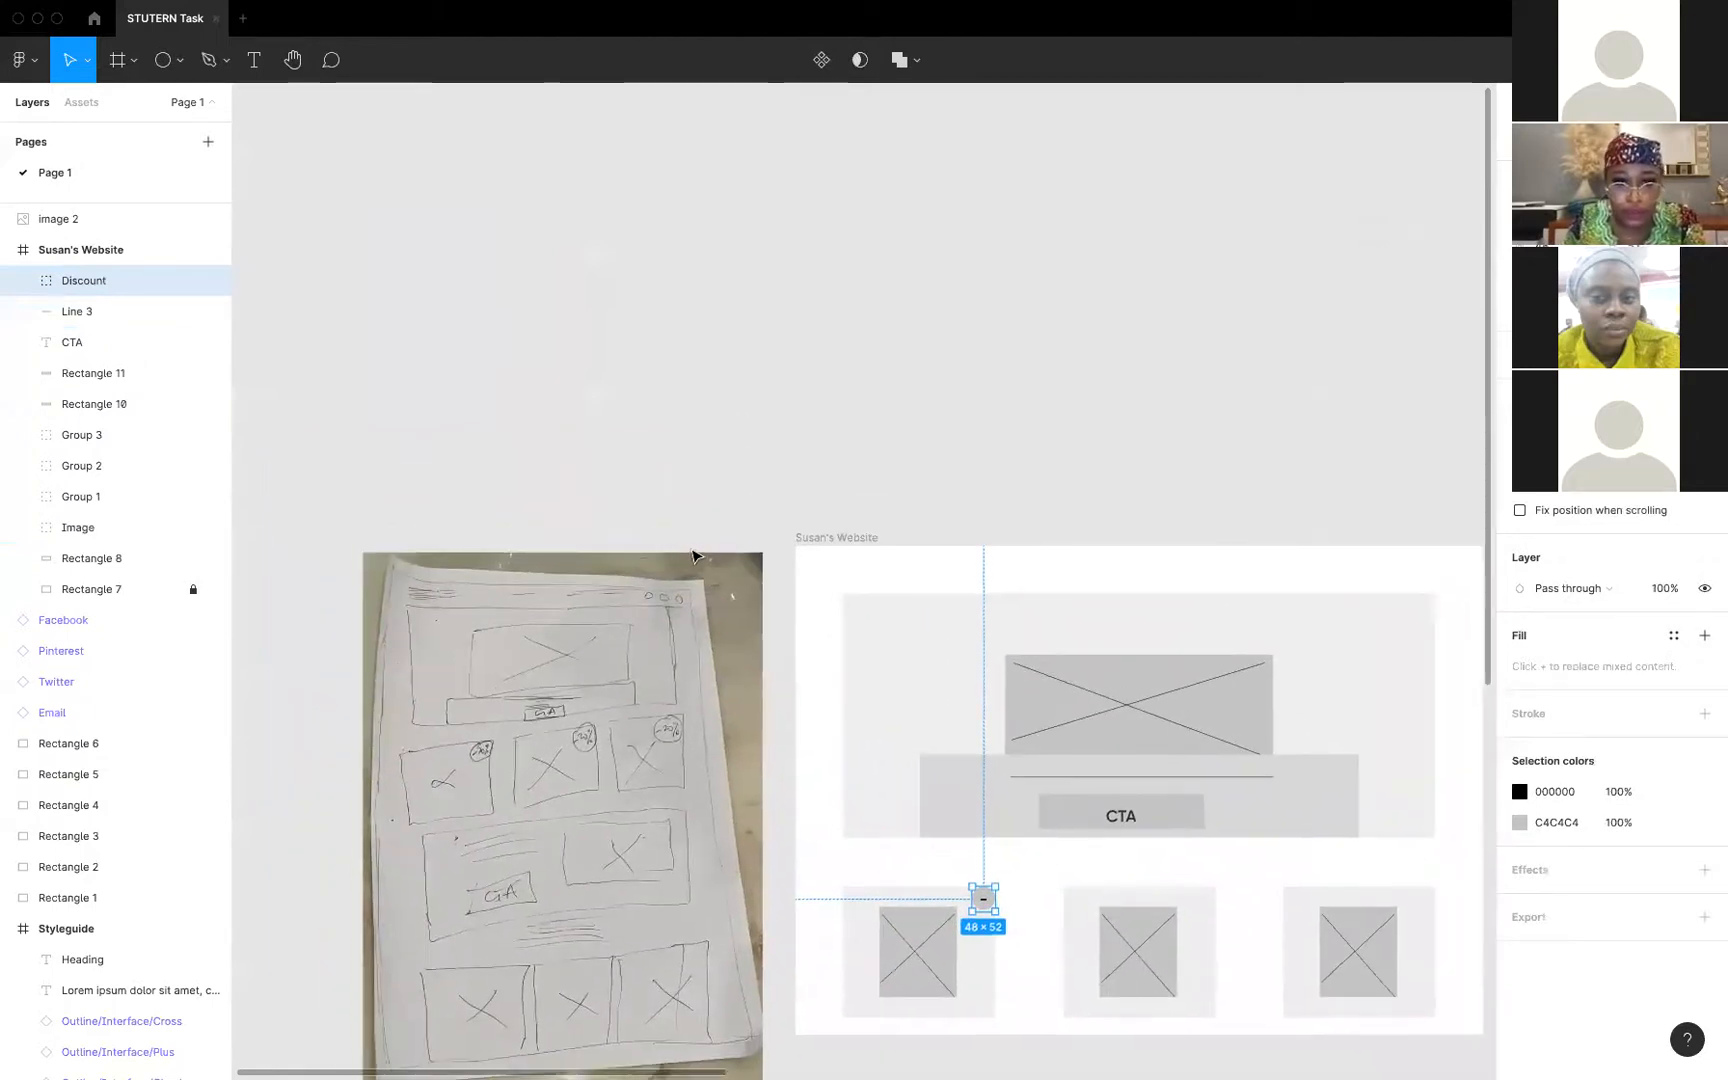
scroll(905, 558, "down", 6)
scroll(905, 558, "right", 3)
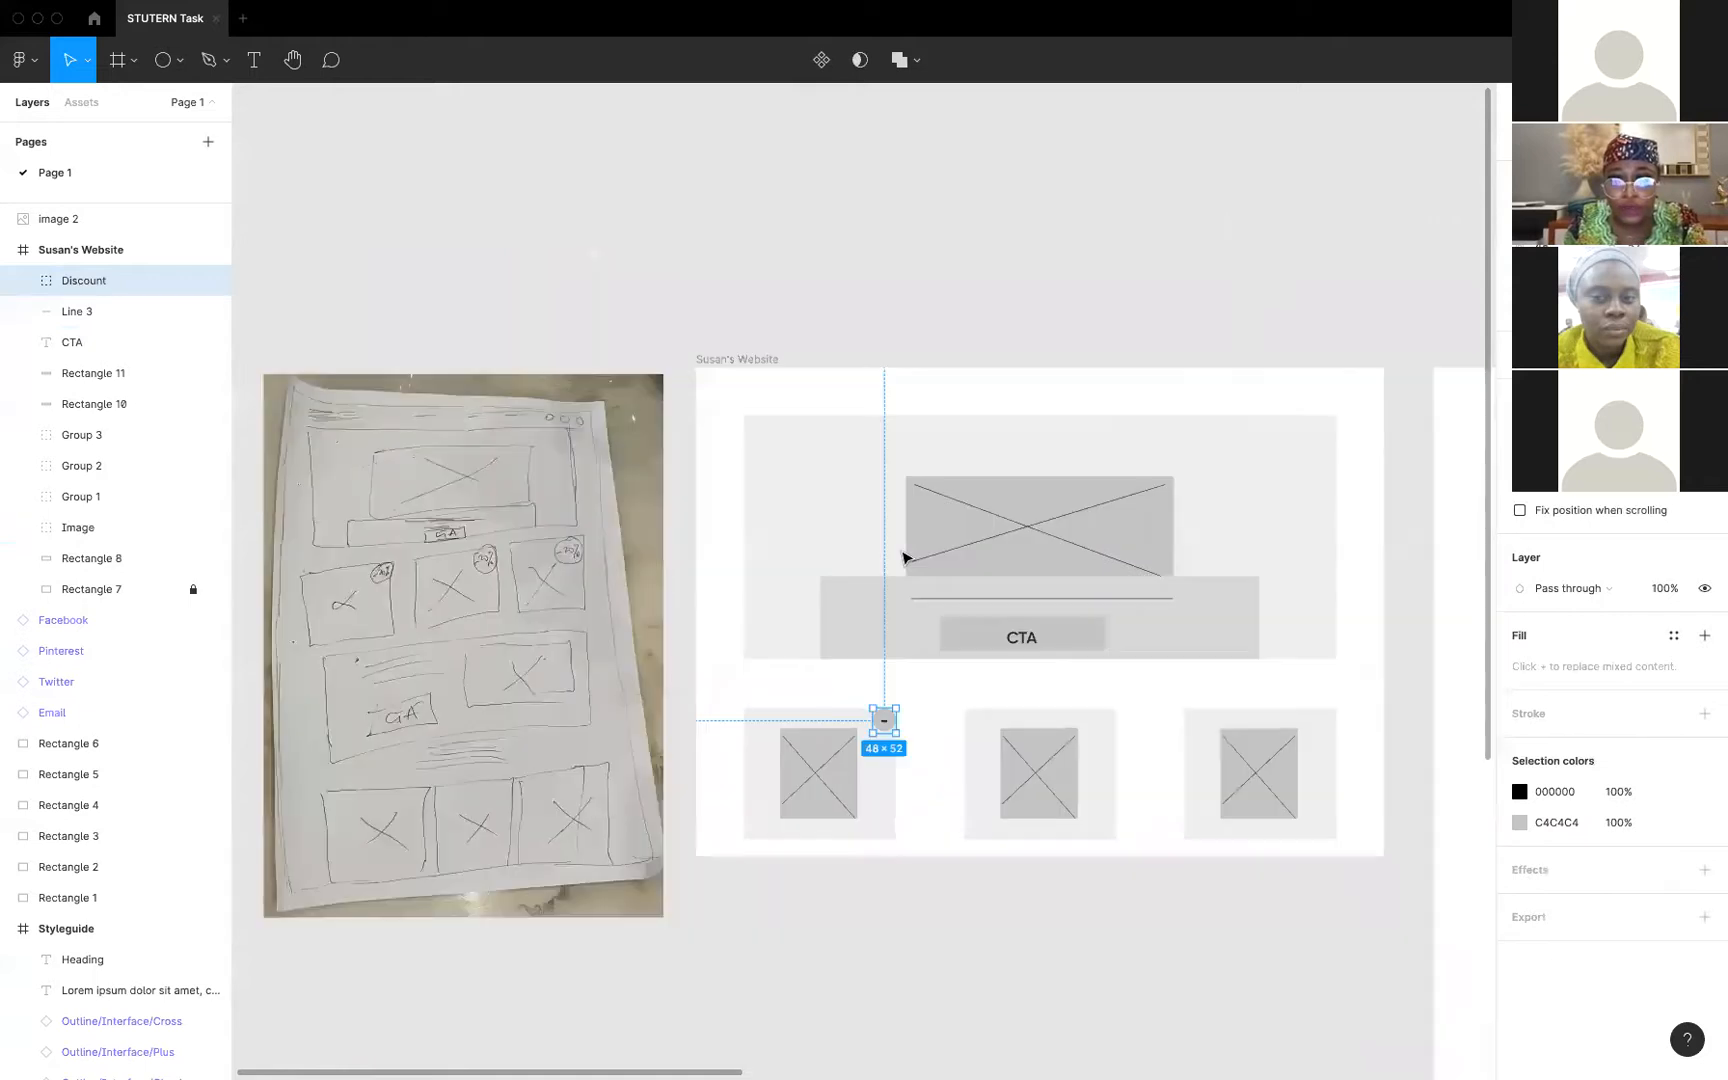
Duplicate the Discount badge onto the upper-right corners of the second and third cards
key("super+d")
scroll(903, 557, "down", 6)
scroll(903, 557, "right", 6)
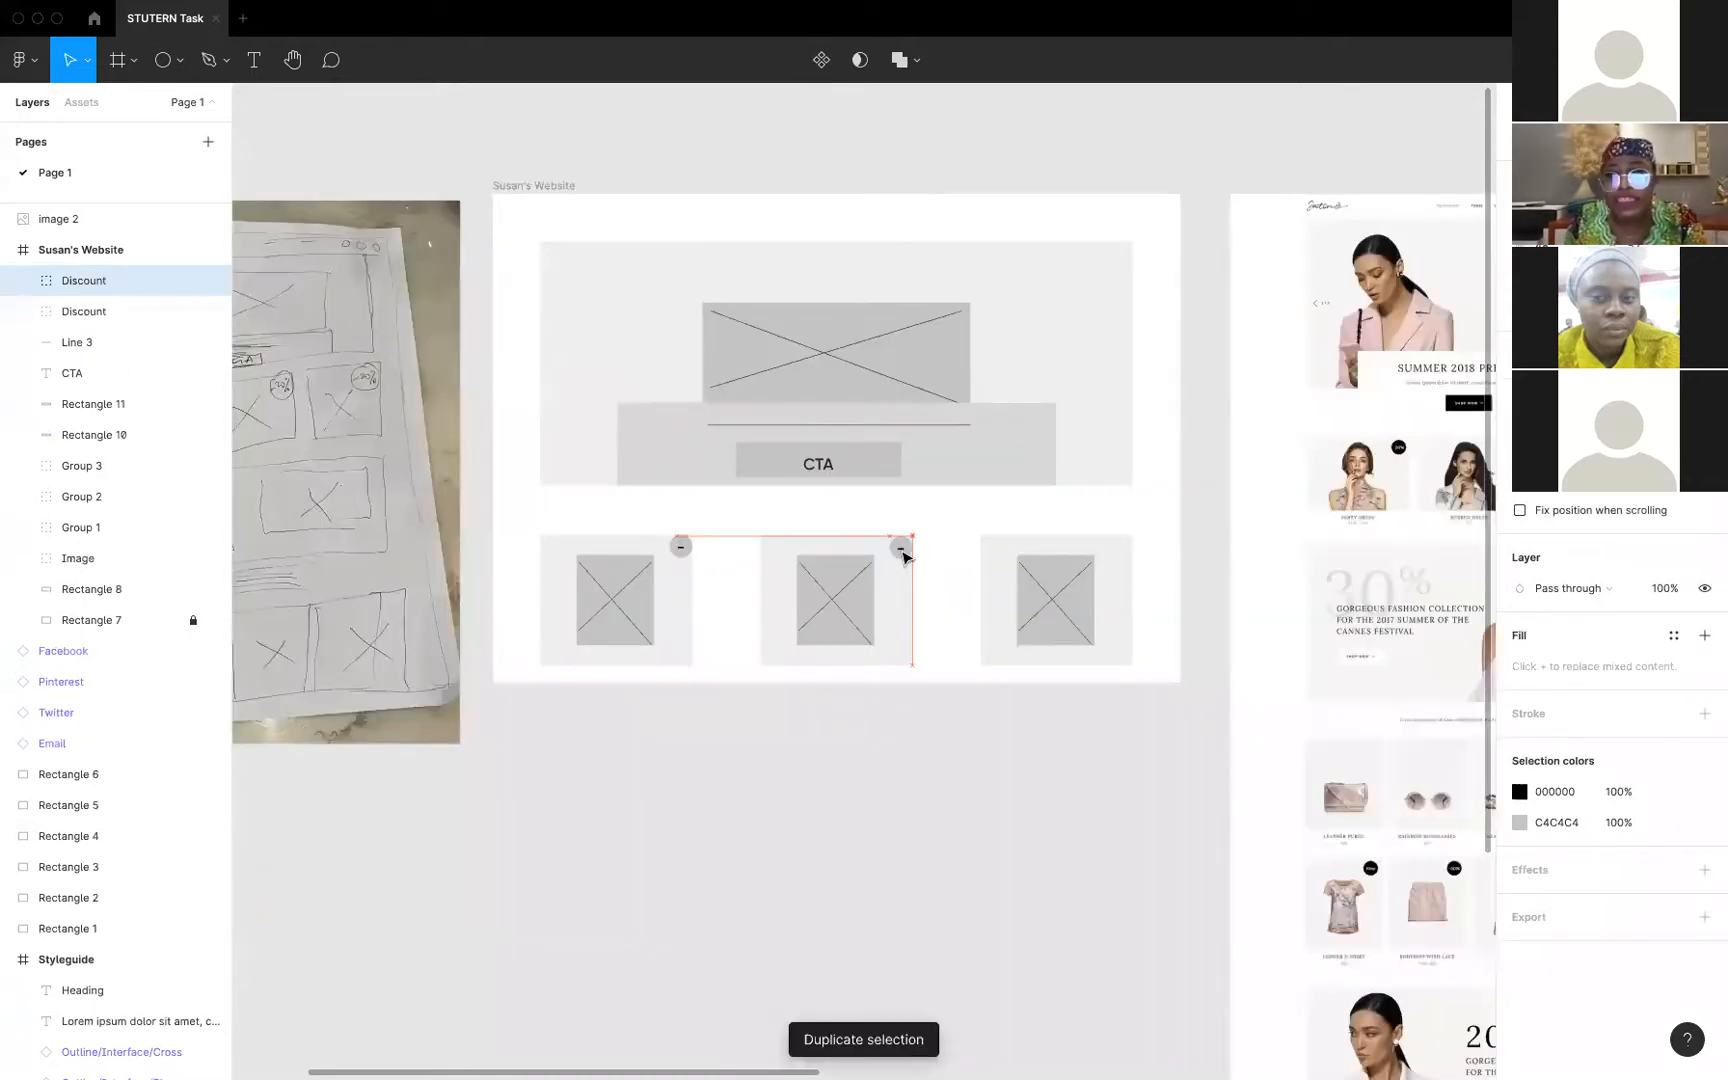
key("super+d")
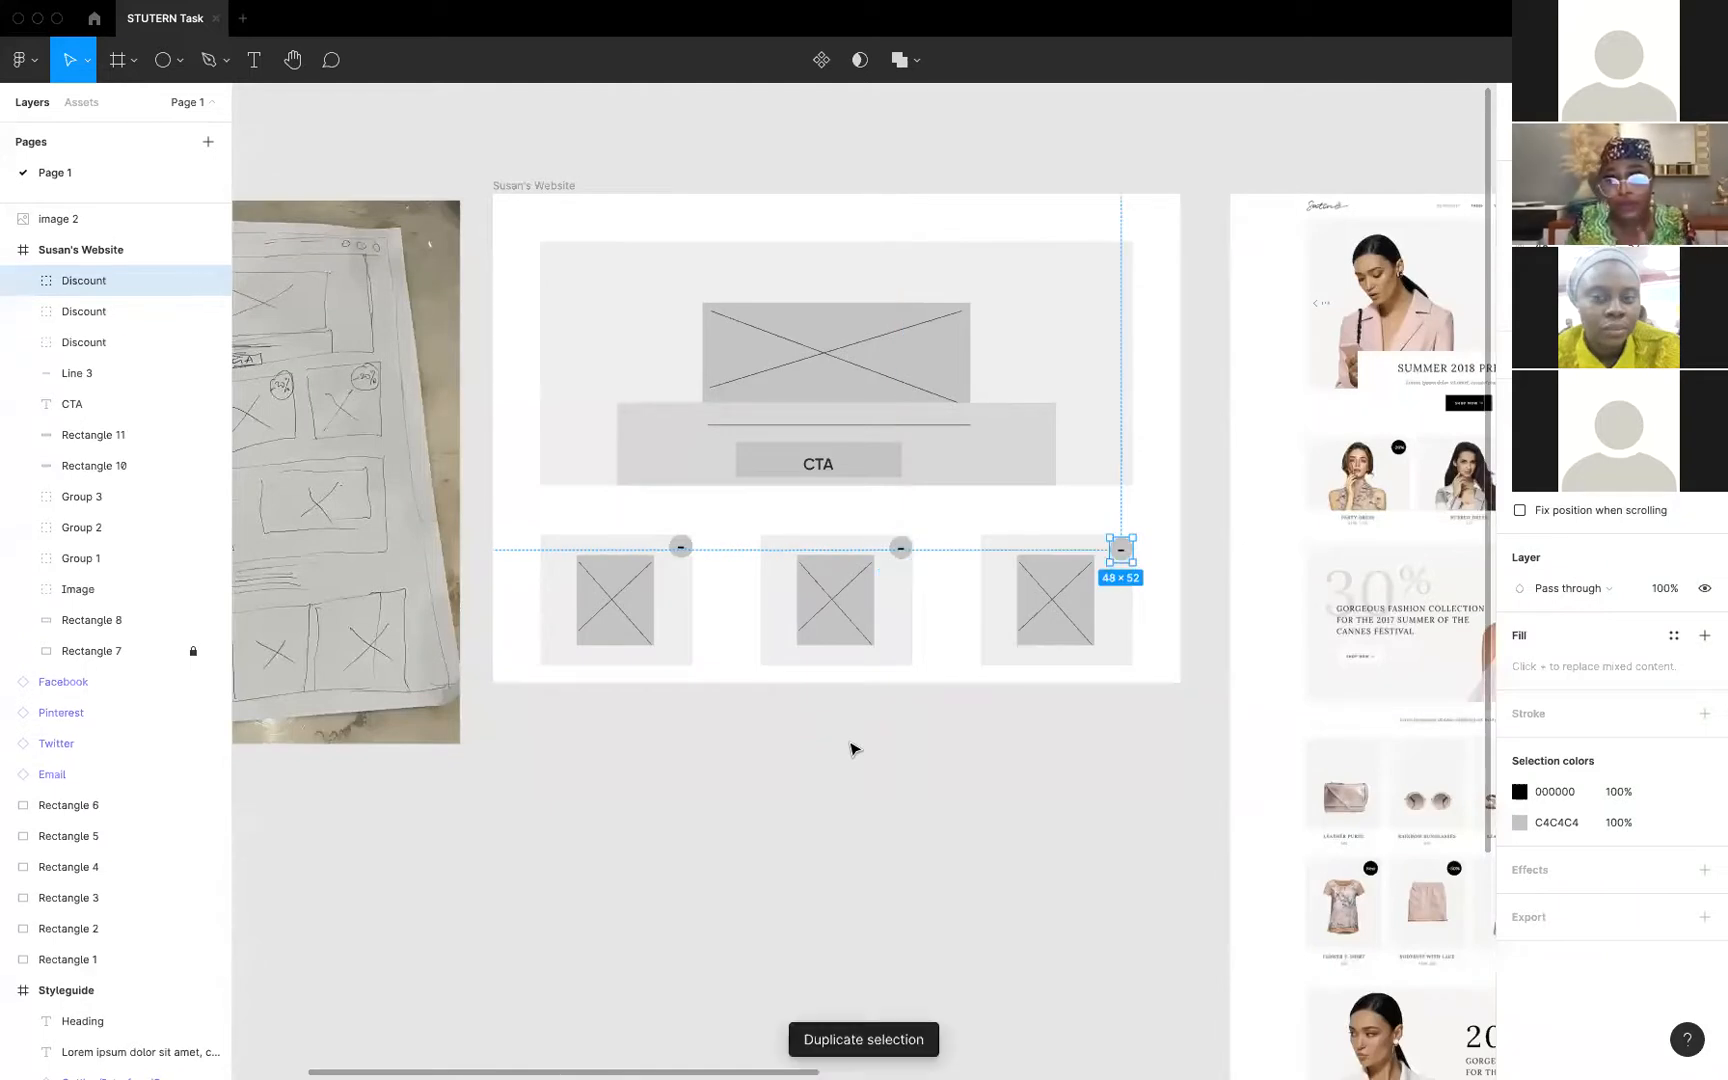
key("Escape")
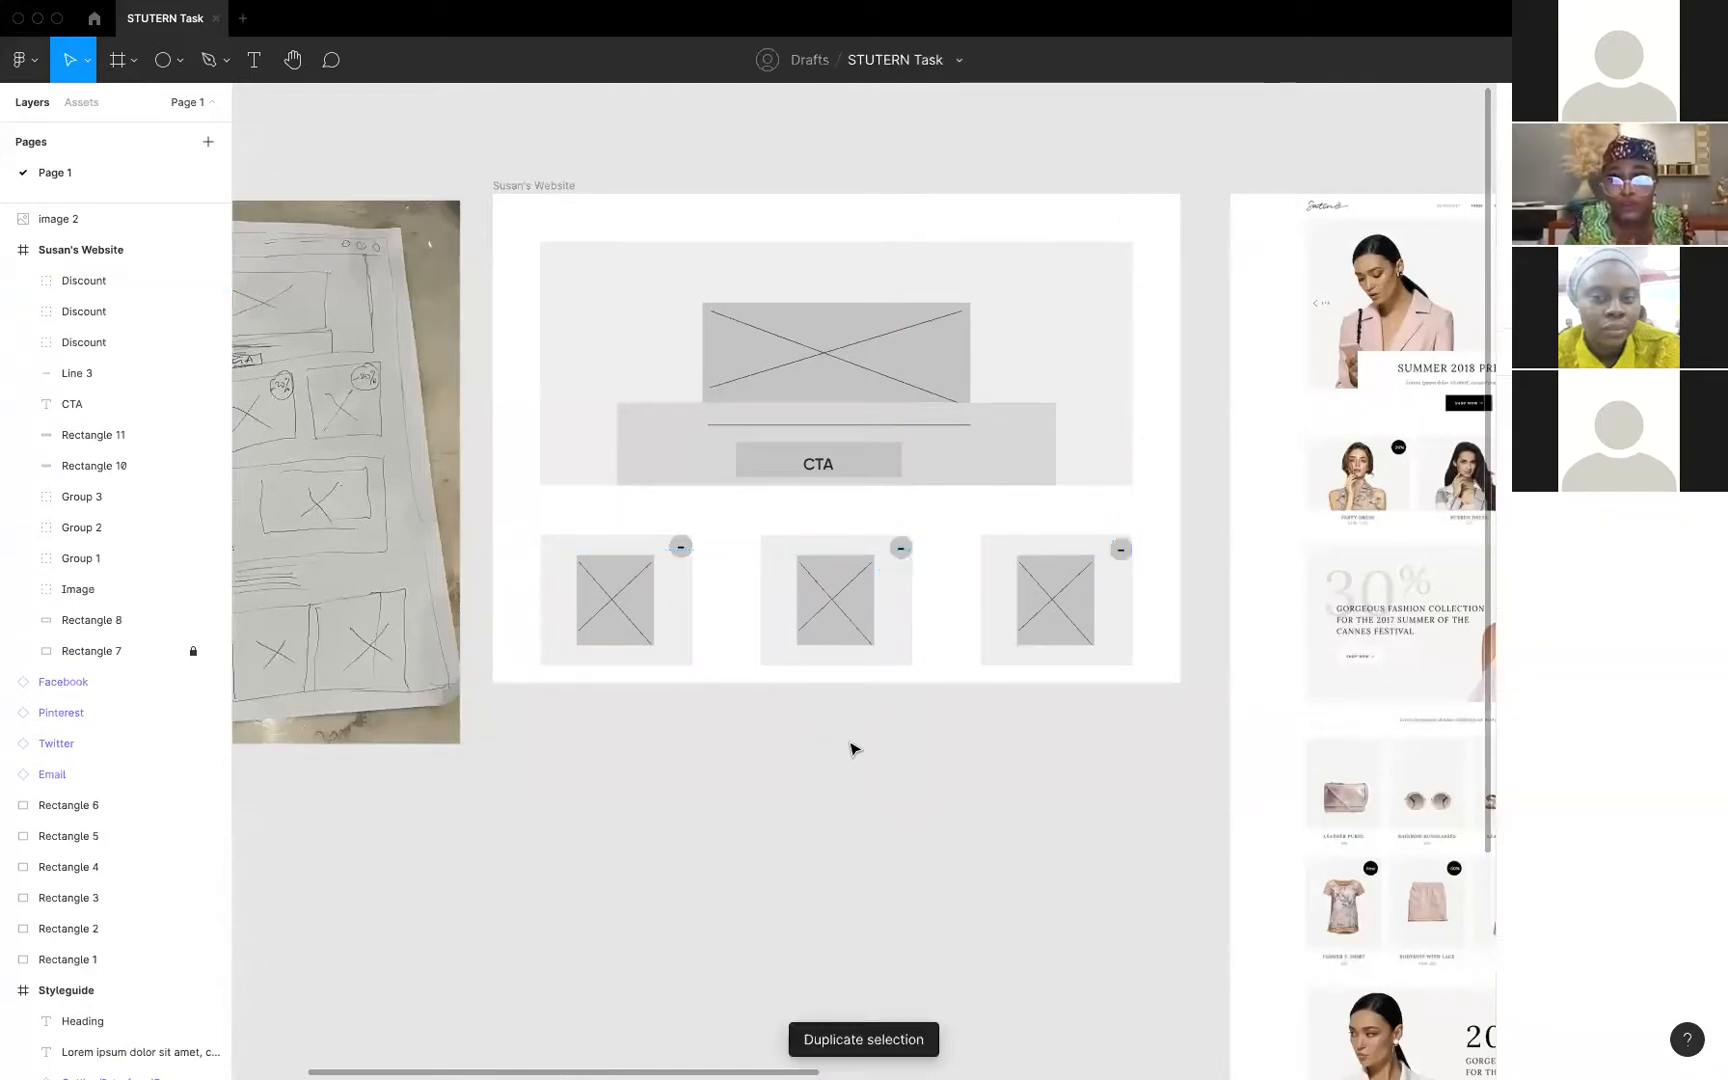
left_click(1124, 549)
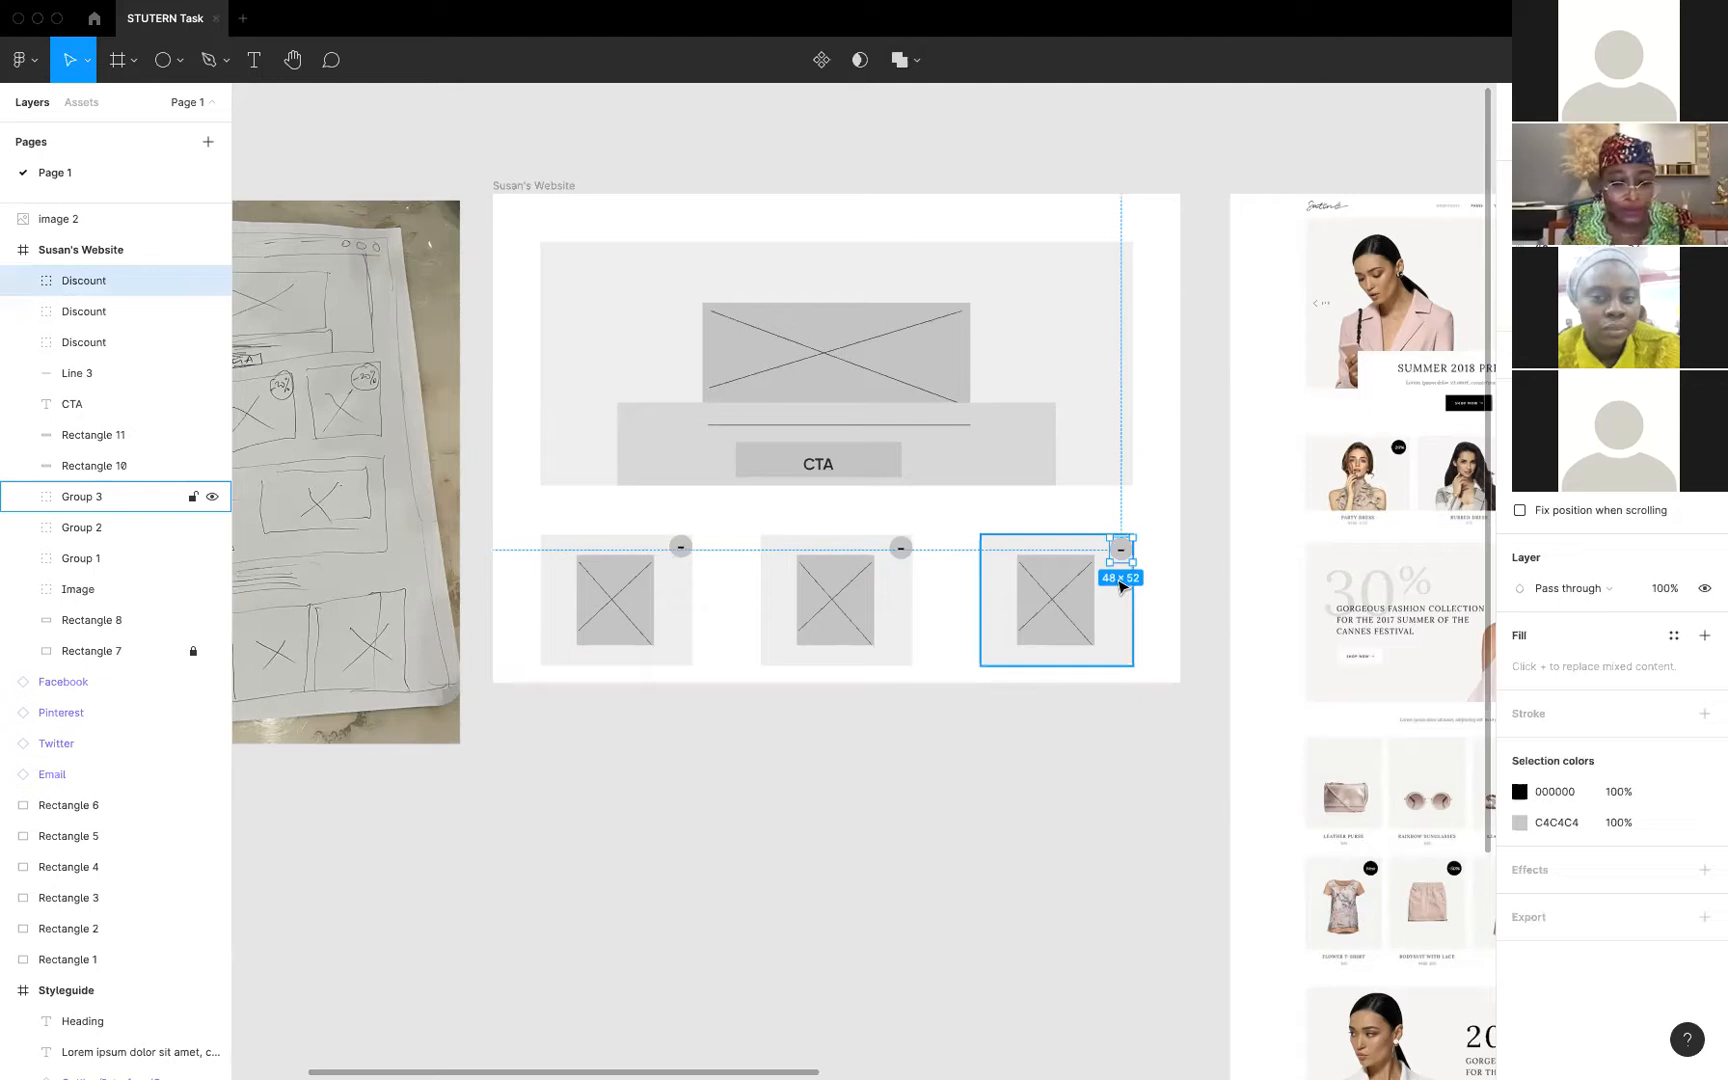
left_click(1122, 586, "shift")
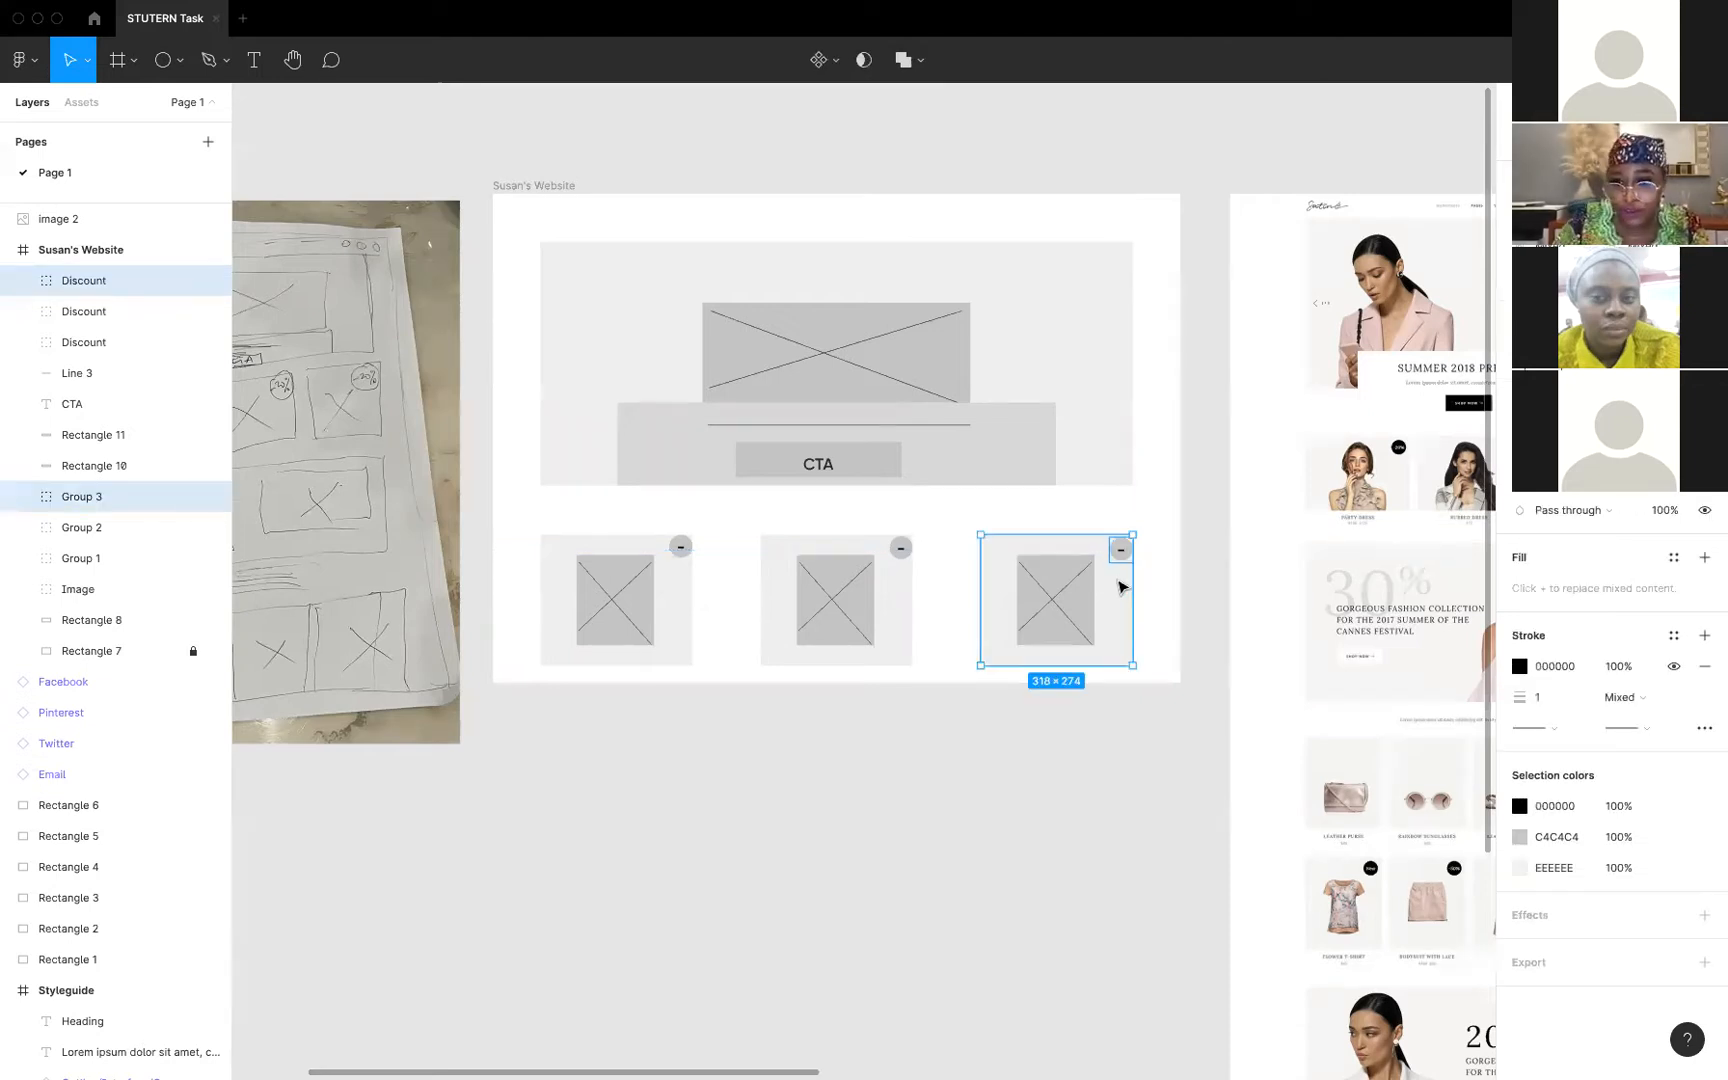
key("Up")
key("Up")
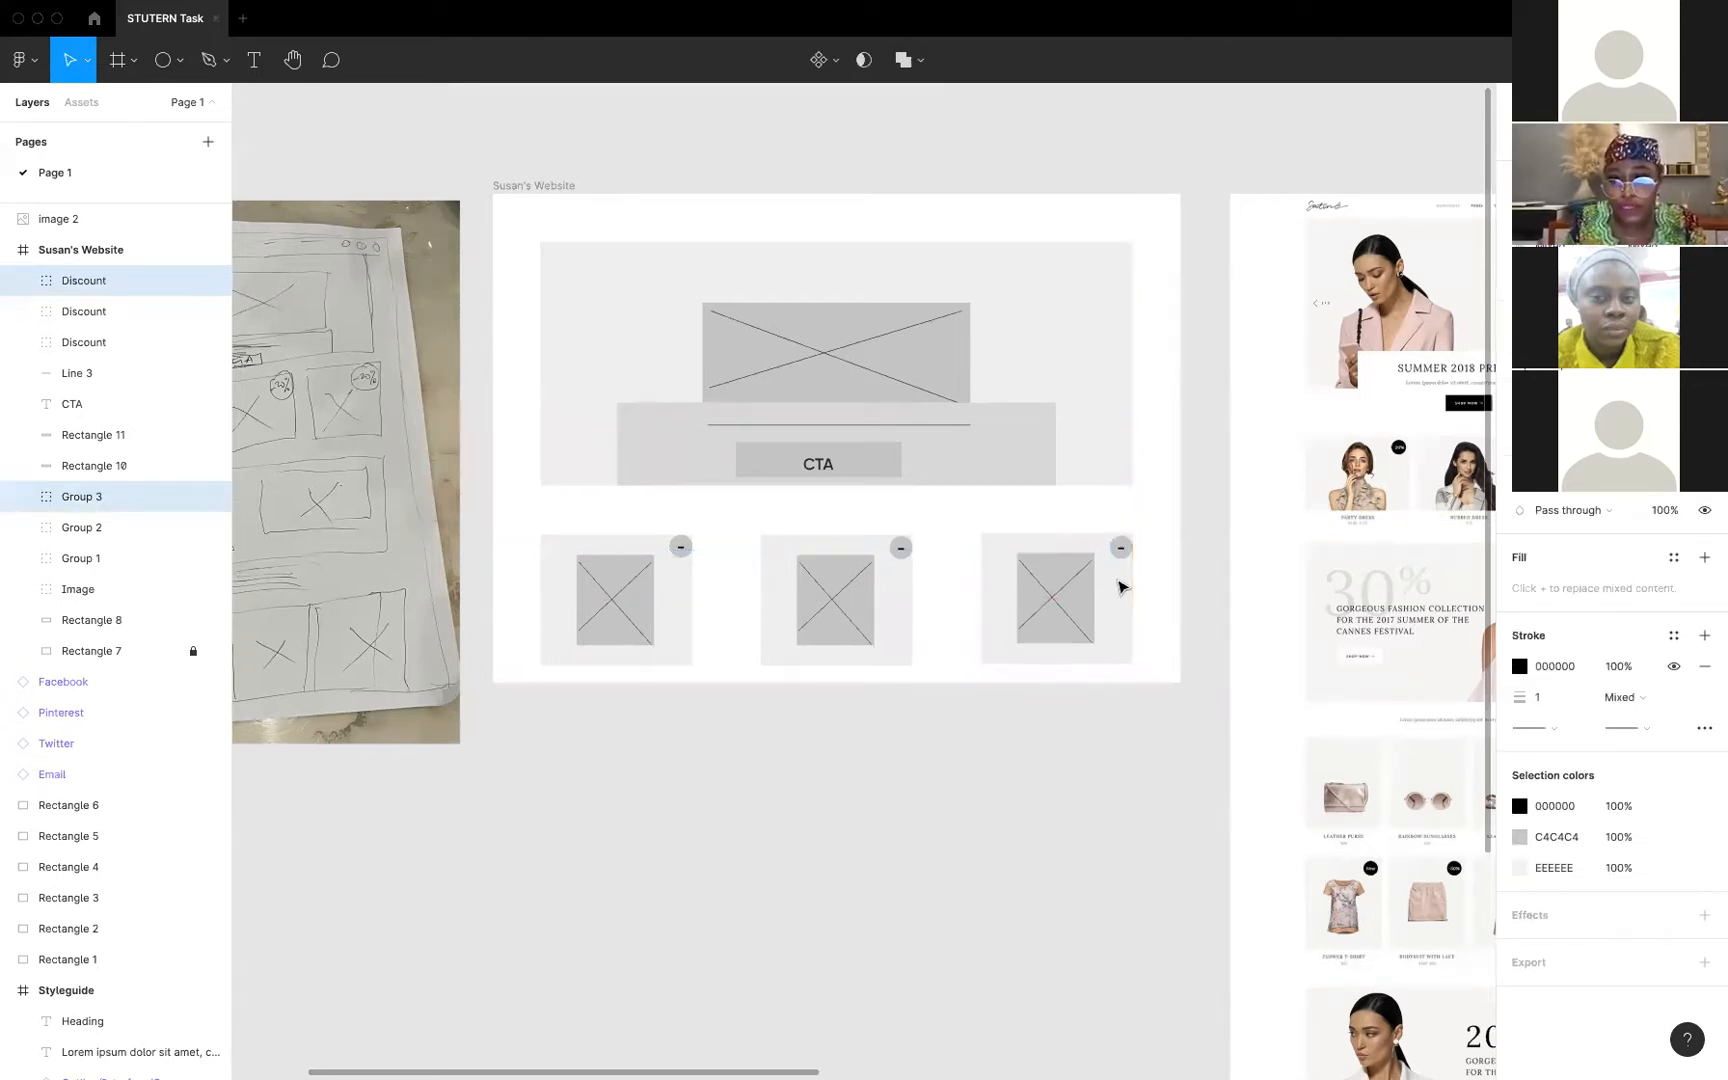
key("Down")
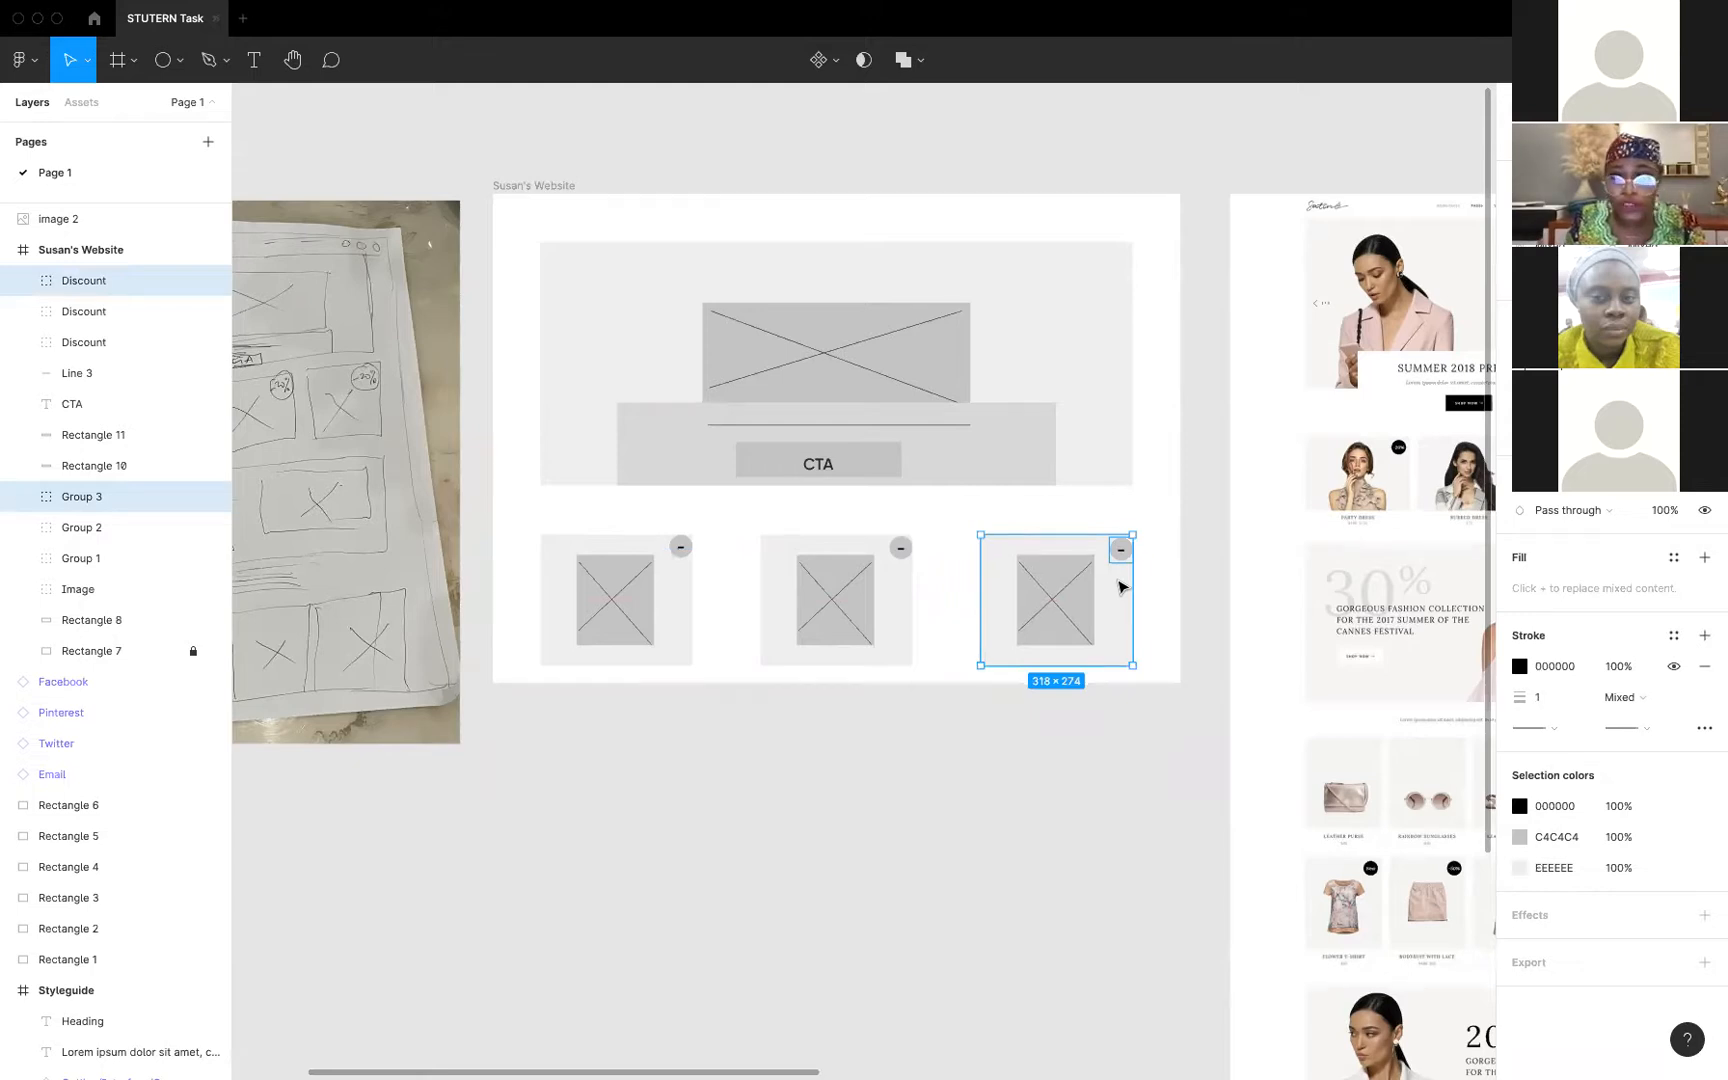
Nudge only the third card's Discount badge up to line up with the card's top edge
left_click(1121, 587, "shift")
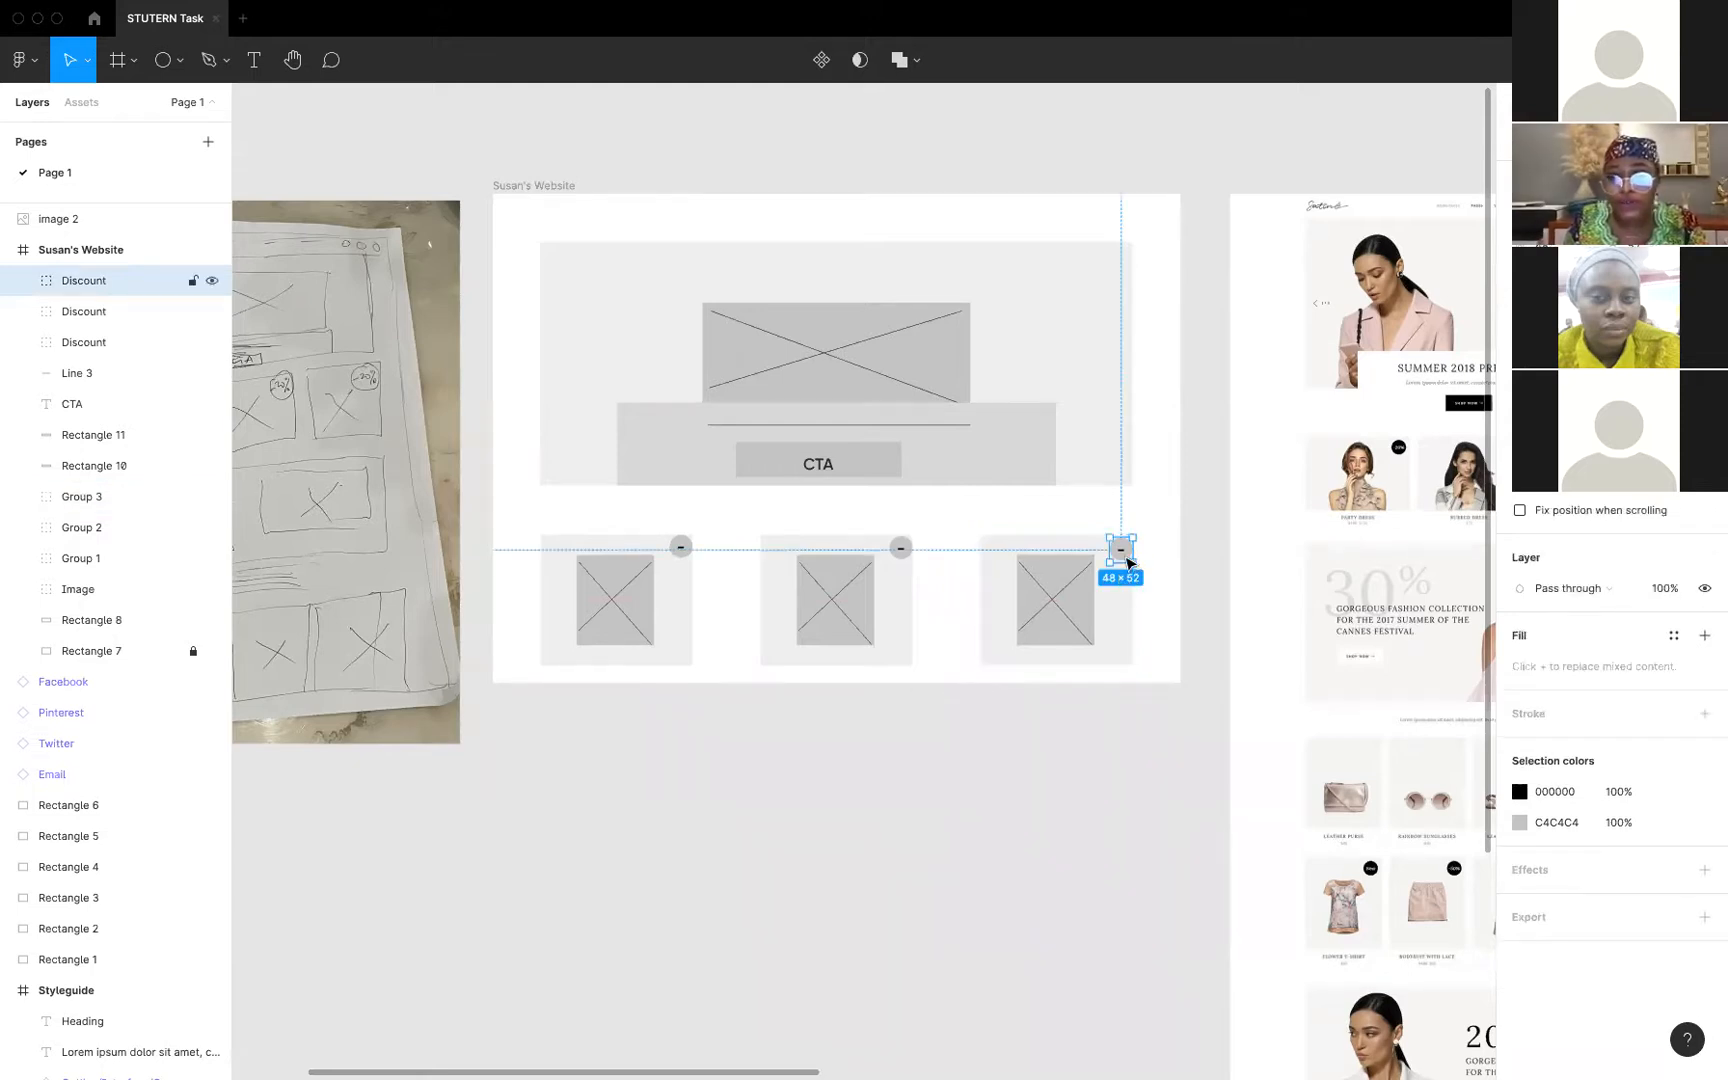
key("Up")
key("Up")
key("Up")
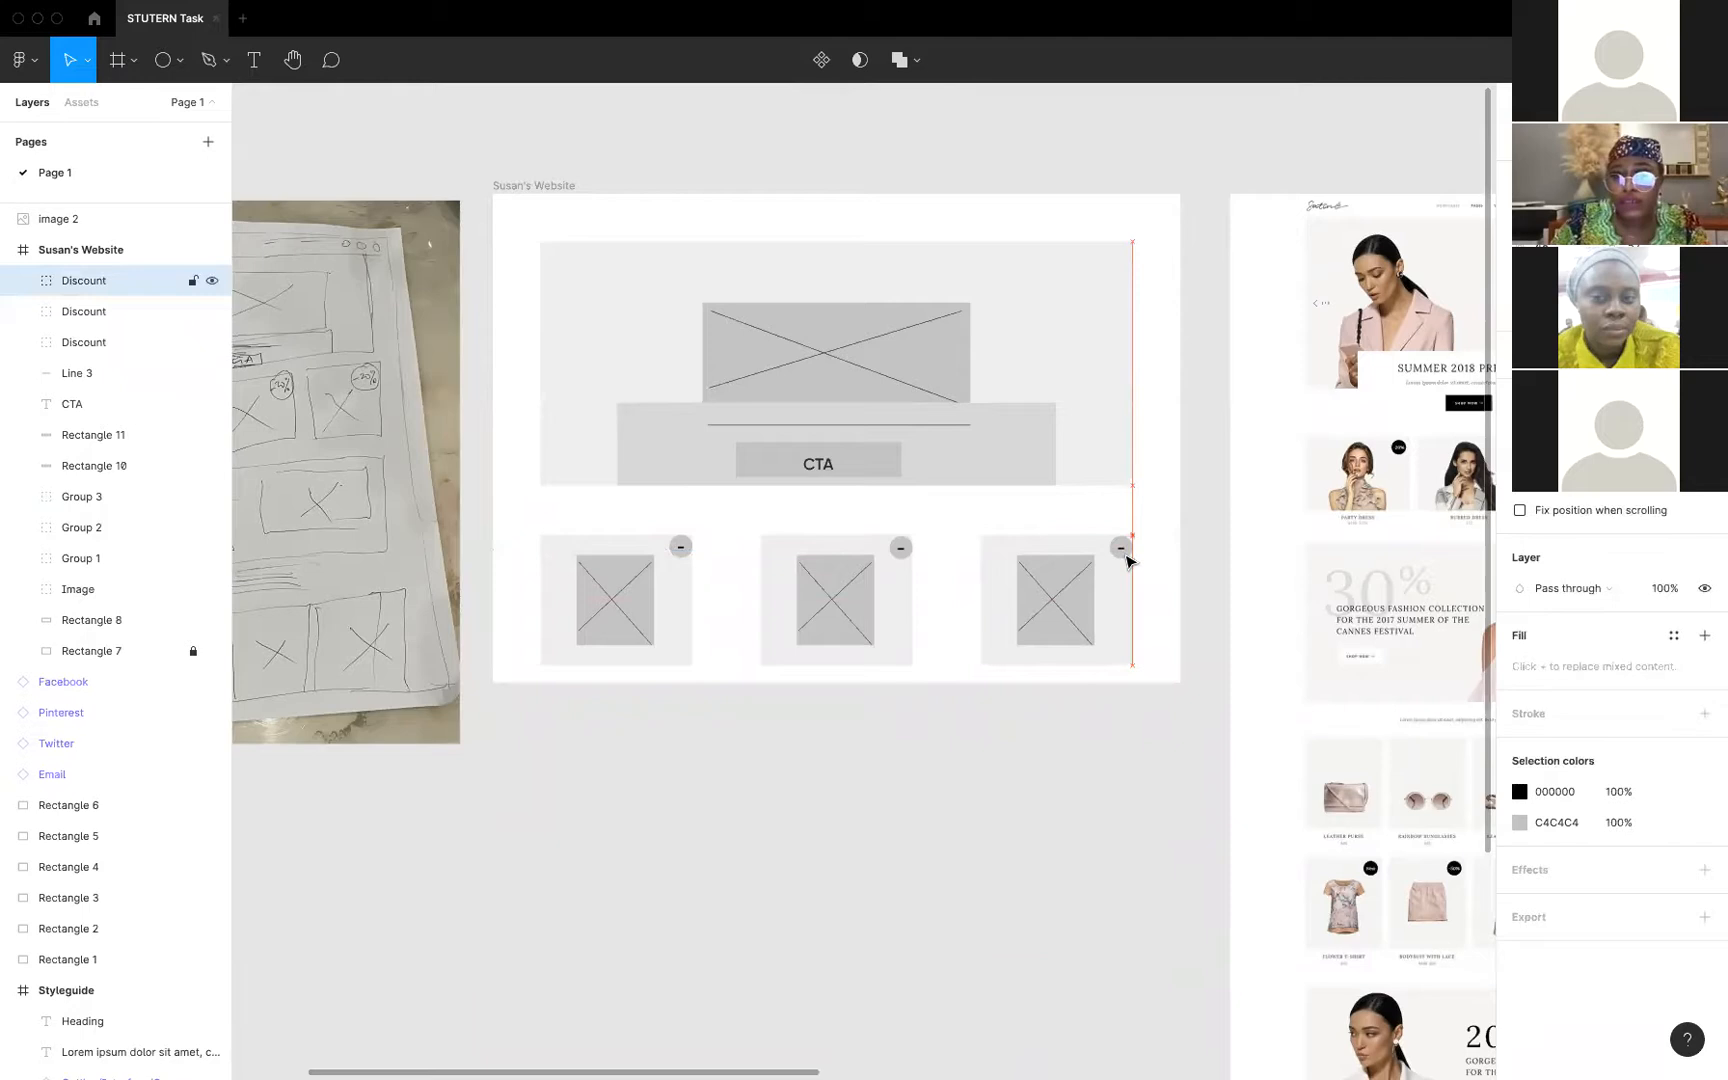
key("Up")
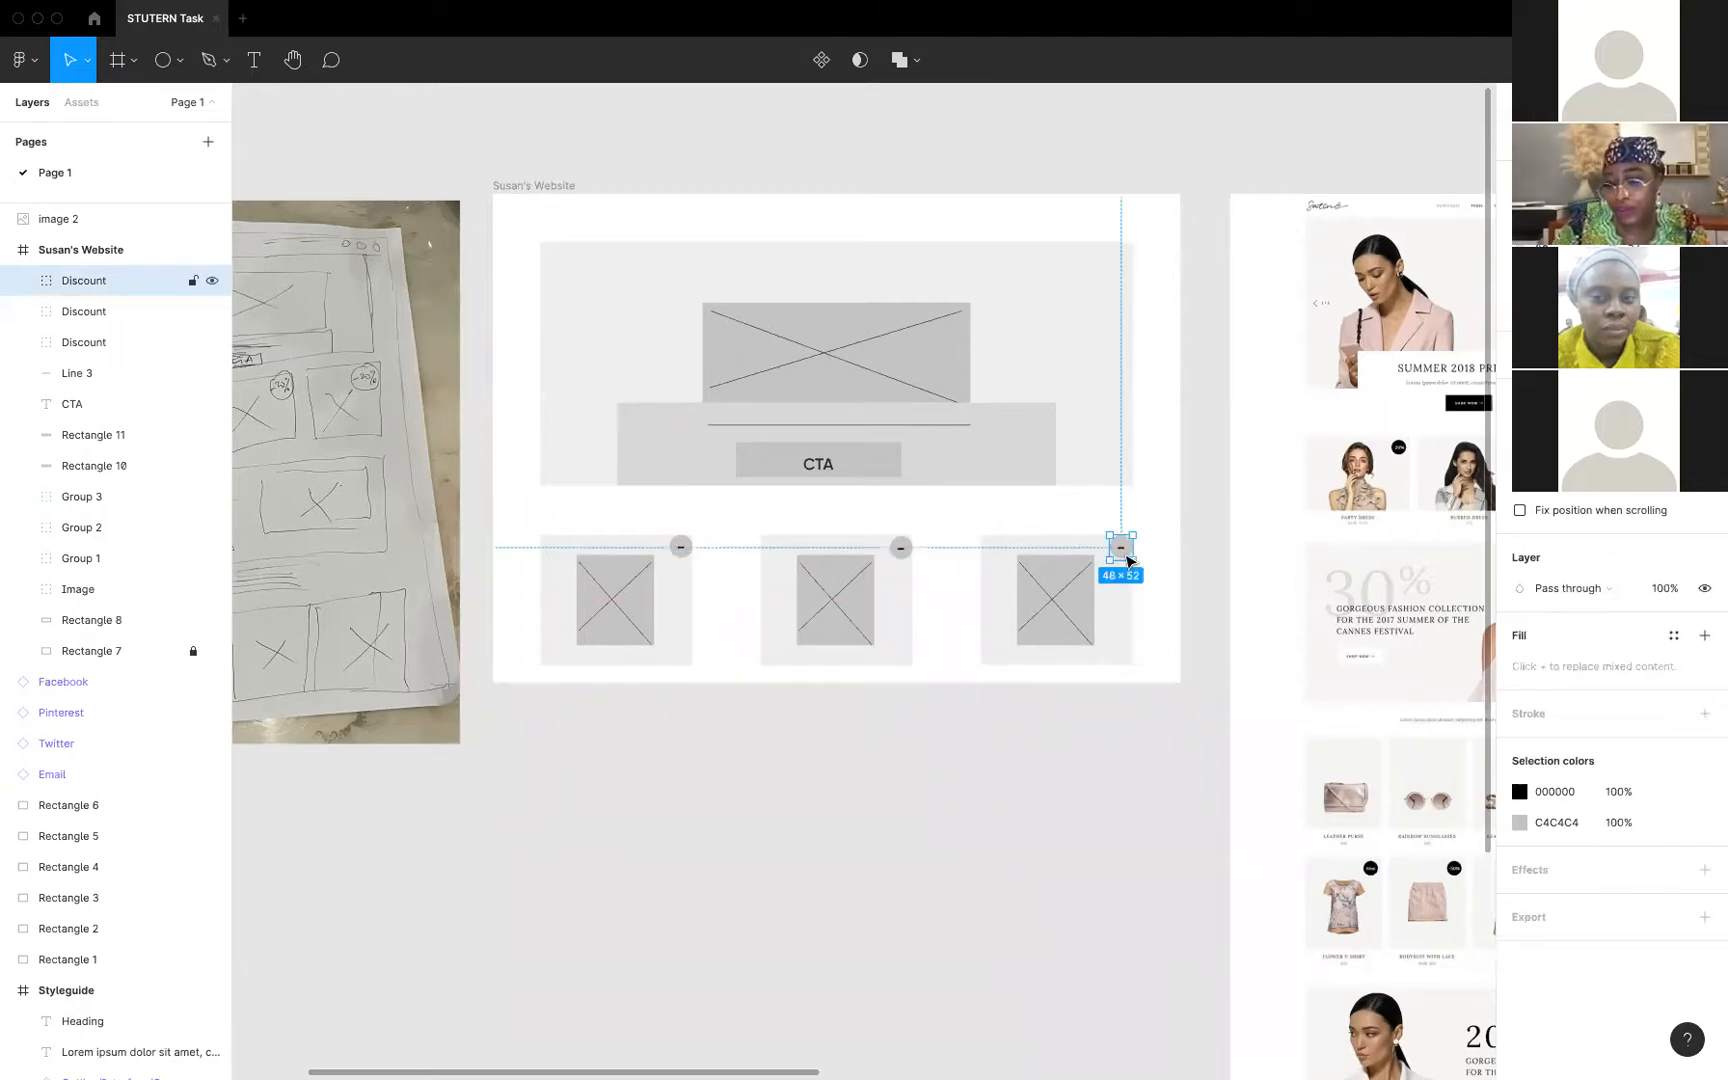
left_click(993, 766)
scroll(993, 766, "down", 5)
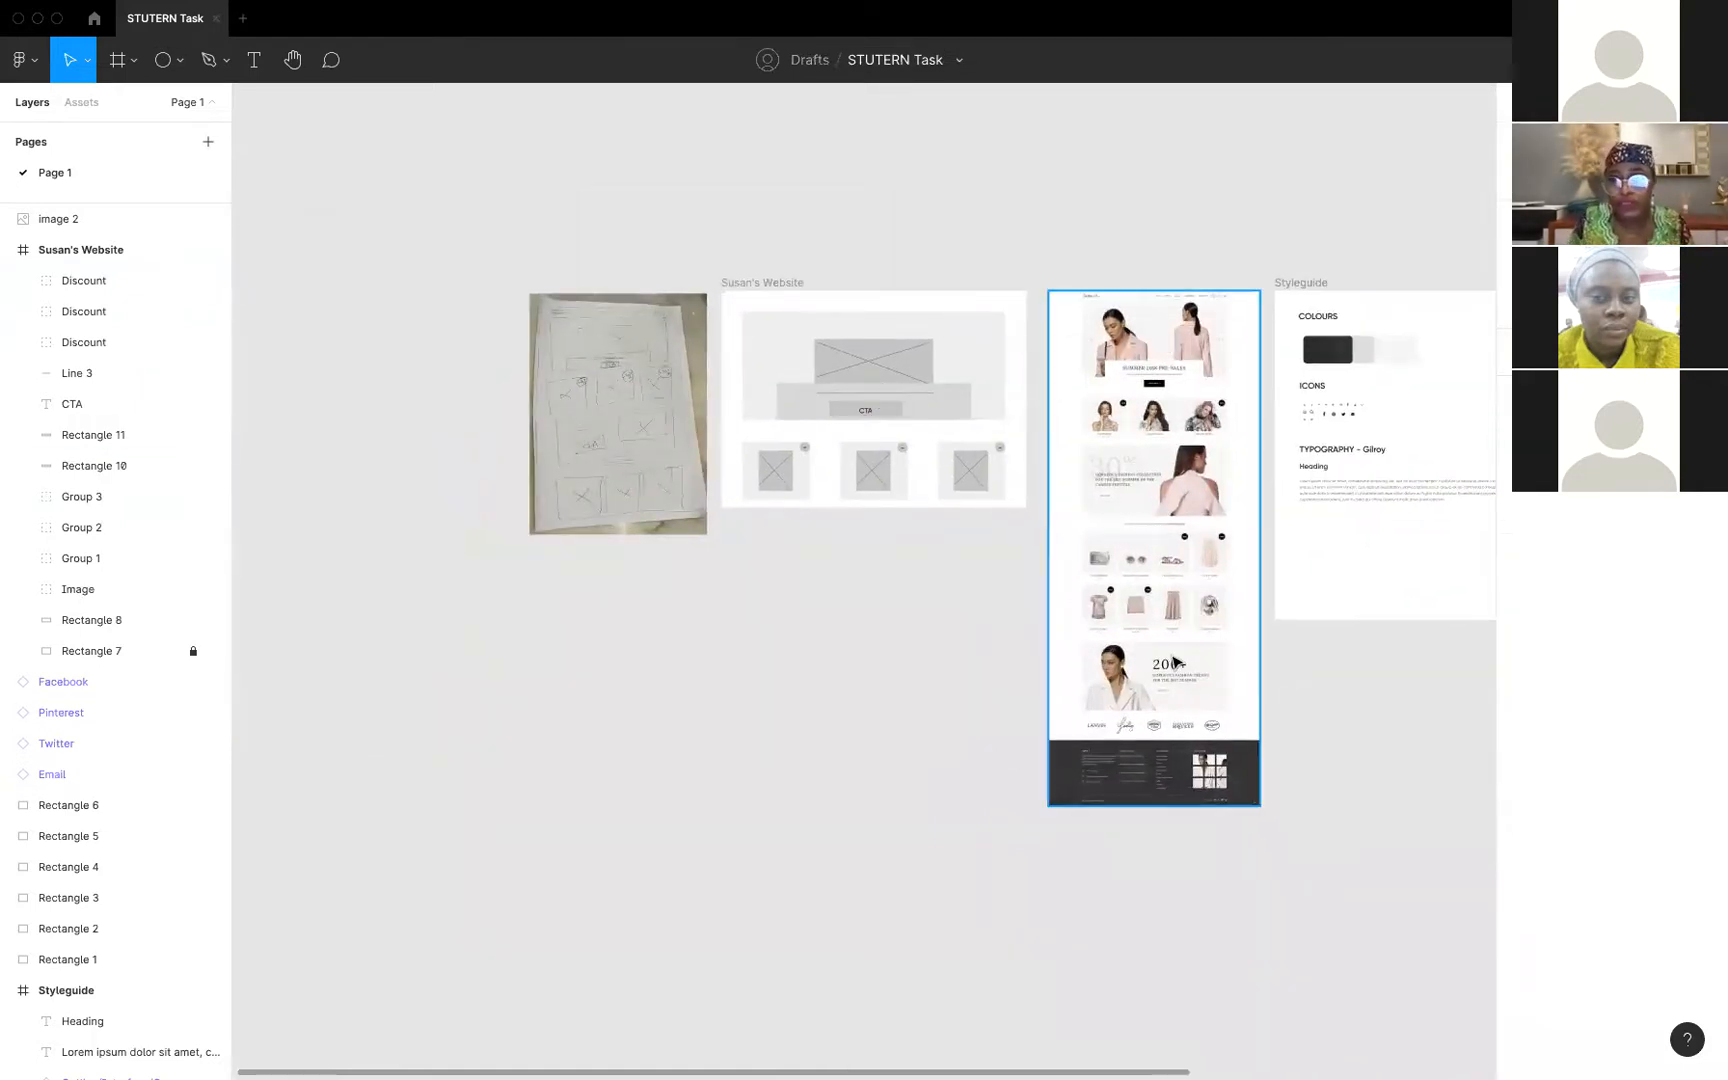
Extend the website wireframe frame downward to a size of about 1440 × 2872
left_click(1167, 441)
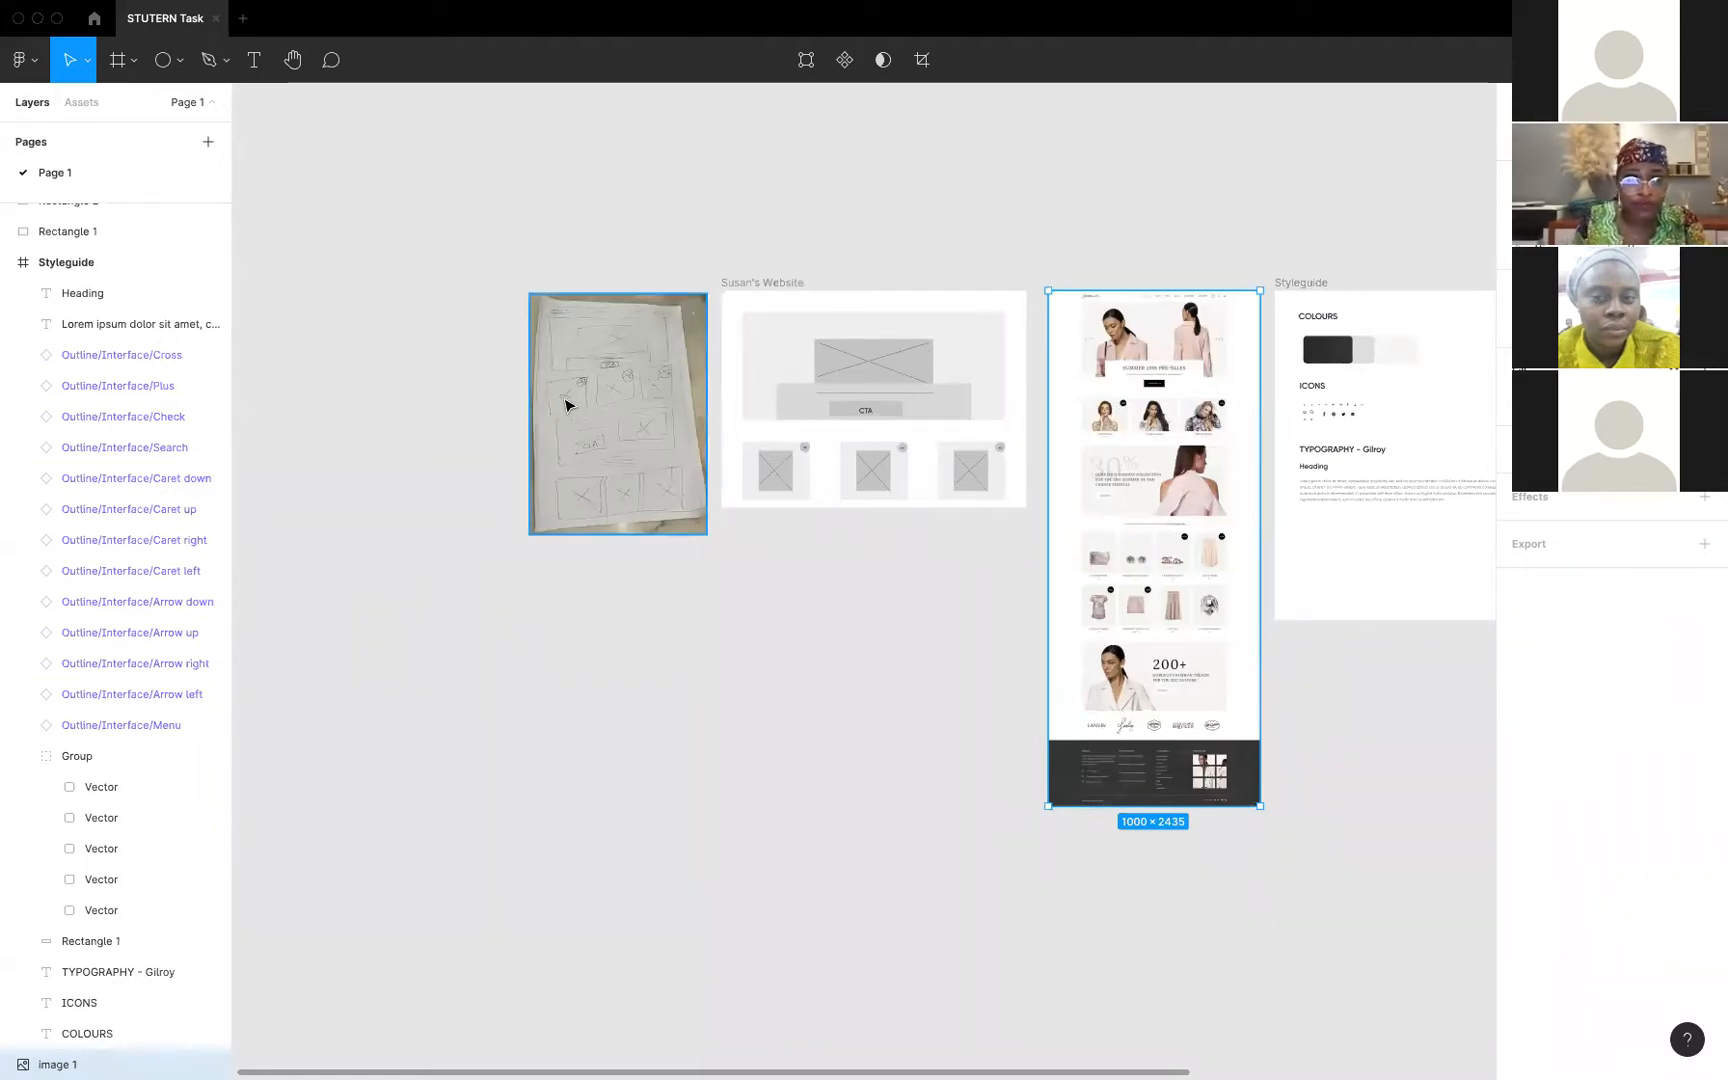
left_click(791, 286)
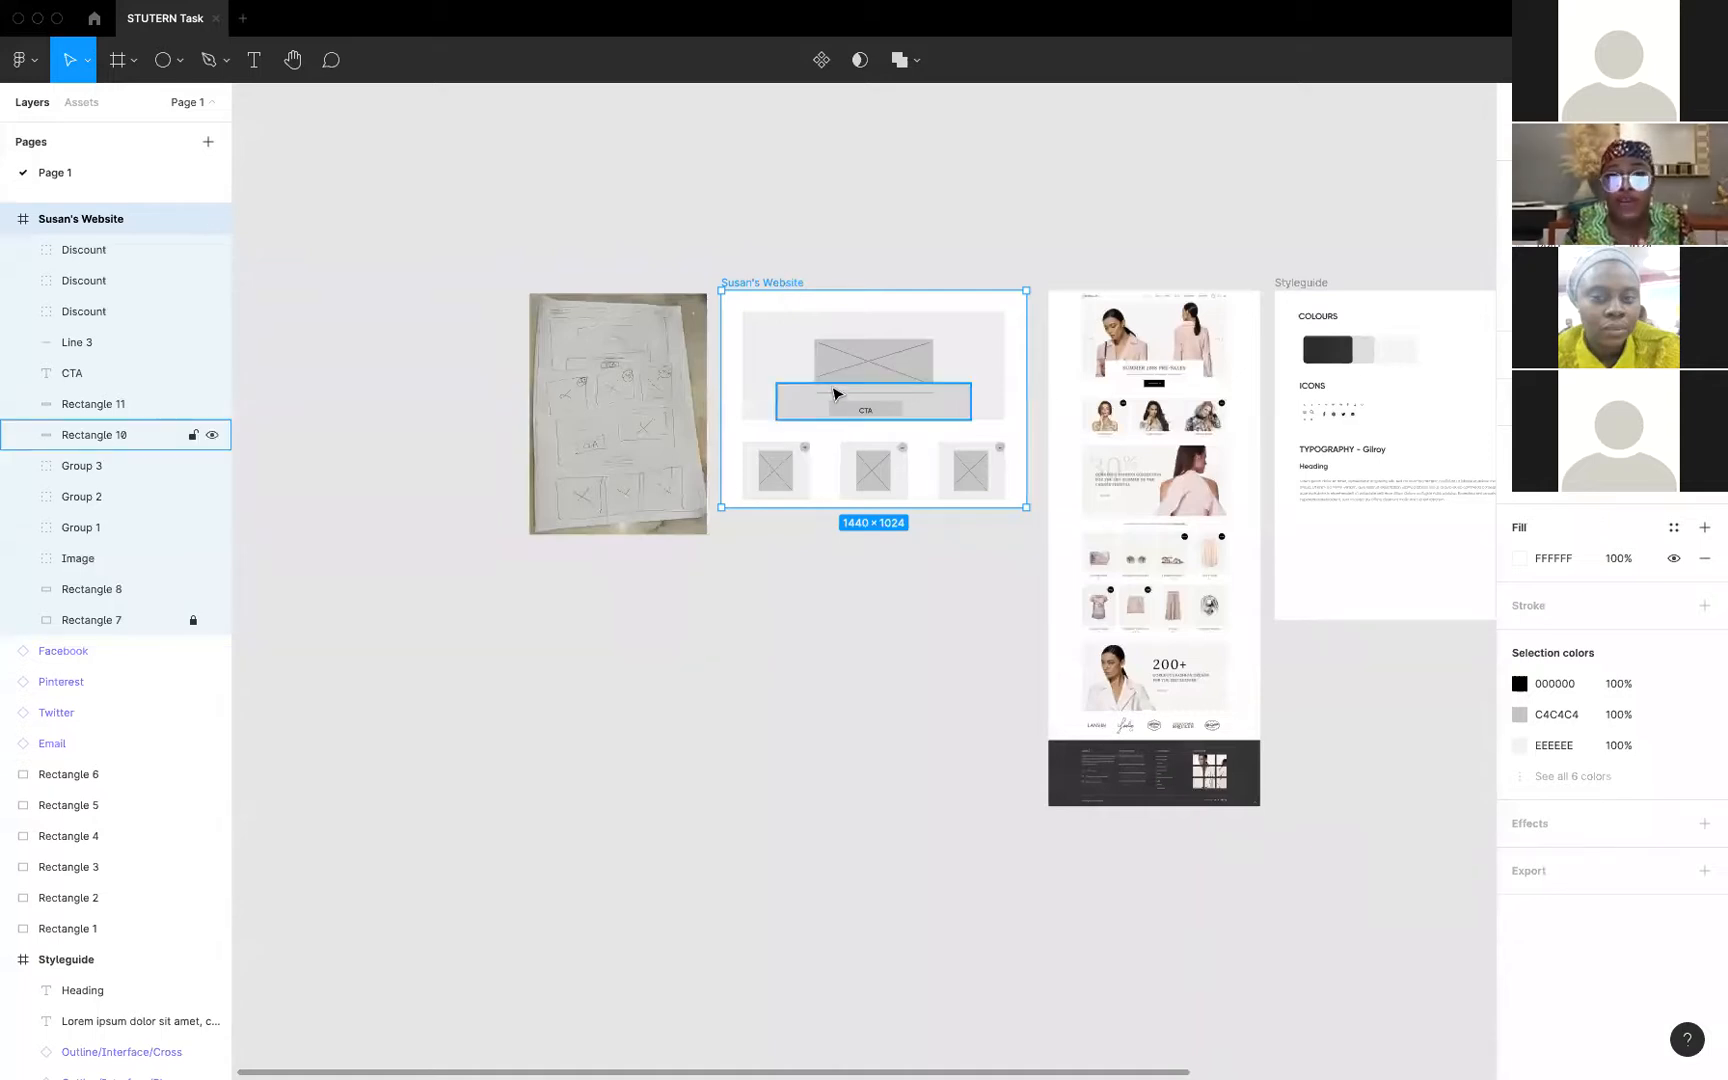
scroll(760, 352, "right", 1)
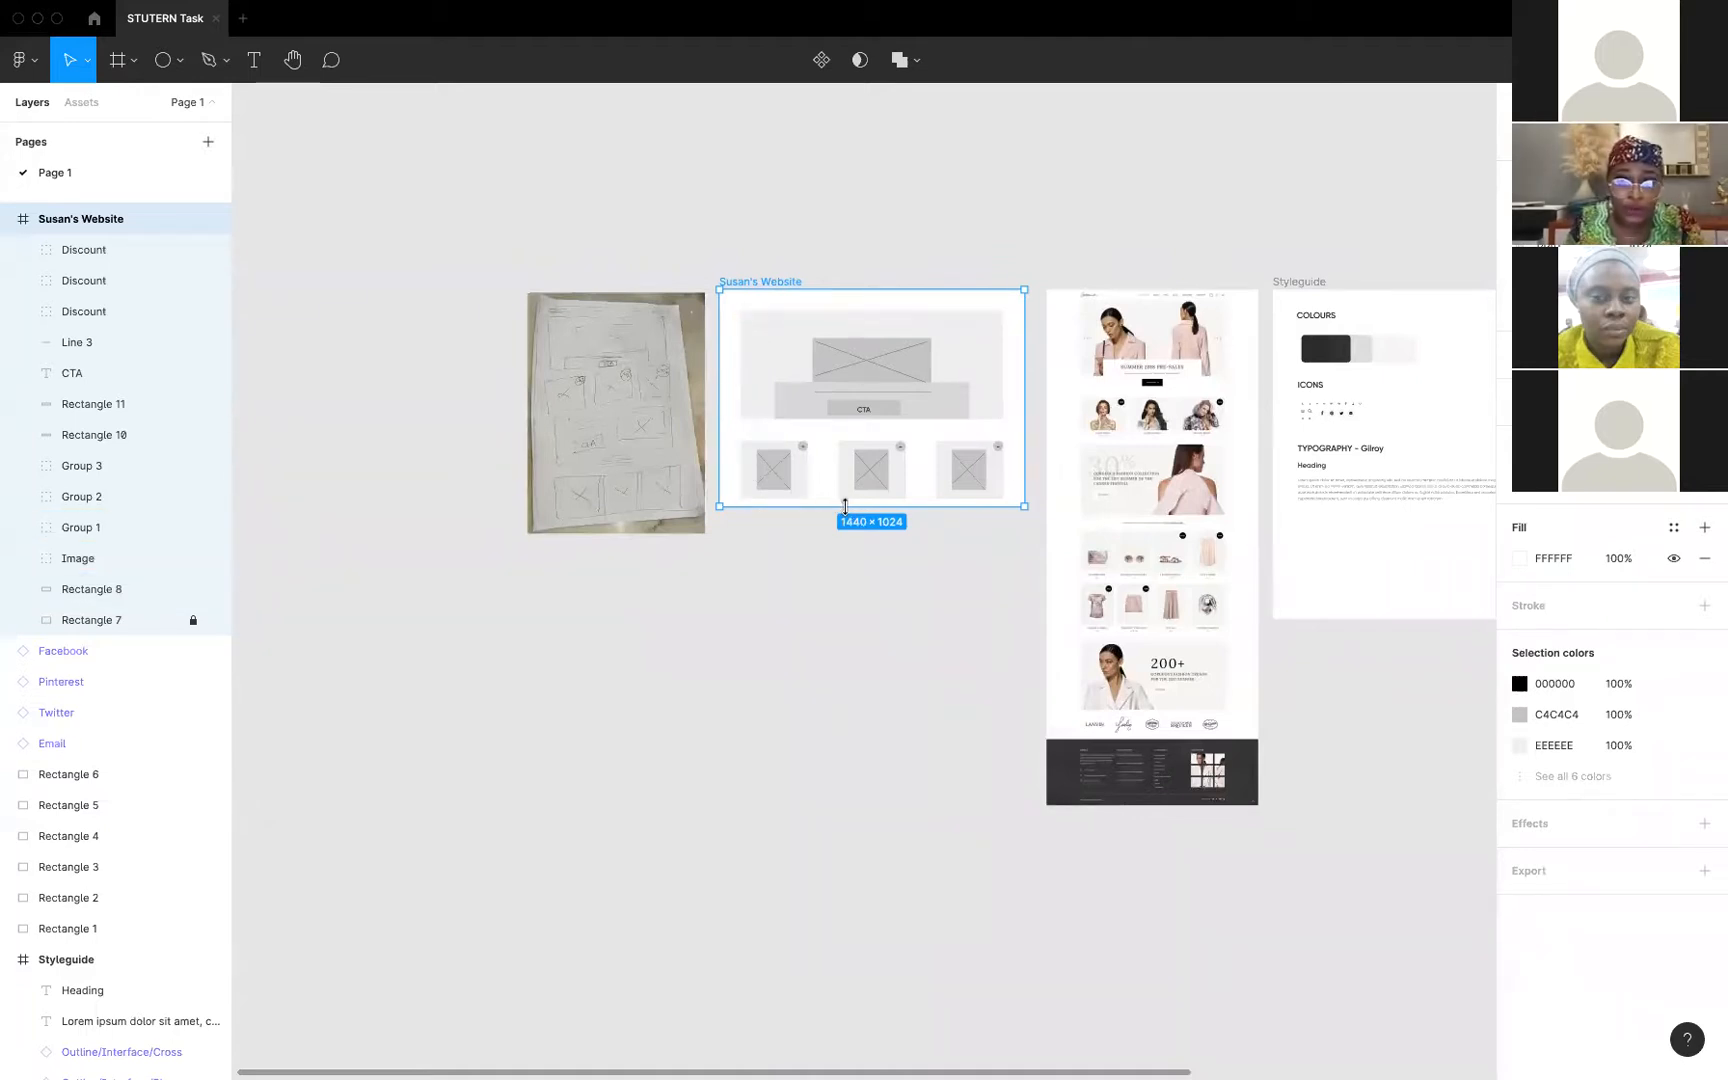
left_click_drag(845, 501, 801, 898)
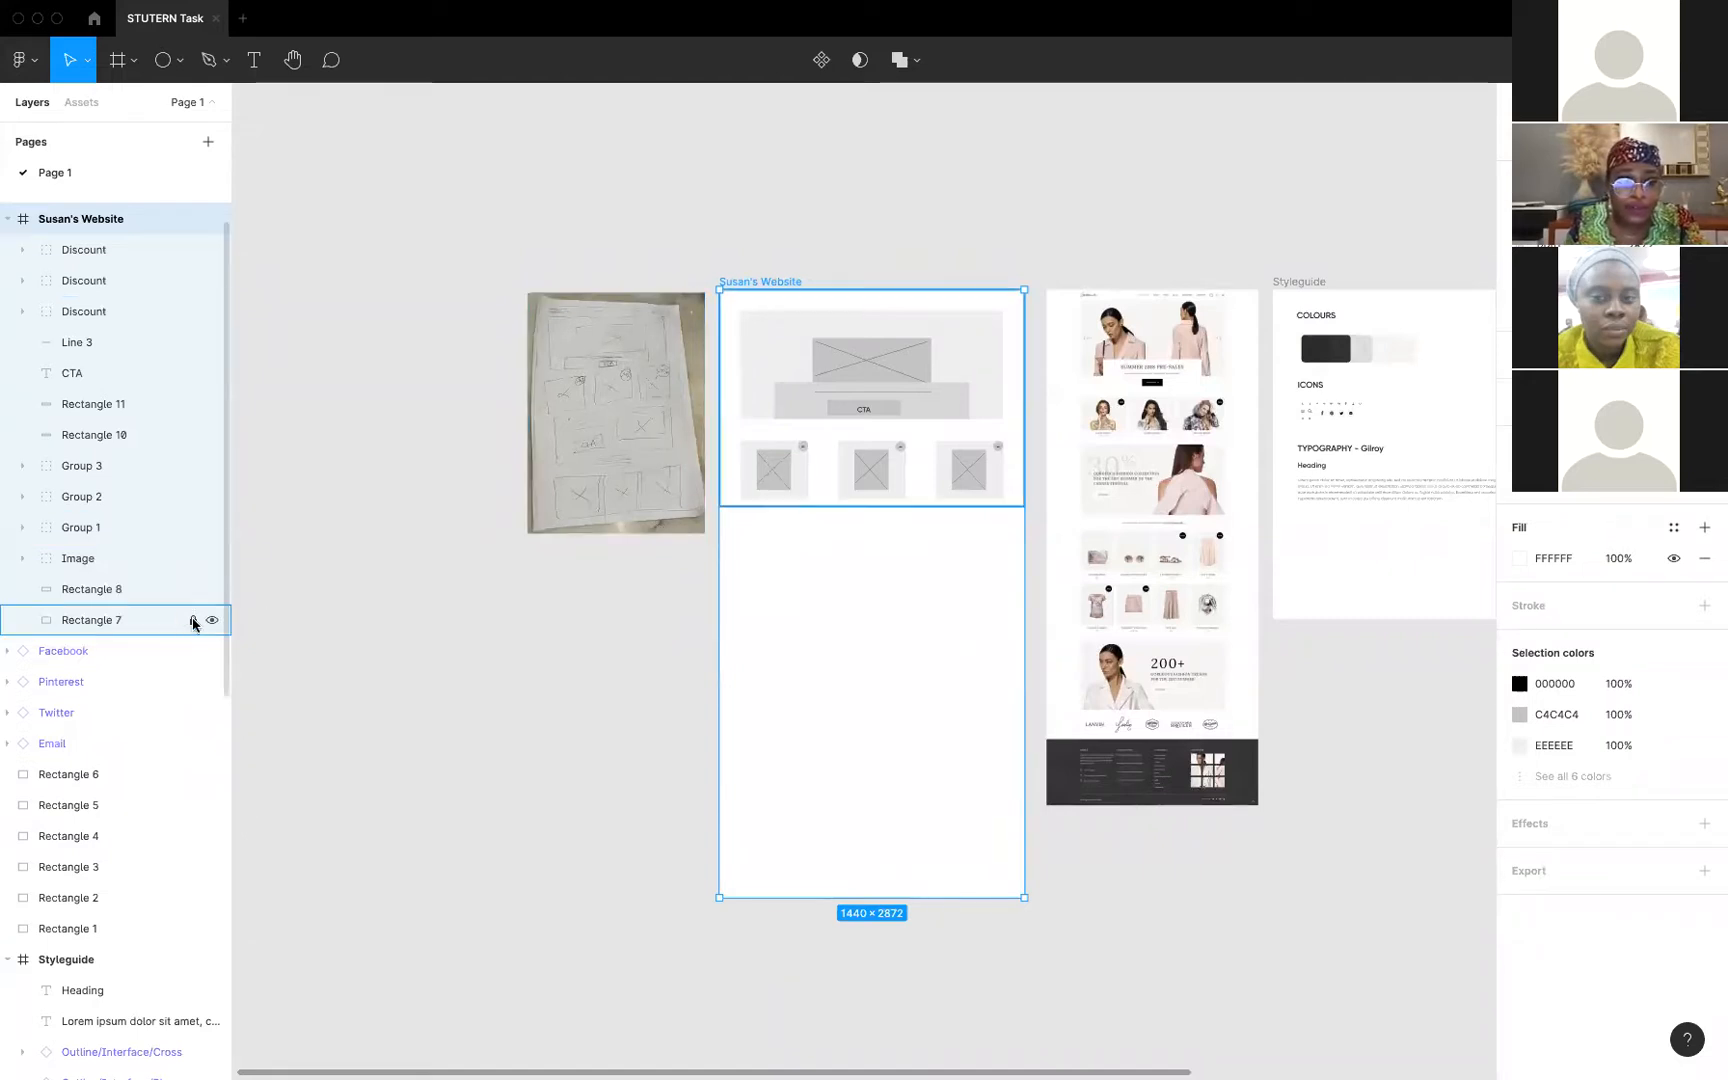
Unlock the white background rectangle, stretch it down to 1440 × 2872 to fill the frame, and lock it again
scroll(836, 520, "down", 1)
left_click(833, 514)
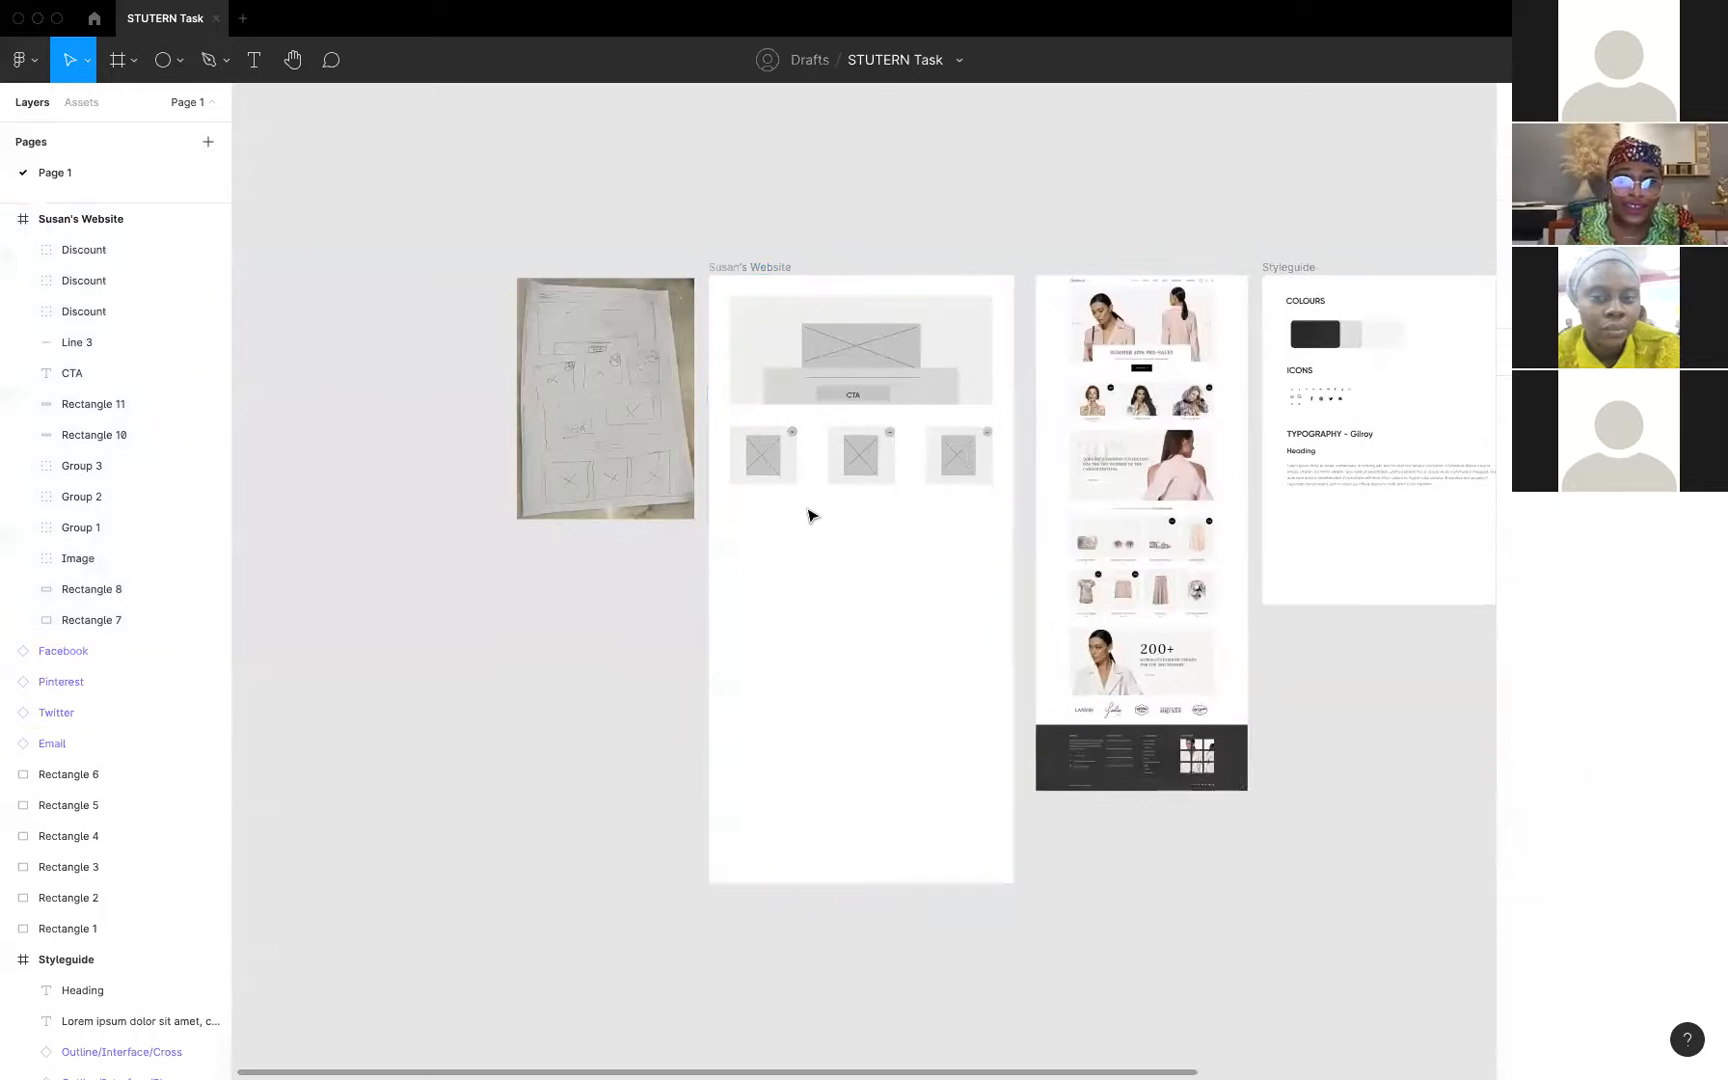
left_click(815, 472)
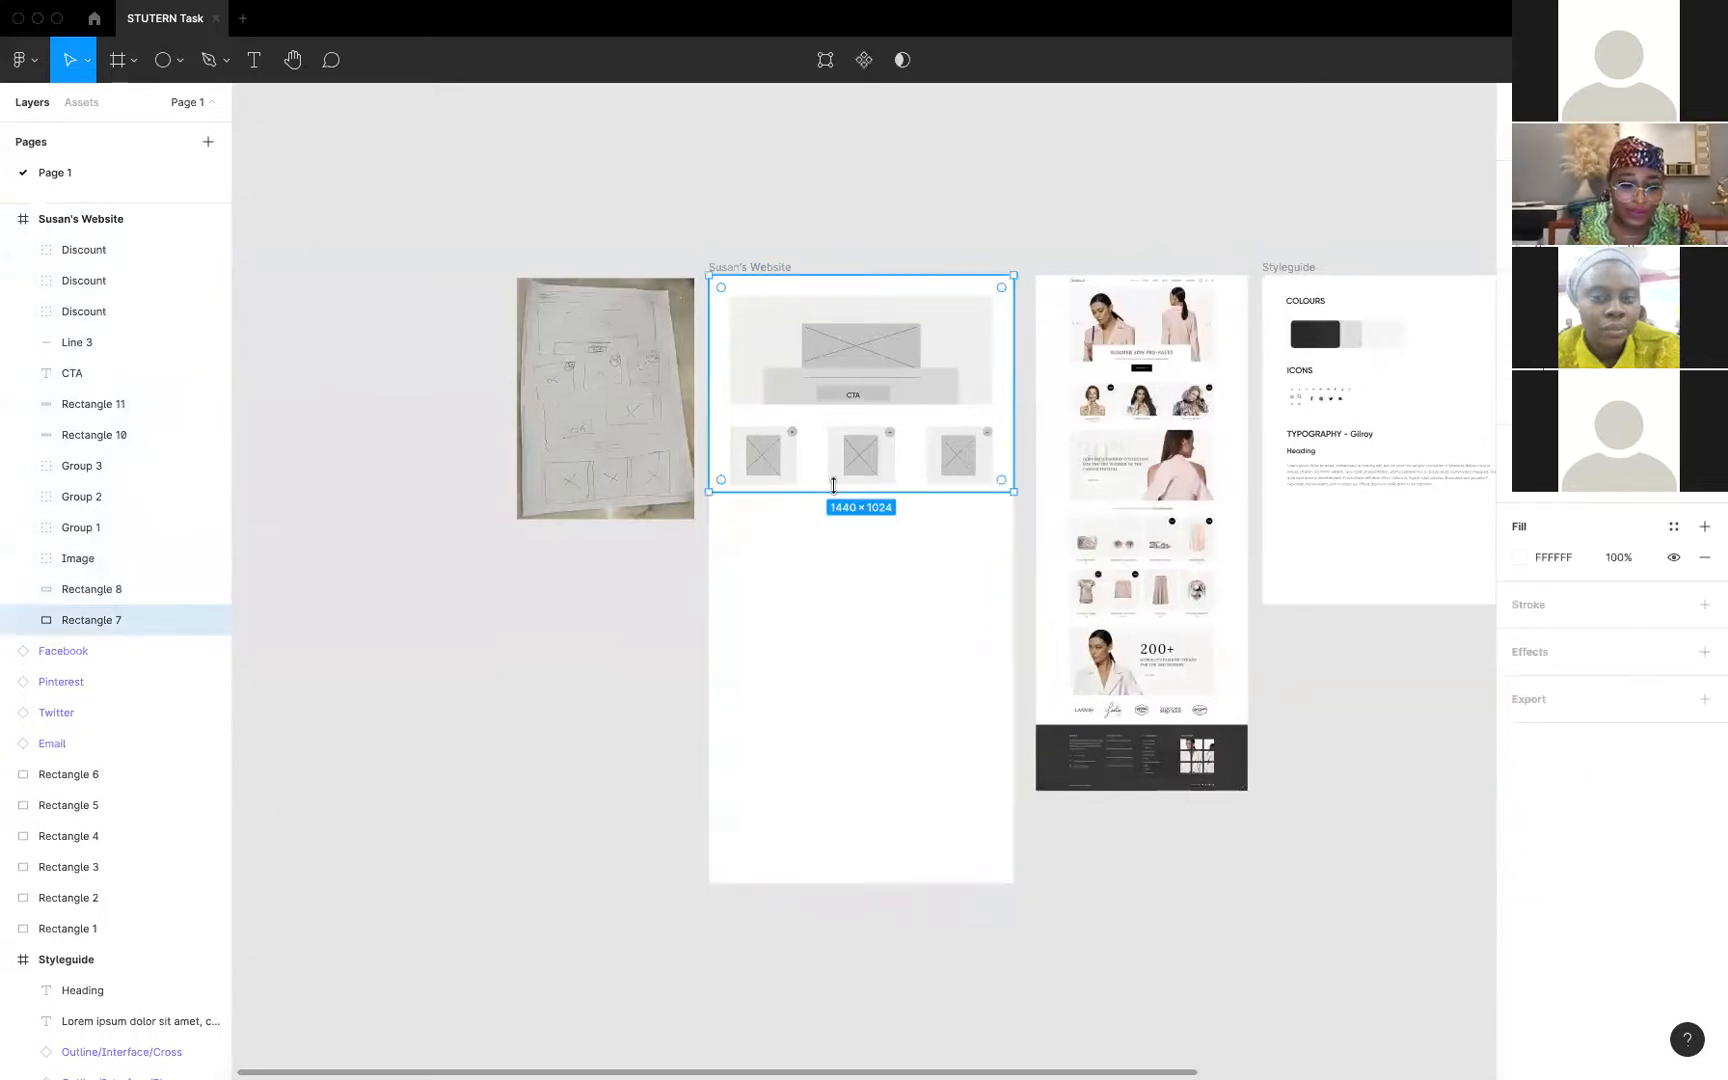
left_click_drag(833, 495, 825, 884)
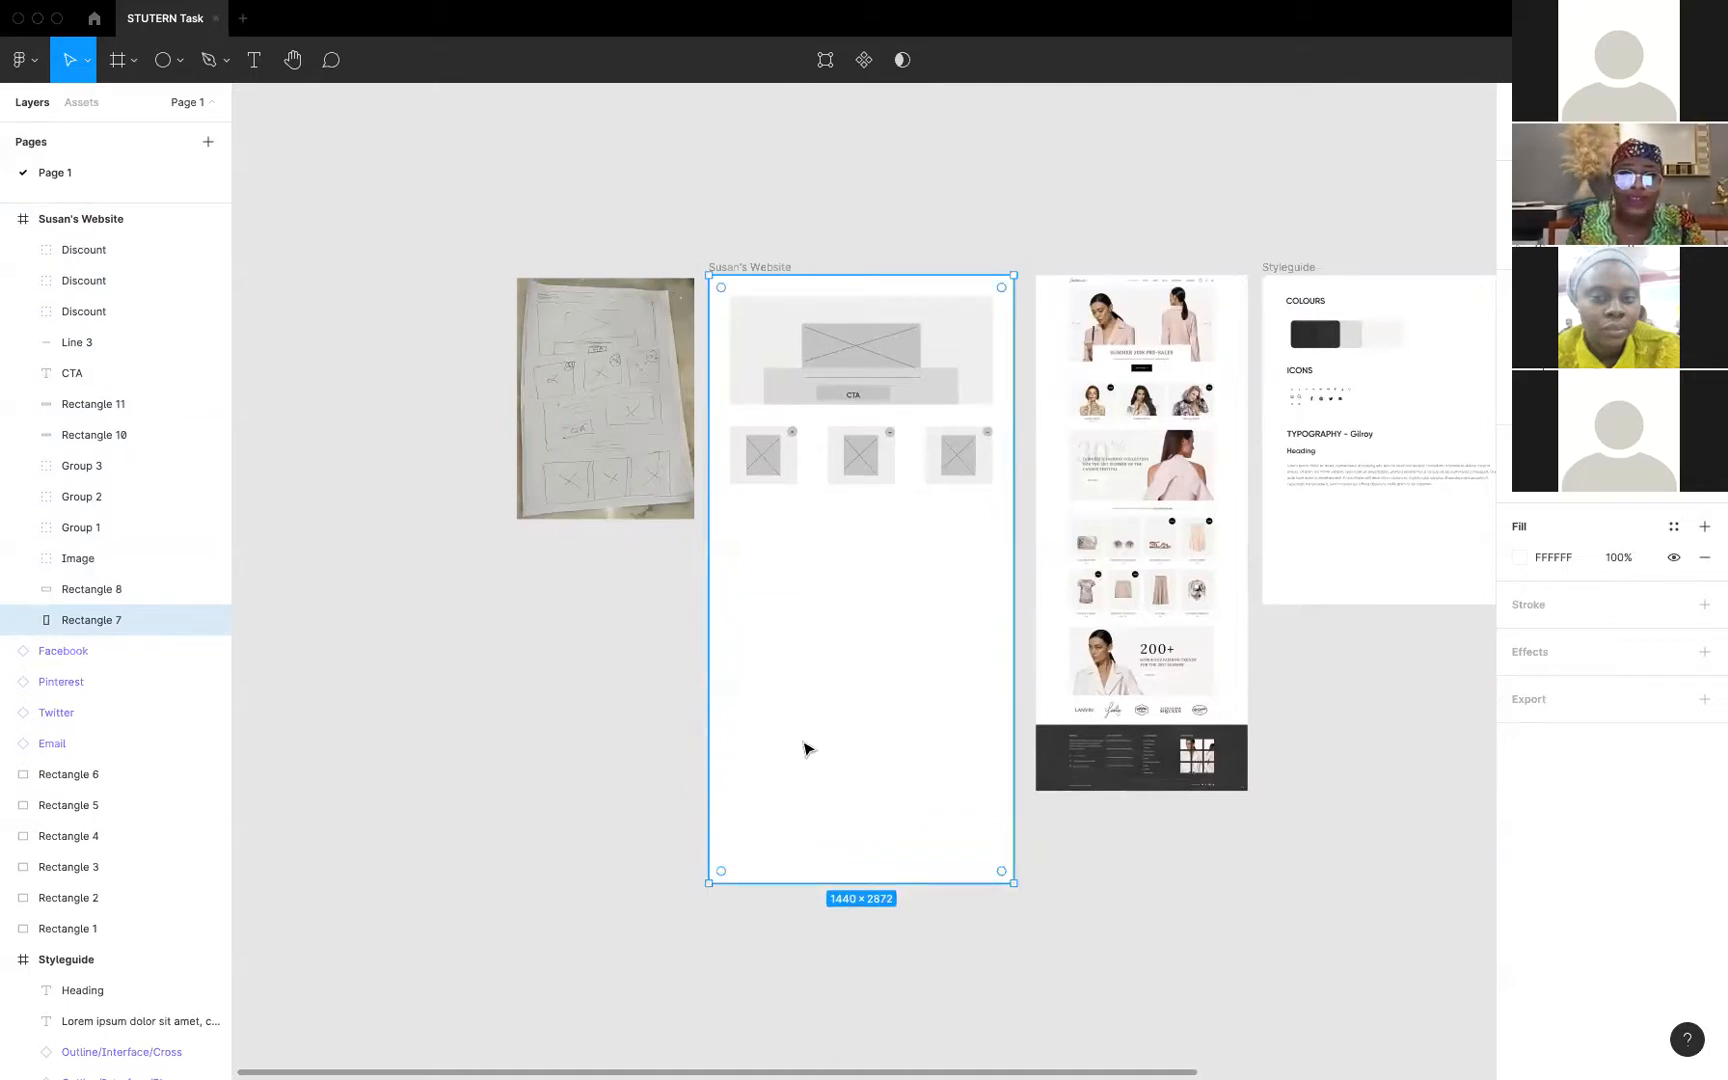
left_click(662, 611)
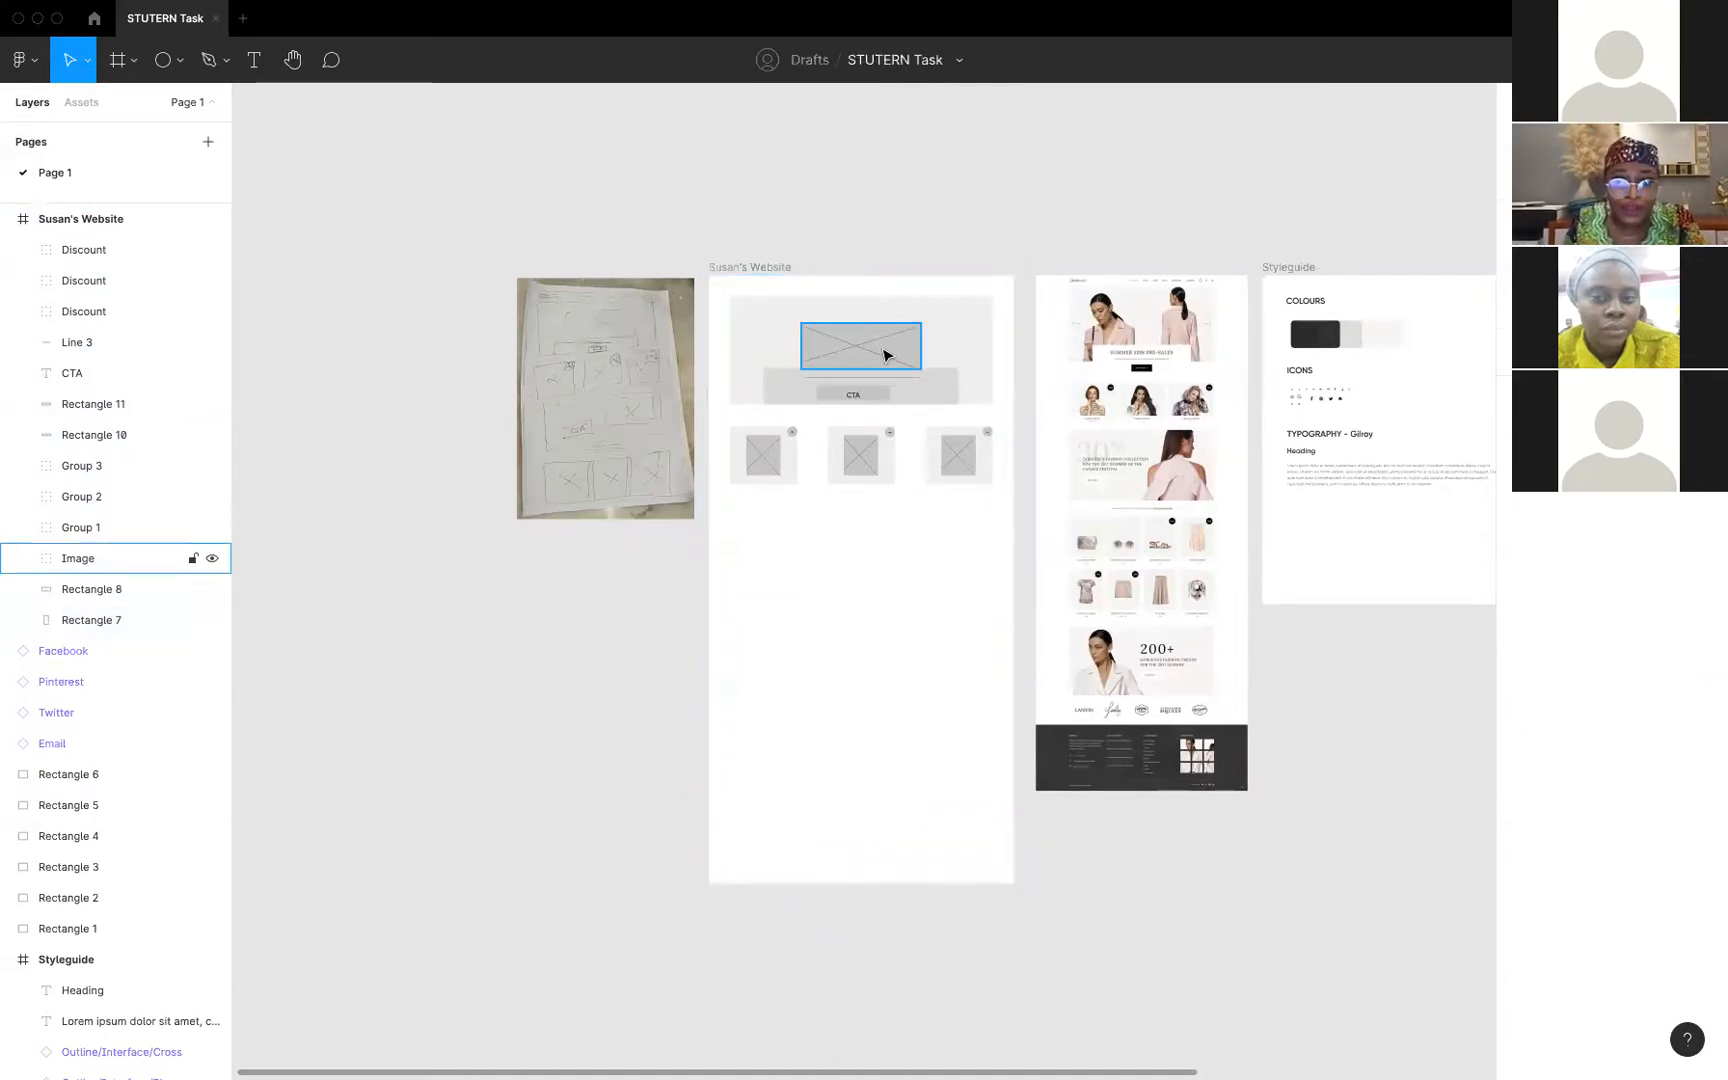
double_click(818, 556)
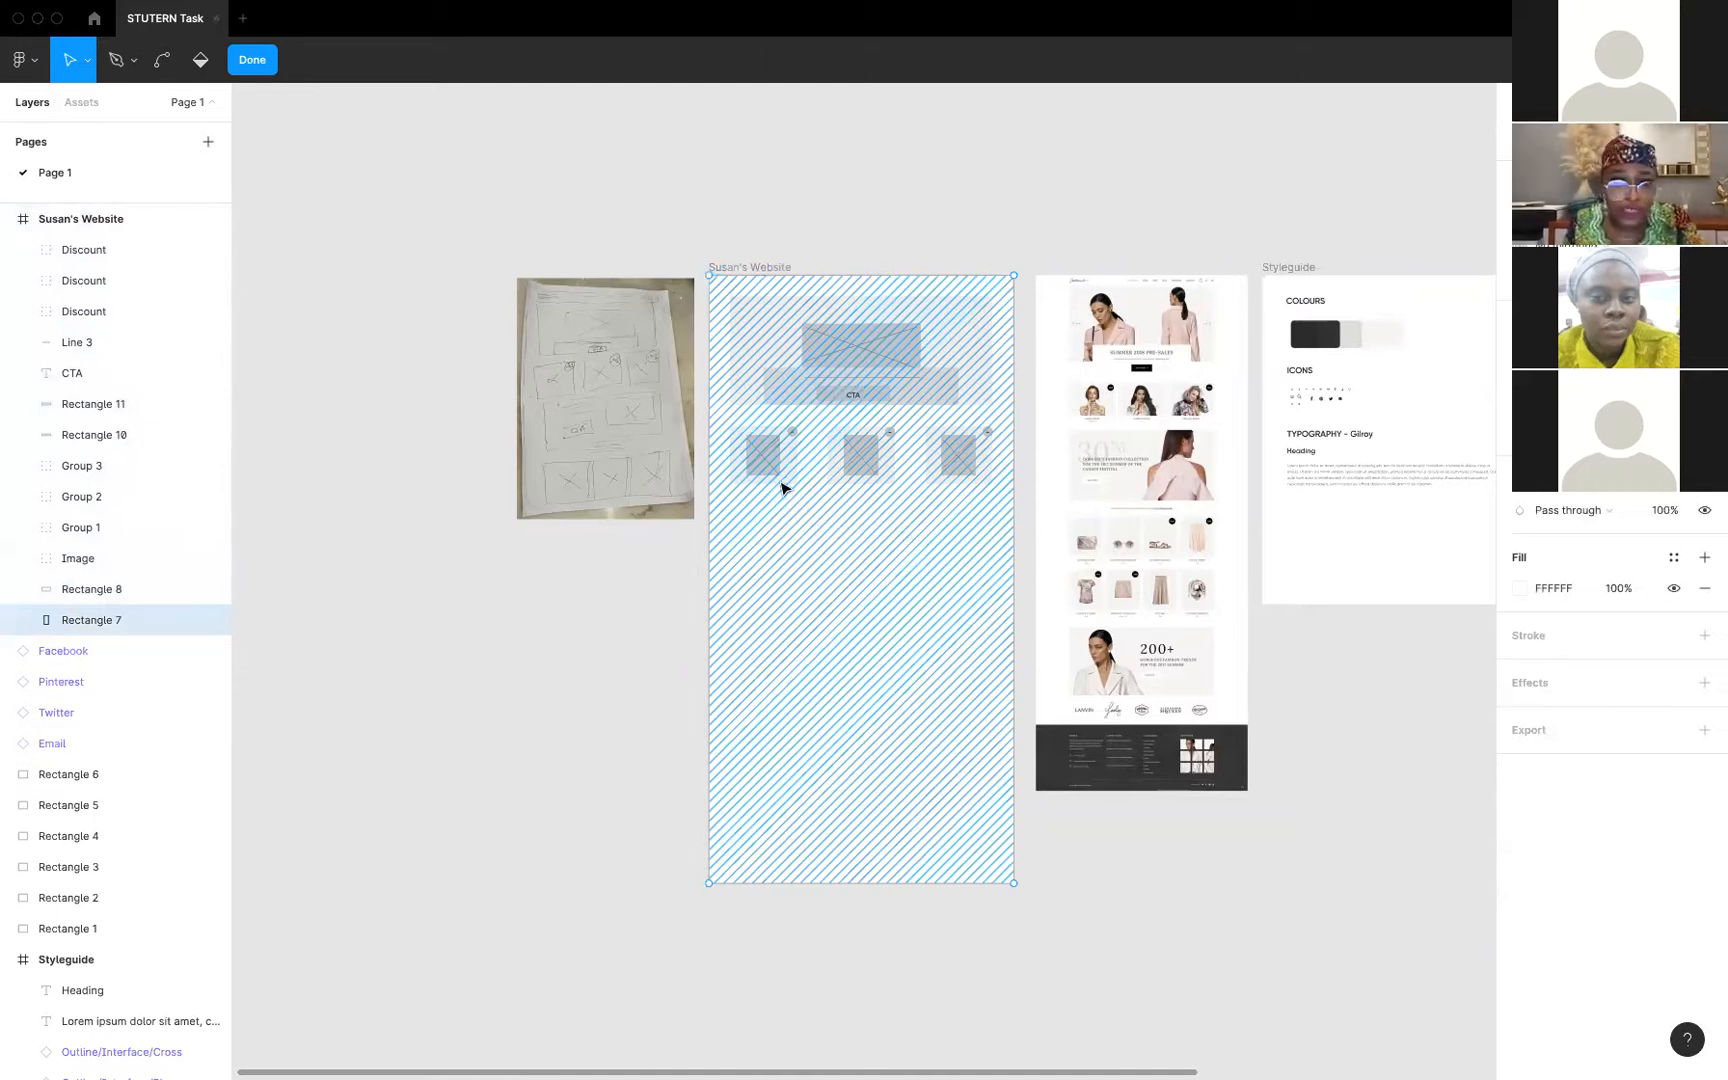
key("Escape")
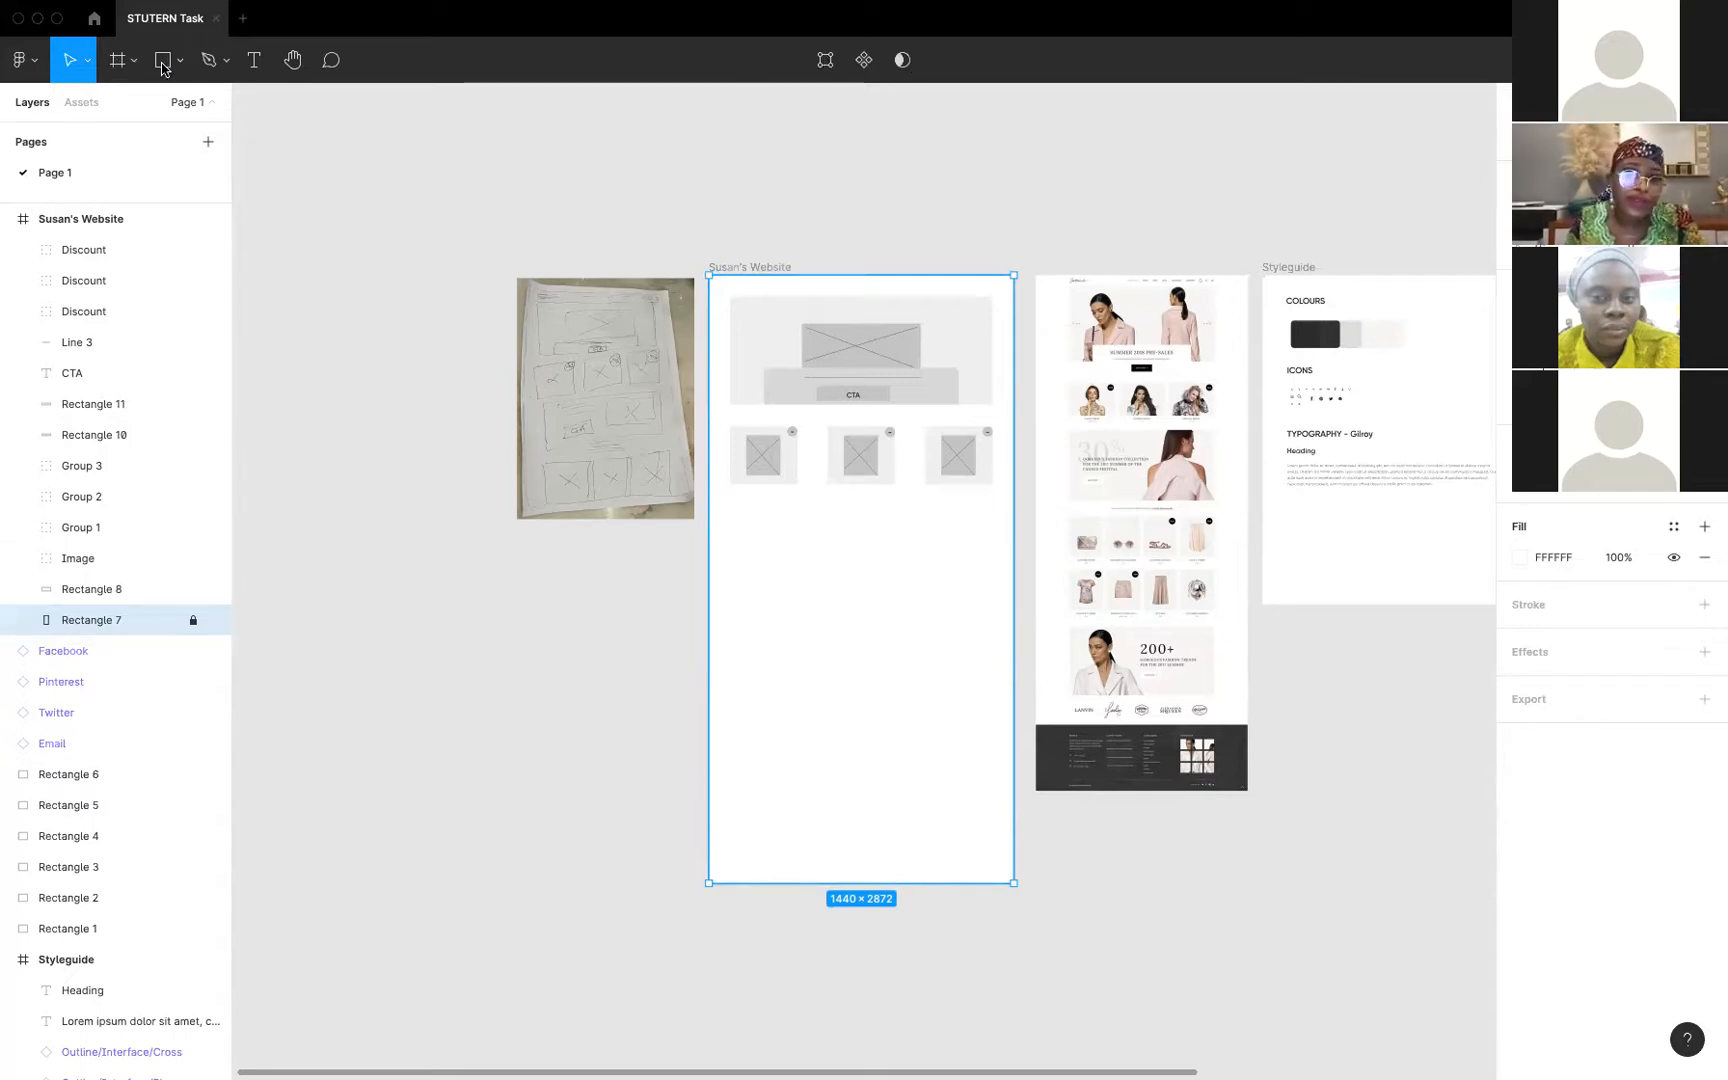
Duplicate the hero banner's light grey background rectangle and place the copy below the row of image cards
left_click(757, 334)
left_click_drag(754, 331, 763, 594)
key("super+z")
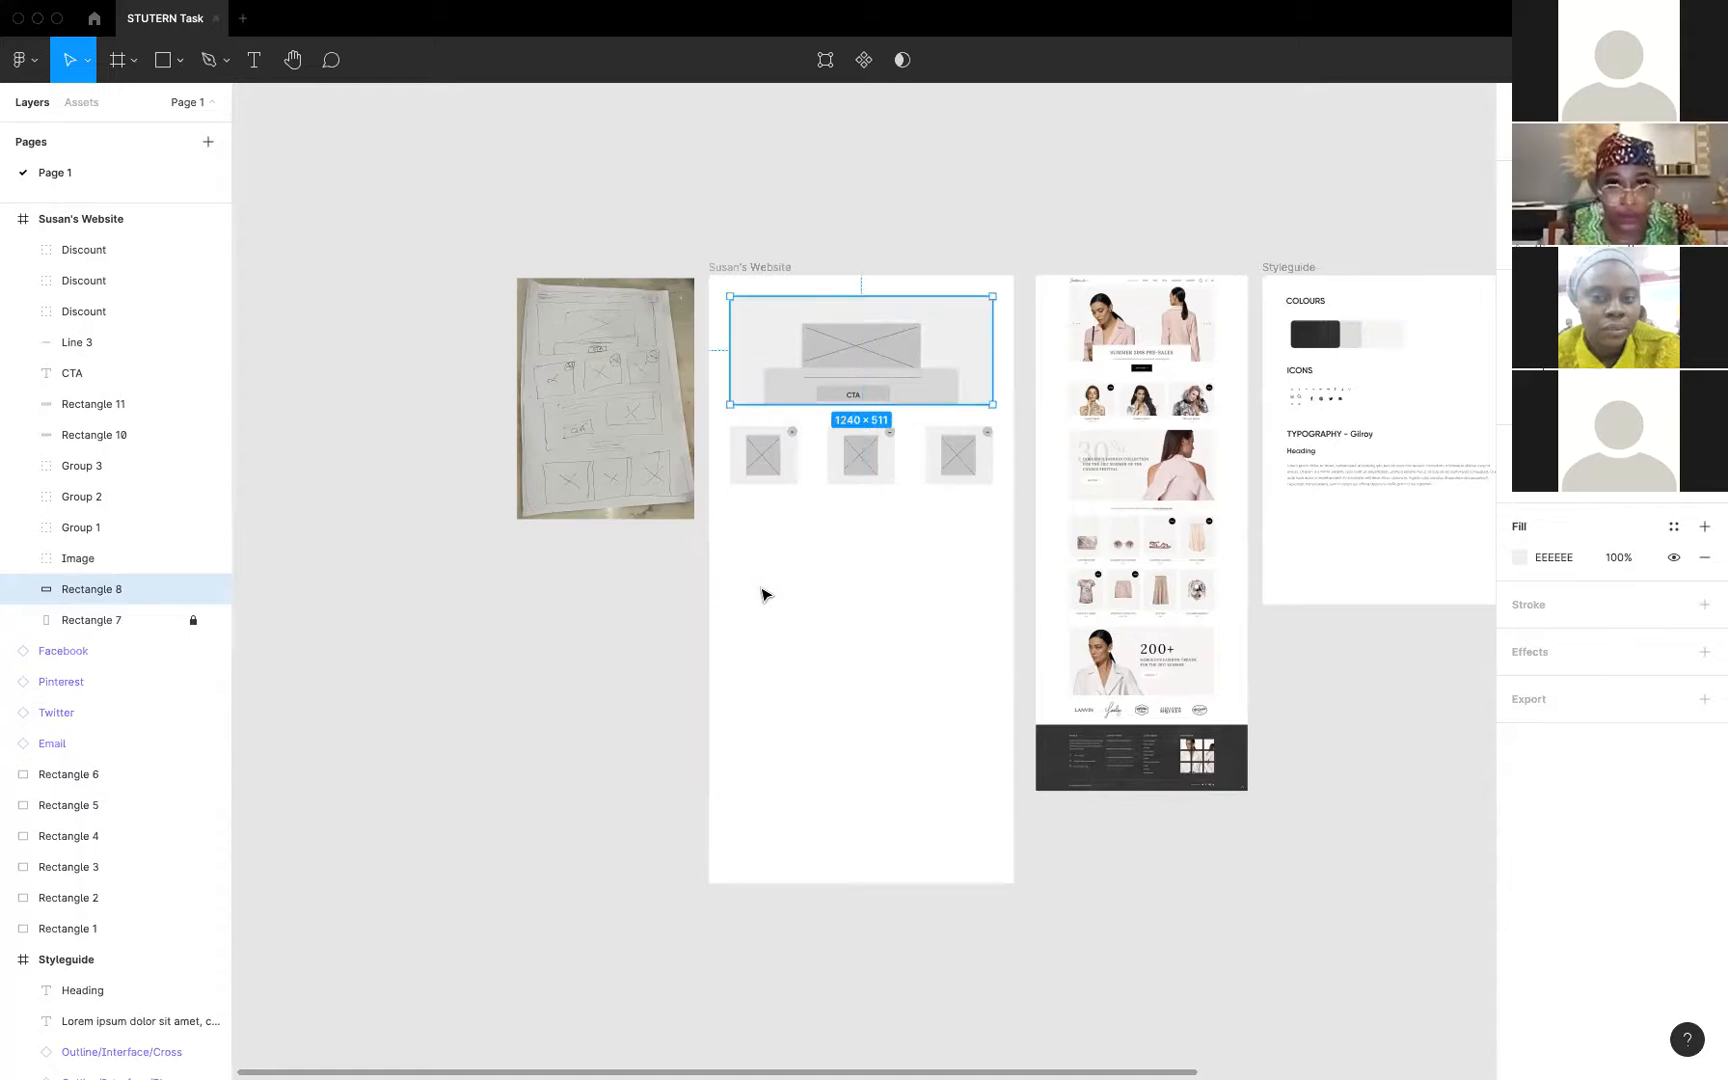
key("super+d")
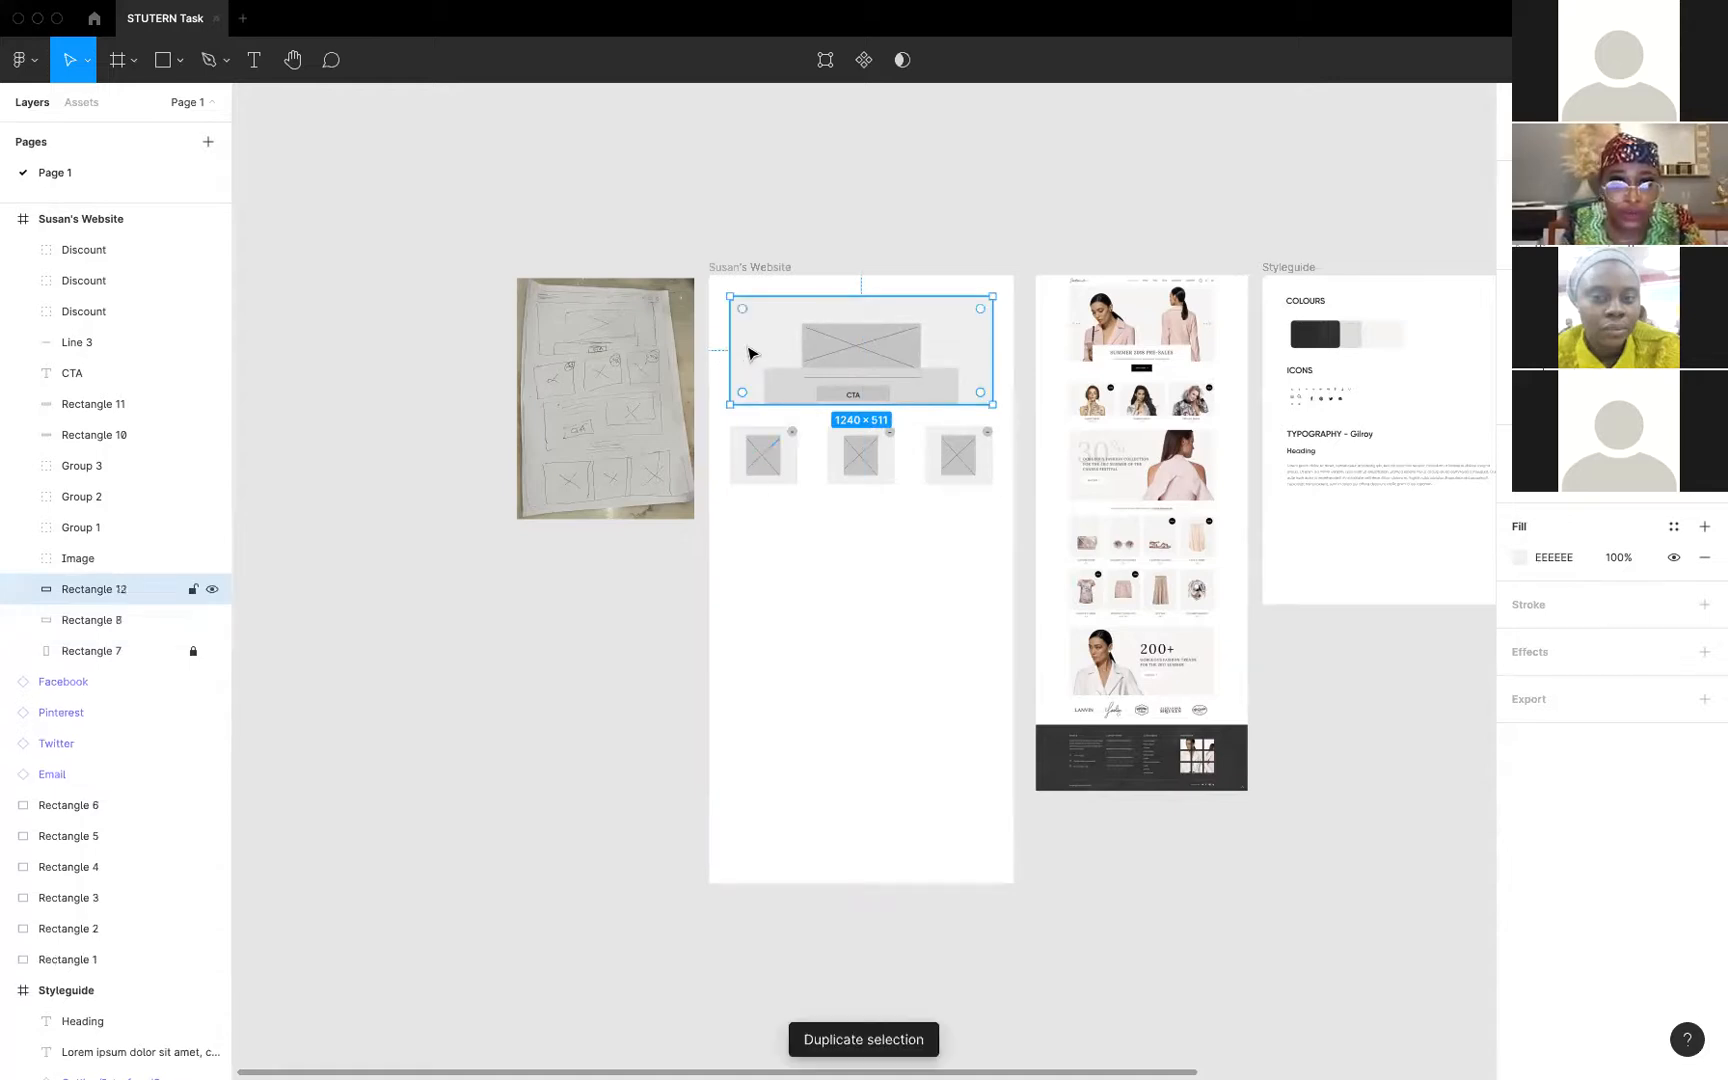
left_click_drag(754, 350, 755, 566)
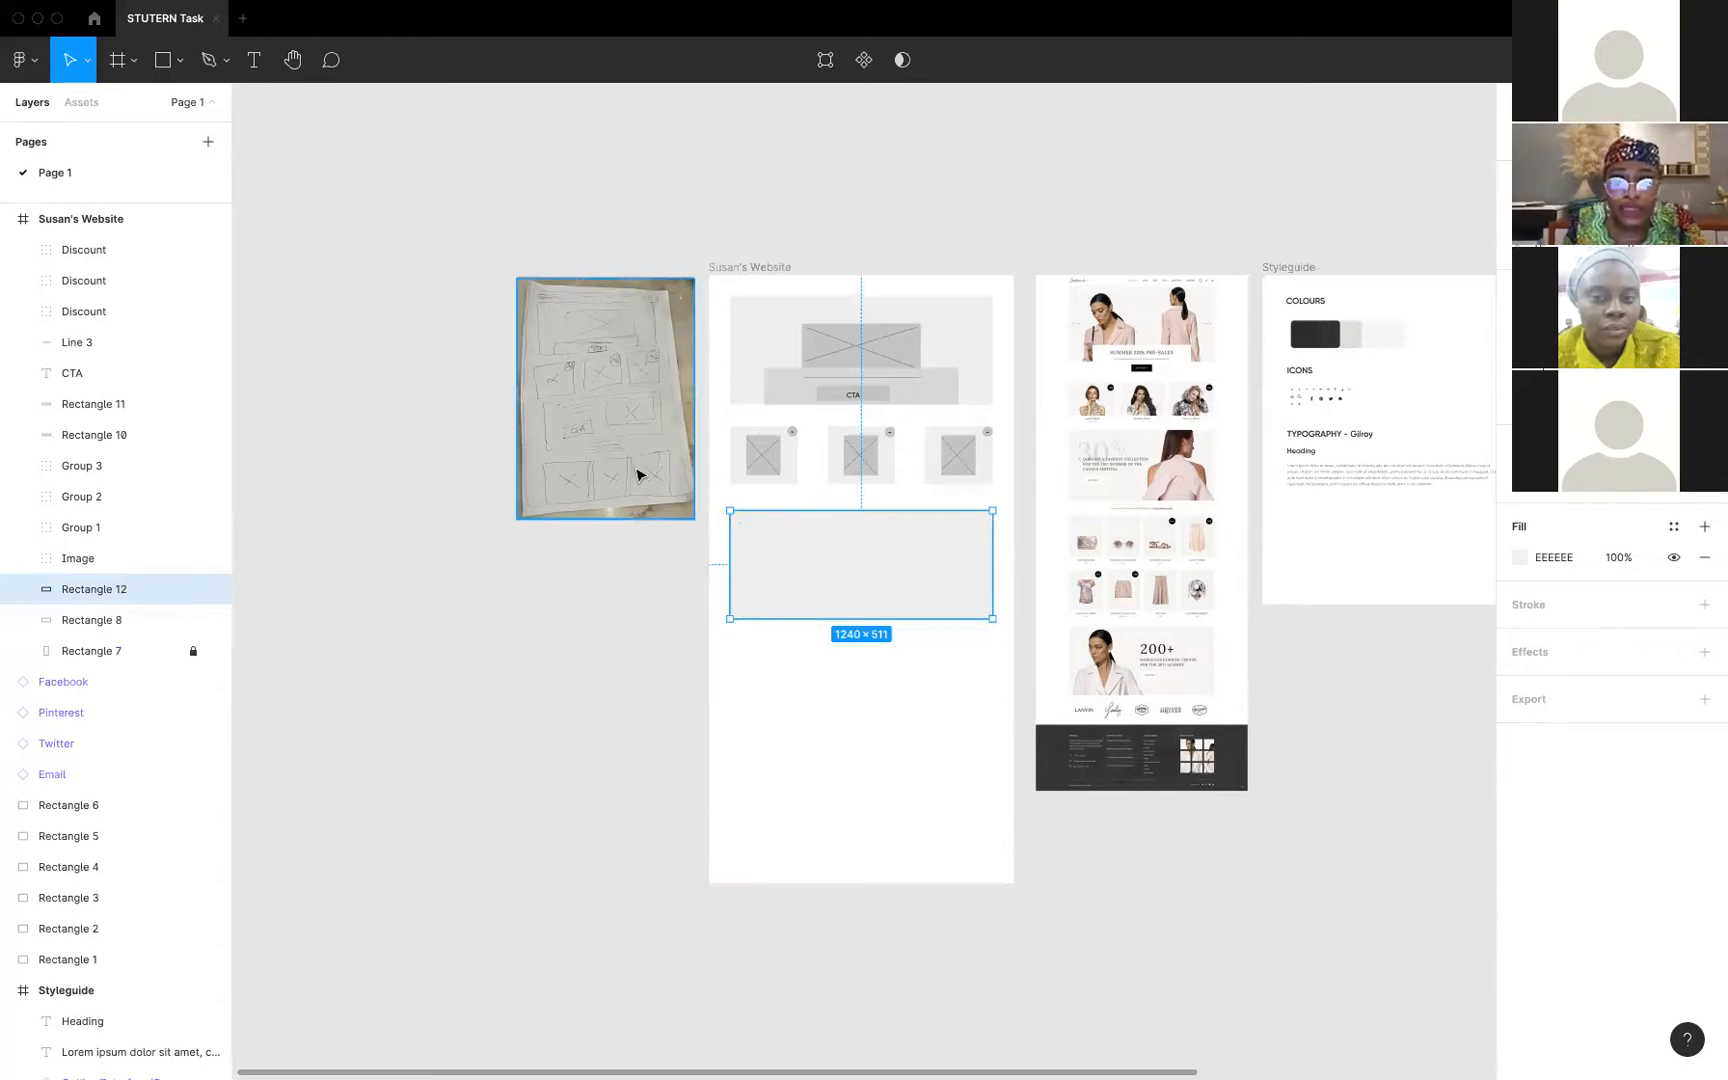
Copy the hero's text line into the left part of the new section and repeat it as four evenly spaced lines
left_click(850, 384)
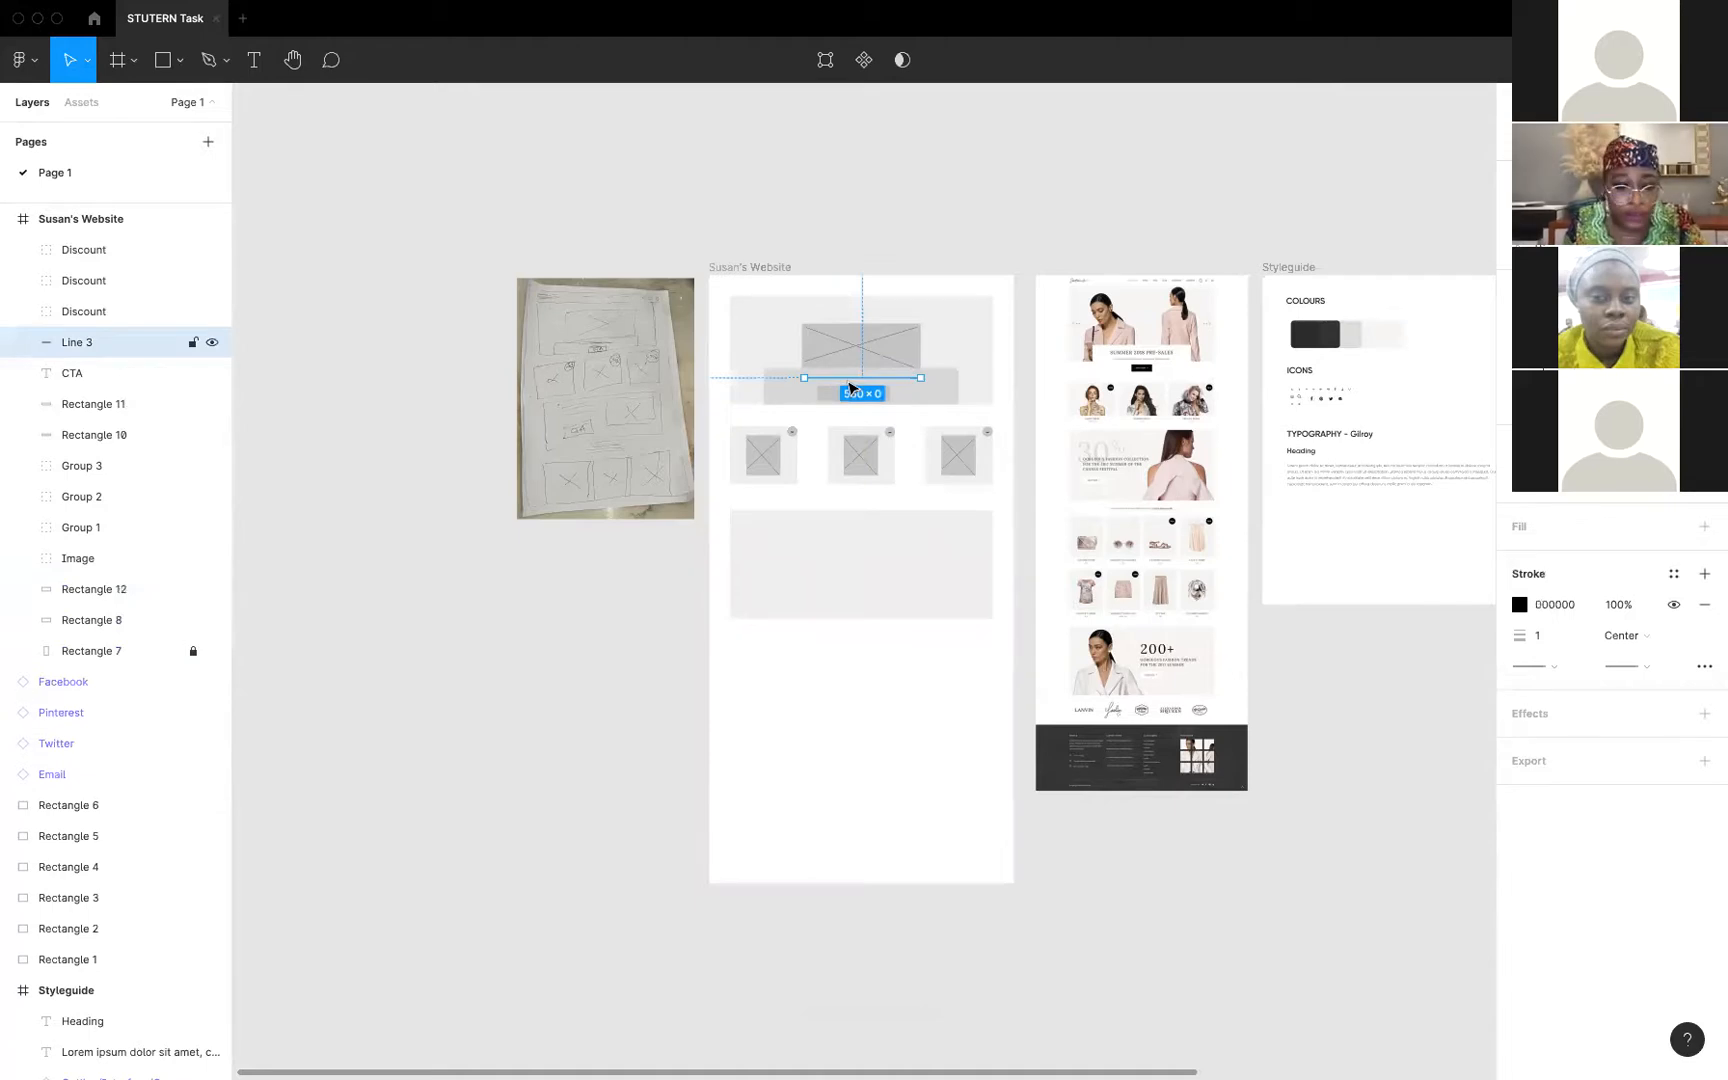
key("ctrl+d")
left_click_drag(849, 441, 792, 553)
key("ctrl+d")
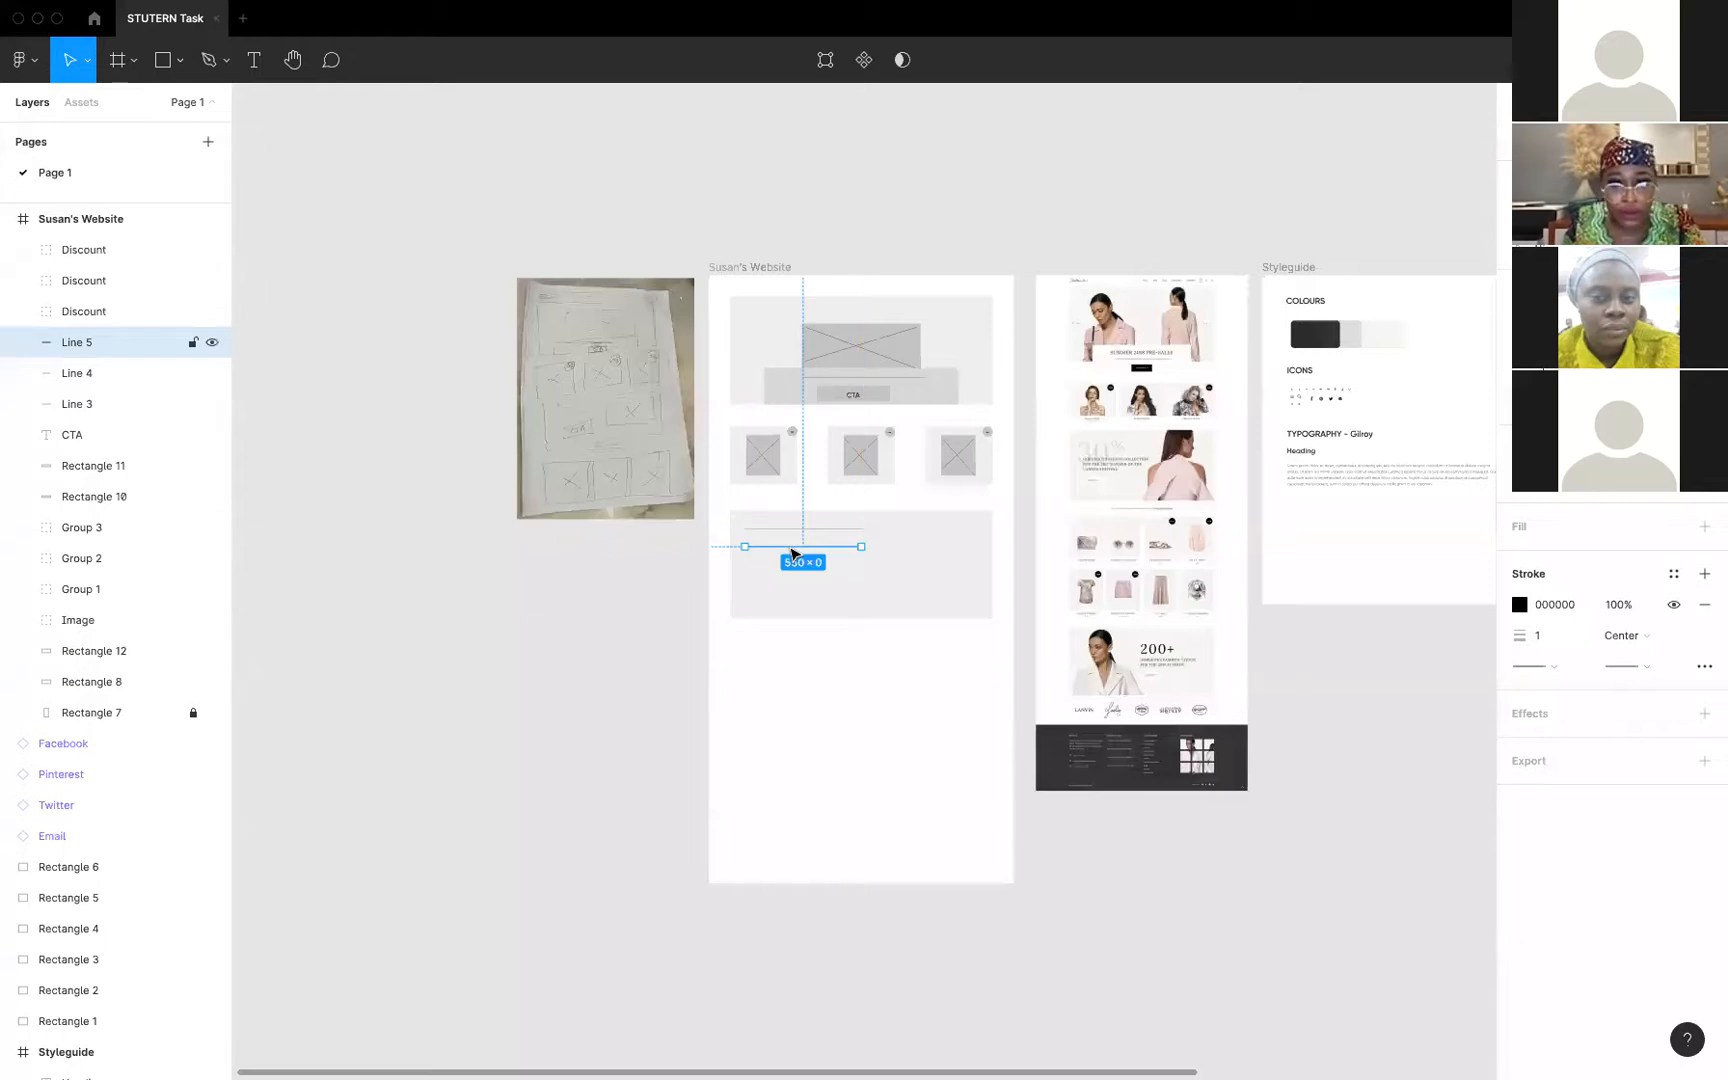
key("ctrl+d")
key("ctrl+d")
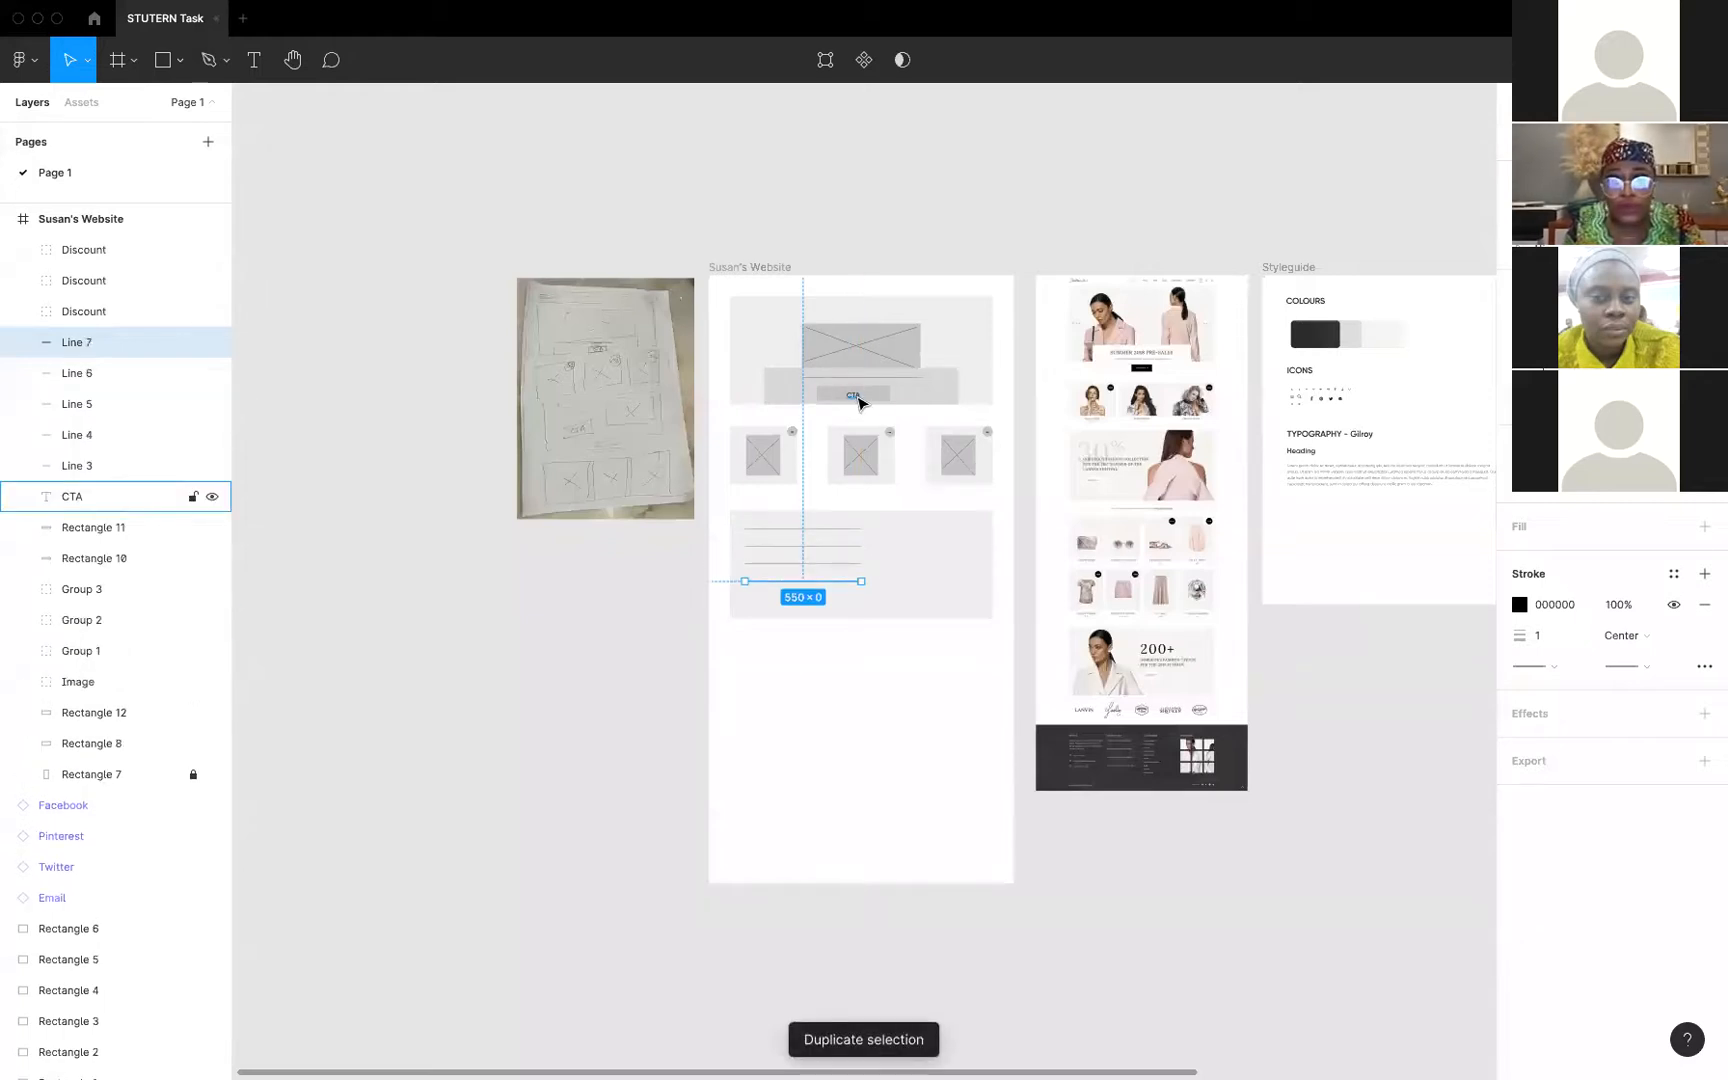
Group the hero's CTA text with its button rectangle and rename the group "CTA"
left_click(856, 398)
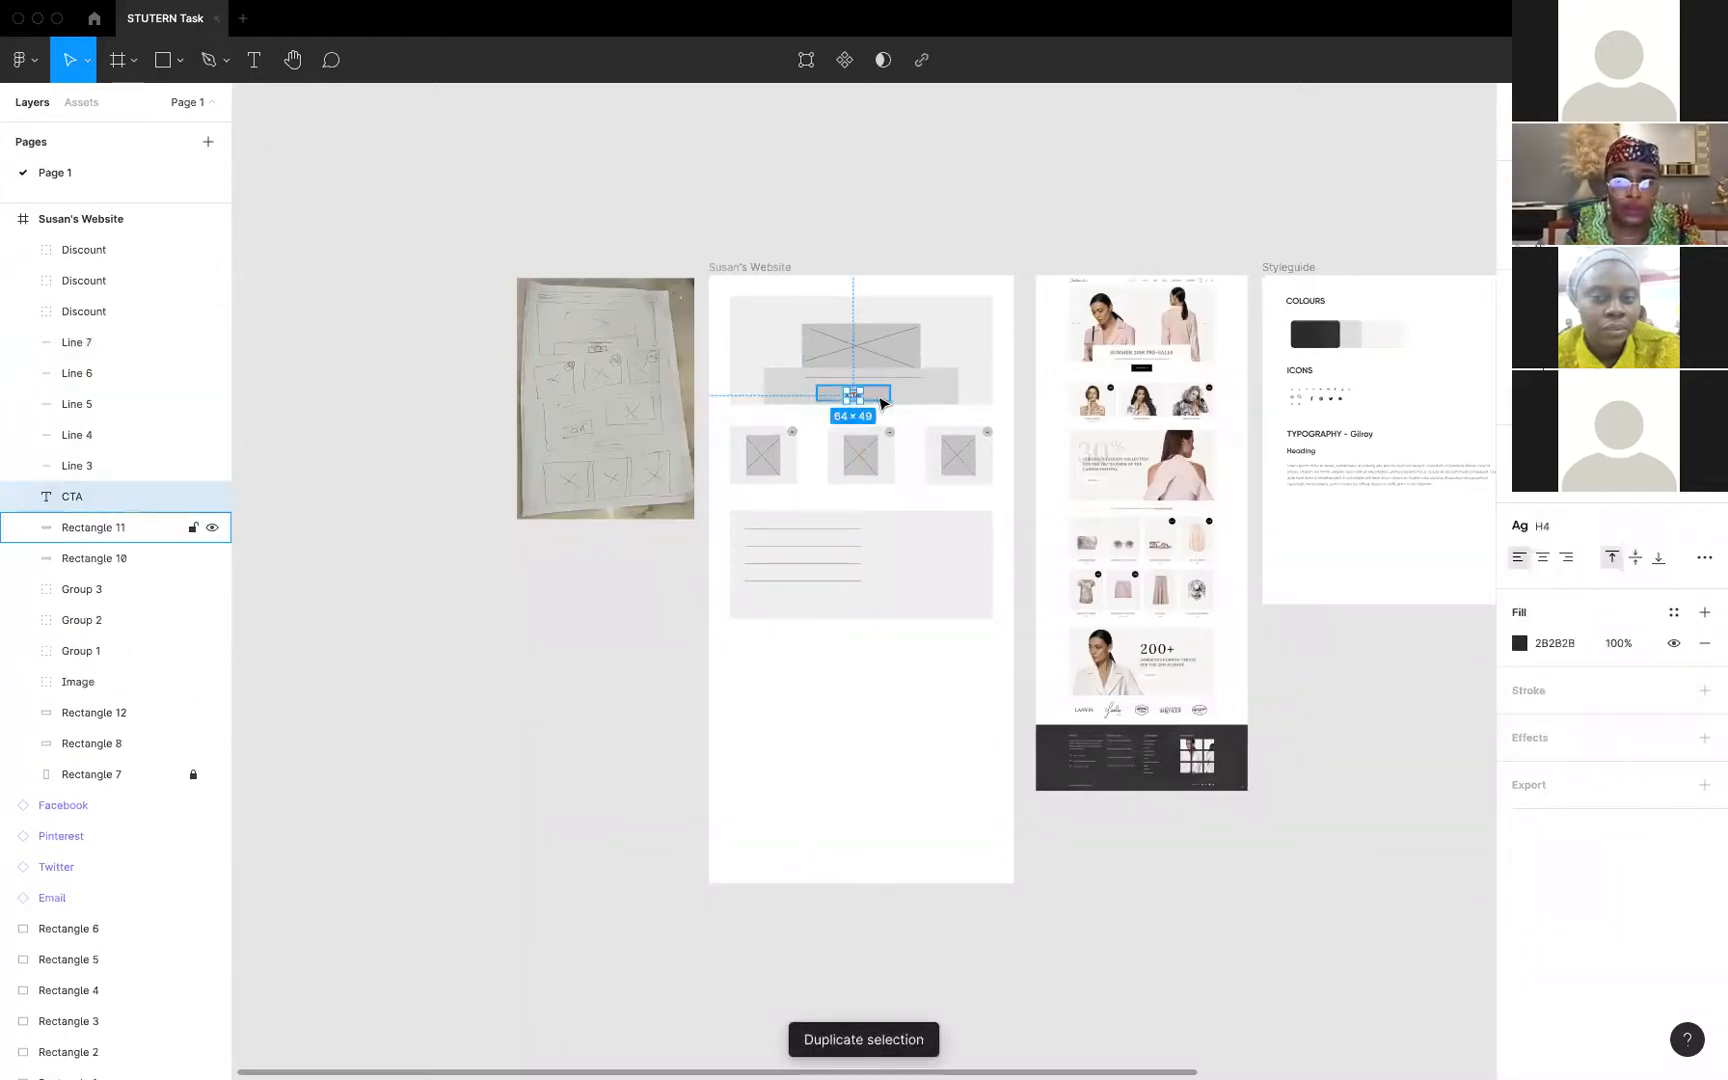
left_click(881, 401, "shift")
key("ctrl+g")
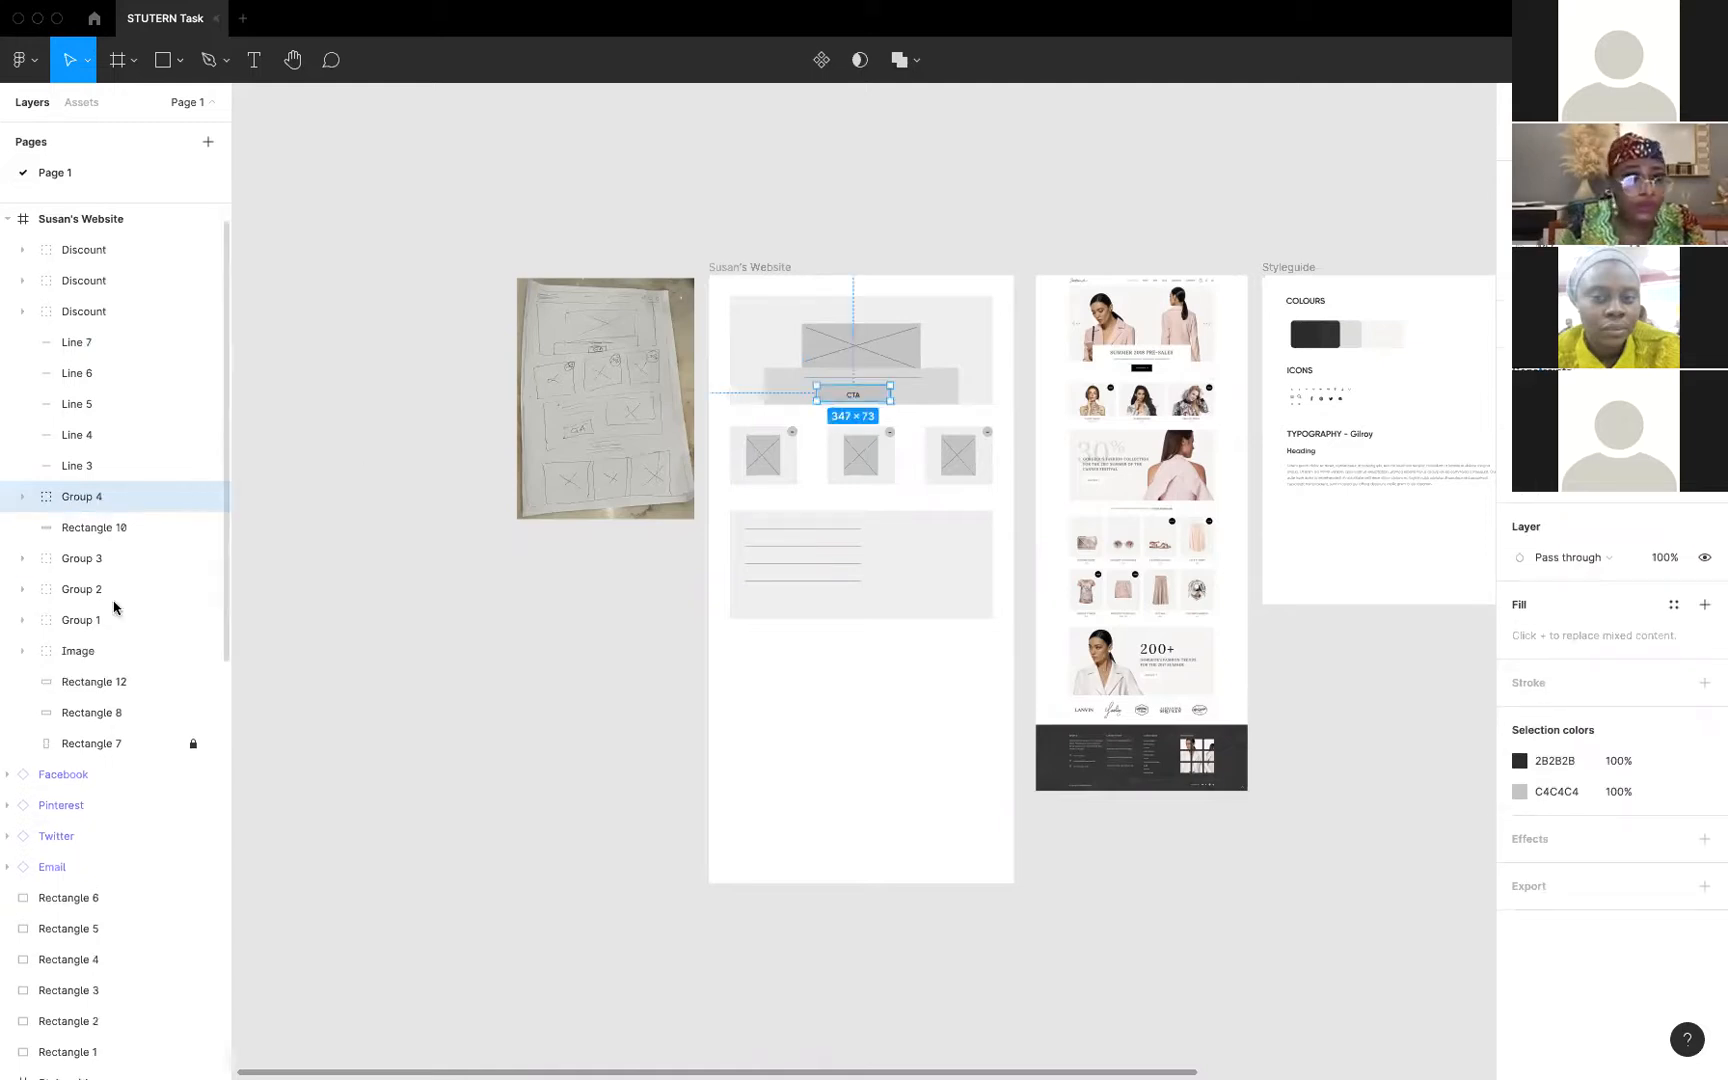
double_click(86, 499)
type("CTA")
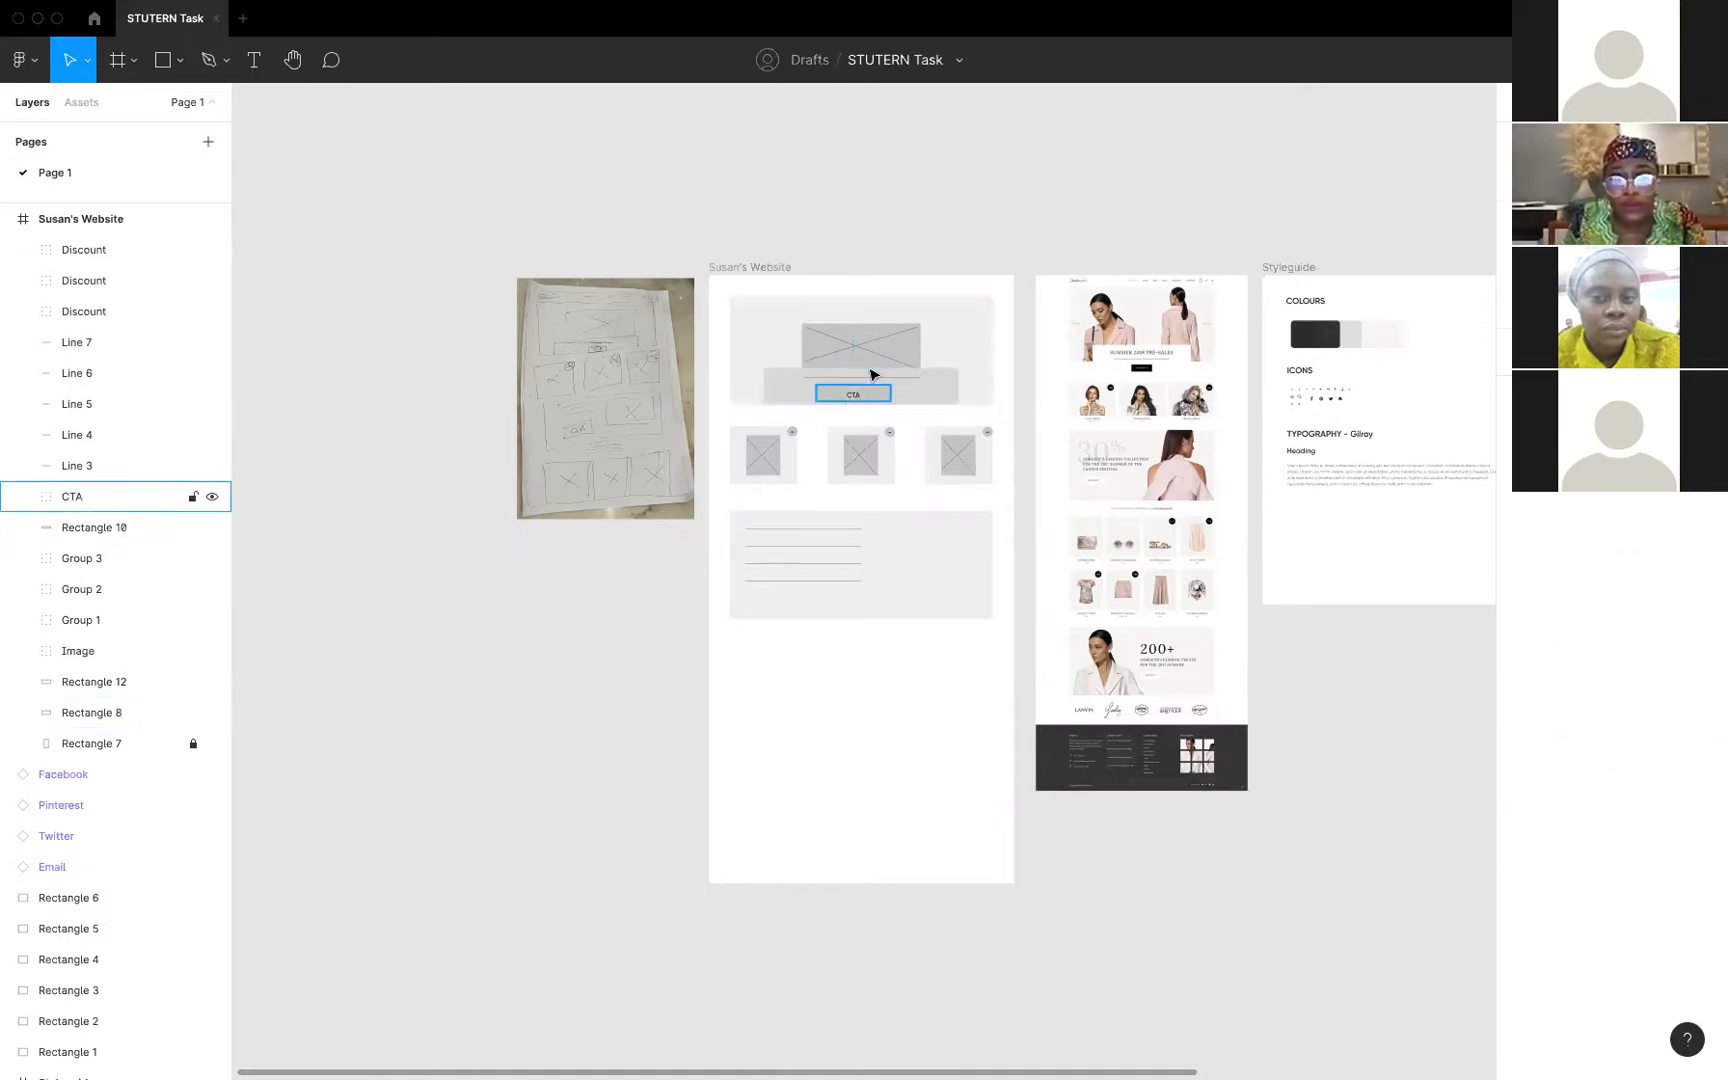
Duplicate the CTA button group below the new section's four lines and align its left edge with them
left_click(862, 406)
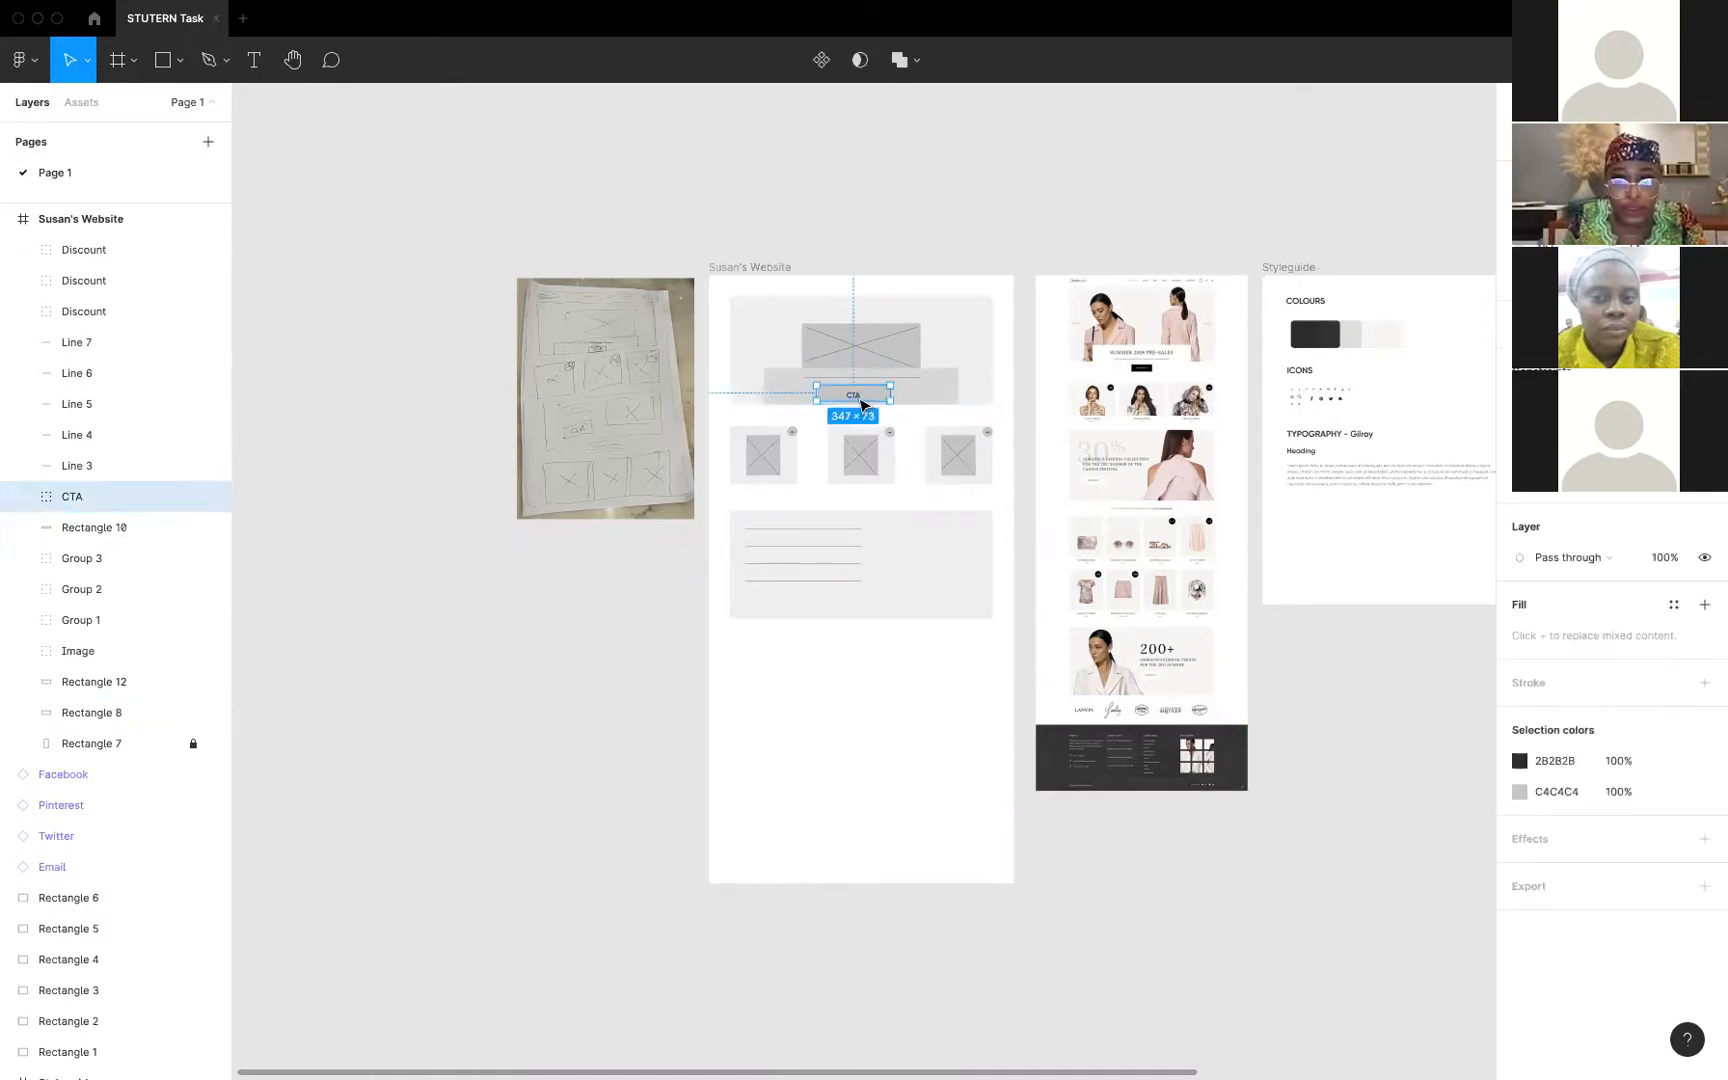
key("super+d")
left_click_drag(862, 406, 815, 606)
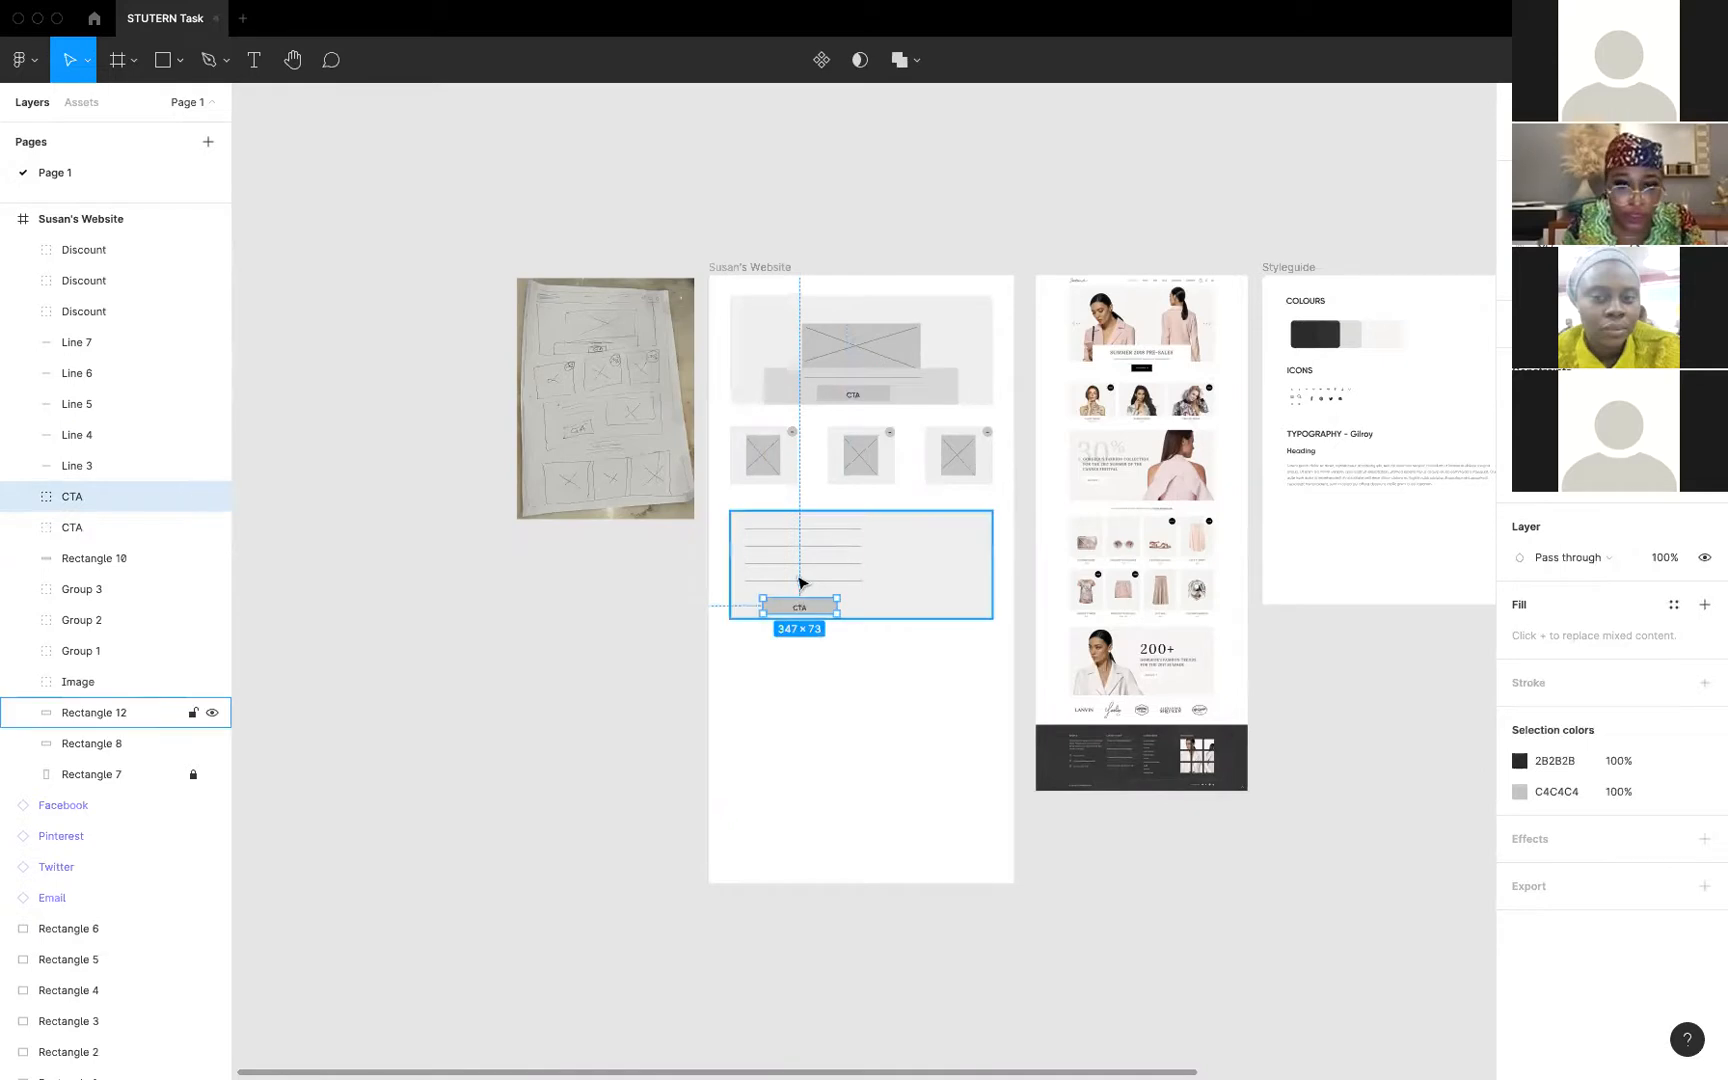
left_click(800, 582)
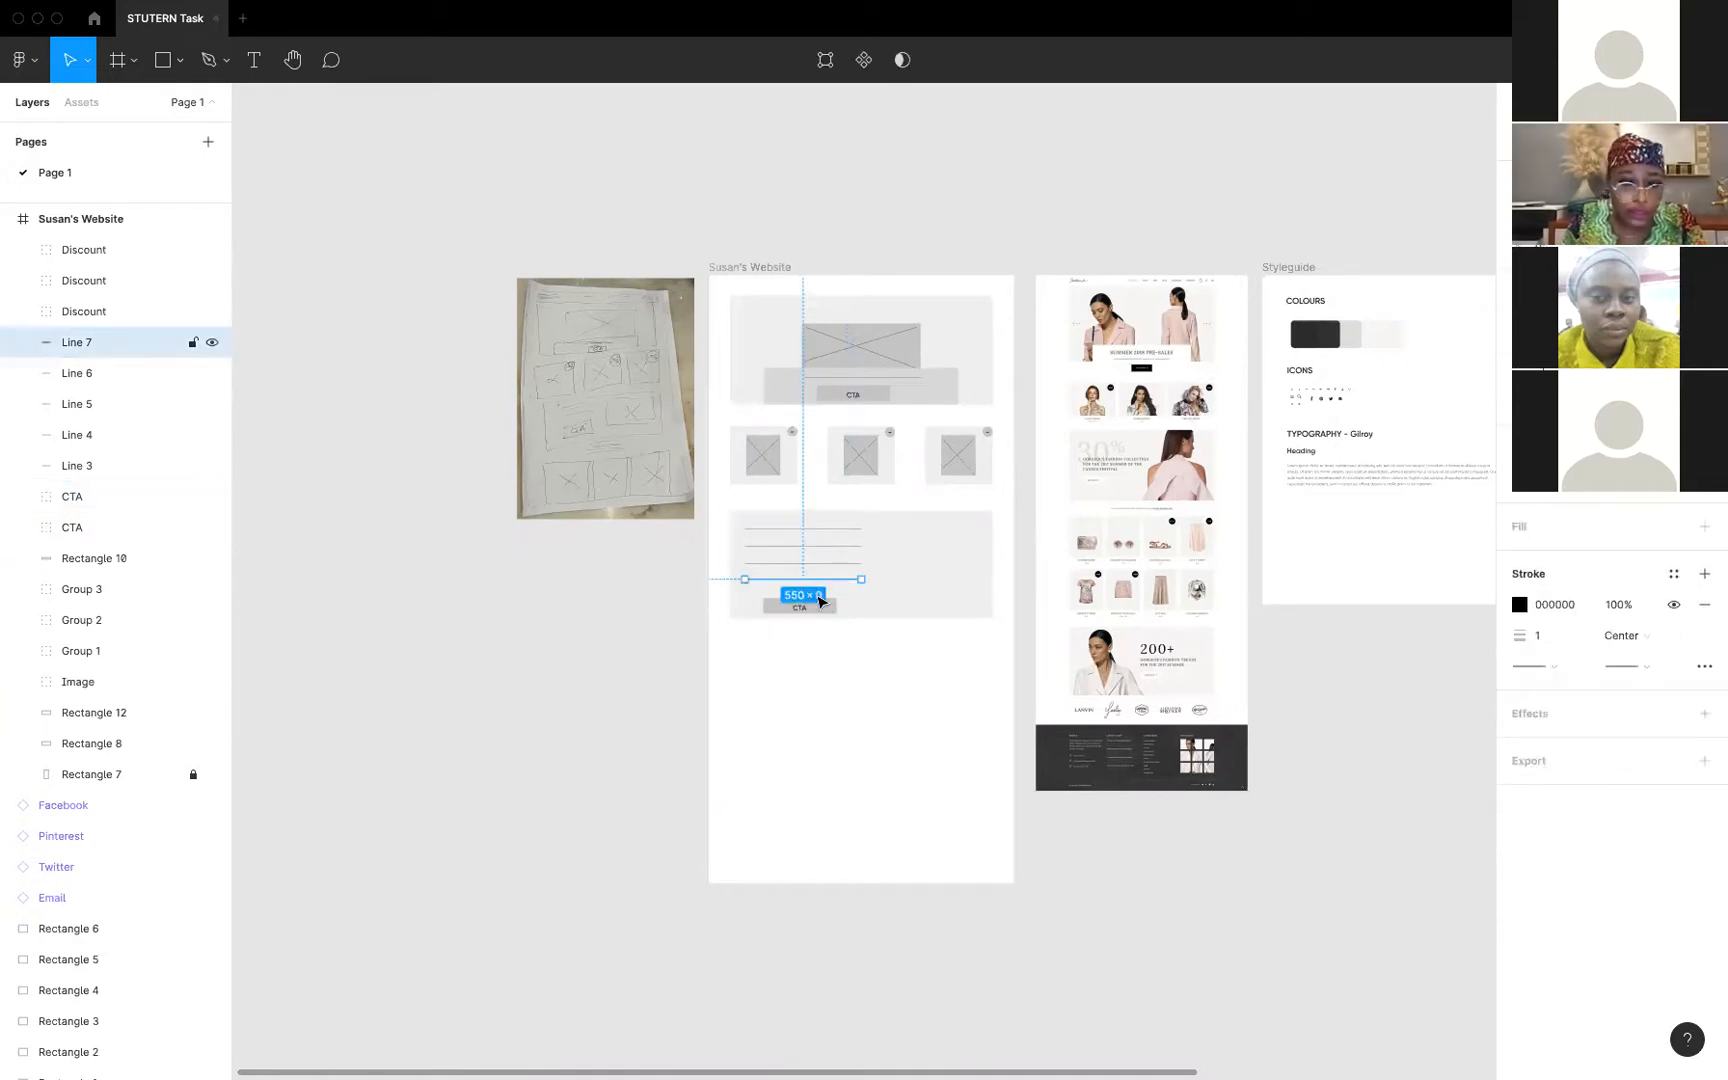
left_click(822, 608, "shift")
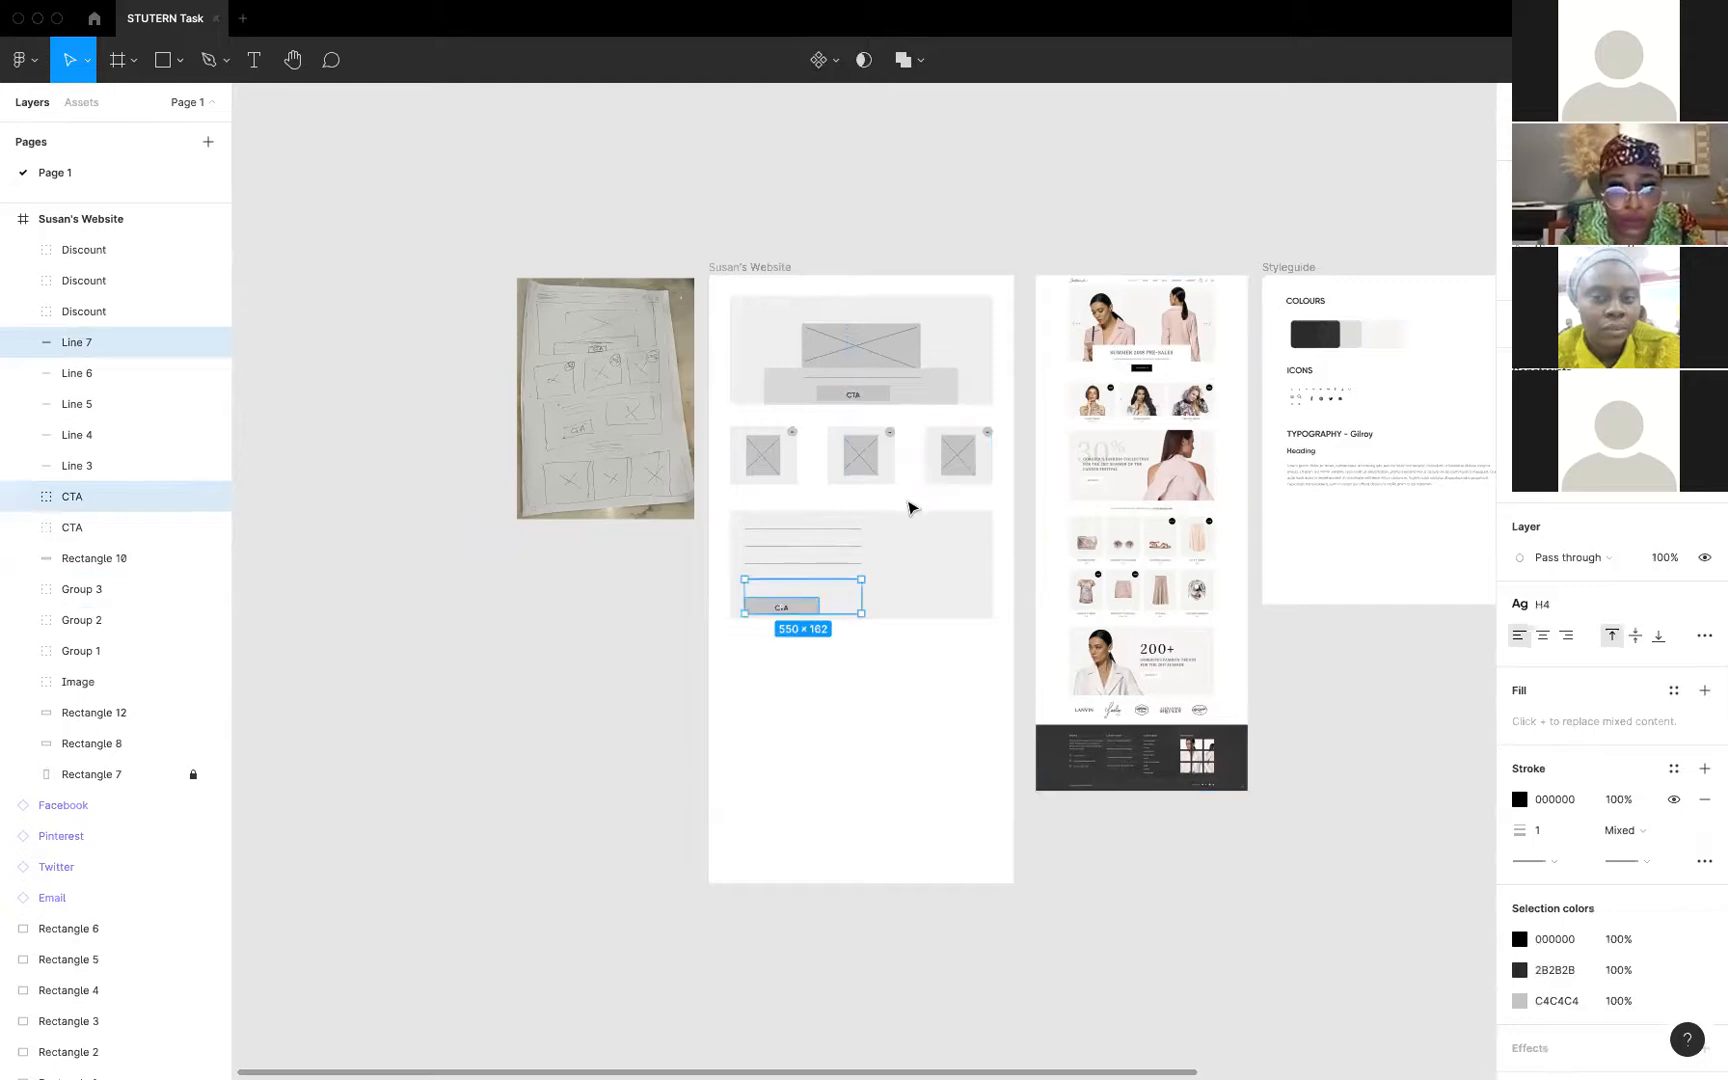
Shorten the new section's four text lines together to 347 wide, matching the CTA button's width
left_click(817, 561)
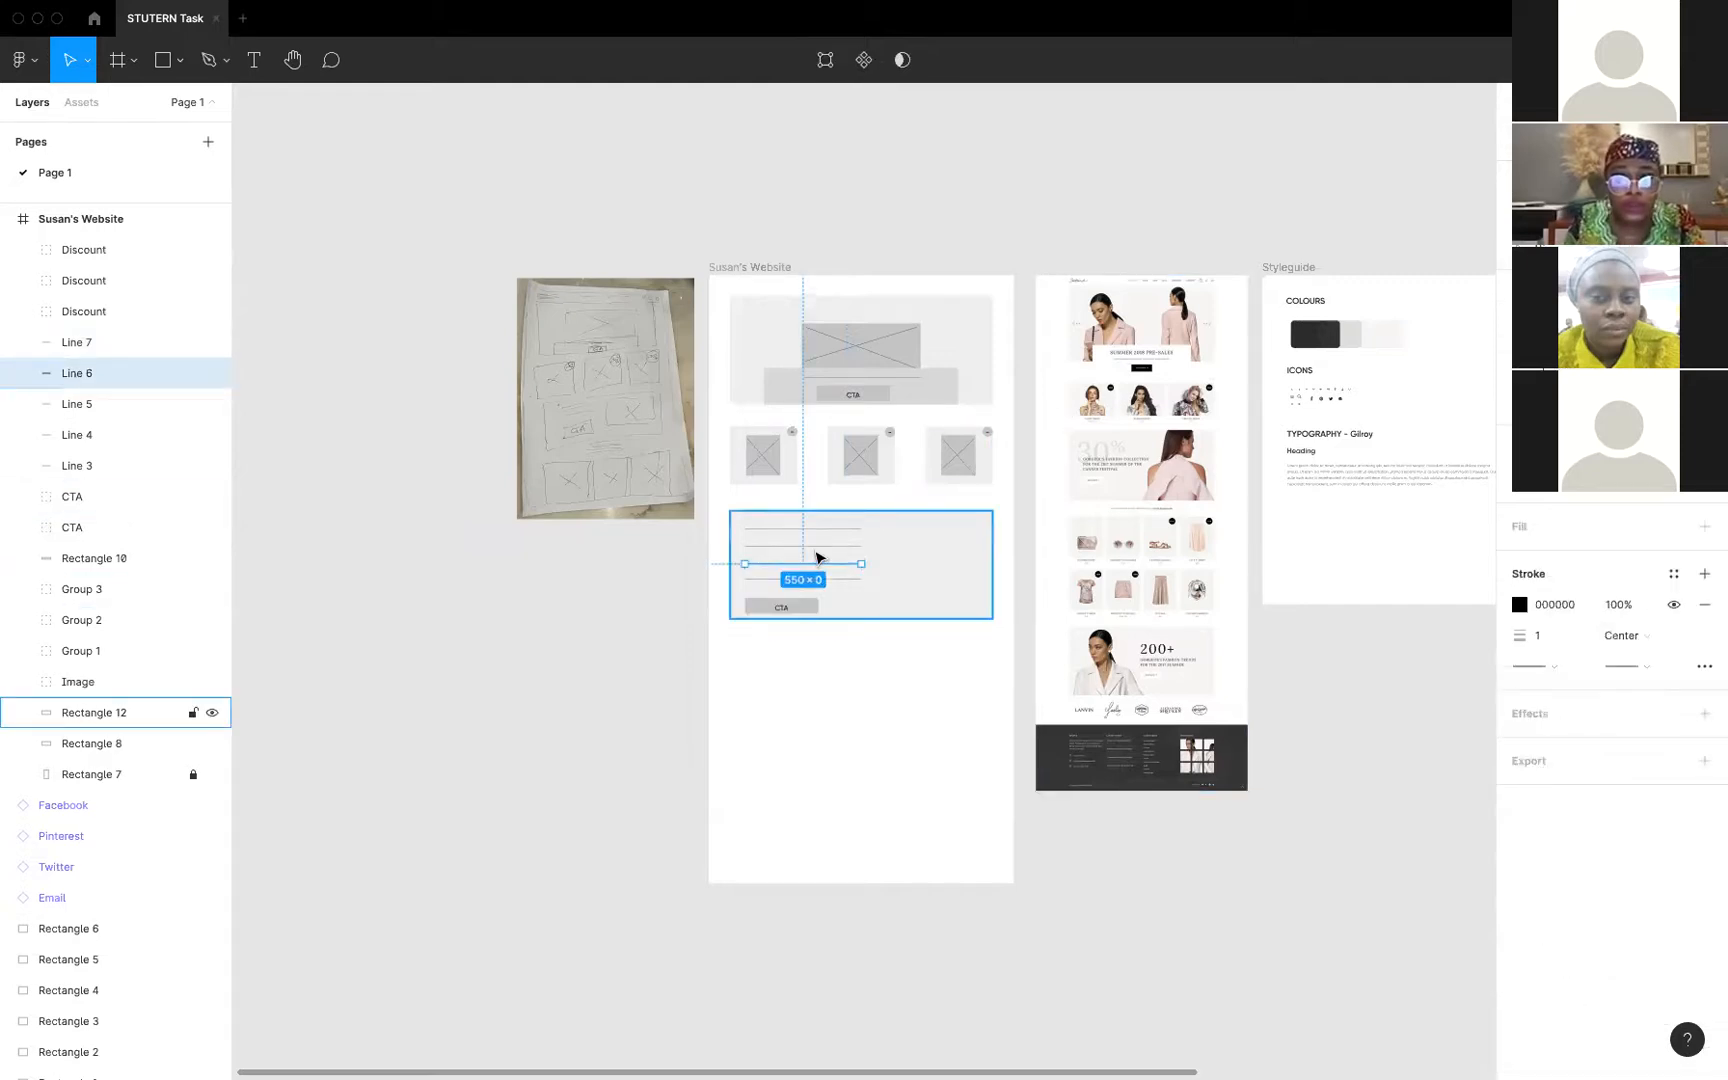
left_click(817, 551)
left_click(829, 586, "shift")
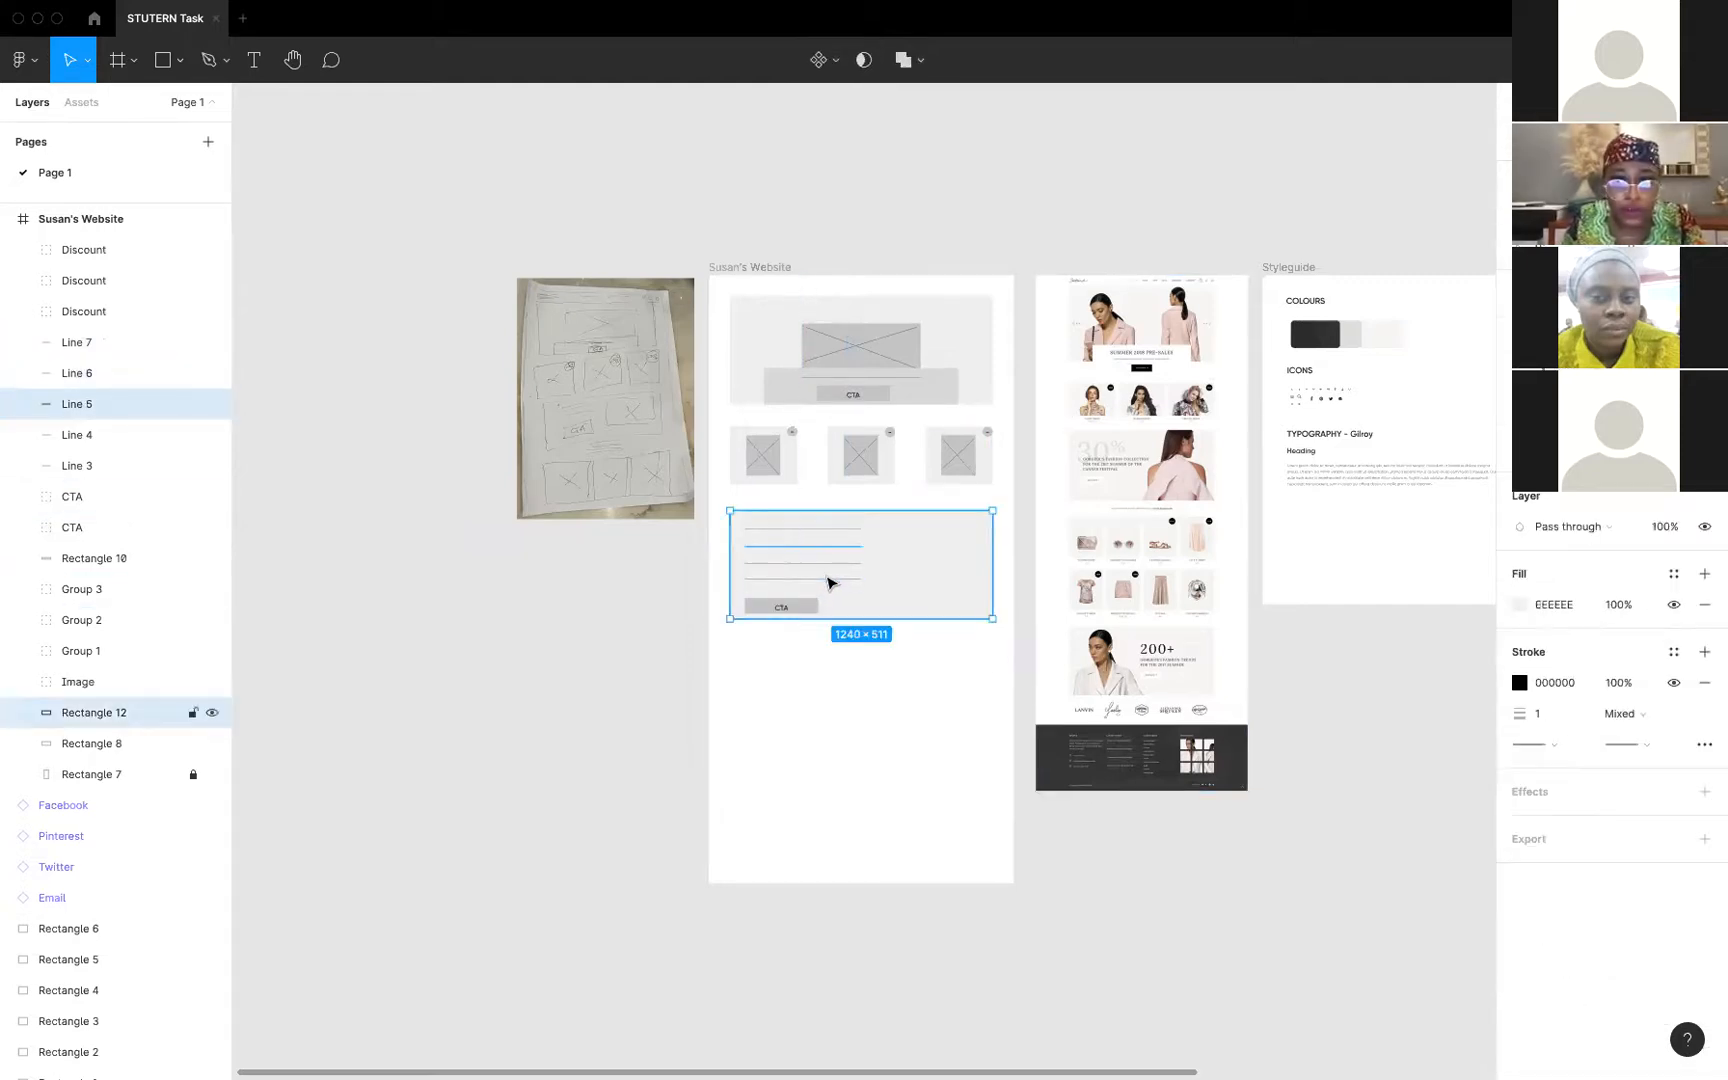
left_click(829, 580, "shift")
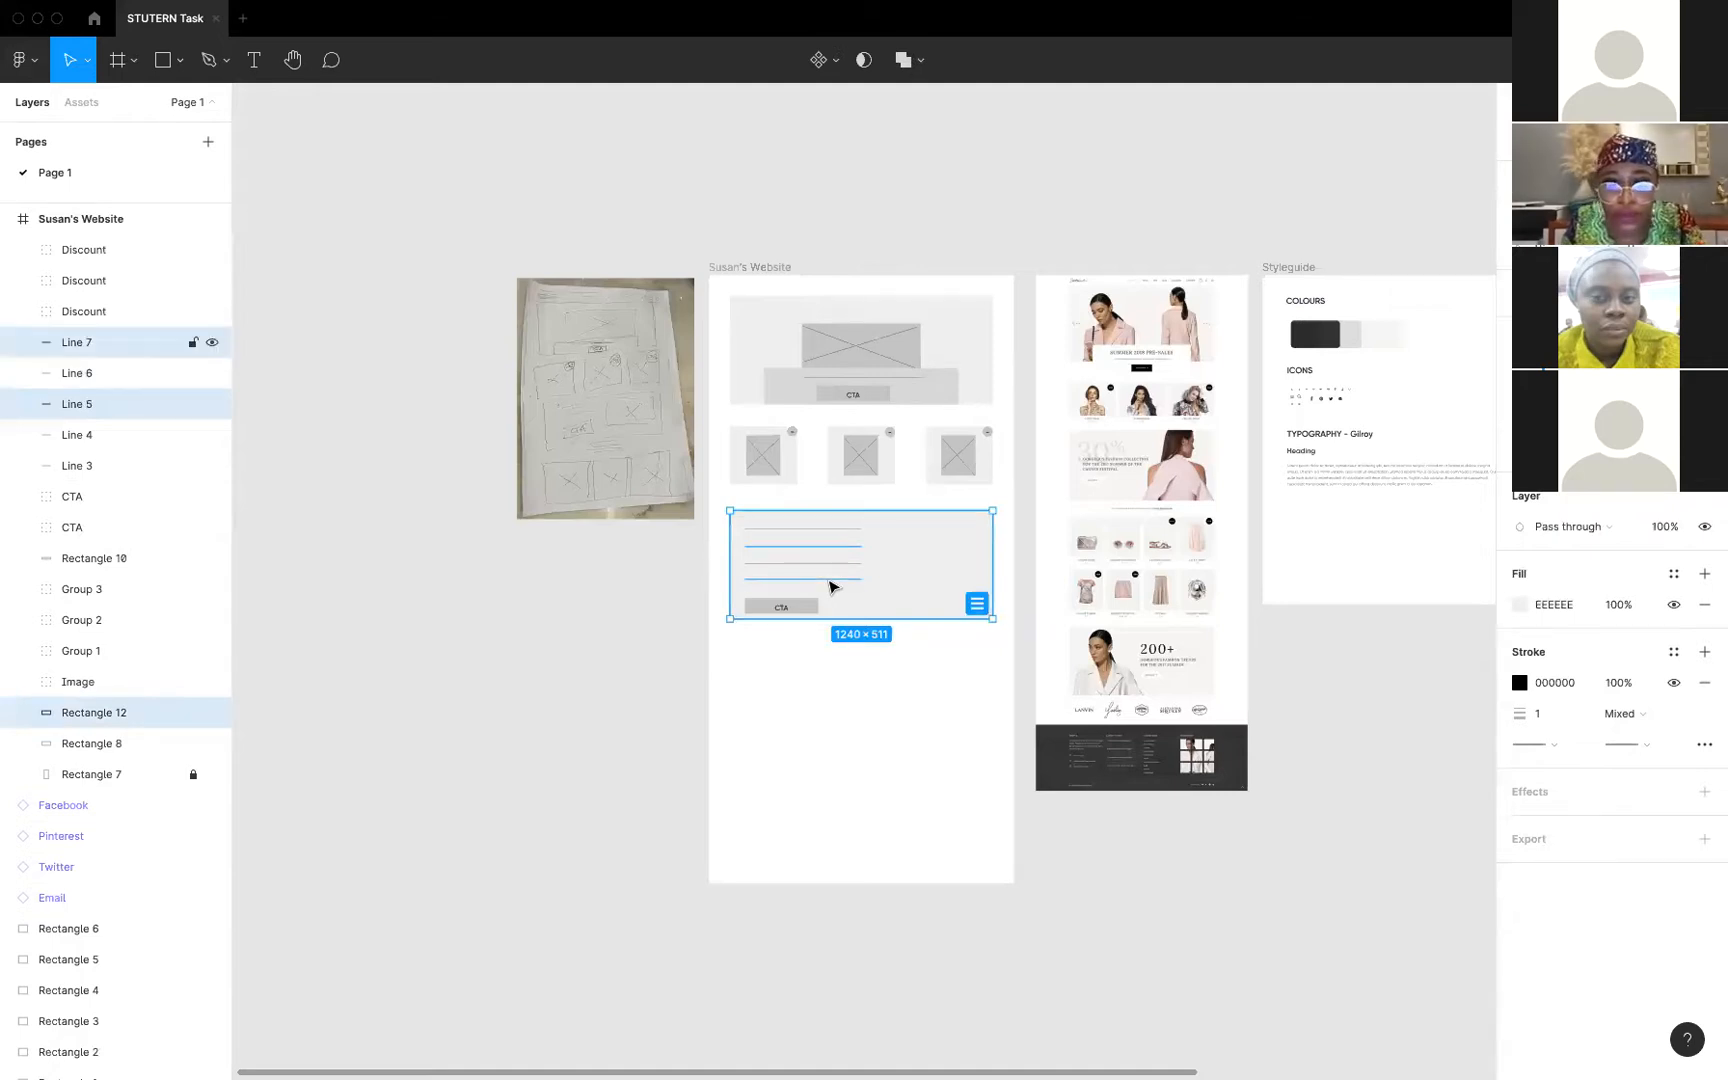
left_click(829, 563, "shift")
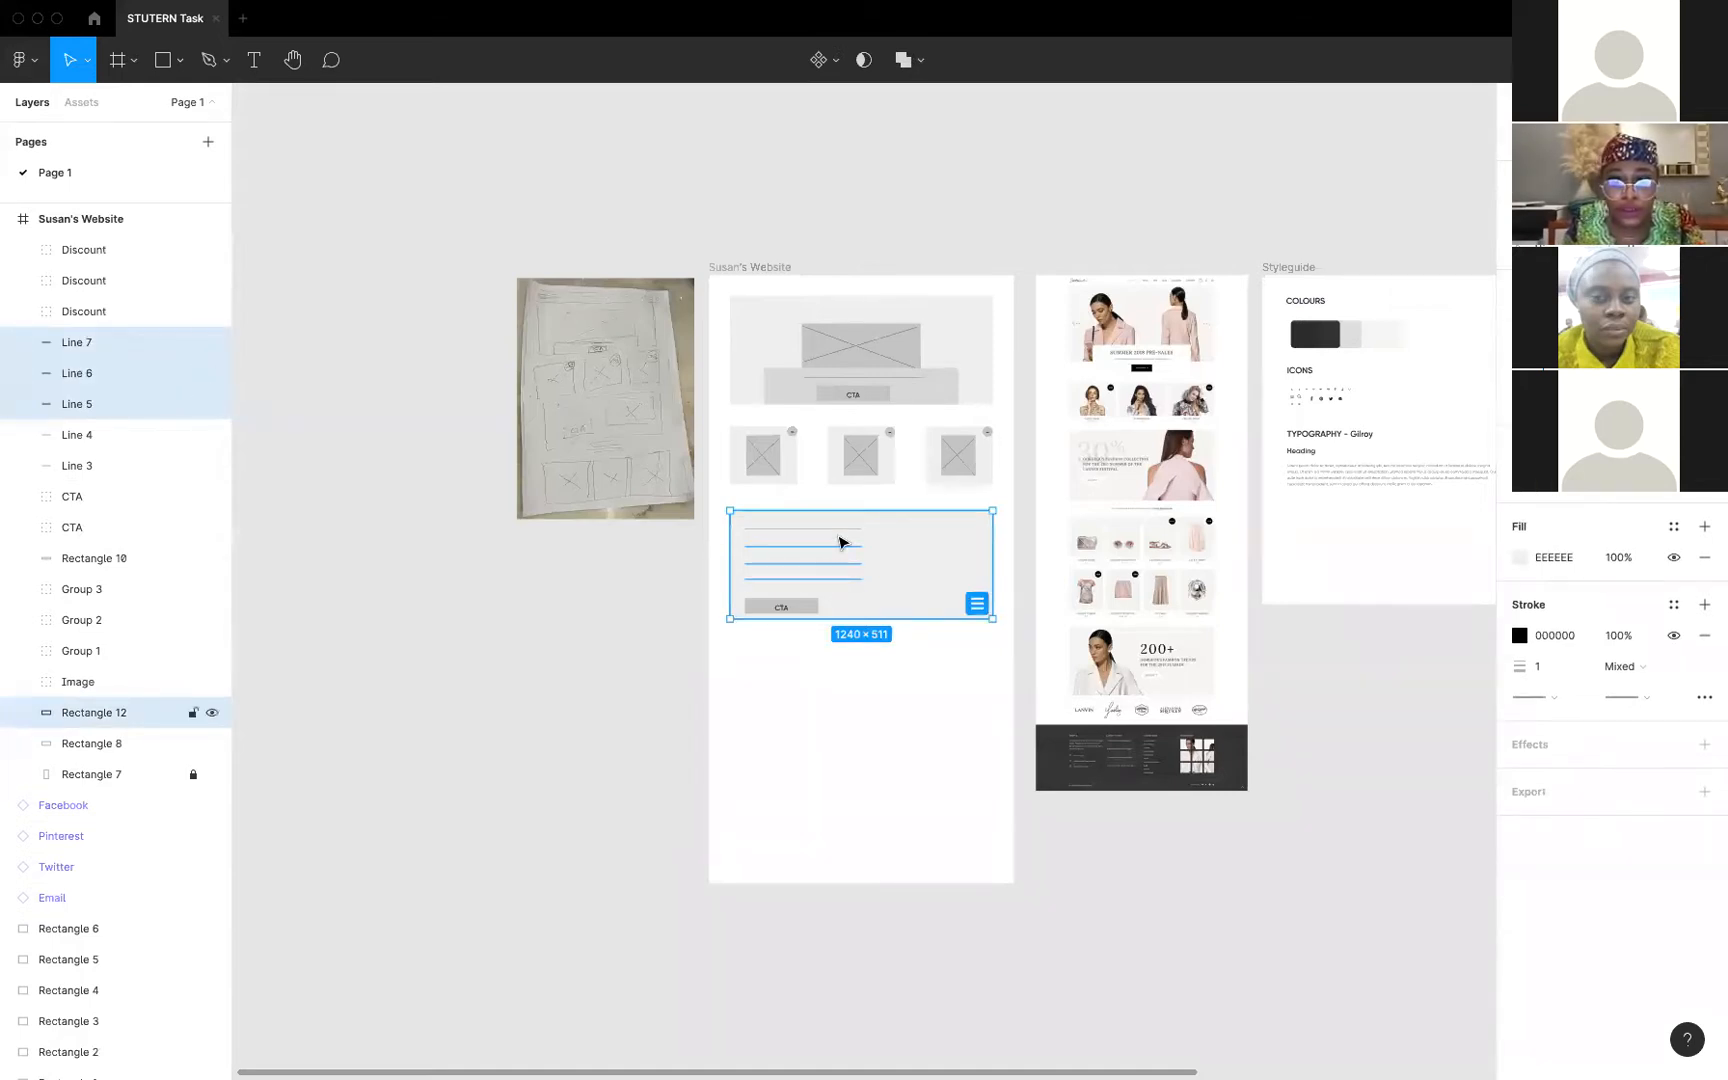
left_click(831, 529, "shift")
left_click(888, 548, "shift")
left_click_drag(863, 553, 819, 555)
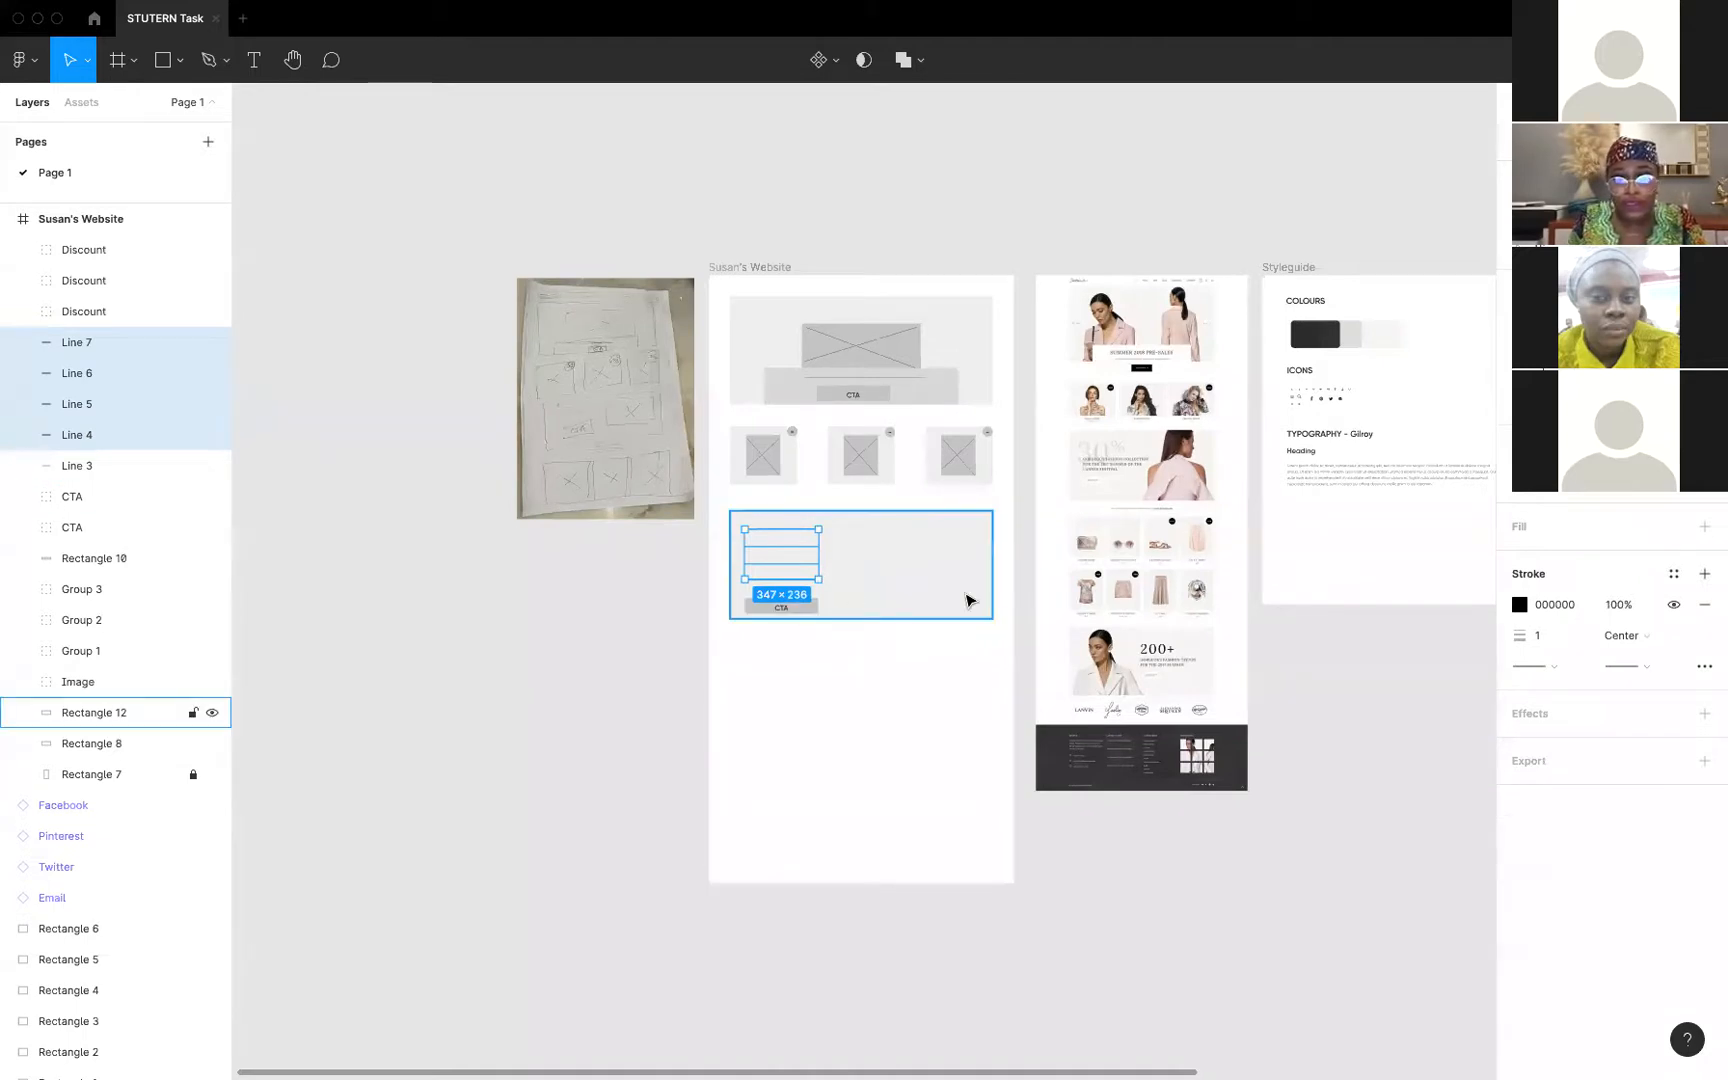
Duplicate the hero's image placeholder into the right half of the new section, vertically centred on its background
left_click(872, 562)
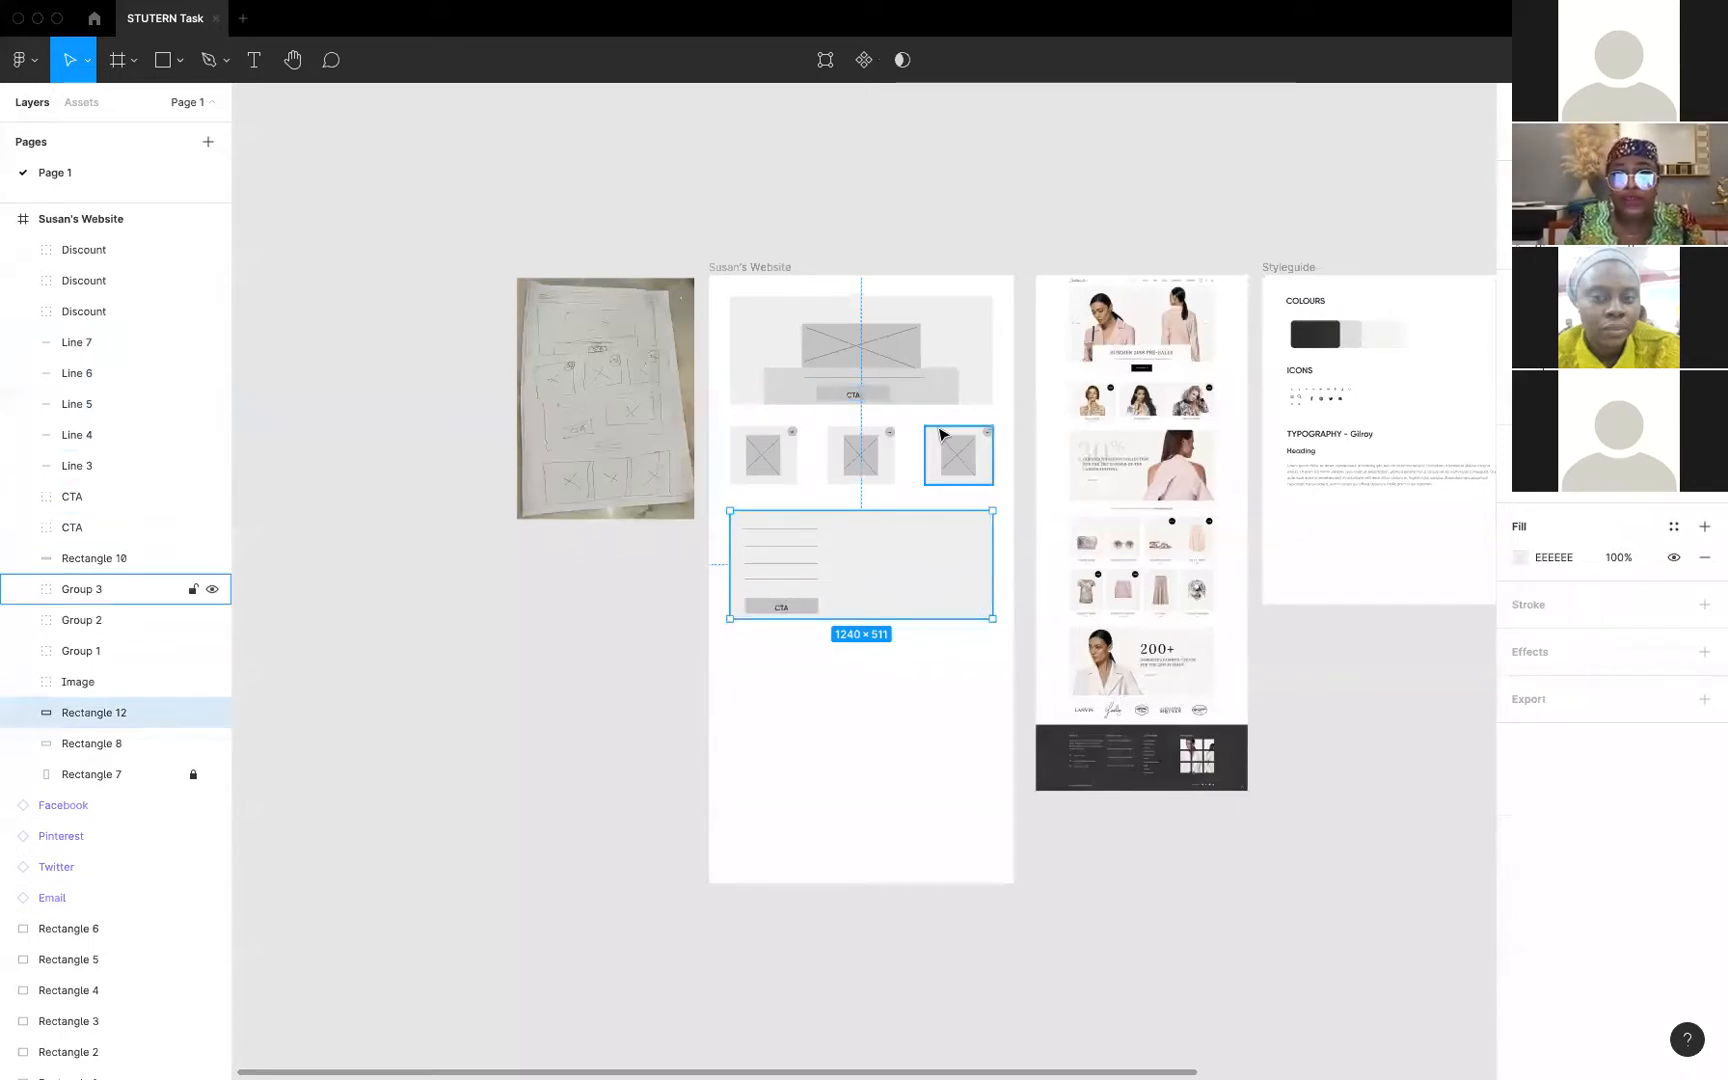
left_click(860, 341)
key("super+d")
left_click_drag(857, 324, 879, 557)
key("super+z")
left_click_drag(830, 388, 920, 565)
left_click(942, 610, "shift")
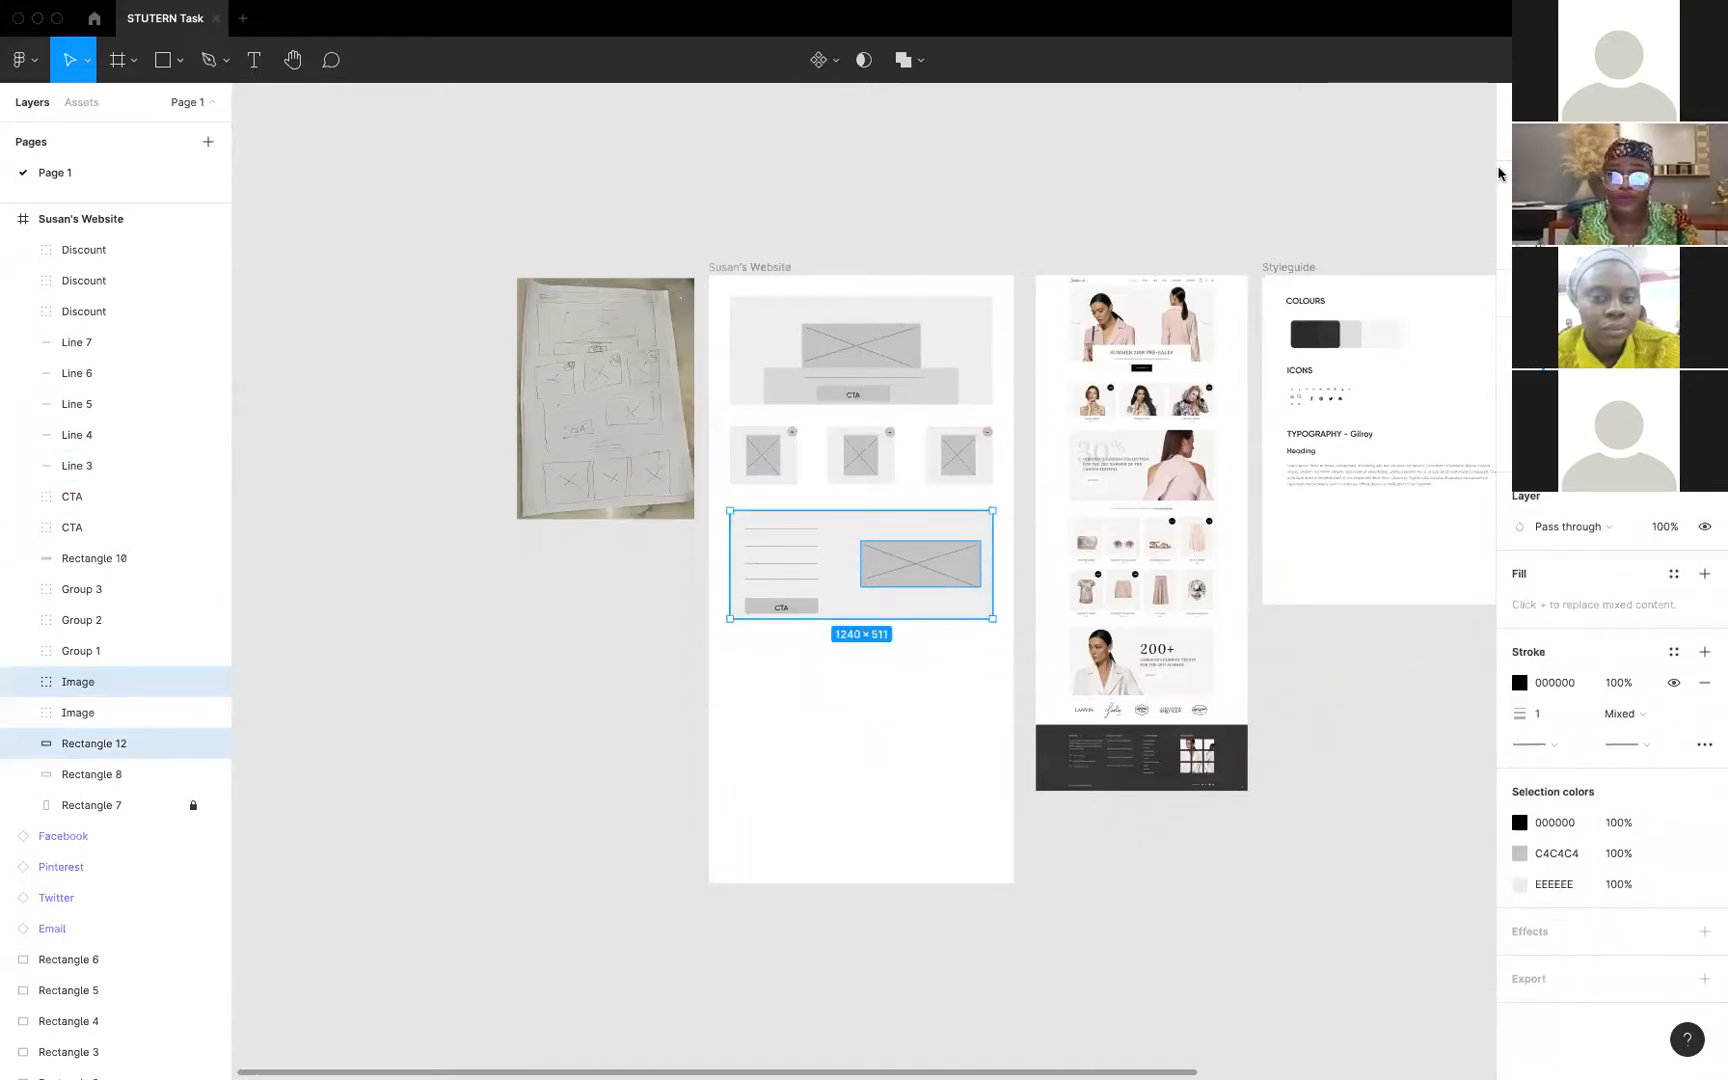
Duplicate the section's four text lines and place the copies below the section, near the frame's horizontal middle
left_click(789, 530)
left_click(803, 547, "shift")
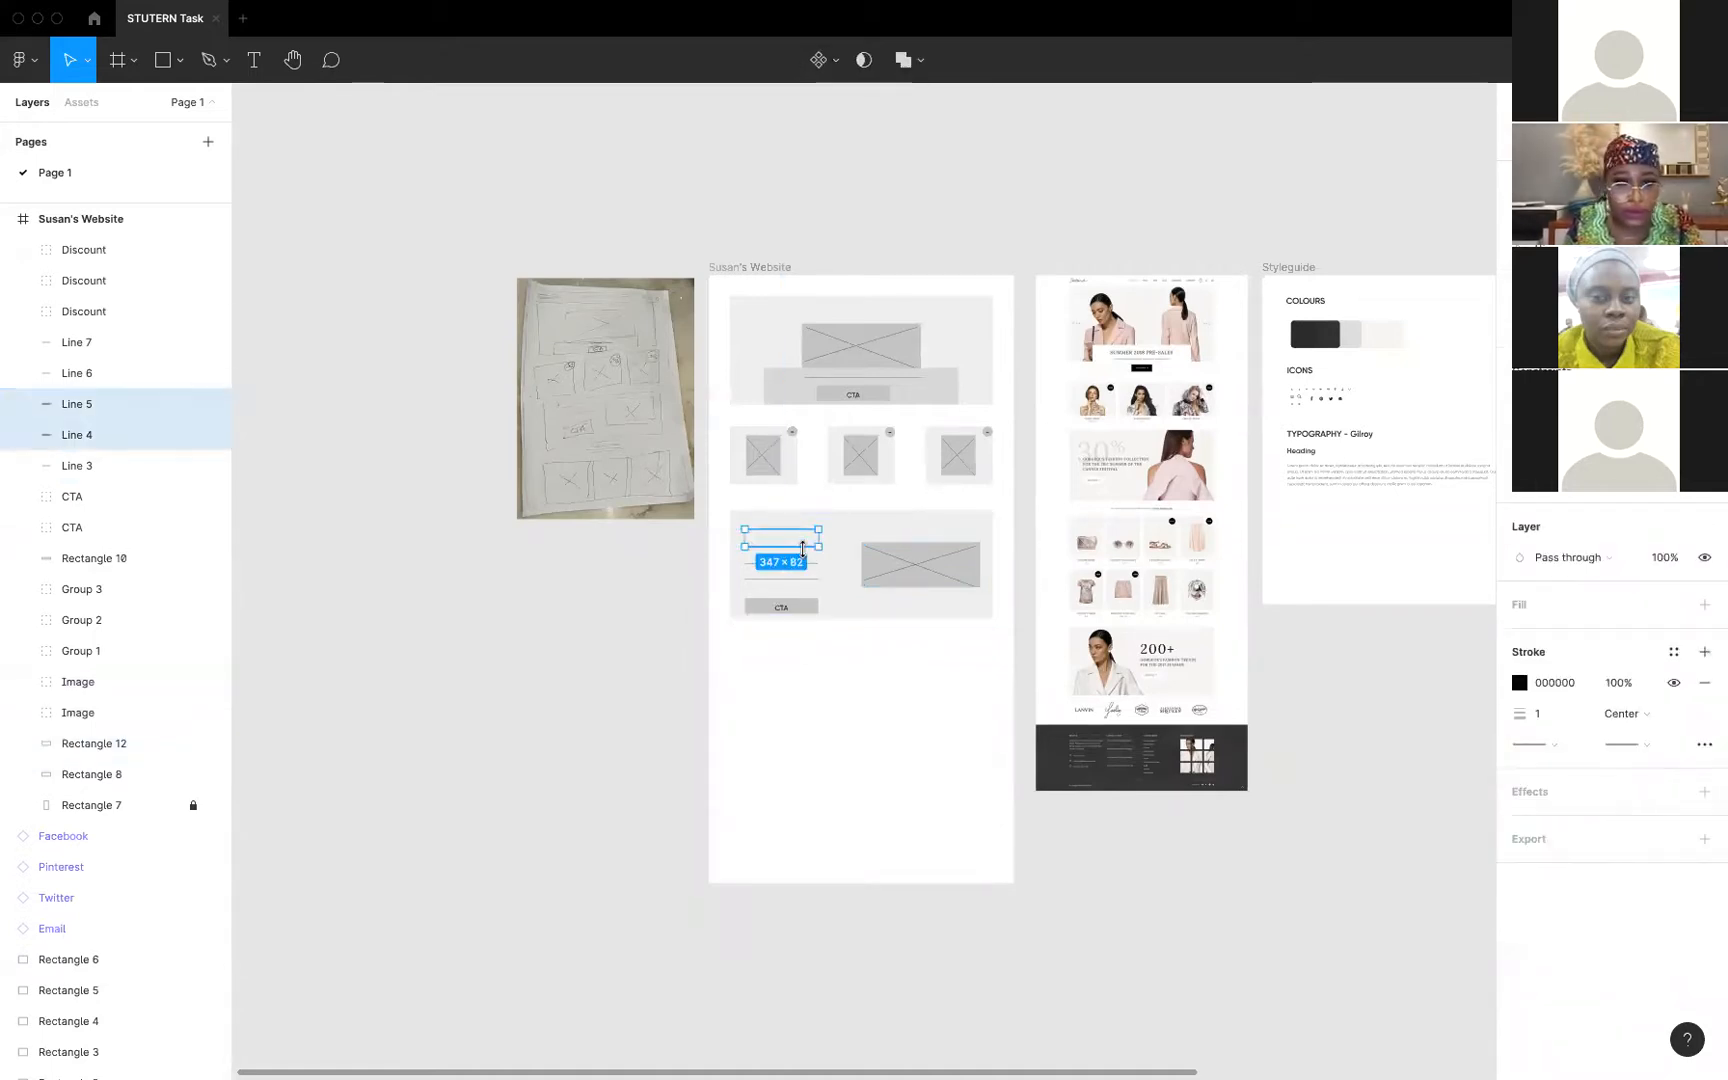
left_click(817, 565, "shift")
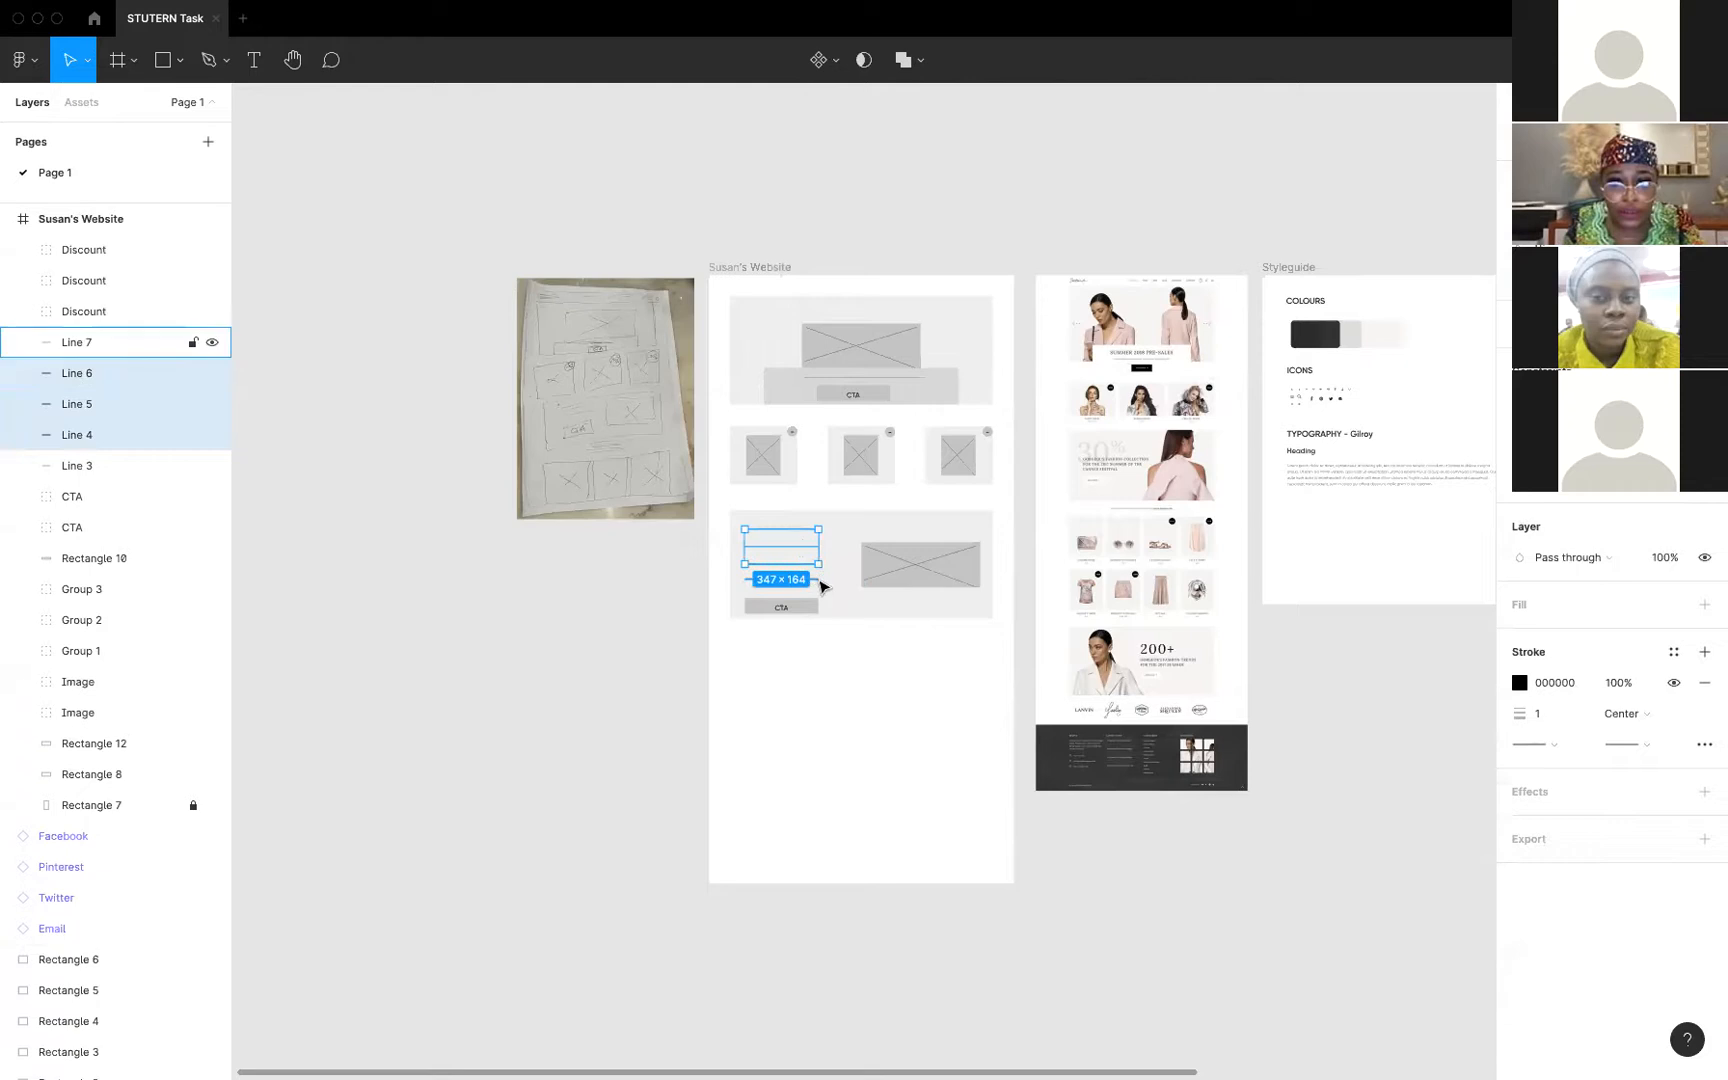
left_click(817, 580, "shift")
key("super+d")
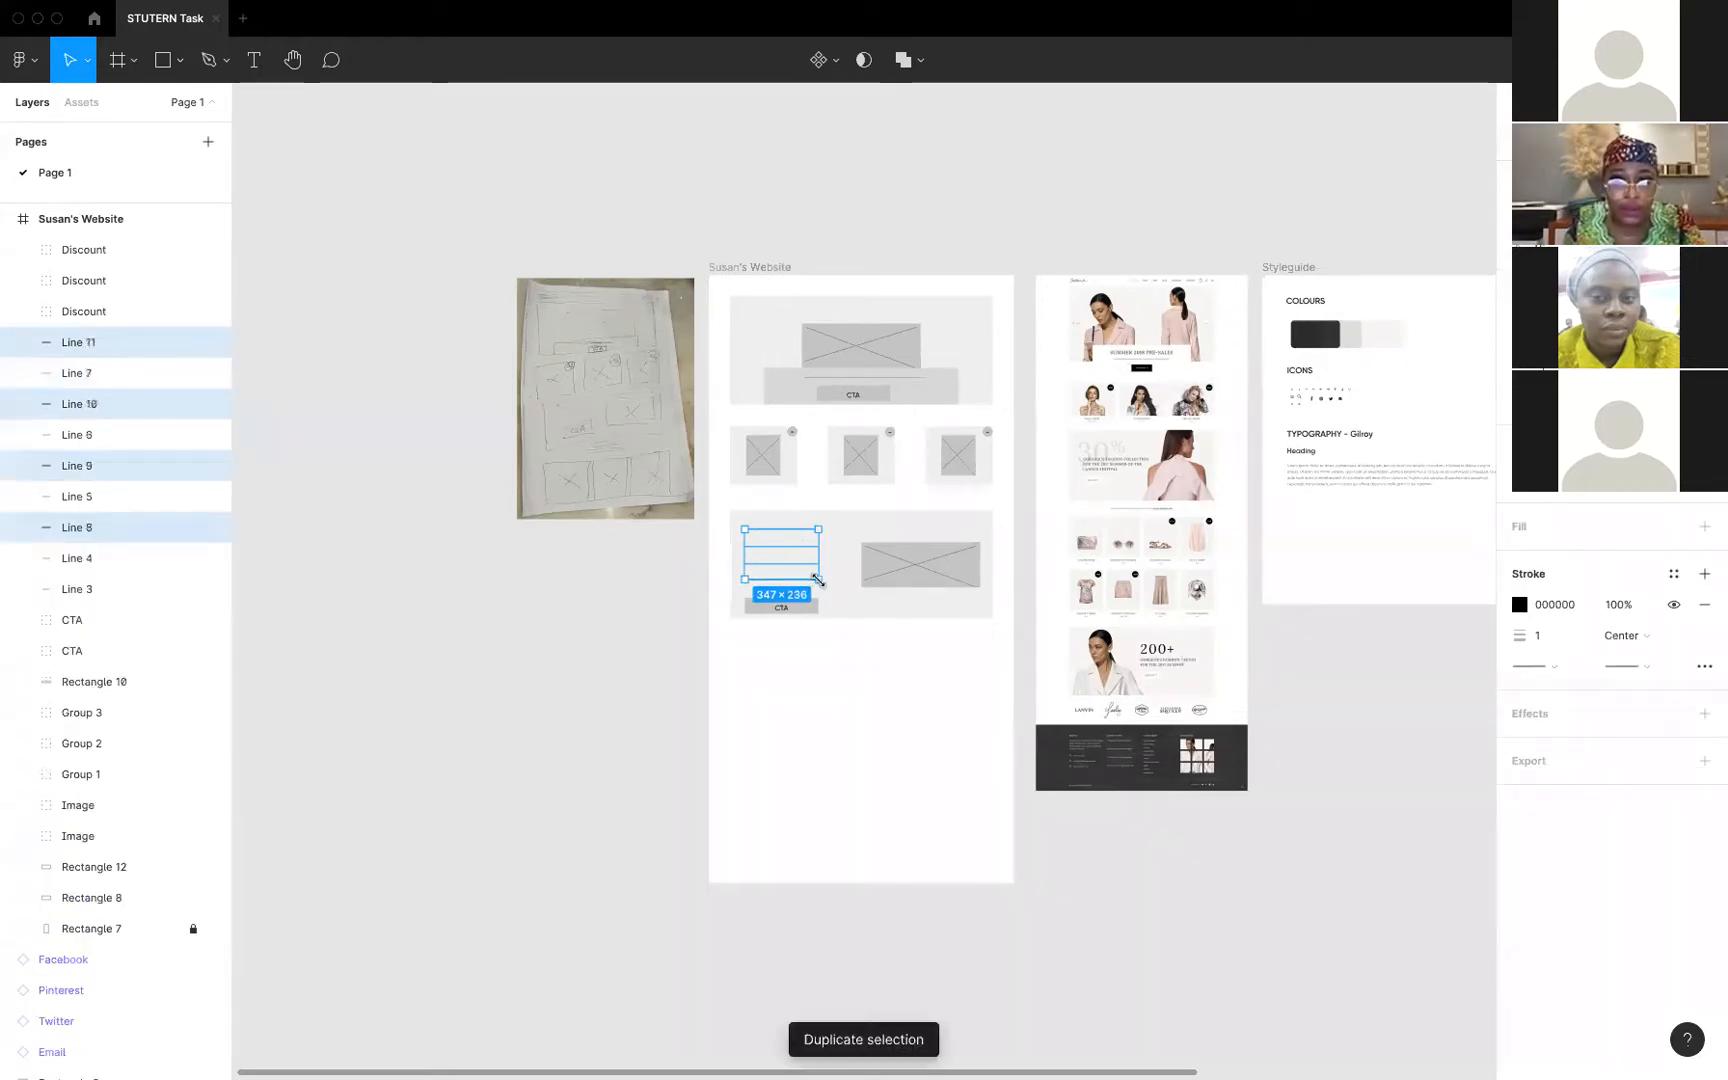
left_click_drag(791, 563, 865, 680)
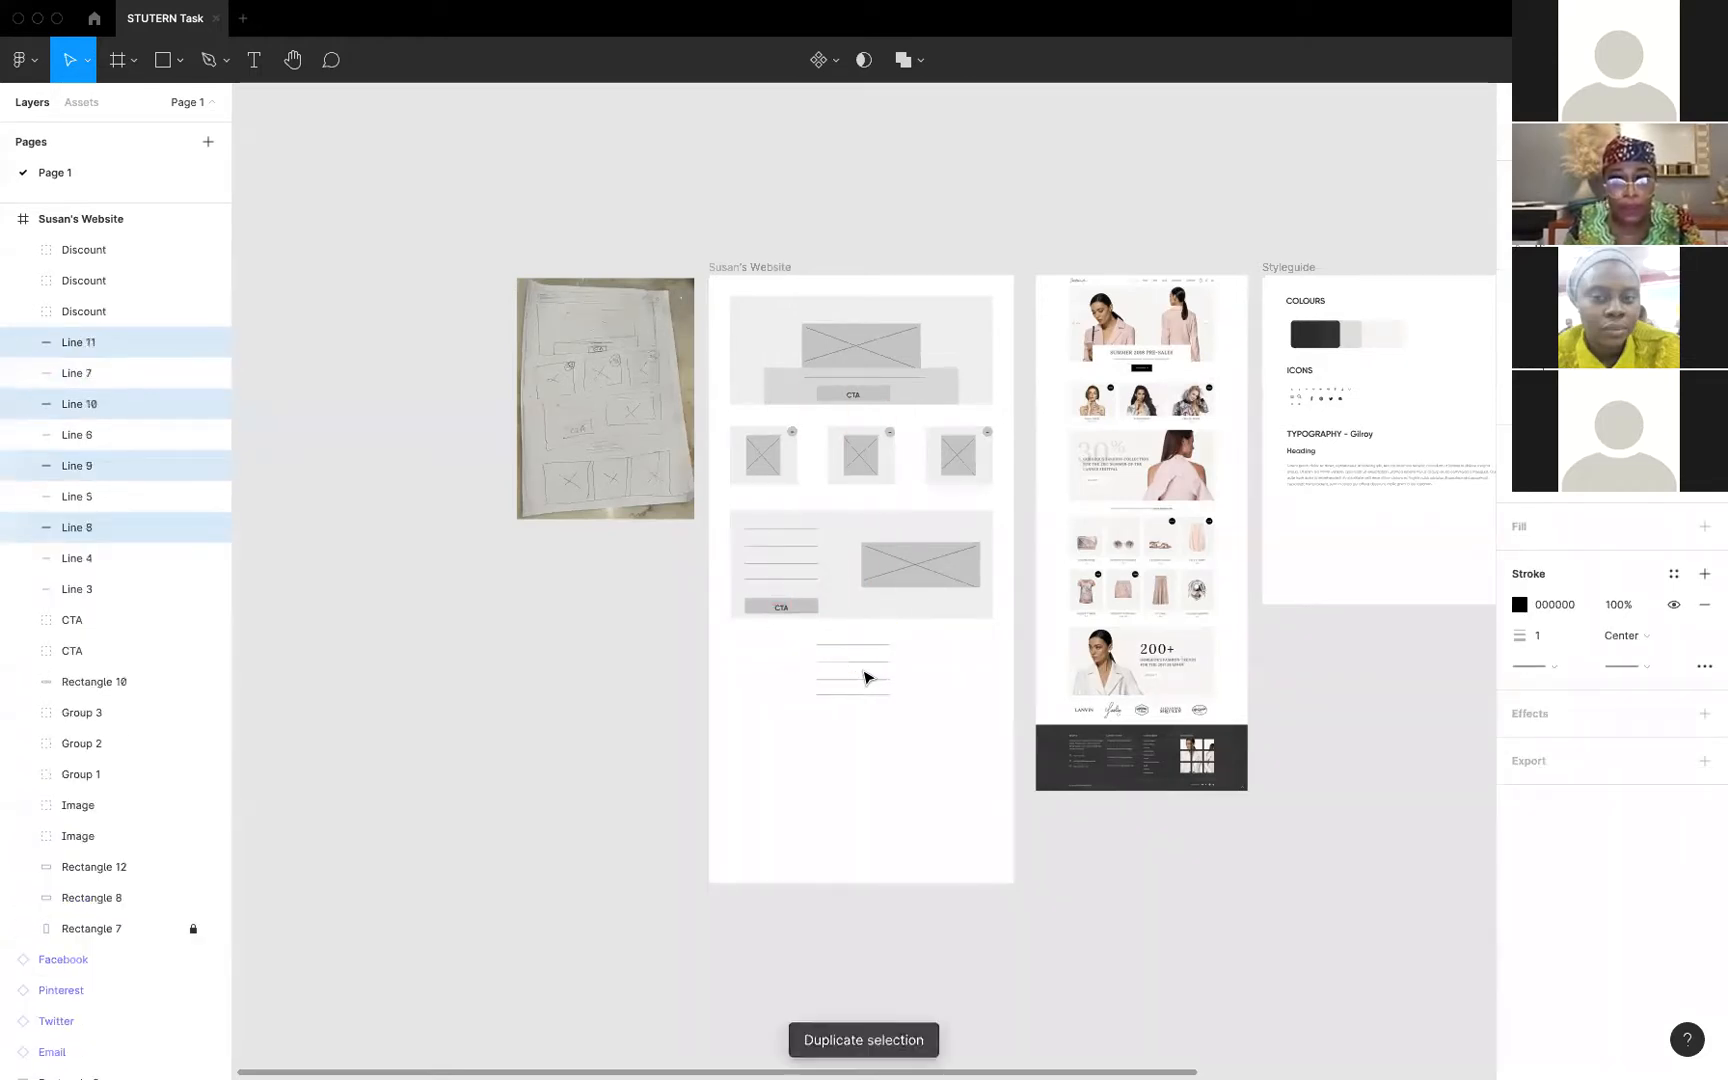
left_click(914, 724)
left_click_drag(912, 720, 857, 644)
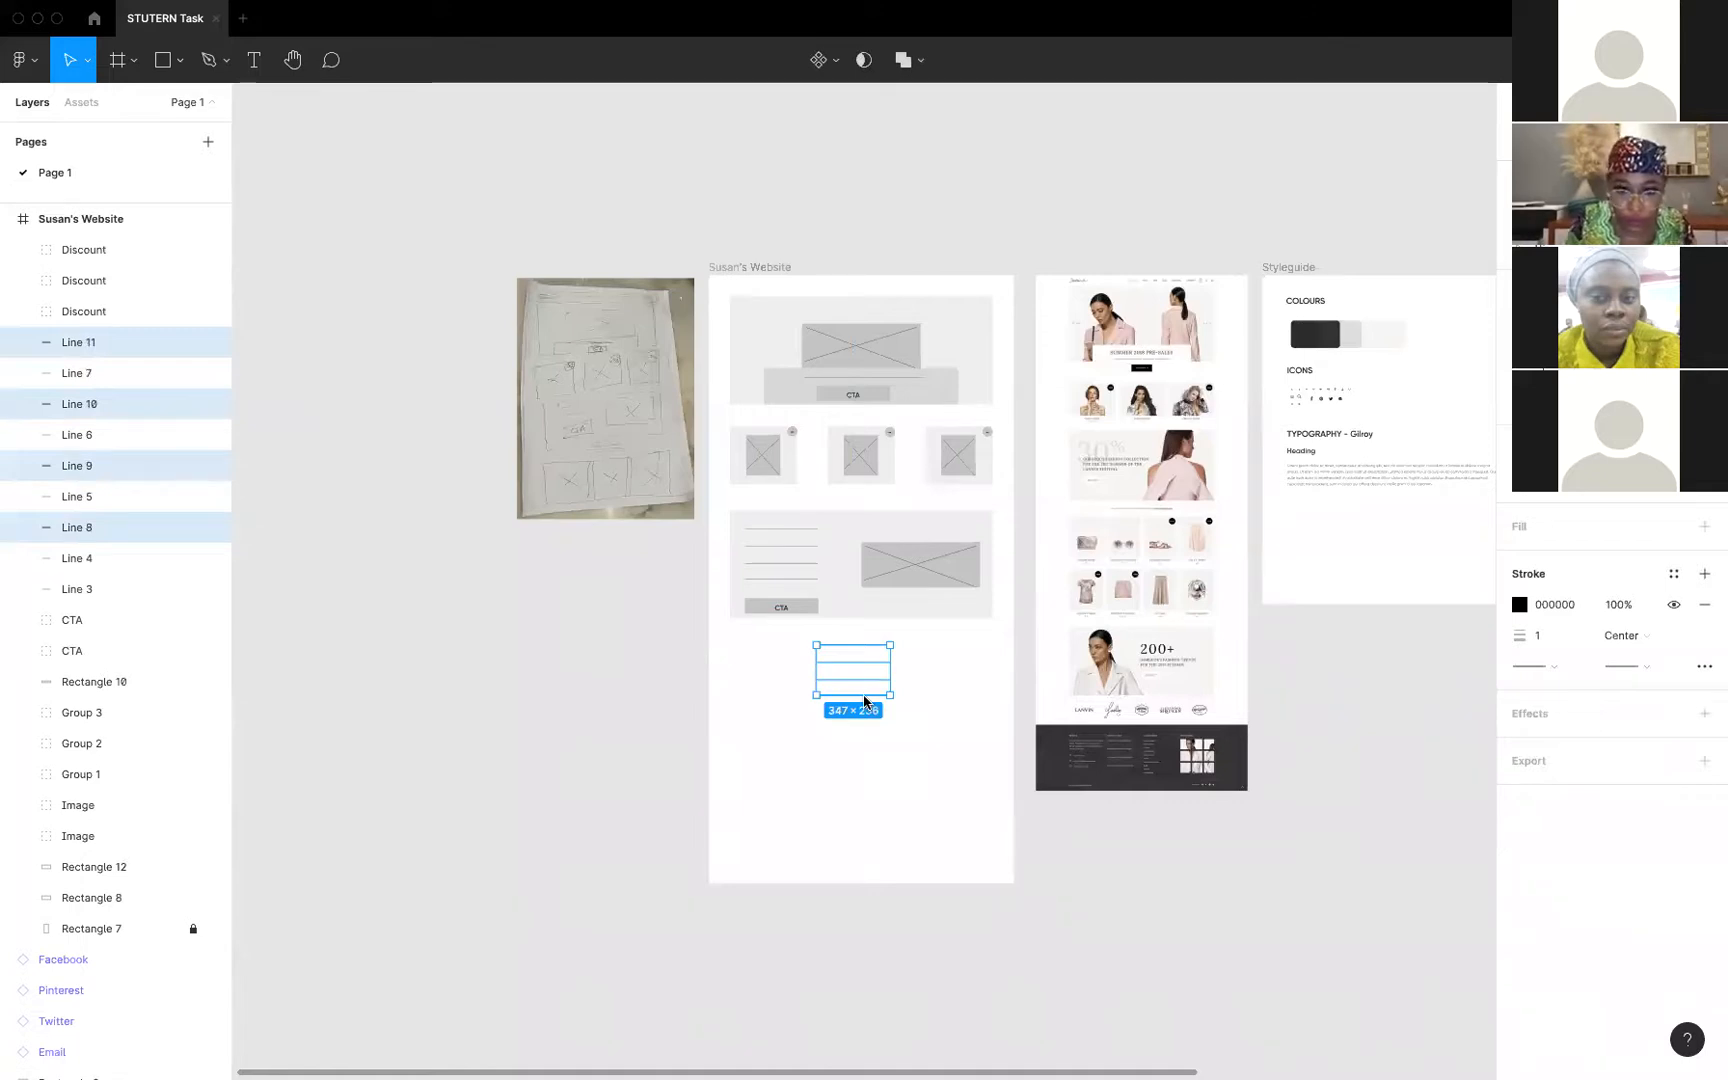
Resize the four copied text lines to about 599 × 91, group them and centre the group horizontally in the frame
left_click_drag(865, 698, 942, 651)
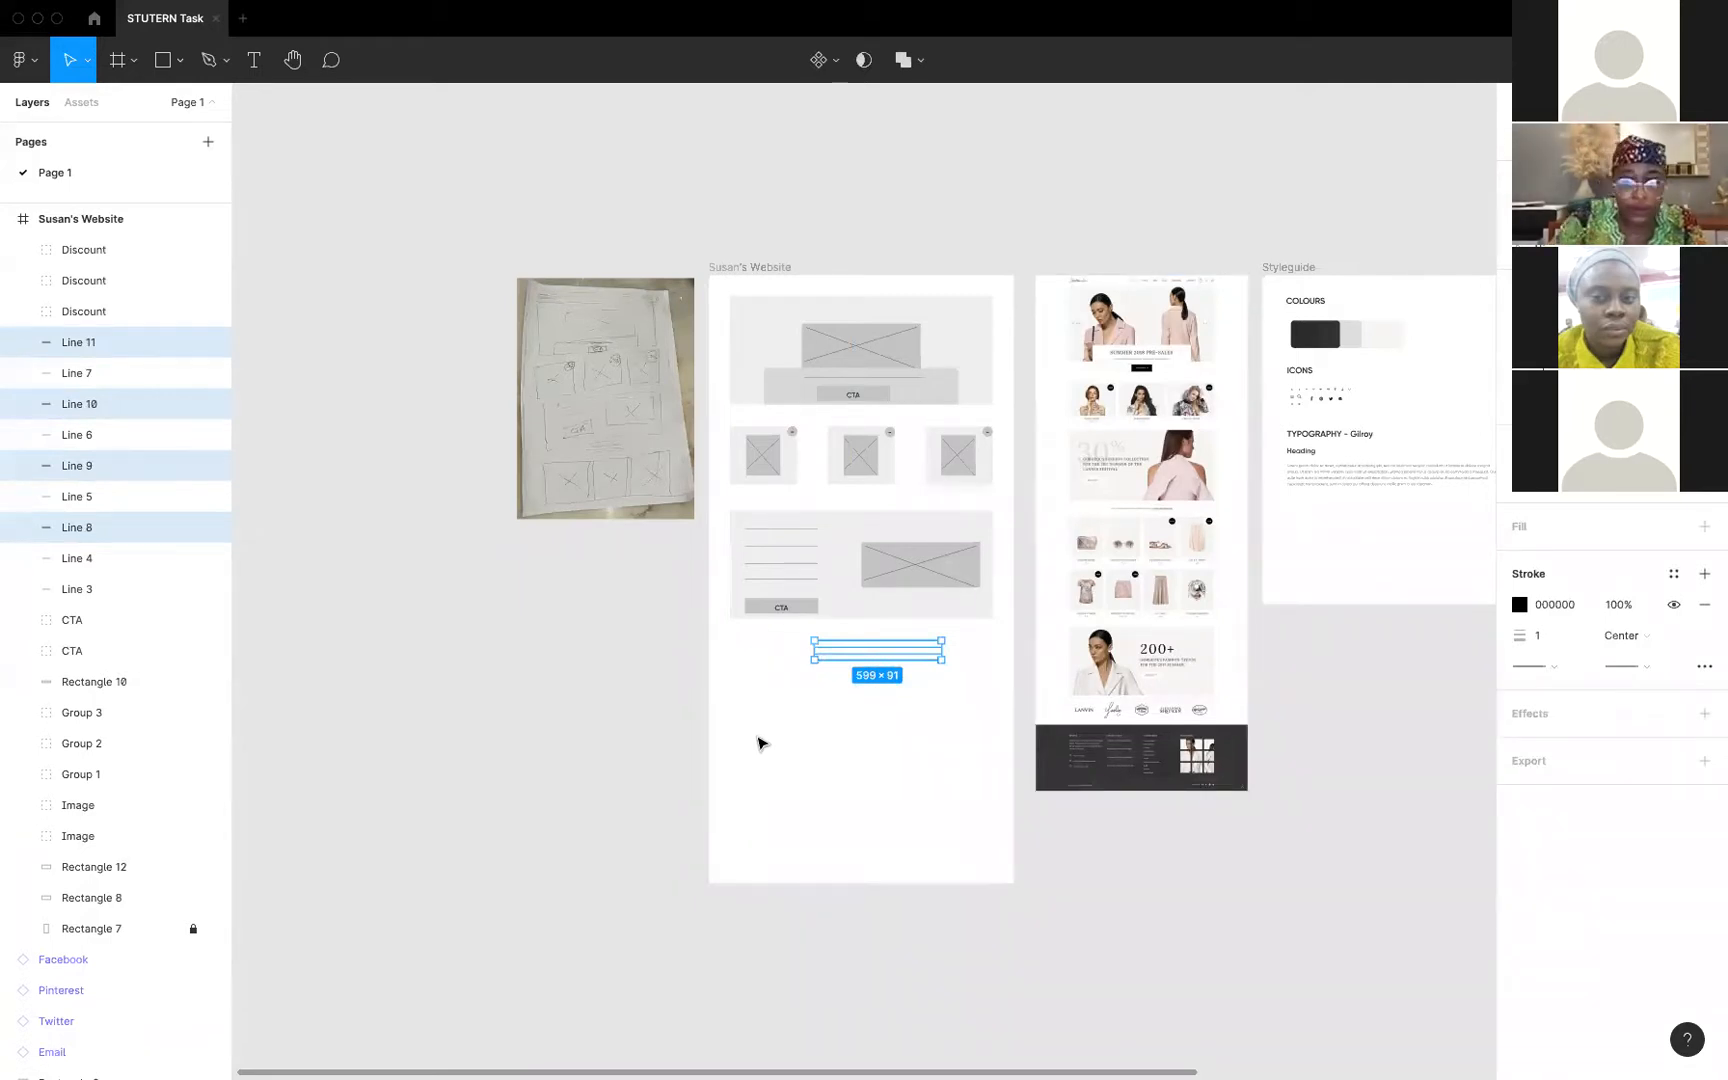
key("super+g")
key("alt+h")
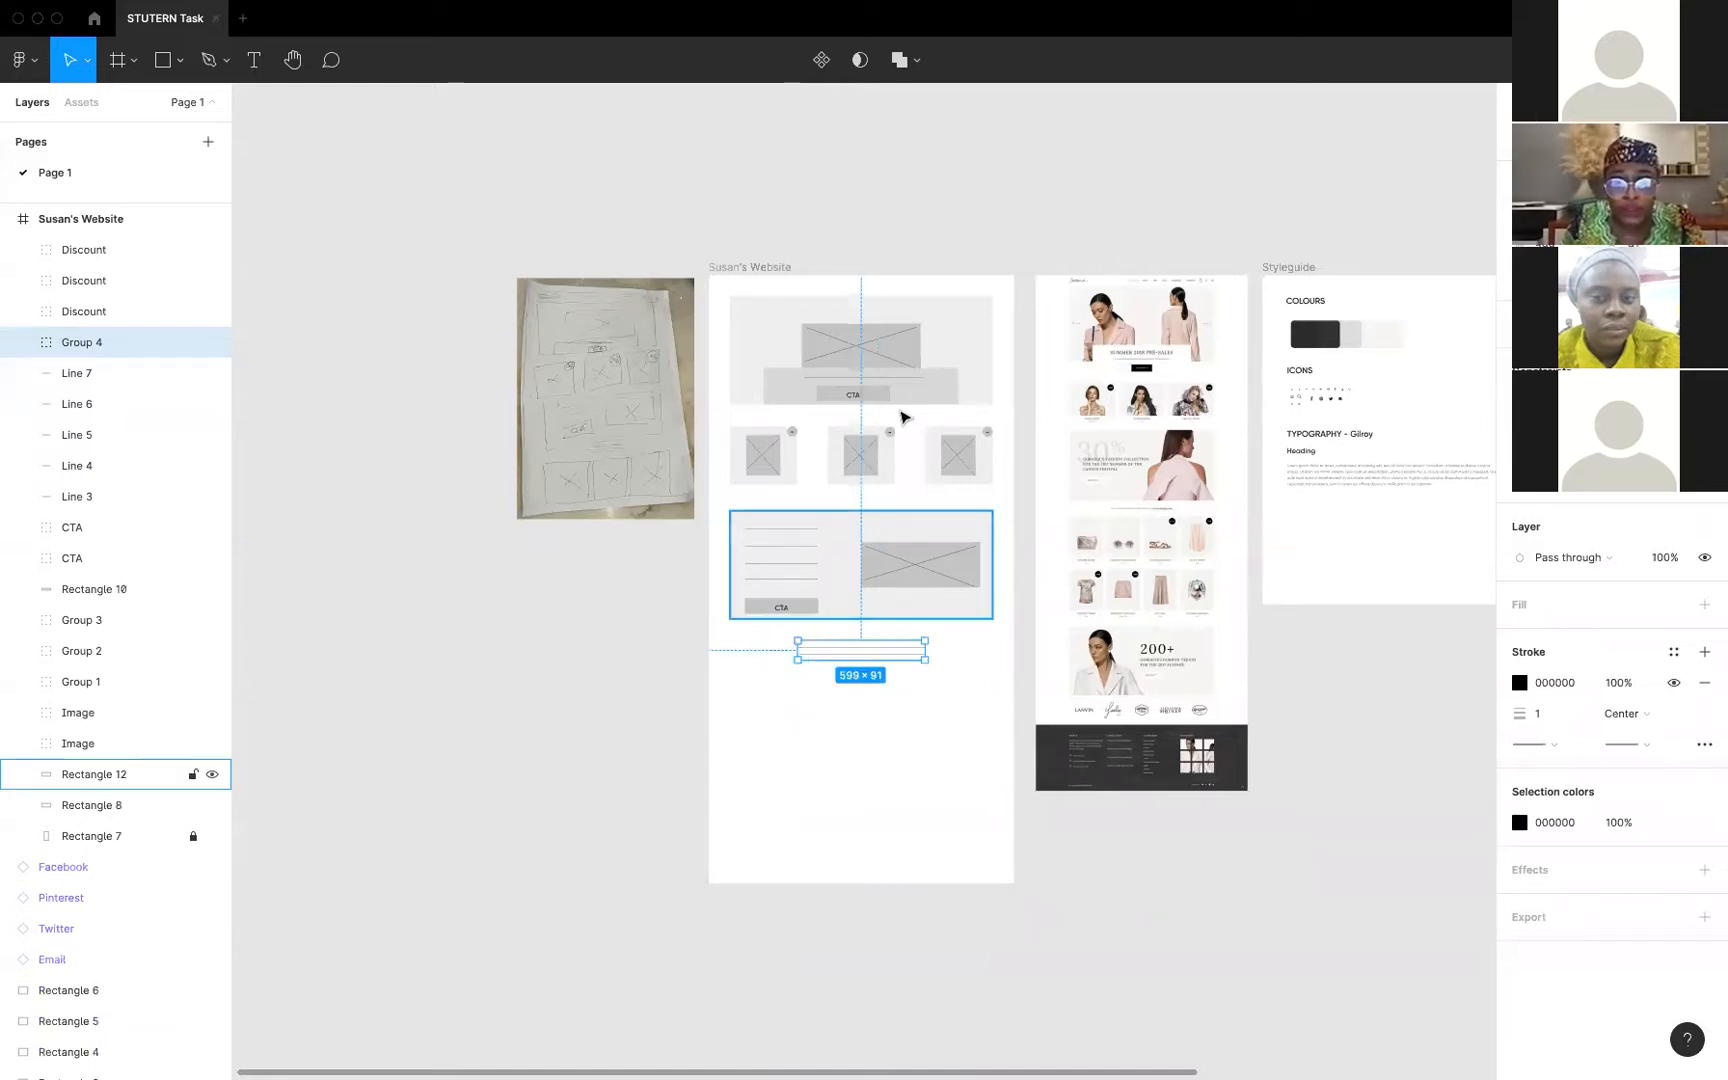
Duplicate the section's image placeholder, place it below the text lines at the section's left edge, and size it to about 352 × 319
left_click(903, 563)
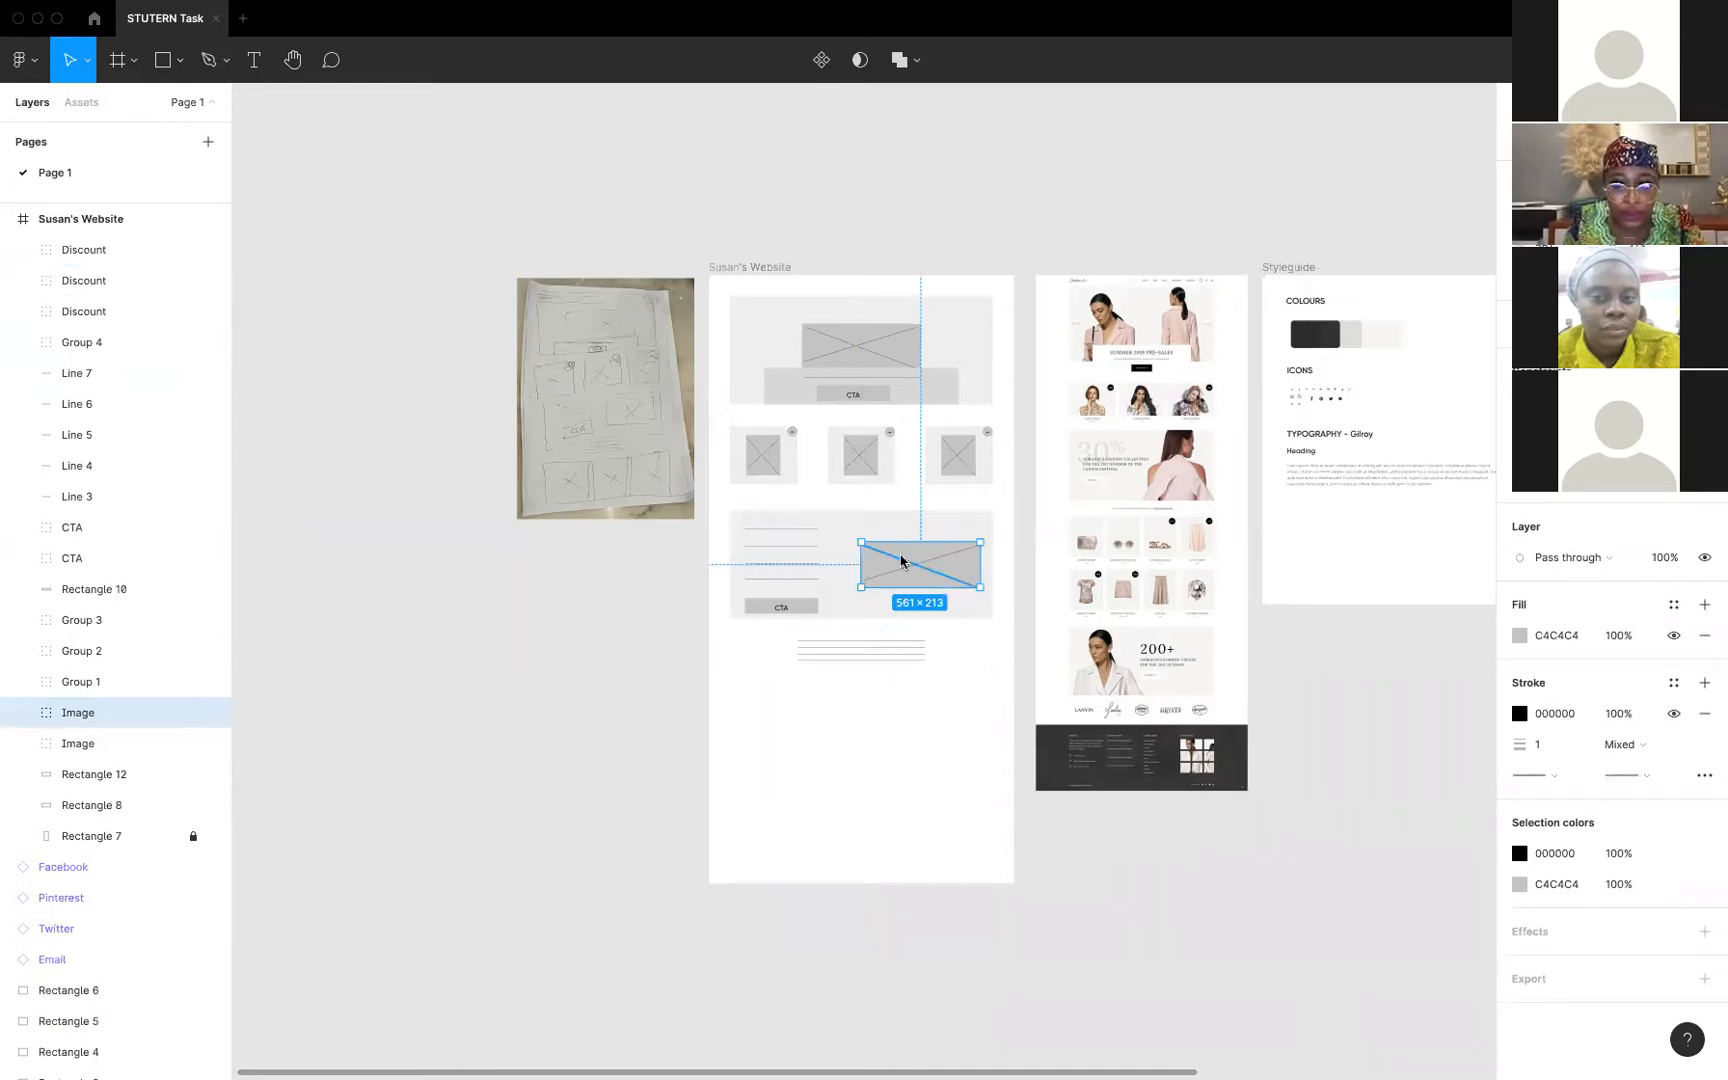
left_click_drag(901, 544, 891, 635)
key("super+z")
left_click_drag(918, 560, 809, 703)
key("super+z")
key("super+d")
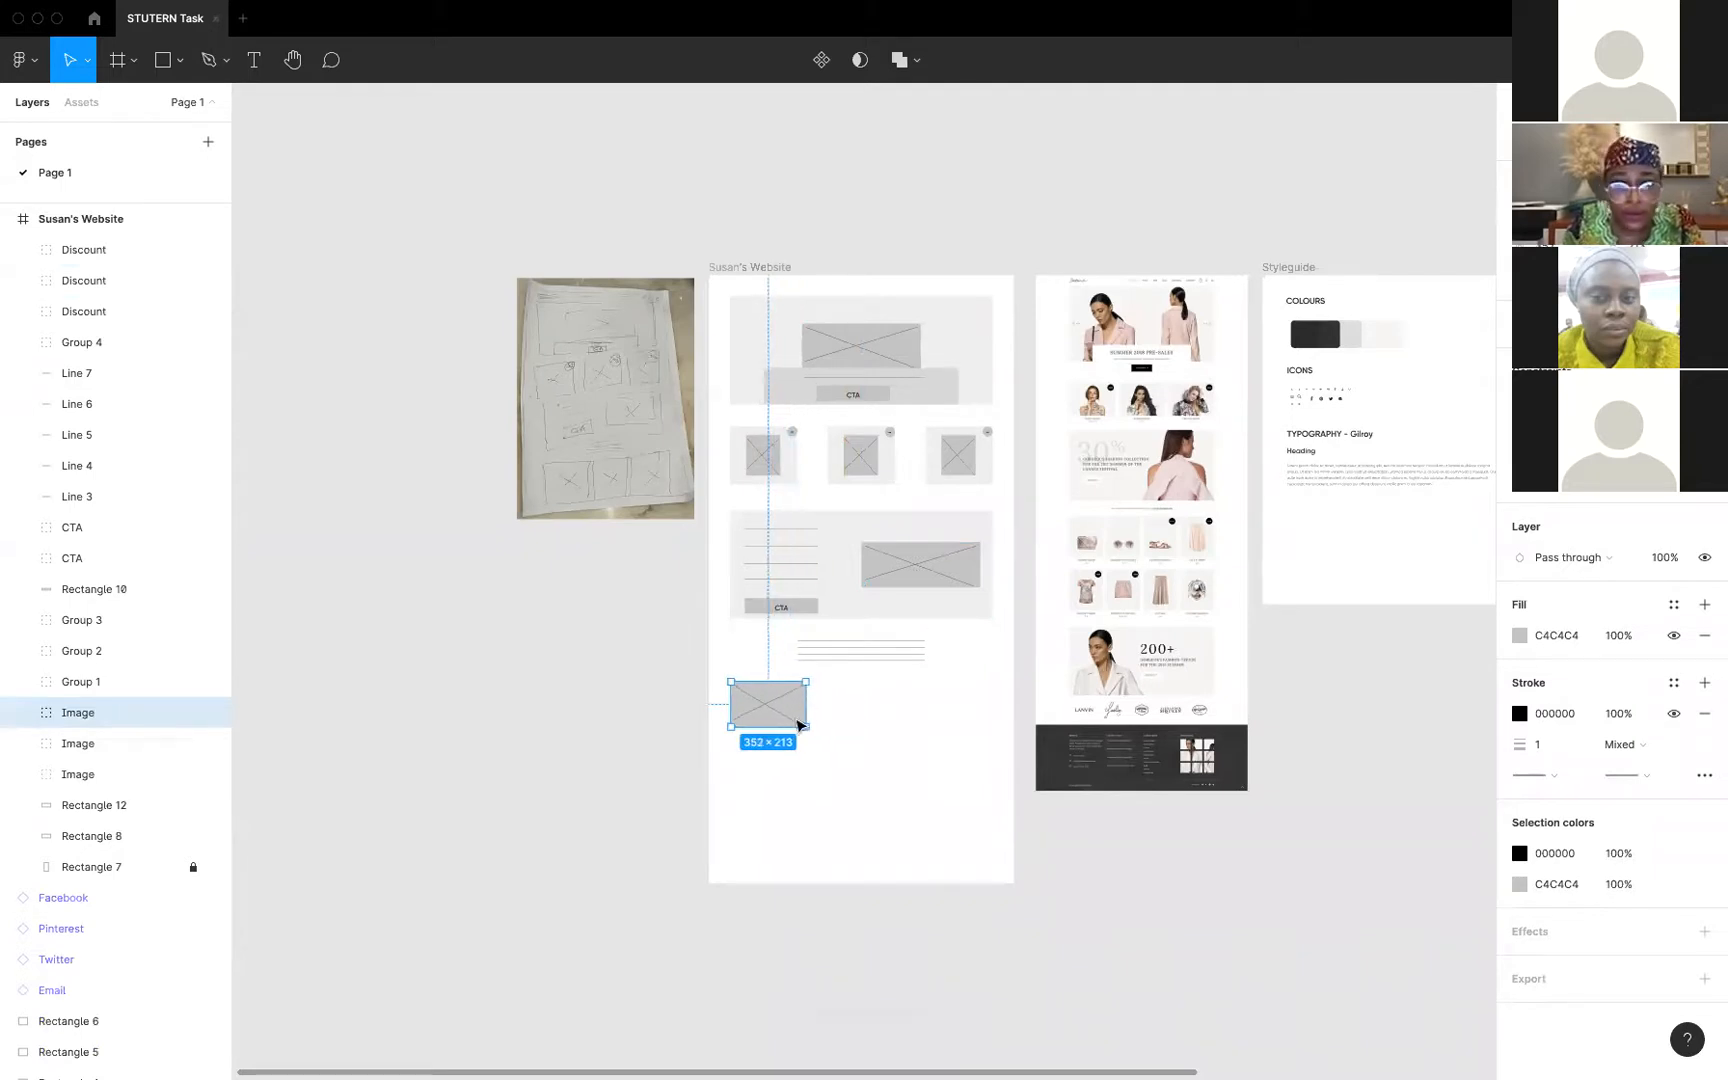
left_click_drag(769, 731, 775, 756)
Duplicate the new placeholder twice to form a row of three below the text lines and align their top edges
key("super+d")
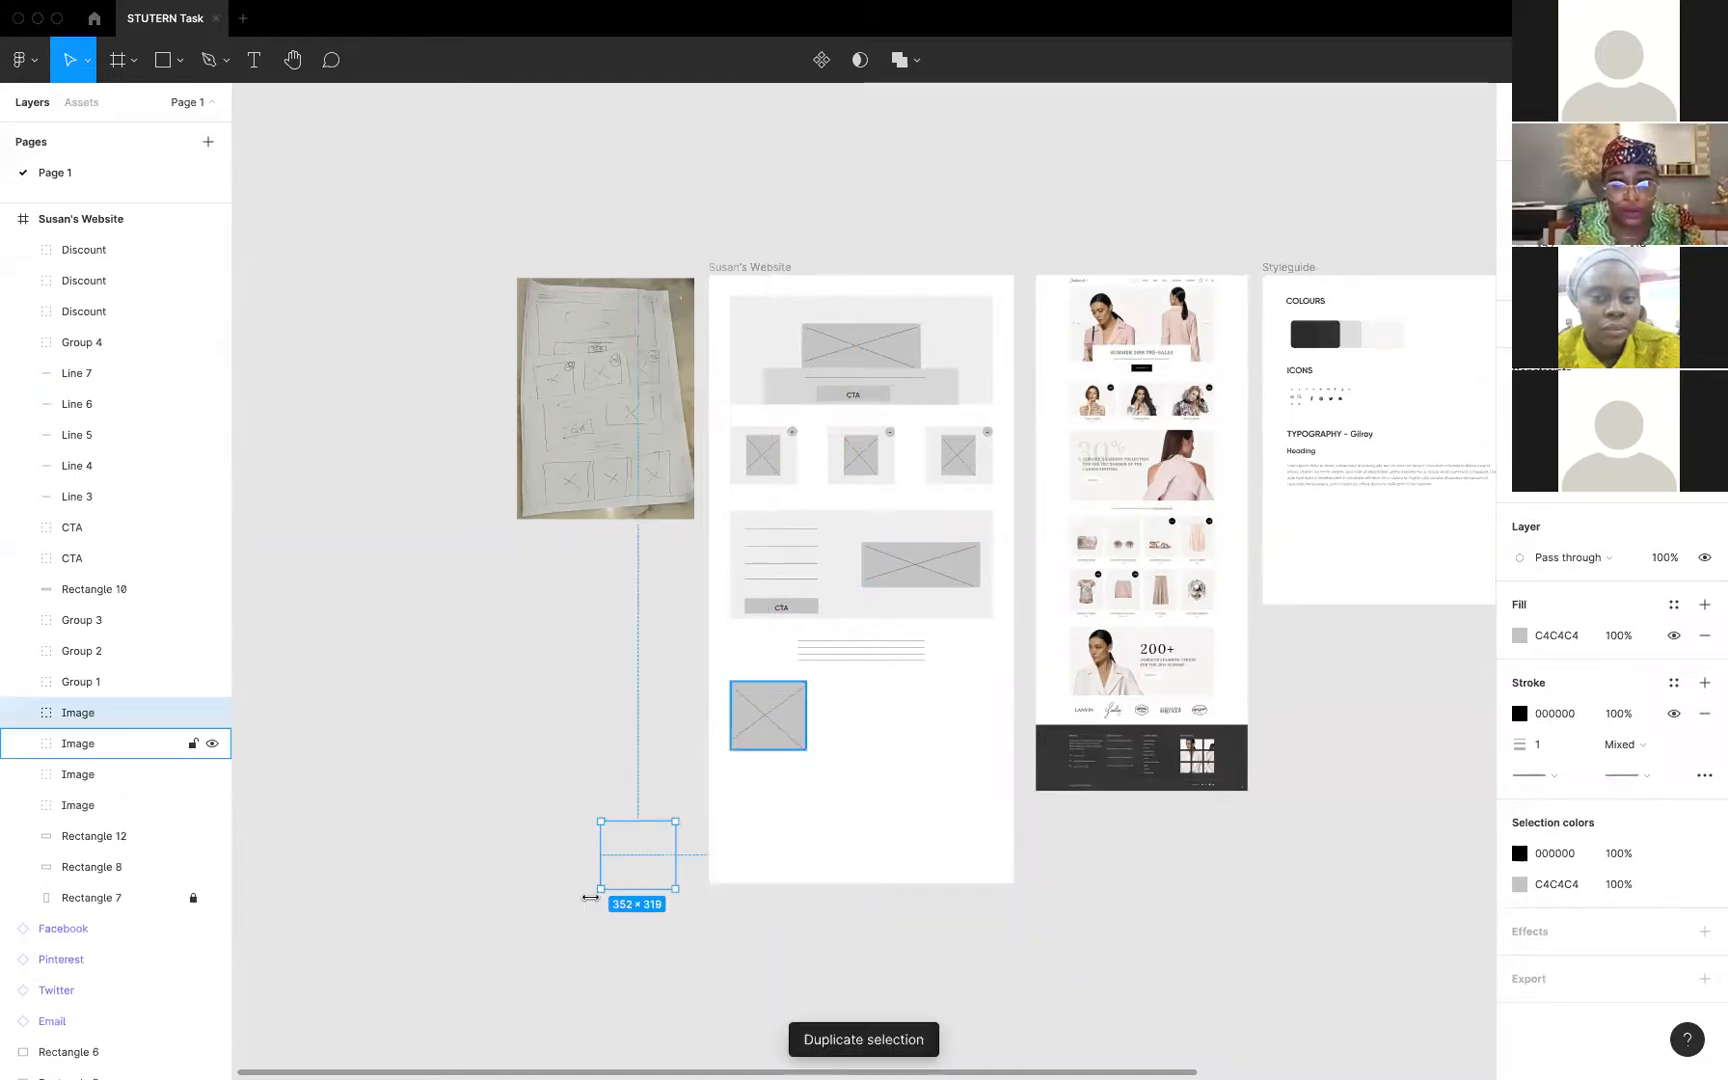
left_click_drag(633, 872, 862, 733)
key("super+d")
left_click(755, 728, "shift")
left_click(866, 708, "shift")
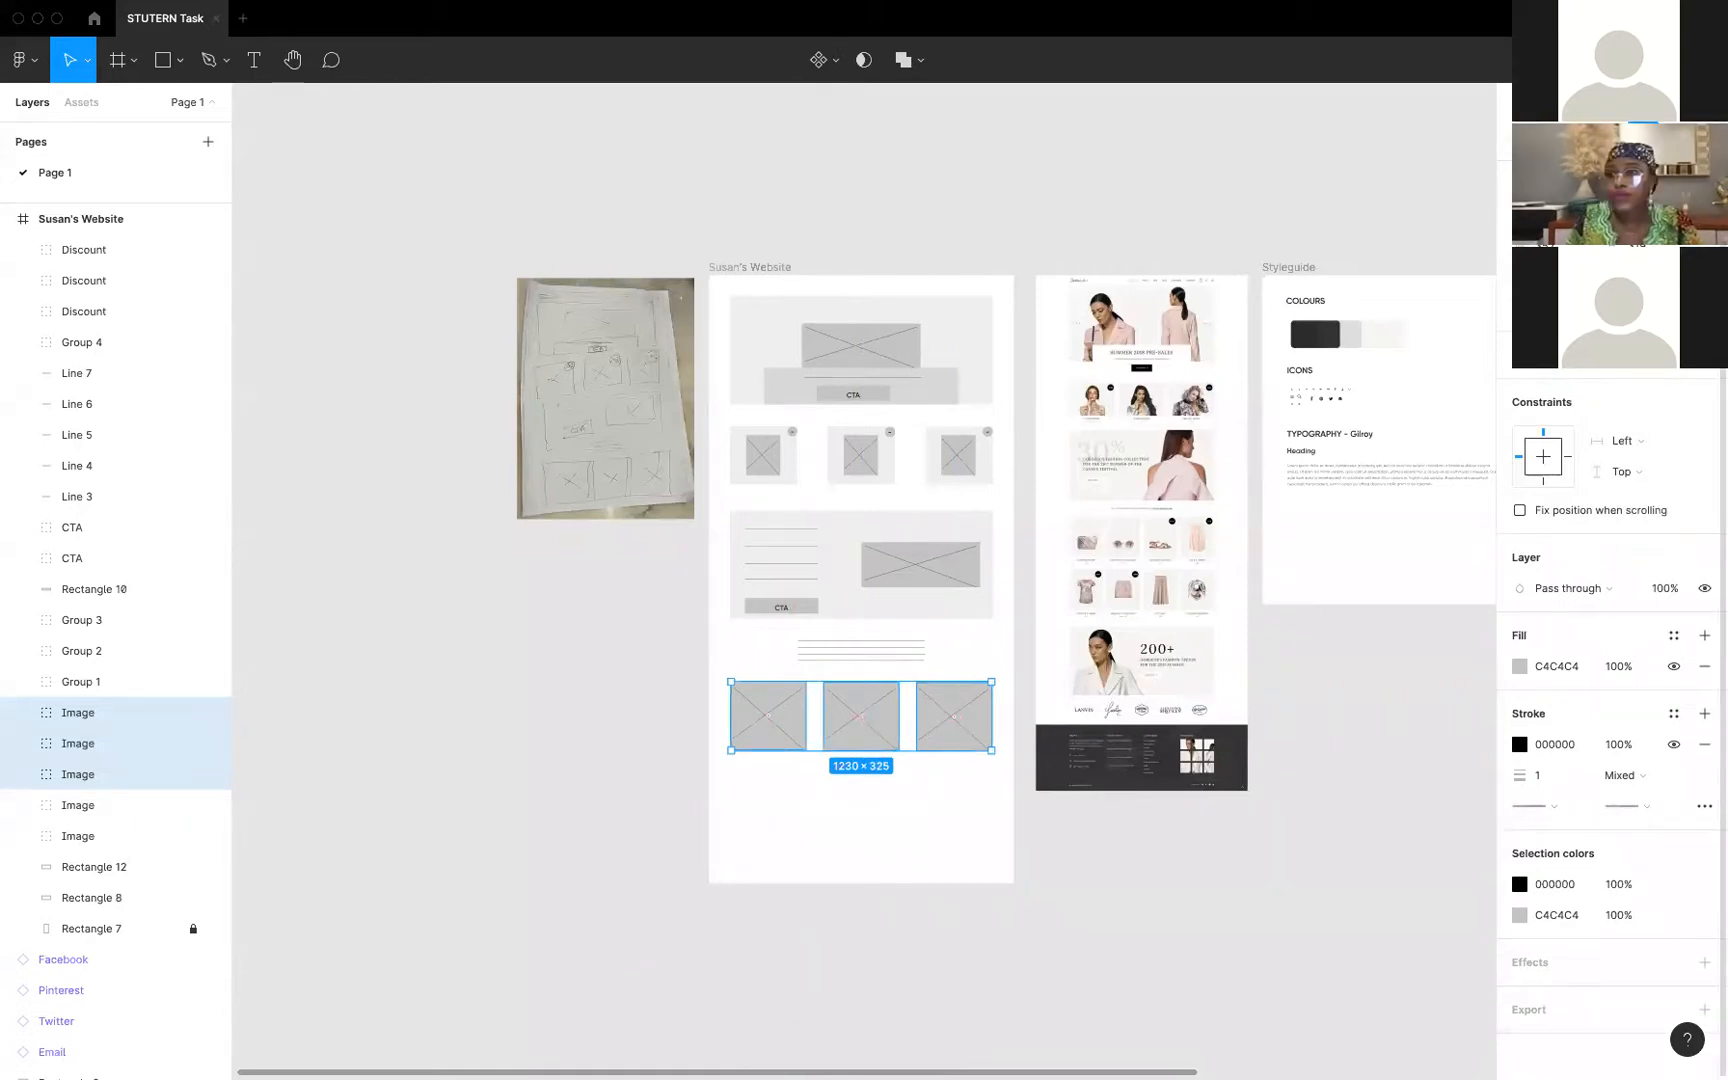
left_click(1643, 141)
left_click(1547, 141)
key("super+z")
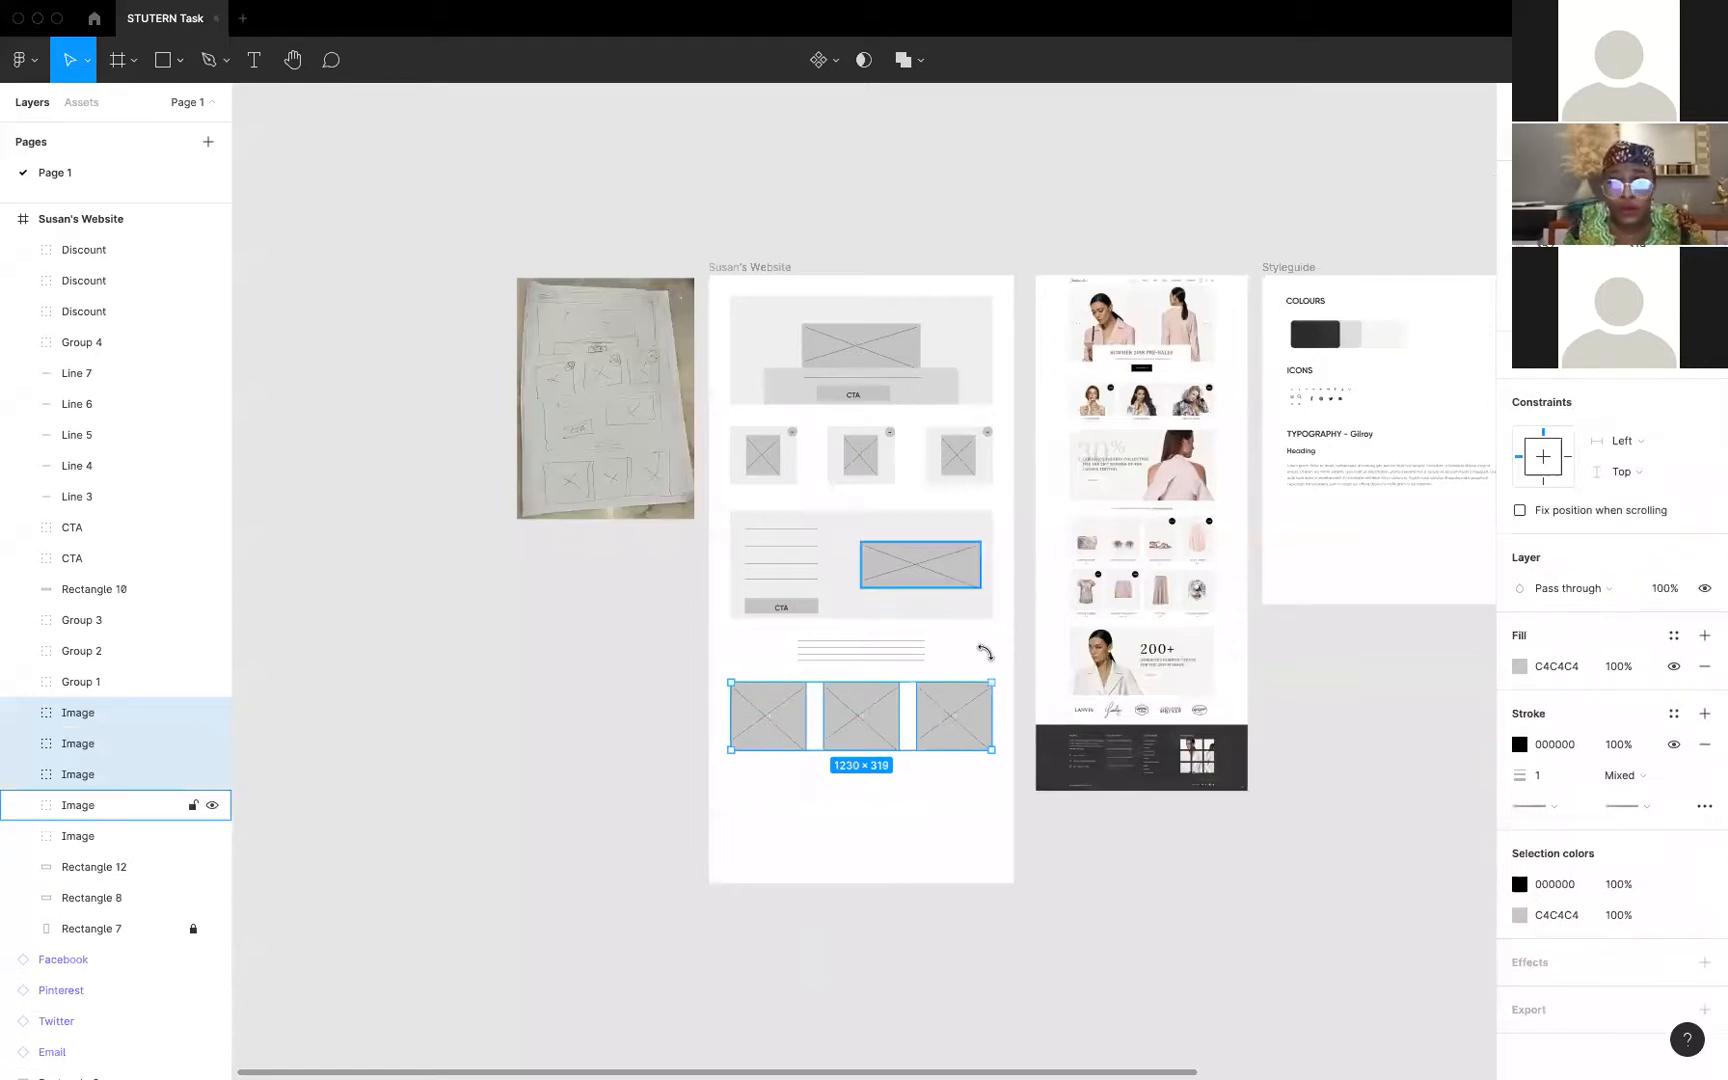
Align the rightmost placeholder's right edge with the right edge of the text-and-image section's background
left_click(797, 716)
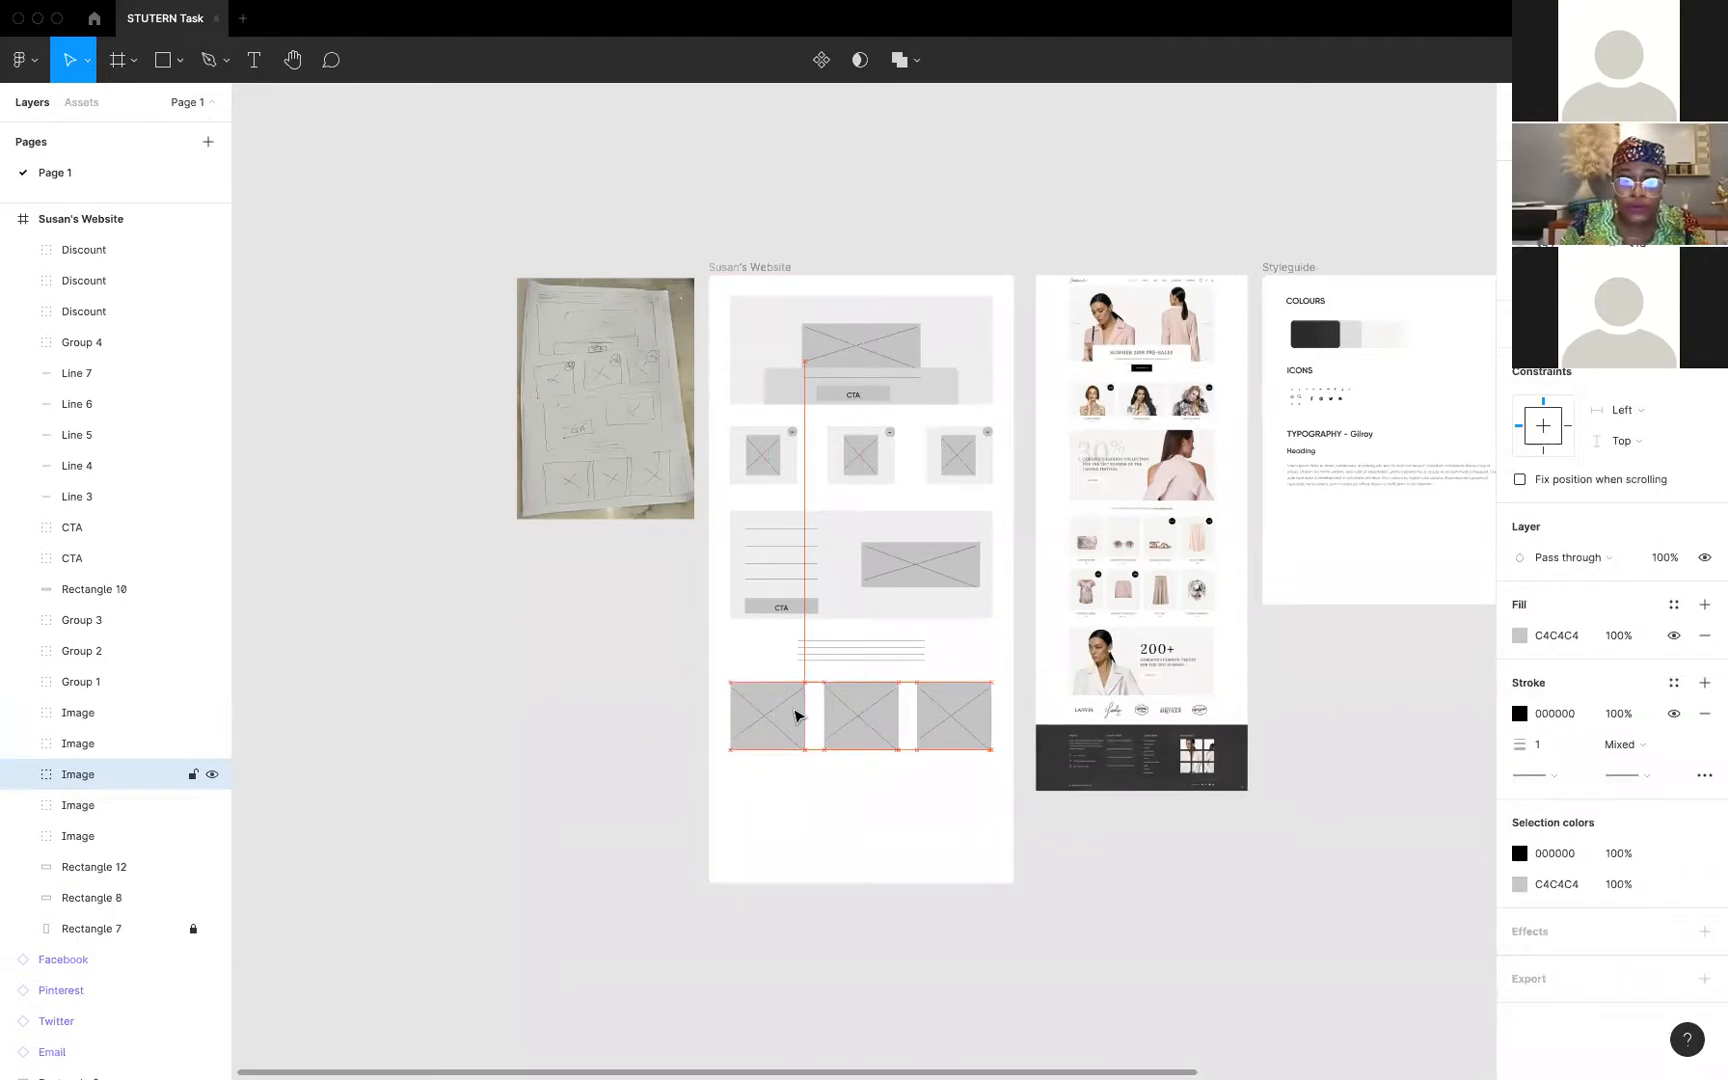
left_click(953, 720)
left_click(968, 605, "shift")
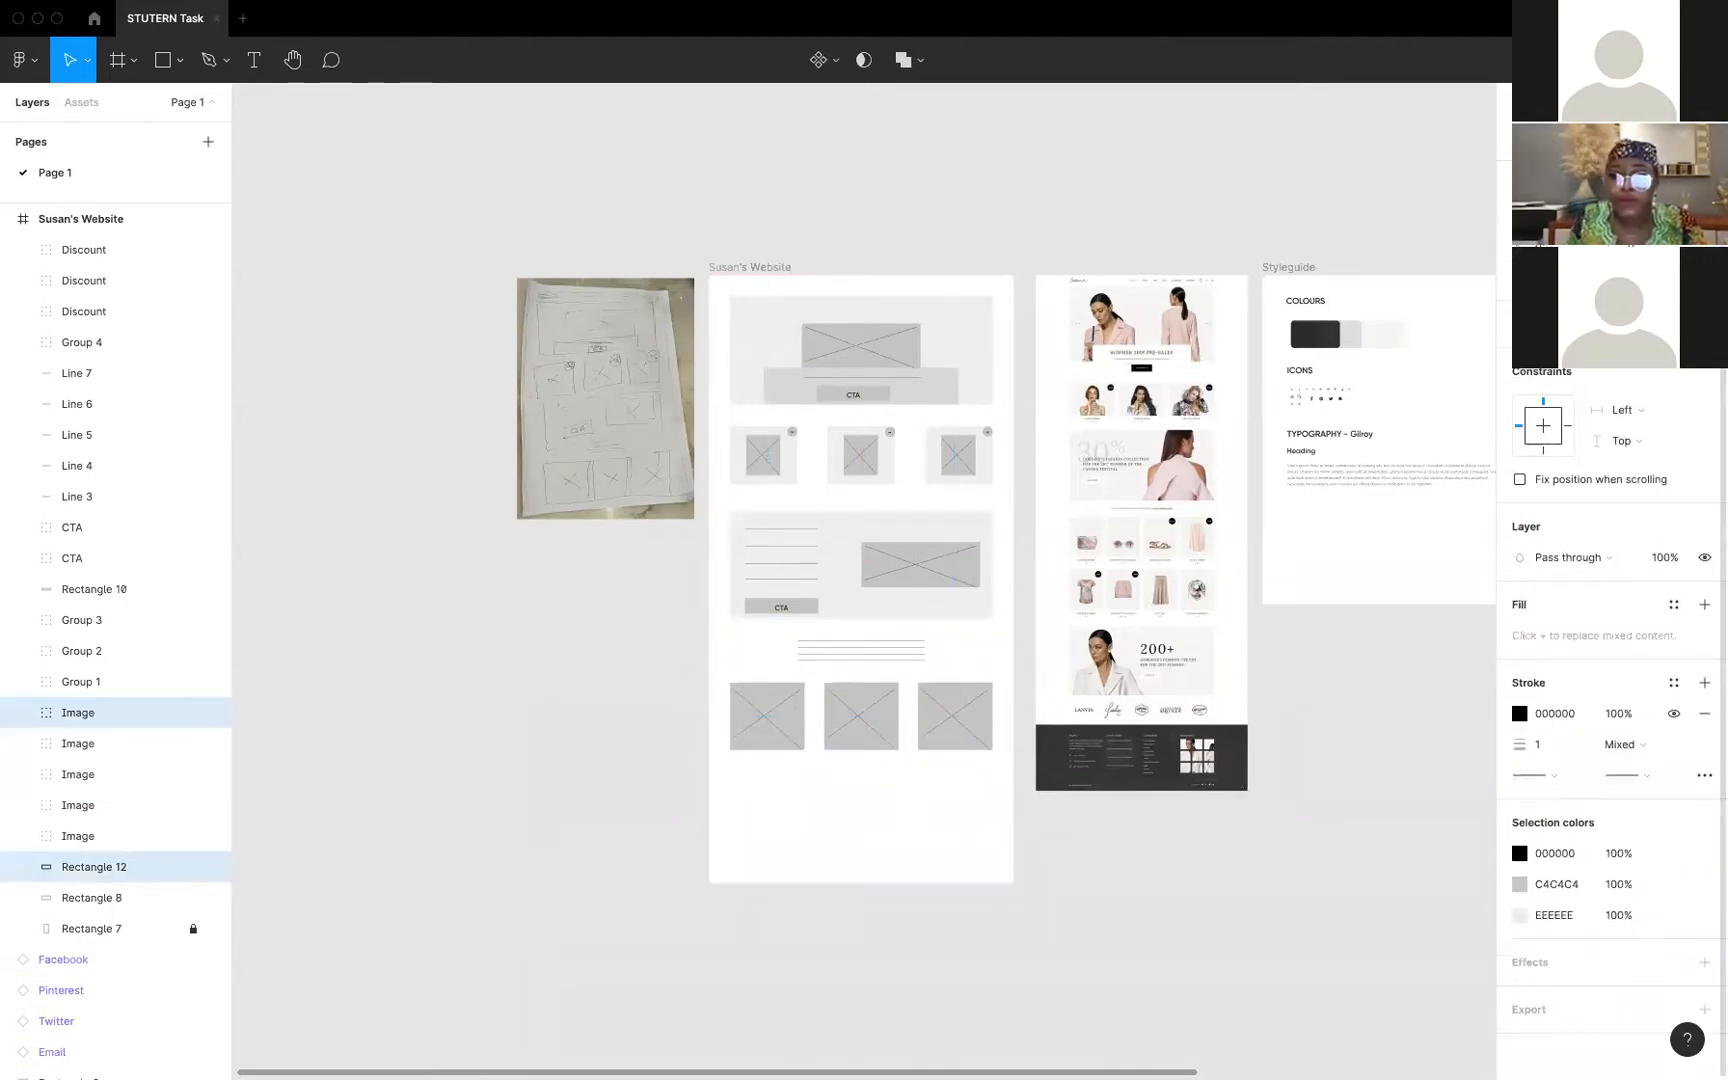
left_click(885, 793)
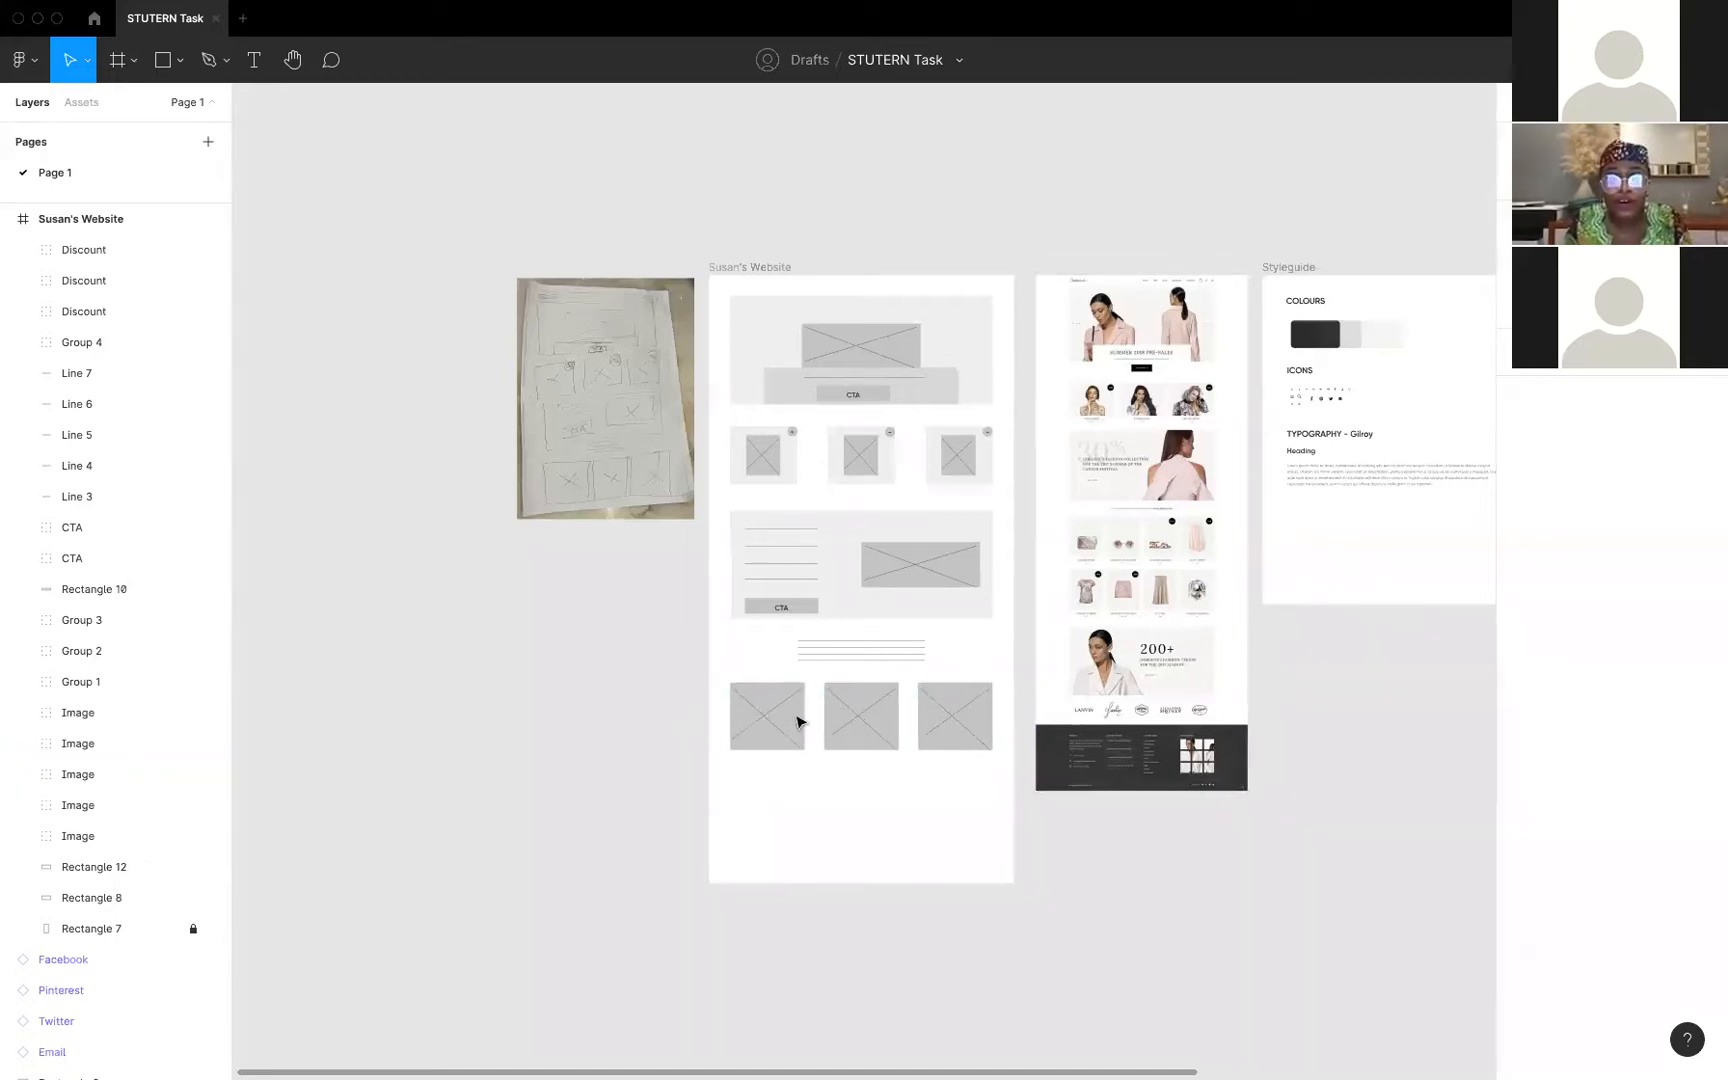
Duplicate the row of three image placeholders and place the copies directly below it as a second row
left_click_drag(704, 676, 996, 774)
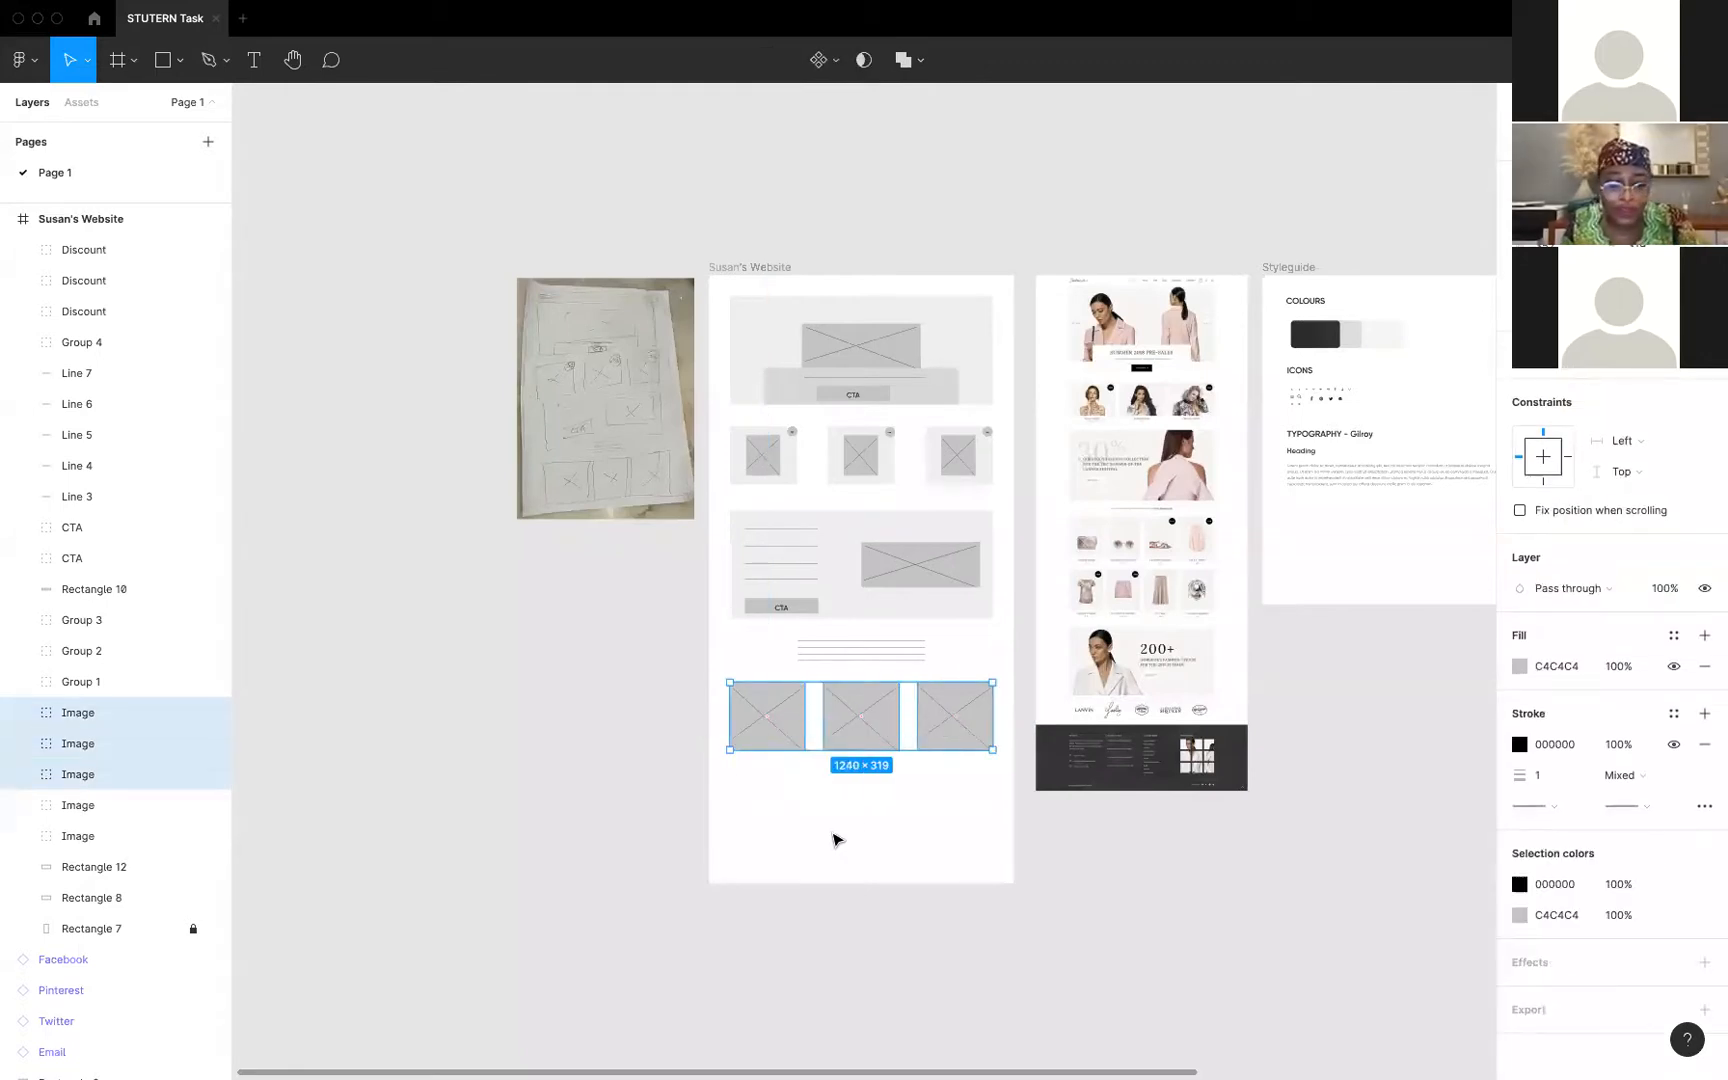
key("super+d")
left_click_drag(860, 762, 859, 795)
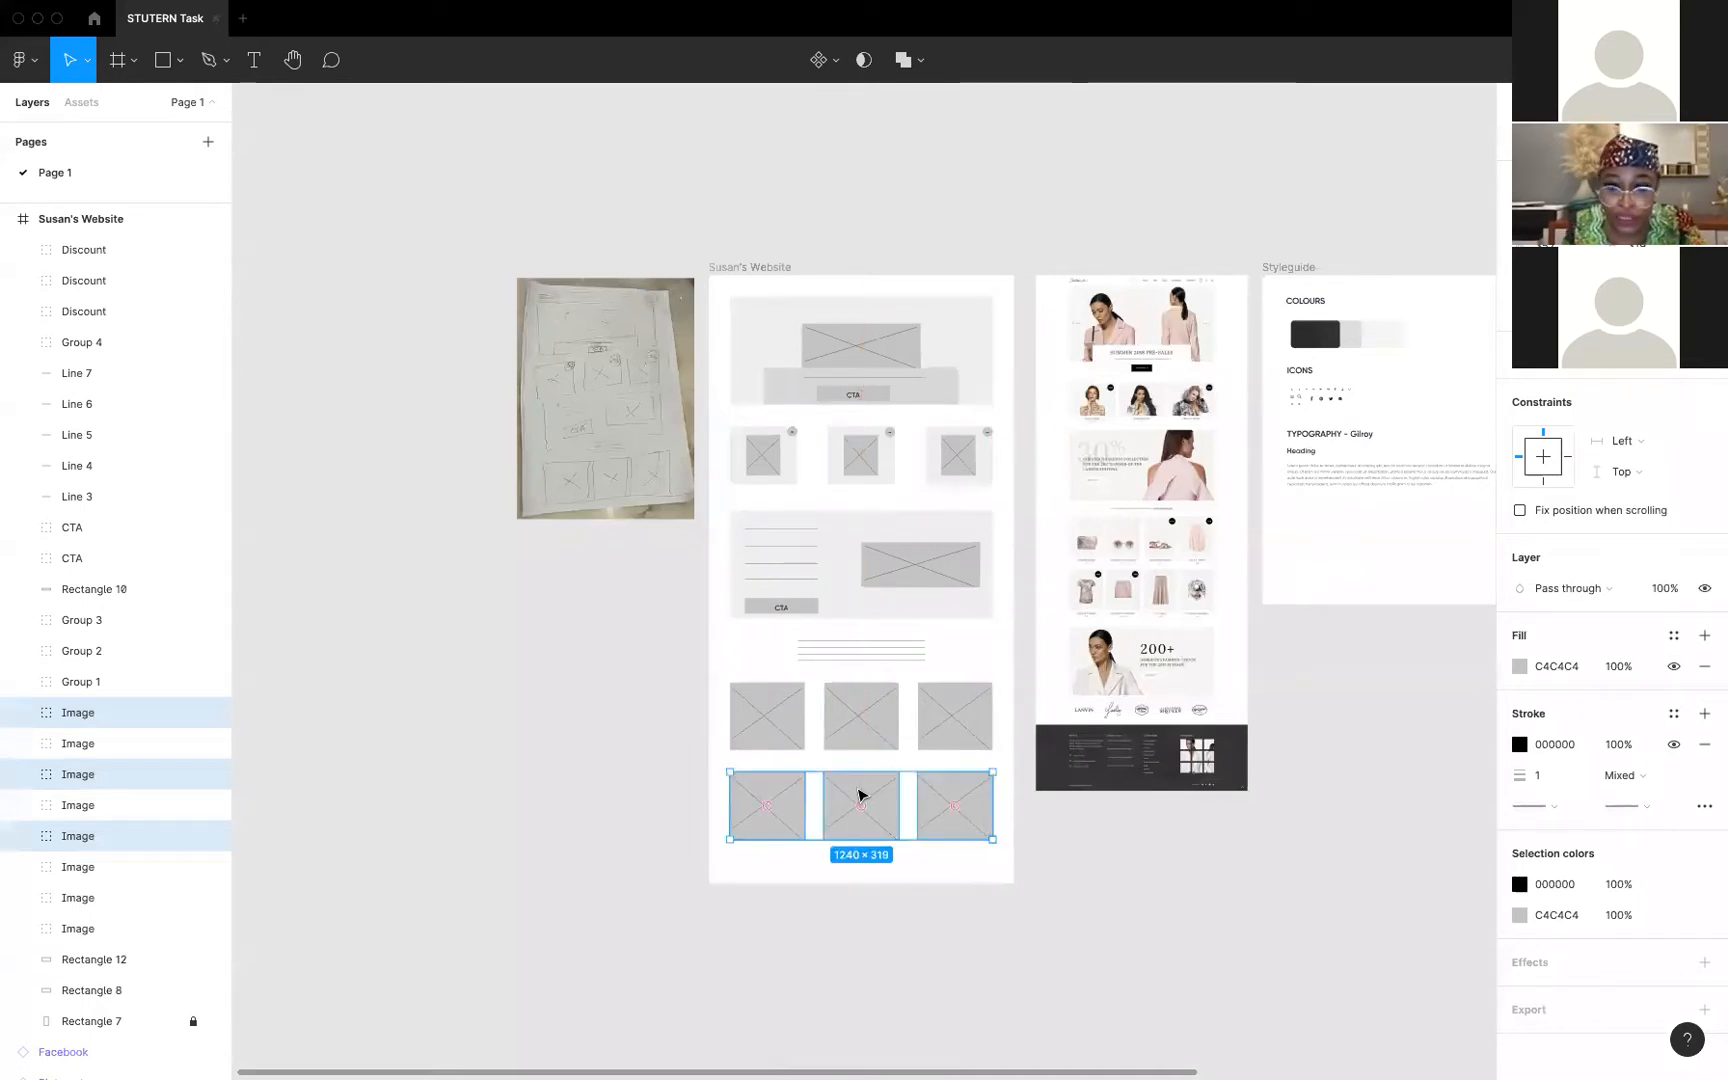
left_click(750, 268)
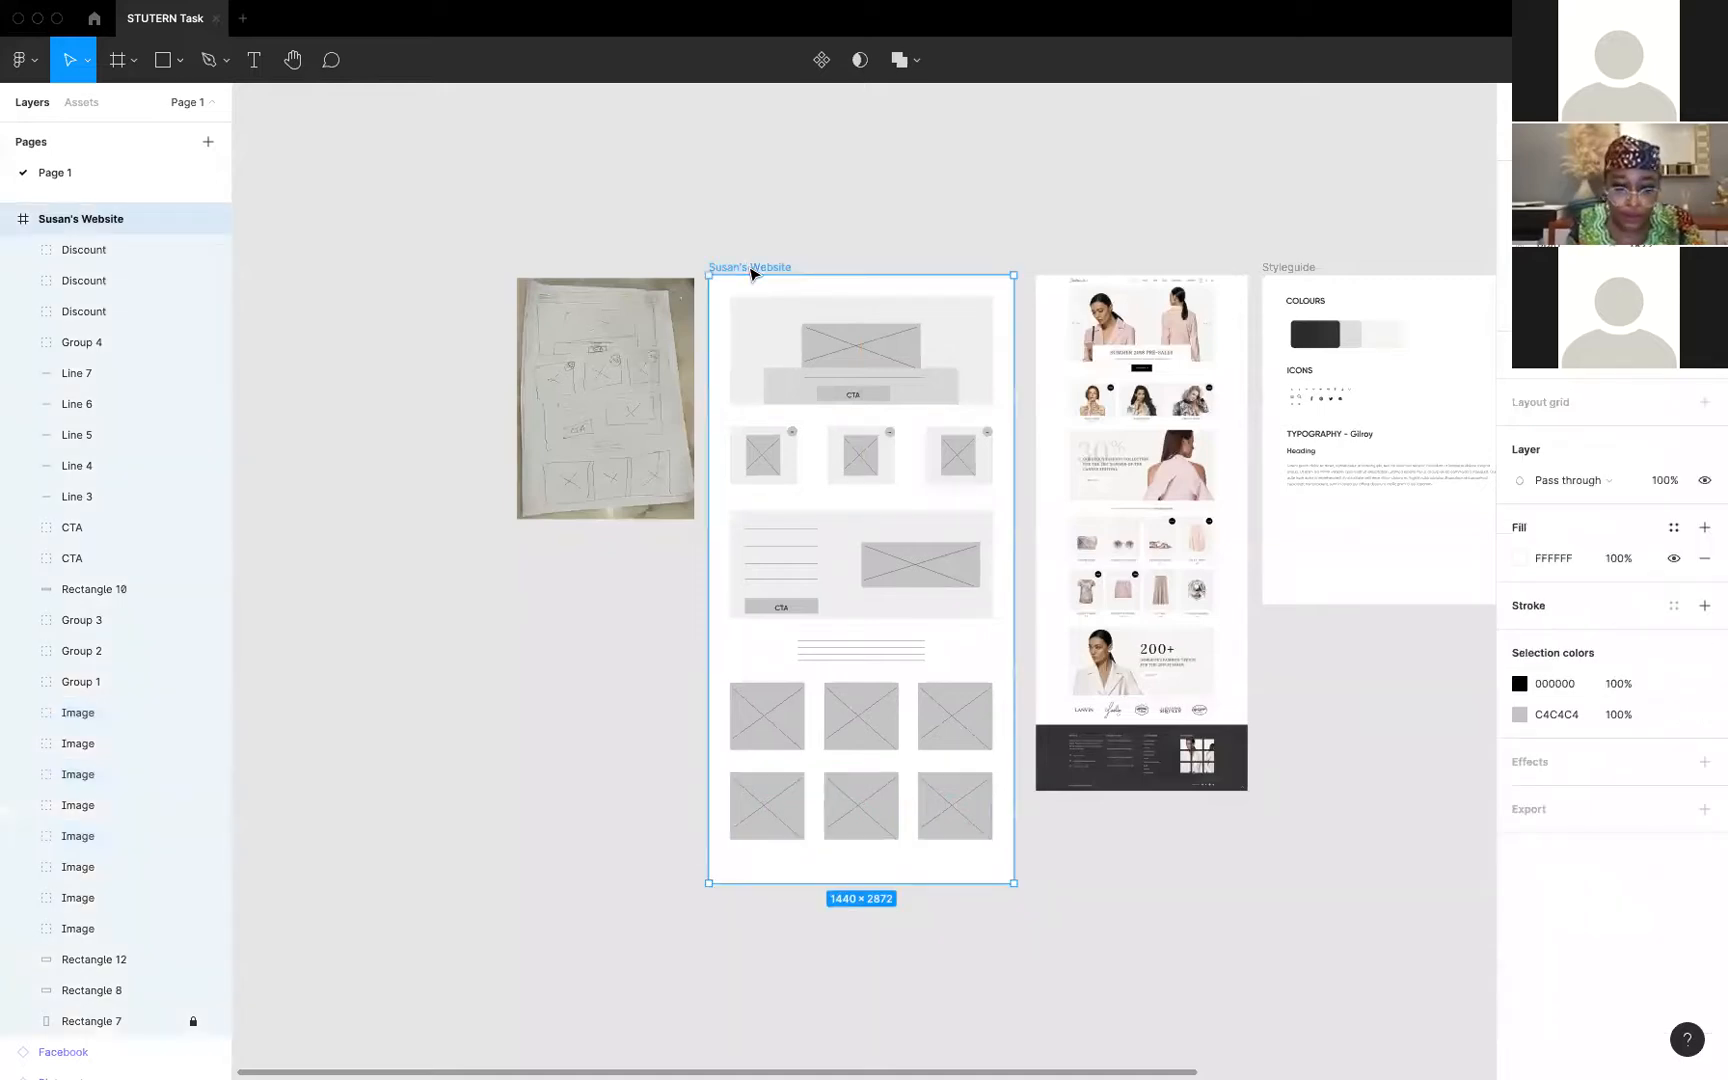
left_click(843, 900)
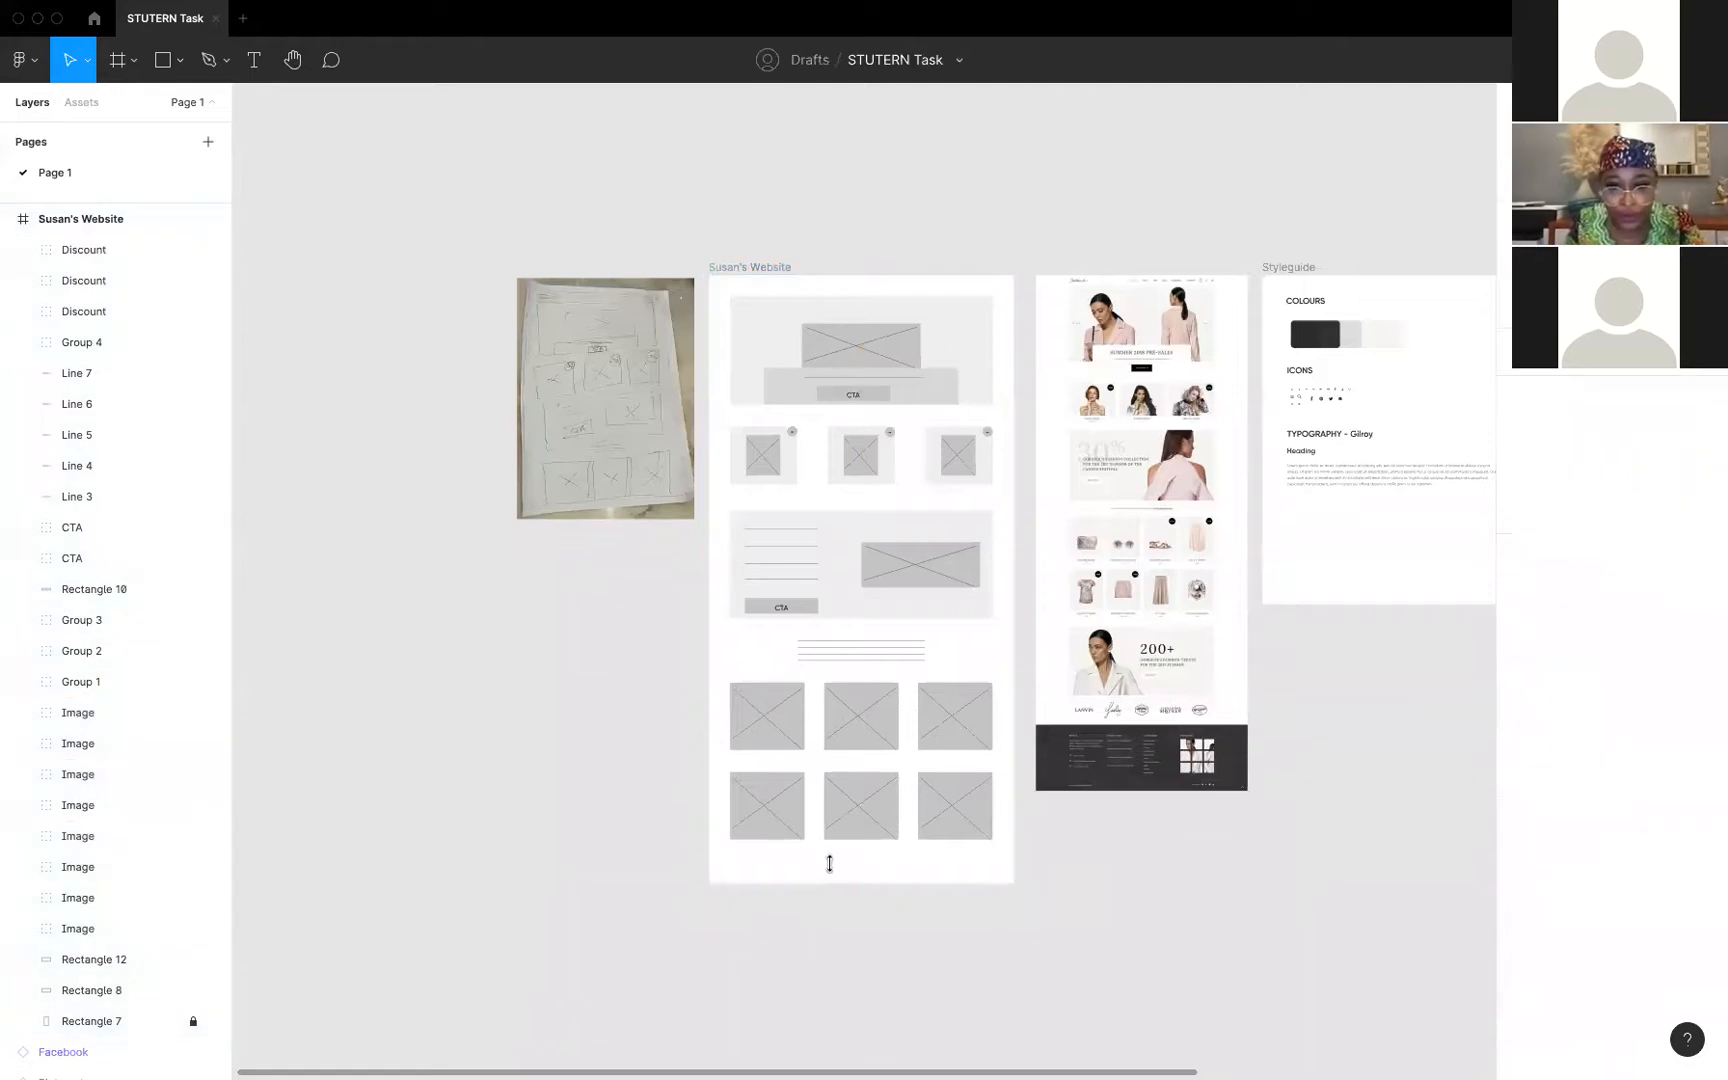
left_click(731, 283)
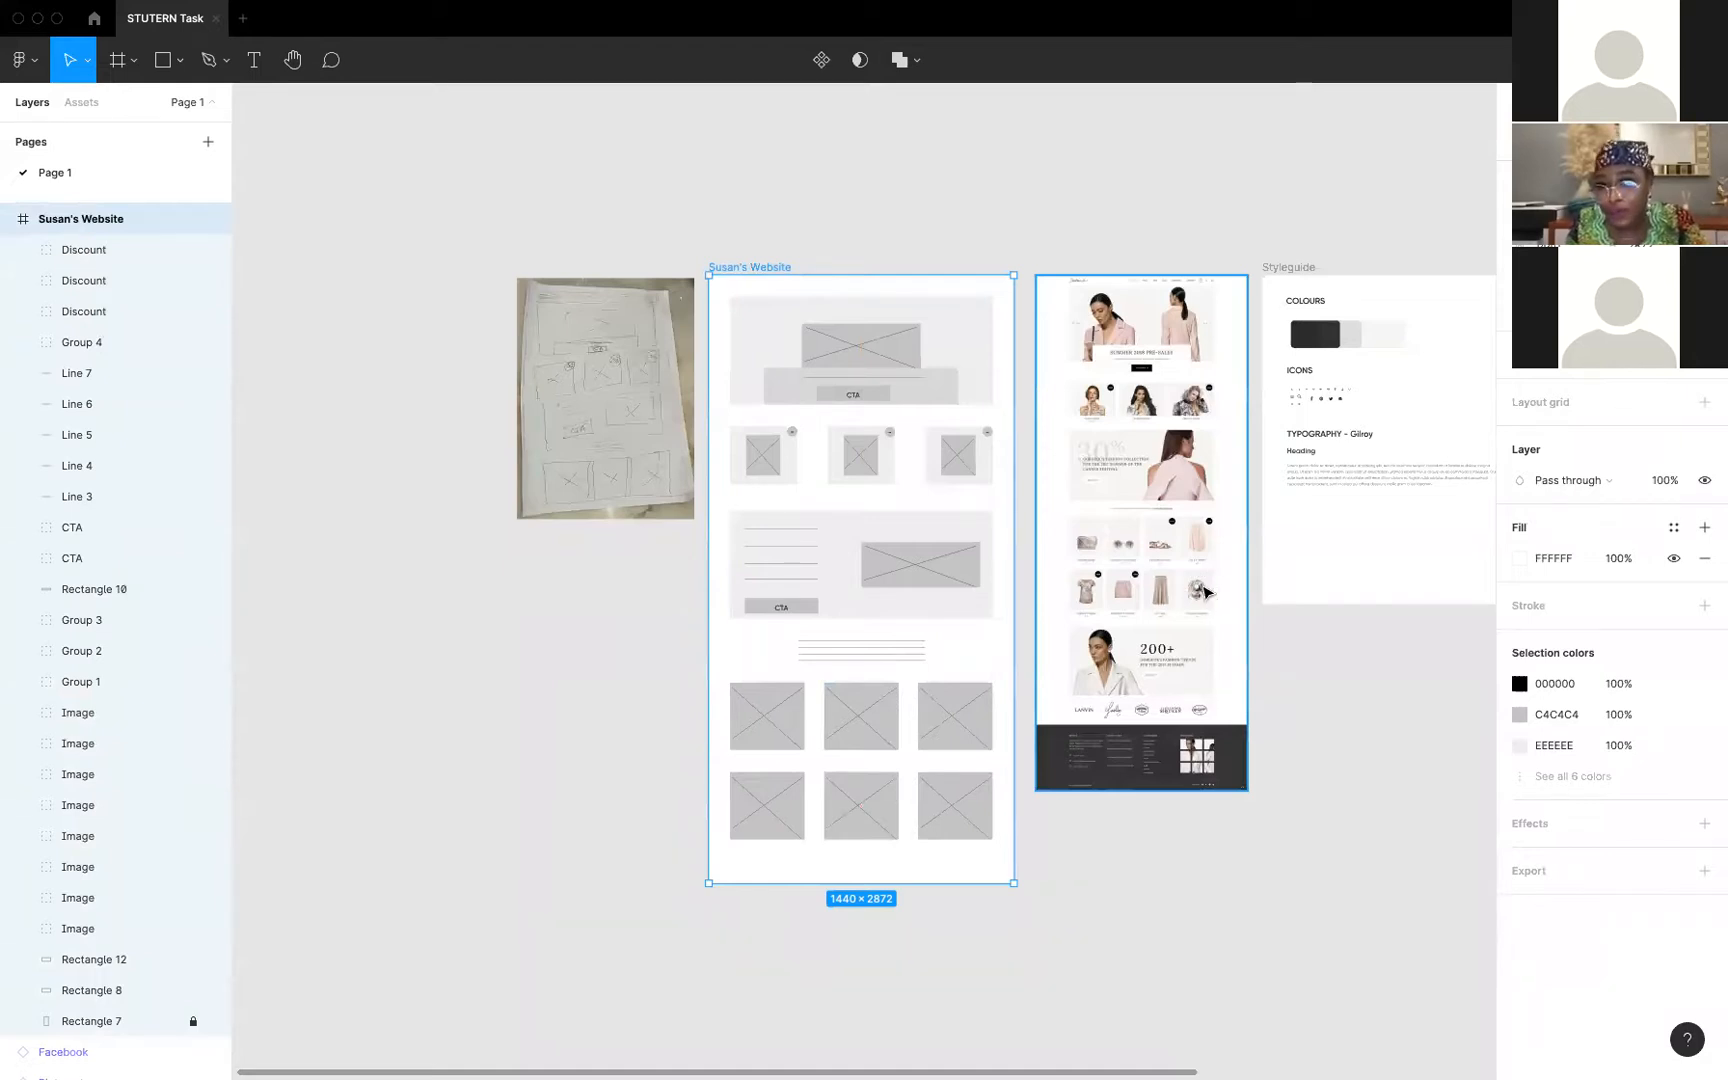
left_click(686, 777)
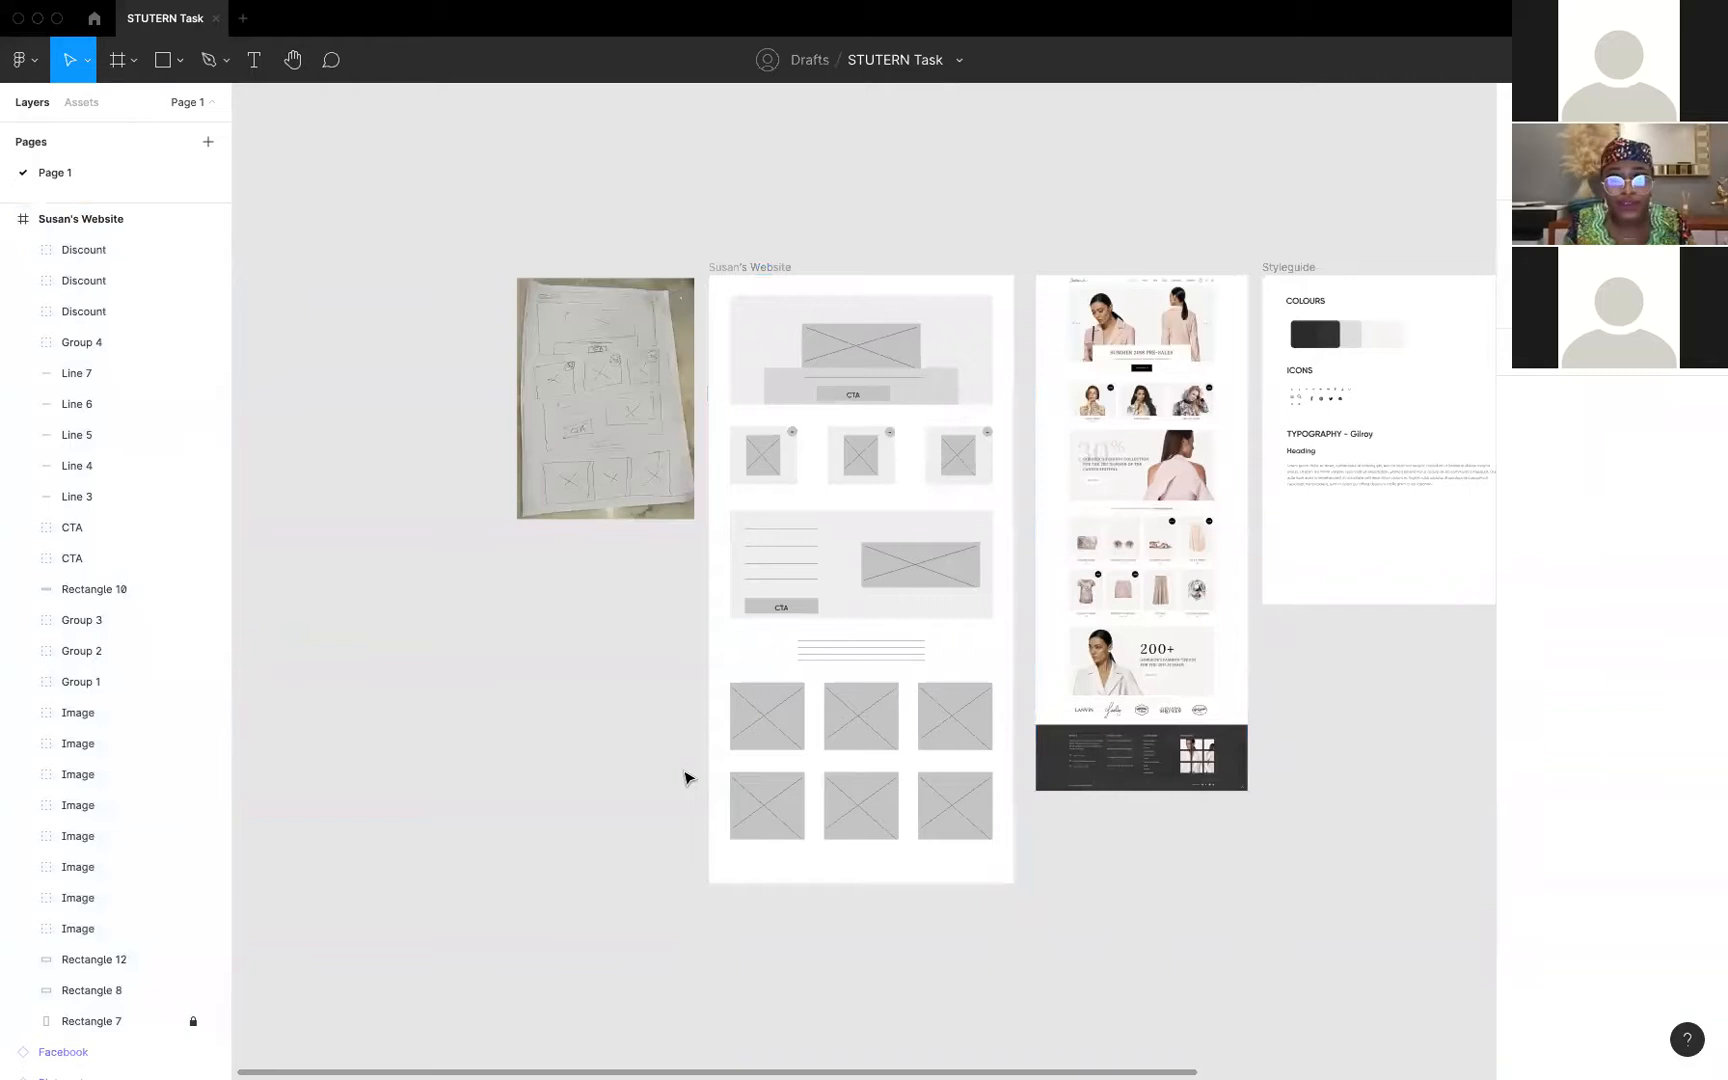
scroll(686, 777, "right", 2)
scroll(686, 777, "down", 1)
scroll(686, 777, "right", 4)
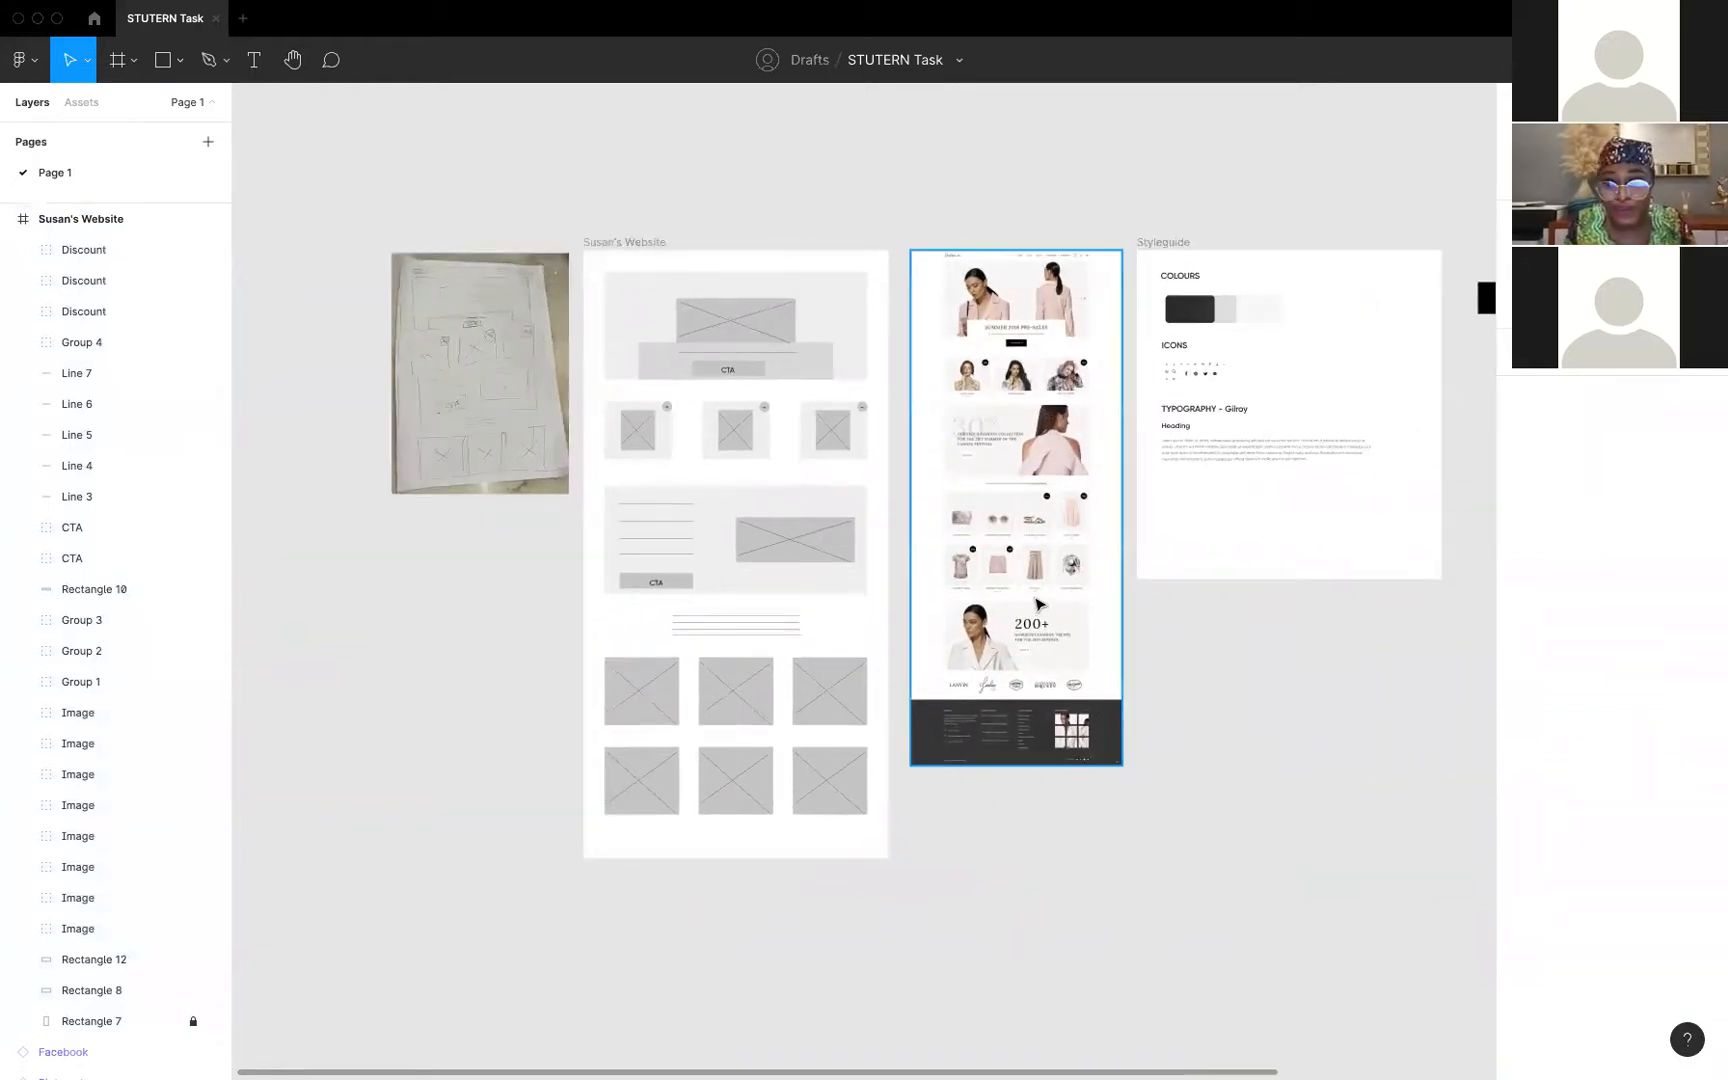
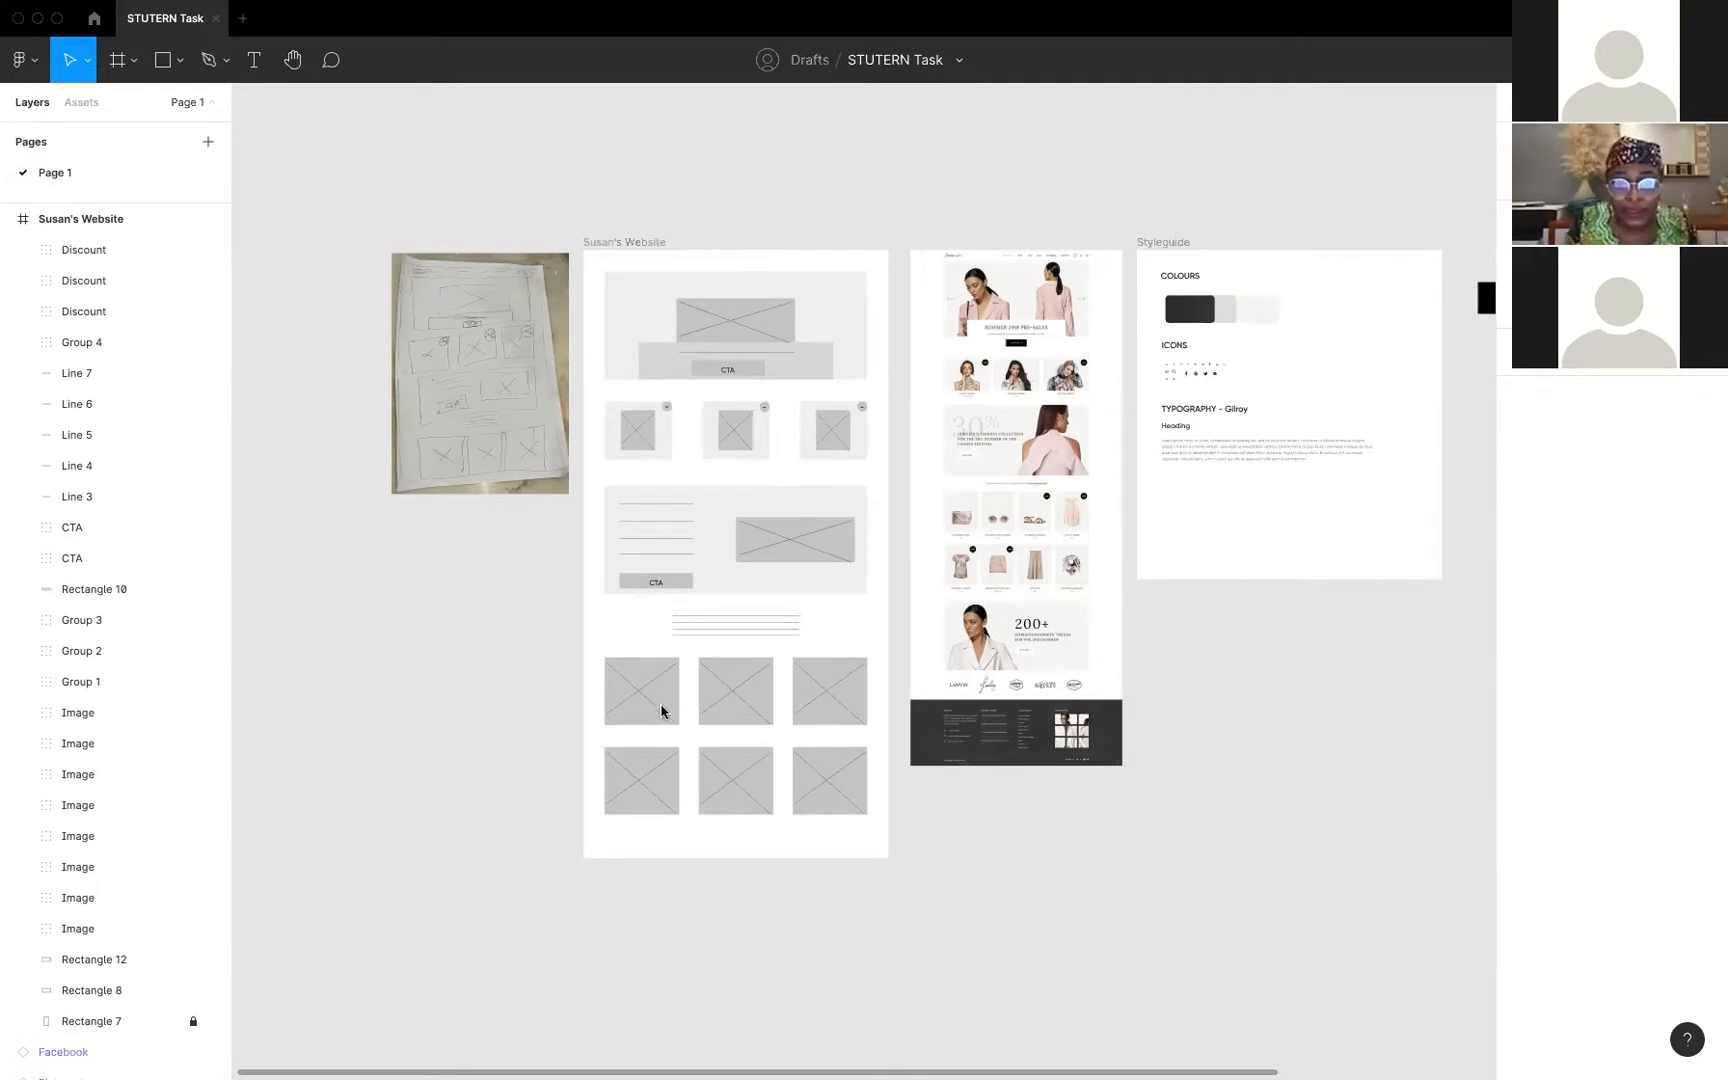
Delete five of the six image placeholders below the text lines, keeping only the first one in the upper row
left_click(730, 705)
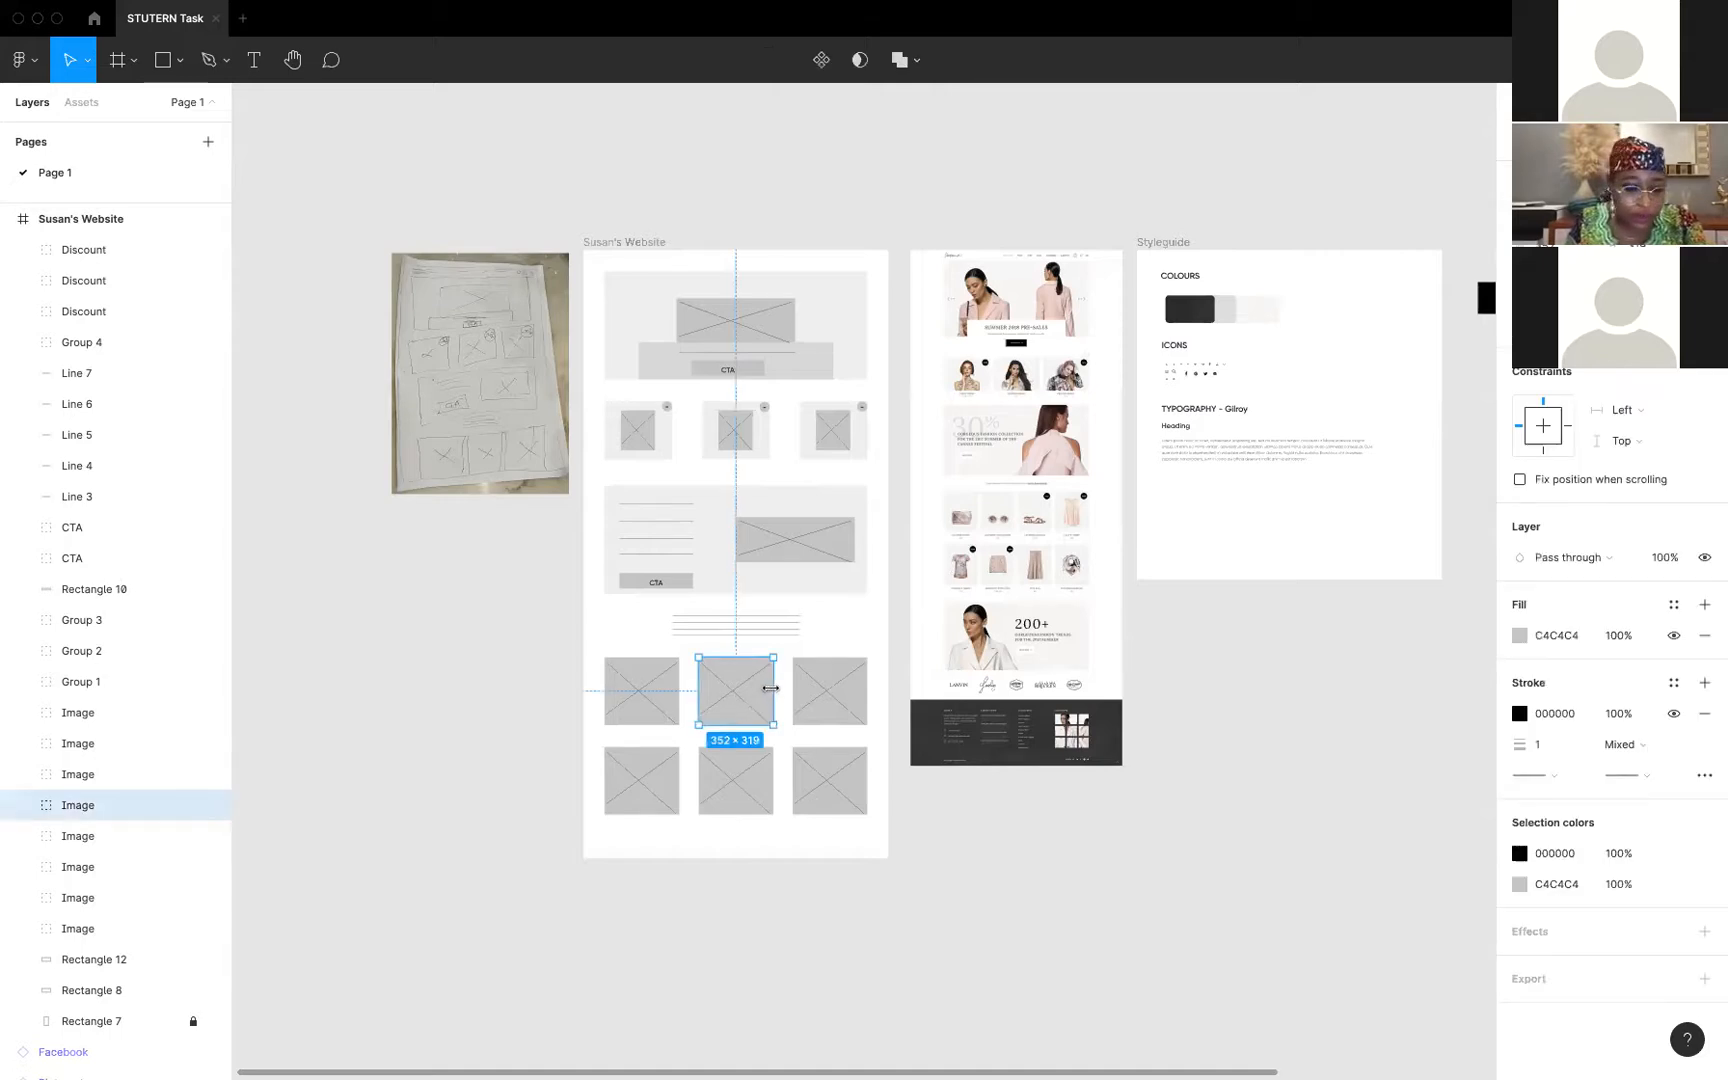
left_click(610, 779, "shift")
left_click(746, 778, "shift")
left_click(811, 780, "shift")
left_click(816, 710, "shift")
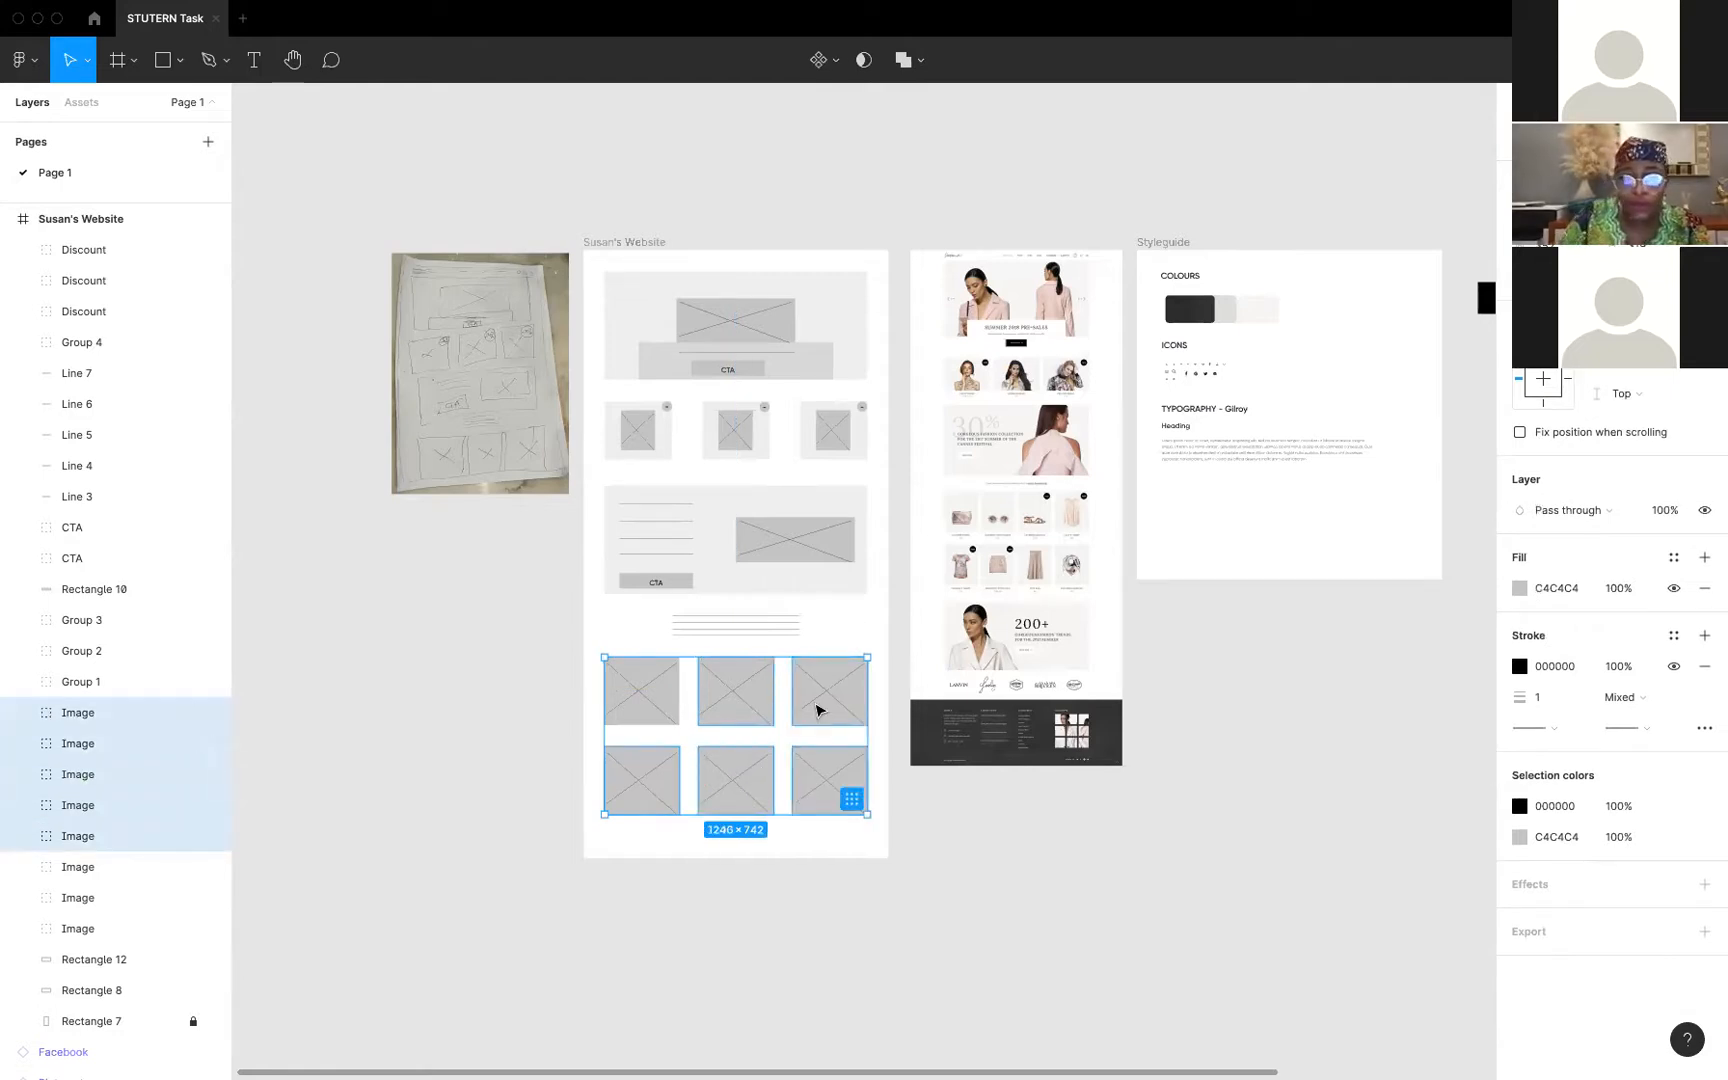
key("Delete")
Shrink the remaining placeholder to about 243 × 220 and place a duplicate beside it on the right
left_click(670, 713)
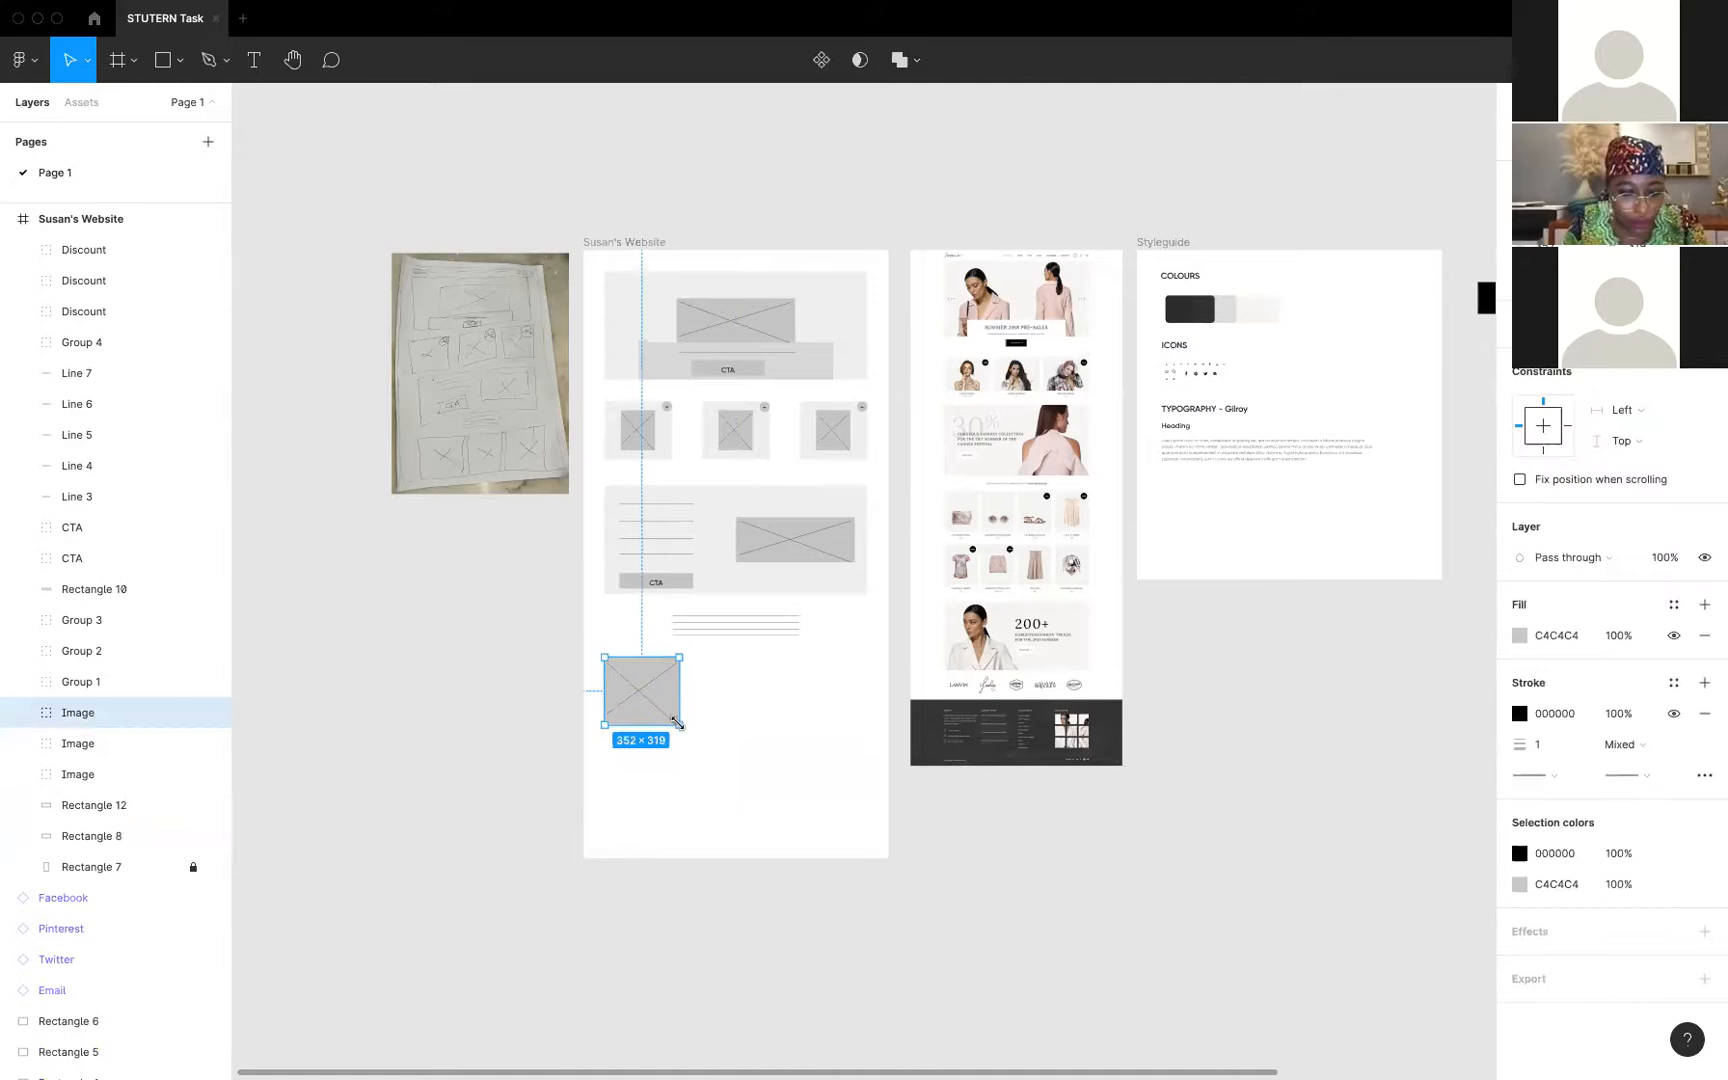
left_click_drag(680, 724, 698, 680)
key("super+d")
left_click(630, 680, "shift")
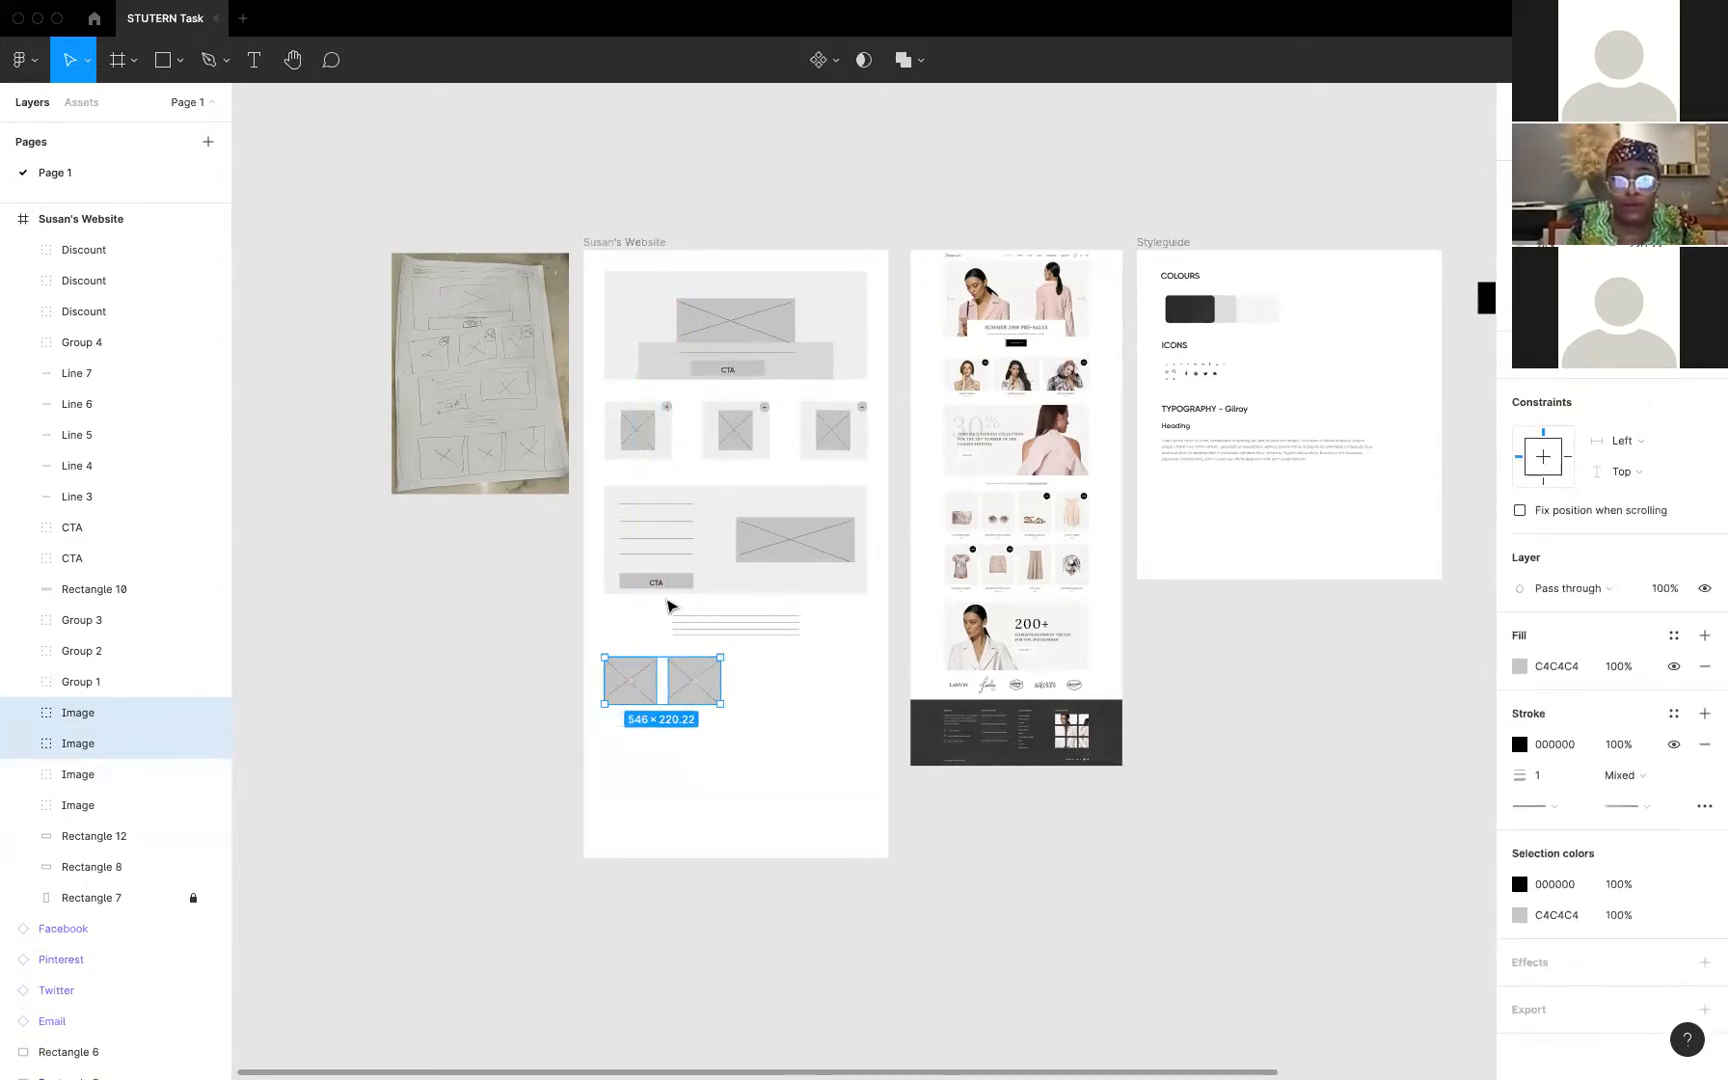
Duplicate the placeholder twice more to complete a row of four, aligning the last one's right edge with the section background above
left_click(673, 690)
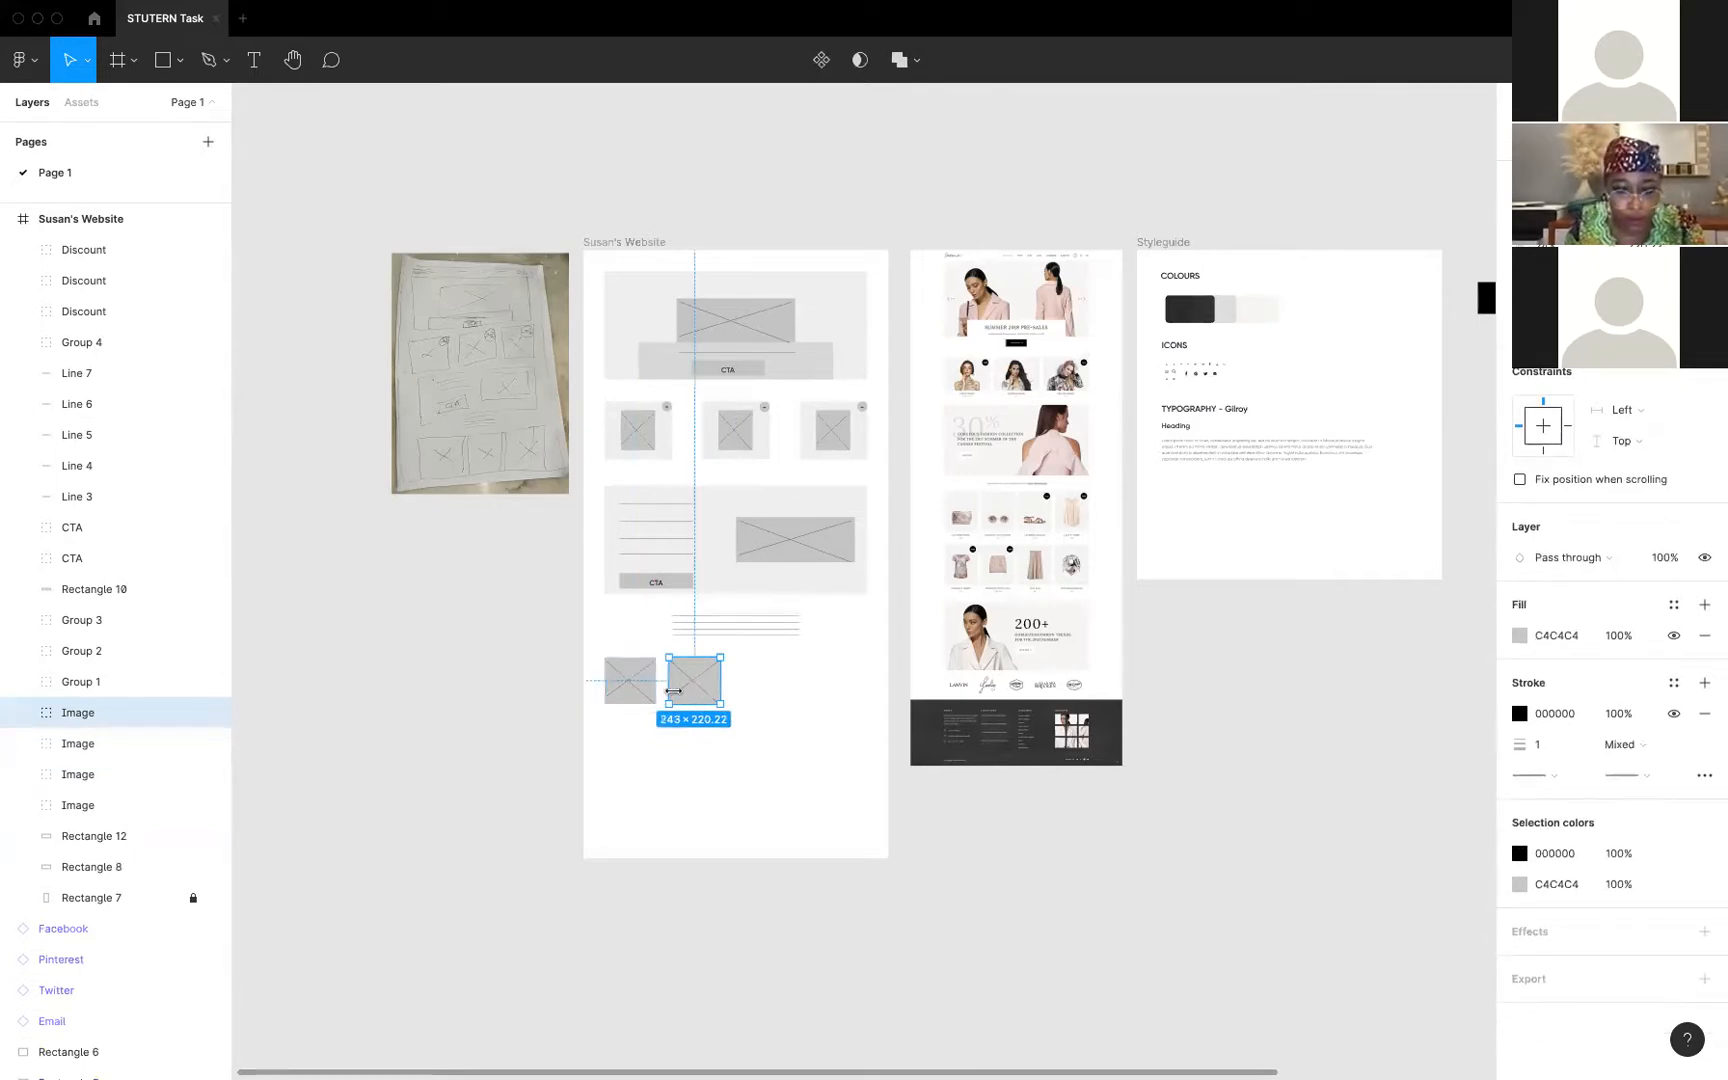
key("super+d")
left_click_drag(697, 692, 760, 693)
key("super+d")
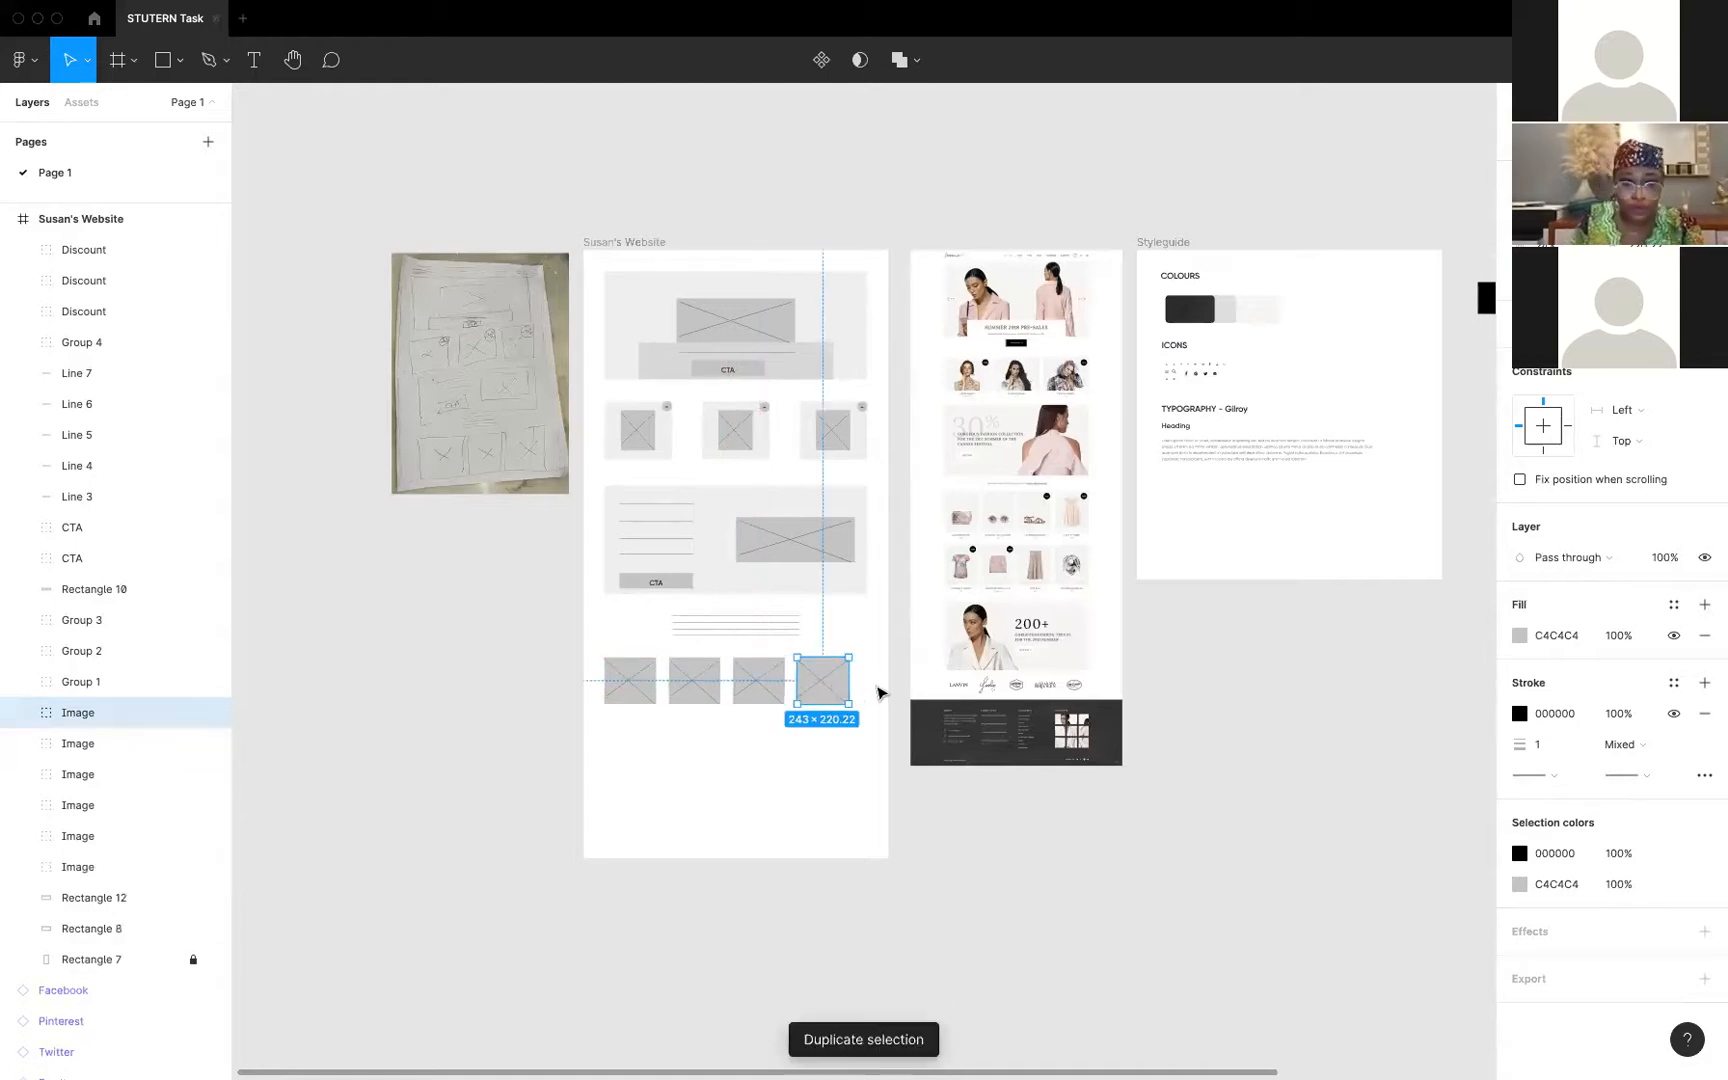
left_click(843, 588, "shift")
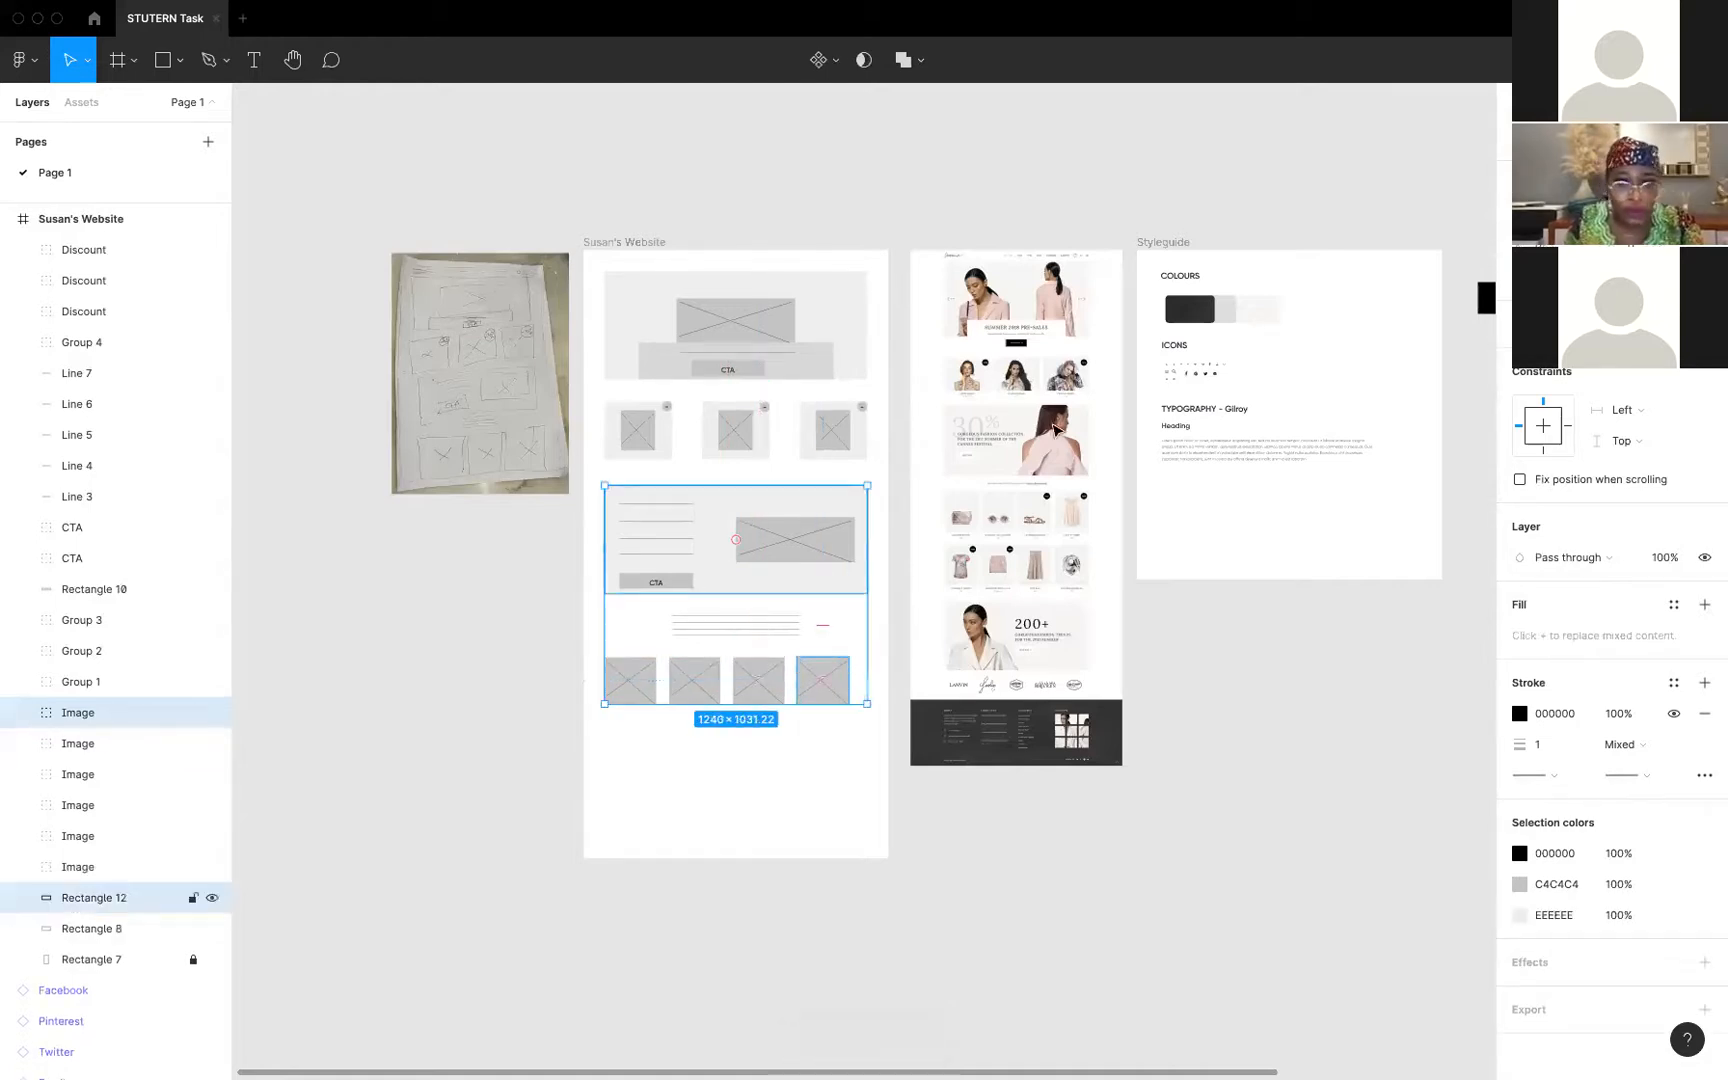
left_click(1582, 141)
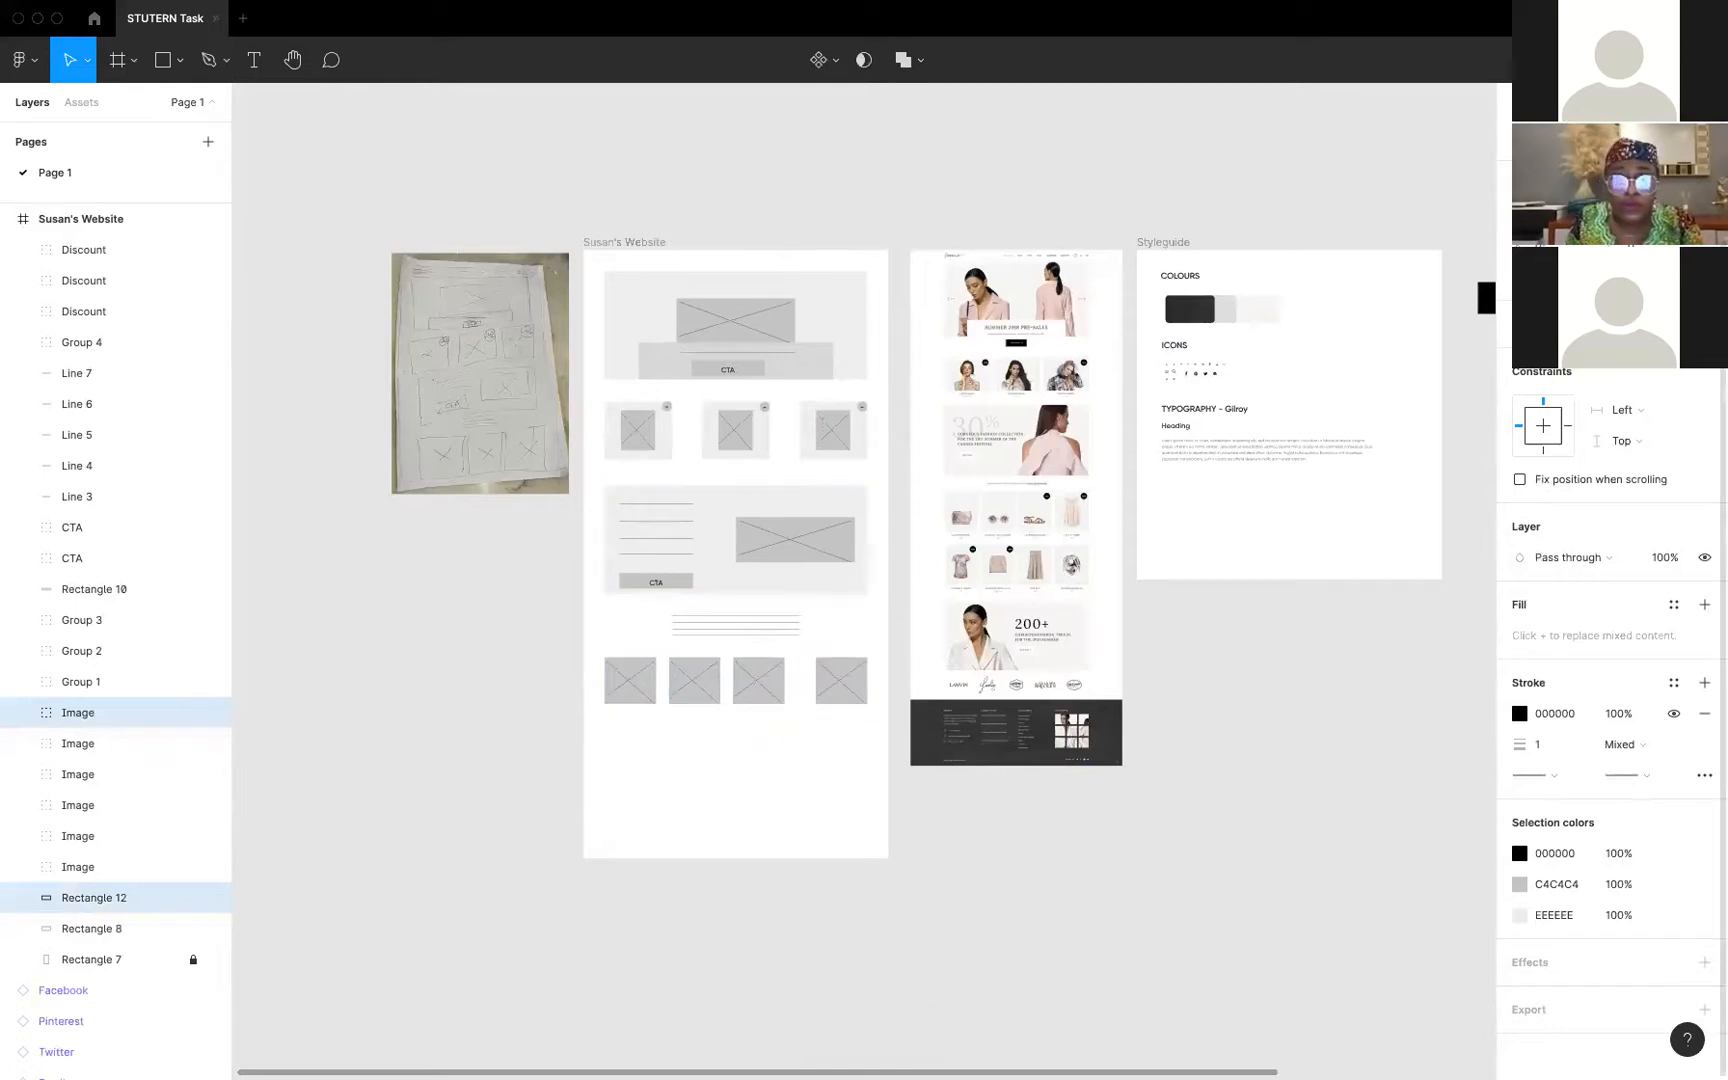
Distribute the four placeholders with equal horizontal spacing and duplicate the whole row directly below as a second row
left_click(757, 680)
left_click(838, 687, "shift")
left_click(697, 680, "shift")
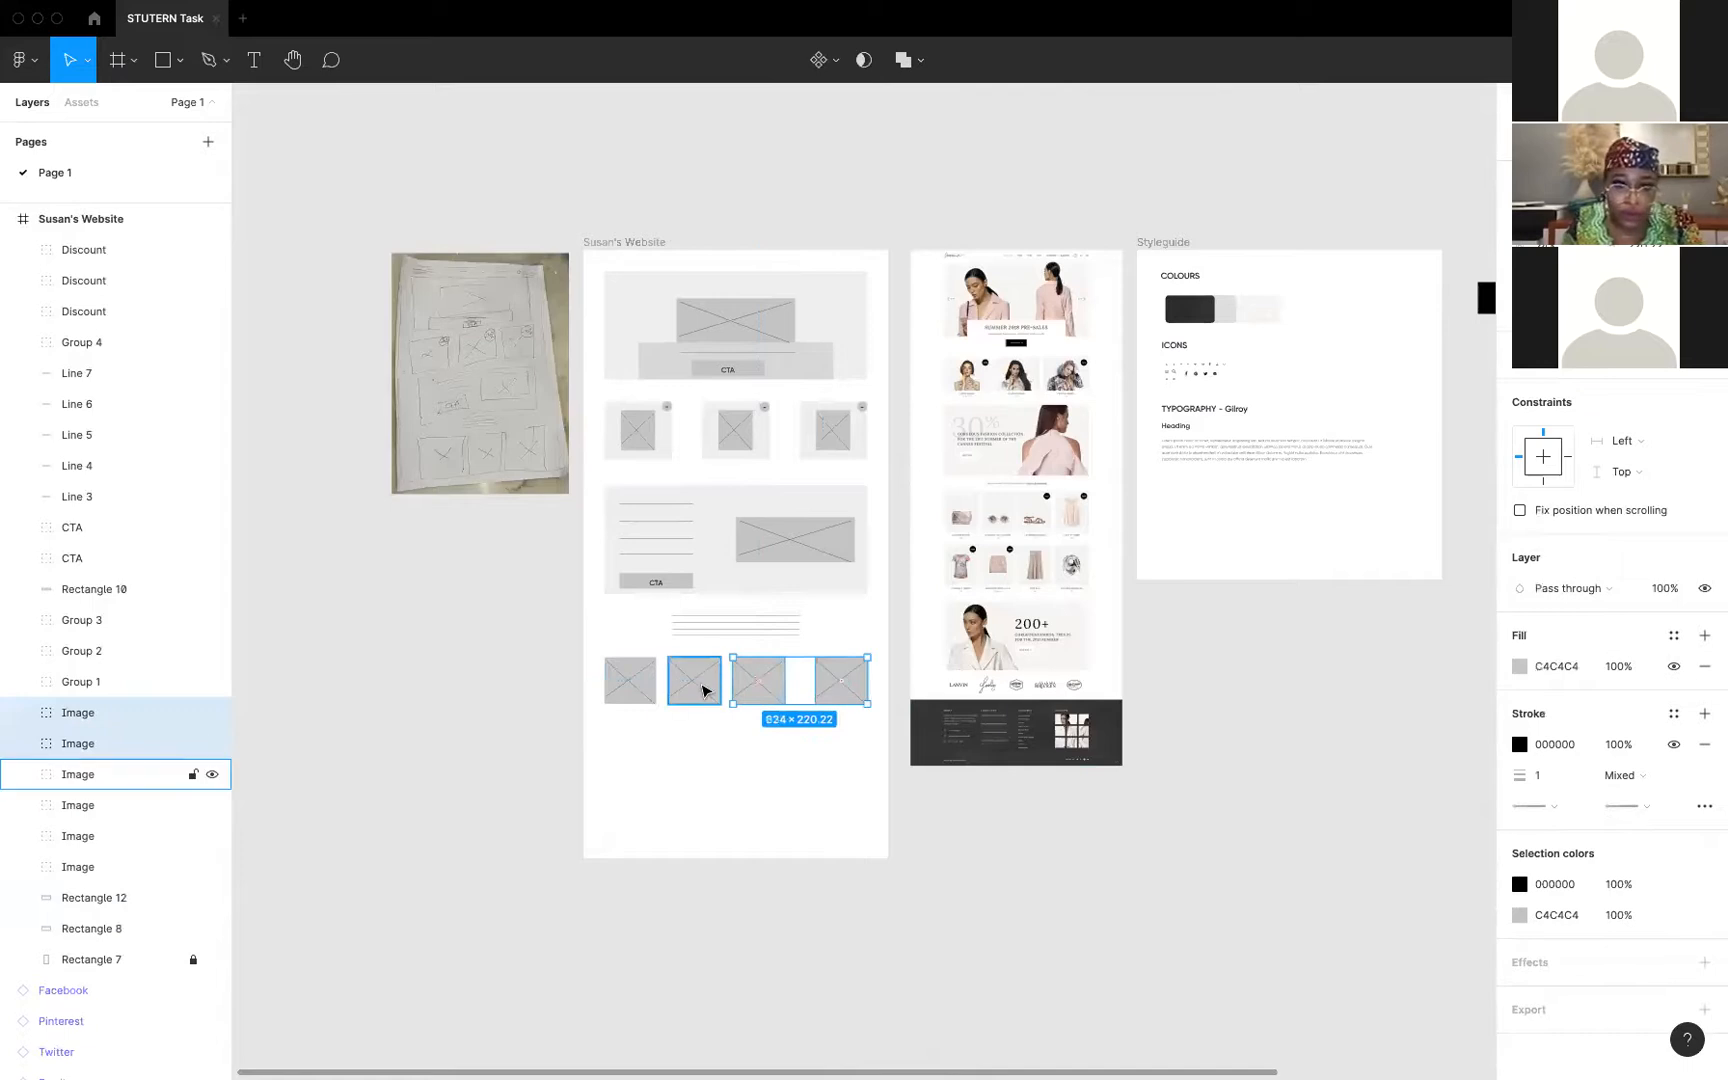
left_click(628, 680, "shift")
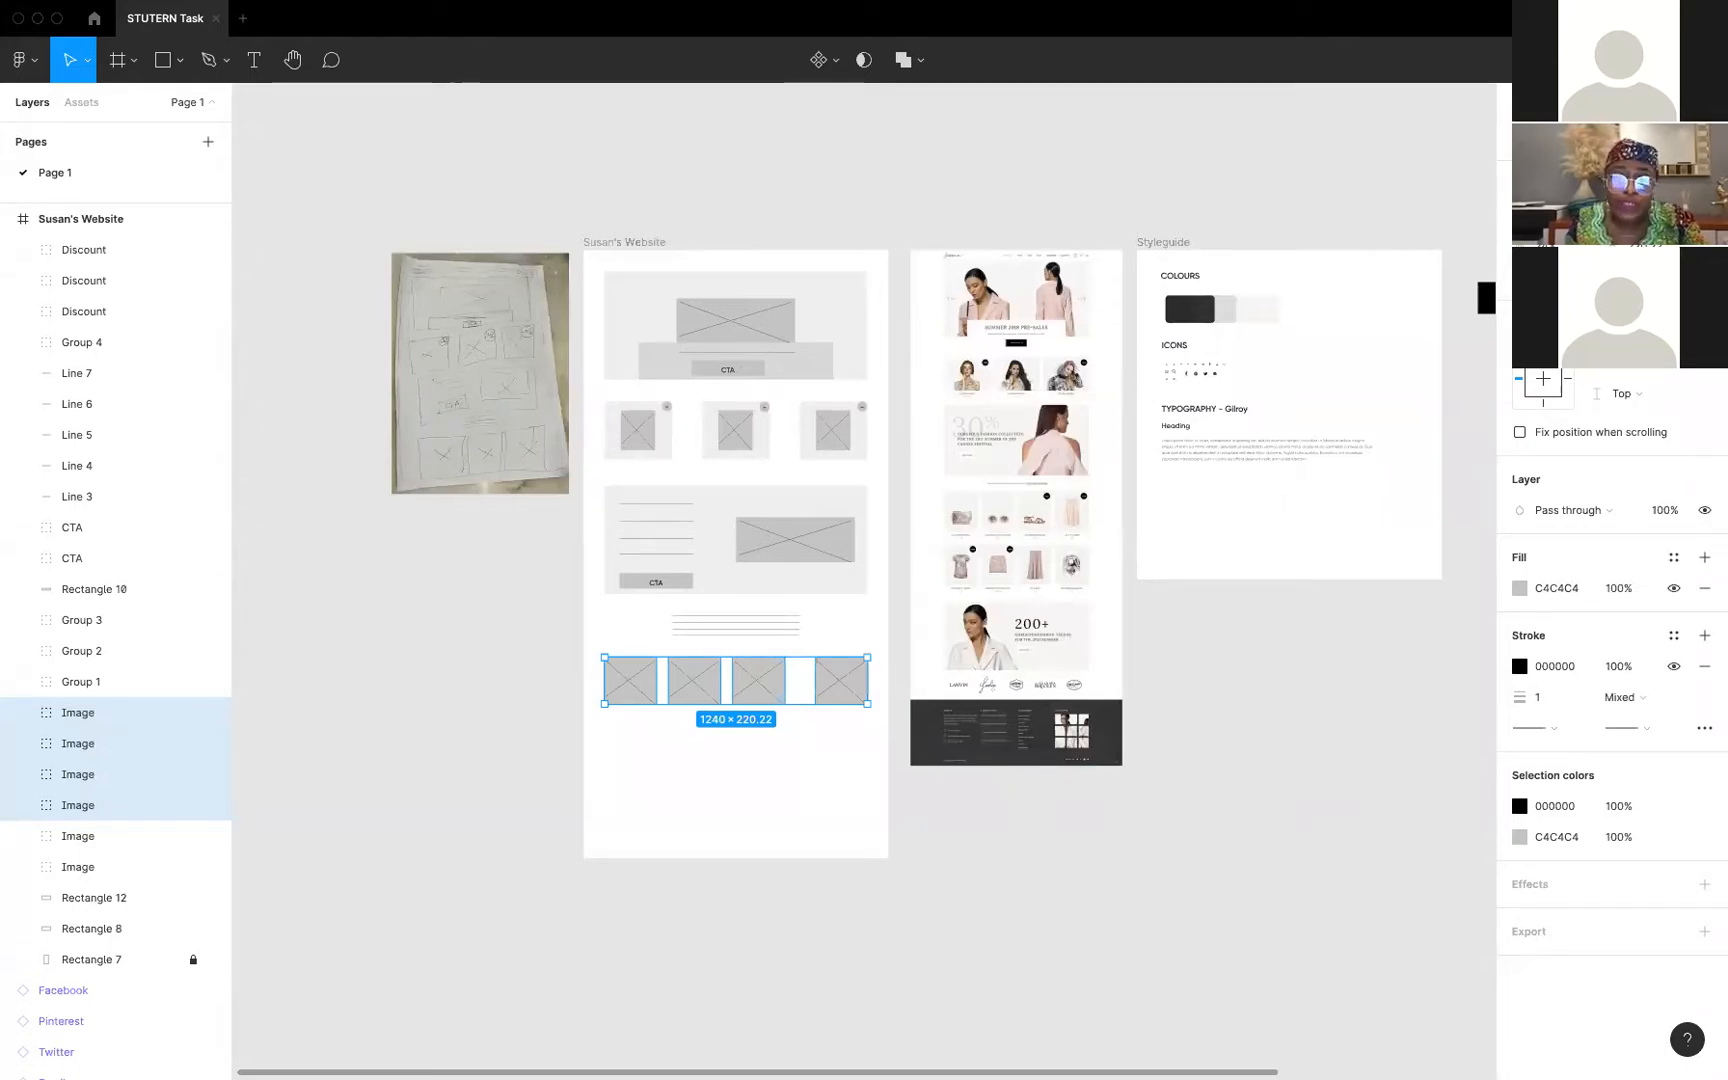
left_click(1707, 141)
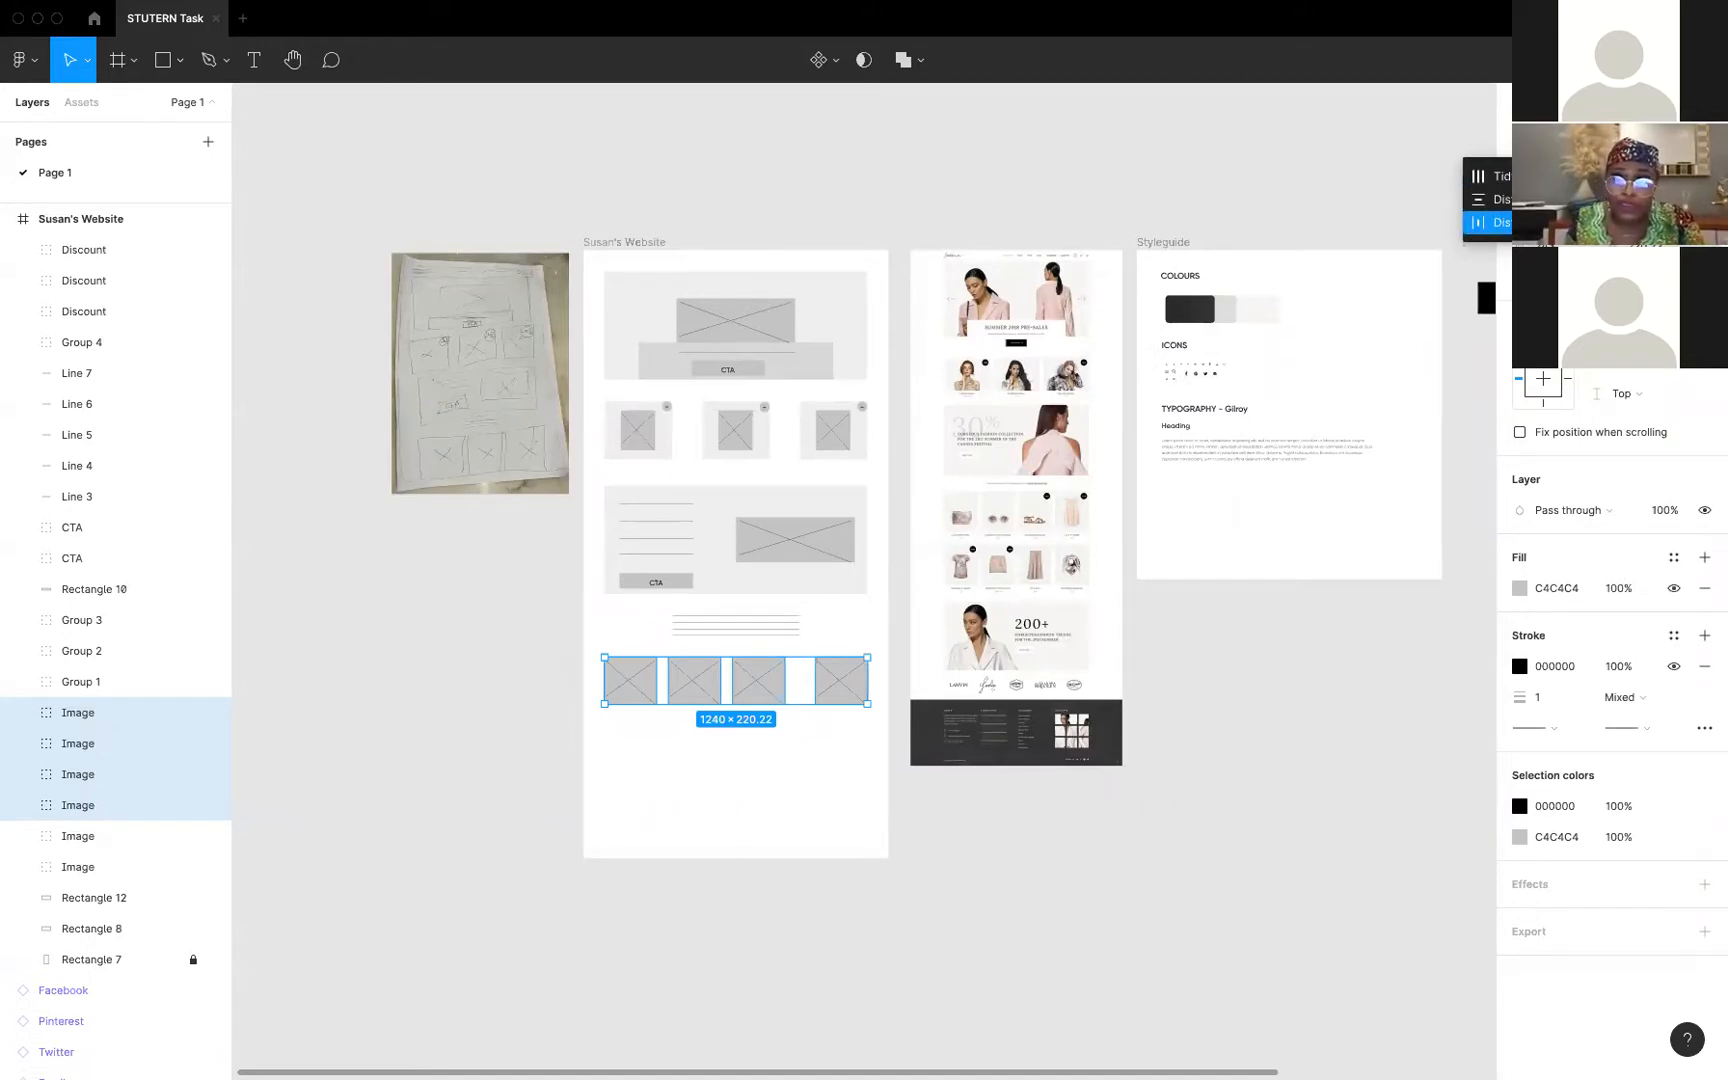
left_click(1498, 199)
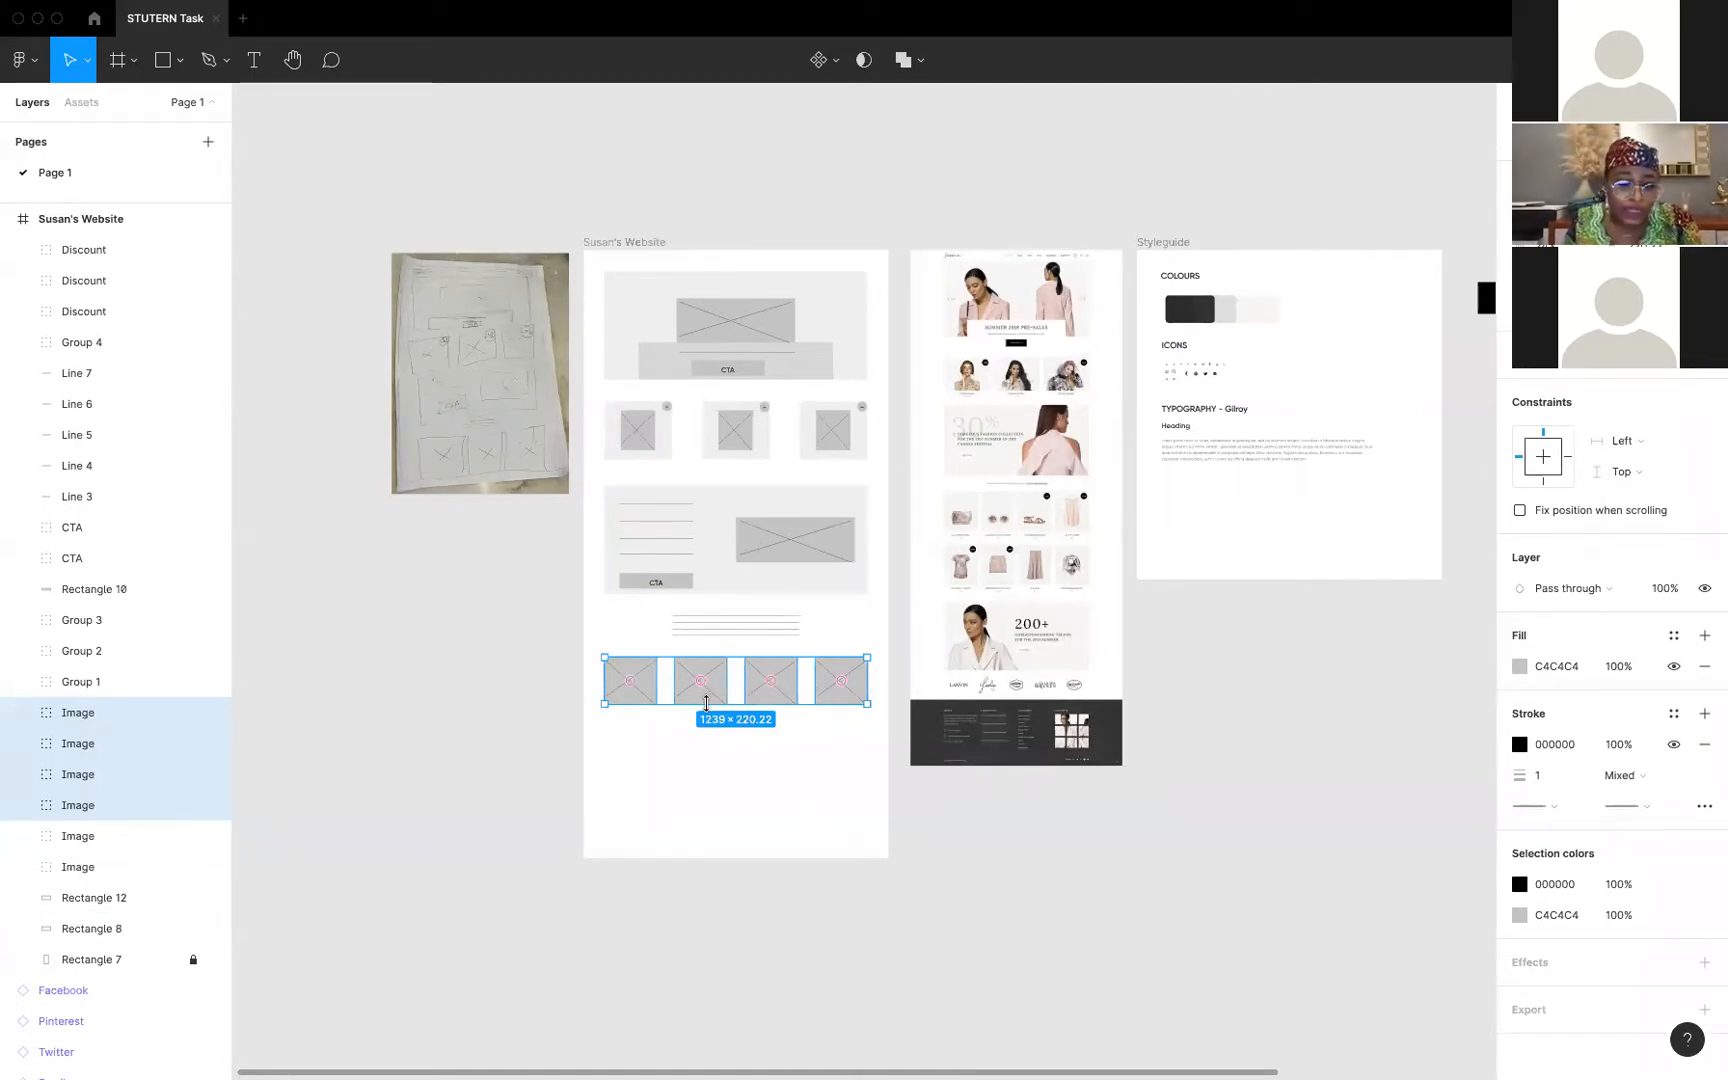
key("super+d")
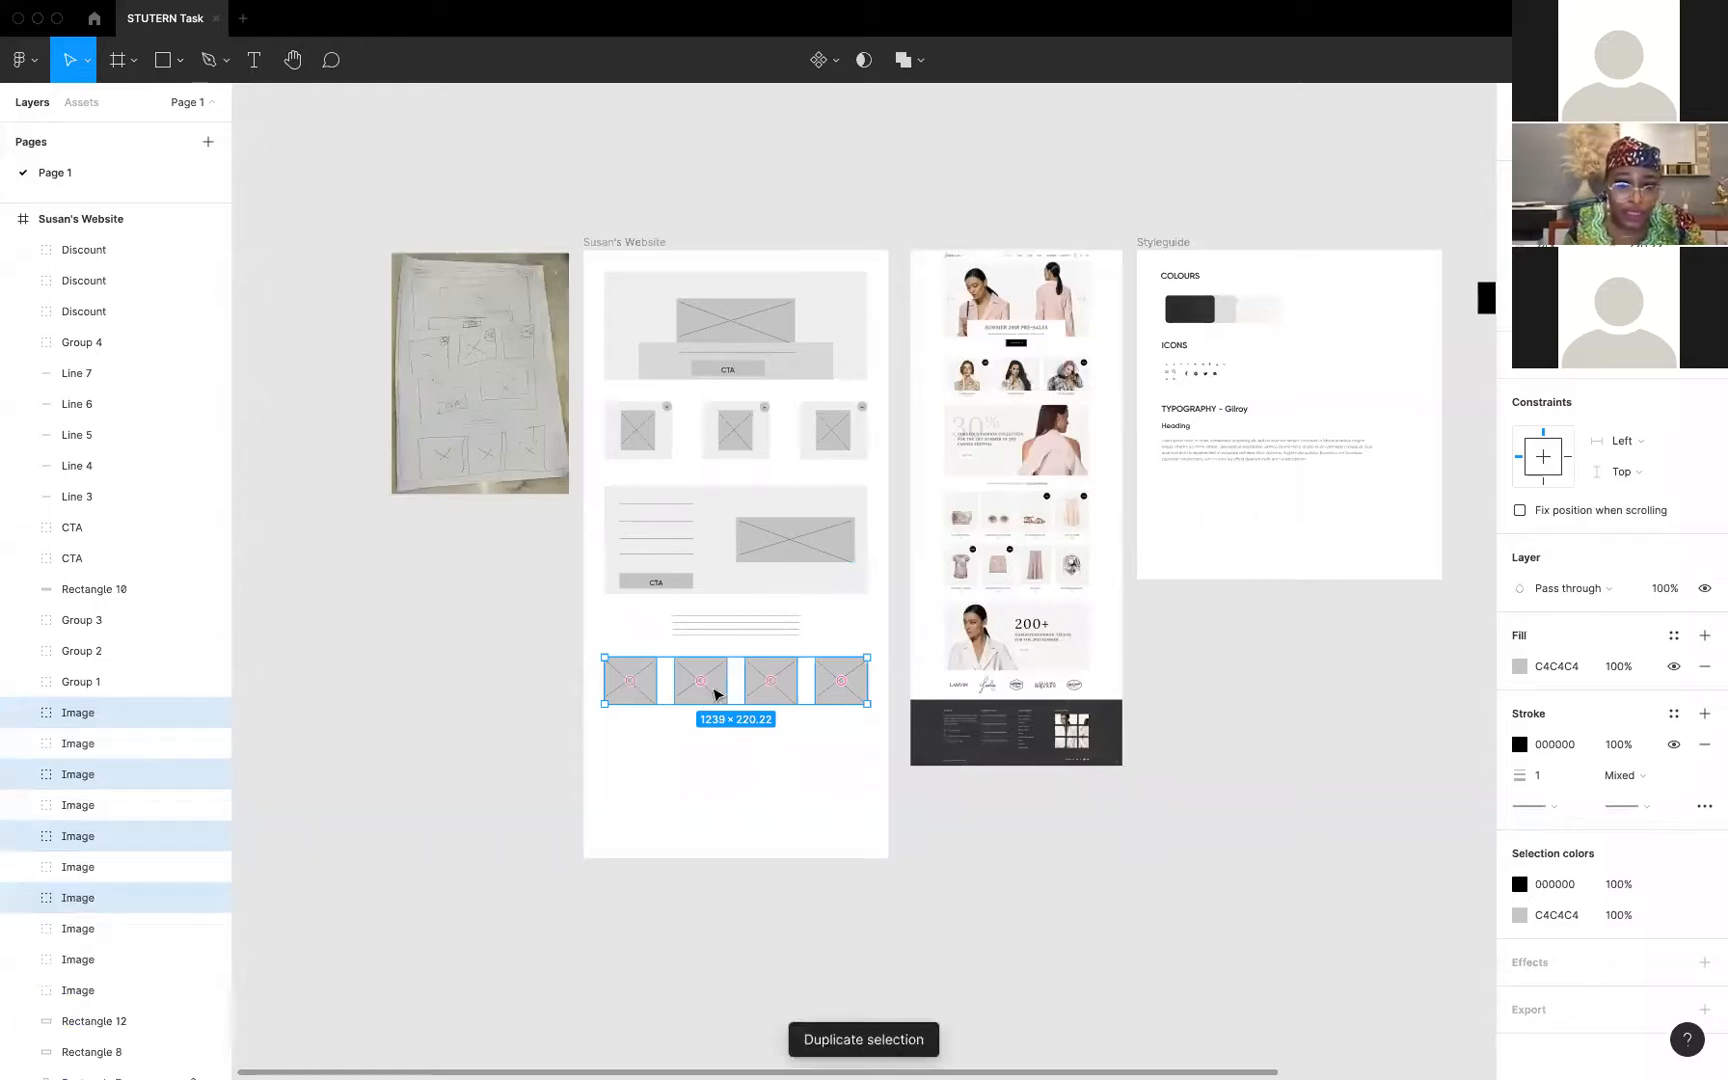
left_click_drag(716, 694, 716, 745)
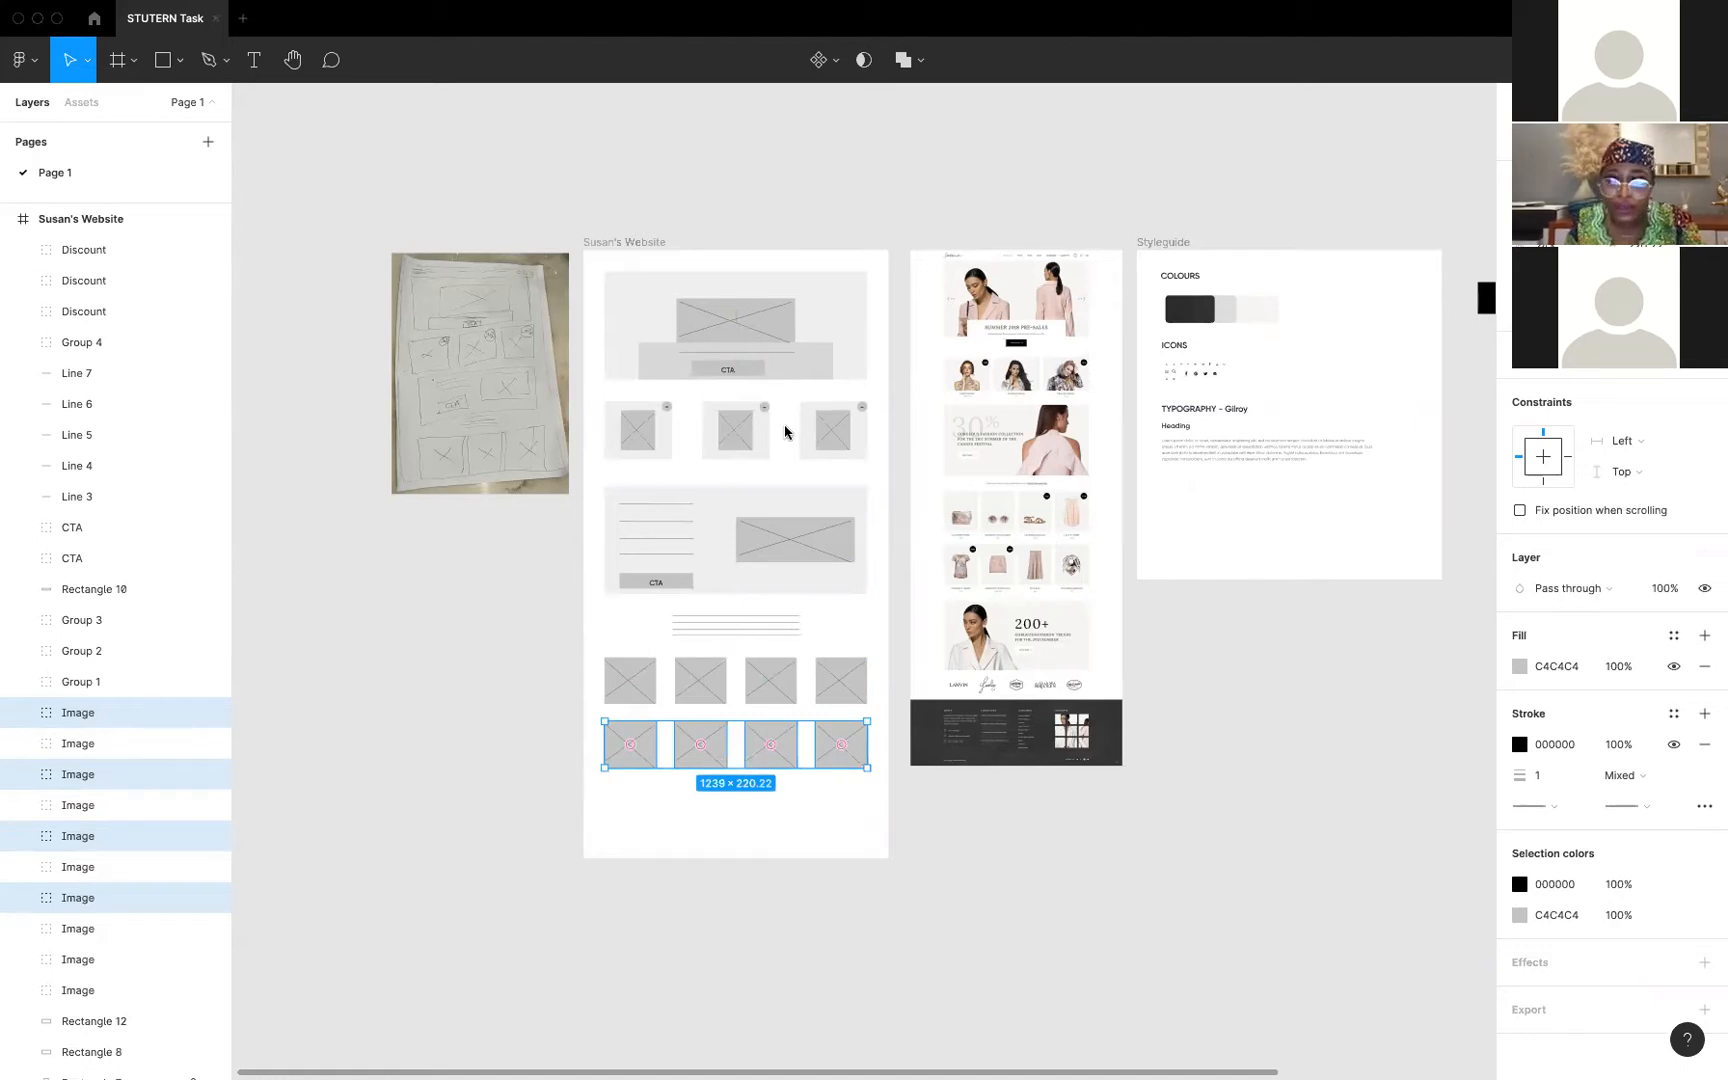
Try to place a duplicate of the middle discount badge on the second placeholder of the upper grid row
left_click(762, 412)
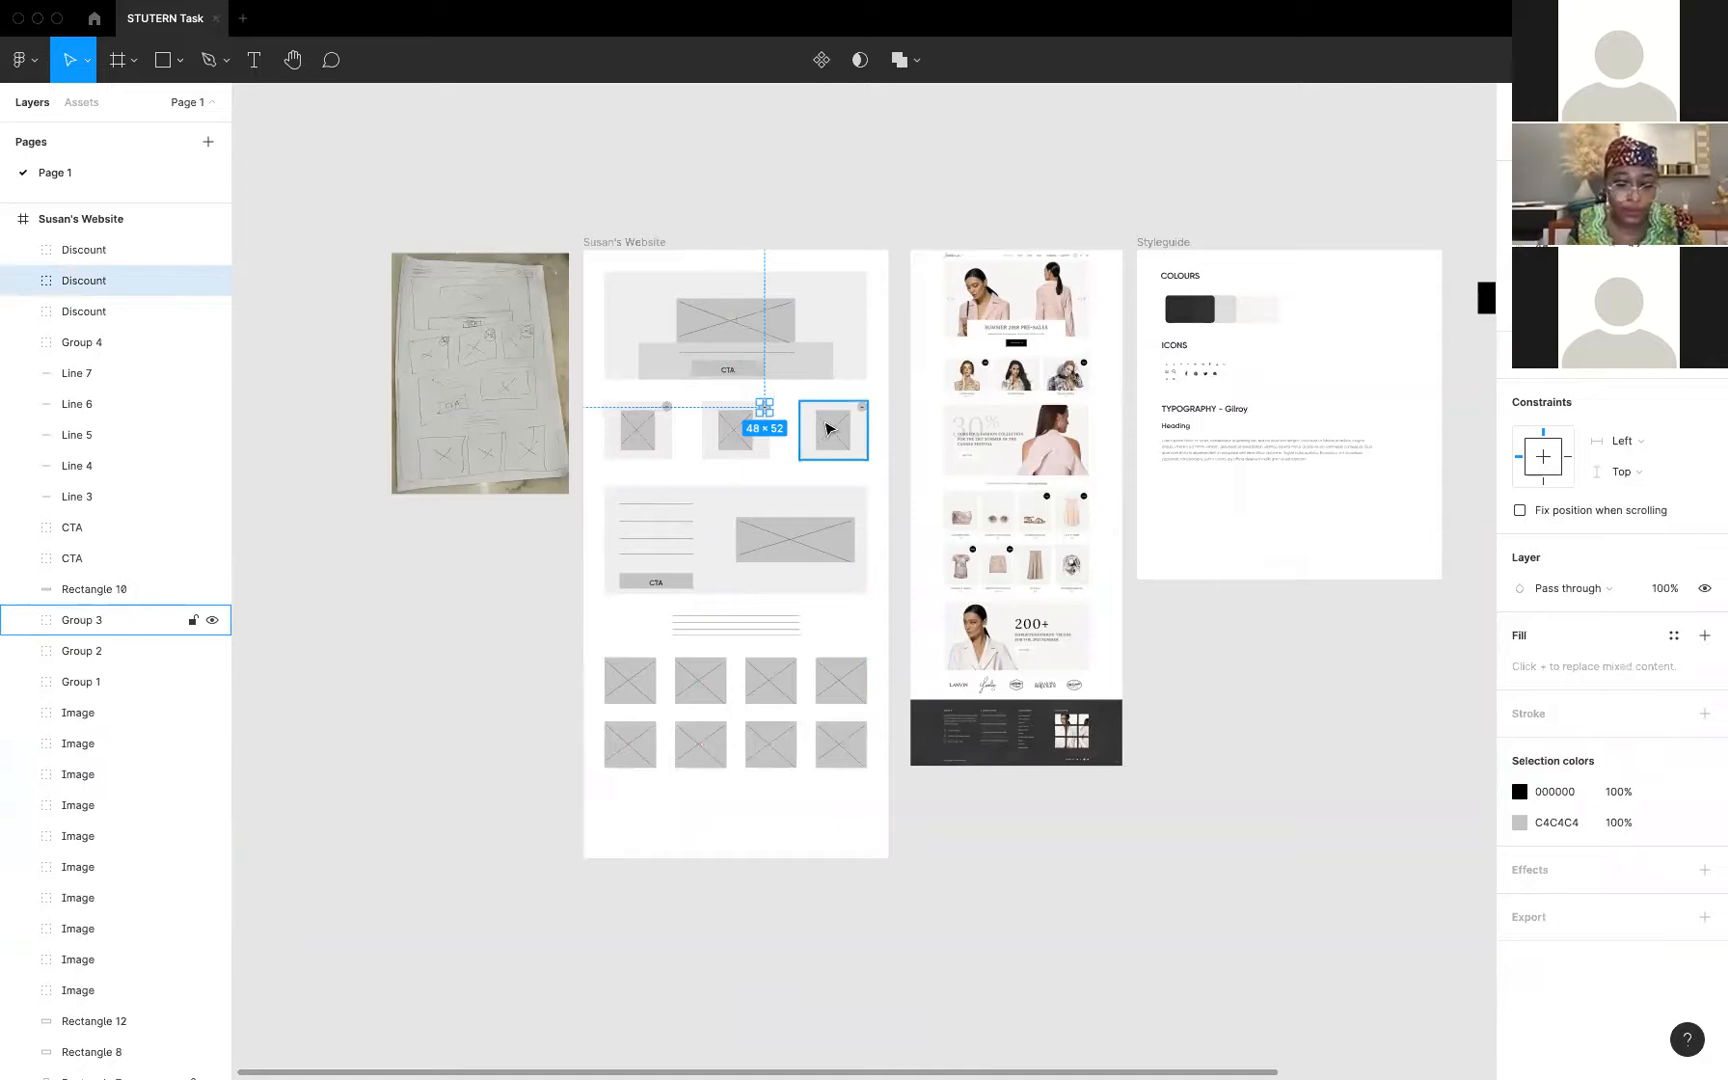
key("super+d")
left_click_drag(768, 412, 727, 641)
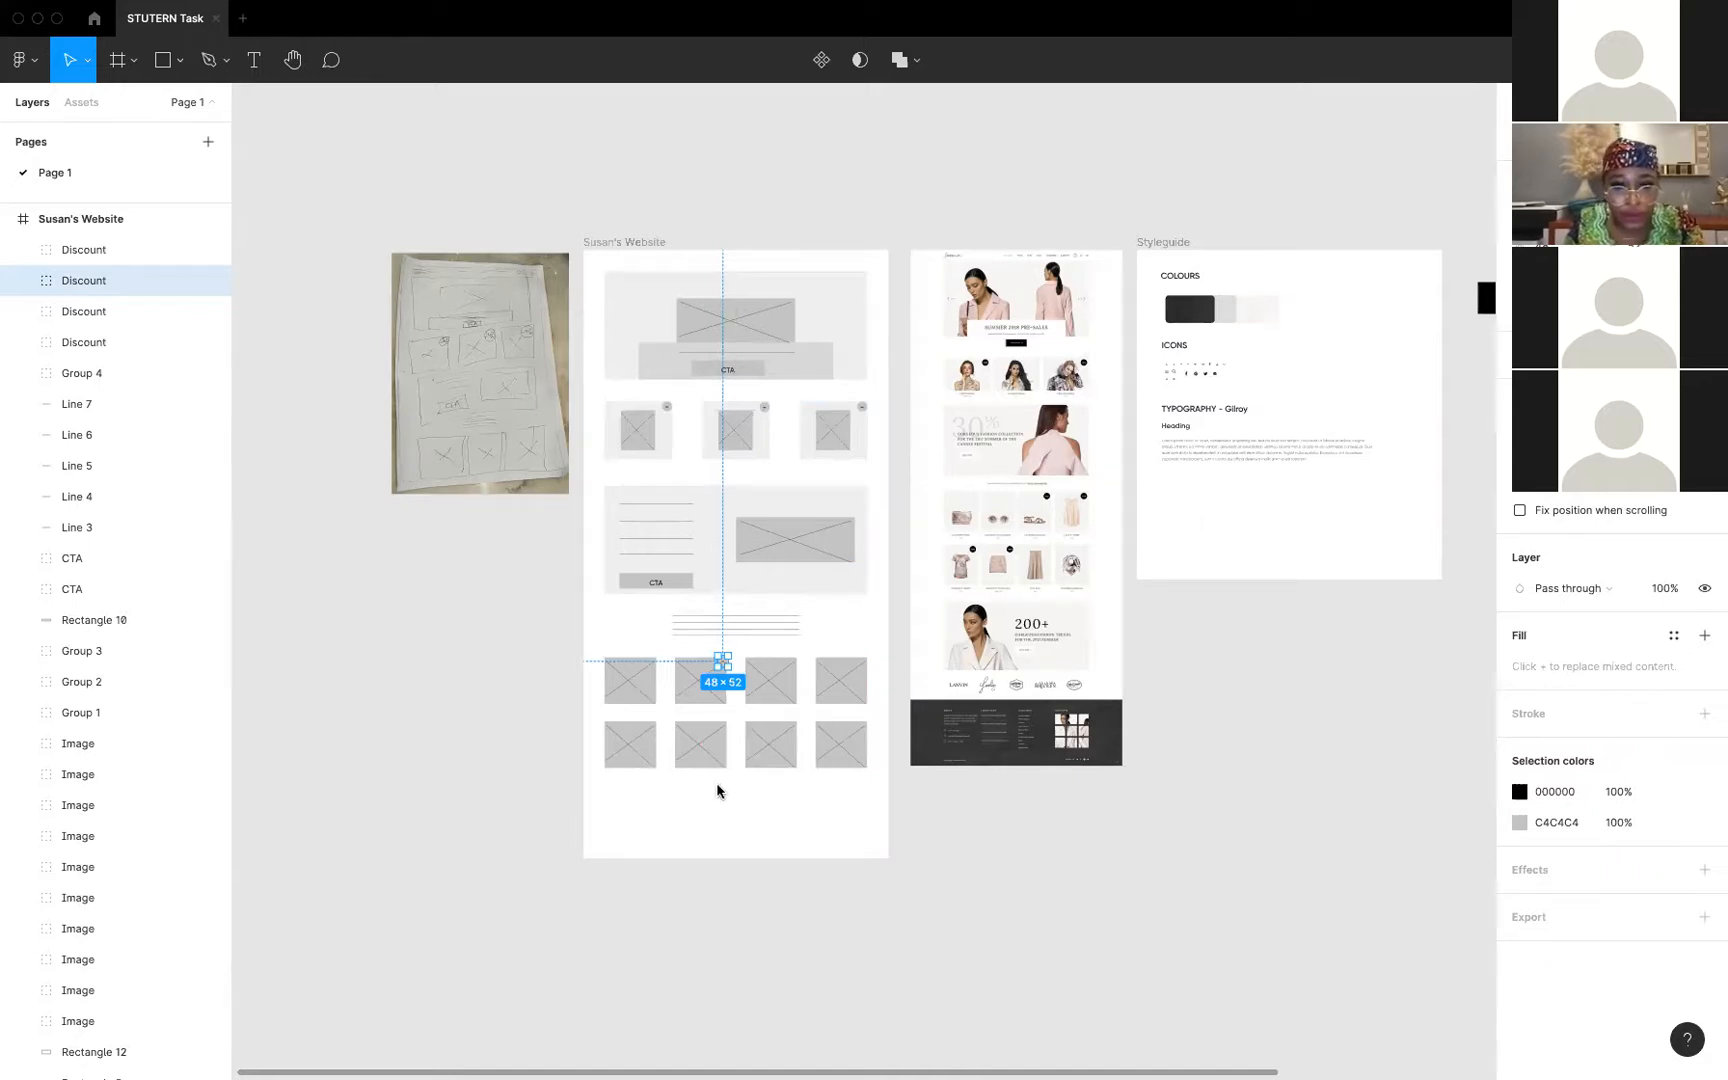
key("ctrl+z")
key("ctrl+z")
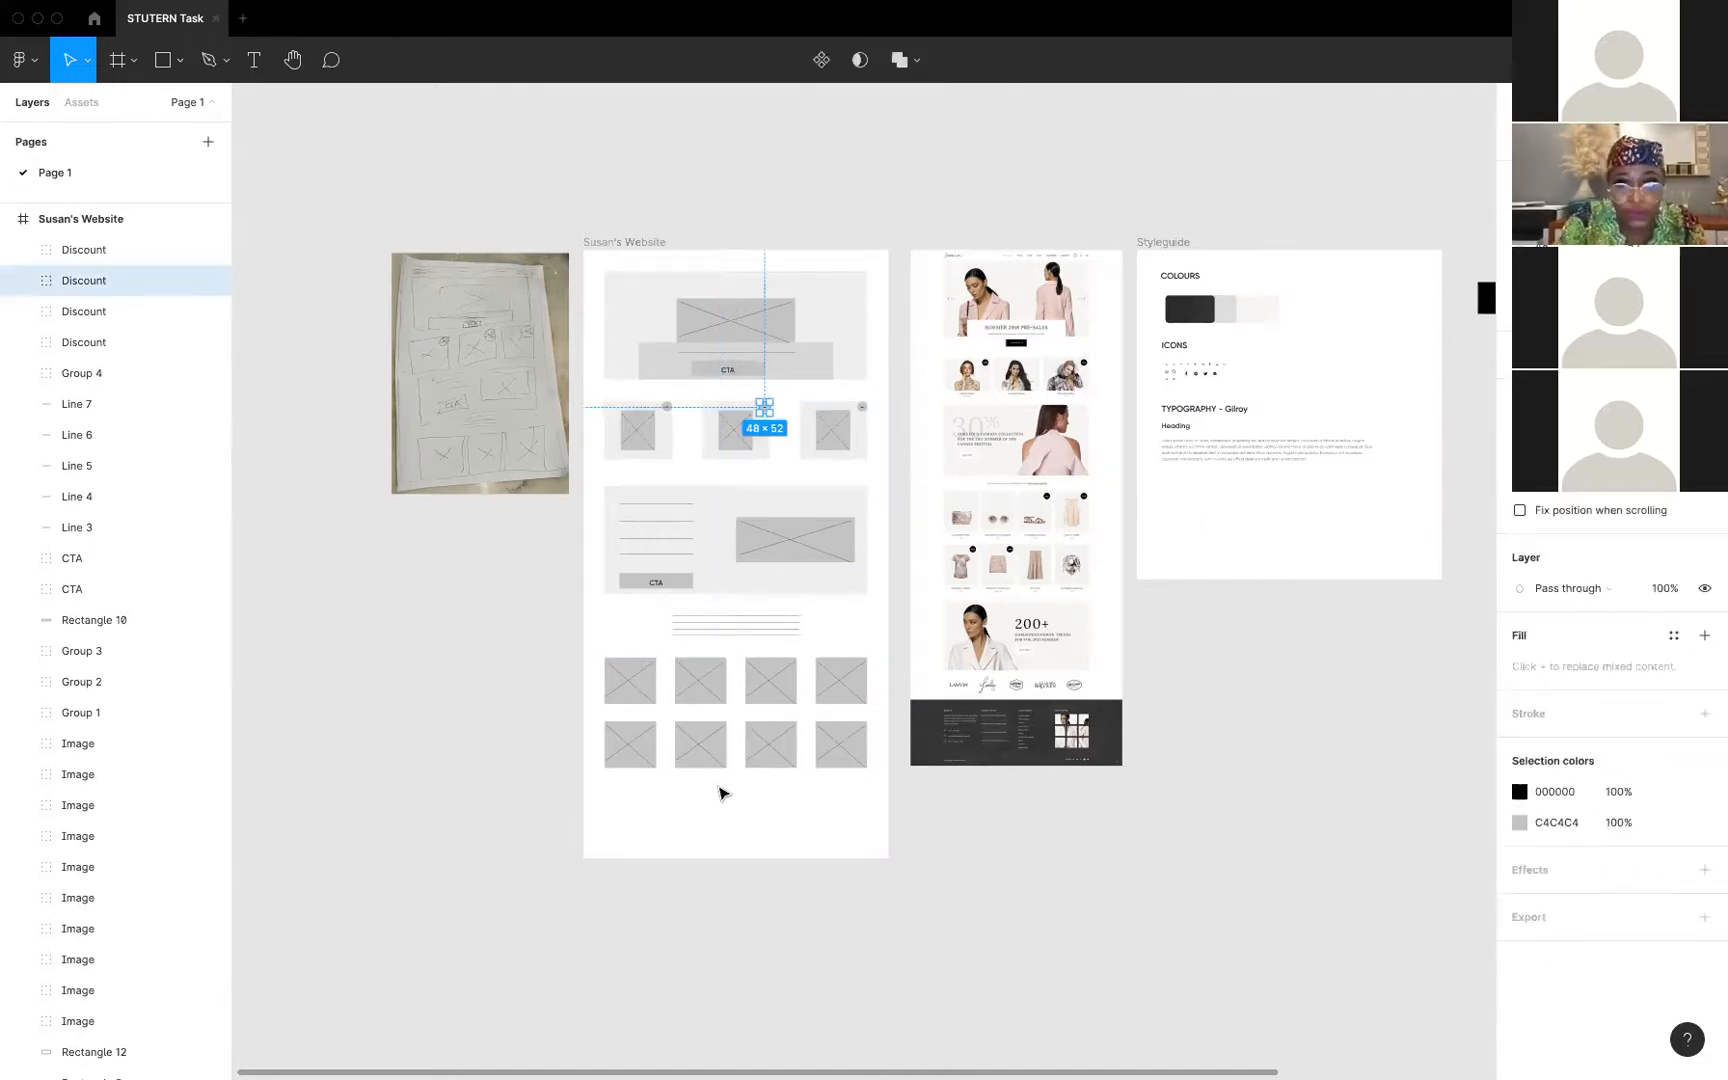
key("ctrl+z")
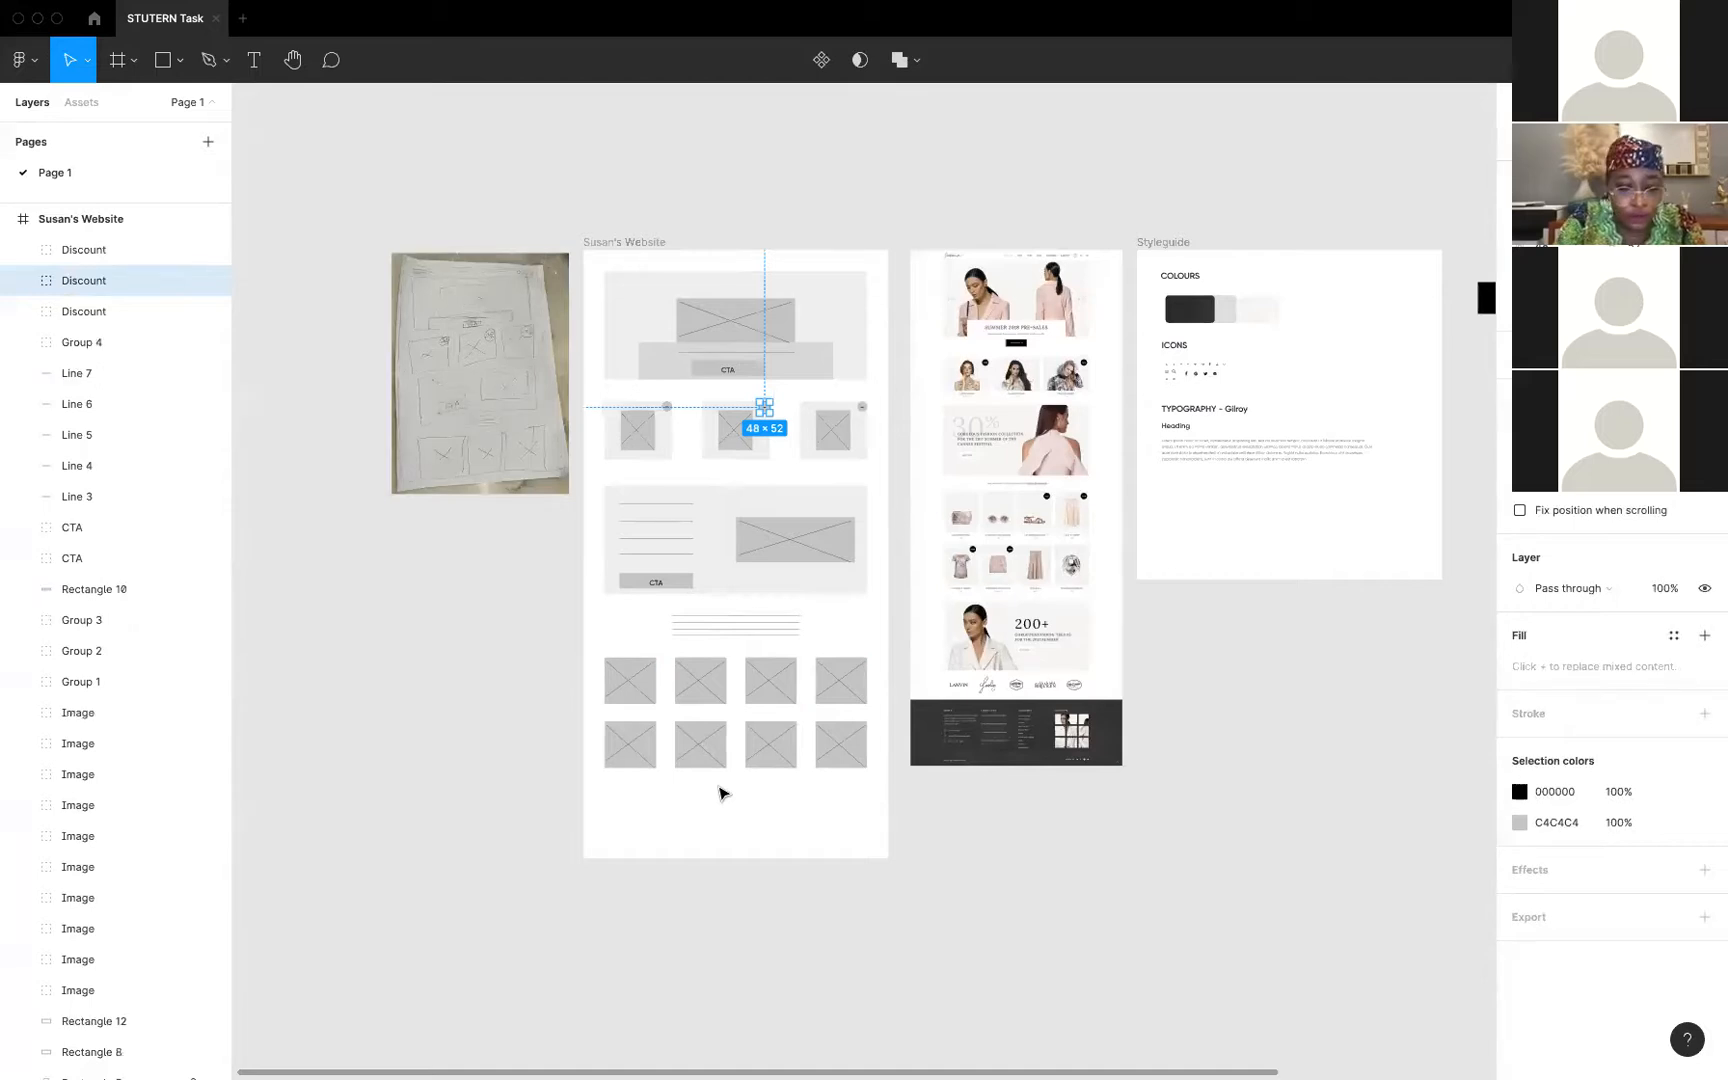
Undo the second grid row, the horizontal distribution and the placed duplicates, back to the single placeholder below the text lines
key("ctrl+z")
key("ctrl+z")
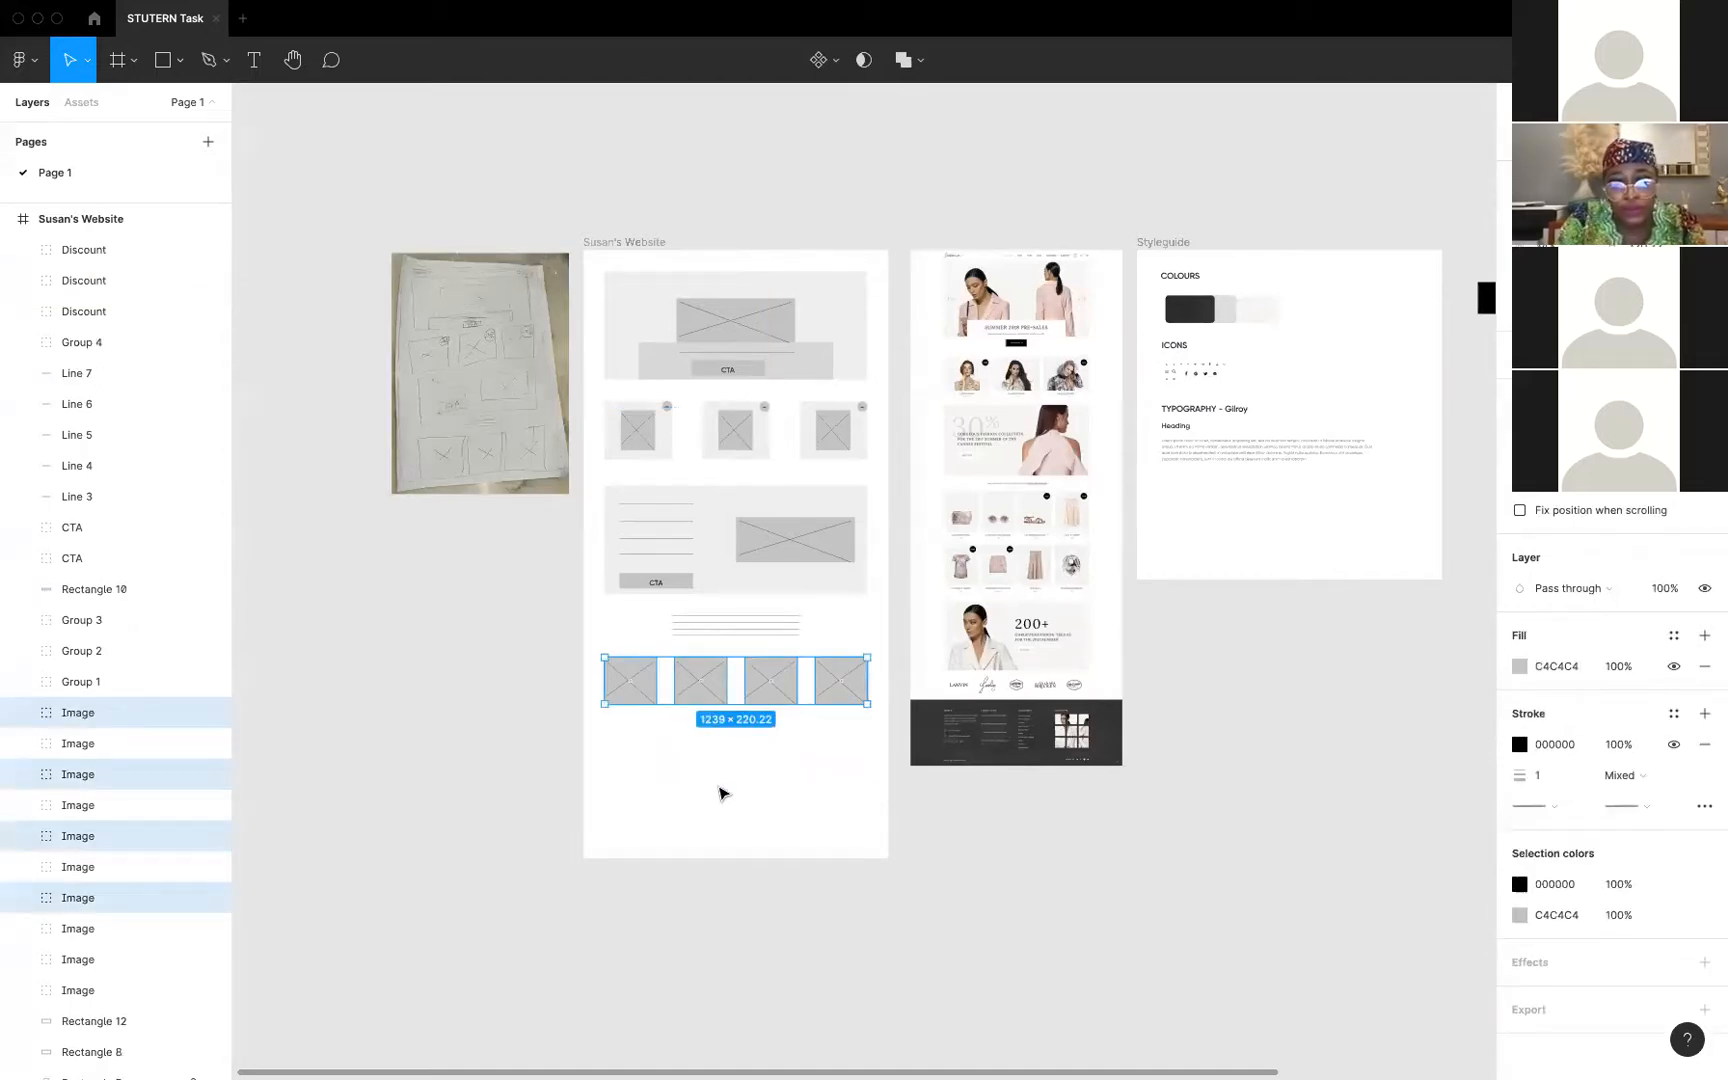
key("ctrl+z")
key("ctrl+z")
key("ctrl+z")
key("ctrl+z")
key("ctrl+z")
key("ctrl+z")
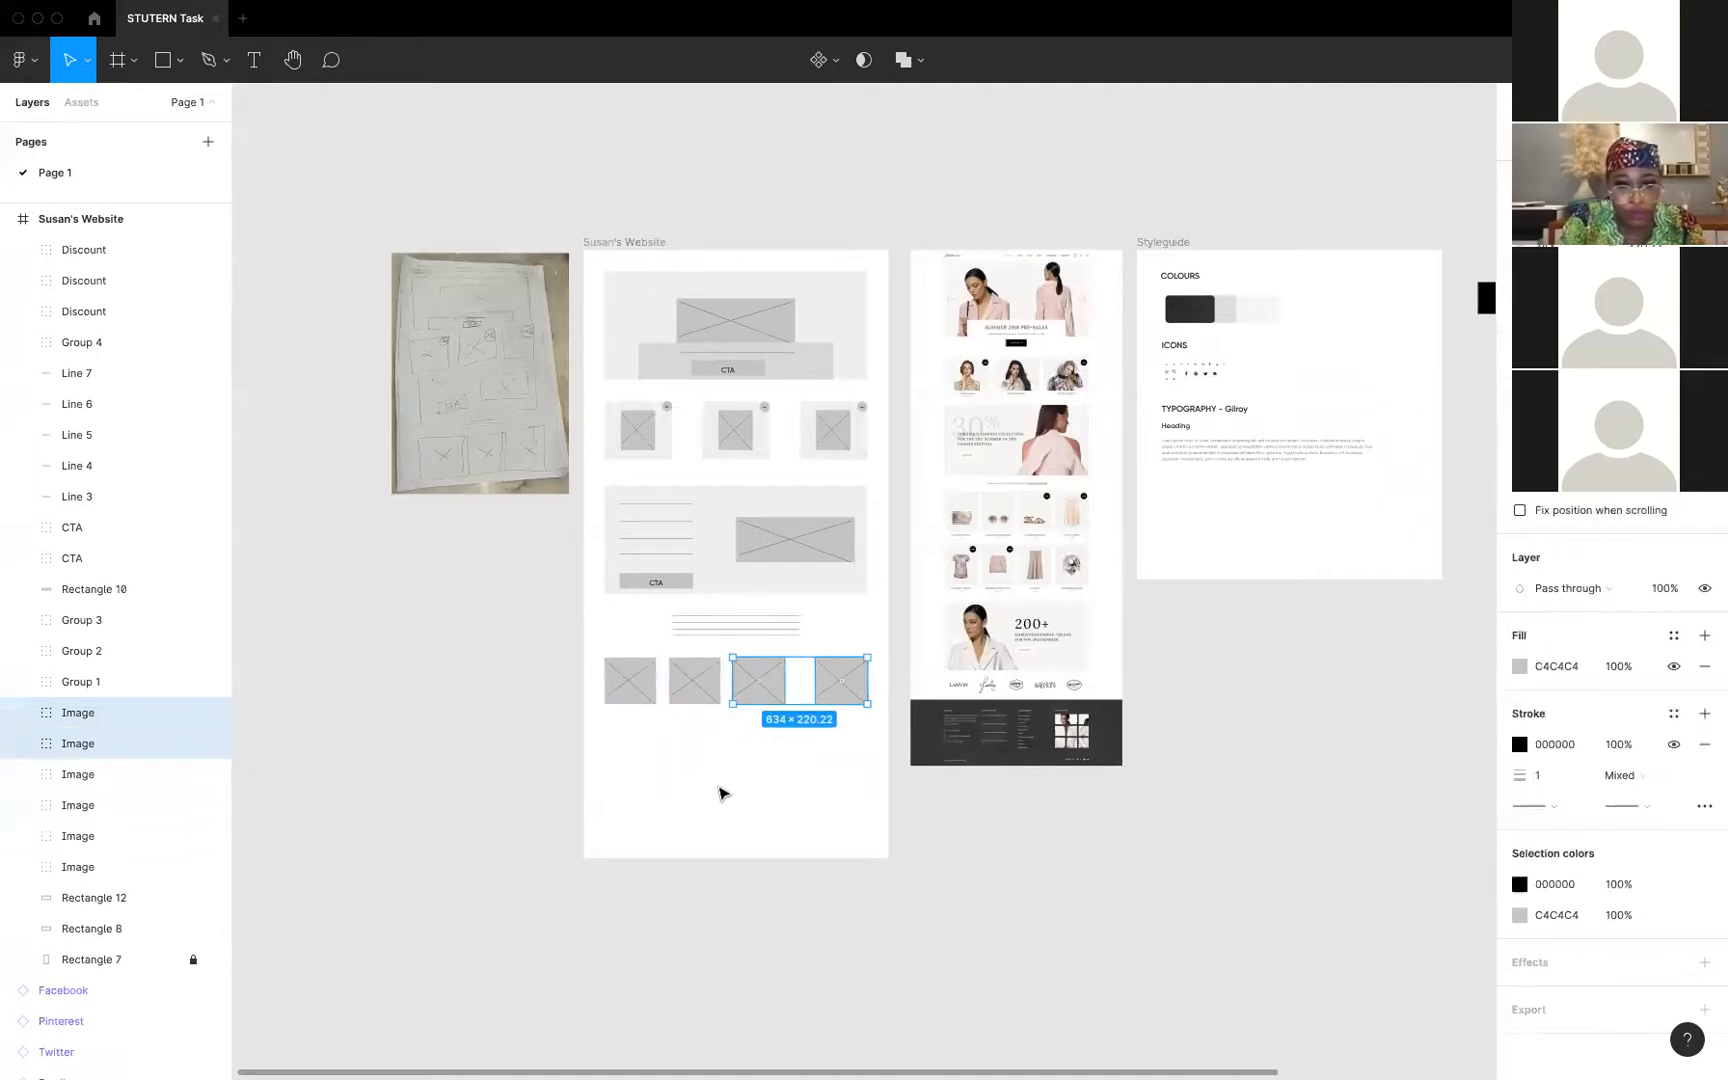
key("ctrl+z")
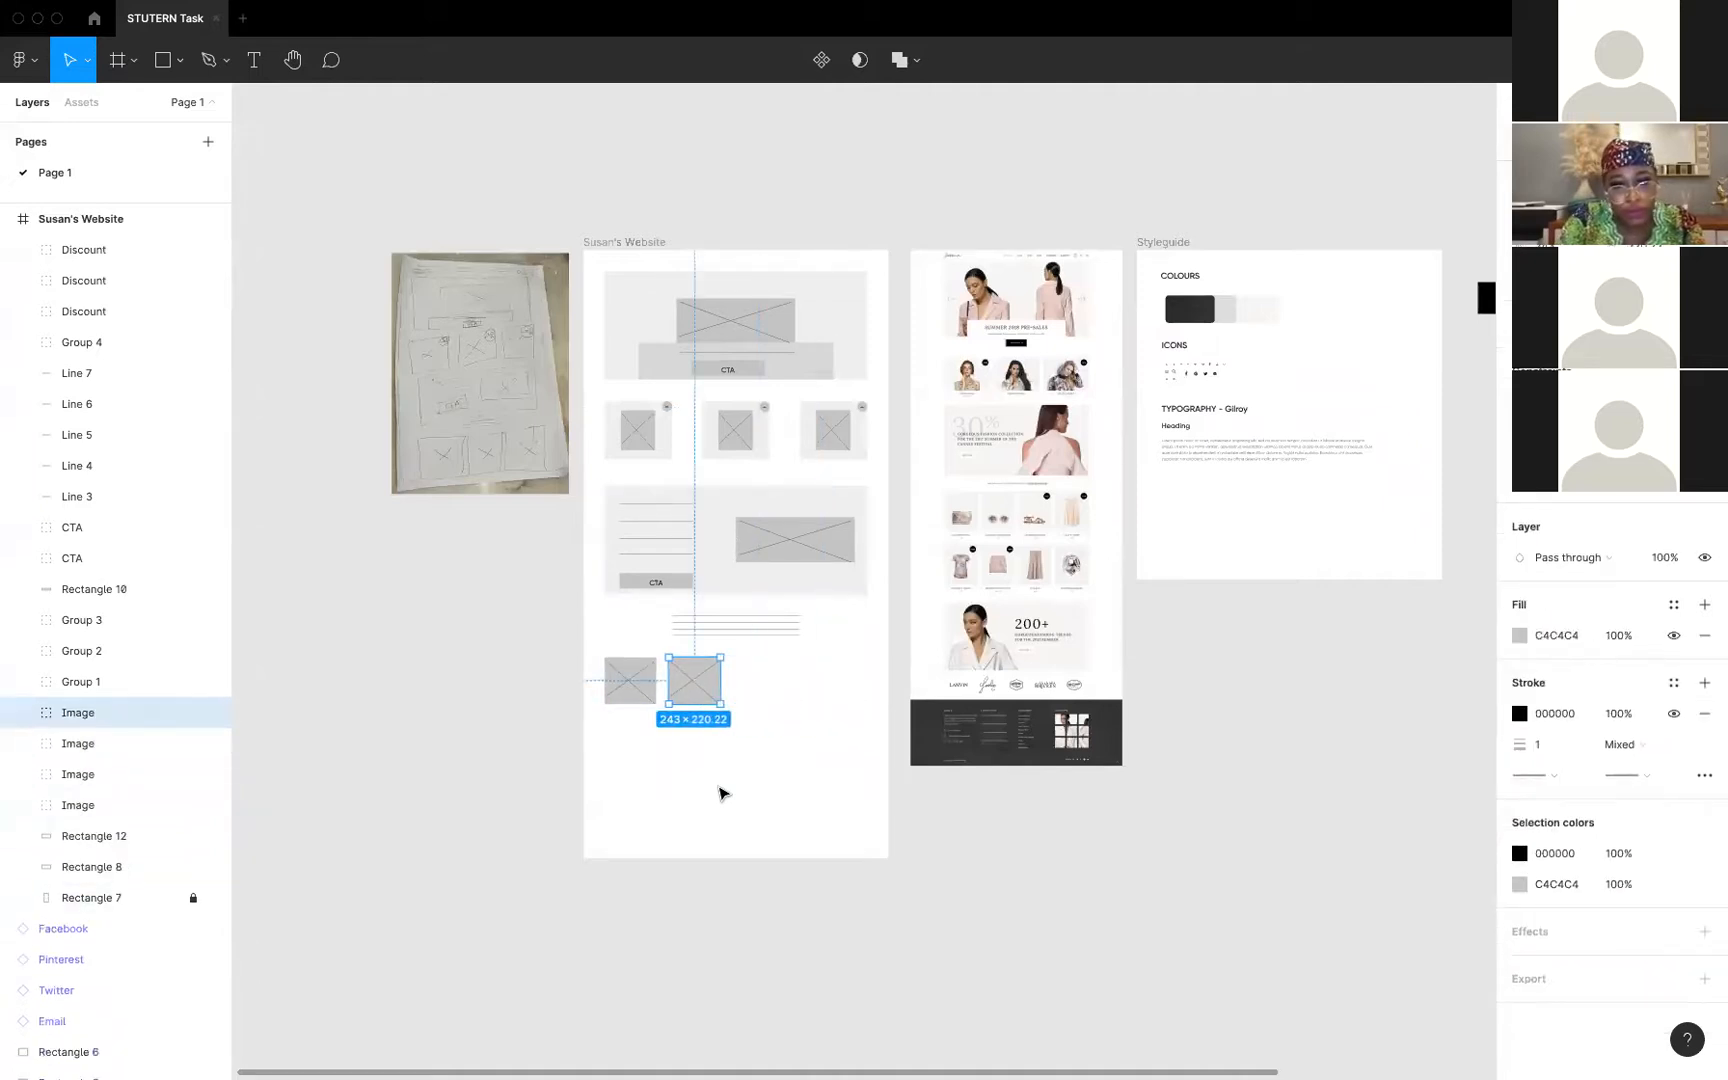
key("ctrl+z")
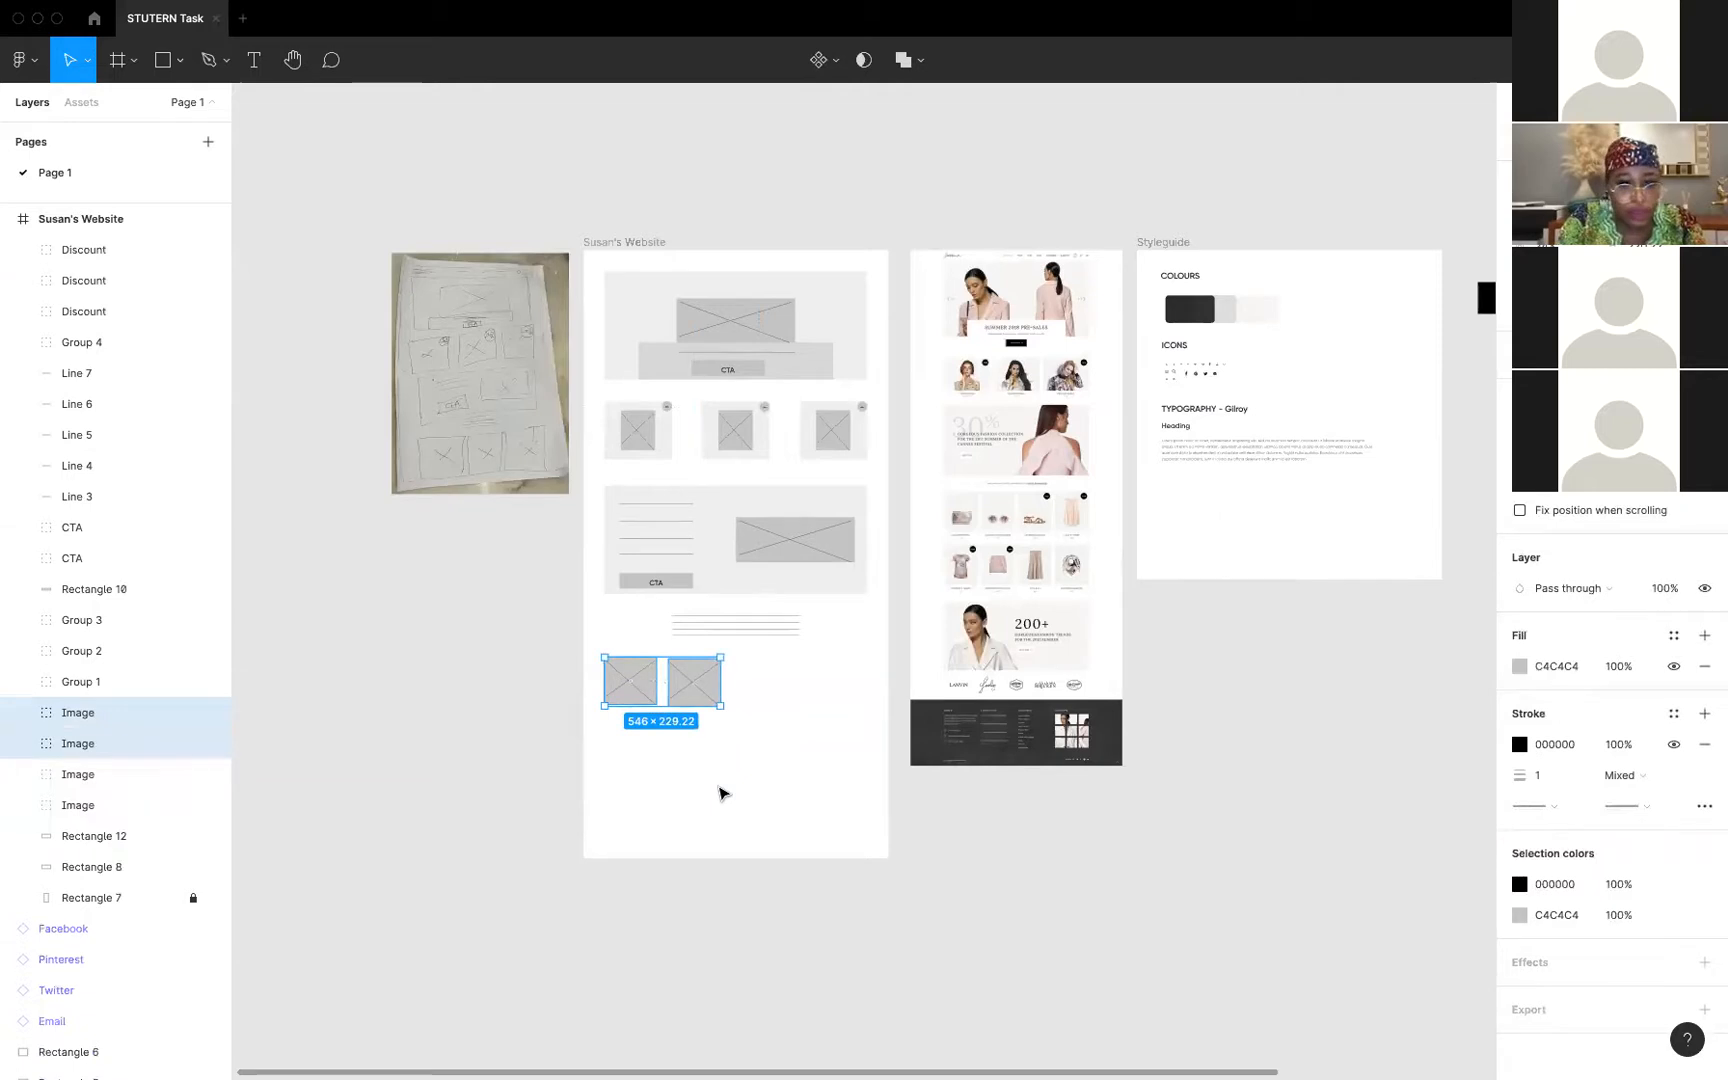
key("ctrl+z")
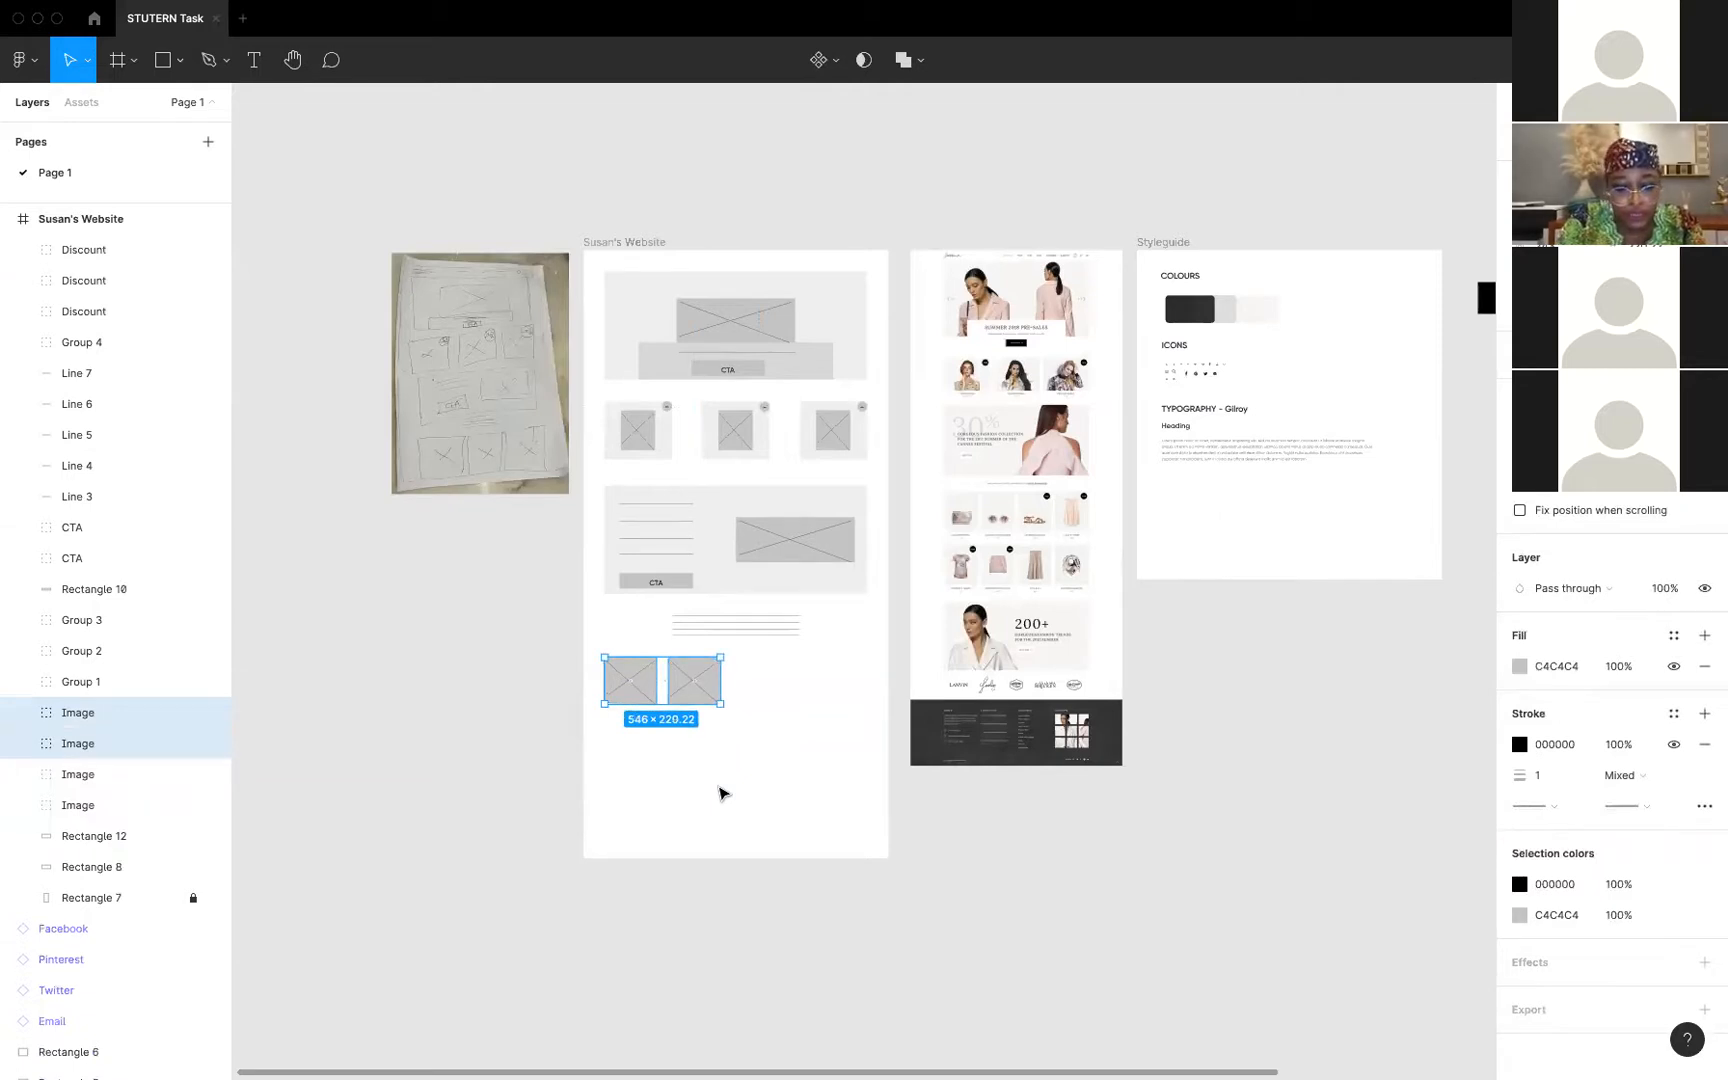
key("ctrl+z")
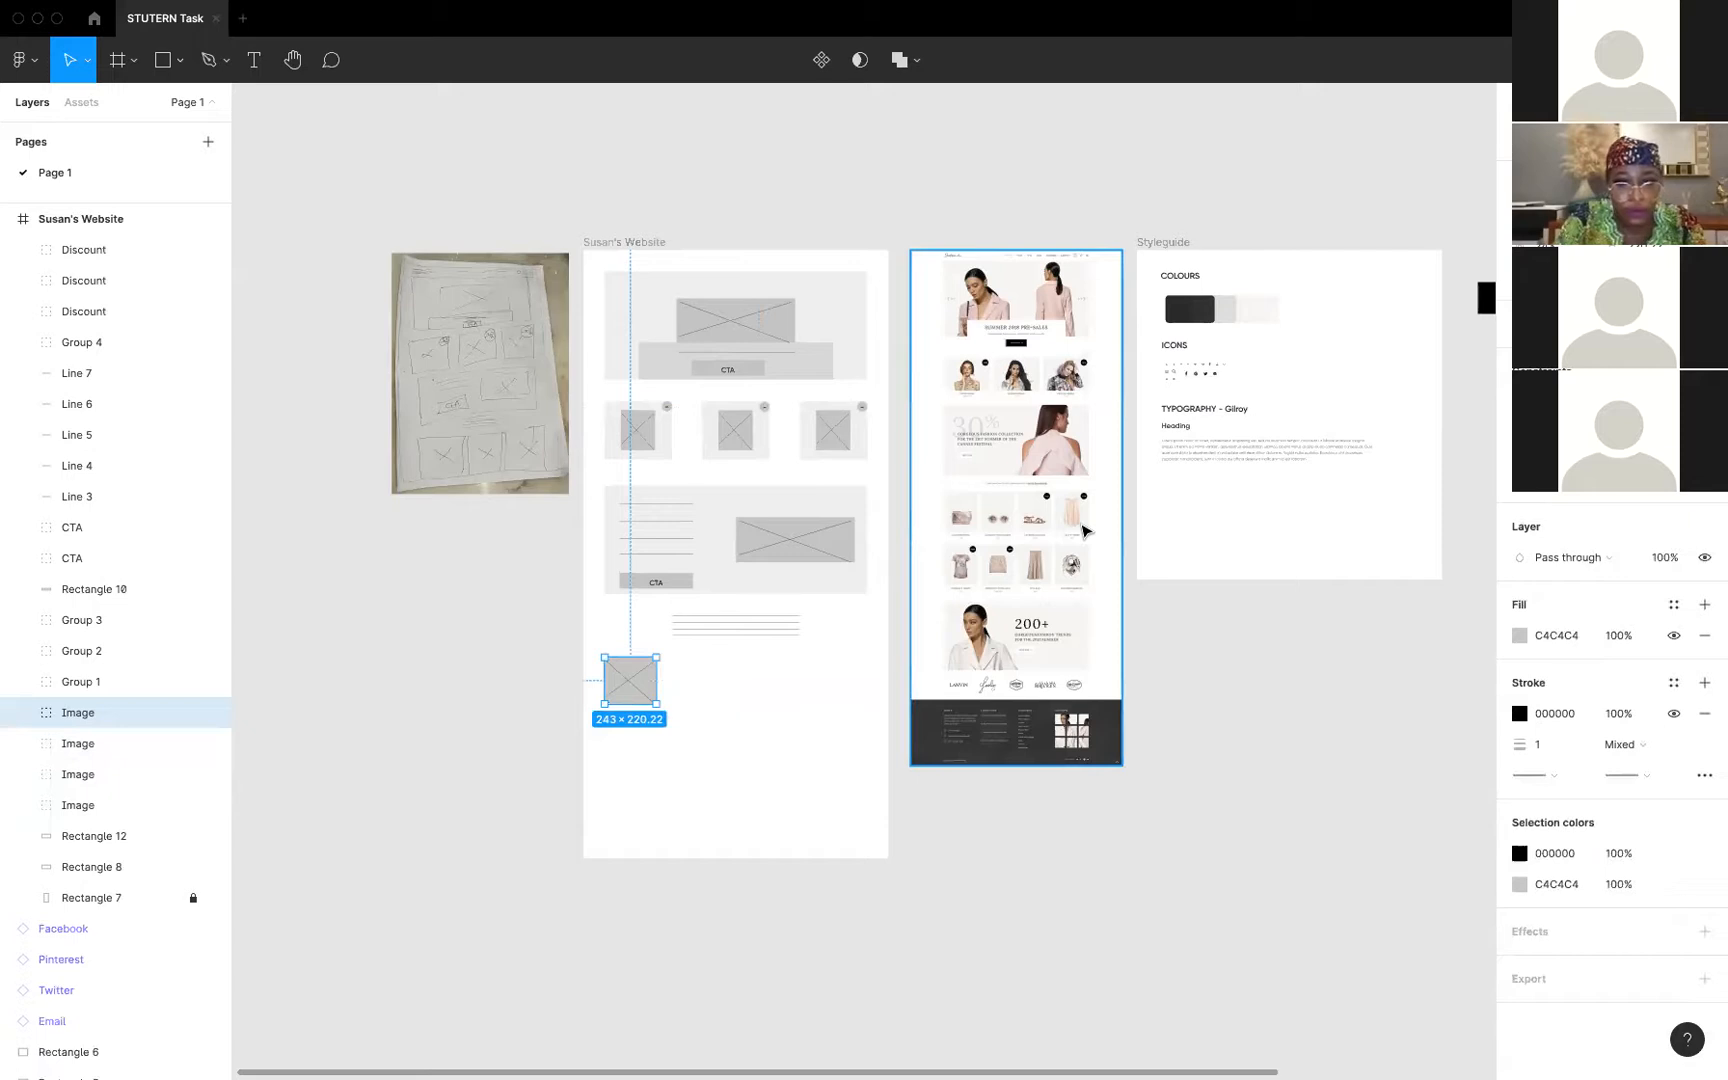
Place a top-aligned duplicate beside the placeholder and repeat it at the same spacing to form a row of three
key("super+d")
key("super+z")
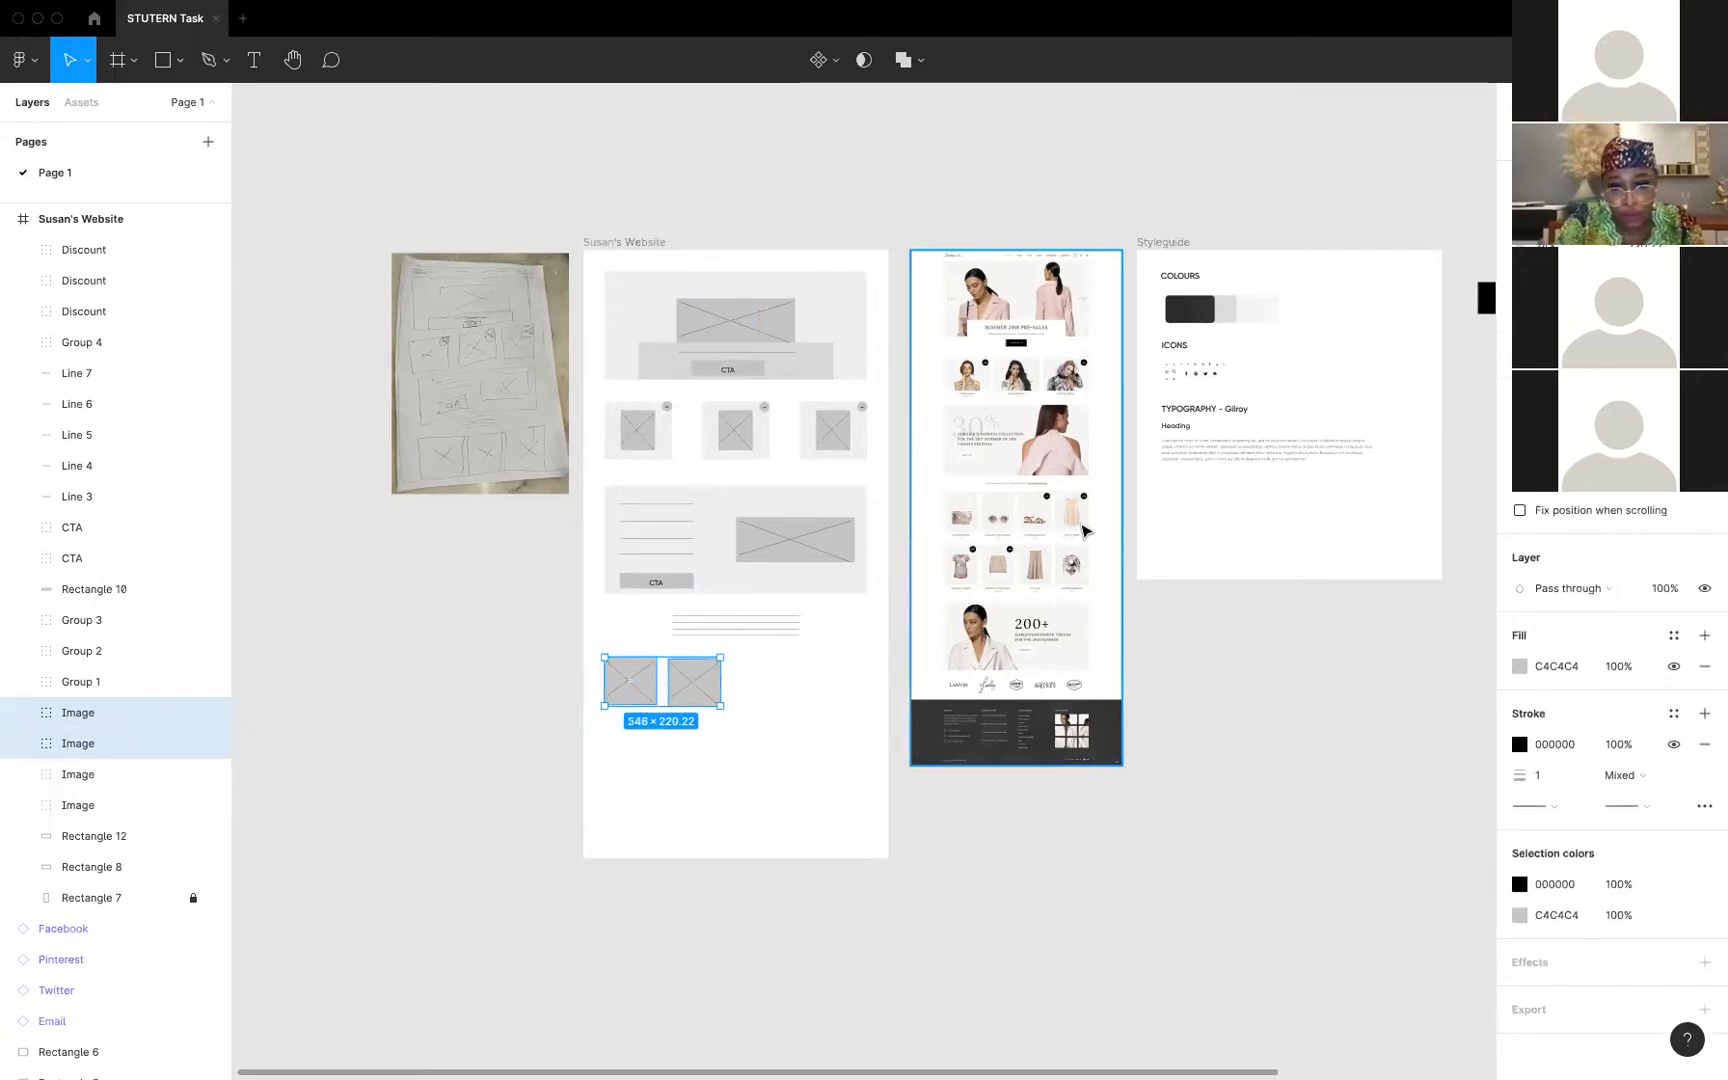
key("alt+w")
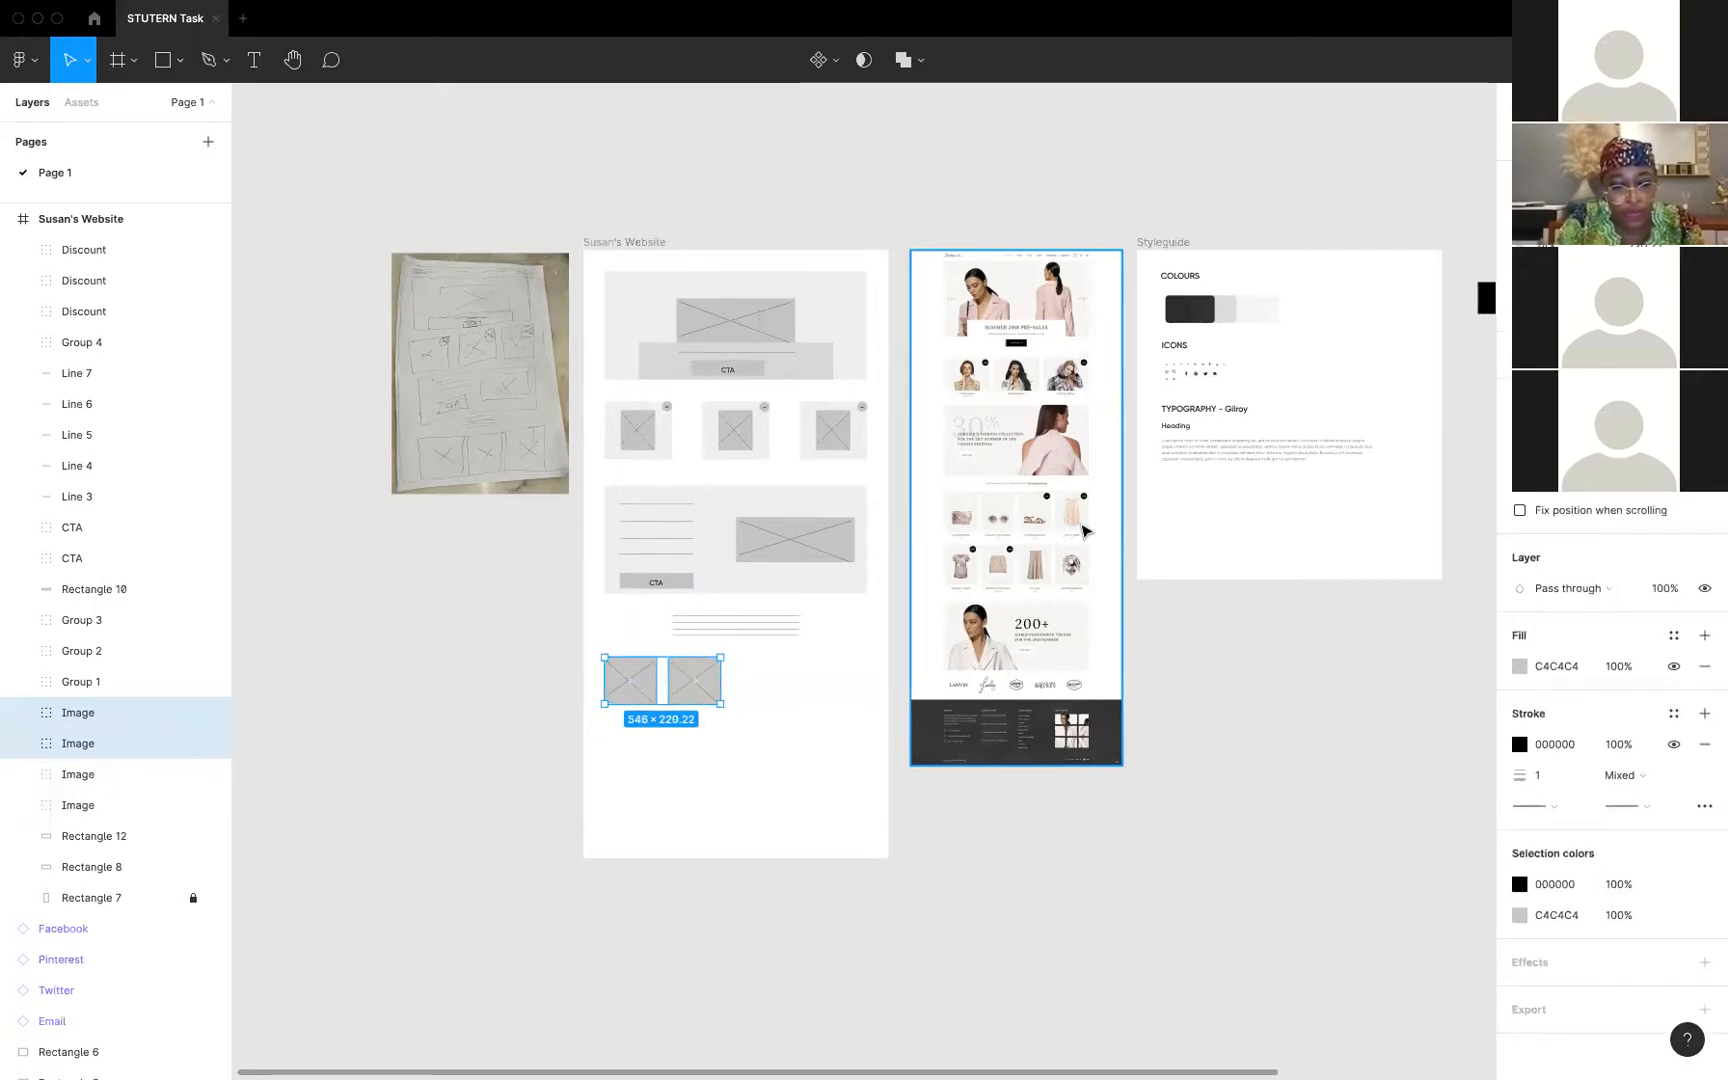
key("super+z")
key("super+d")
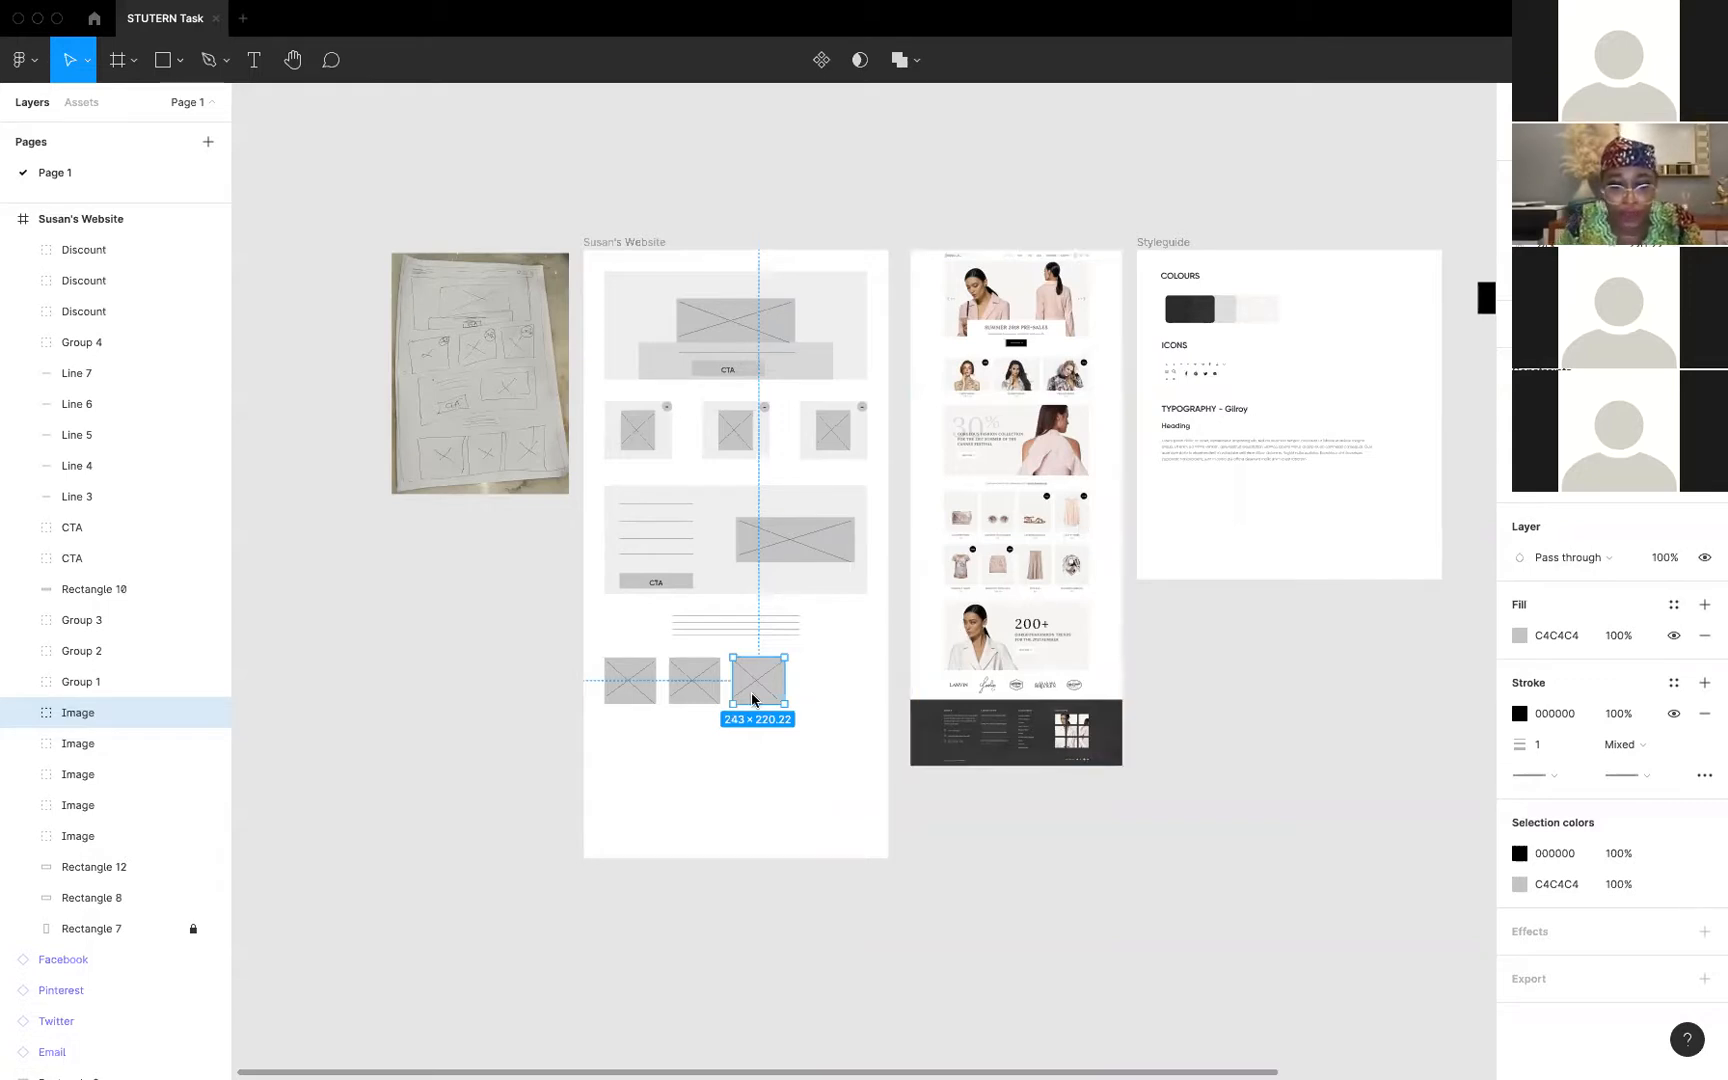
Duplicate the third placeholder to its right and align the copy's right edge with the section background above
left_click_drag(752, 696, 828, 699)
key("super+z")
key("super+d")
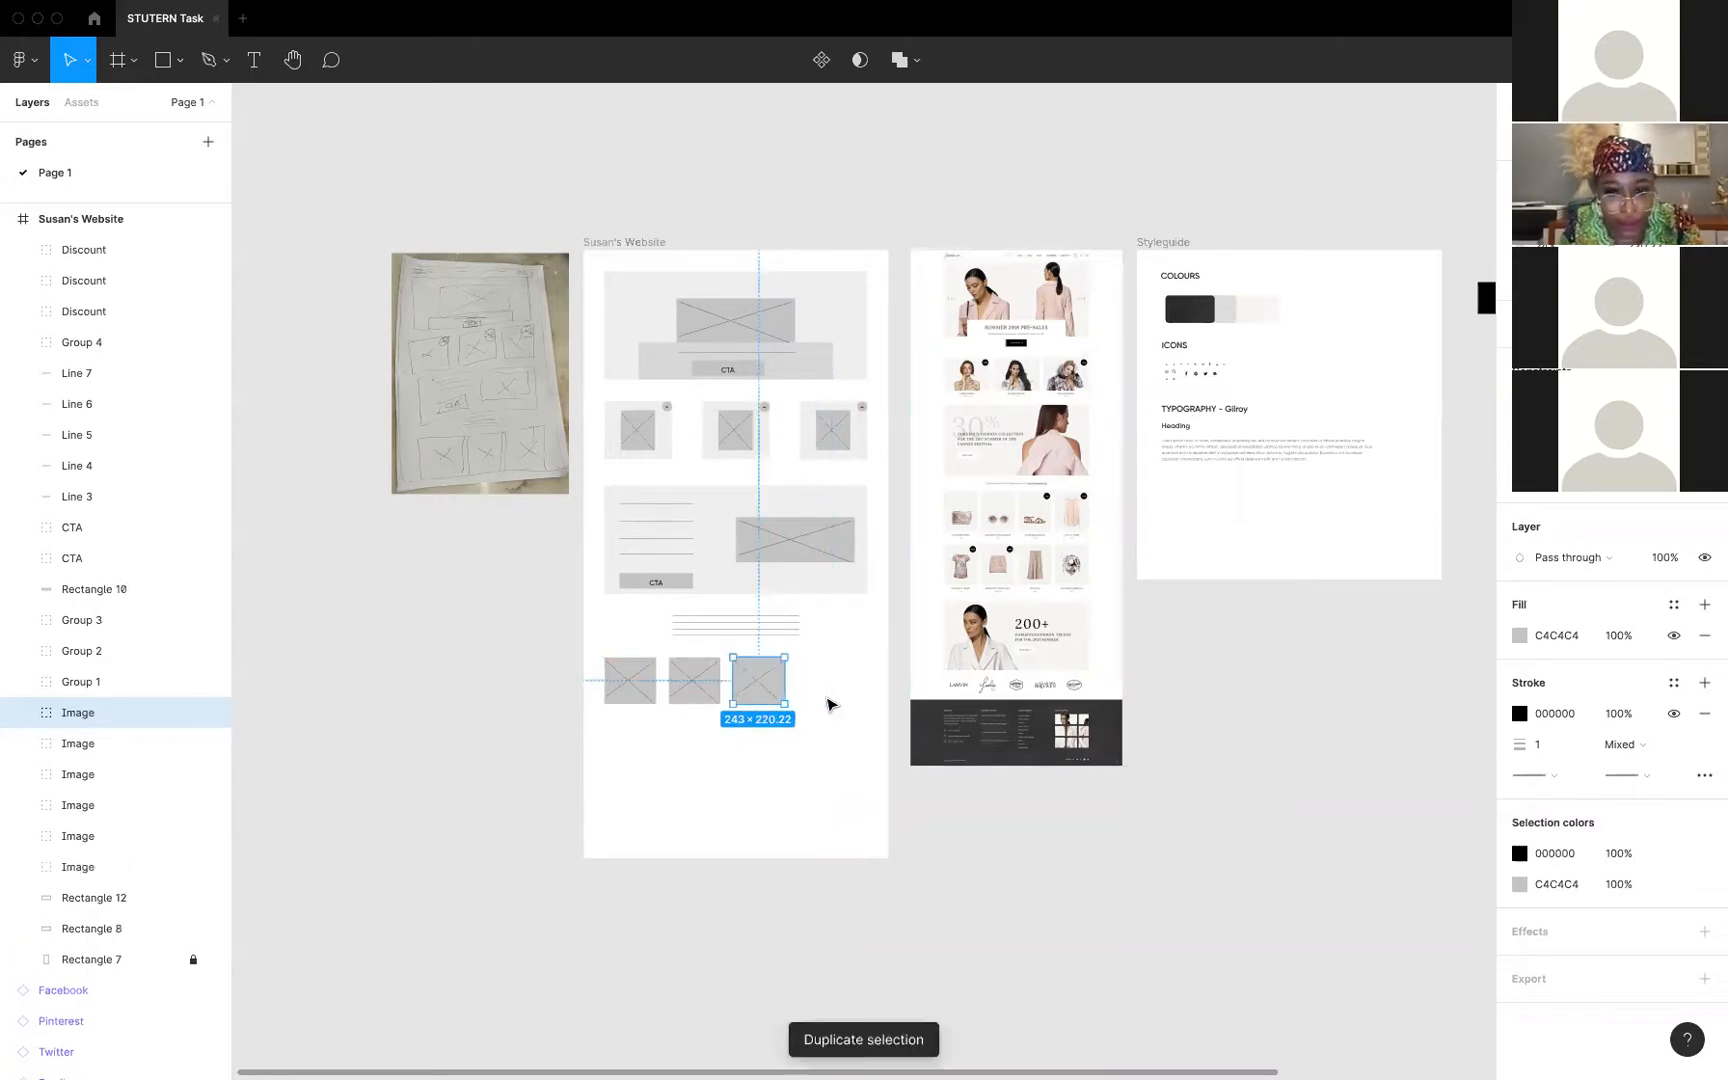
left_click_drag(758, 688, 818, 687)
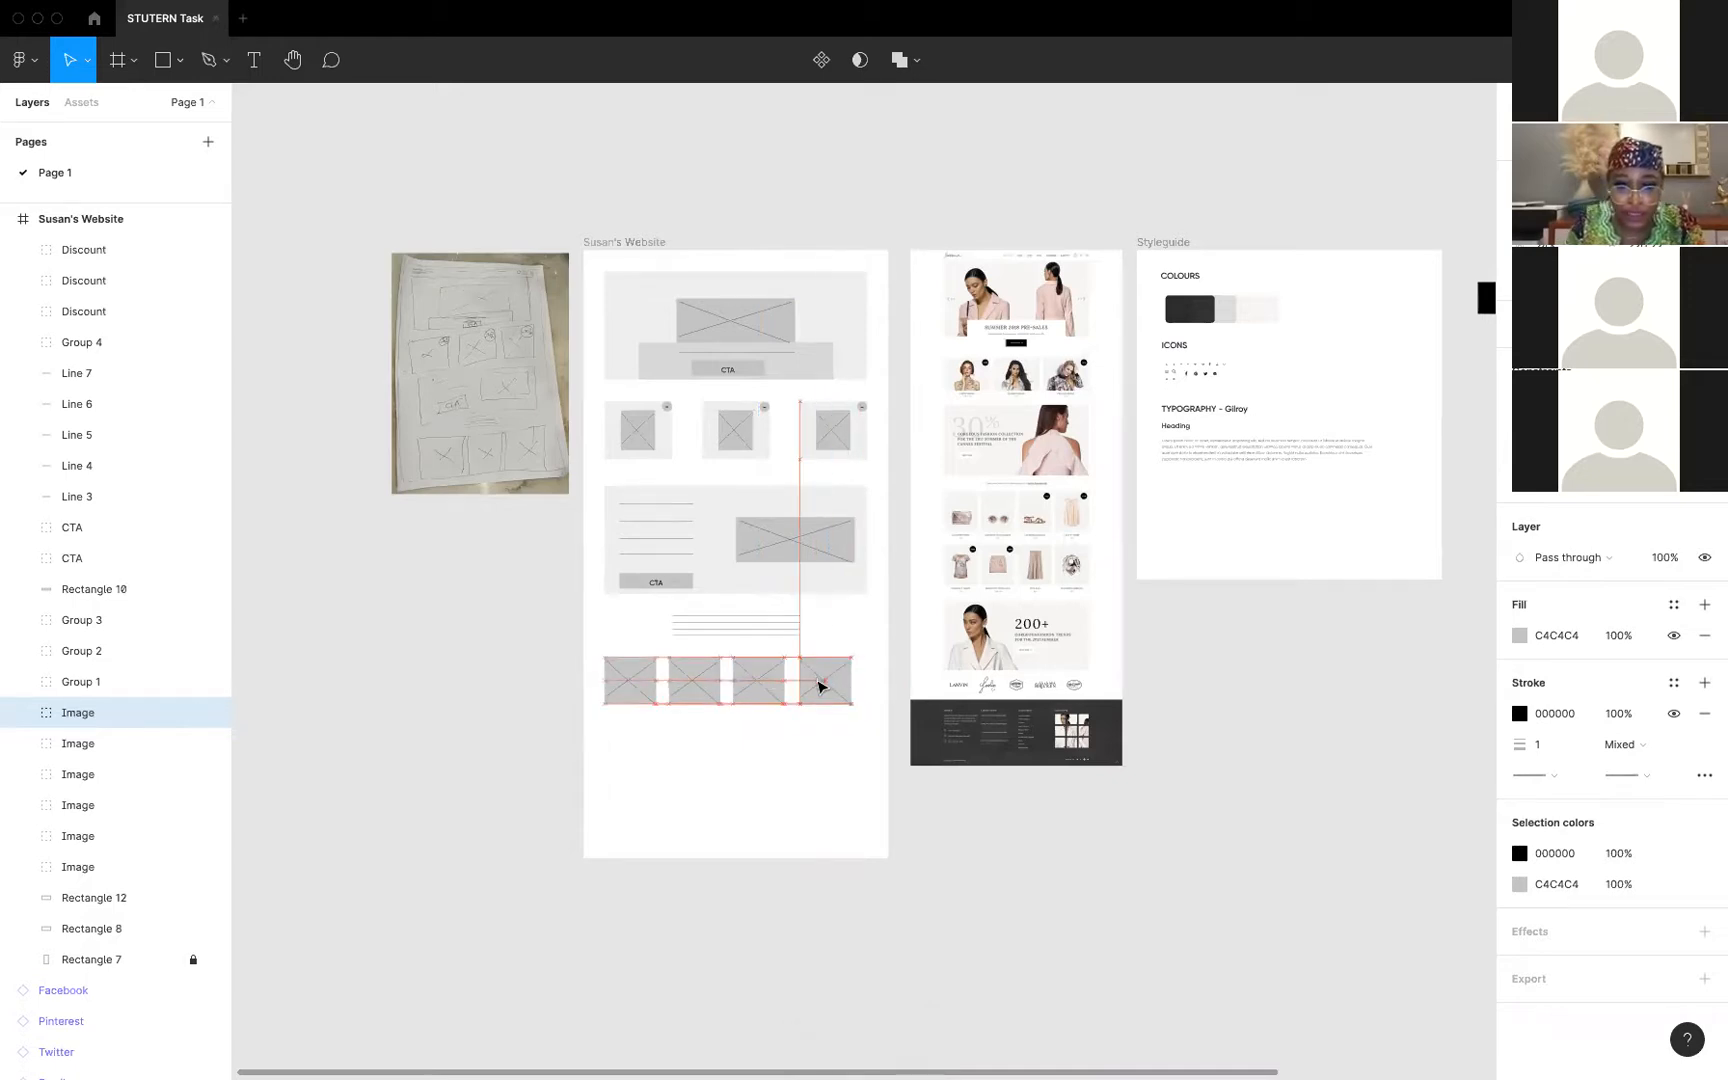
left_click(857, 587, "shift")
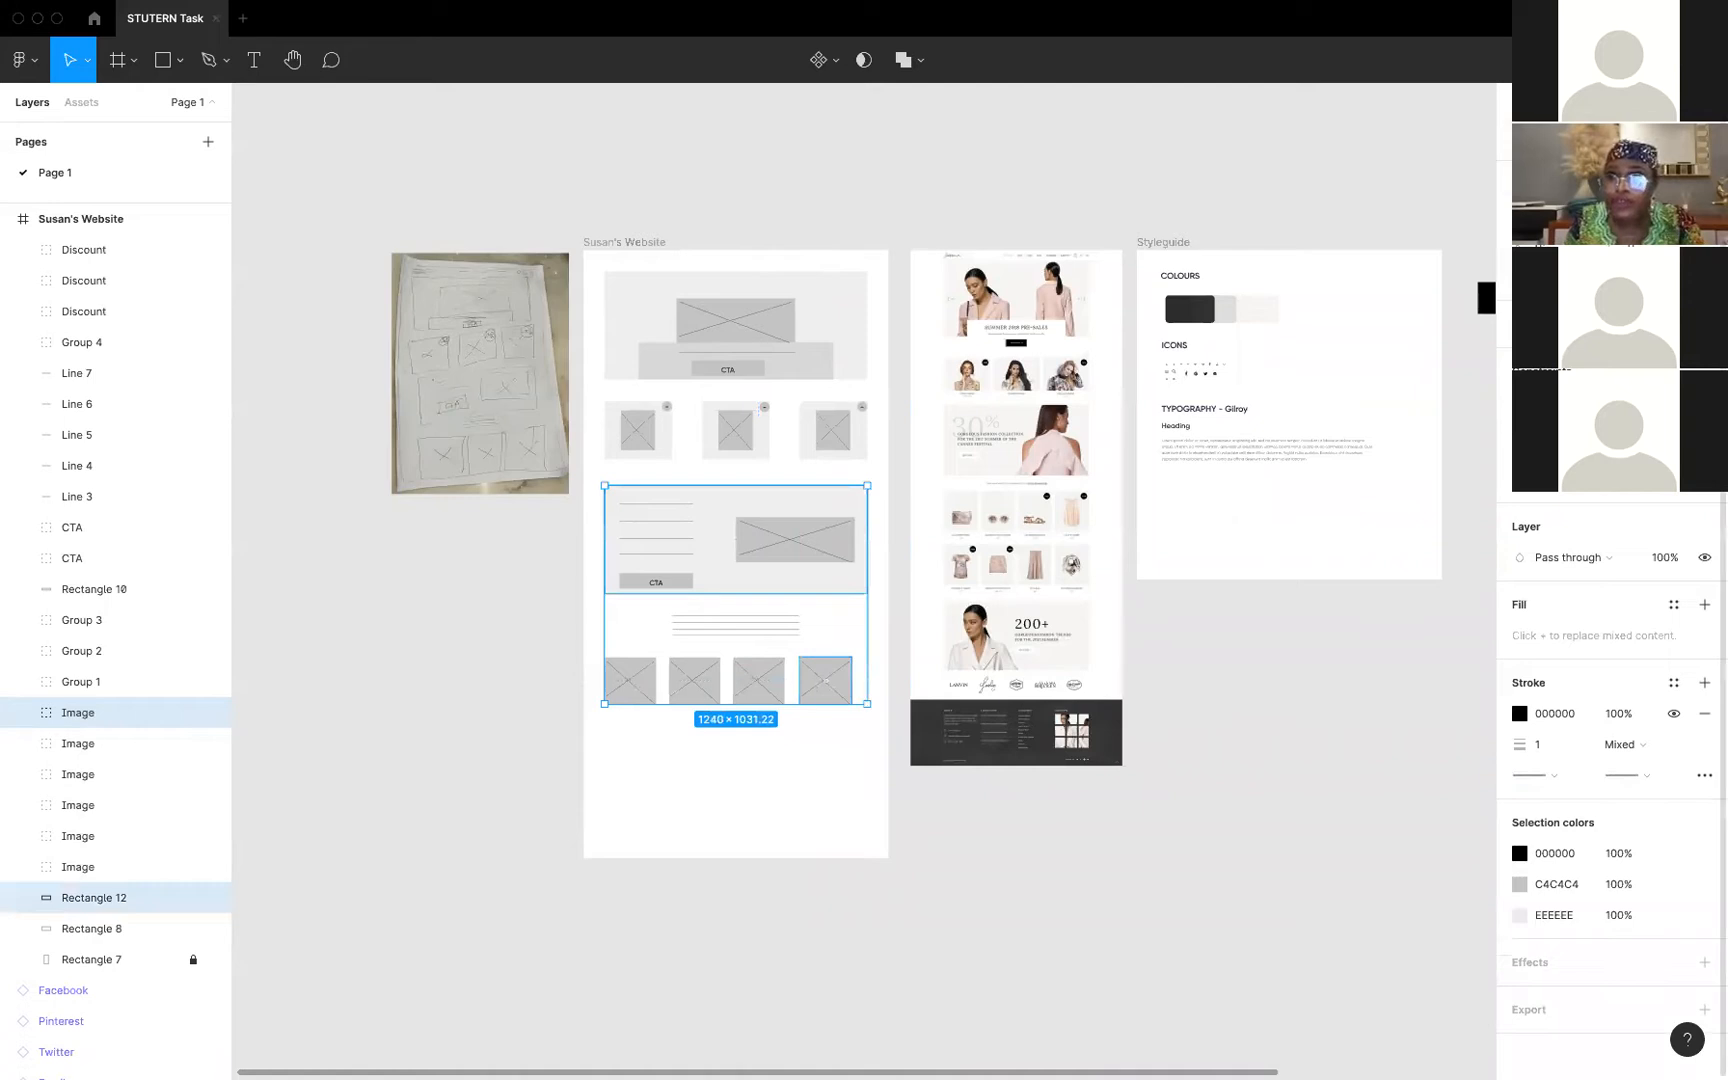
left_click(781, 731)
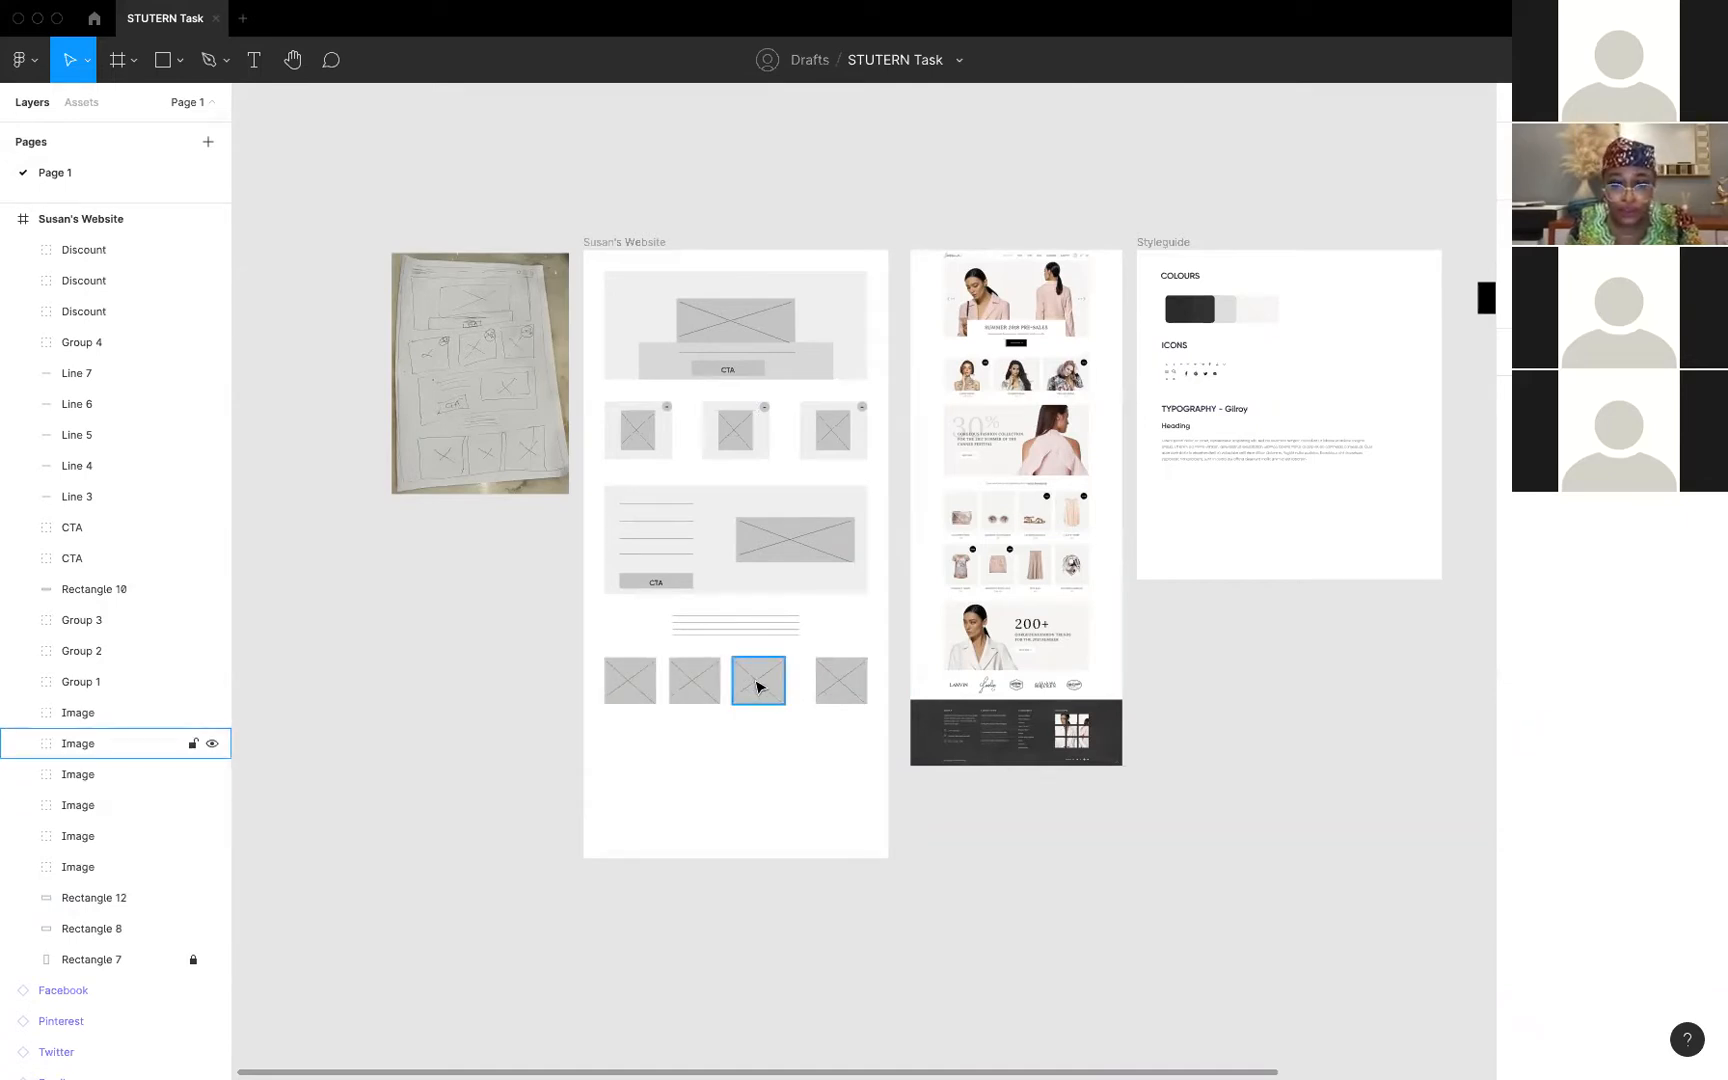
Distribute the four placeholders in the row with equal horizontal spacing
left_click(618, 694)
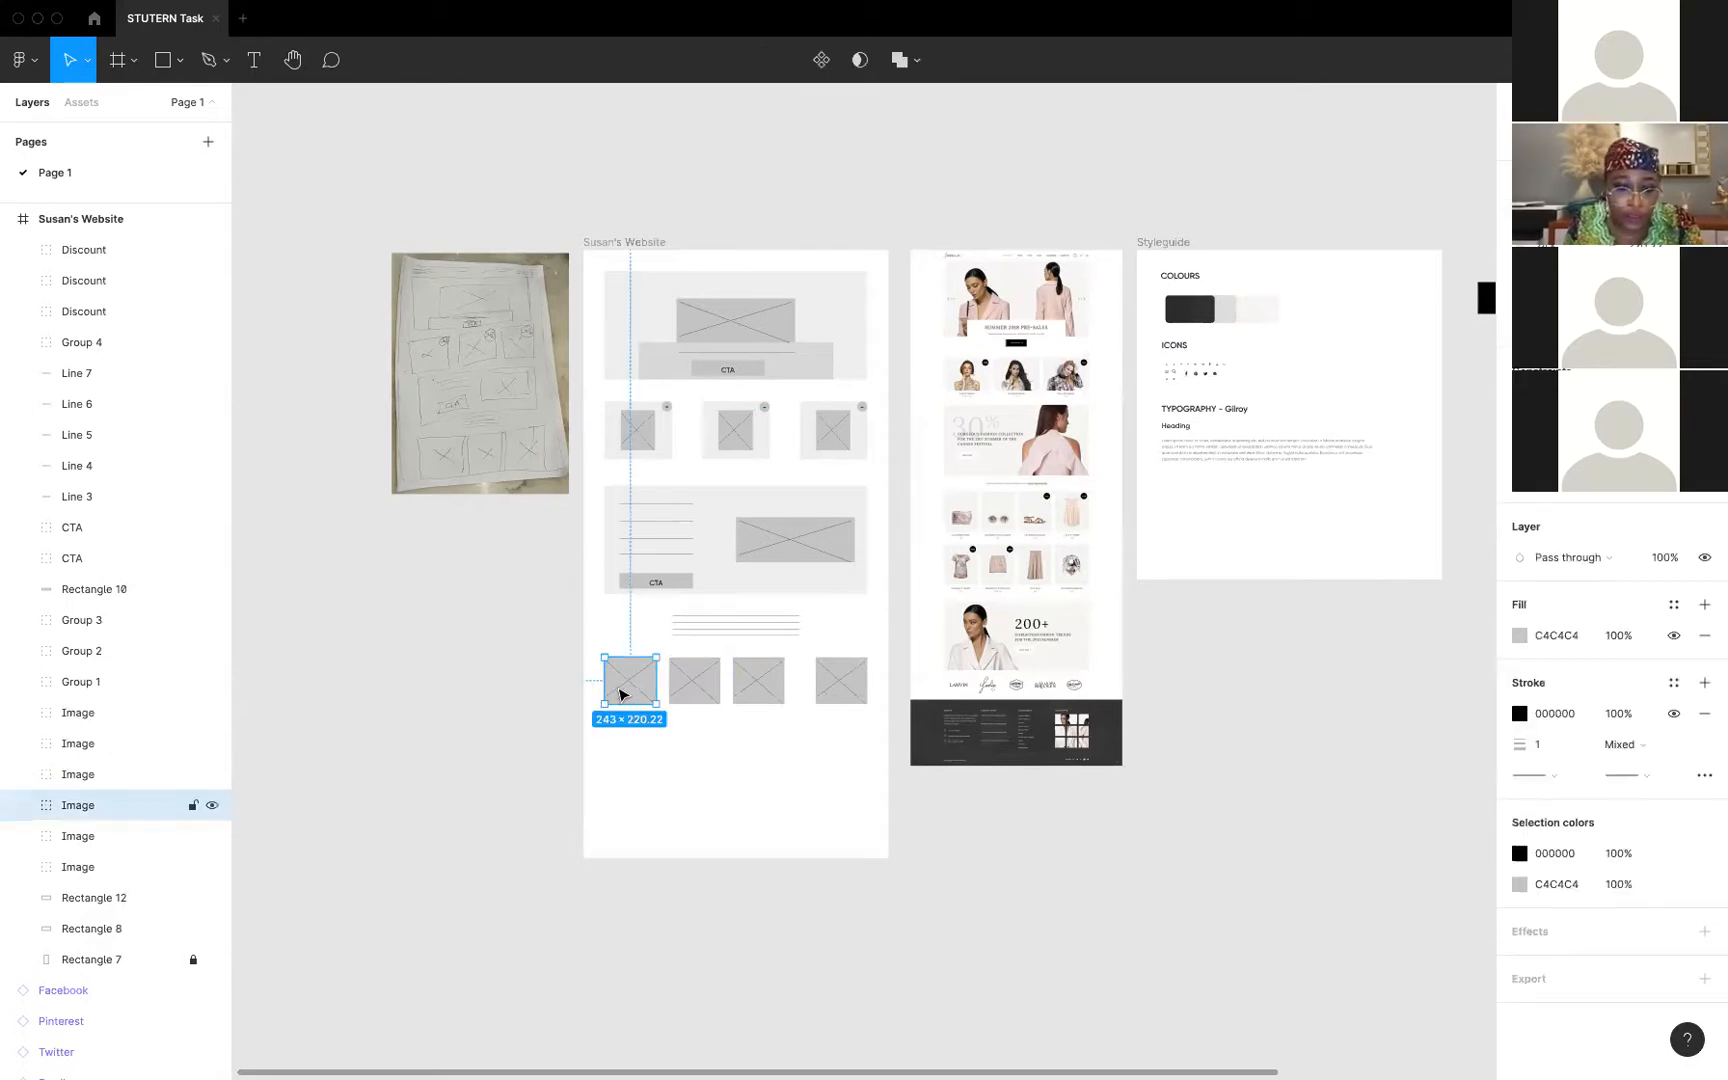
left_click_drag(572, 678, 851, 700)
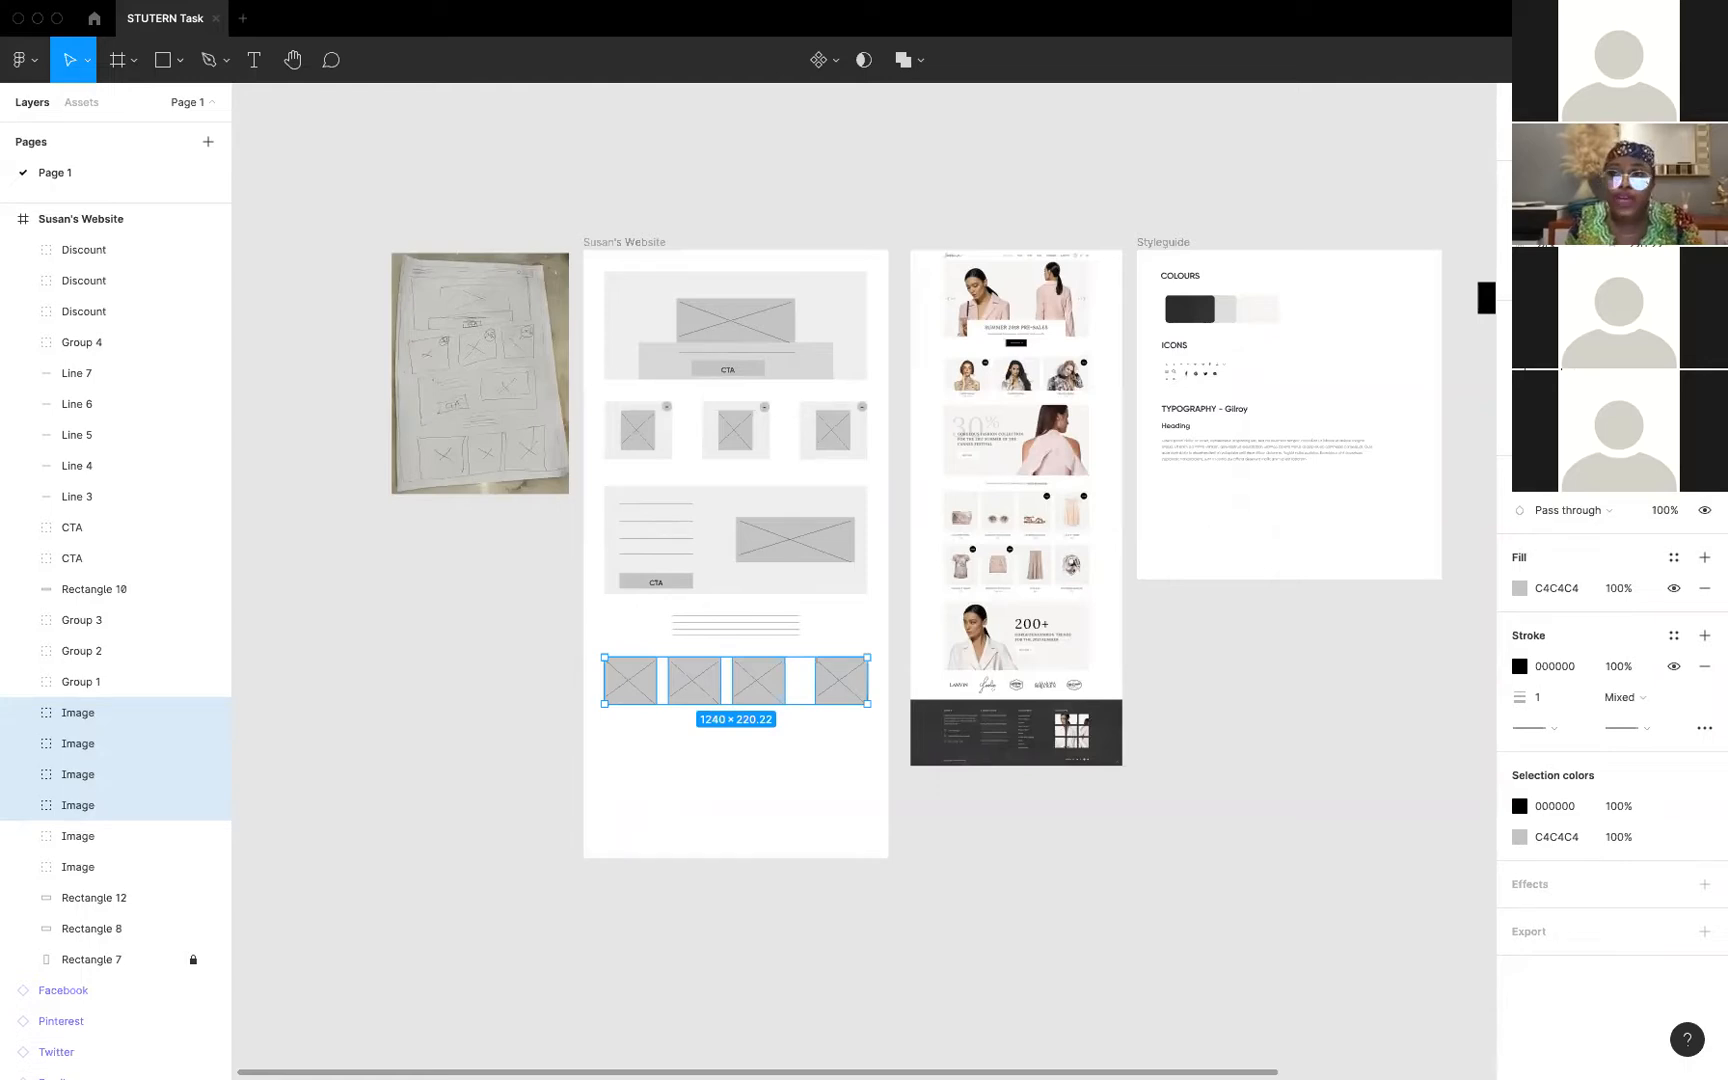
left_click(1708, 141)
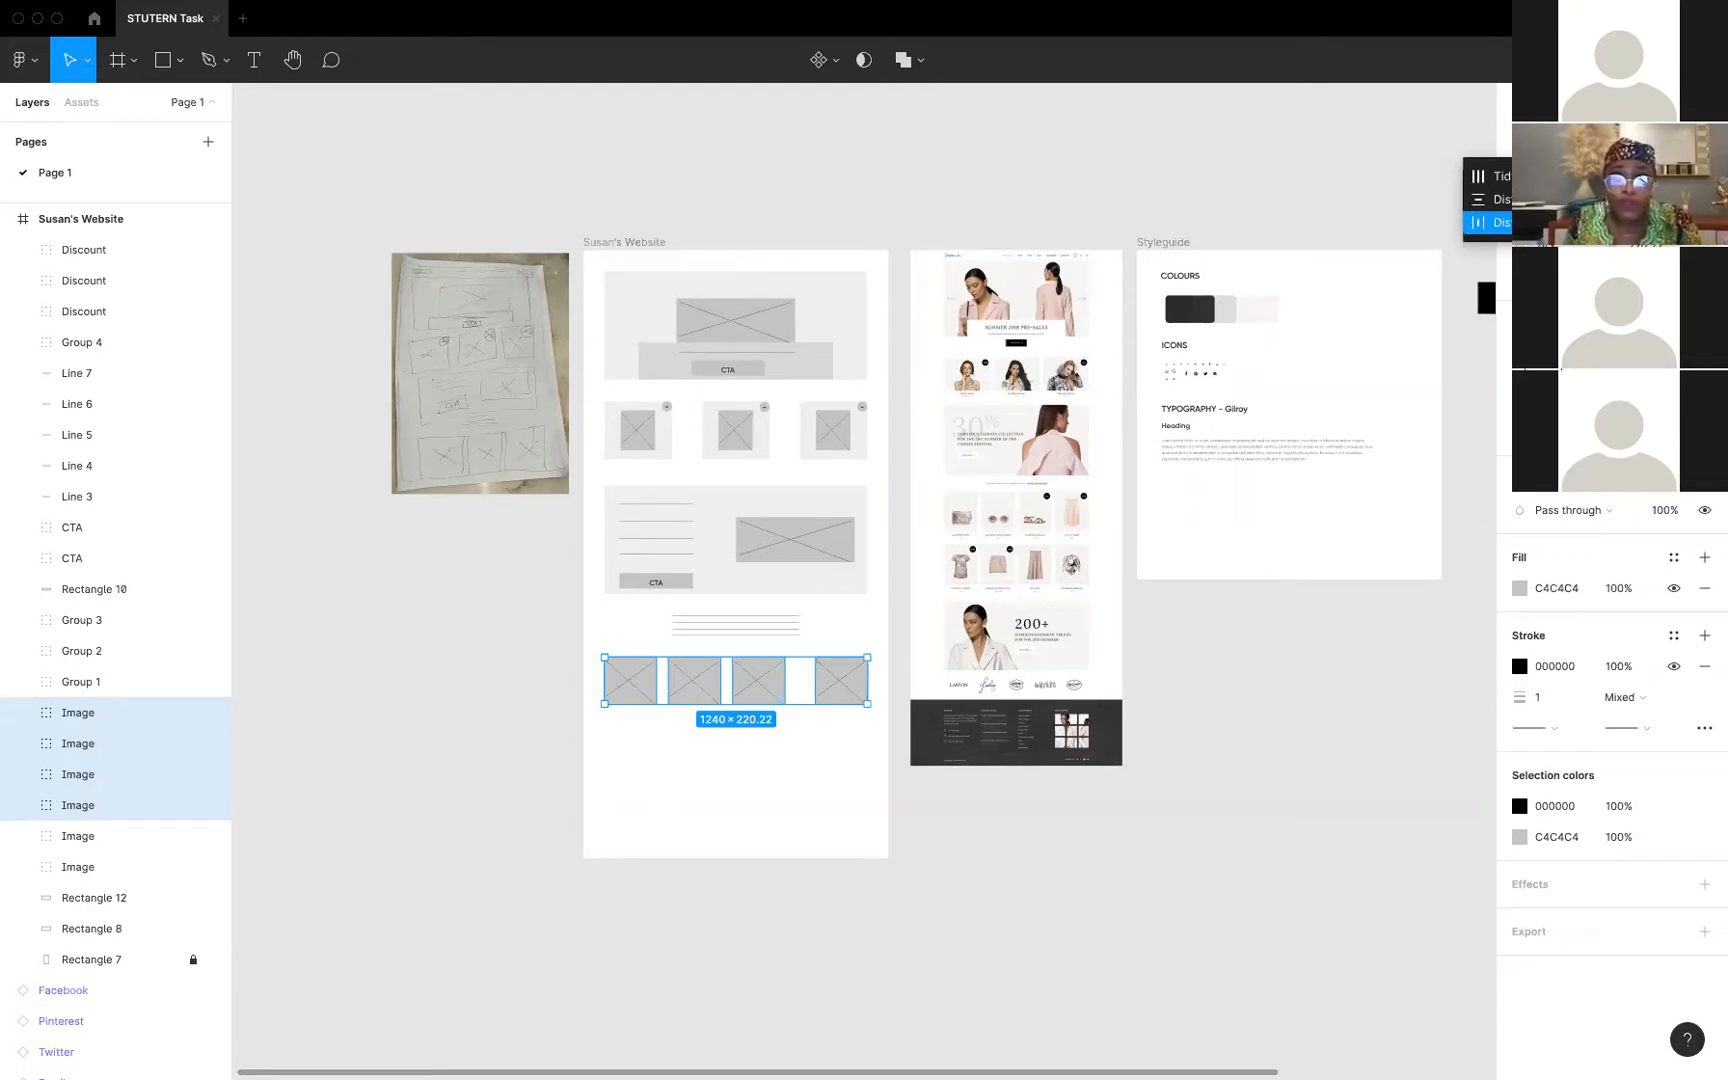
left_click(1487, 222)
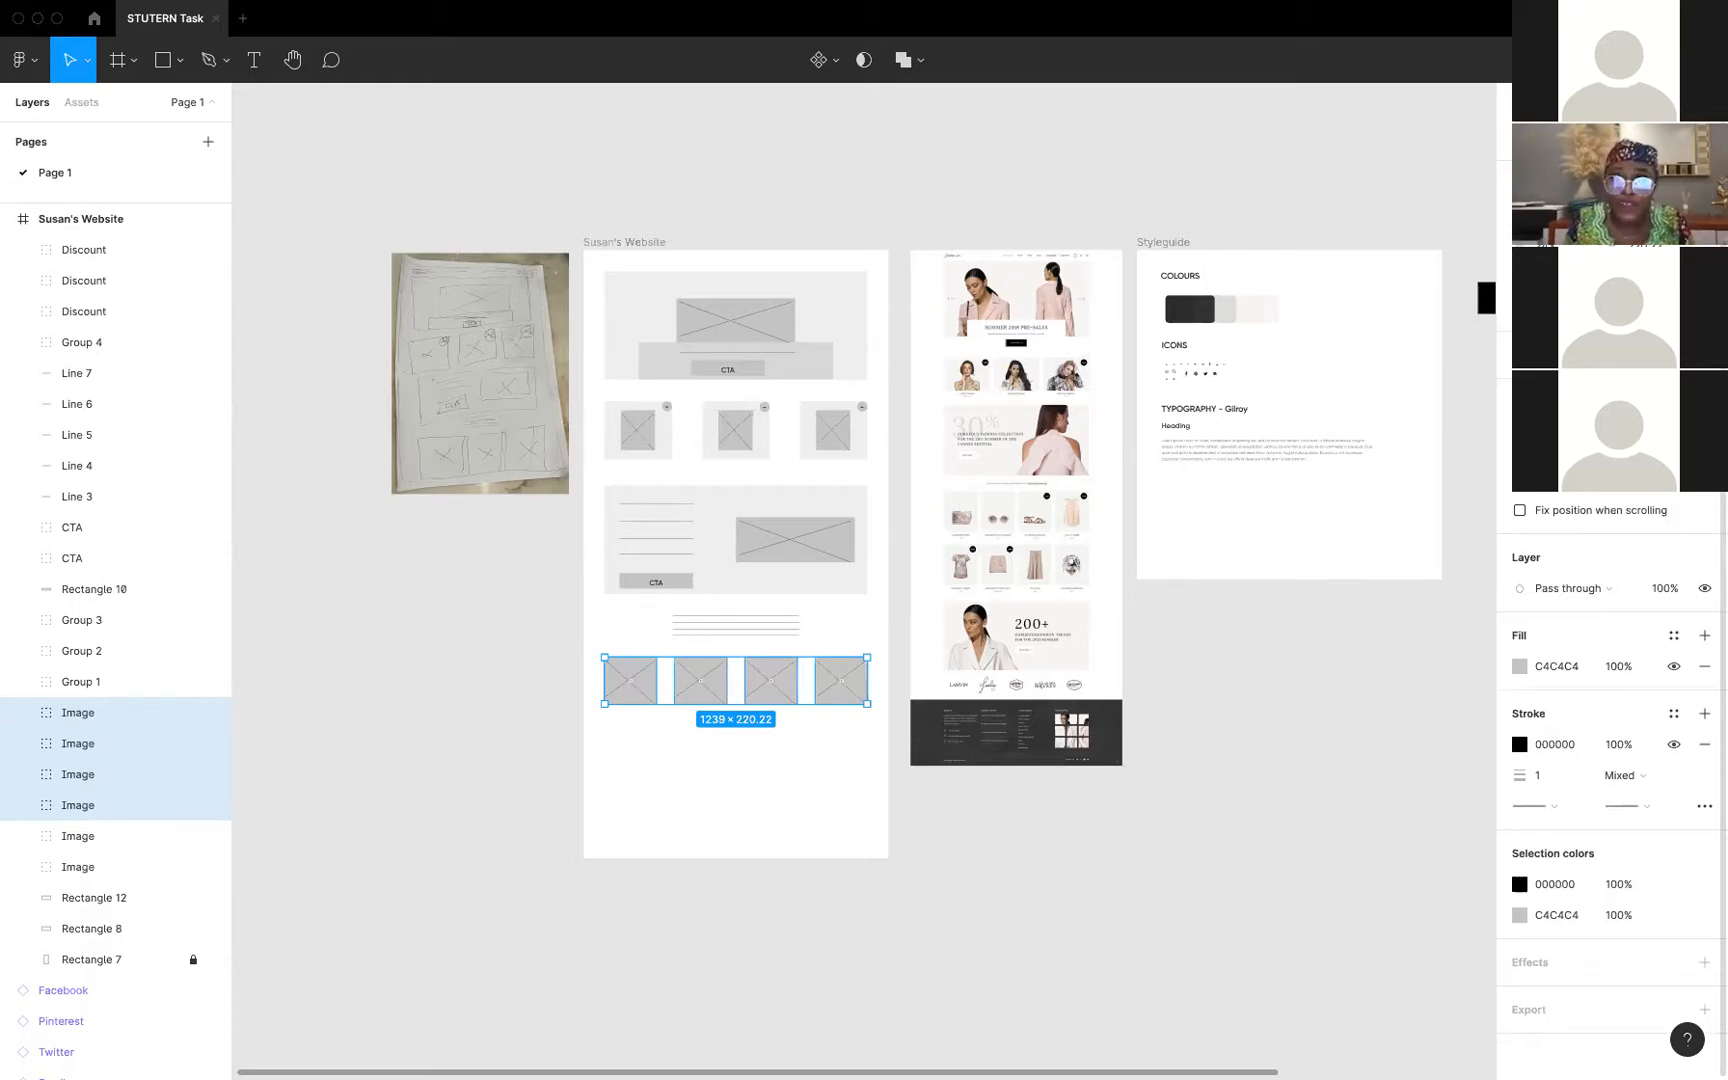
left_click(1704, 141)
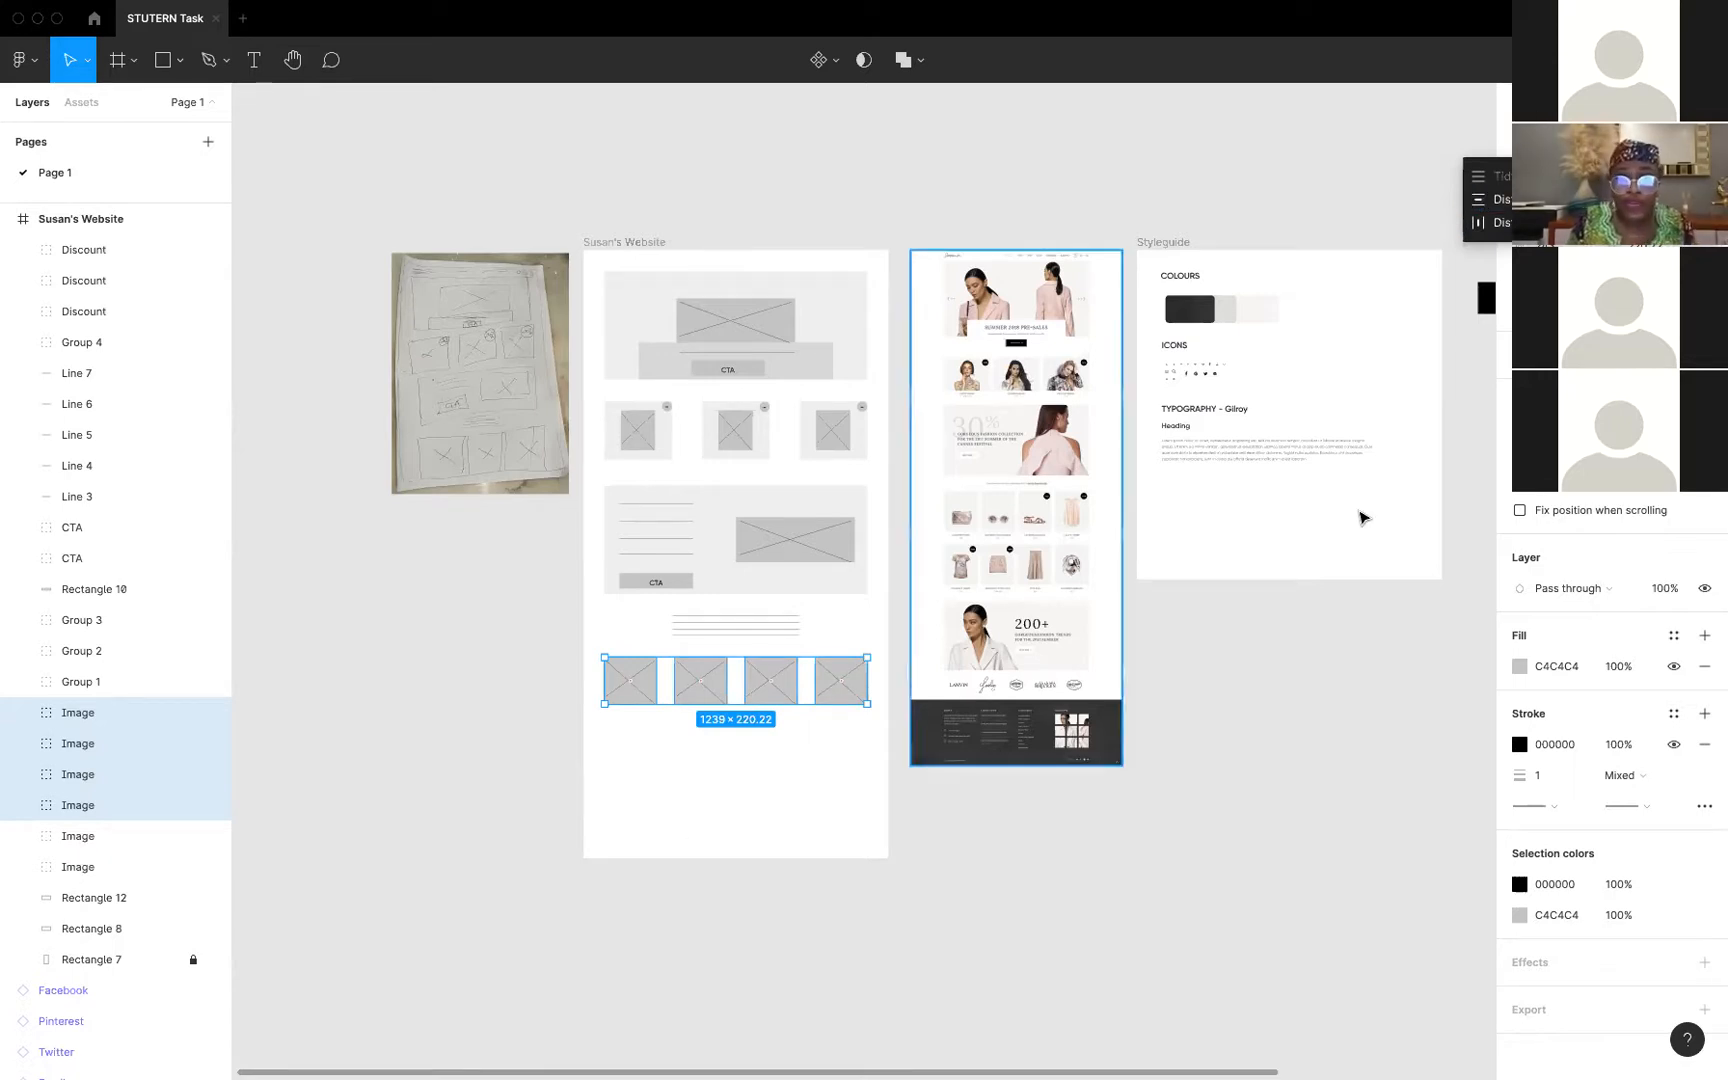
left_click(1704, 142)
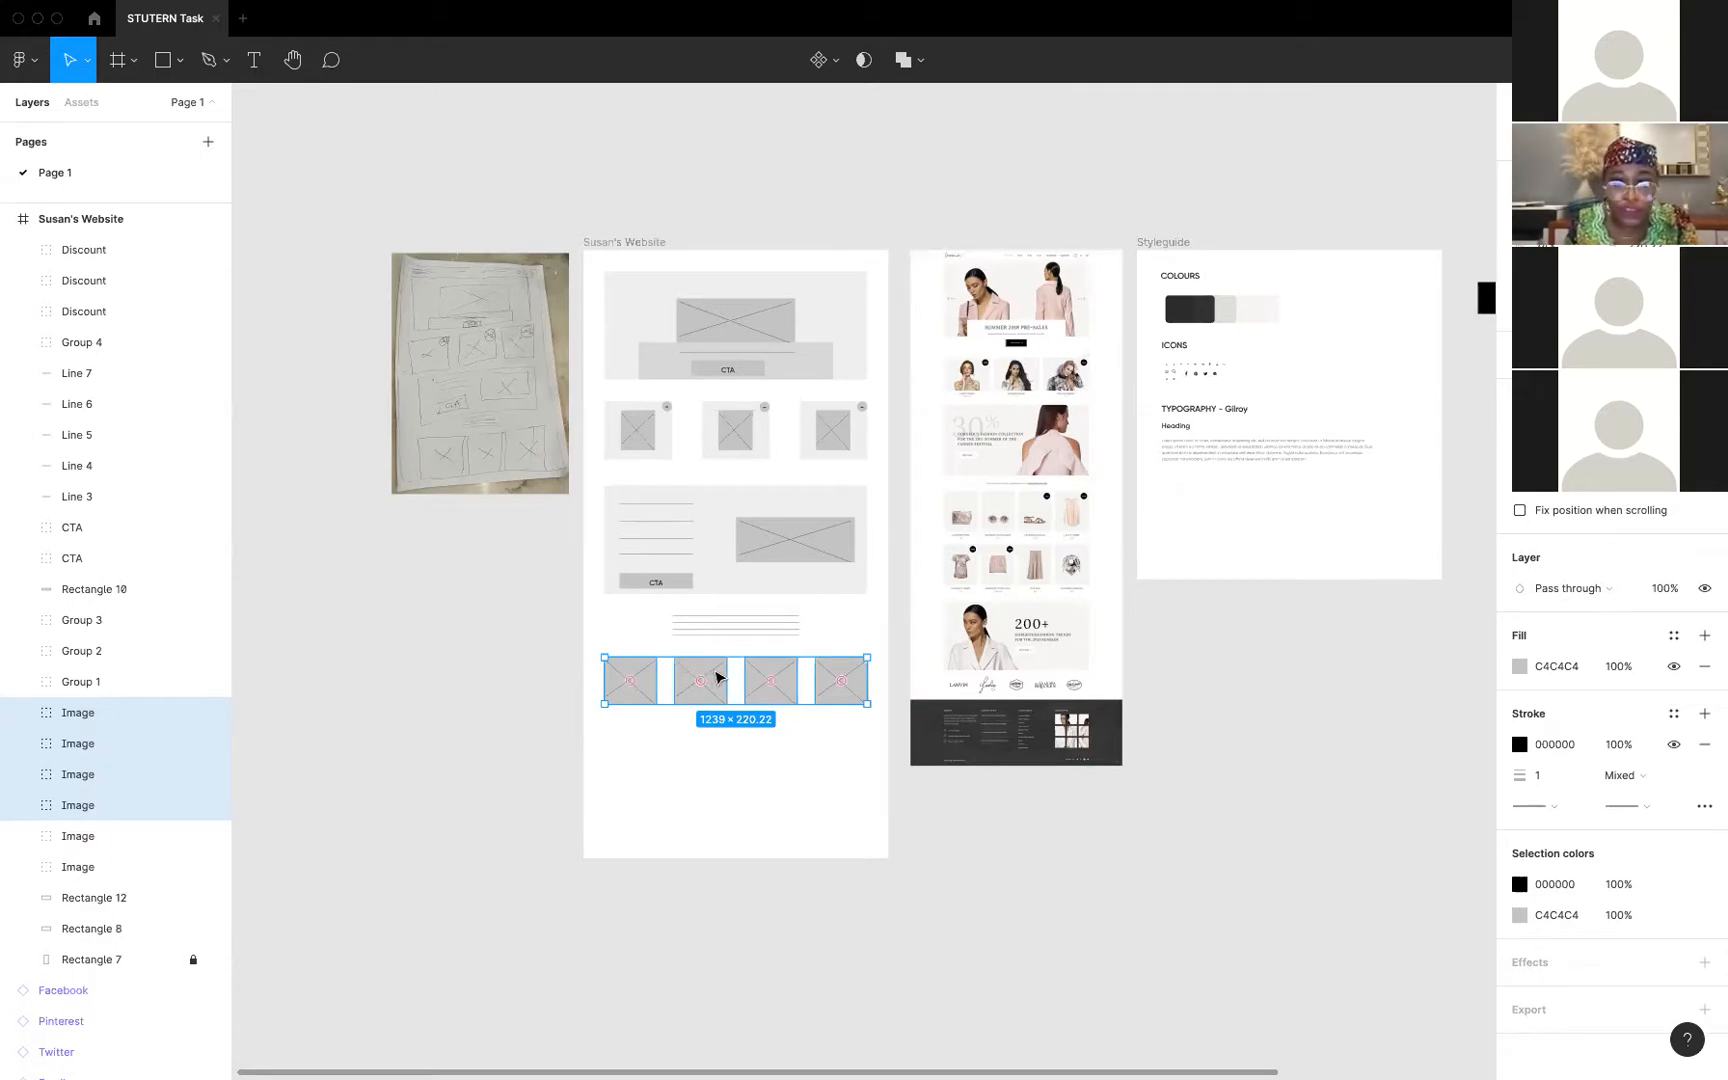
Duplicate the row of four placeholders directly below and line the copy up with the first row's columns
key("ctrl+d")
left_click_drag(716, 679, 716, 741)
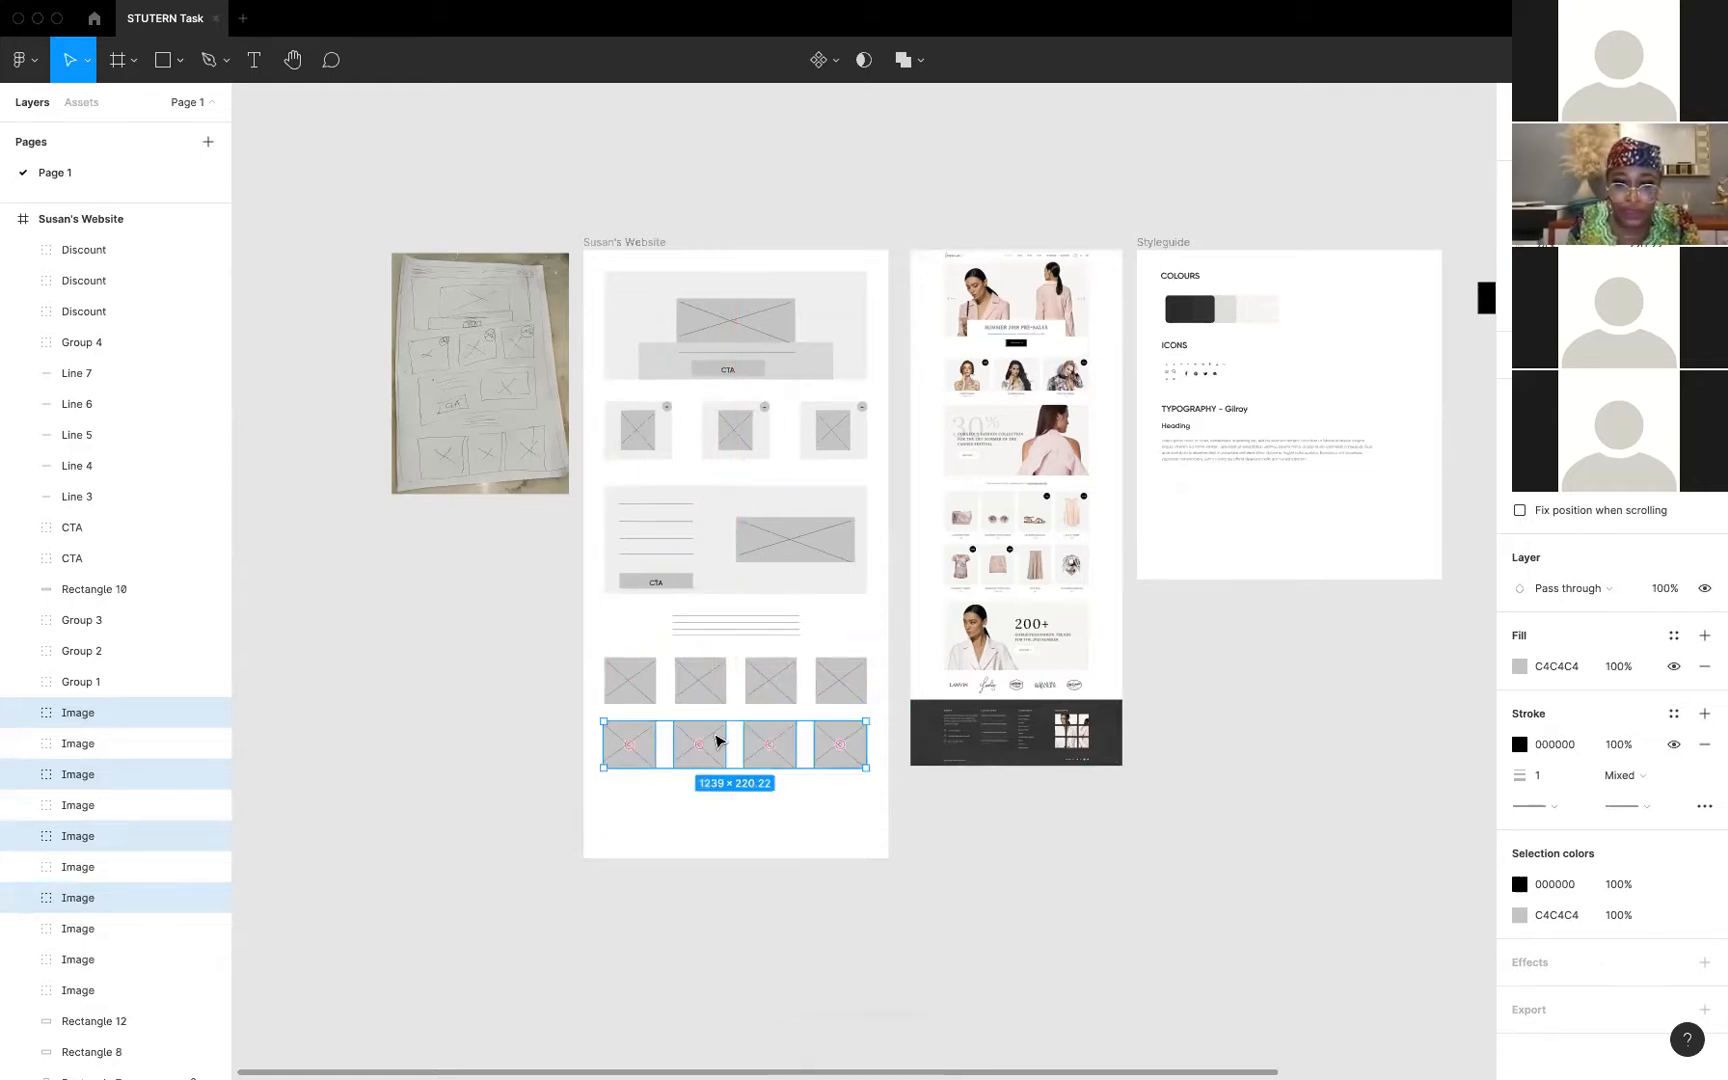
key("Right")
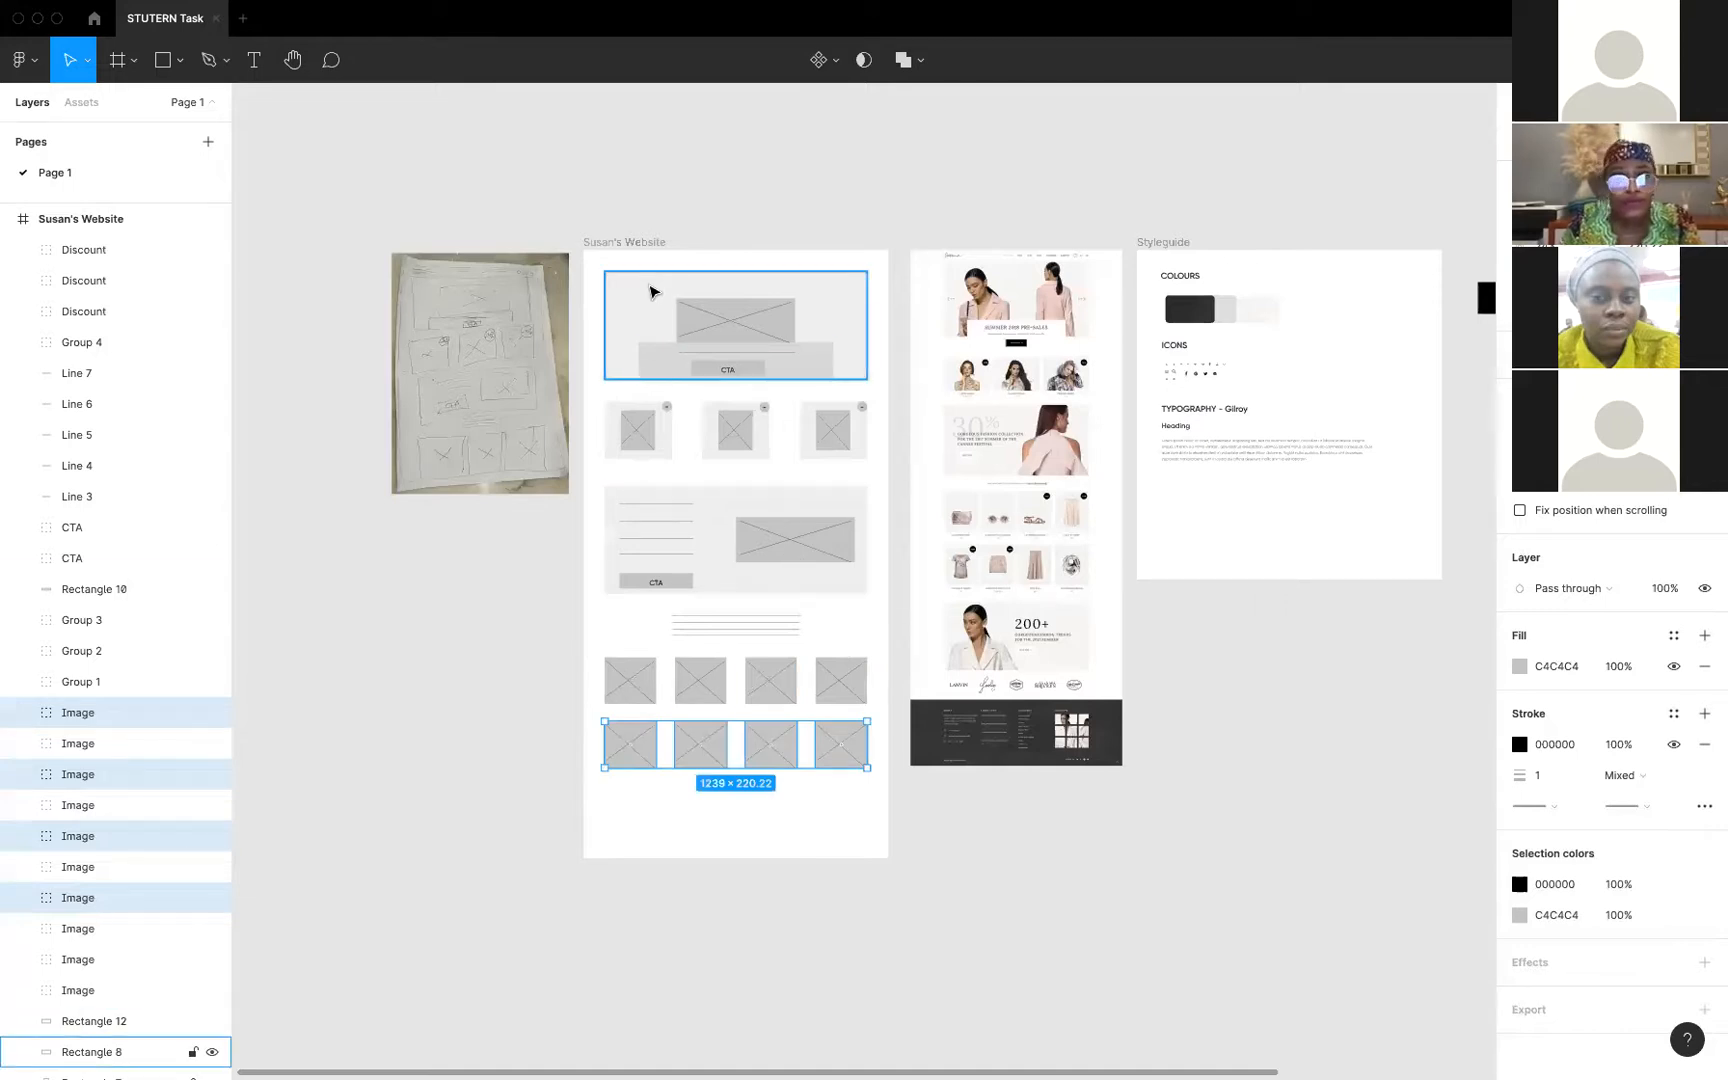
Extend the wireframe's frame downwards to about 1440 × 3236
left_click(631, 245)
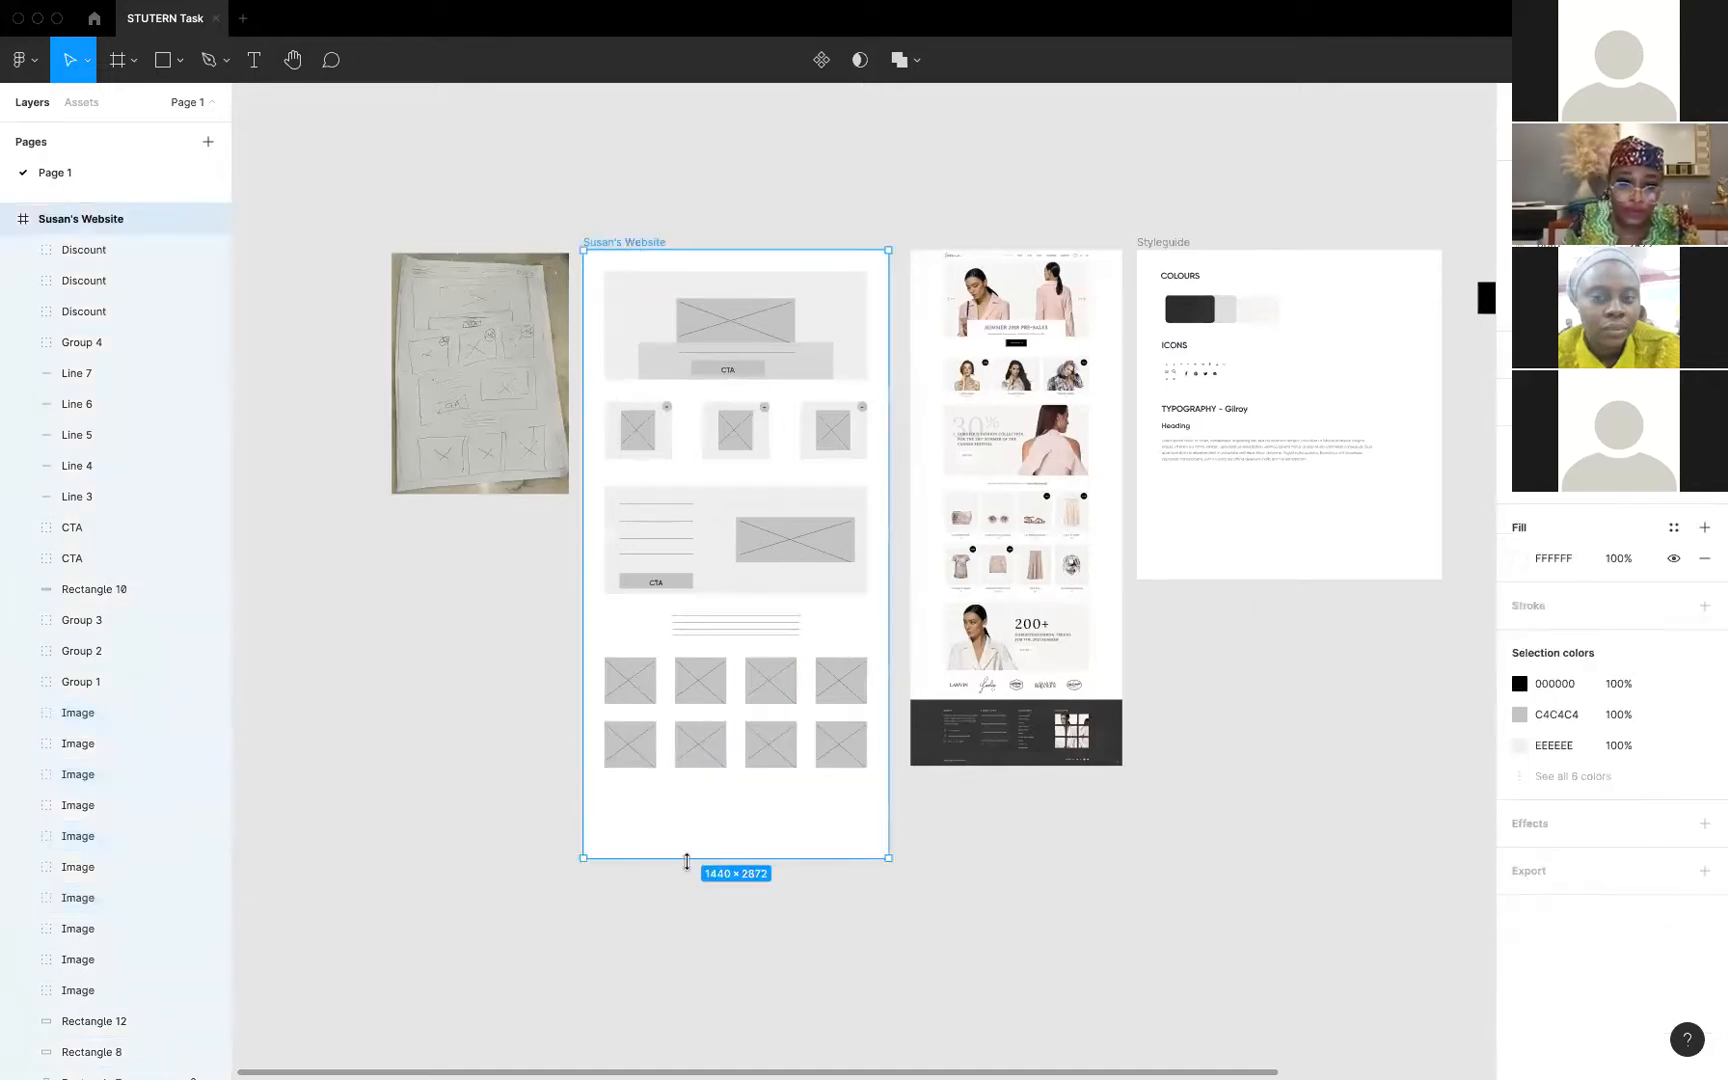
left_click_drag(685, 862, 687, 936)
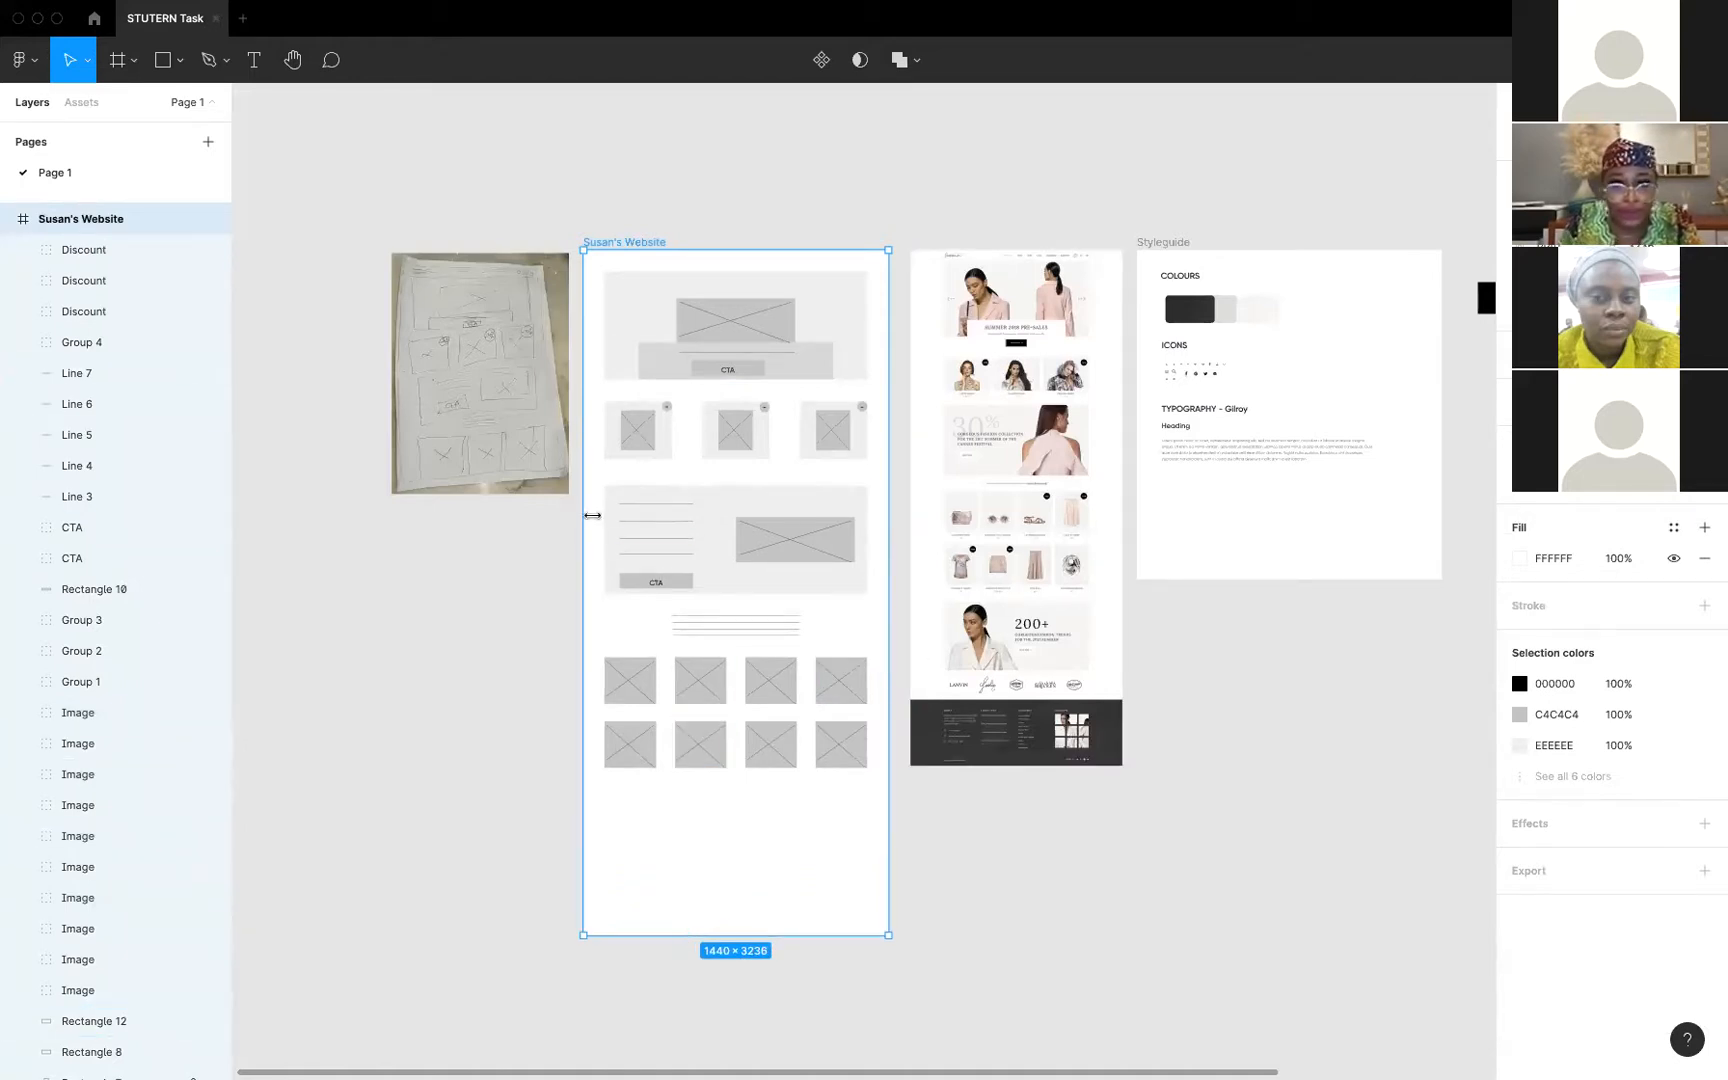
left_click_drag(596, 519, 657, 532)
key("super+z")
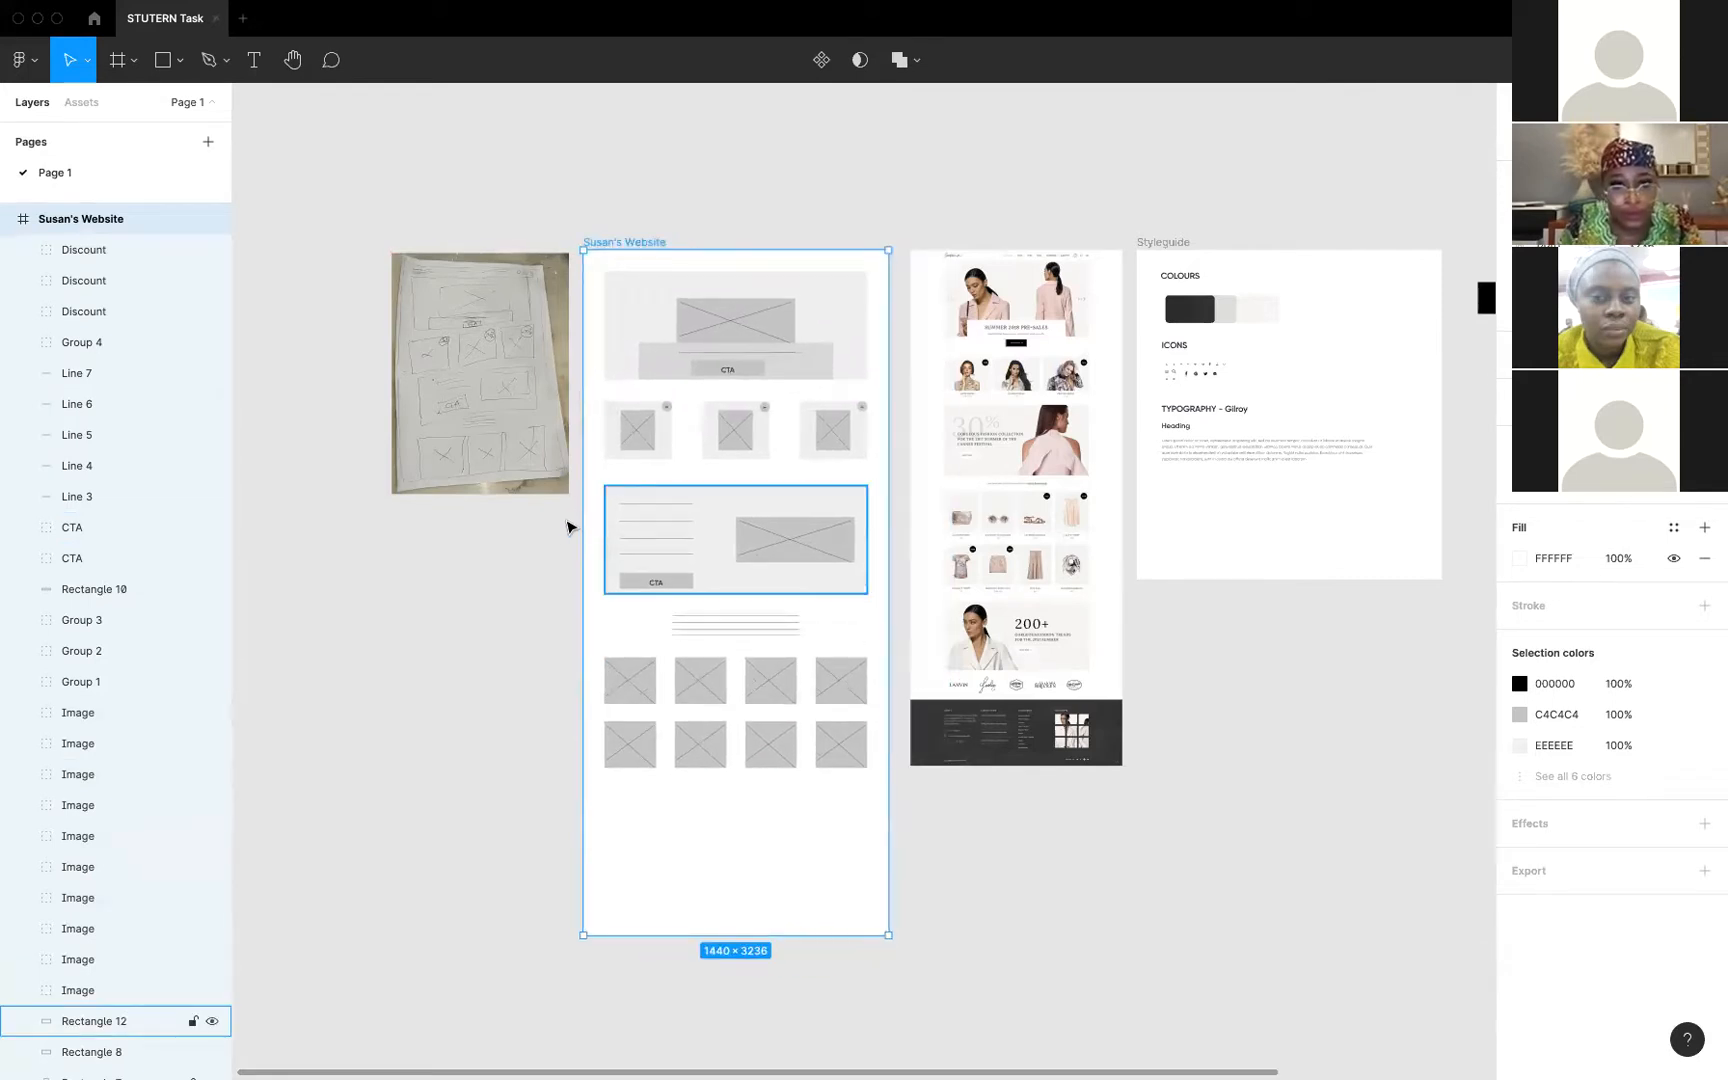
key("Escape")
Duplicate the whole section holding the text lines, CTA and wide image, and place the copy below the second placeholder row
left_click_drag(566, 486, 866, 597)
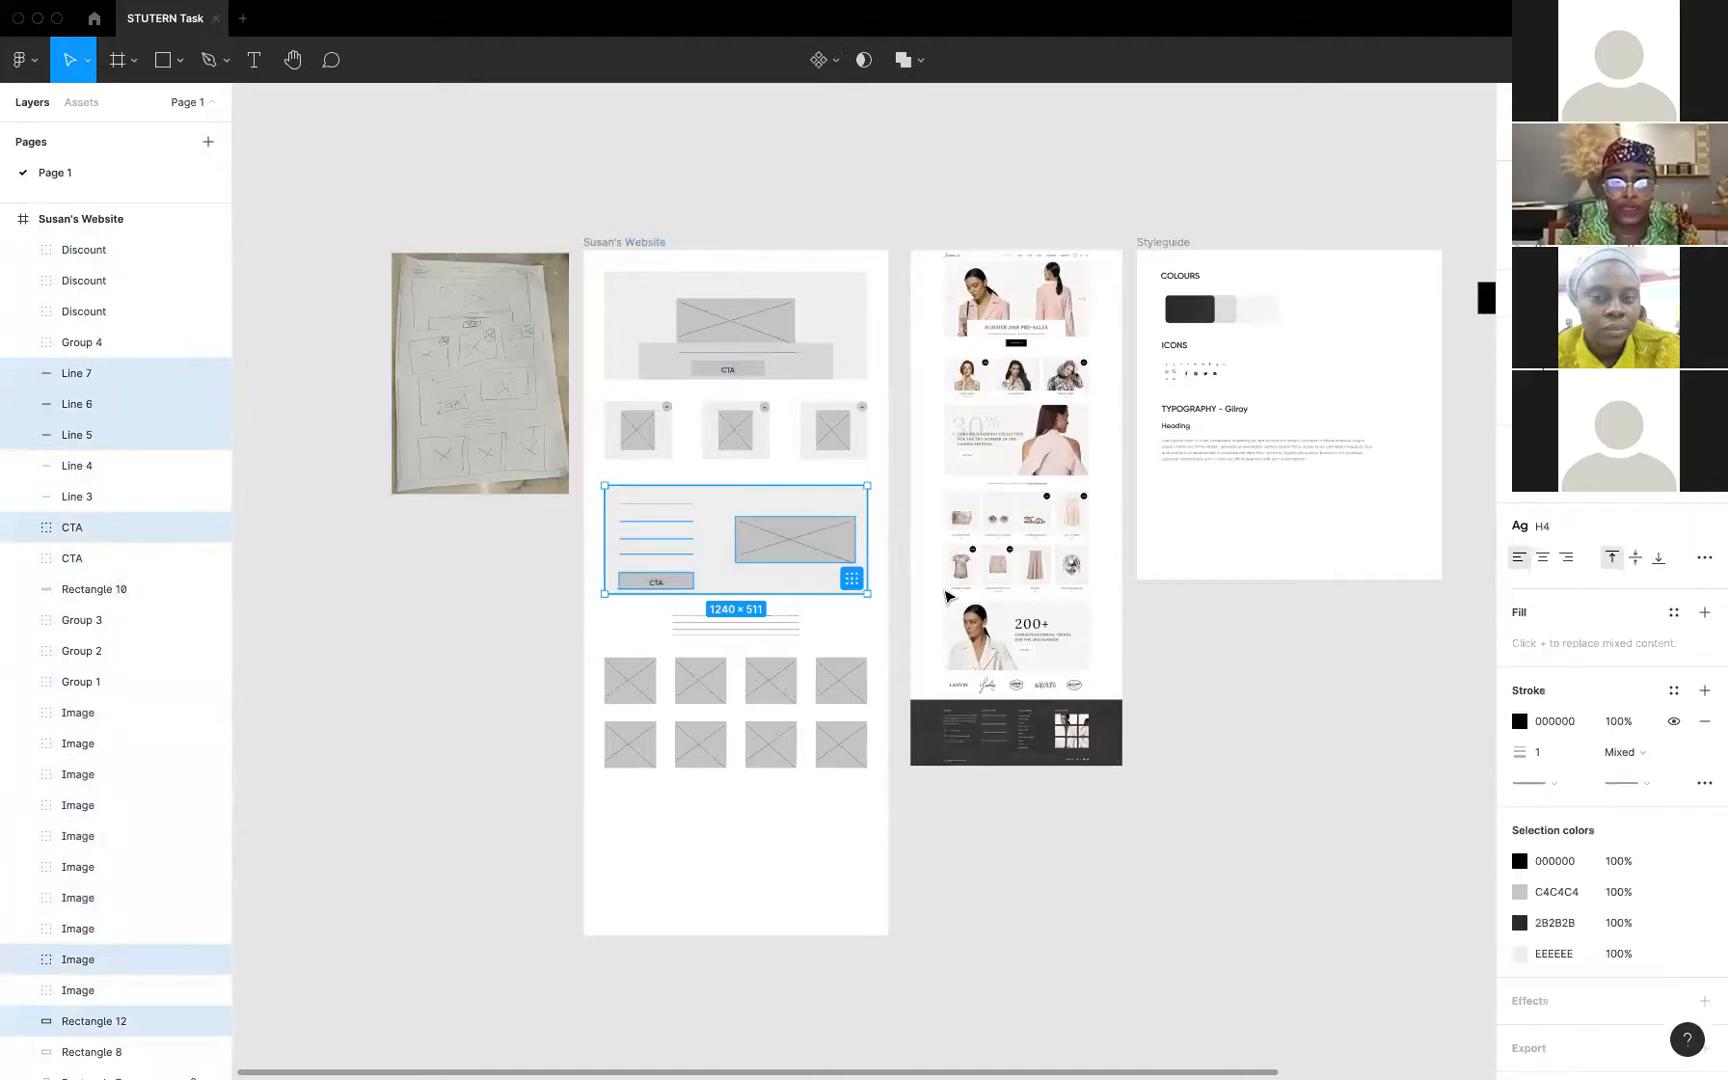
left_click(690, 503, "shift")
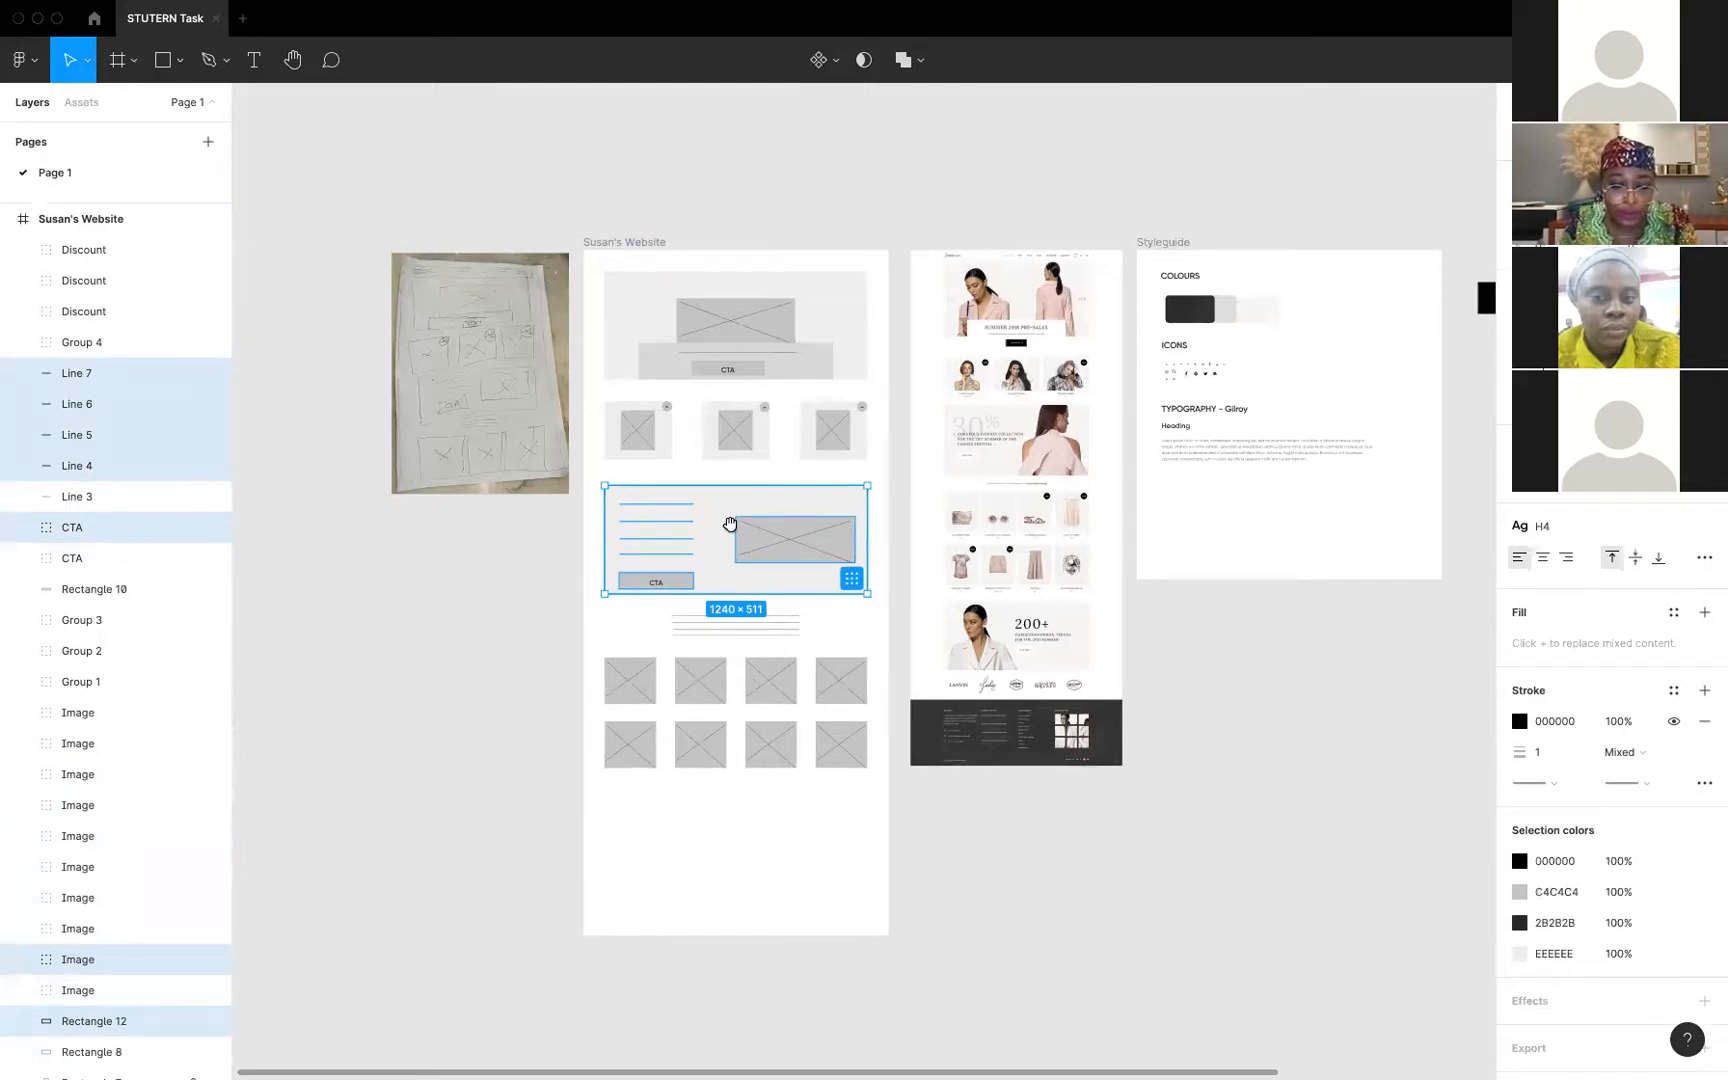
left_click_drag(735, 530, 741, 831)
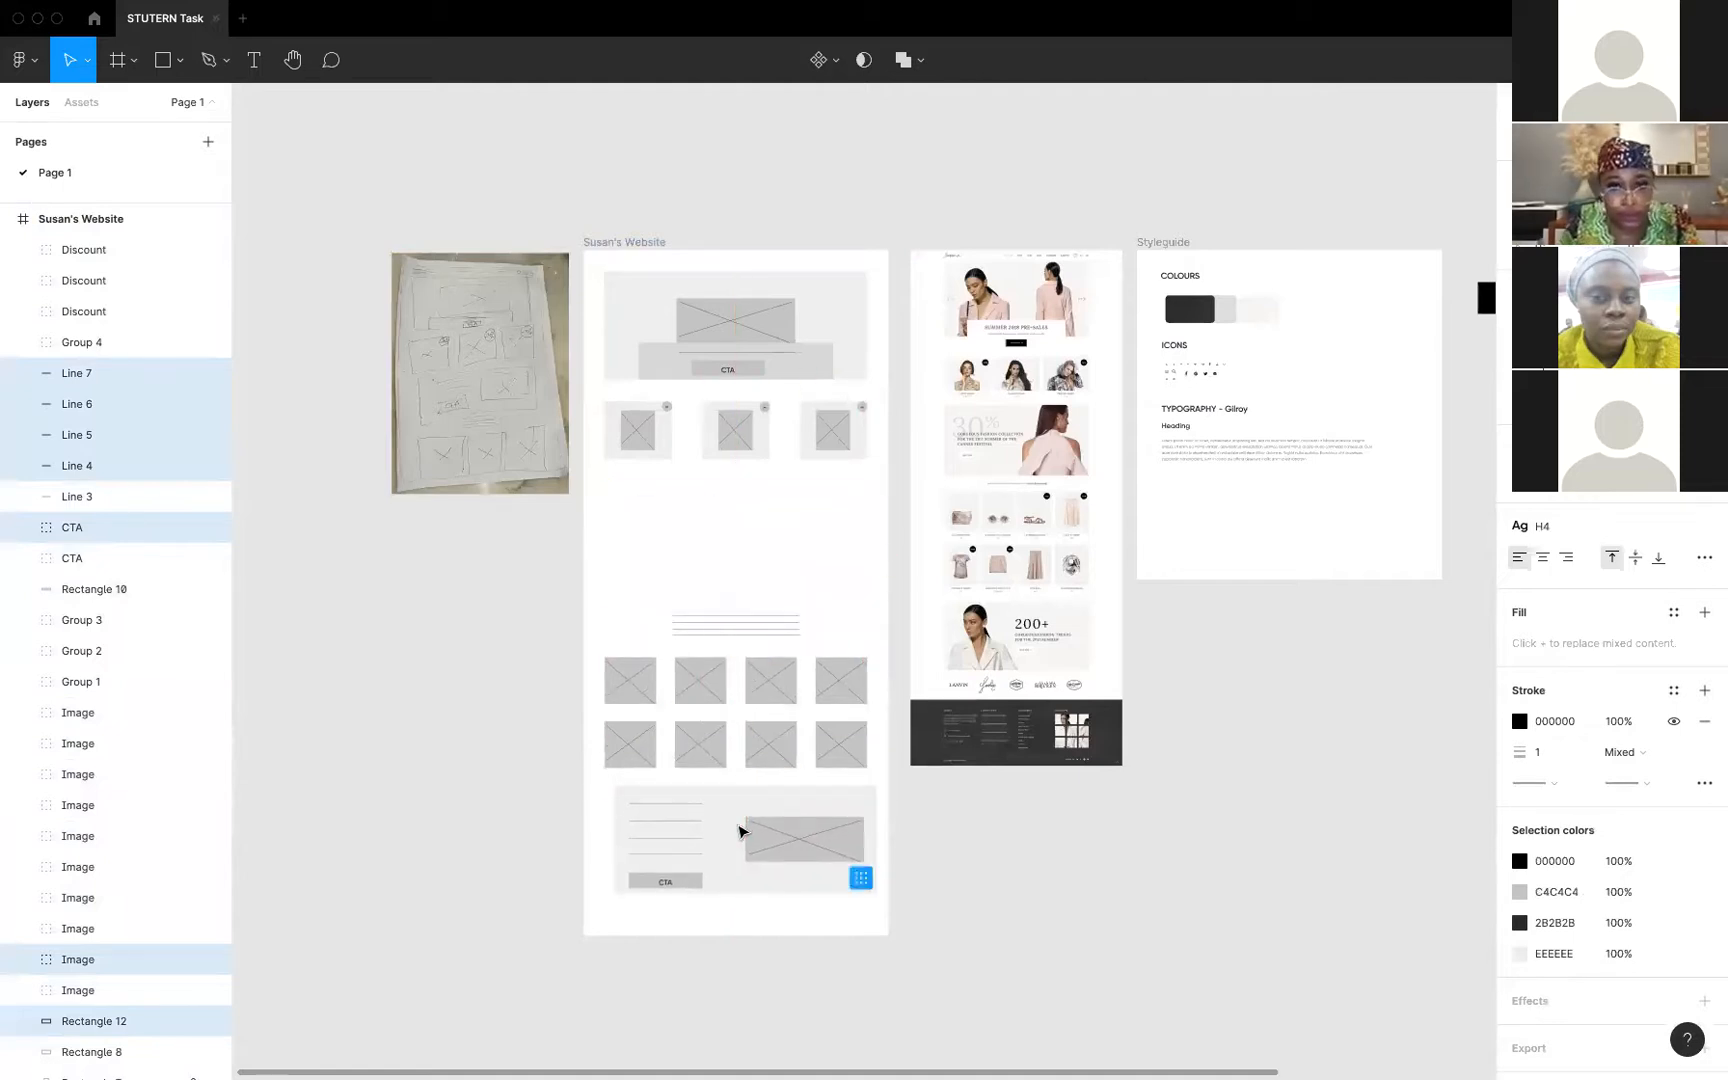
key("super+z")
key("super+d")
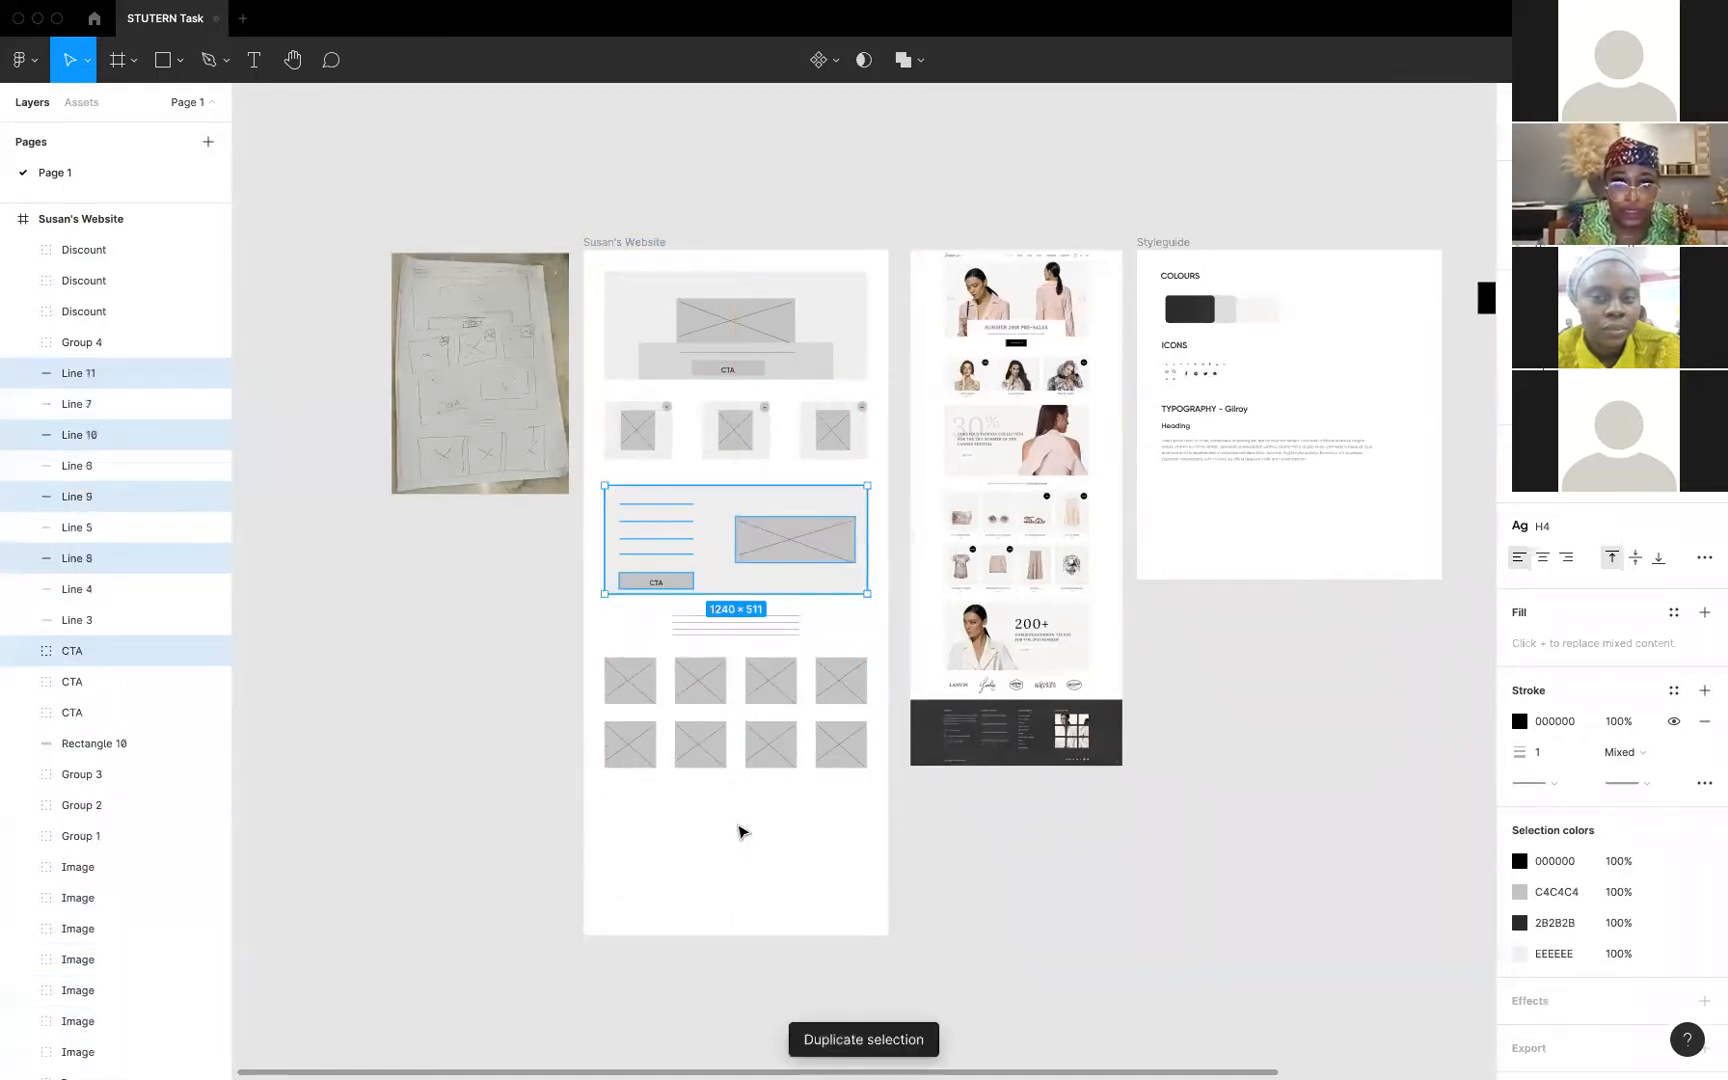
left_click_drag(750, 559, 745, 853)
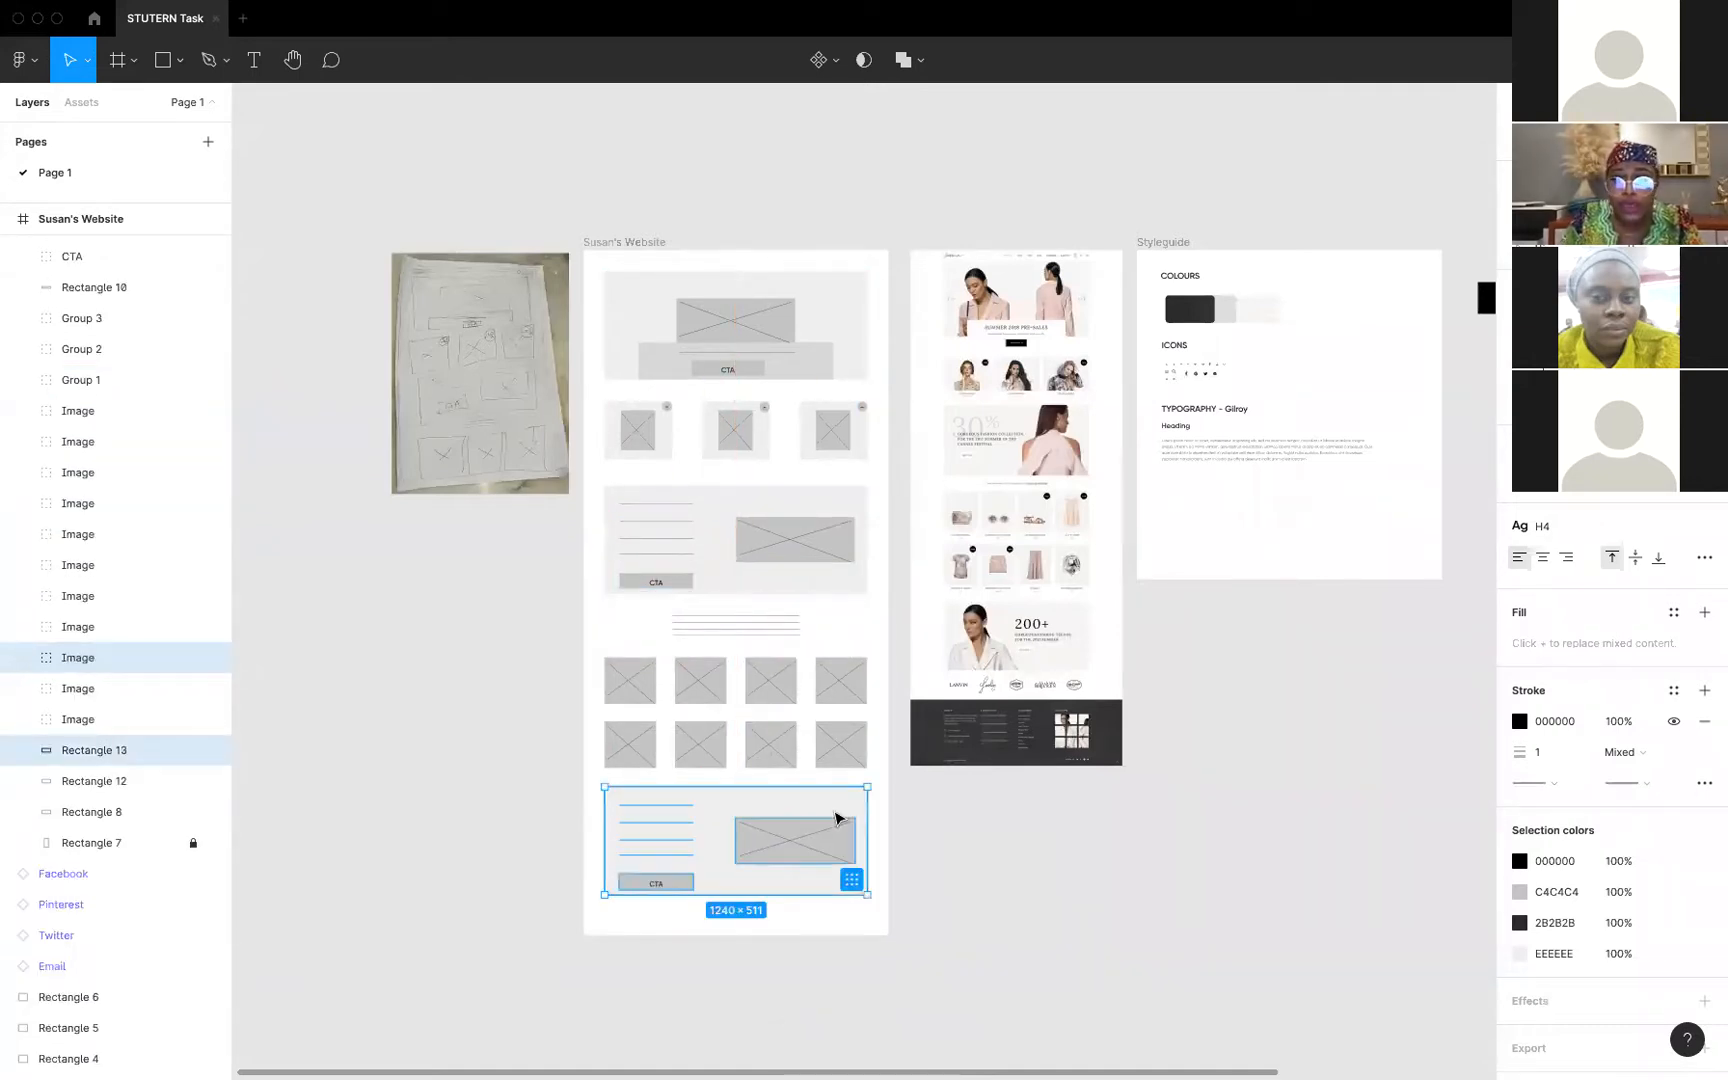
left_click(935, 840)
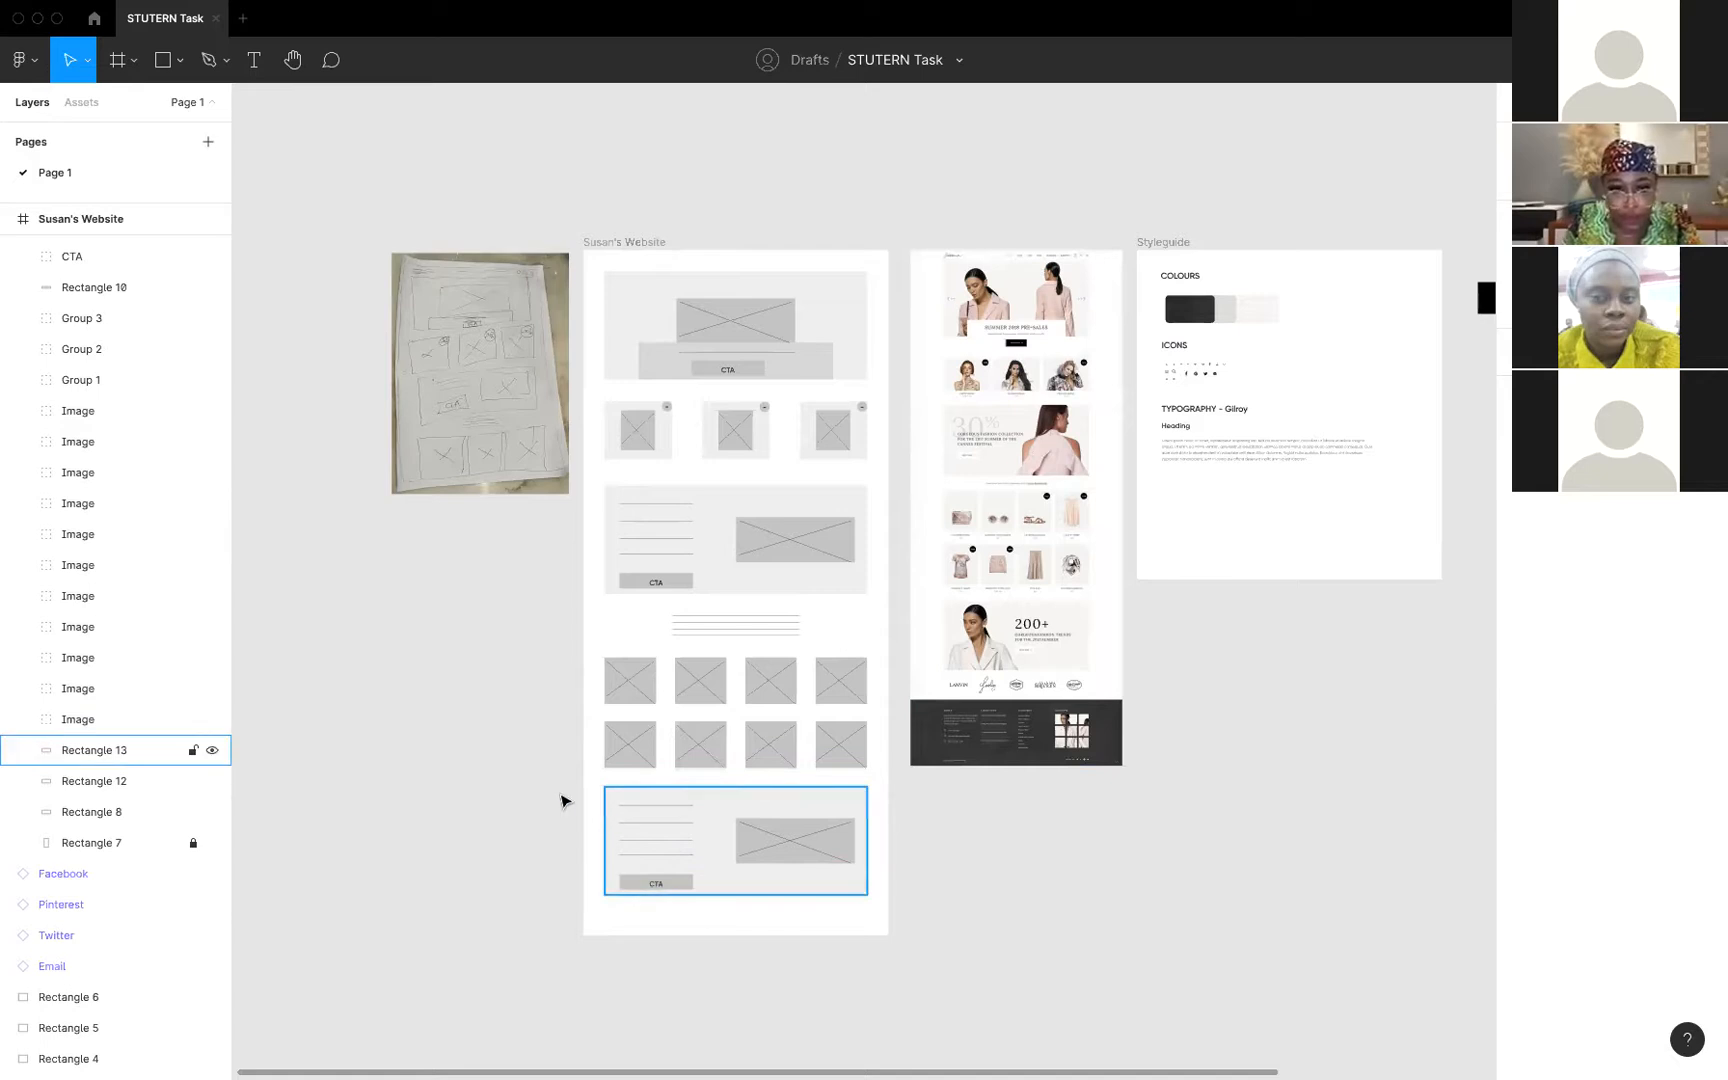
Group the four text lines in the lower promotional section, and combine that group with the CTA below them
left_click_drag(566, 800, 724, 862)
left_click(709, 843, "shift")
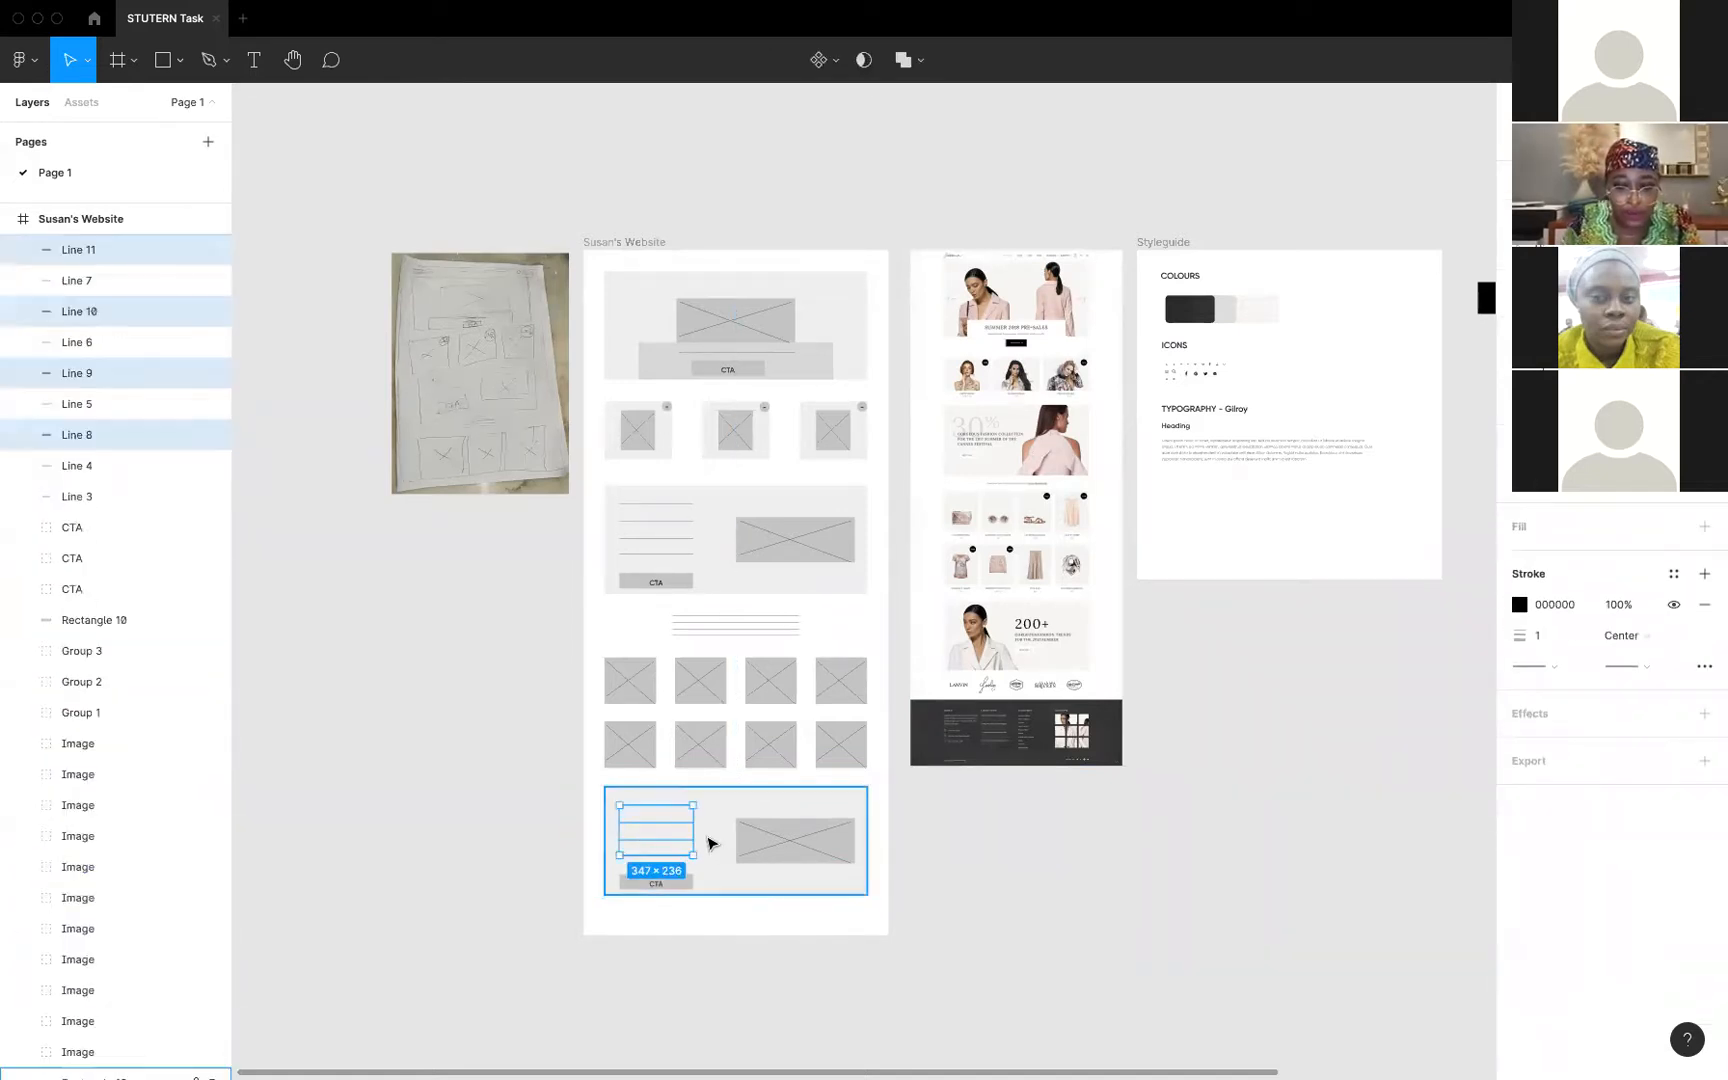
key("ctrl+g")
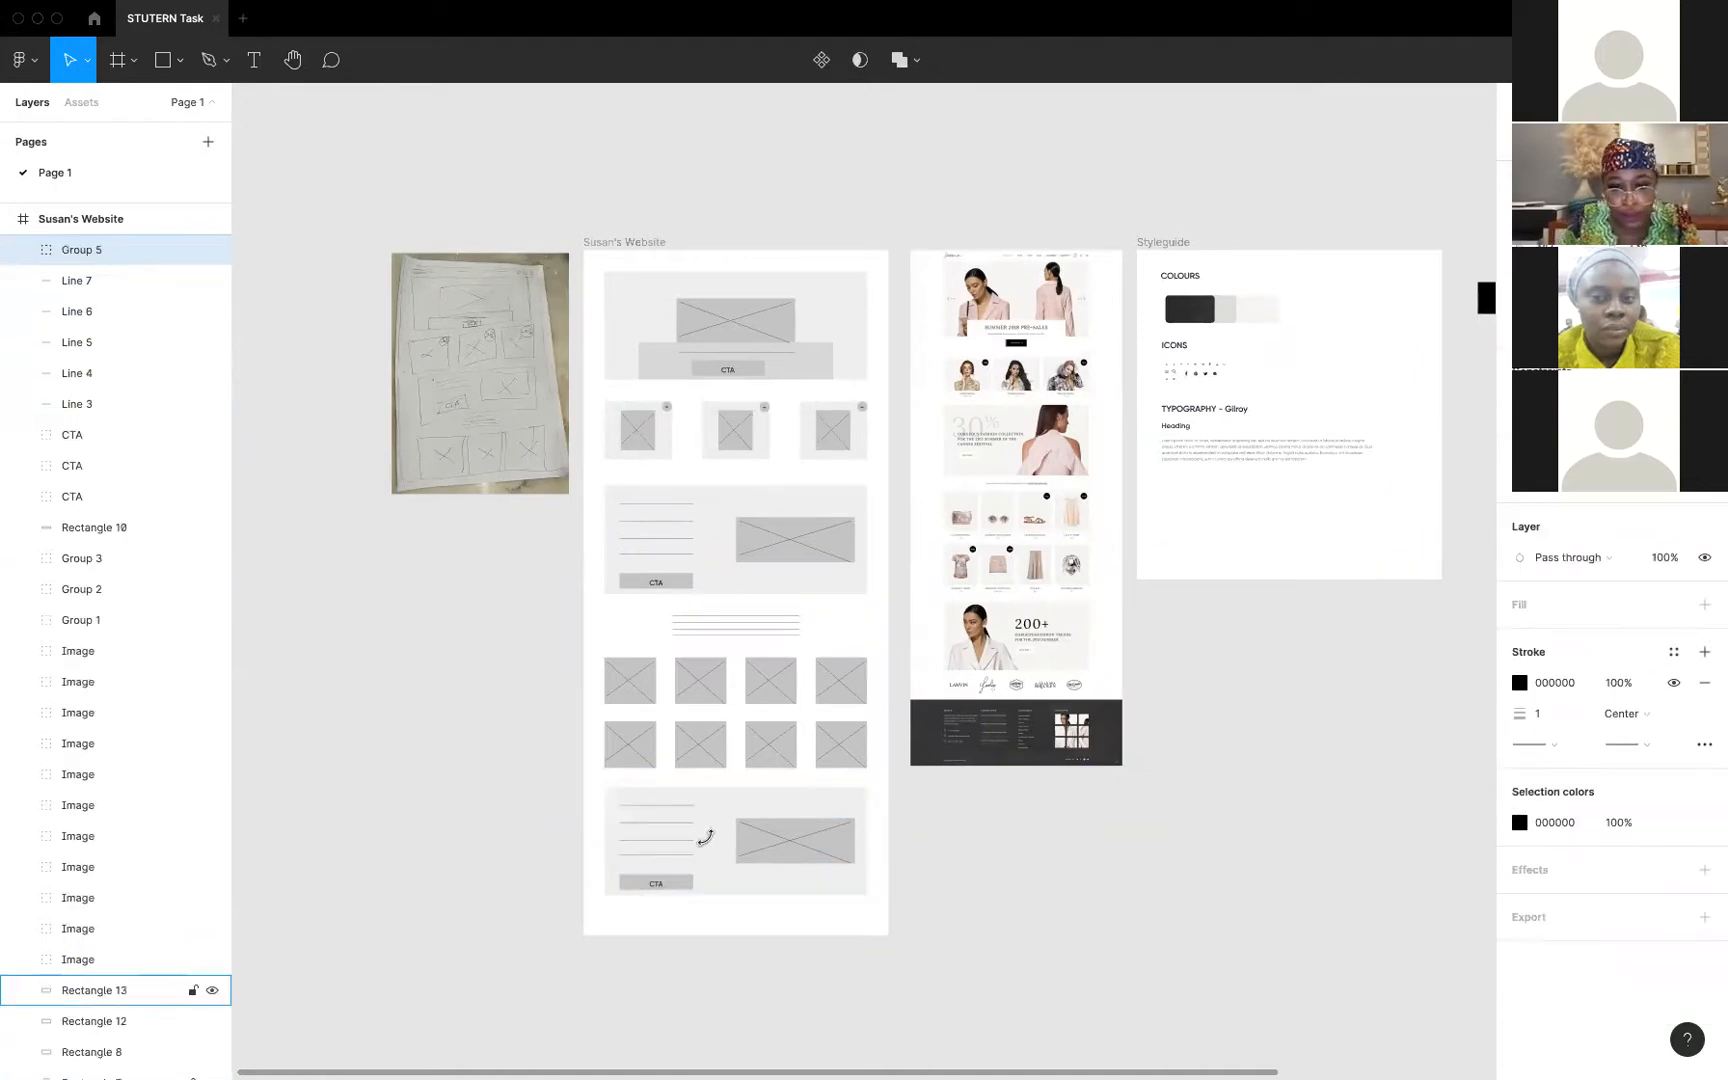
left_click(689, 886, "shift")
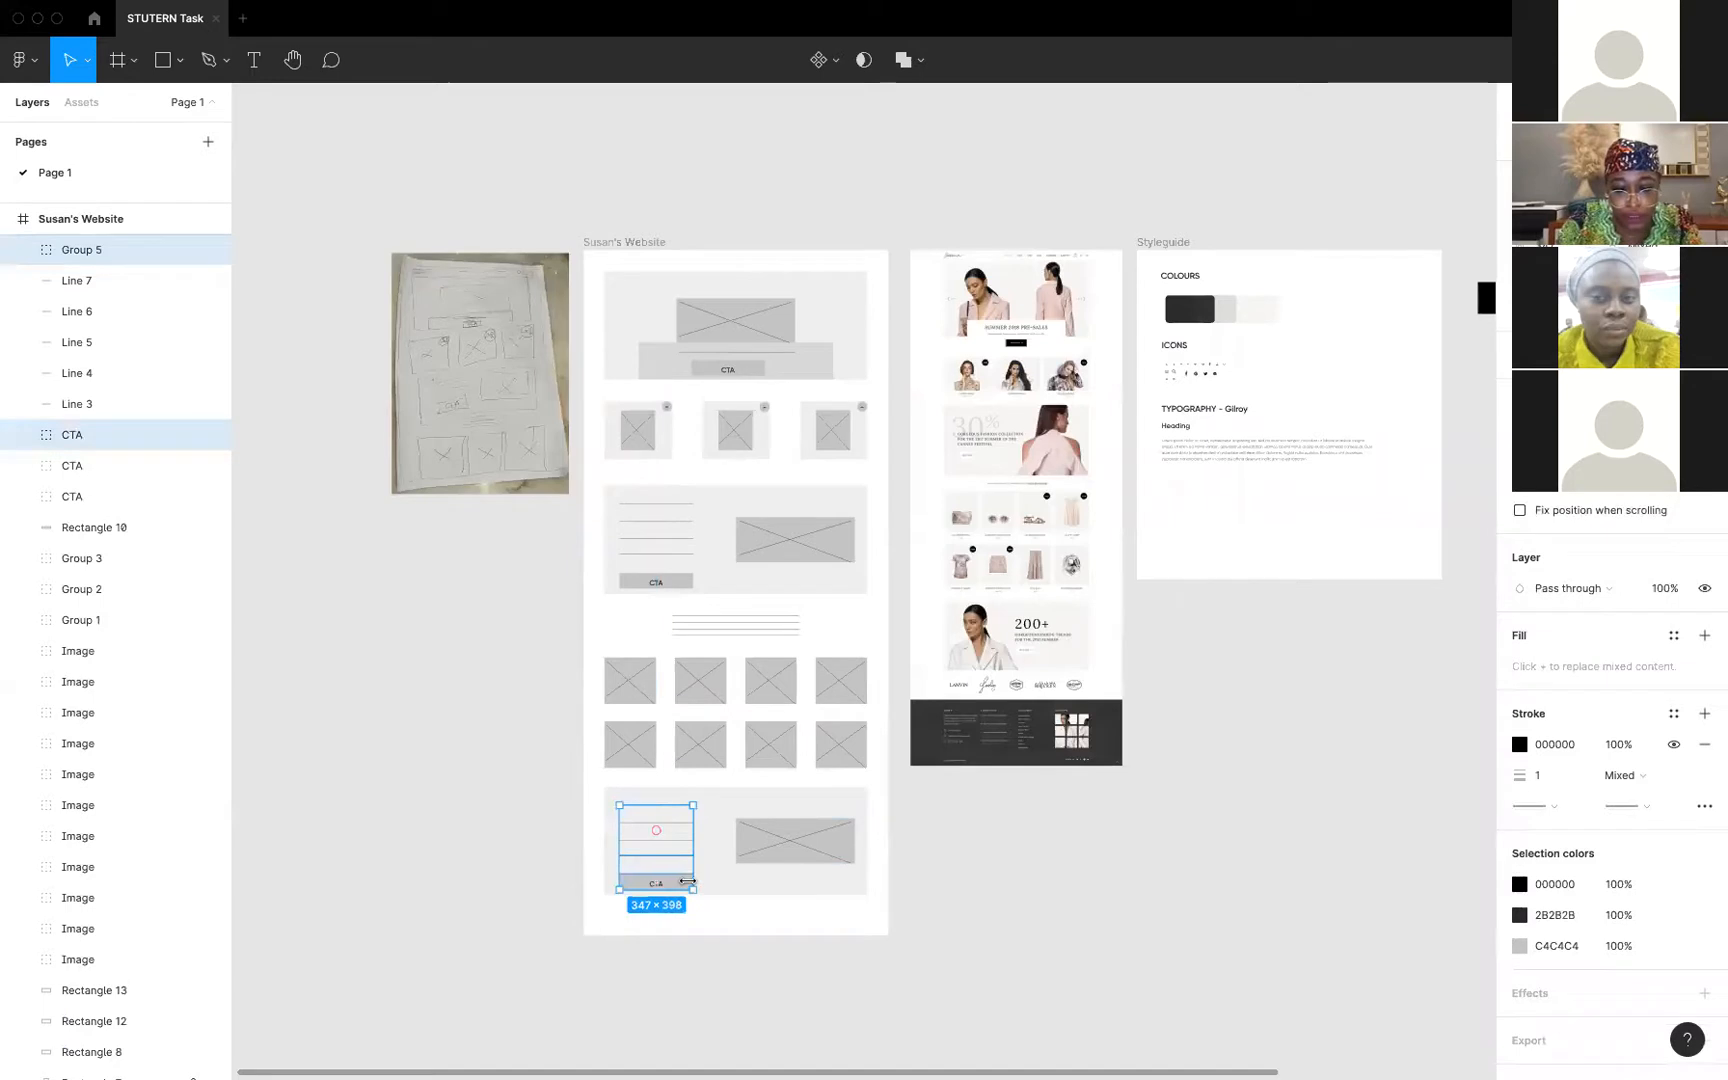
key("ctrl+g")
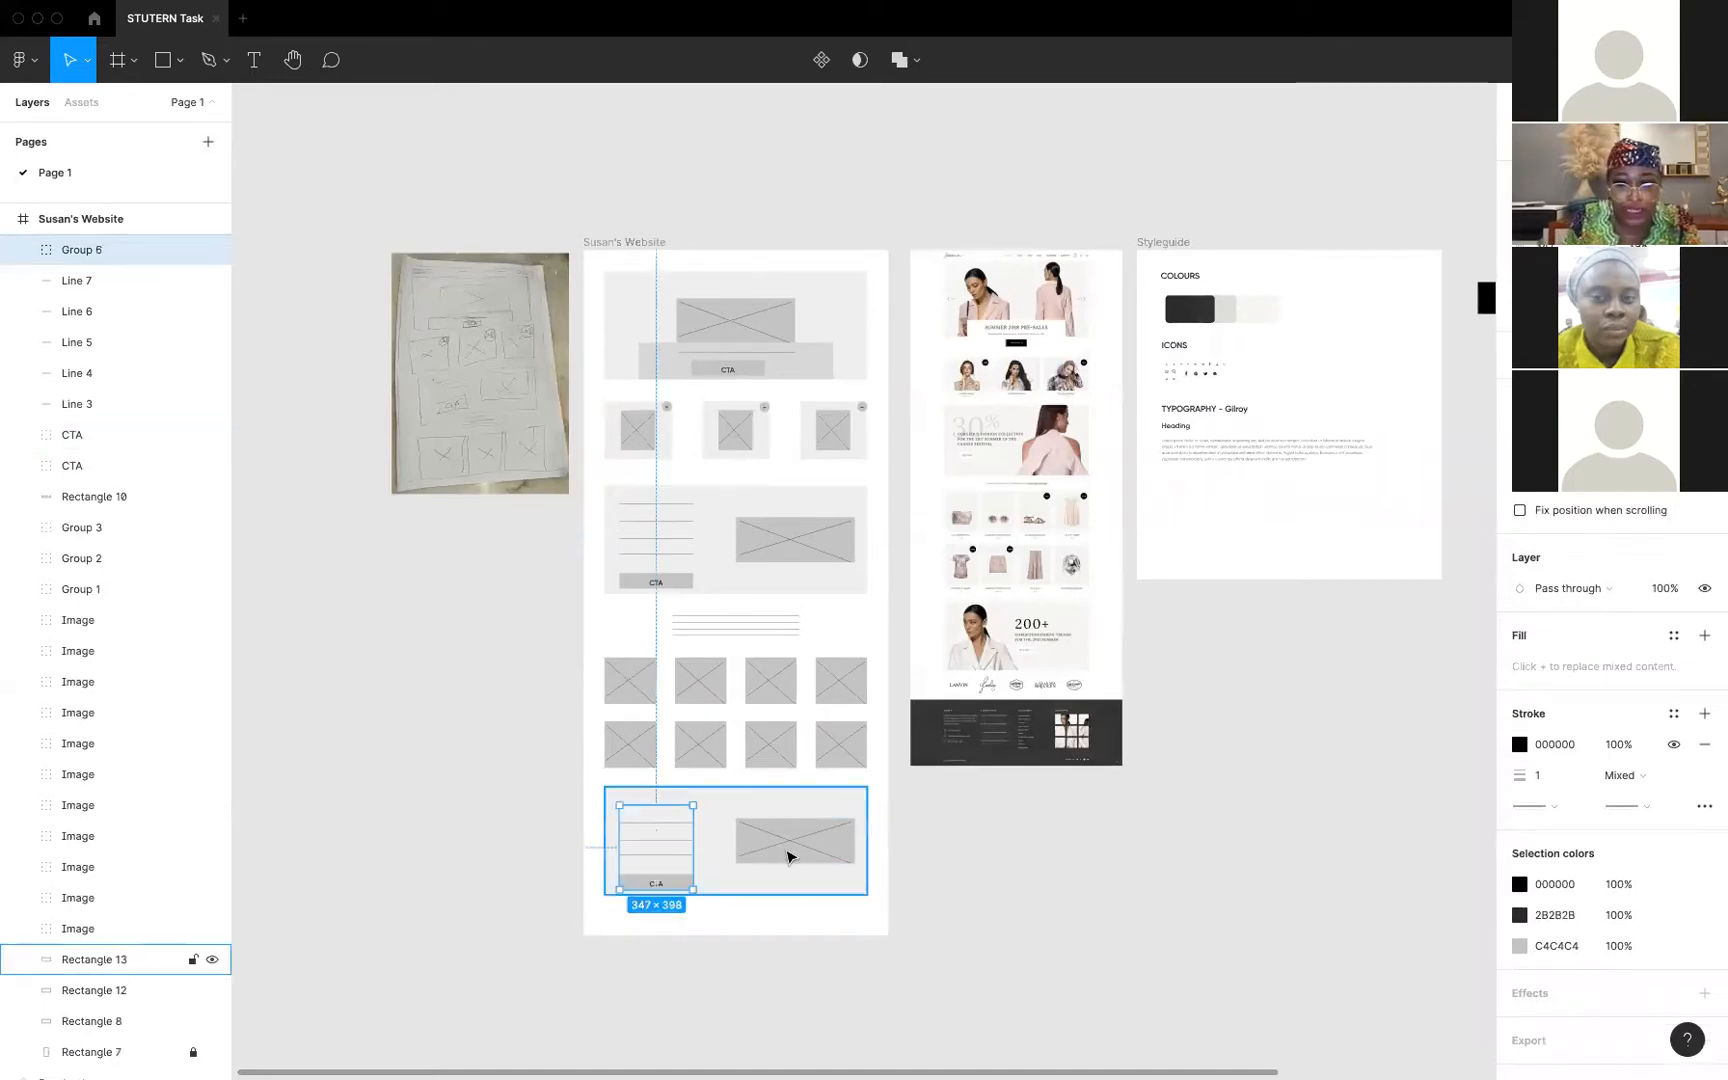
Swap the text-and-CTA group with the wide image placeholder in the lower section, so the image sits on the left
left_click(786, 857, "shift")
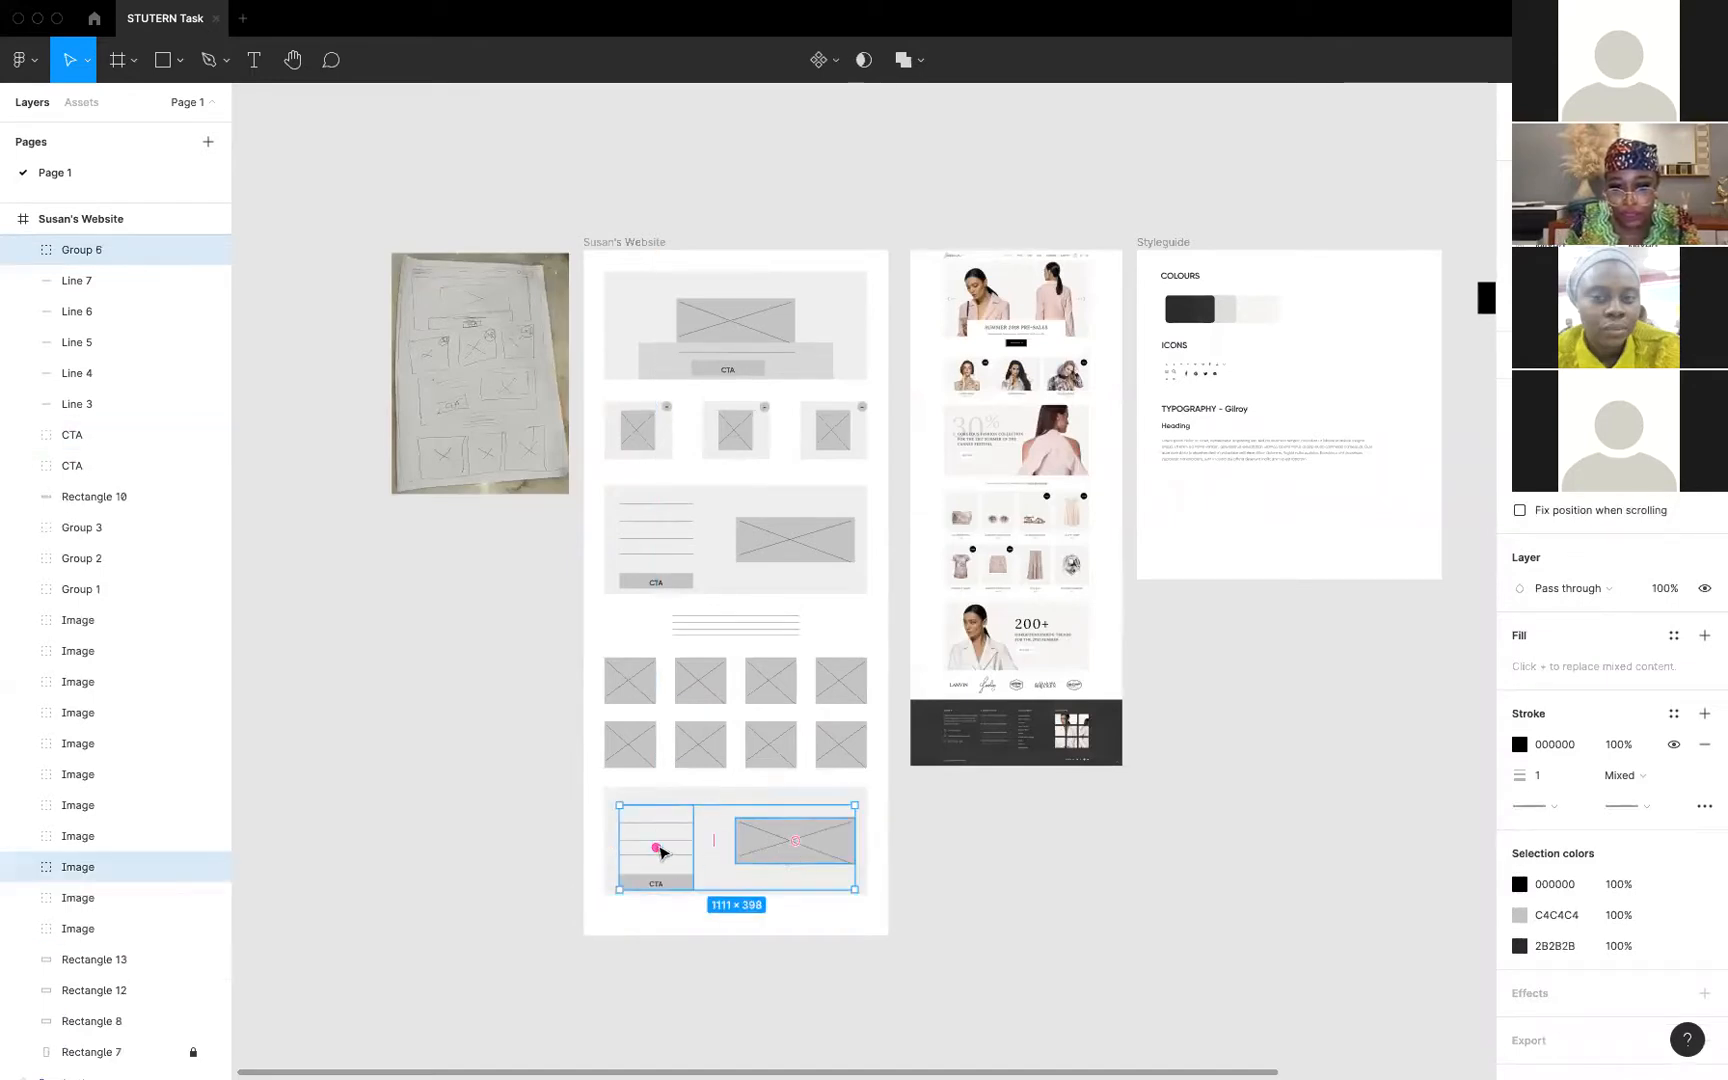
scroll(660, 851, "up", 5)
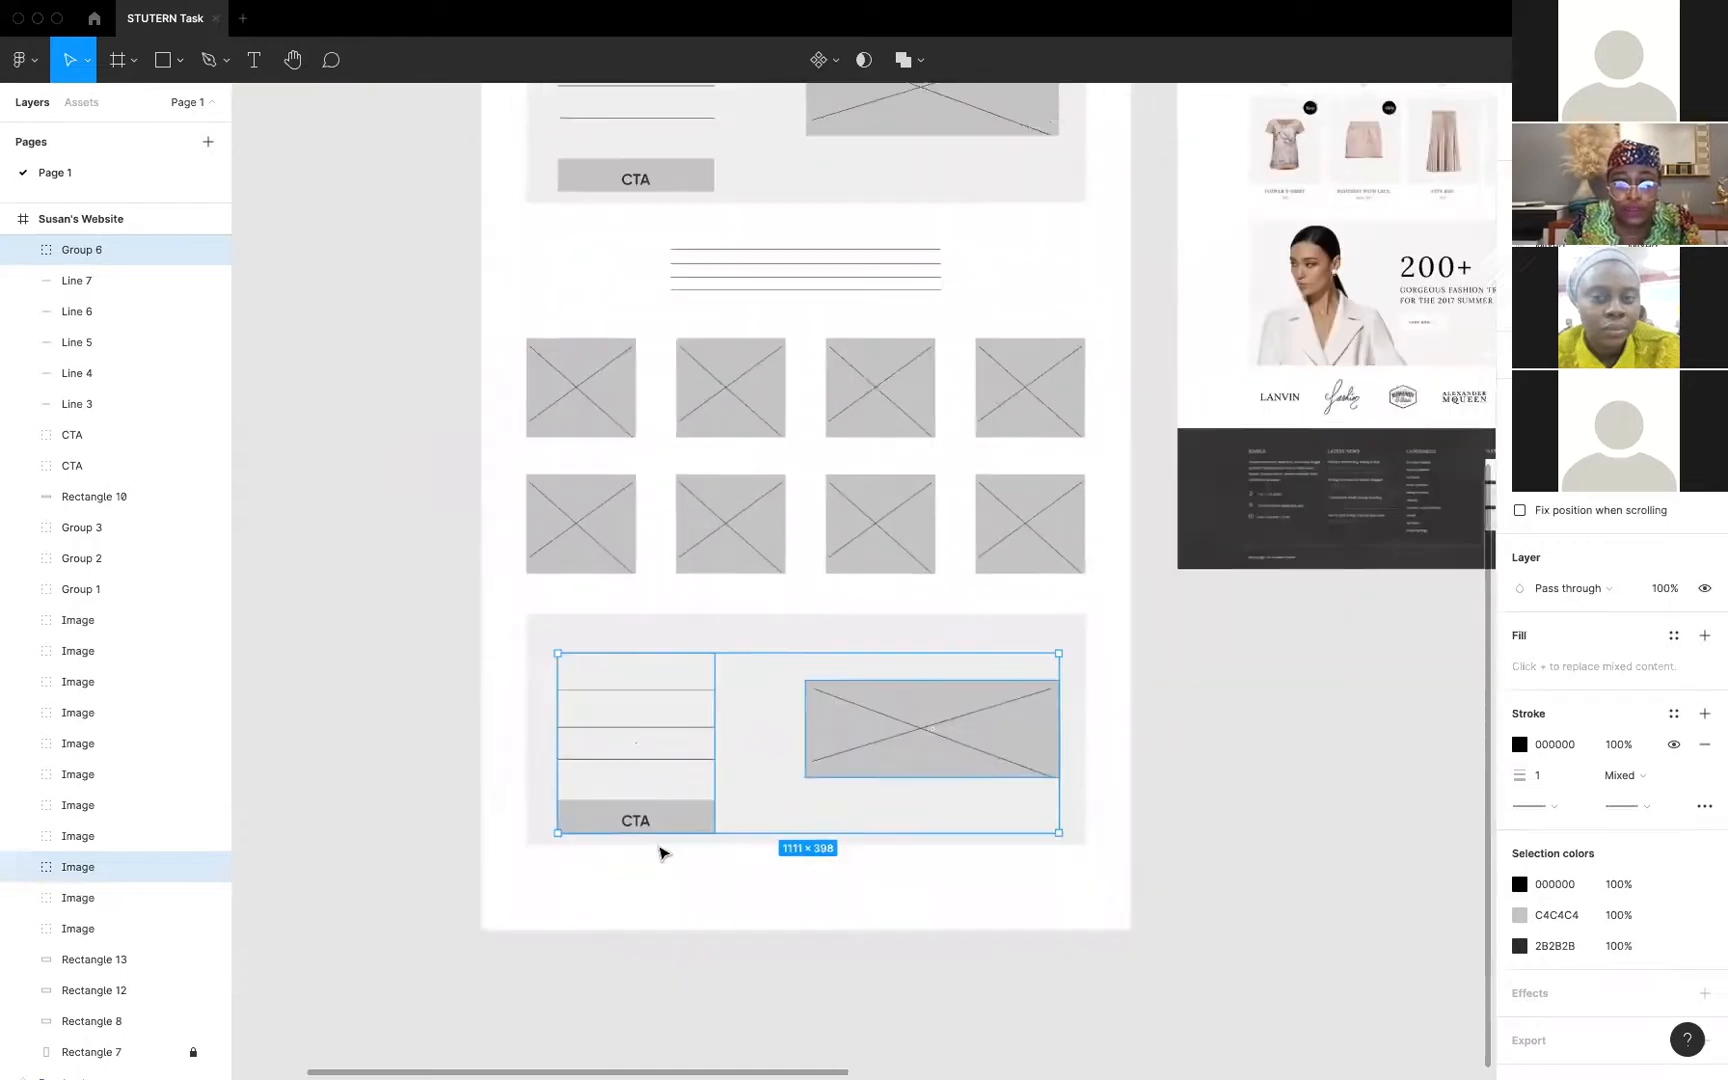
scroll(644, 875, "down", 6)
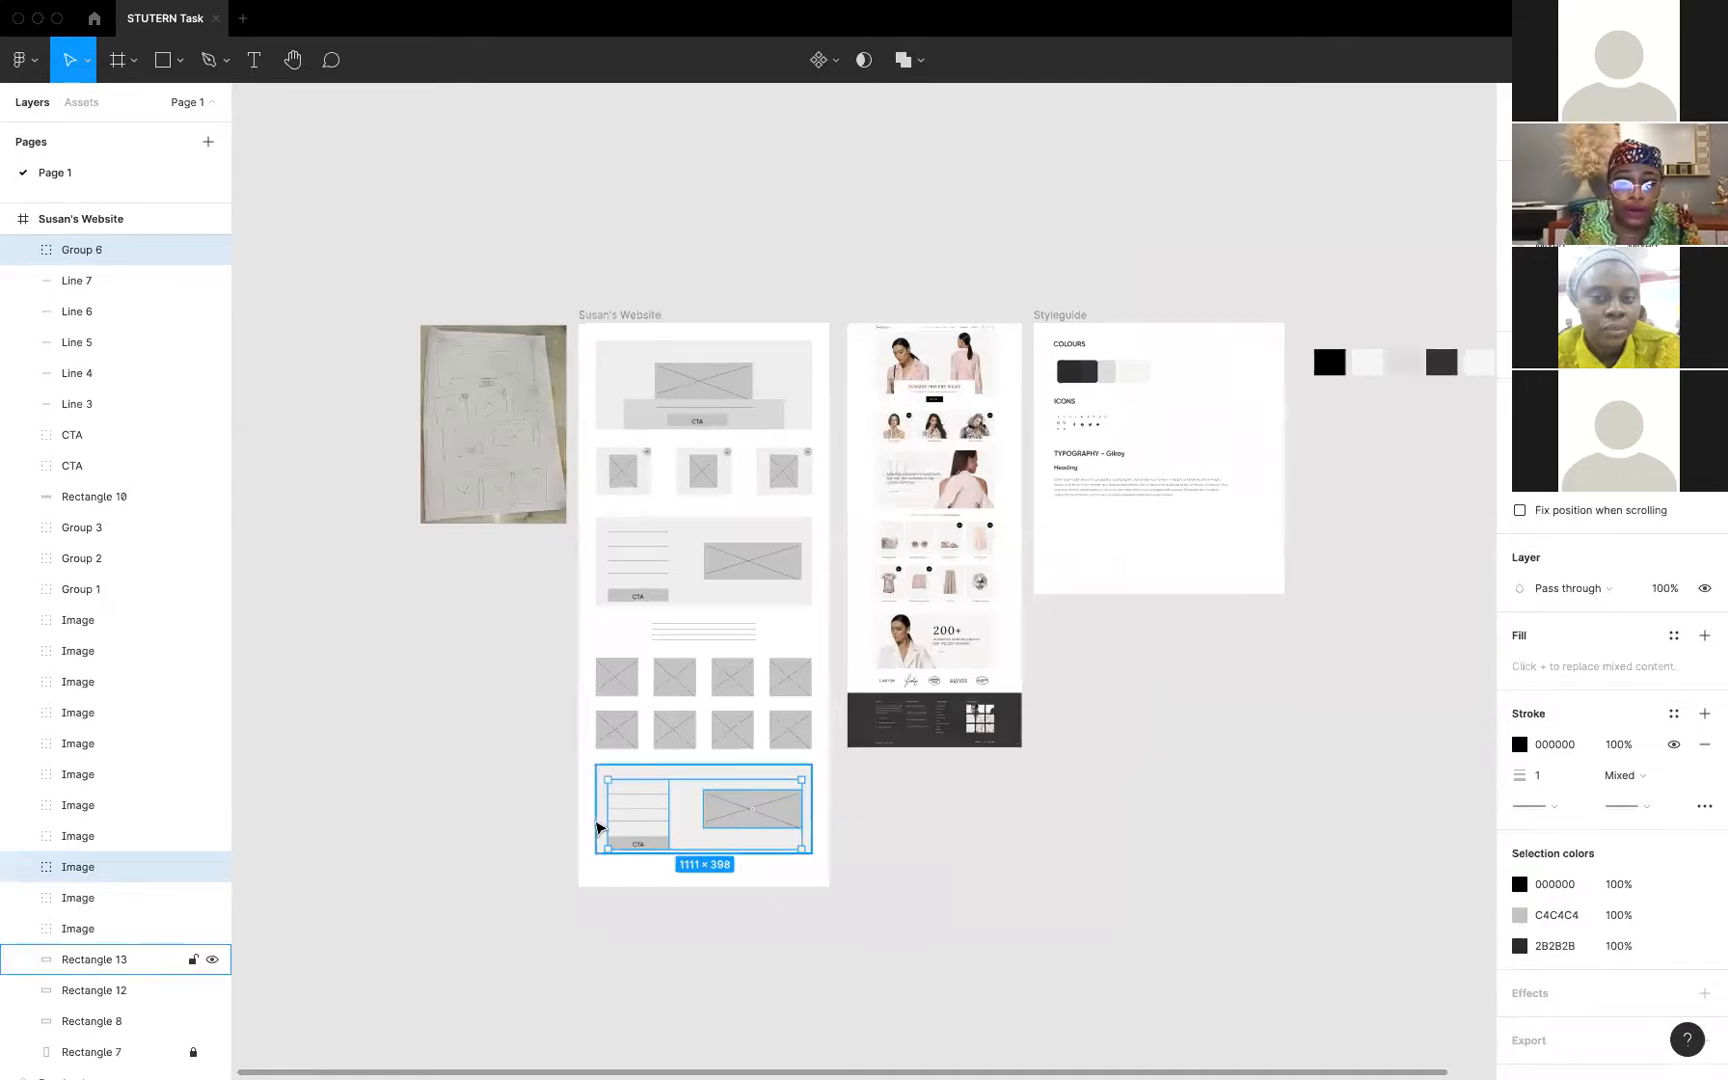
left_click_drag(640, 822, 768, 822)
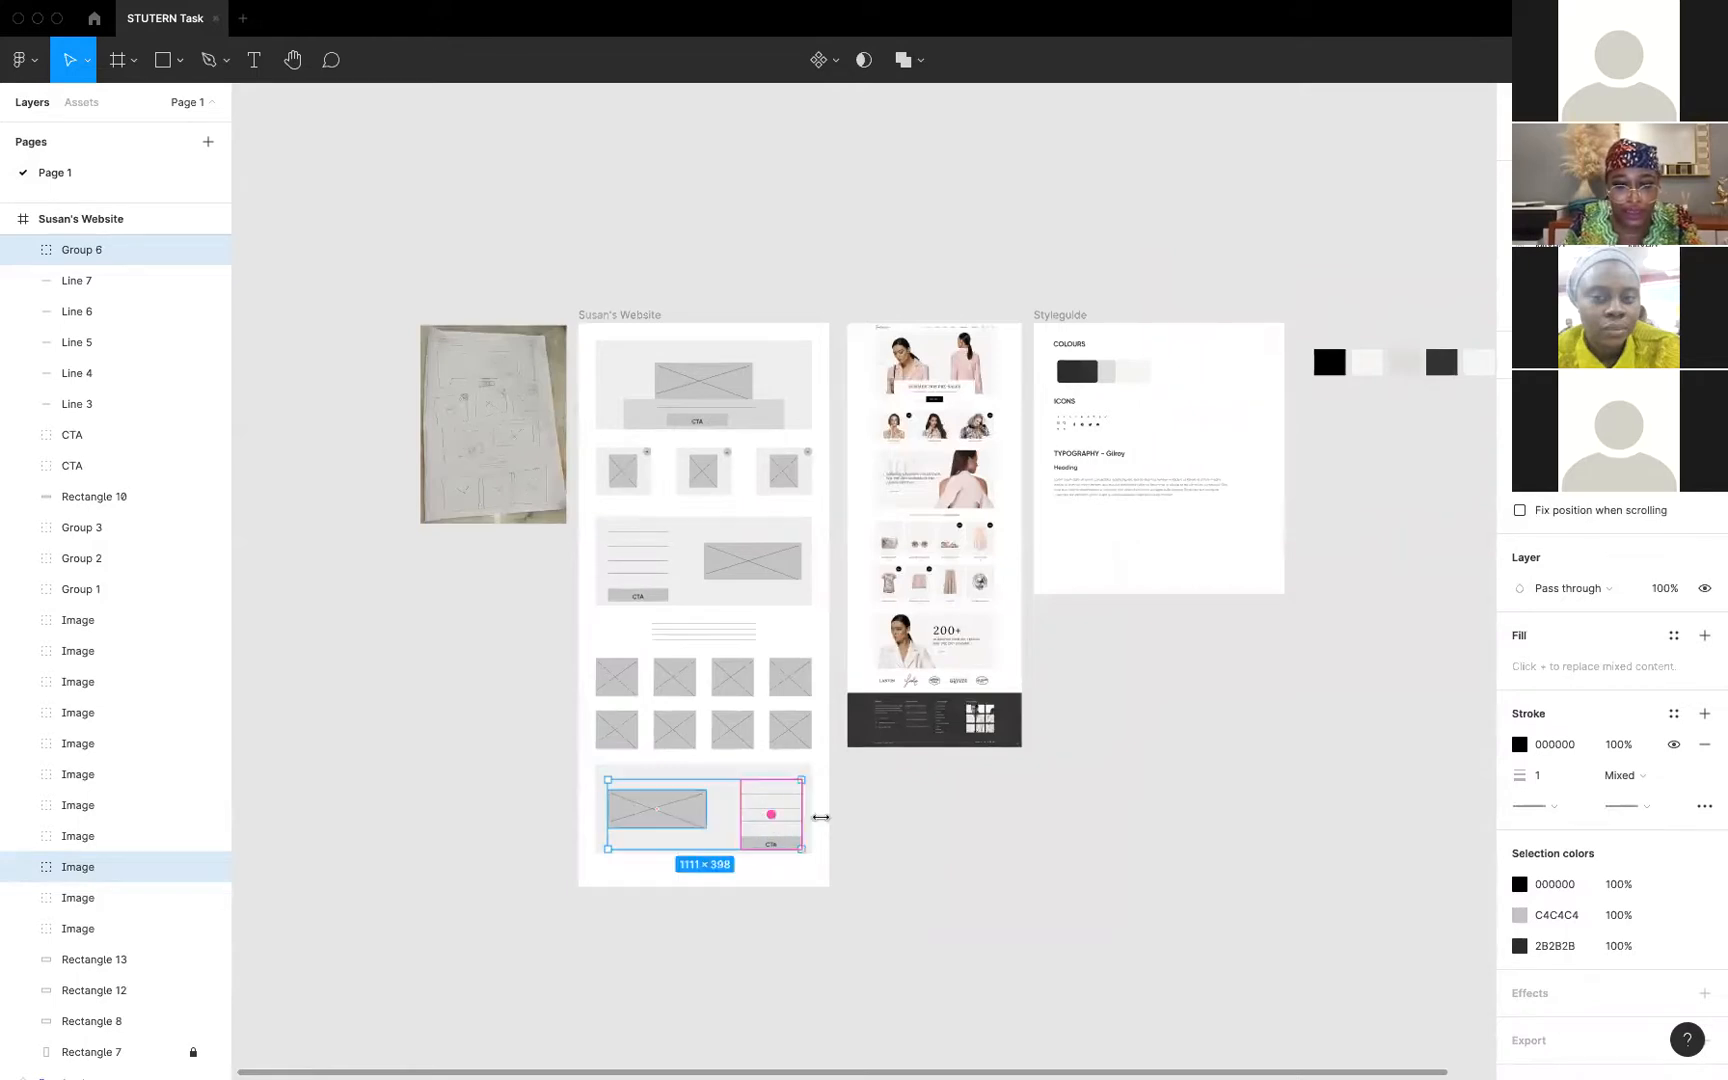
left_click(857, 829)
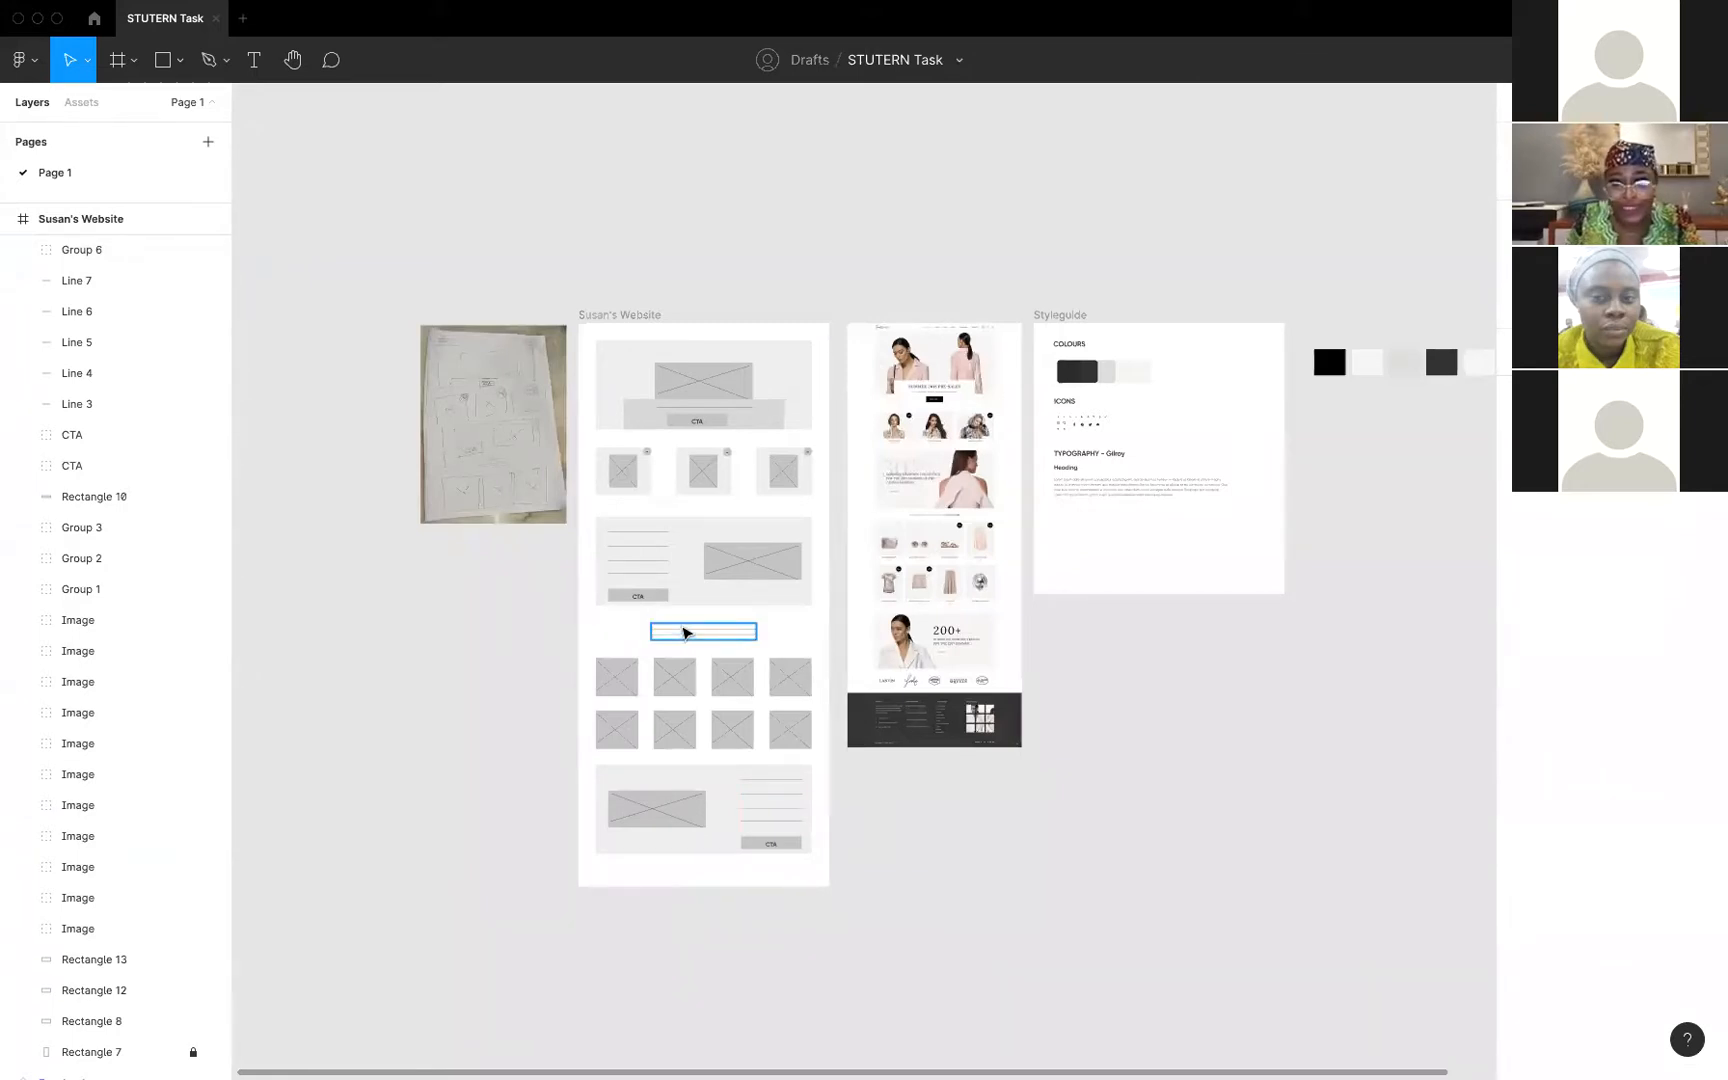
left_click(686, 632)
key("super+d")
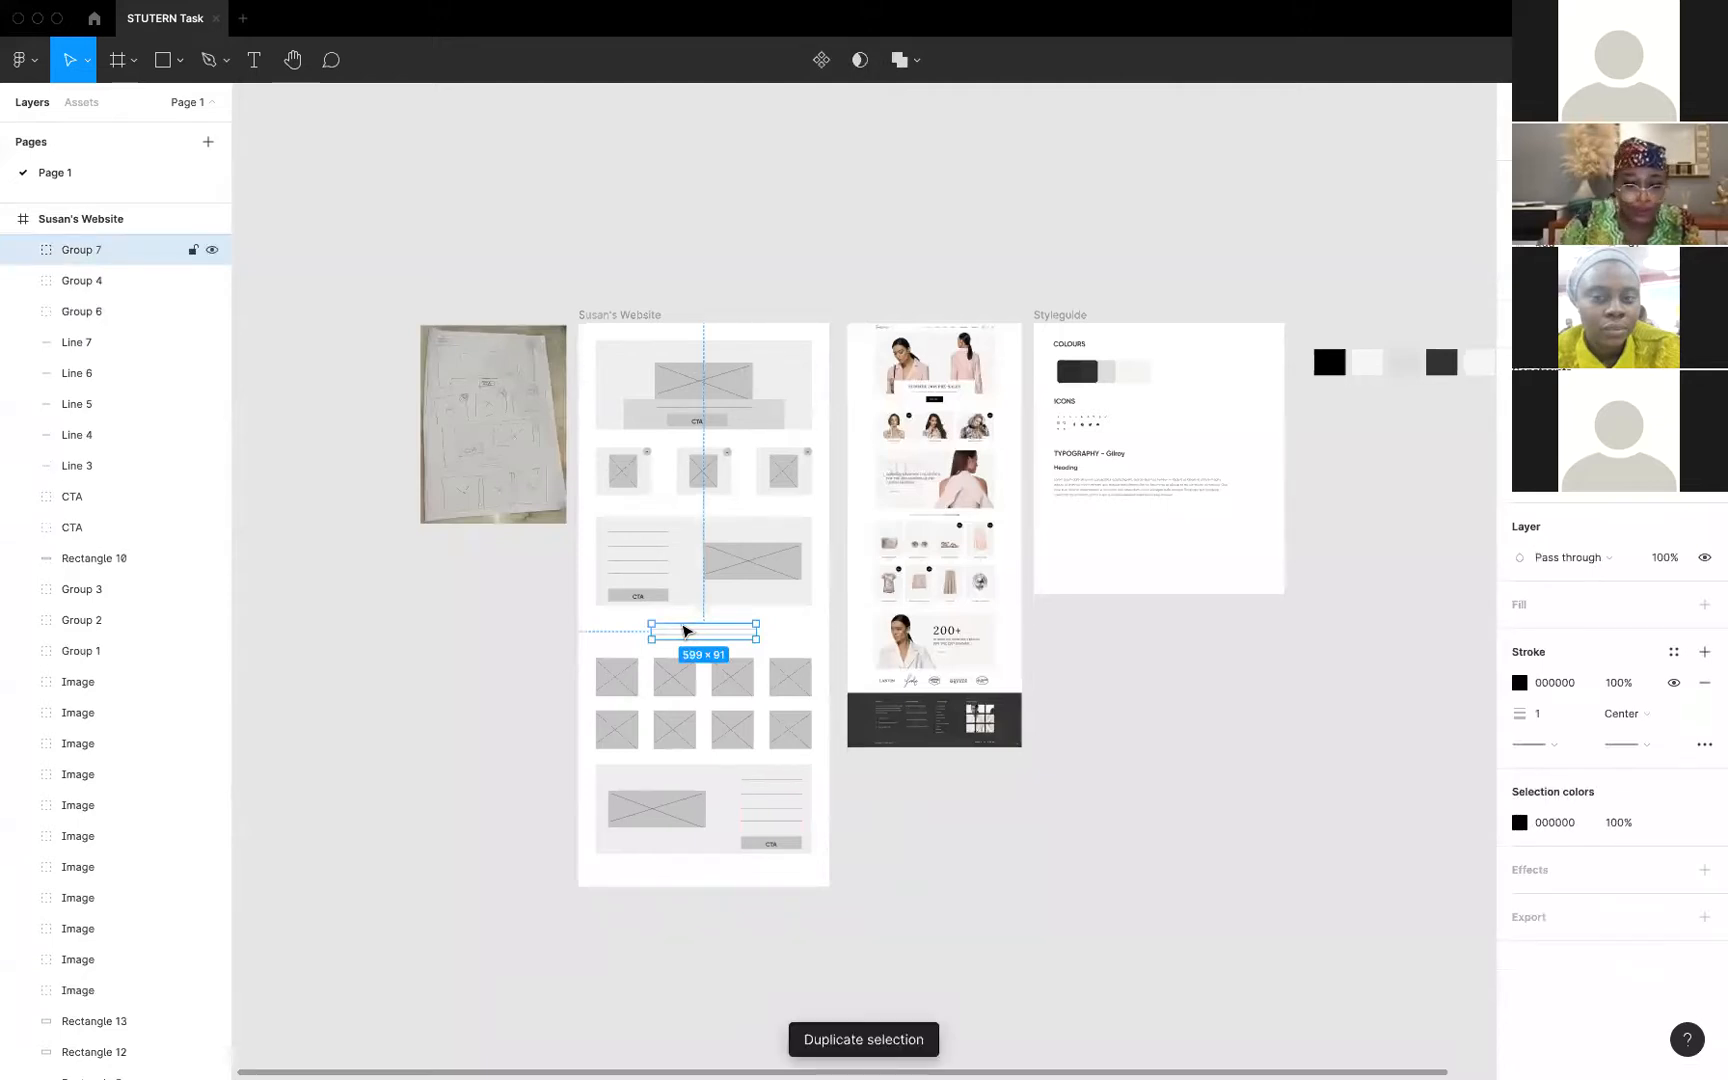
key("super+z")
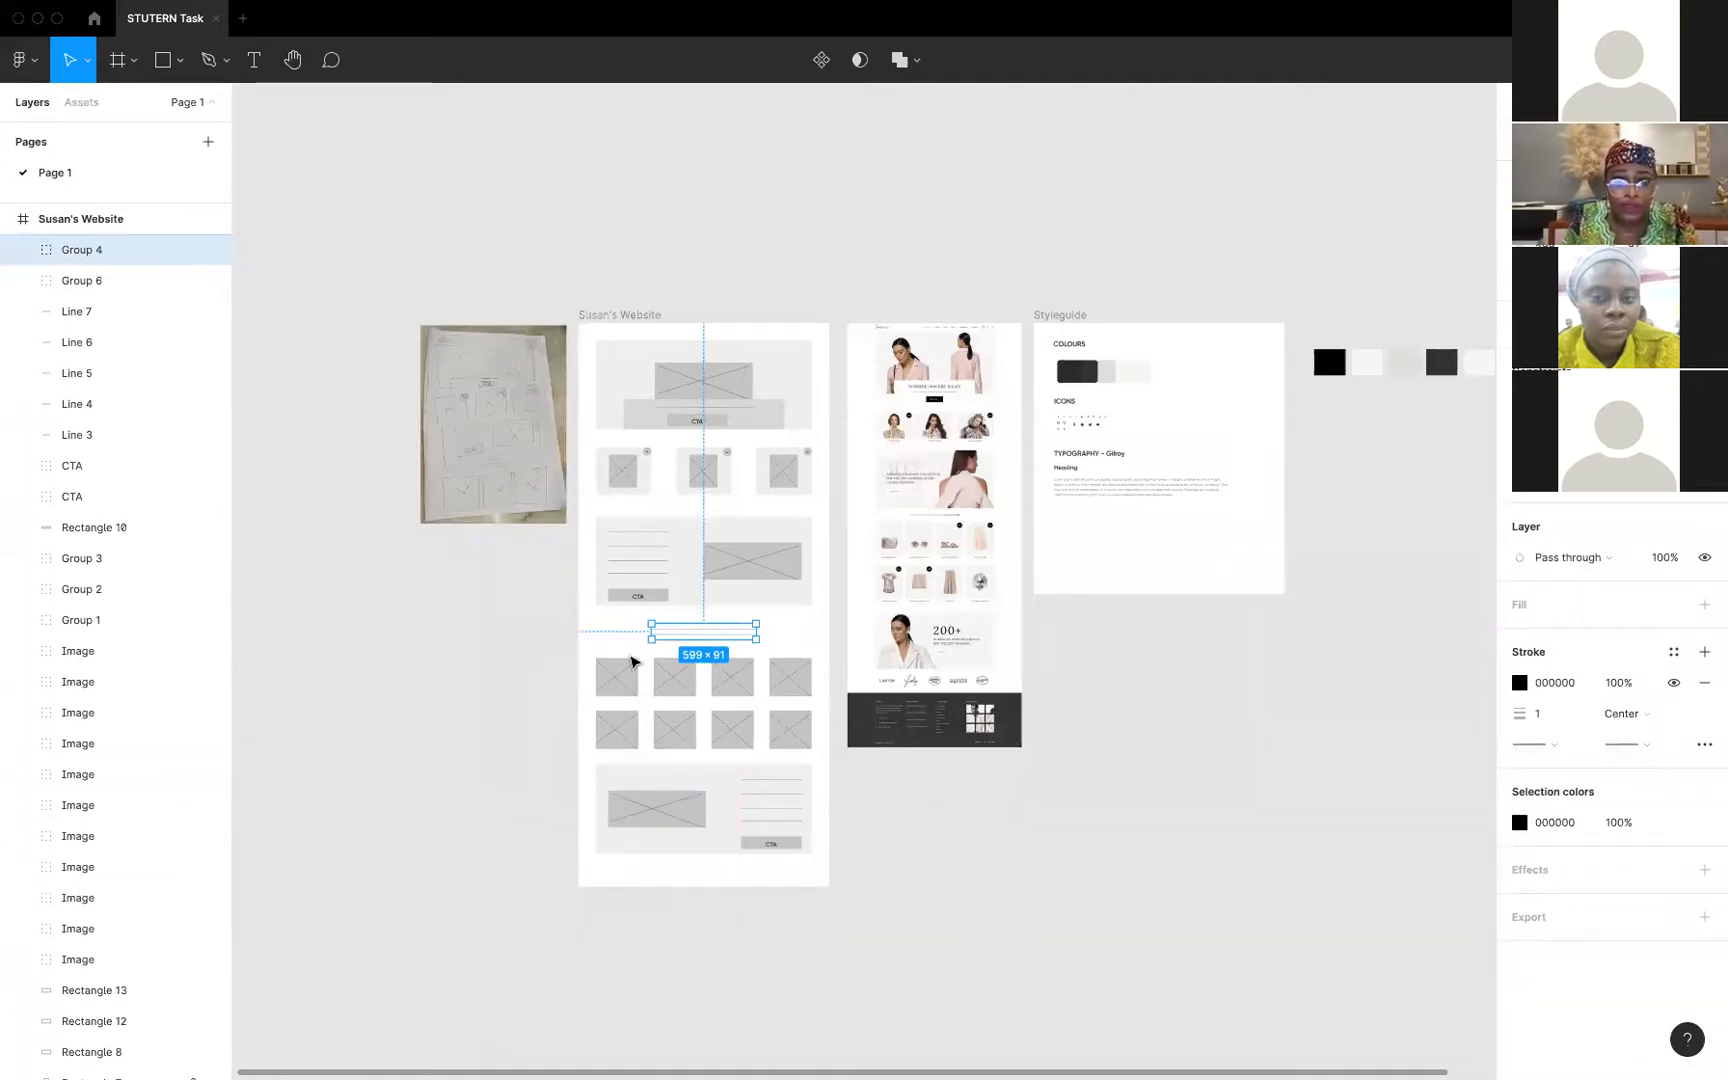
left_click(630, 655)
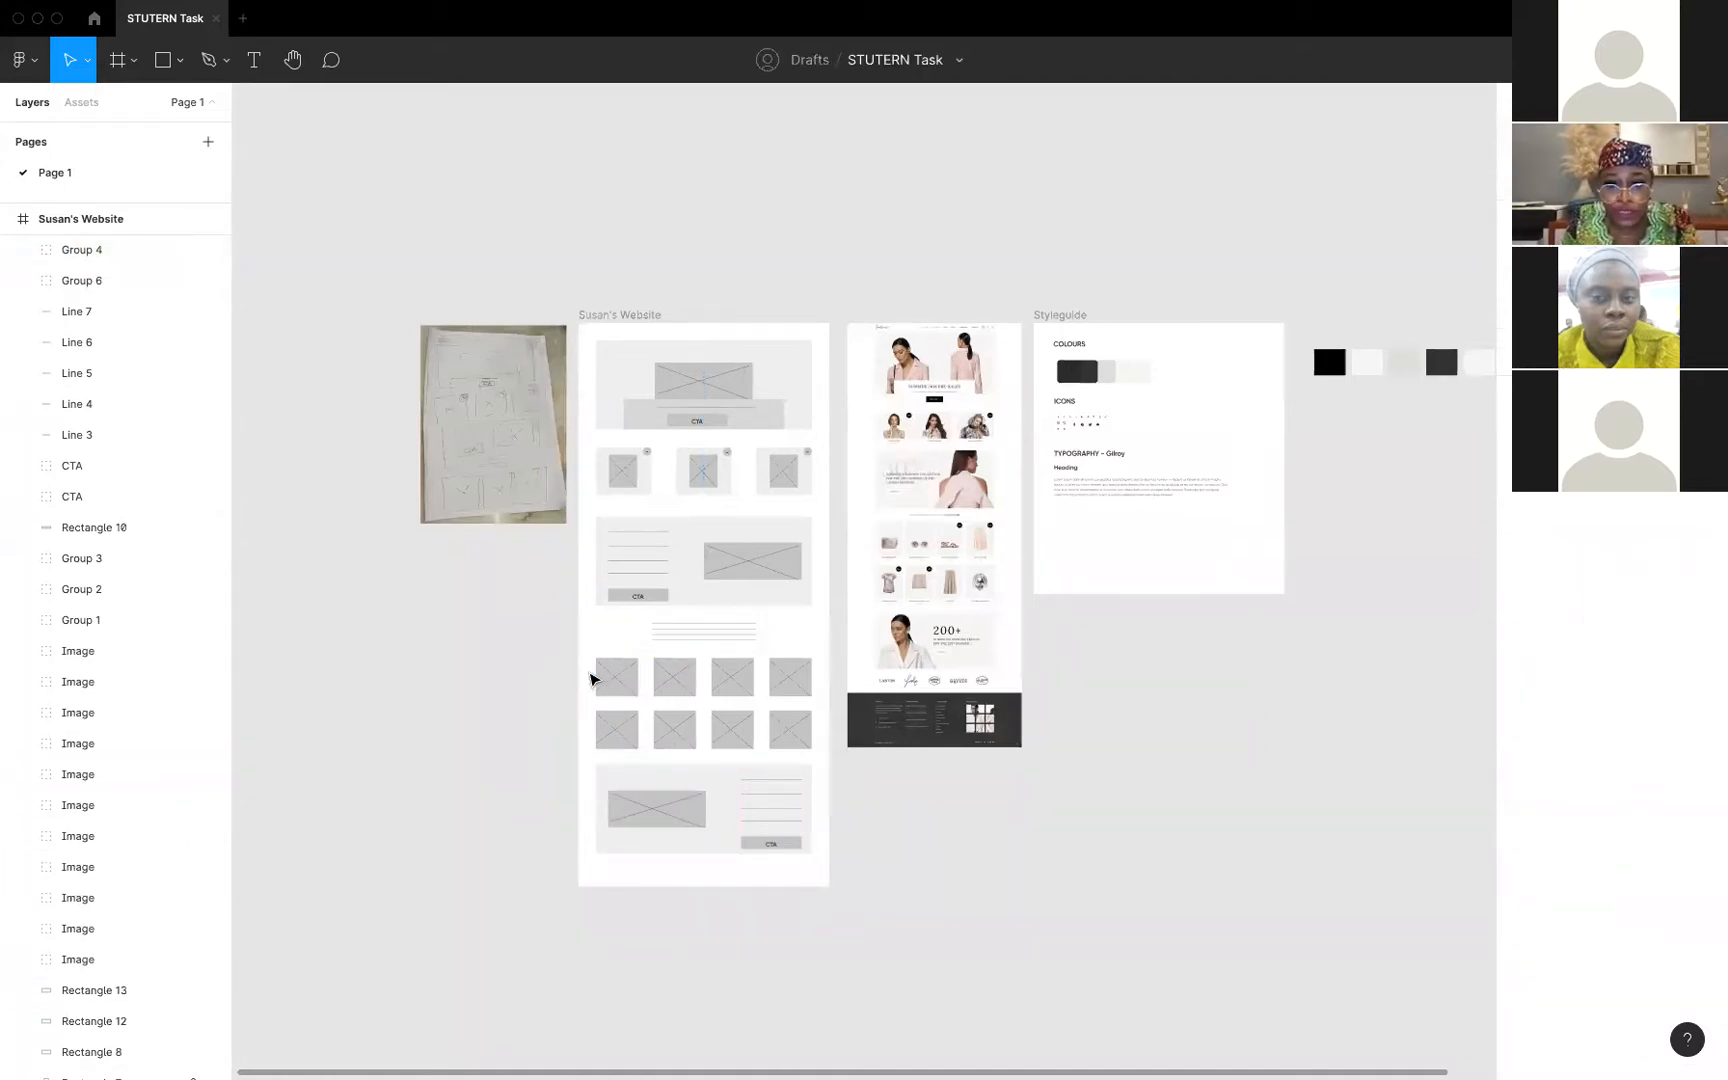
Group the four image placeholders of the upper grid row, and group those of the lower row separately
left_click_drag(668, 685, 810, 680)
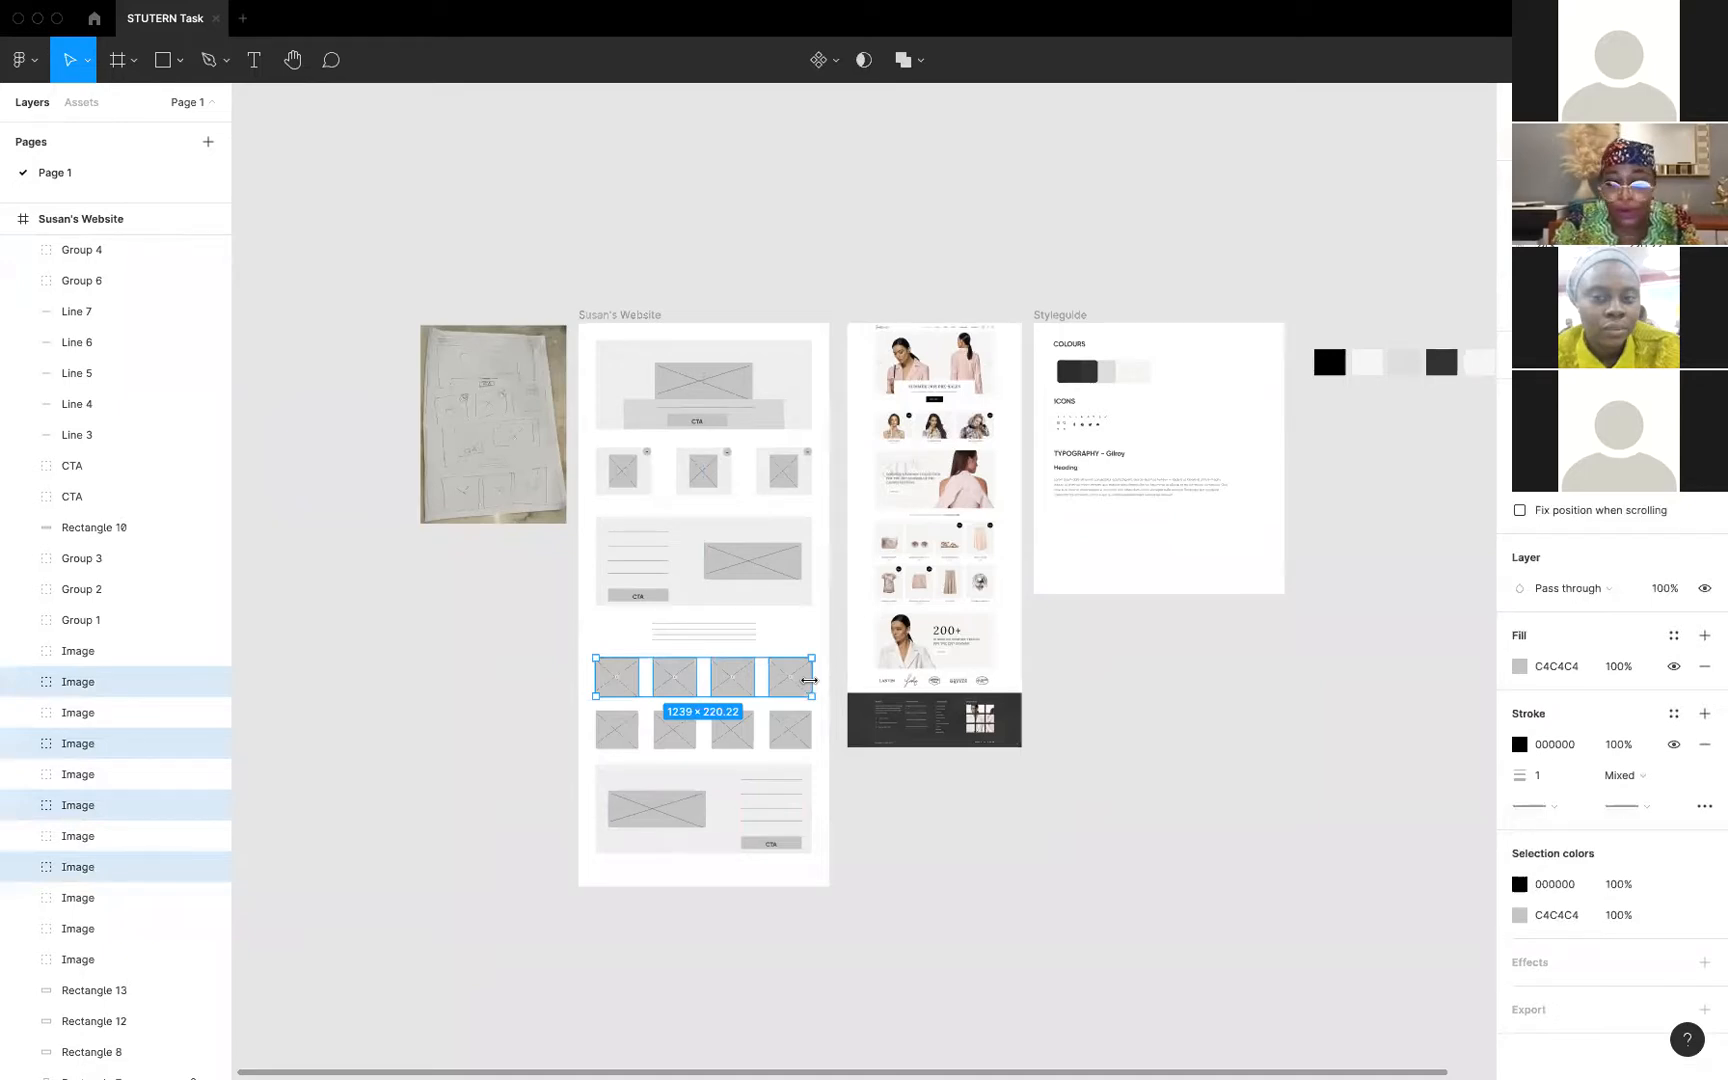
key("super+g")
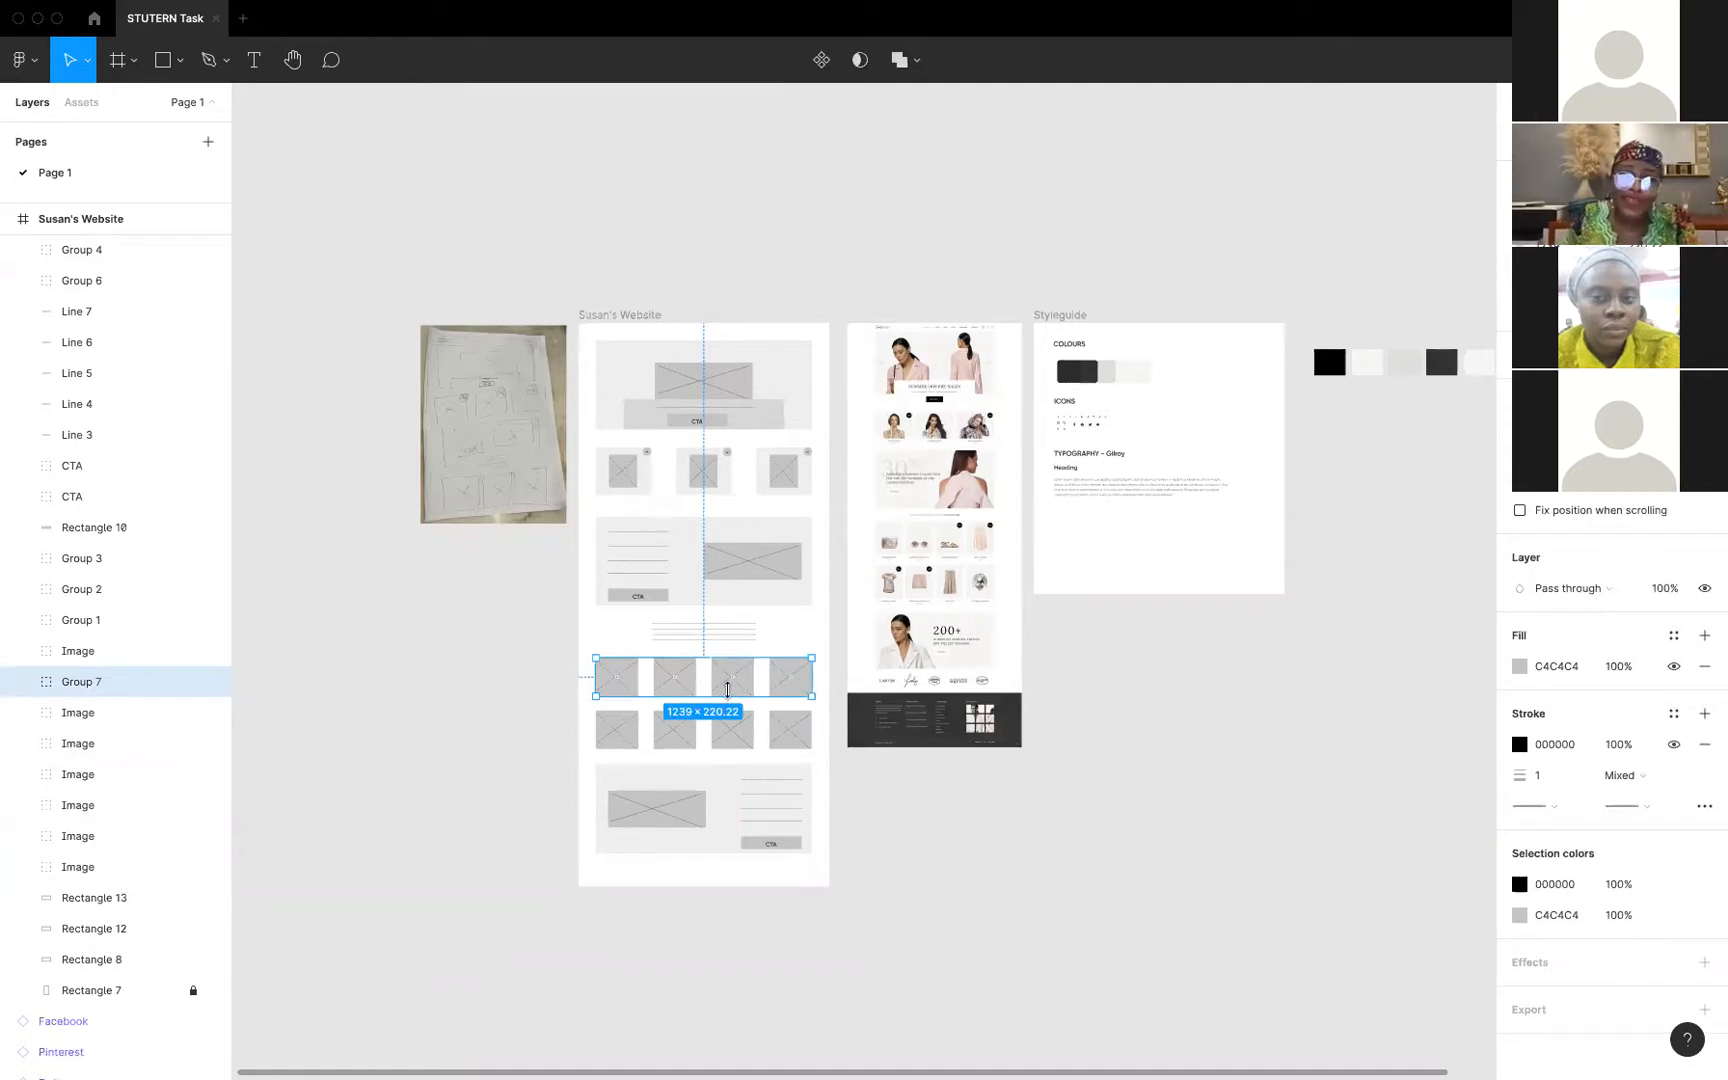
left_click_drag(558, 733, 812, 744)
key("ctrl+g")
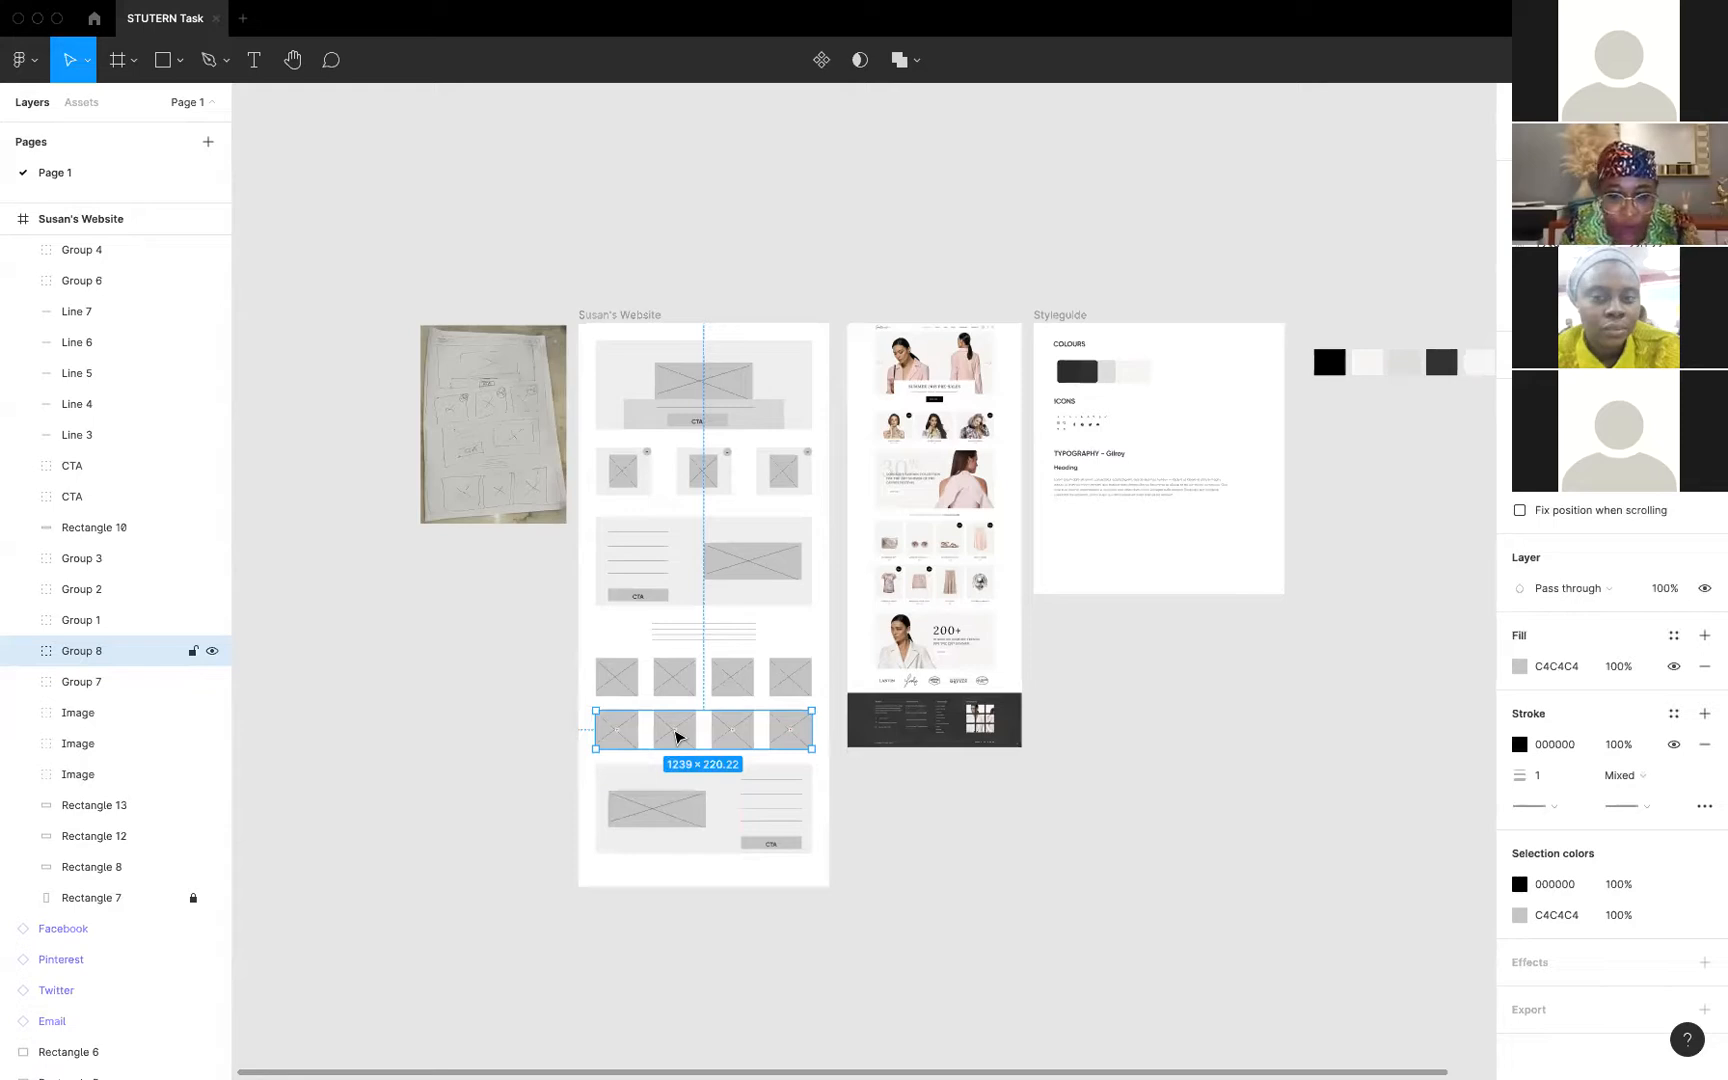
Recolour the C4C4C4 fill of the upper placeholder row to the darker shade 988D8D
left_click(749, 684)
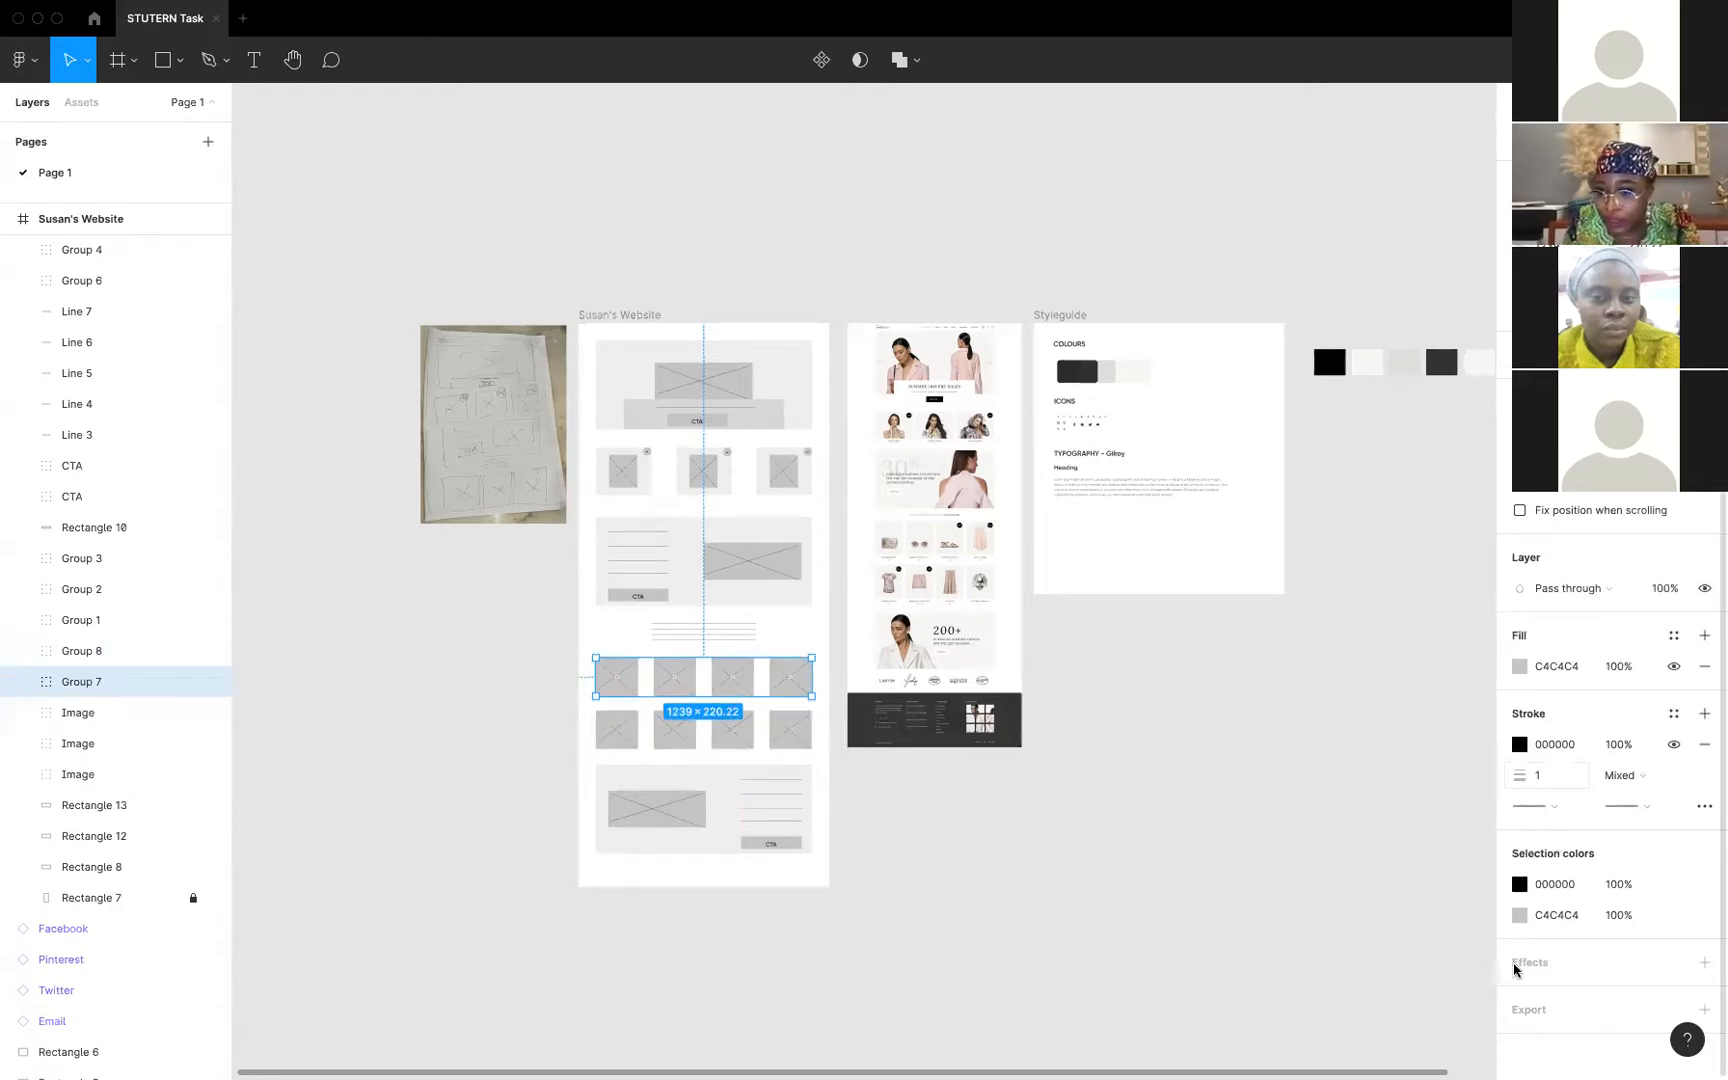
left_click(1520, 915)
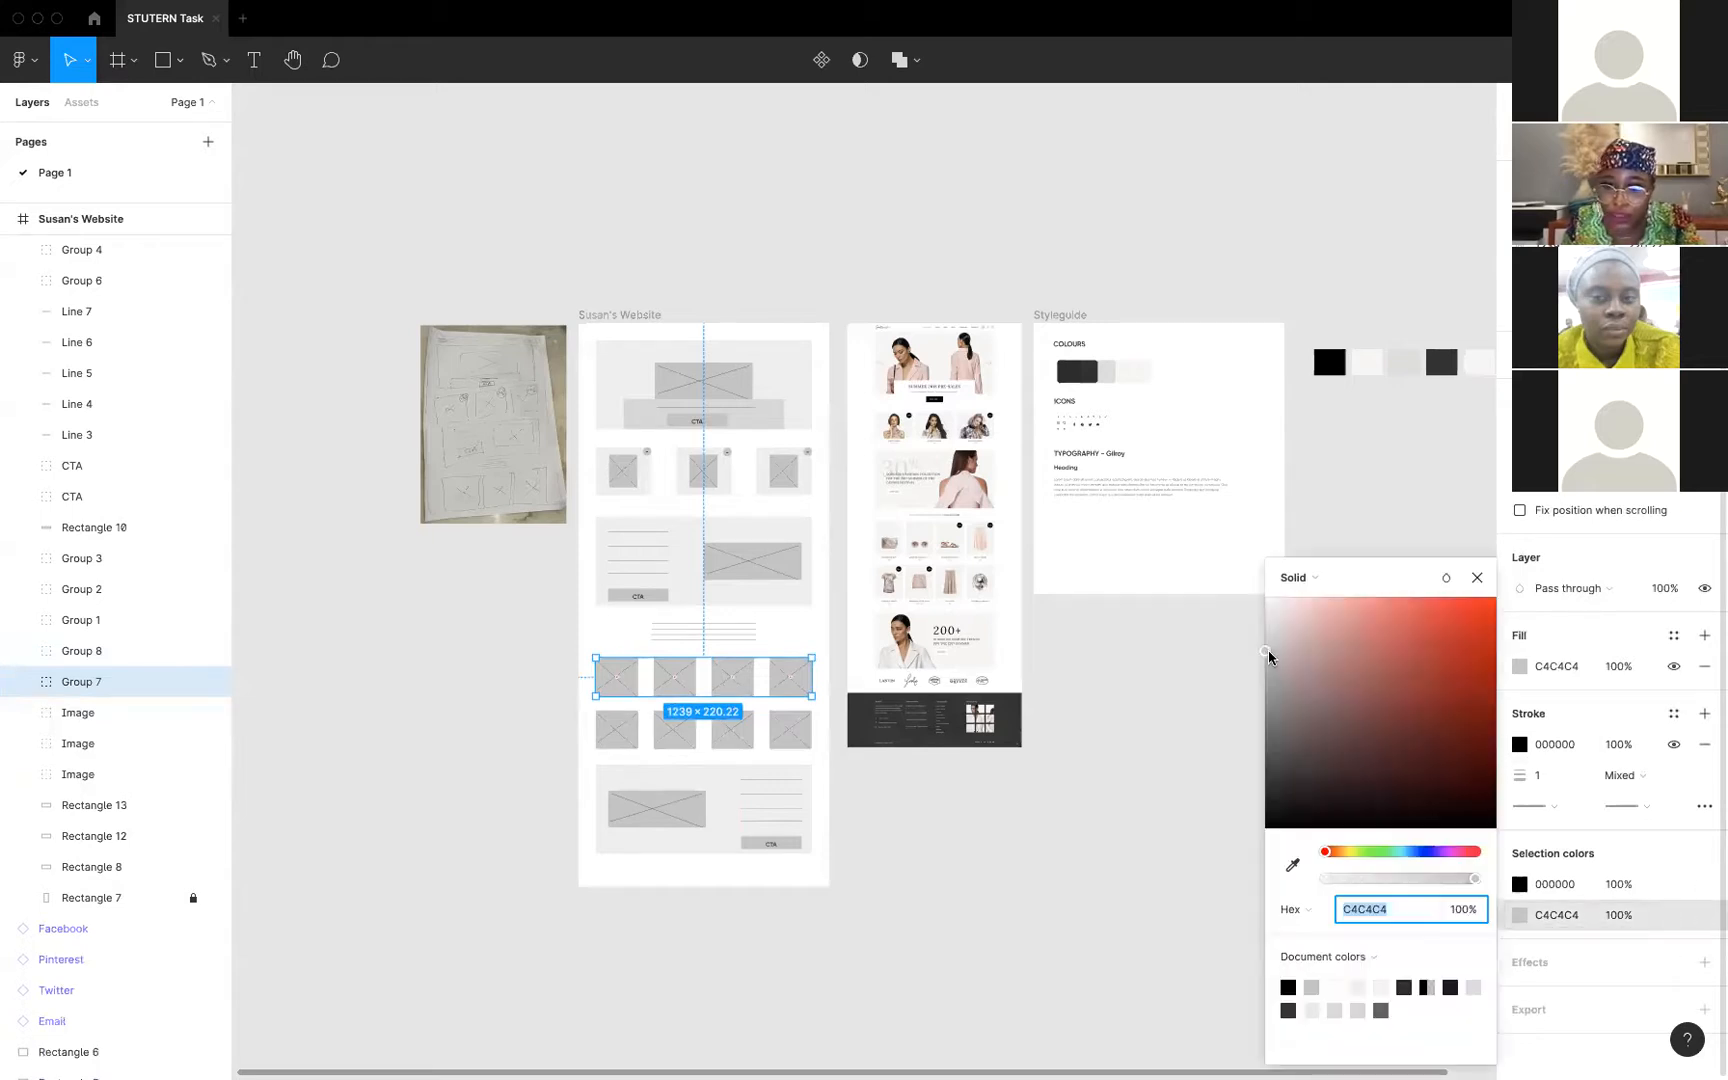
left_click(1282, 690)
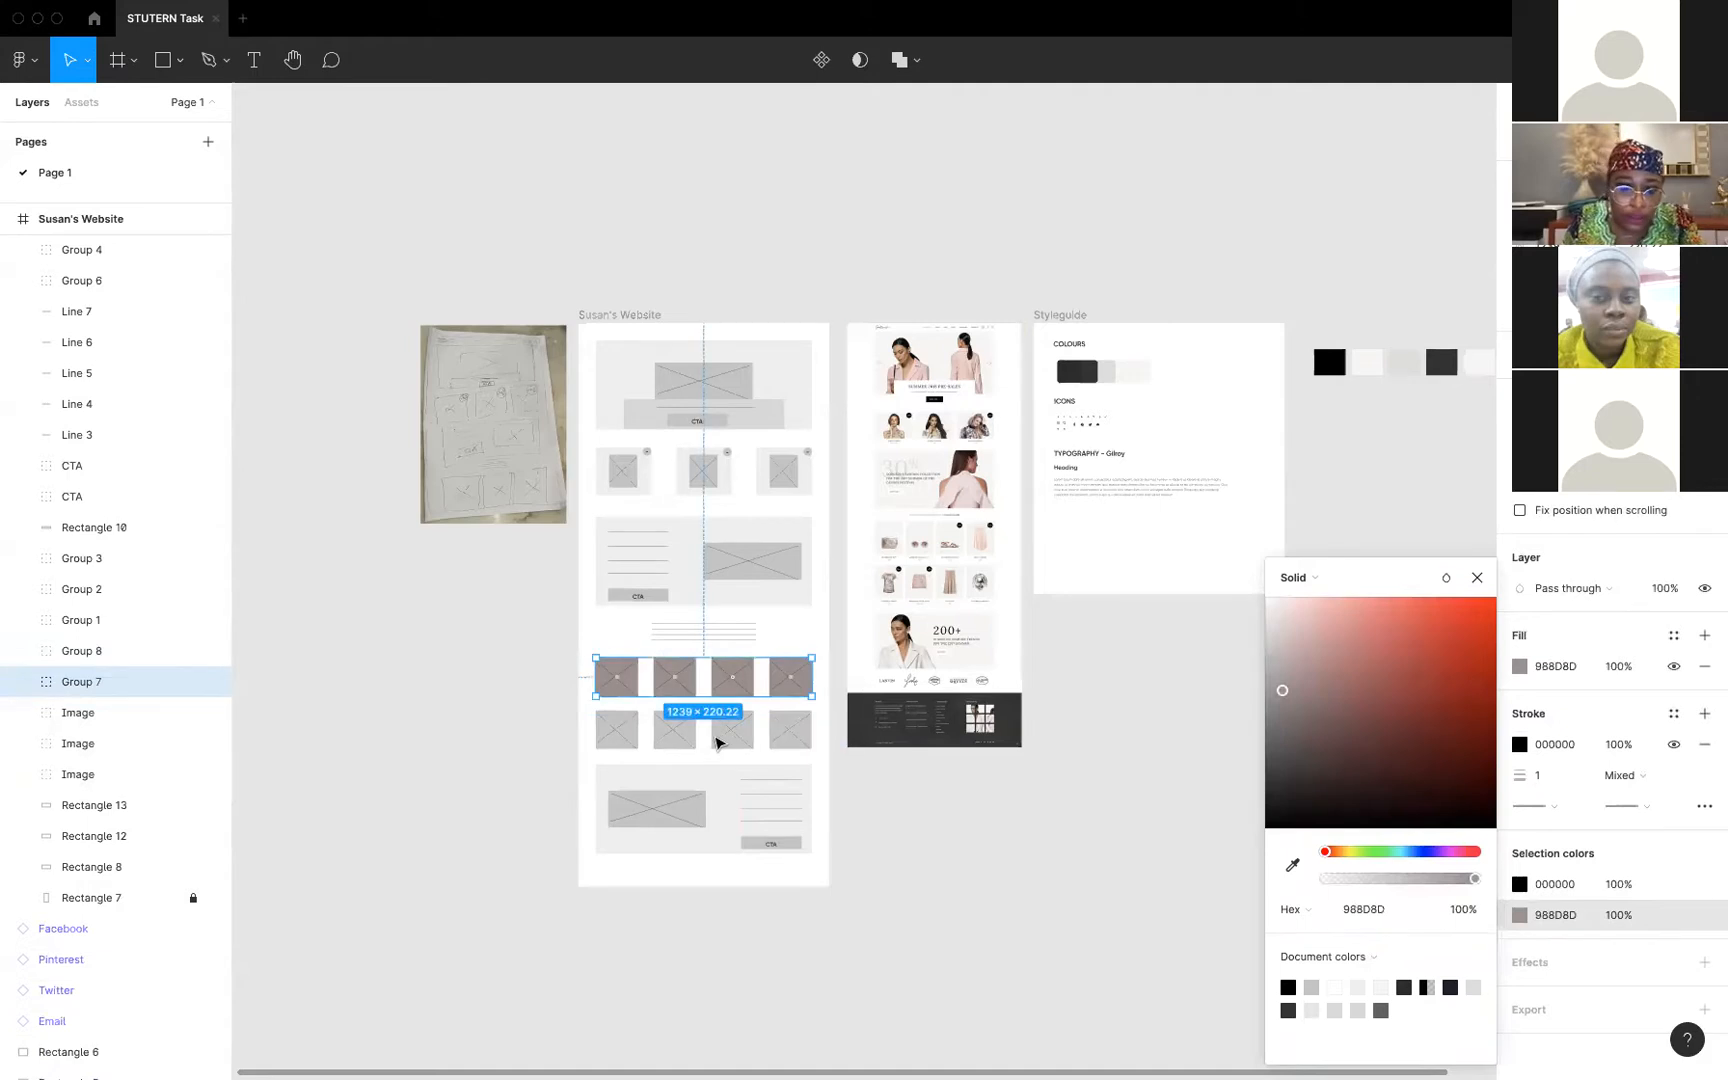
Swap the two placeholder rows so the darker row sits beneath the light grey one
left_click(717, 739)
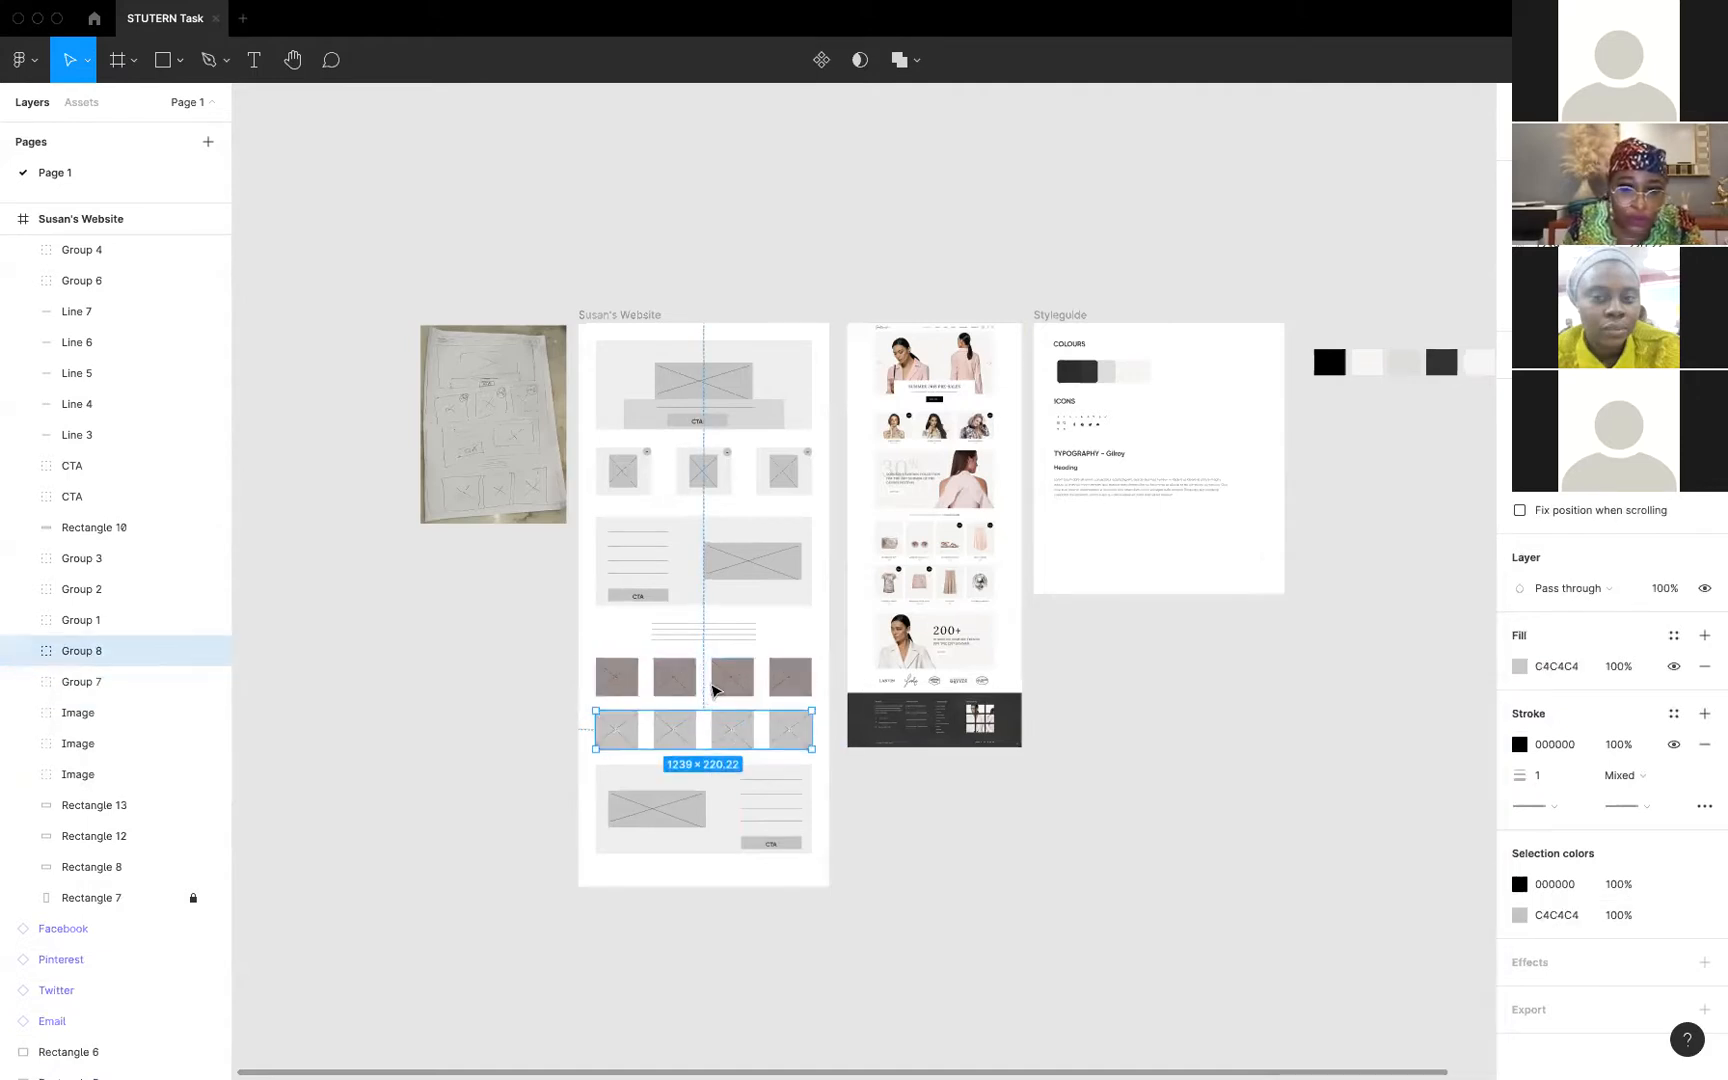
left_click(732, 690, "shift")
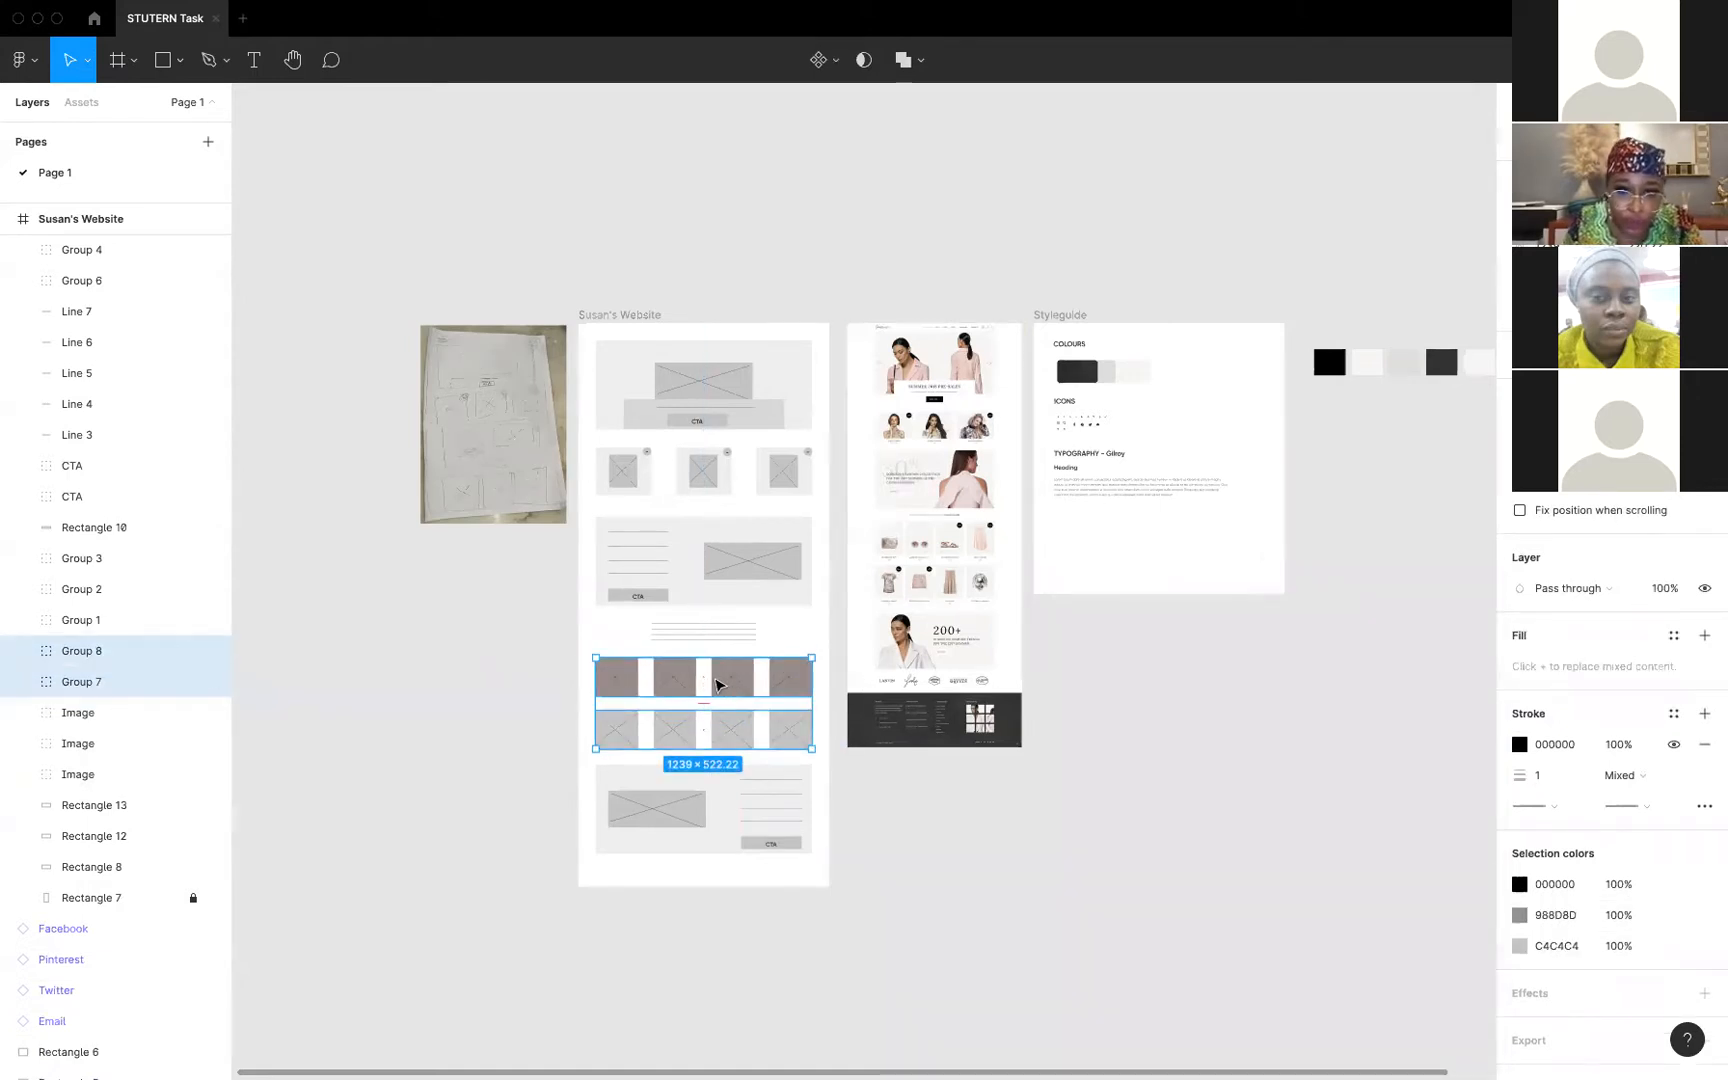
mouse_move(703, 704)
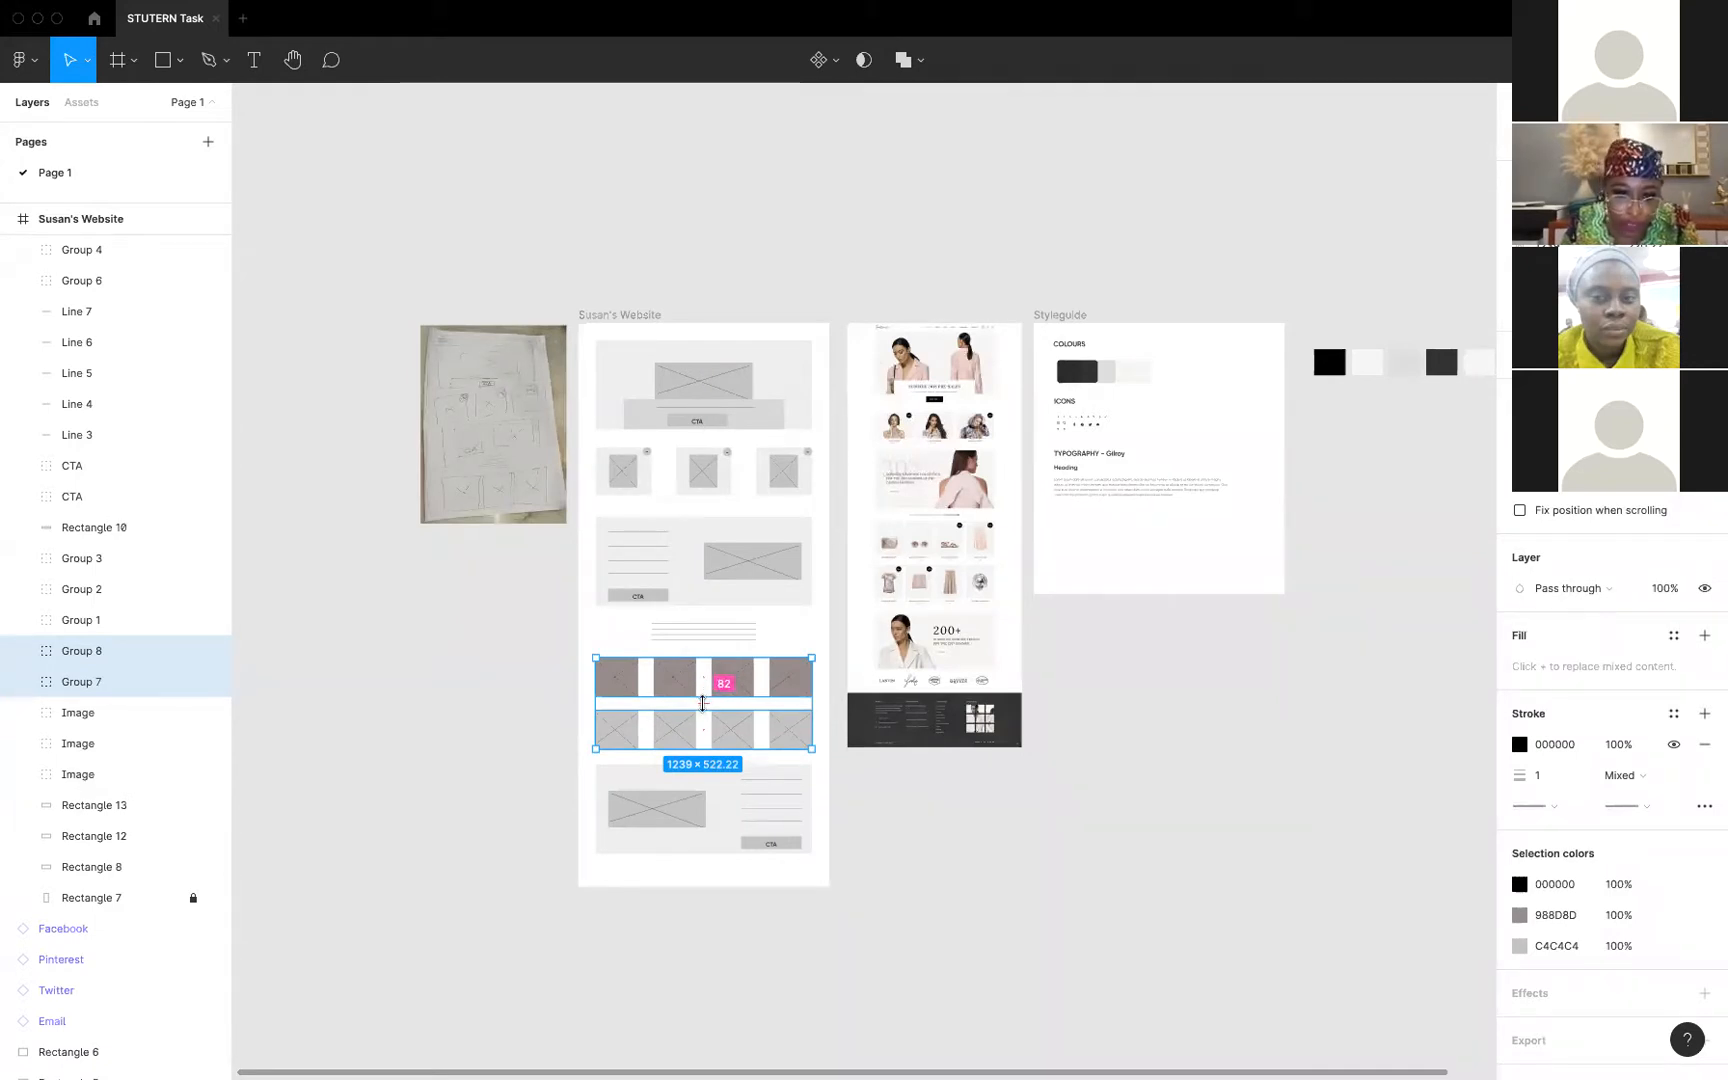
scroll(705, 680, "up", 5)
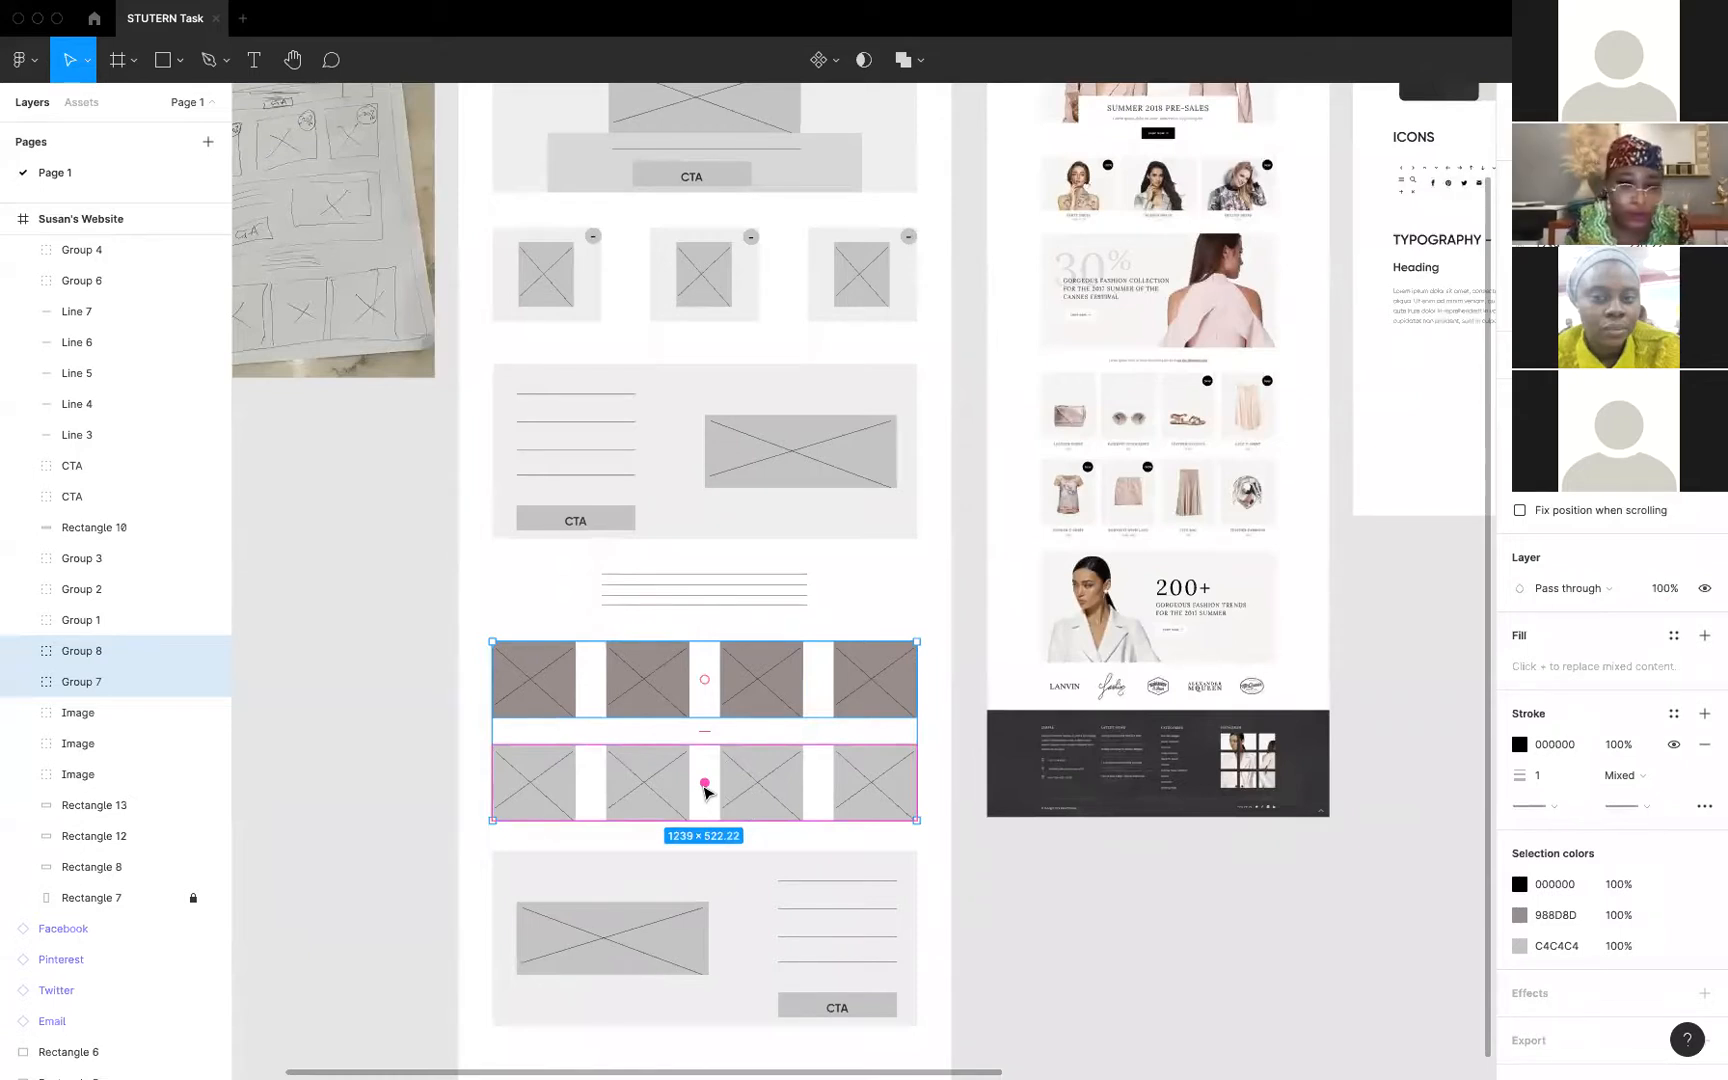
left_click_drag(706, 790, 706, 690)
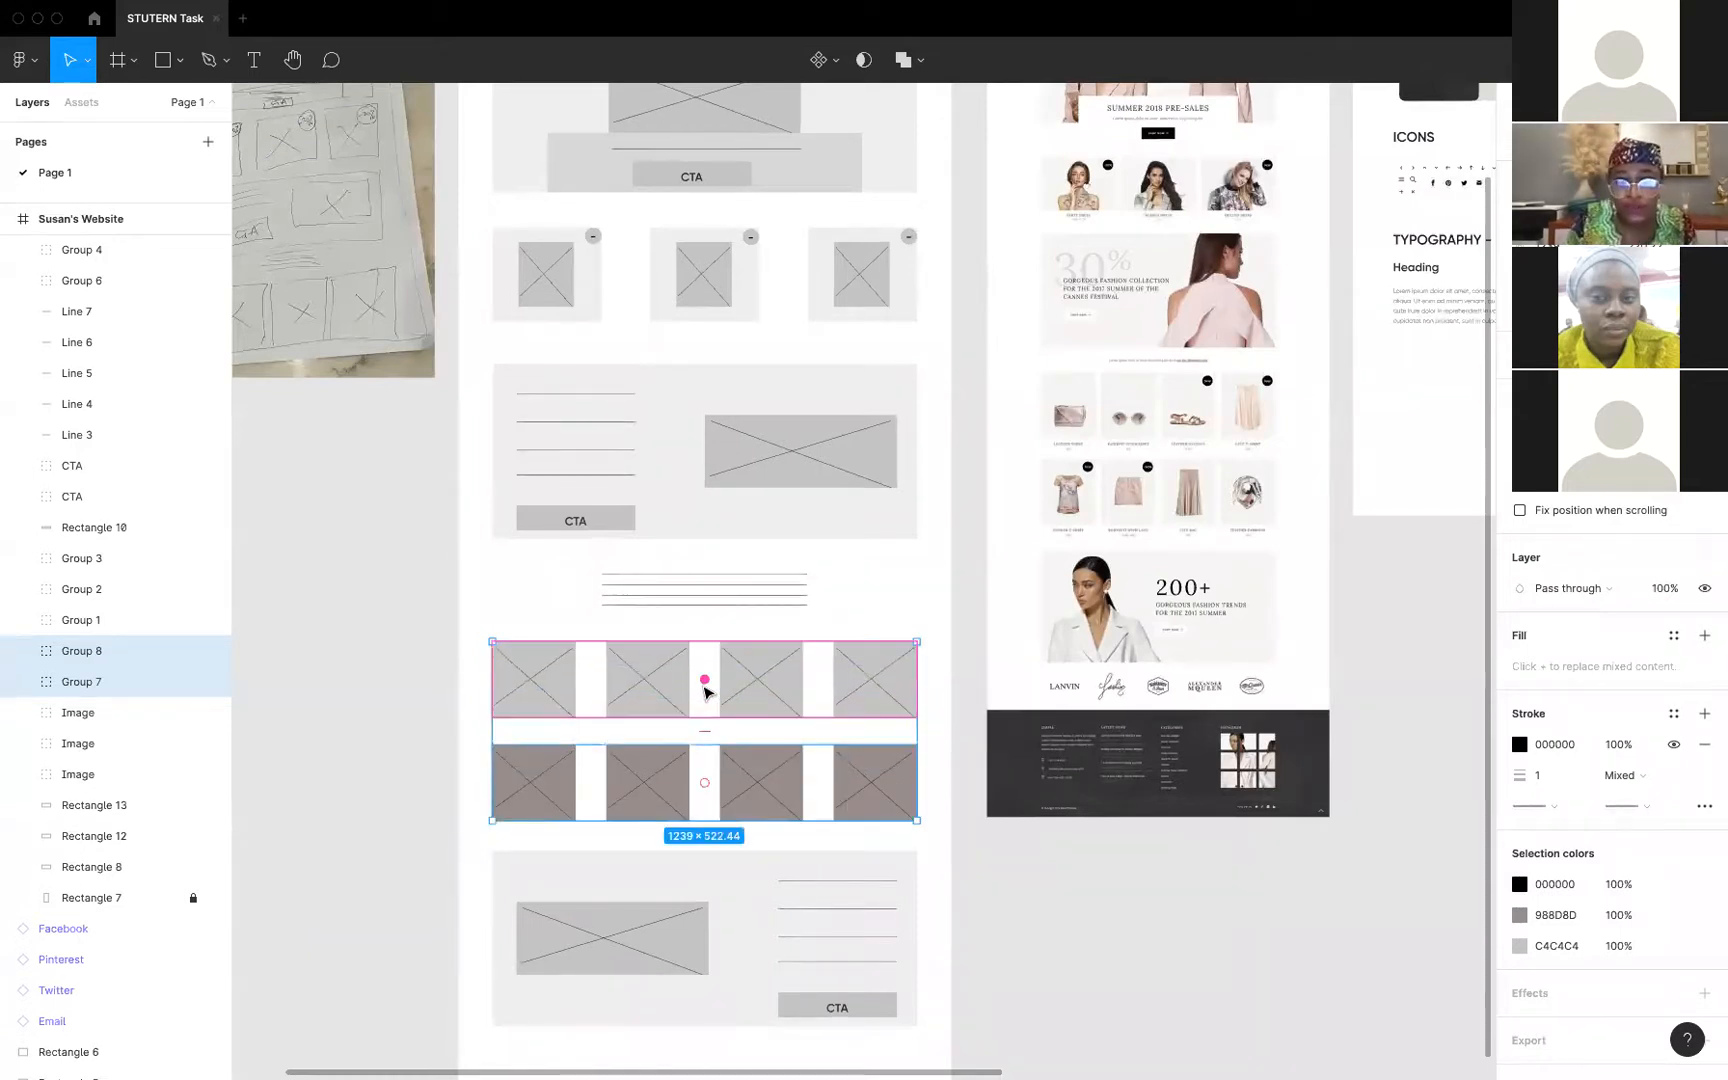
left_click(970, 788)
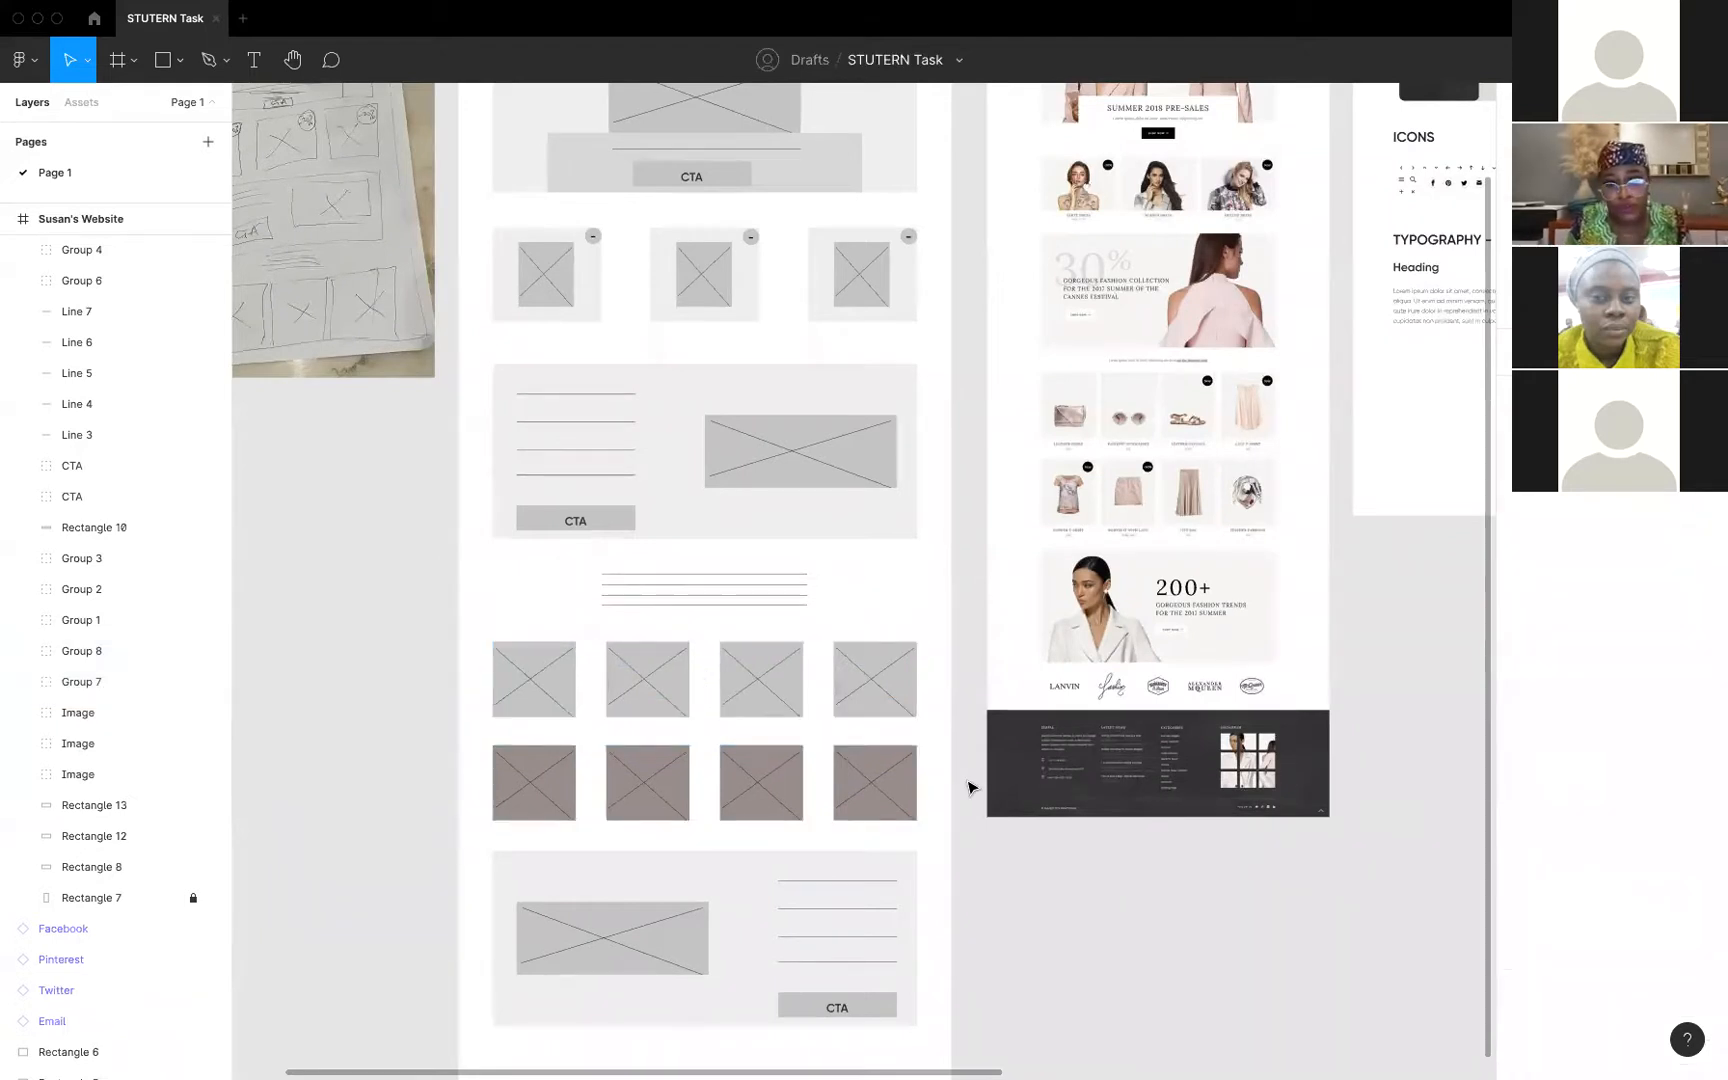
Extend the Susan's Website frame downwards to about 1440 × 4144
scroll(970, 788, "down", 5)
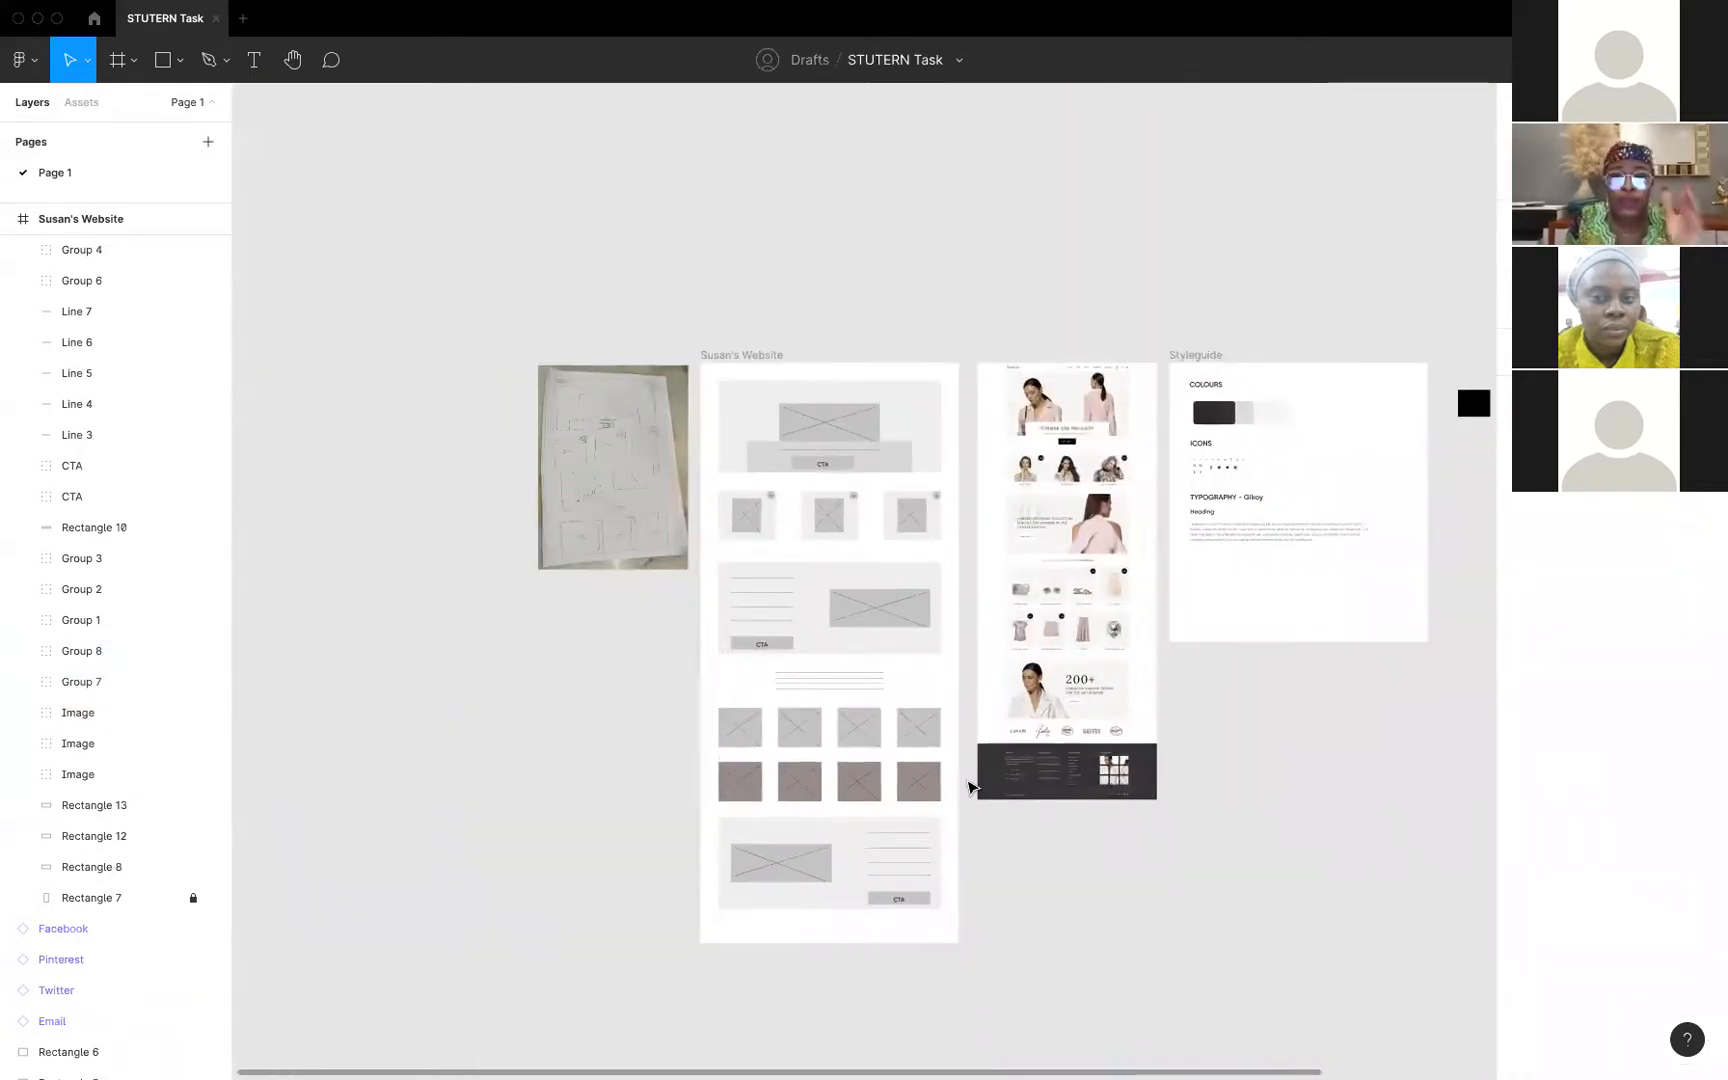
scroll(968, 788, "down", 2)
scroll(968, 788, "right", 2)
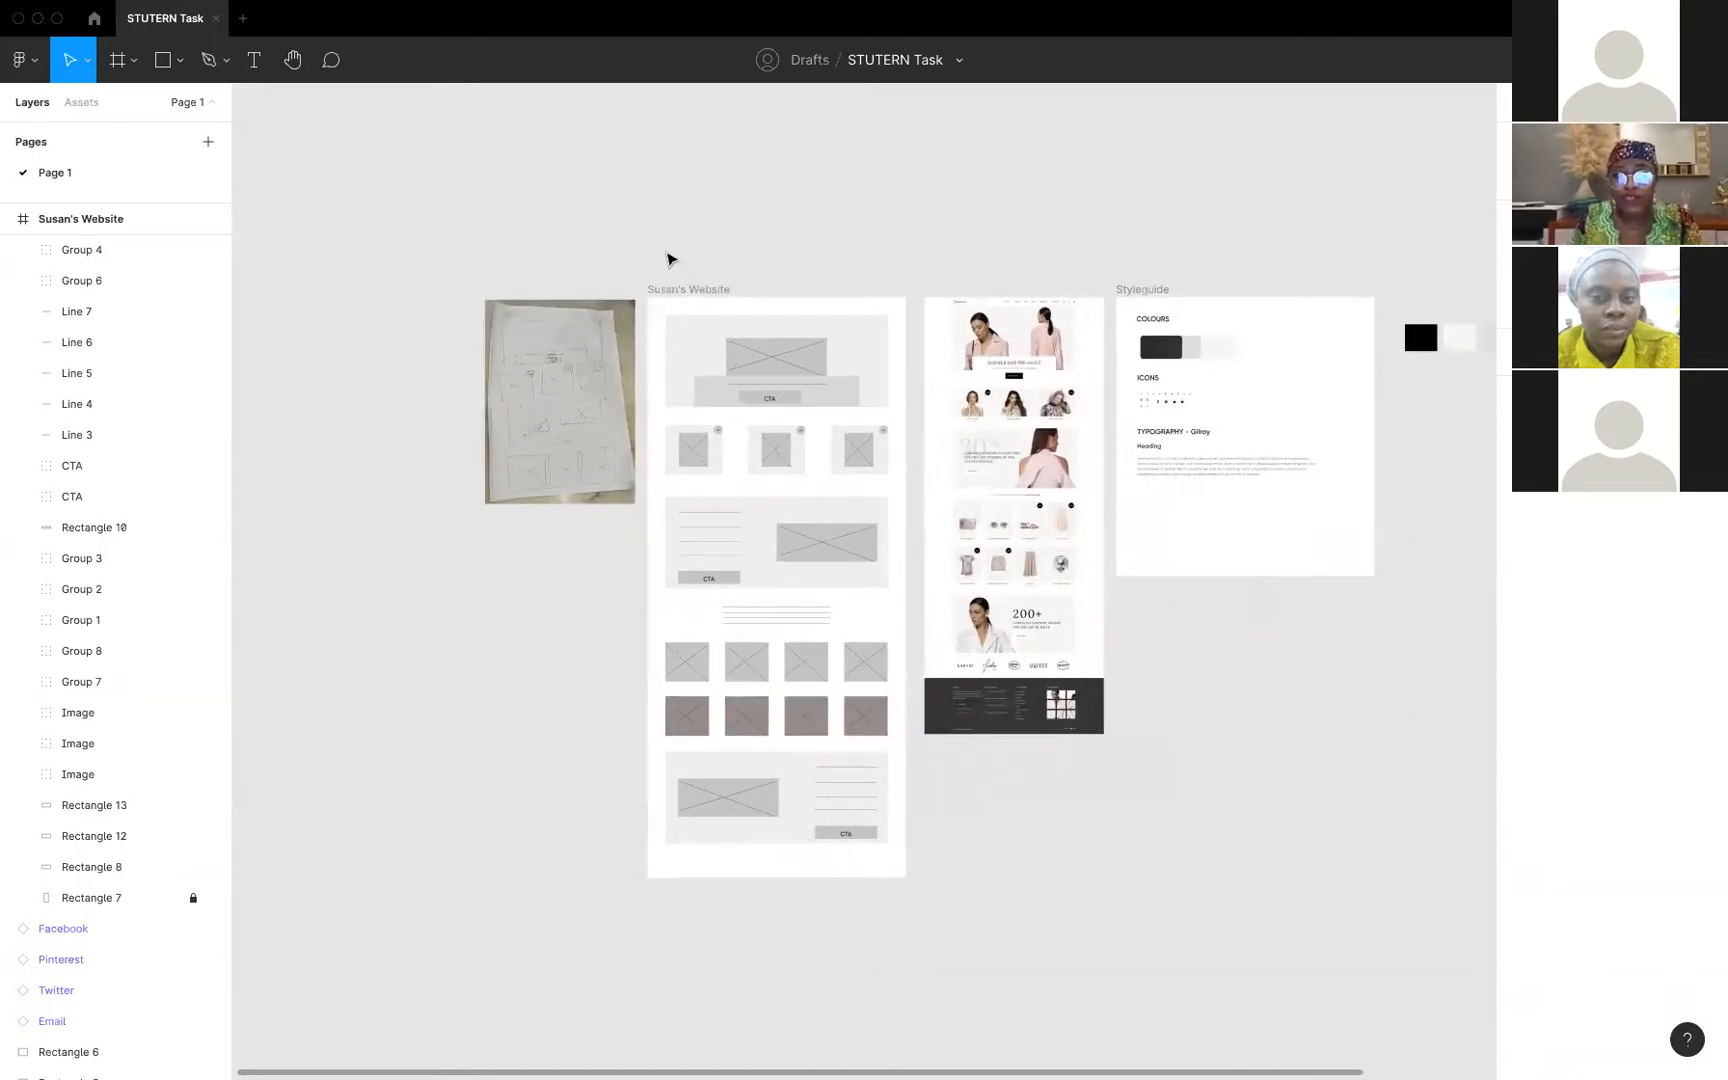
left_click(686, 290)
scroll(686, 260, "up", 8)
scroll(687, 253, "down", 5)
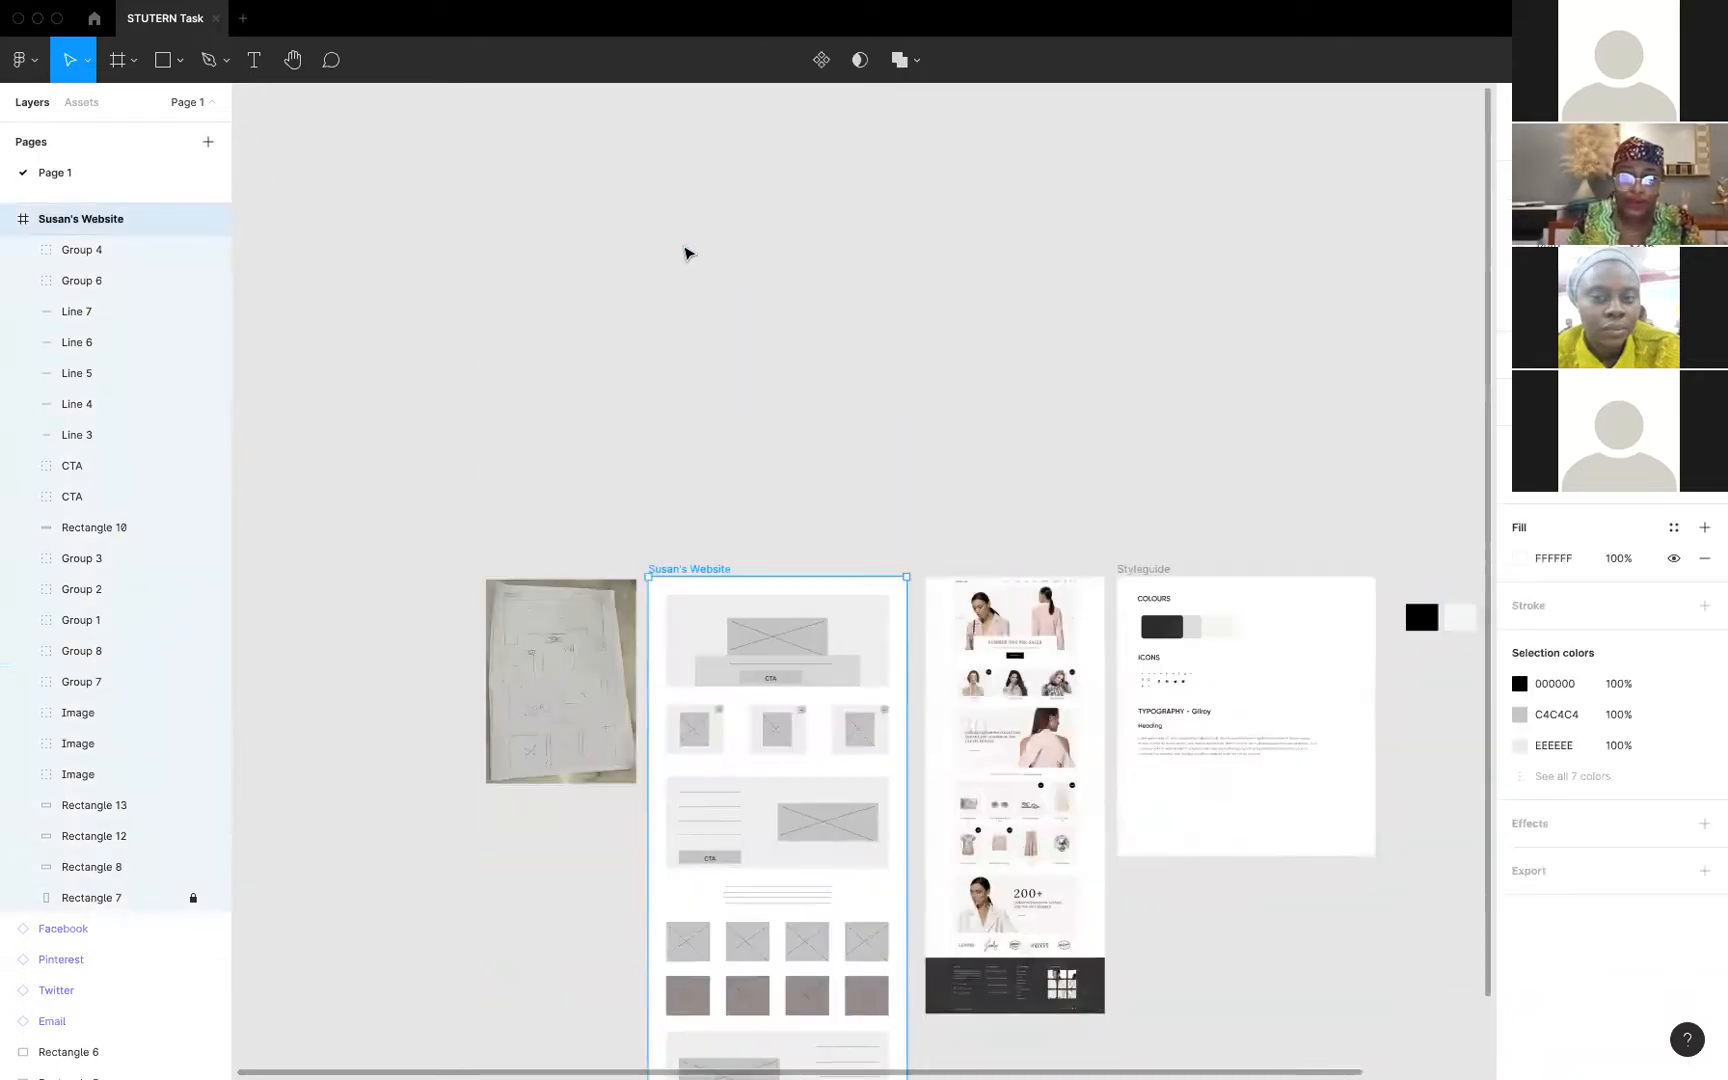
scroll(872, 544, "down", 5)
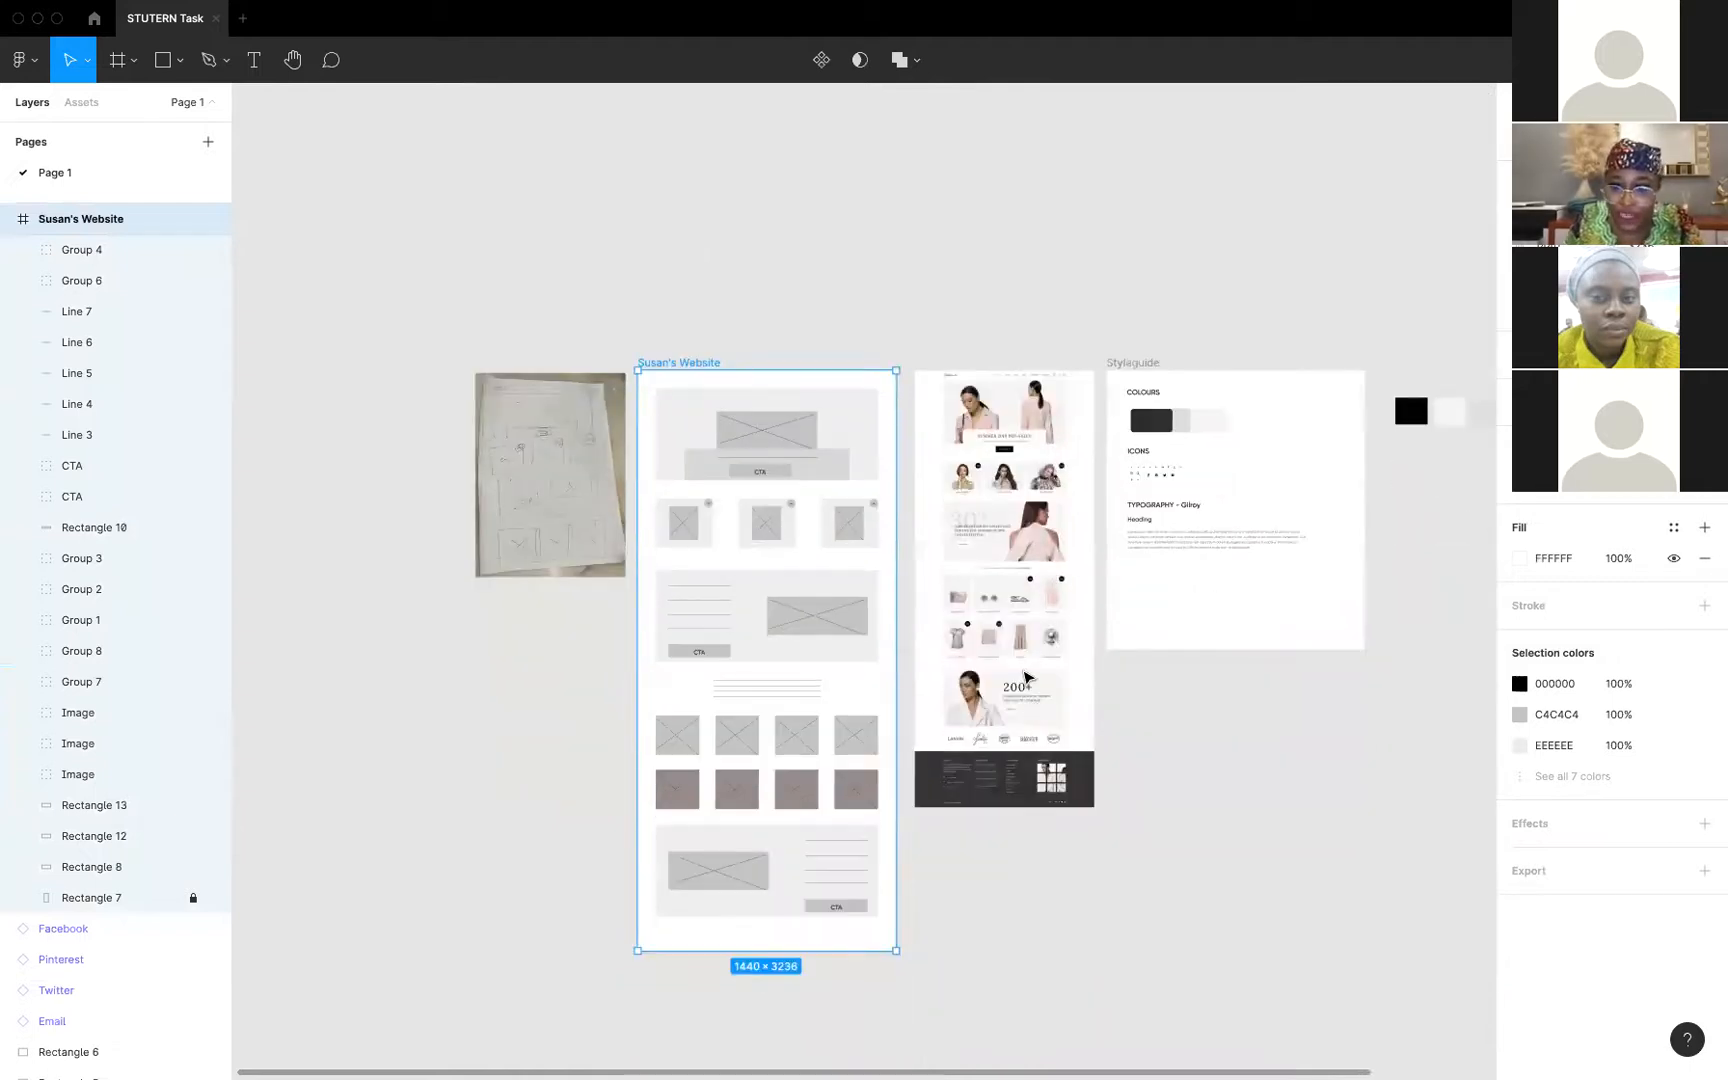
left_click_drag(737, 841, 748, 1004)
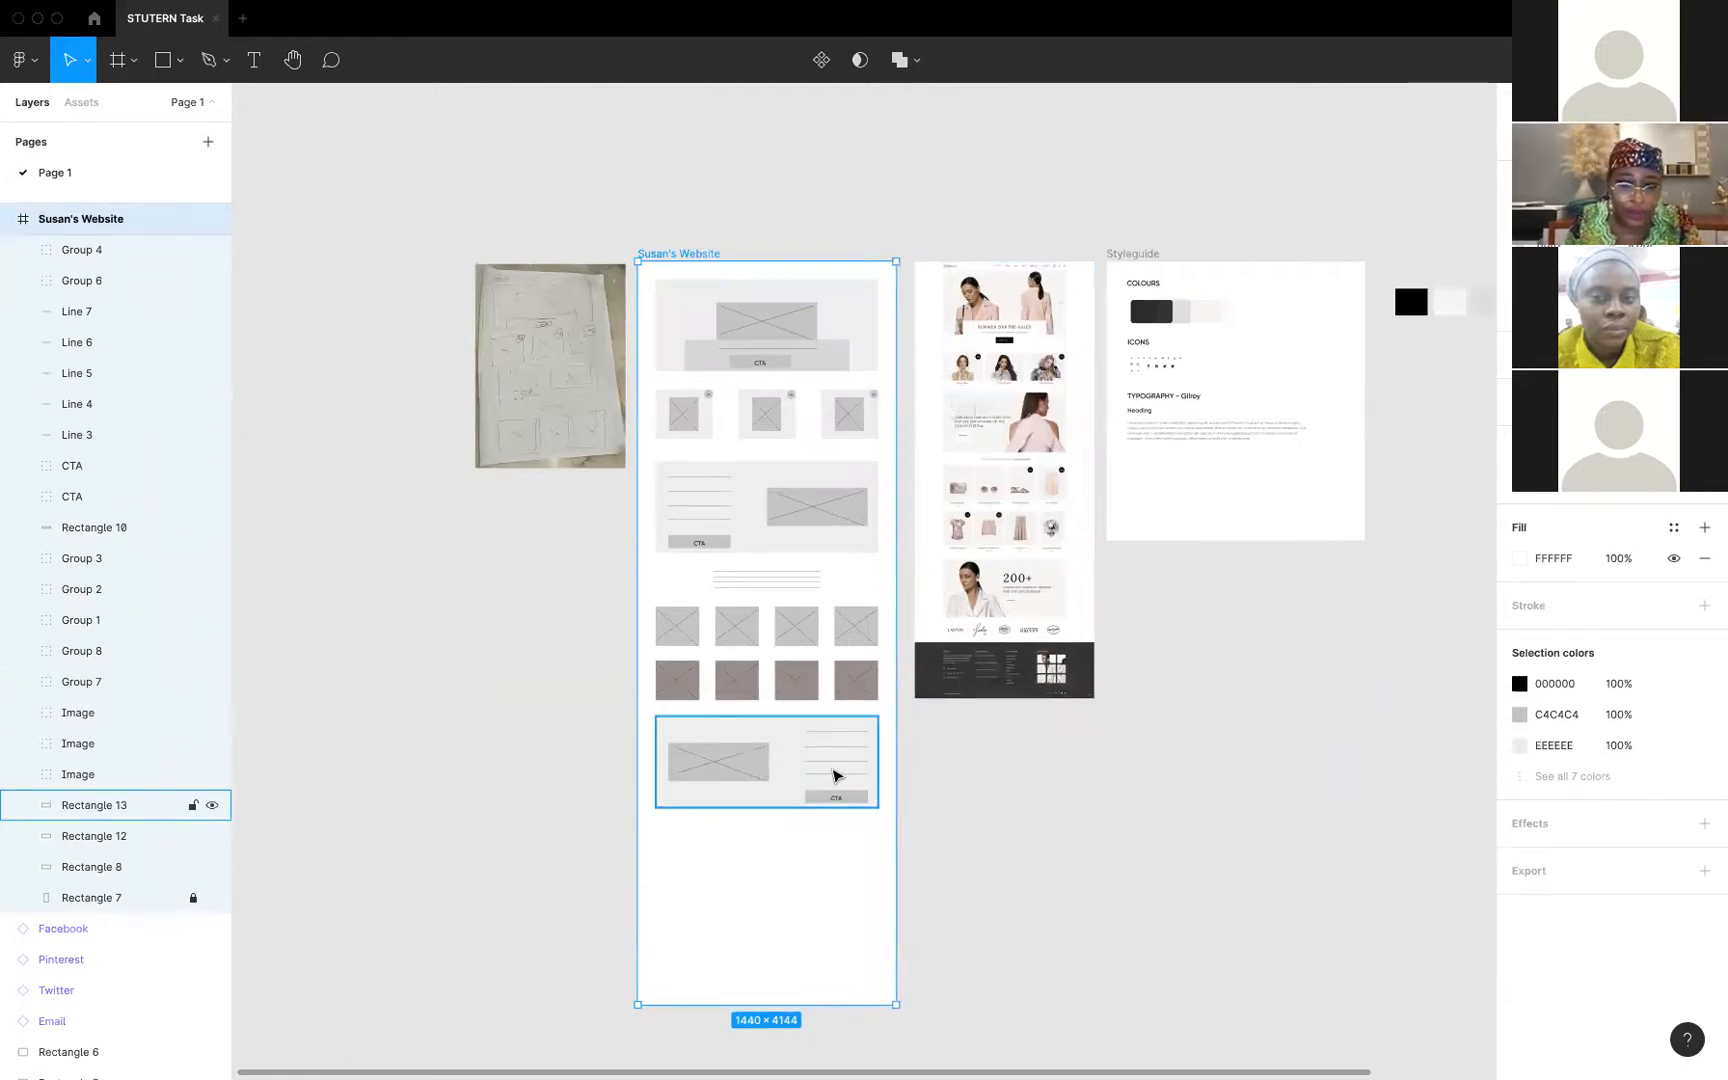
Duplicate the lower image, text and CTA section with its background, group the copy and align it to the frame's bottom edge
left_click(802, 764)
left_click_drag(939, 778, 697, 769)
key("ctrl+d")
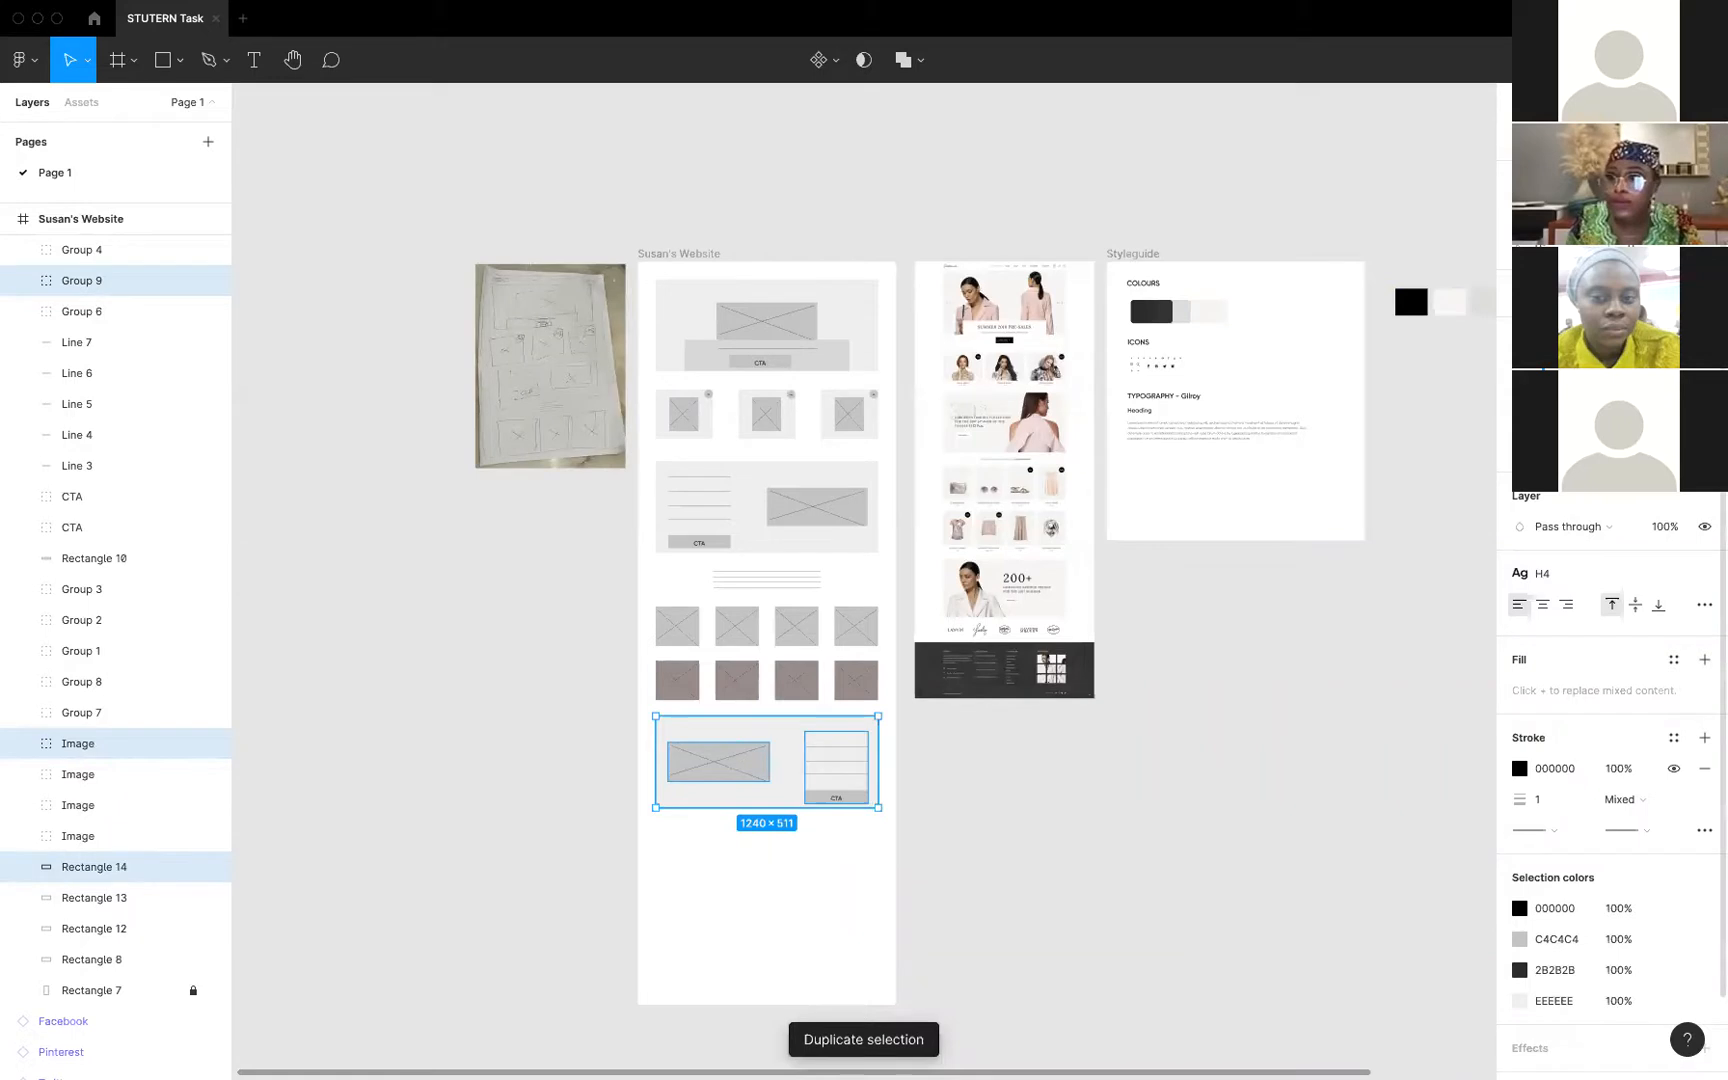
key("alt+s")
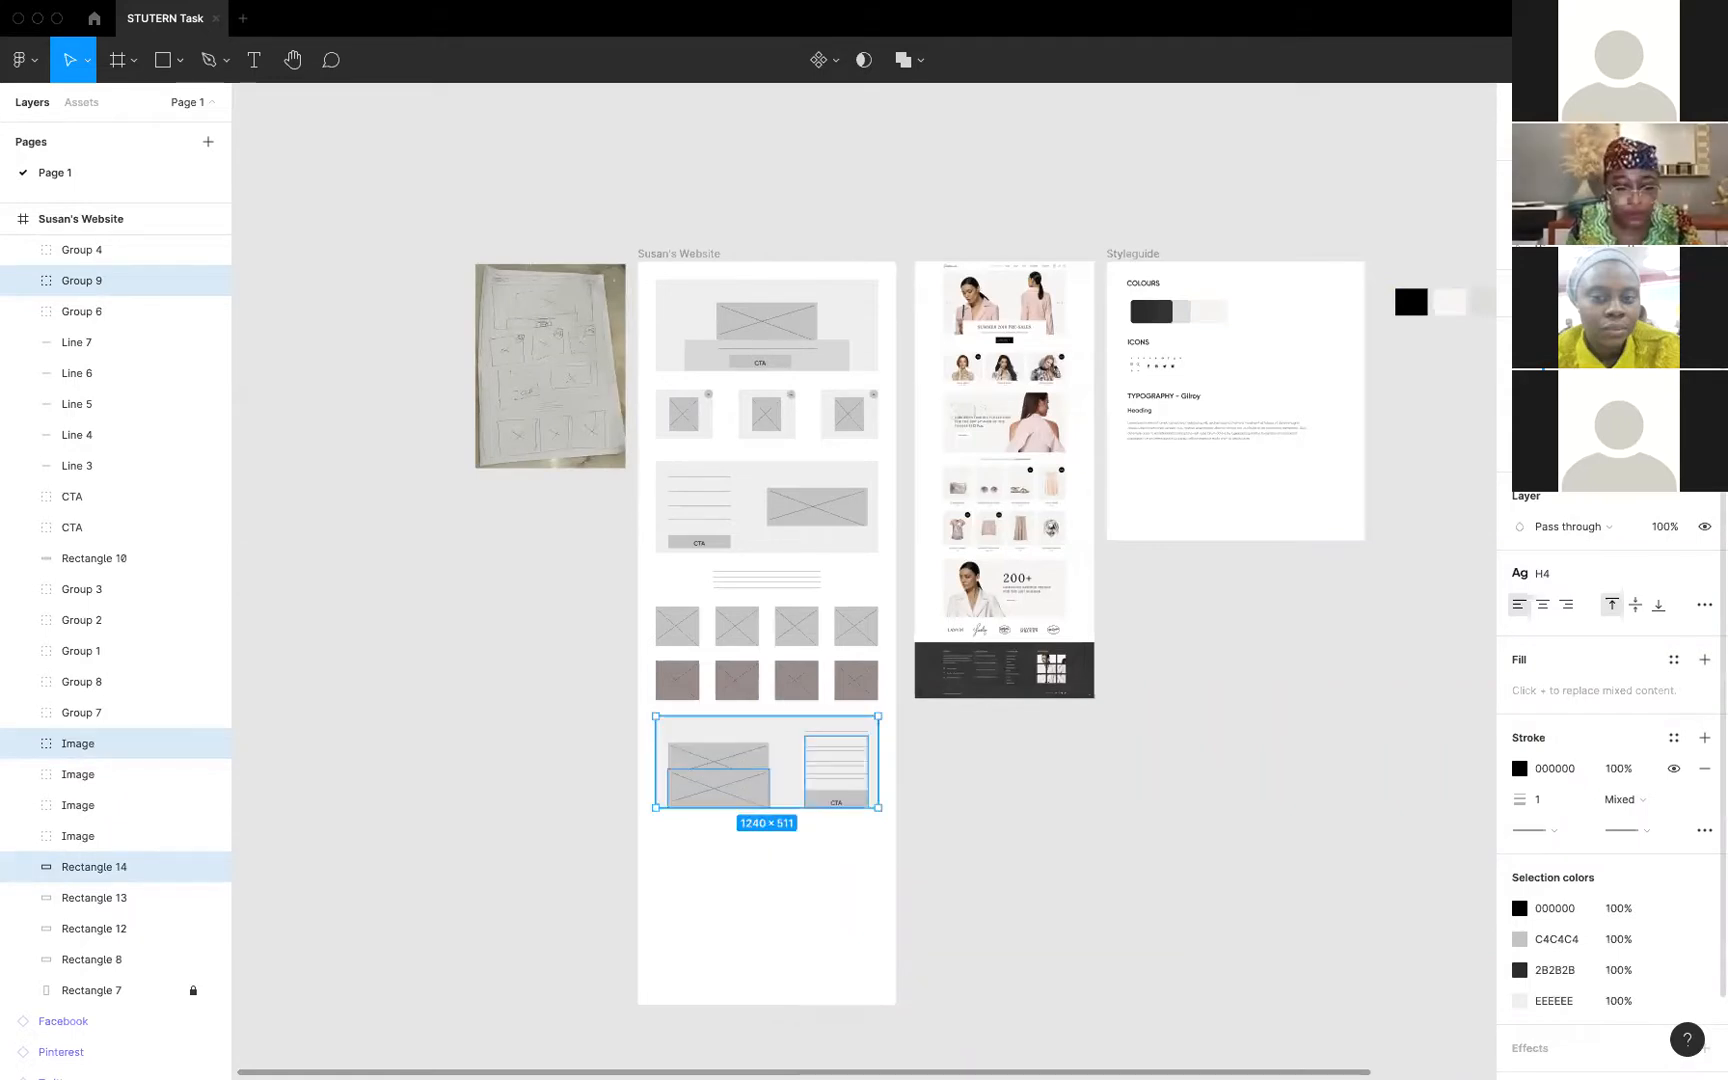
key("ctrl+z")
left_click_drag(781, 740, 783, 887)
key("ctrl+g")
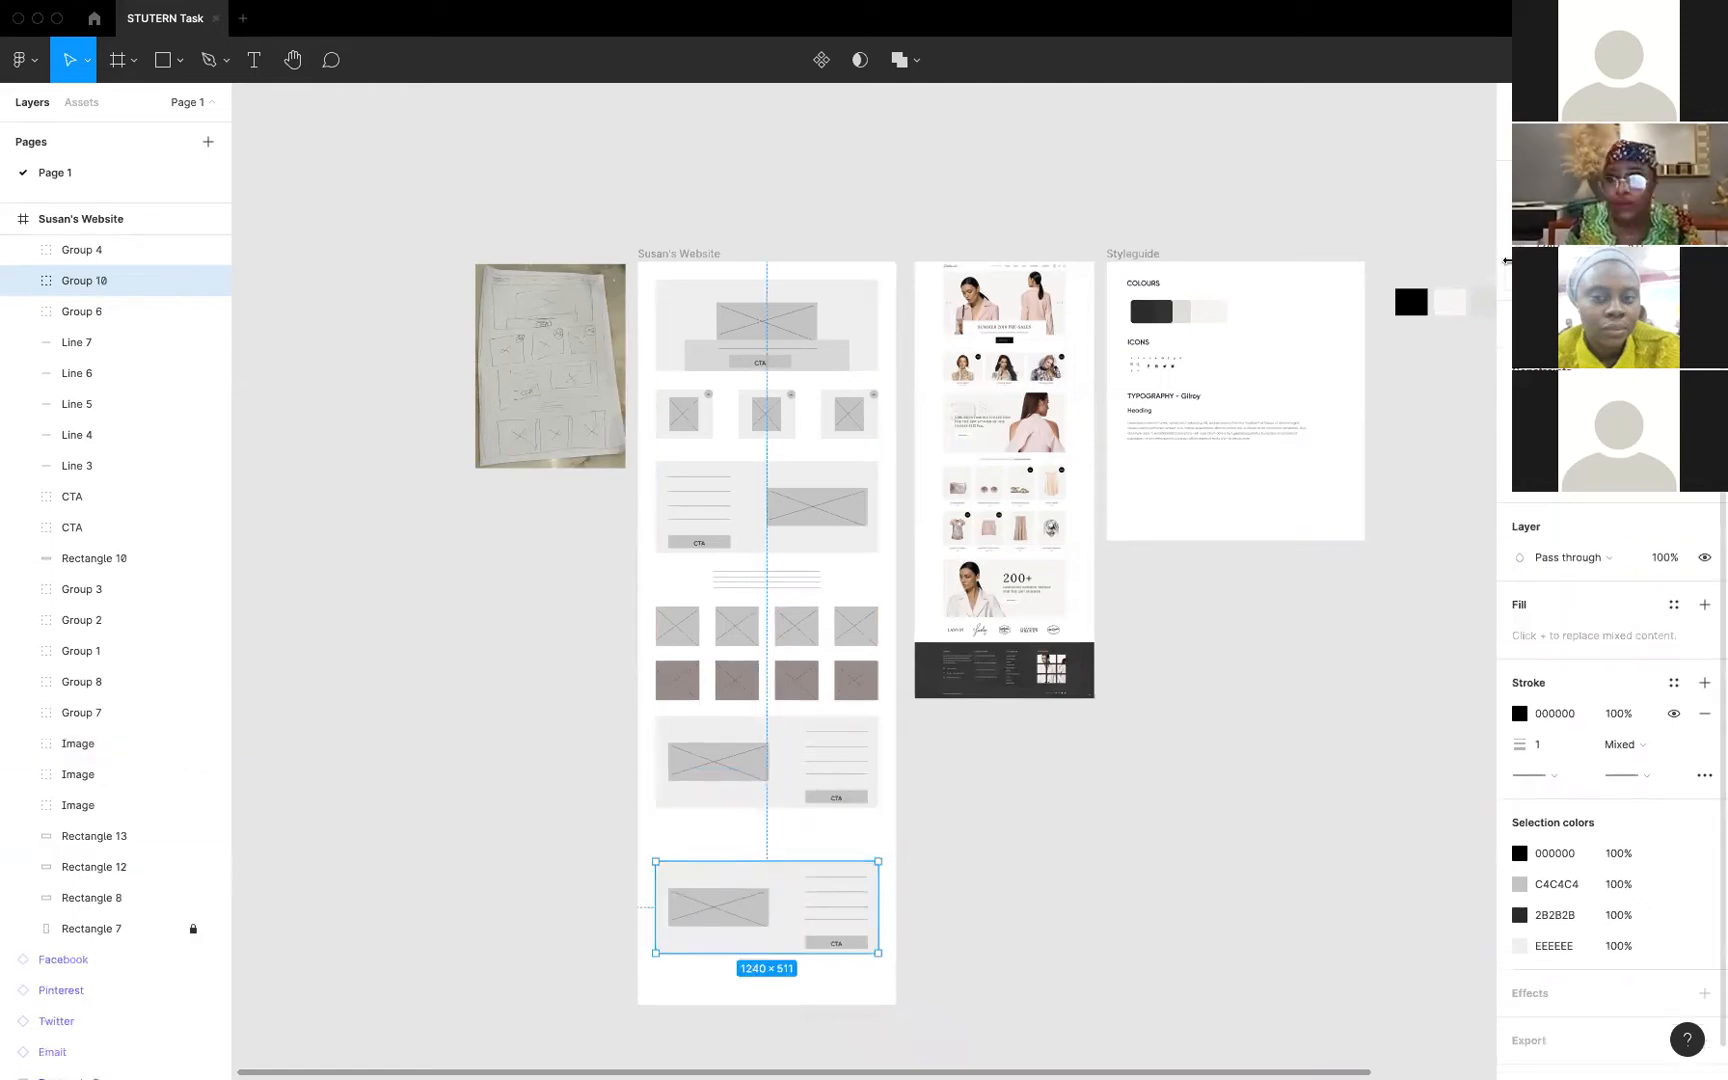
left_click(1674, 141)
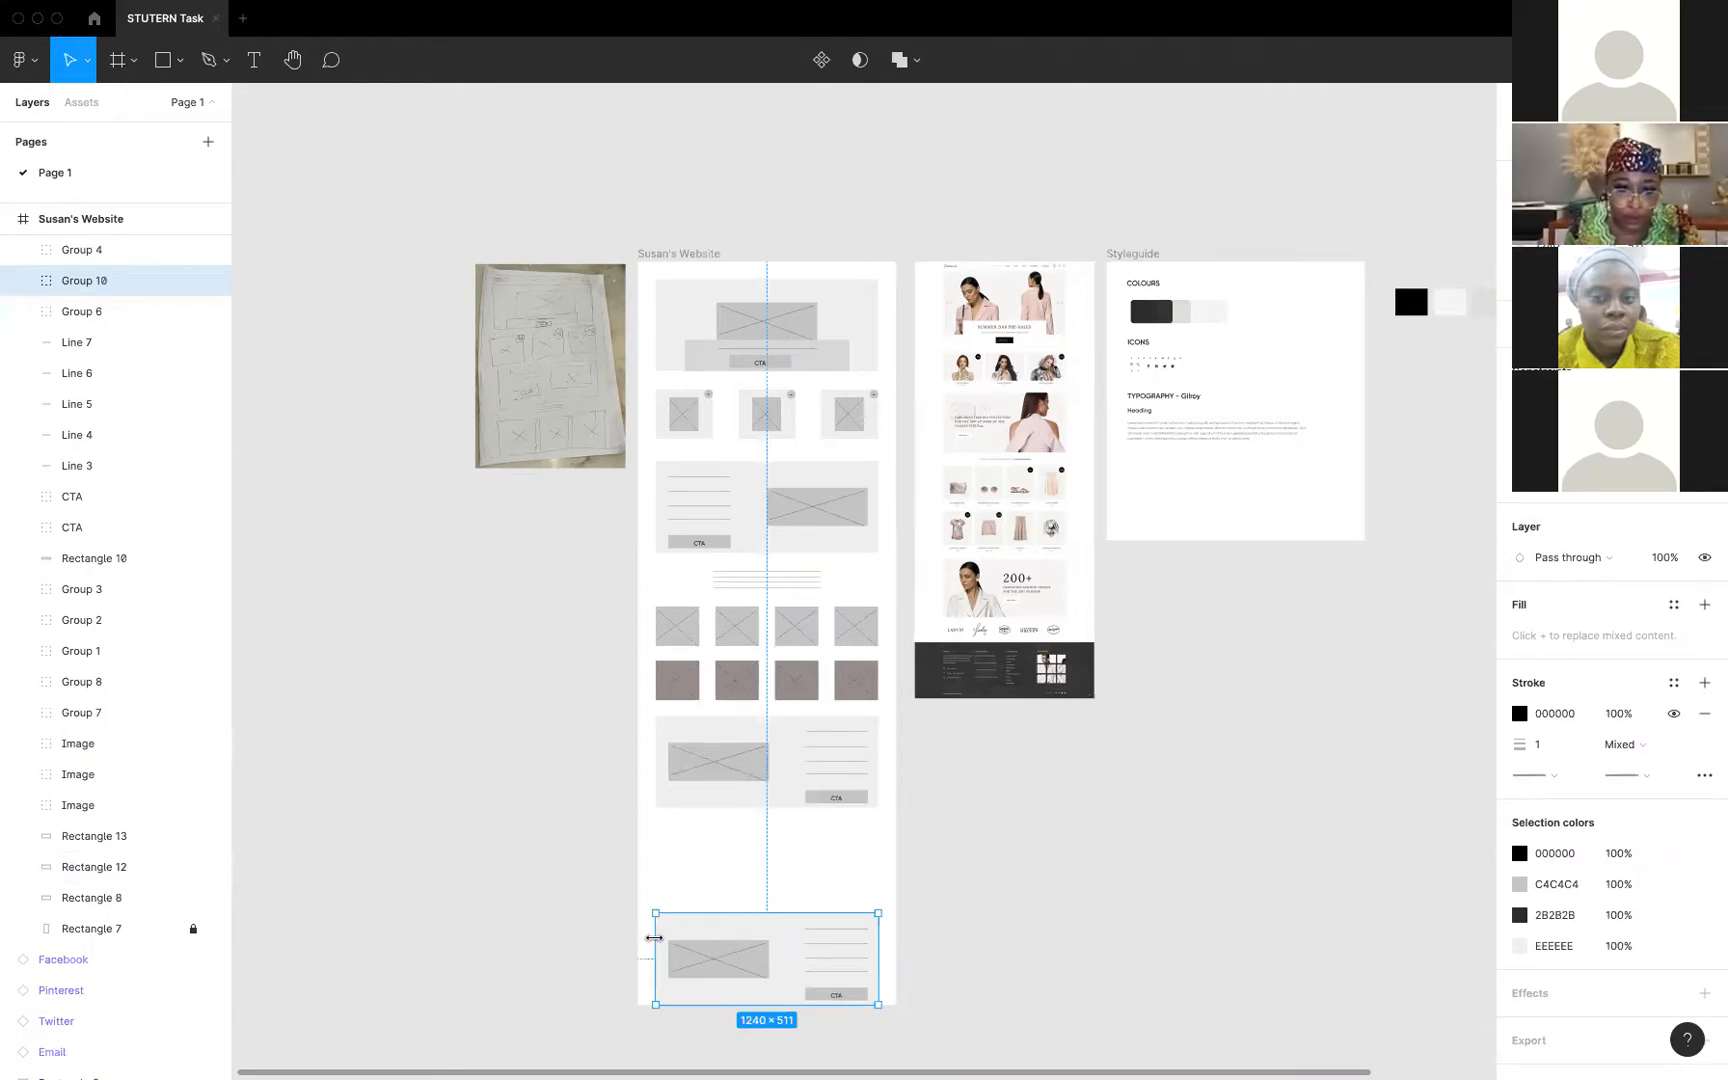
Stretch the bottom section's background to the frame's full width and raise its upper edge, making it about 1440 × 748
left_click_drag(654, 938, 638, 938)
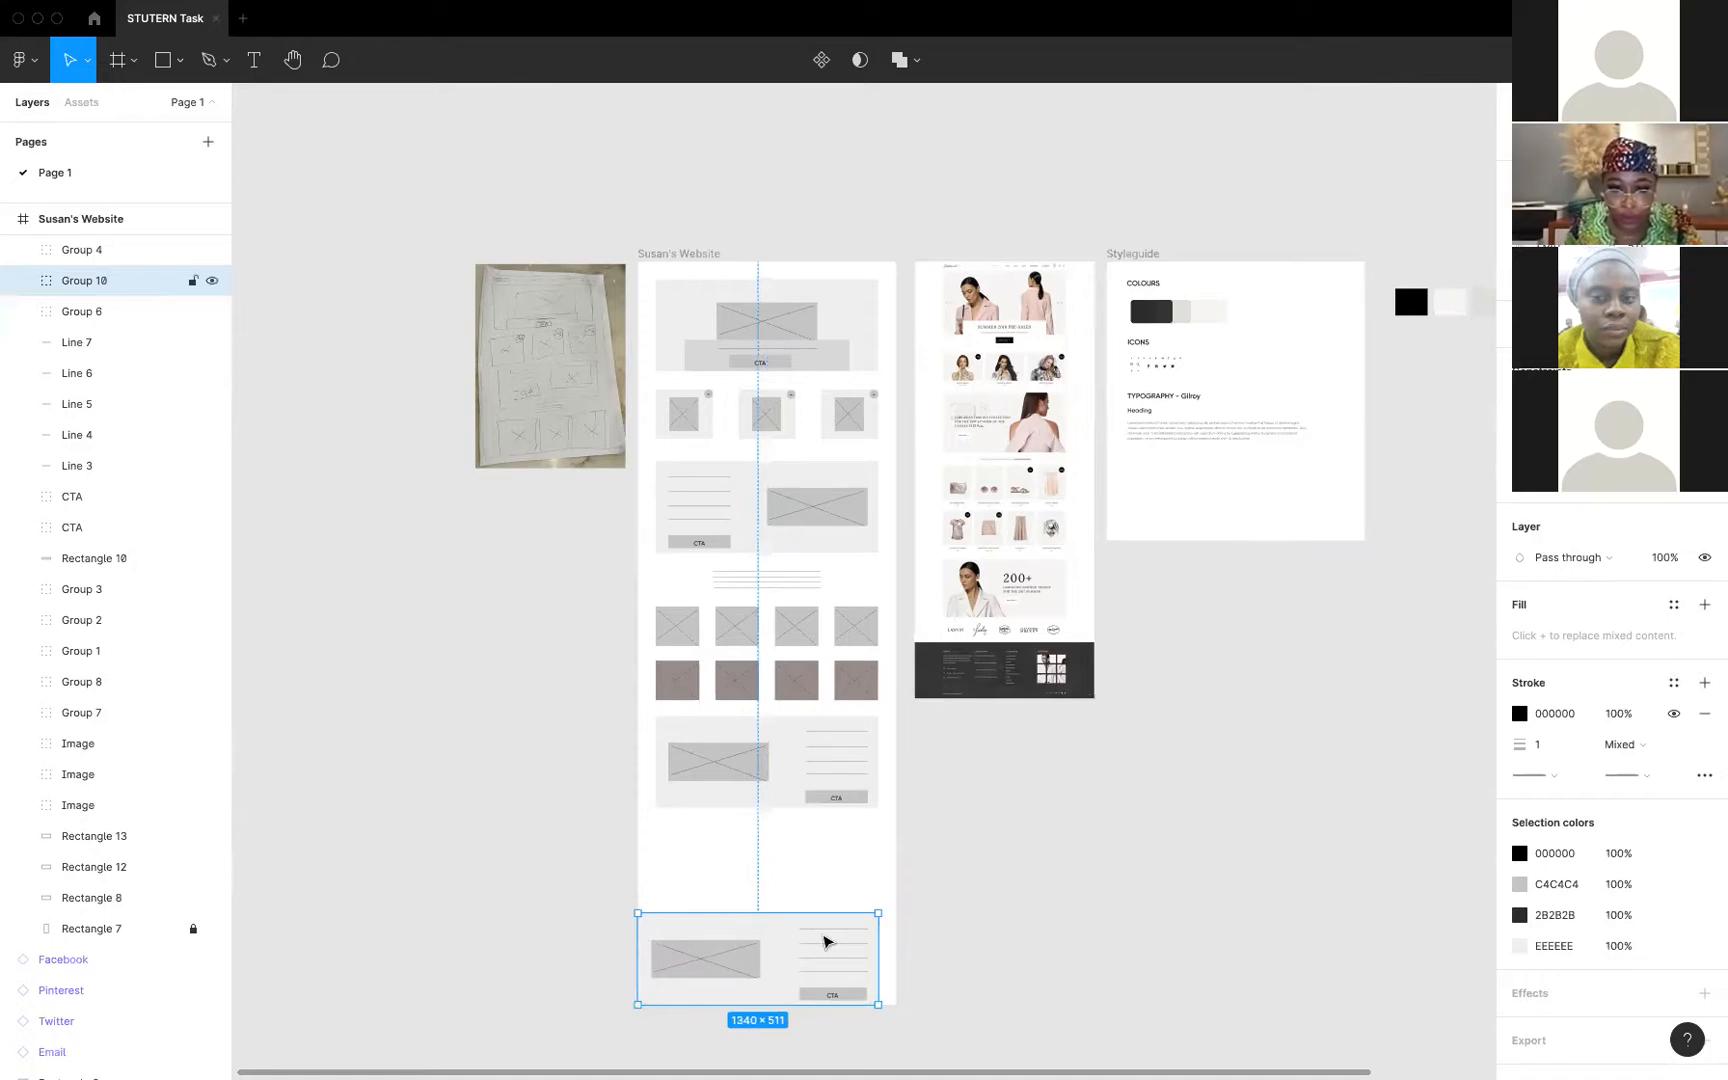
double_click(790, 943)
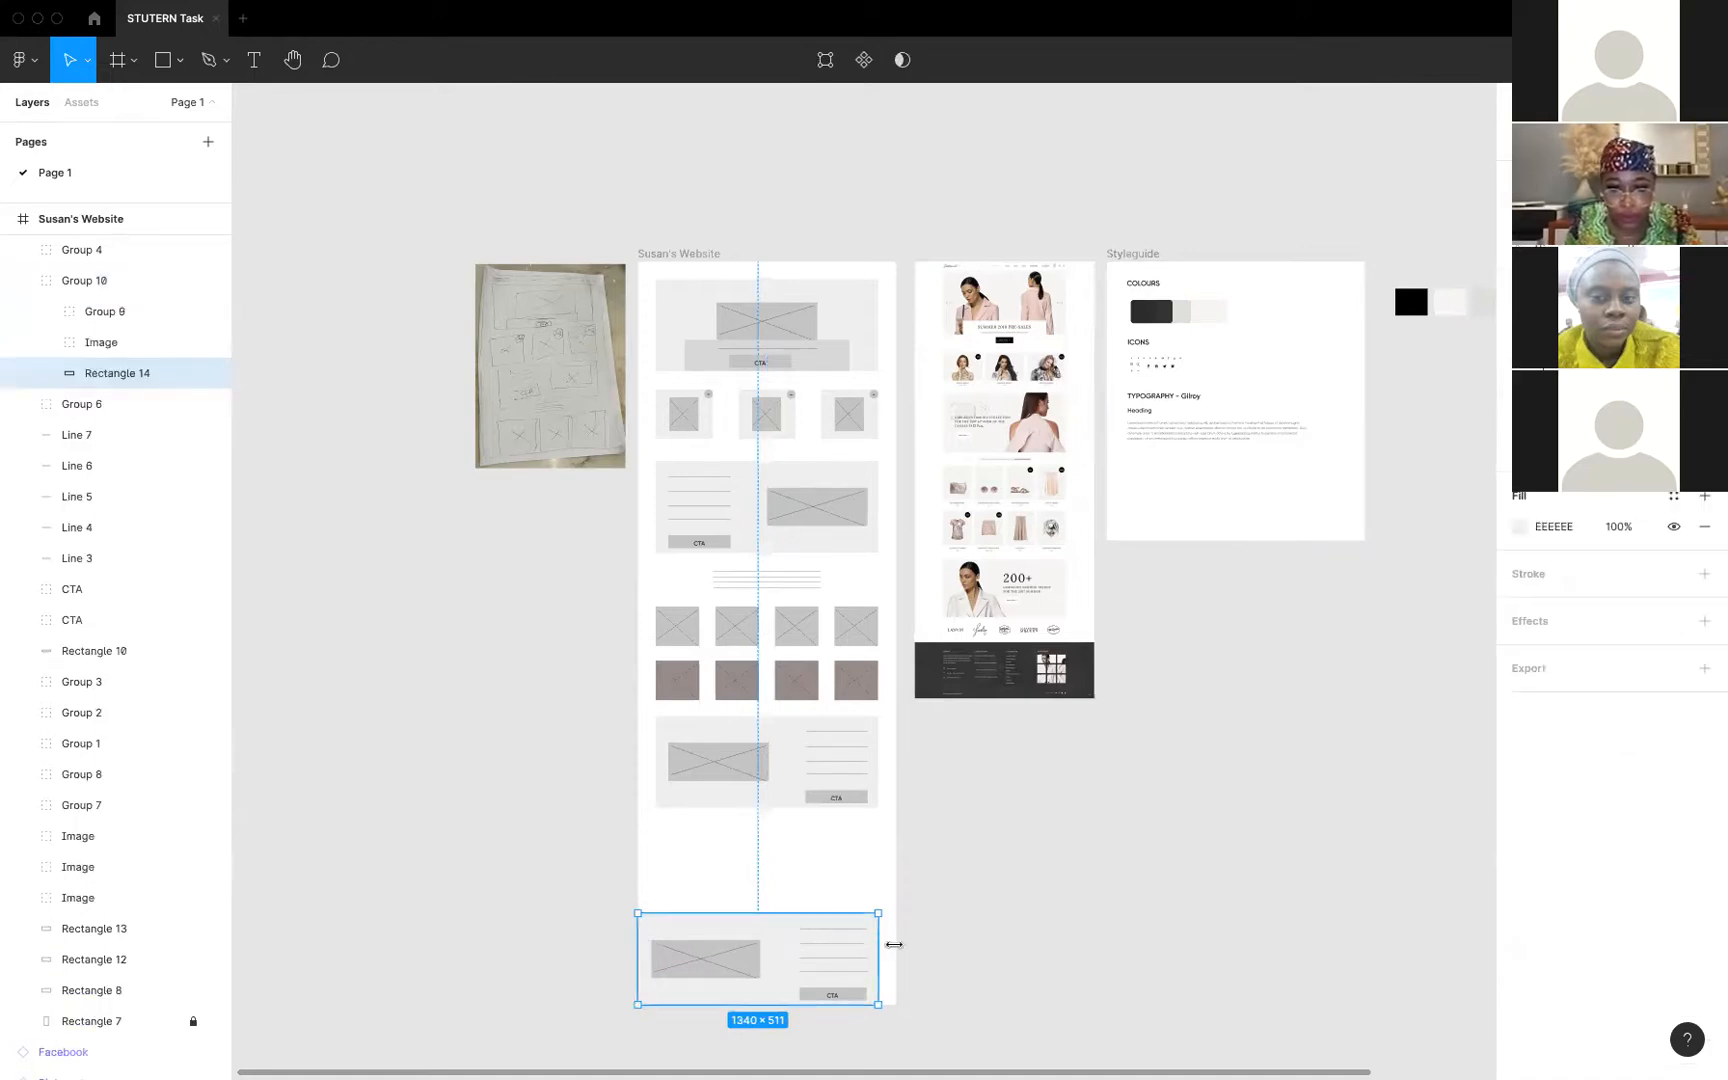
left_click_drag(879, 944, 896, 944)
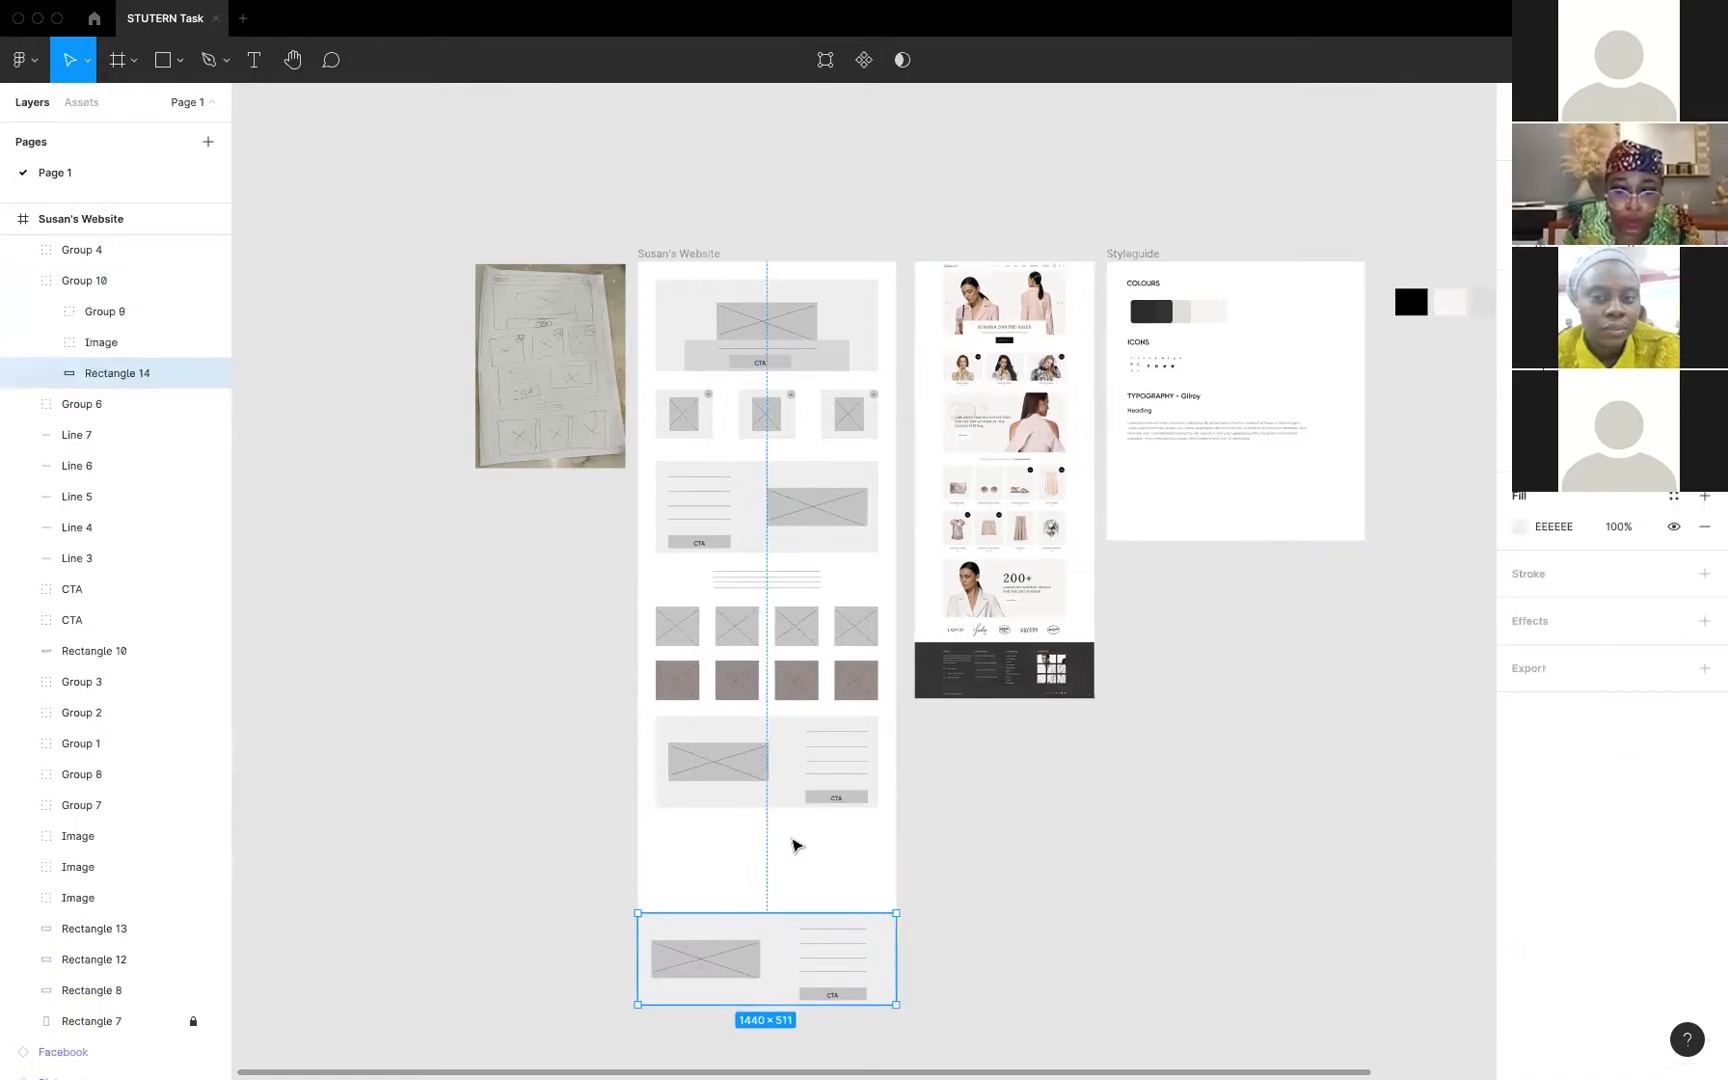
left_click_drag(772, 908, 771, 870)
scroll(620, 771, "right", 2)
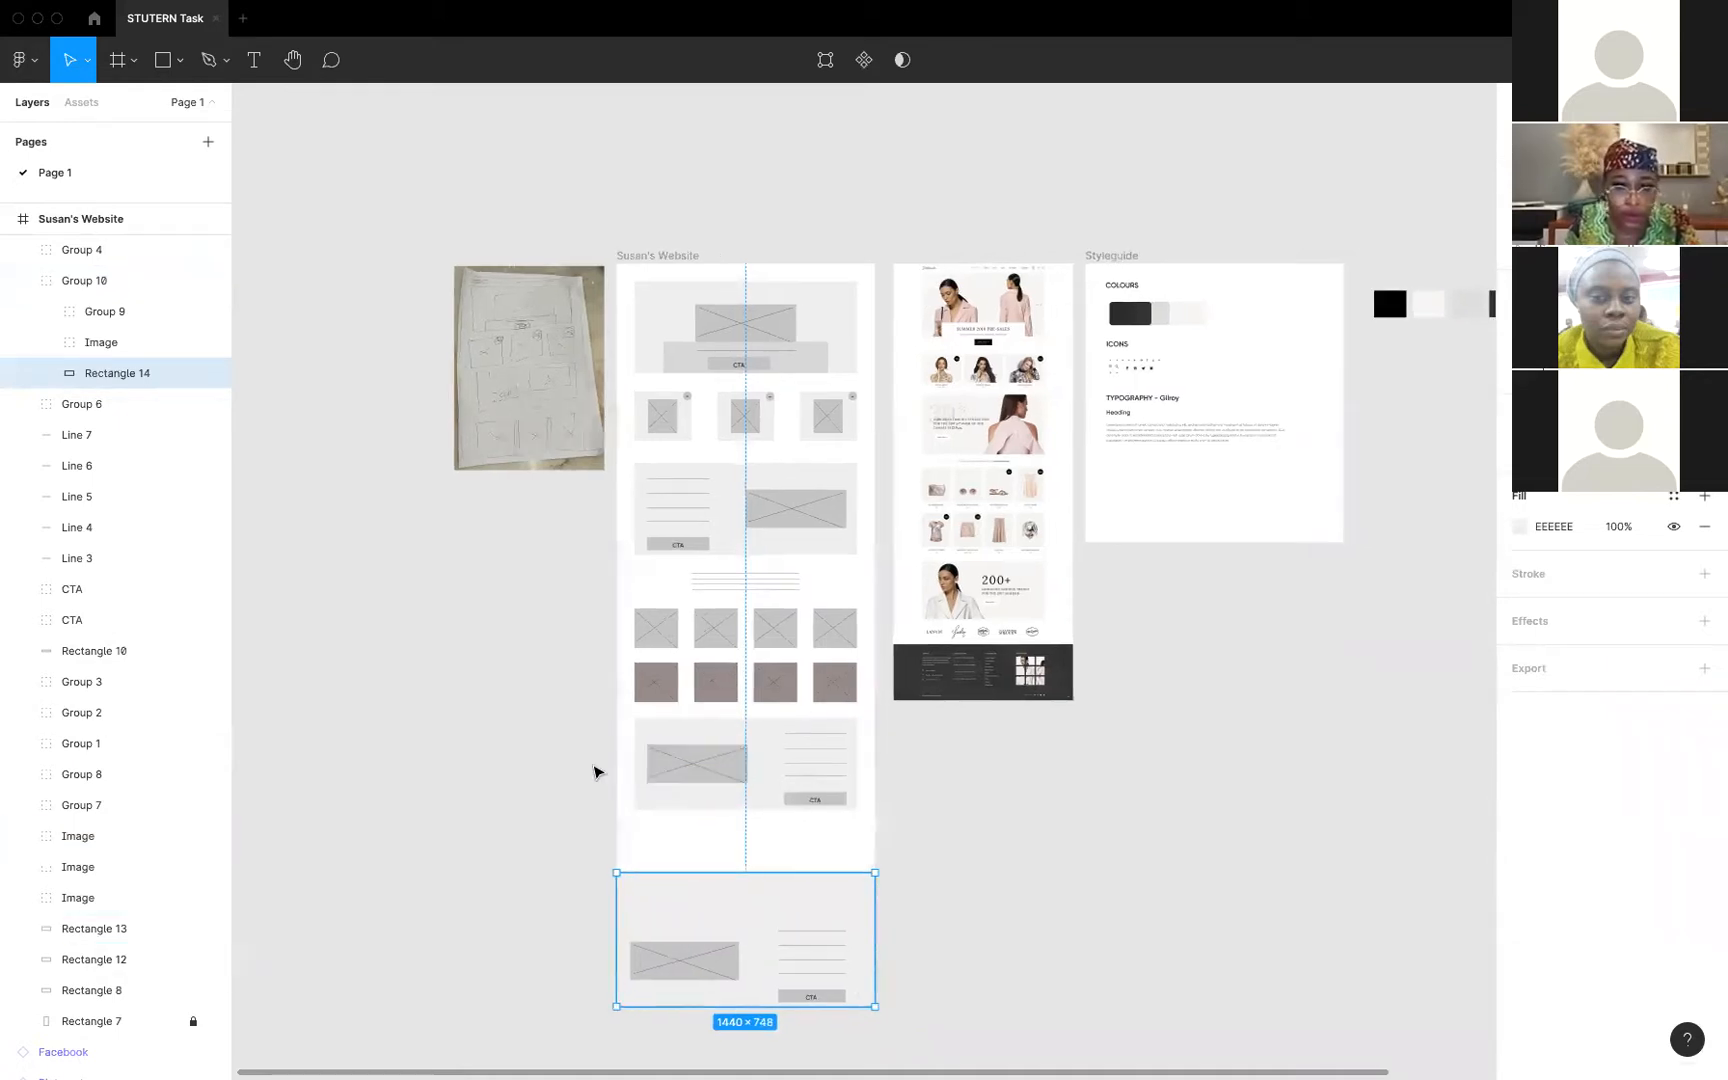
Shift the lower image and CTA section slightly down and place a copy of the centred text lines beneath it
left_click_drag(594, 760, 853, 807)
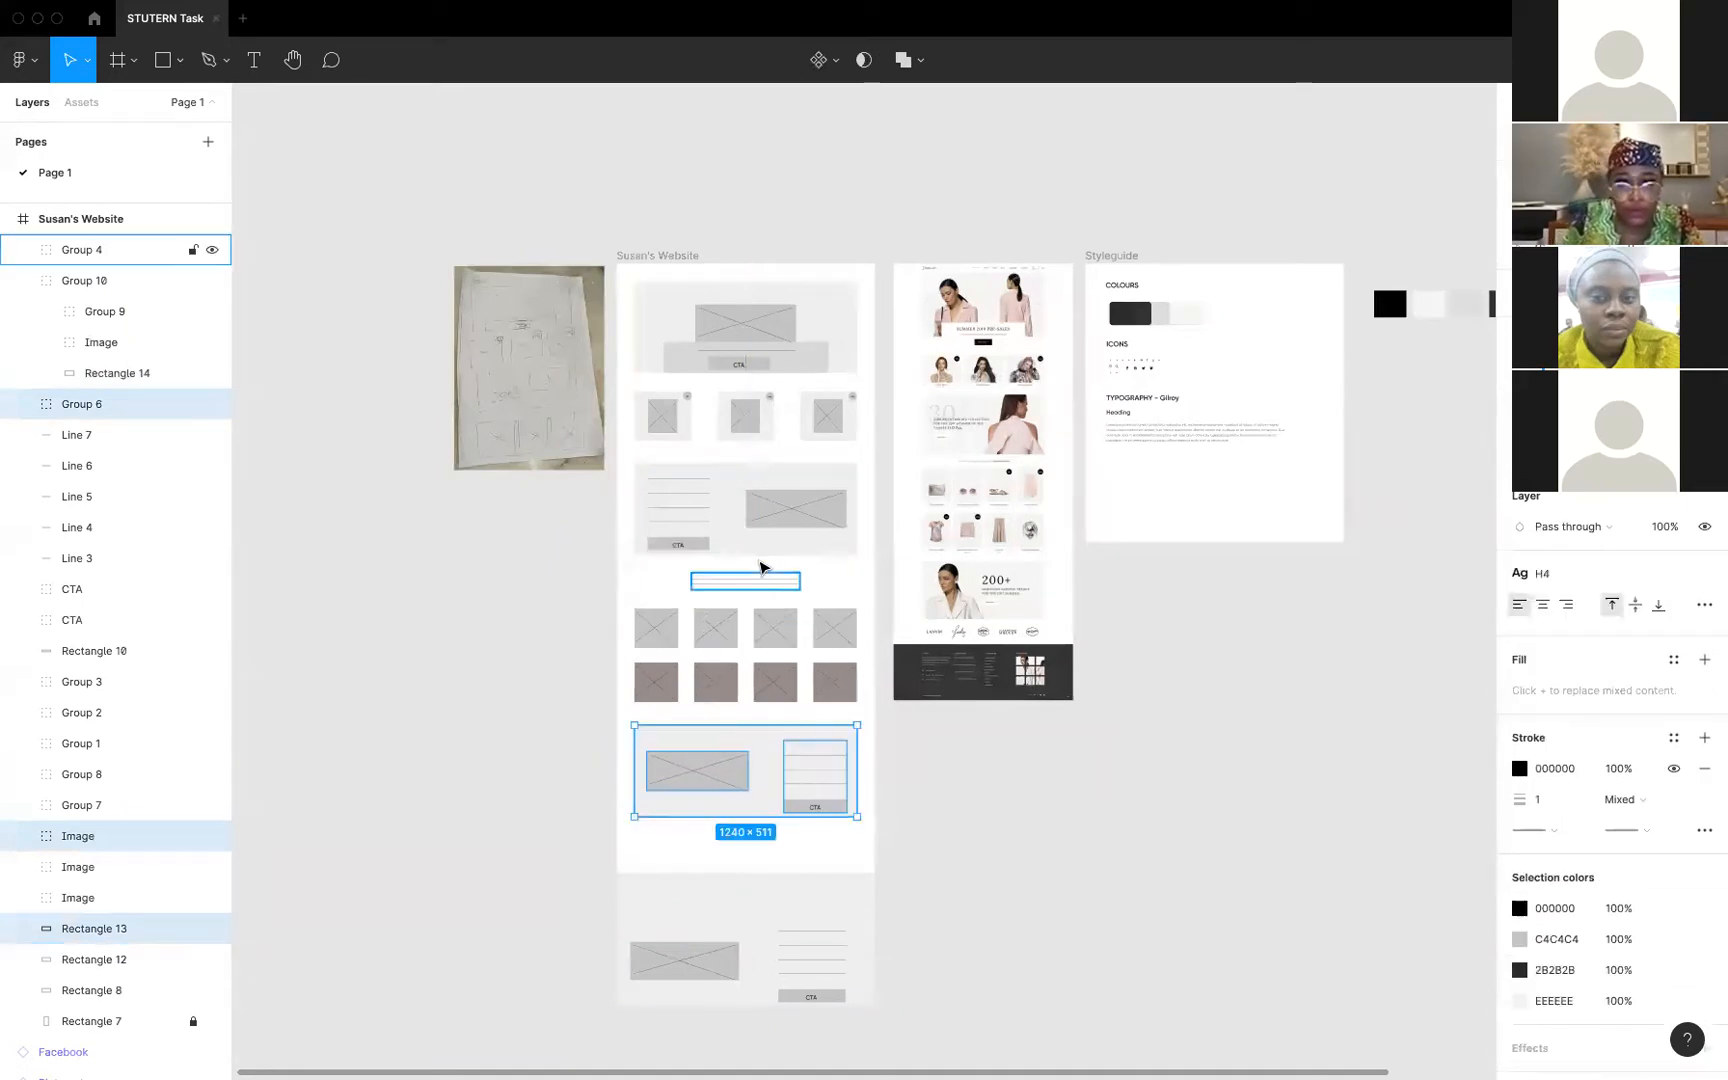
left_click(770, 585)
key("ctrl+d")
scroll(768, 583, "down", 2)
left_click(767, 583)
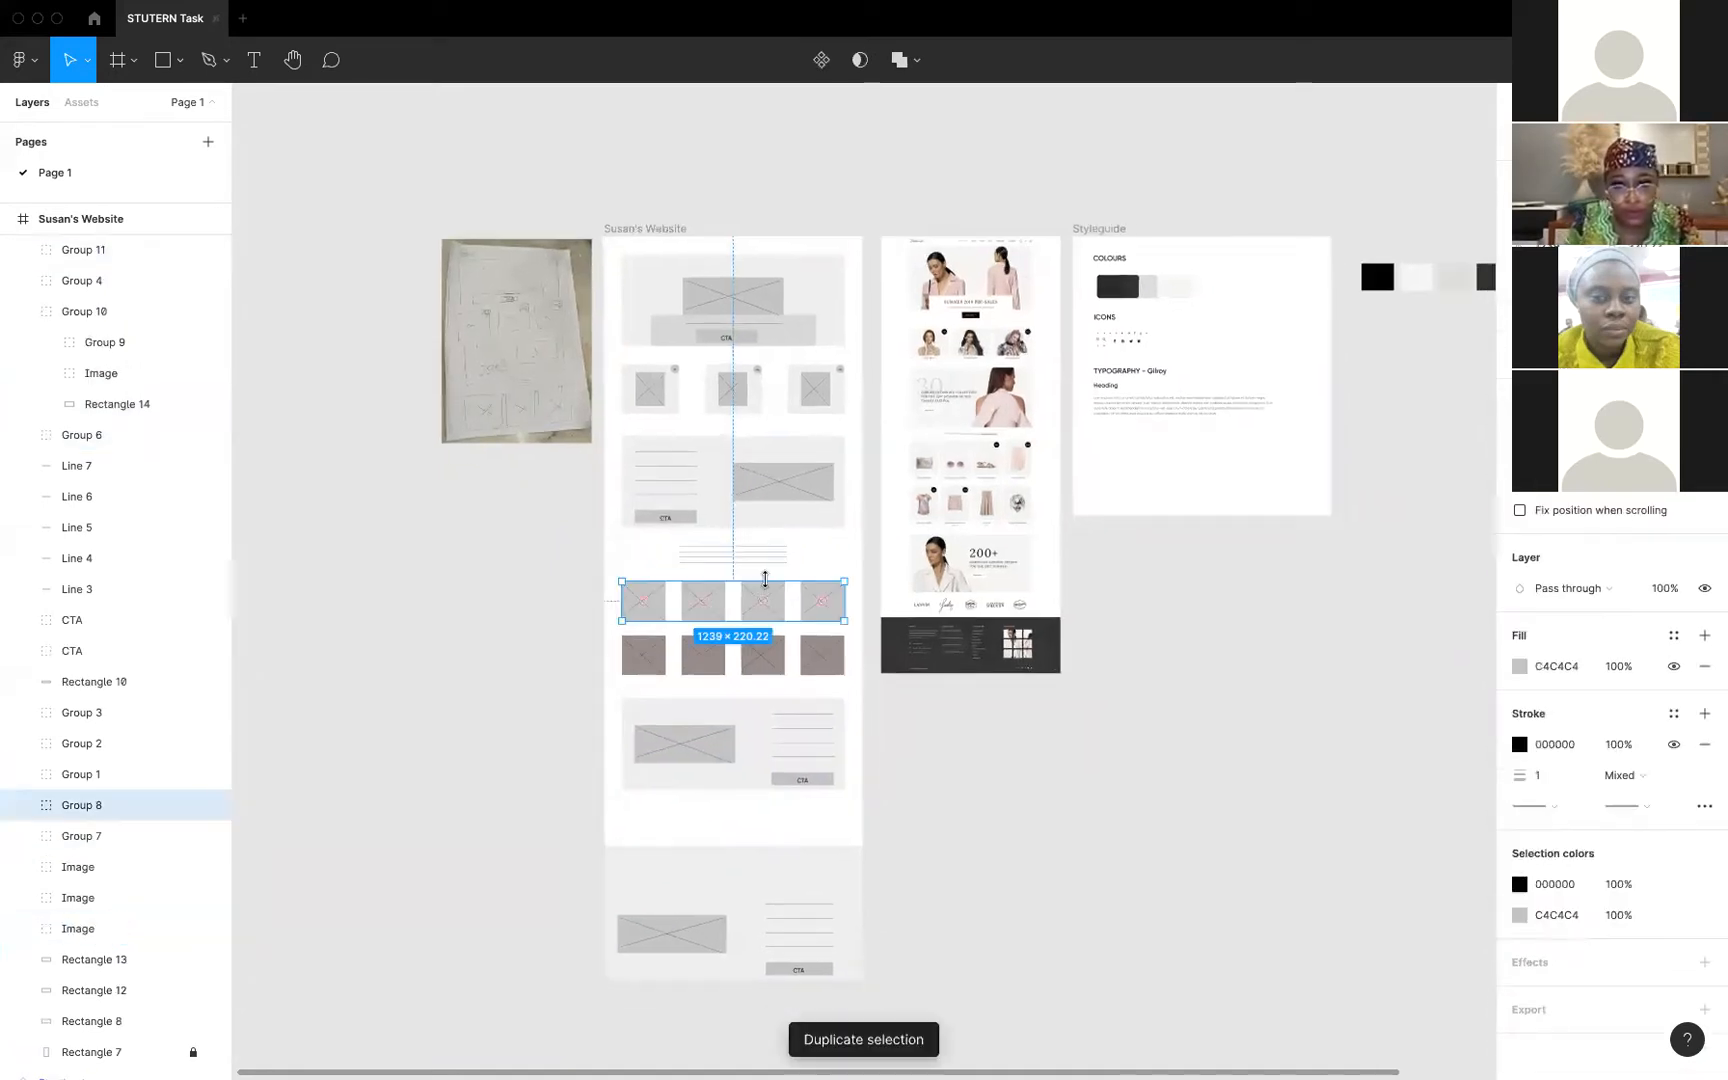
left_click_drag(752, 555, 752, 815)
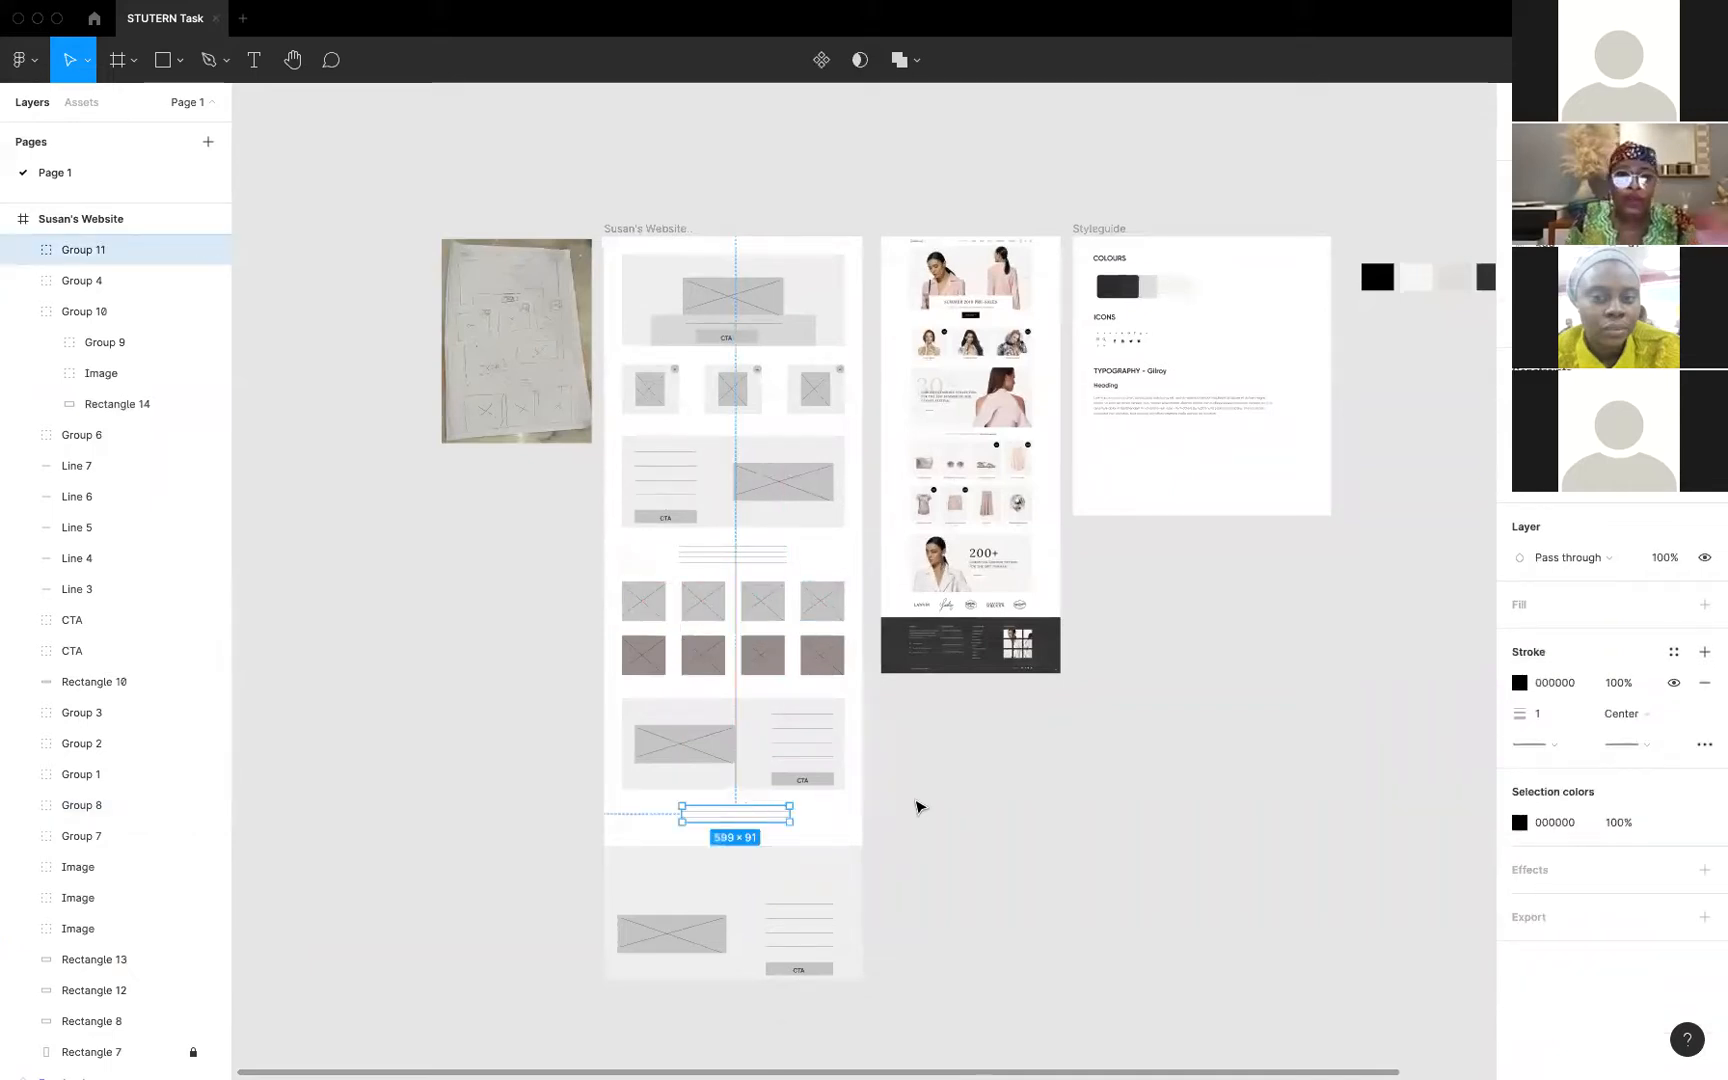
left_click(920, 813)
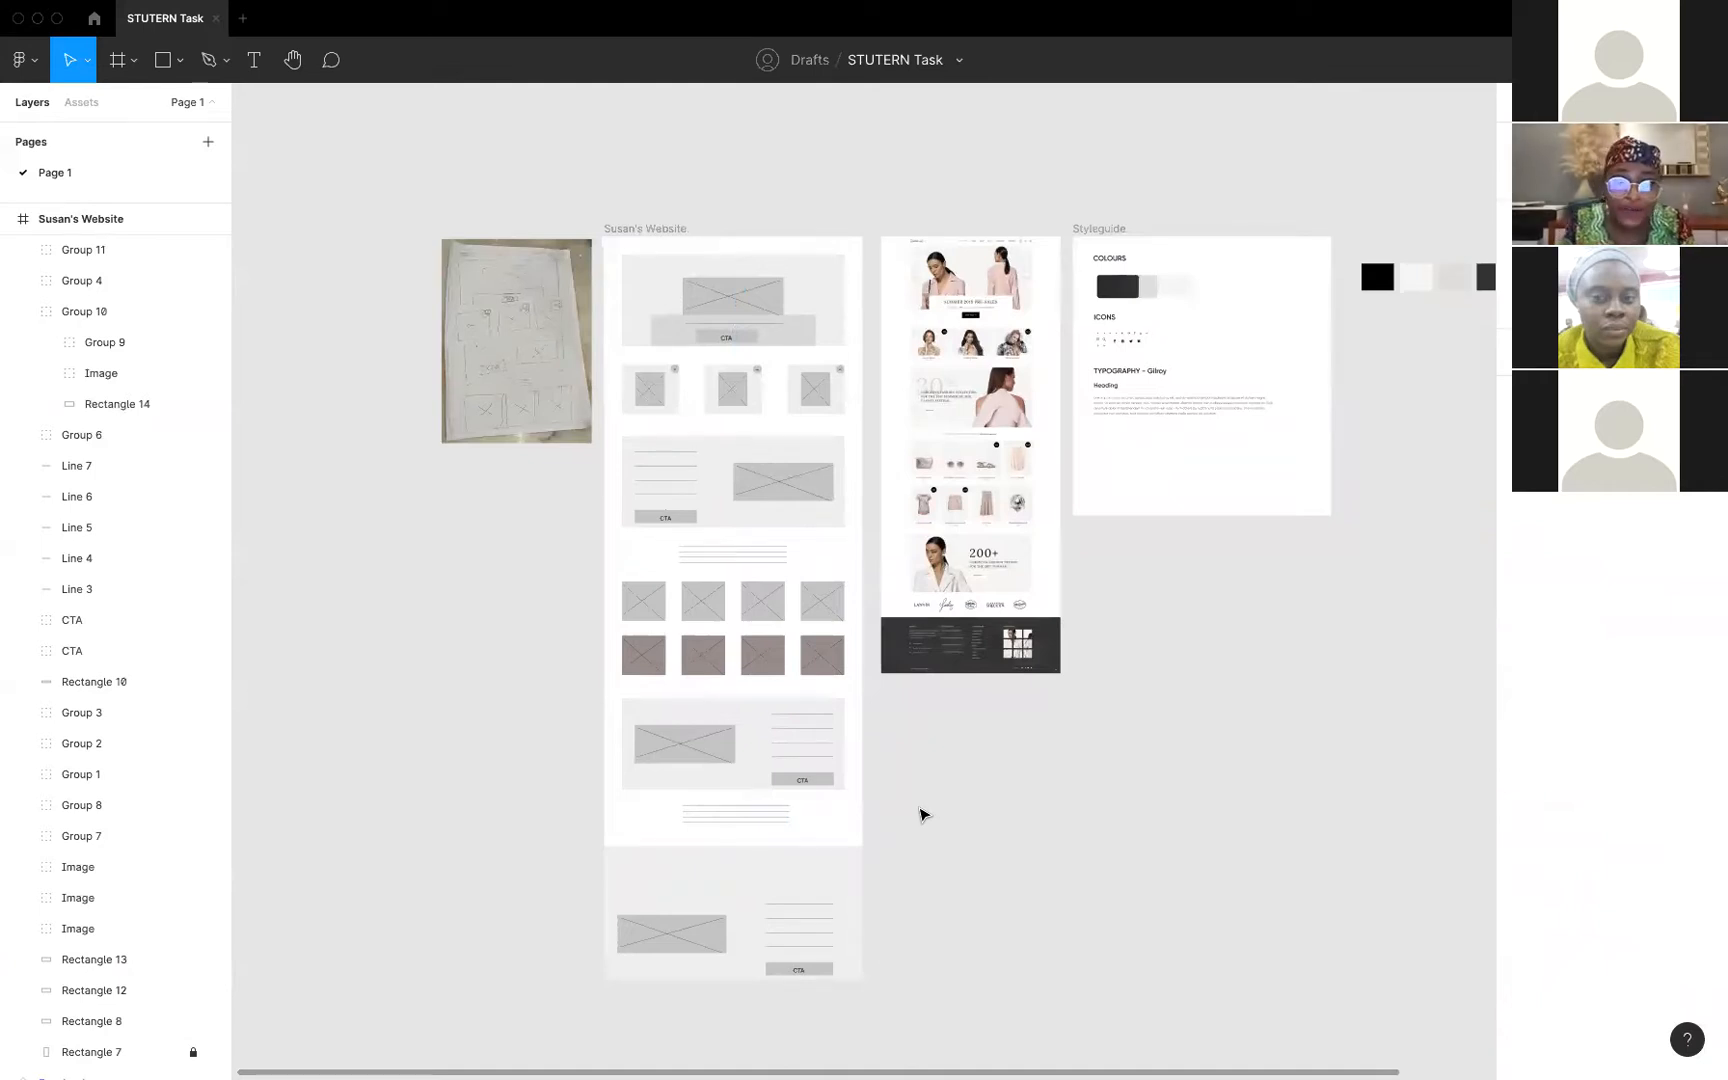
Try to place a copy of the middle card's discount badge on the third placeholder of the light grey row
left_click(756, 372)
double_click(755, 371)
left_click(771, 387)
left_click(759, 372)
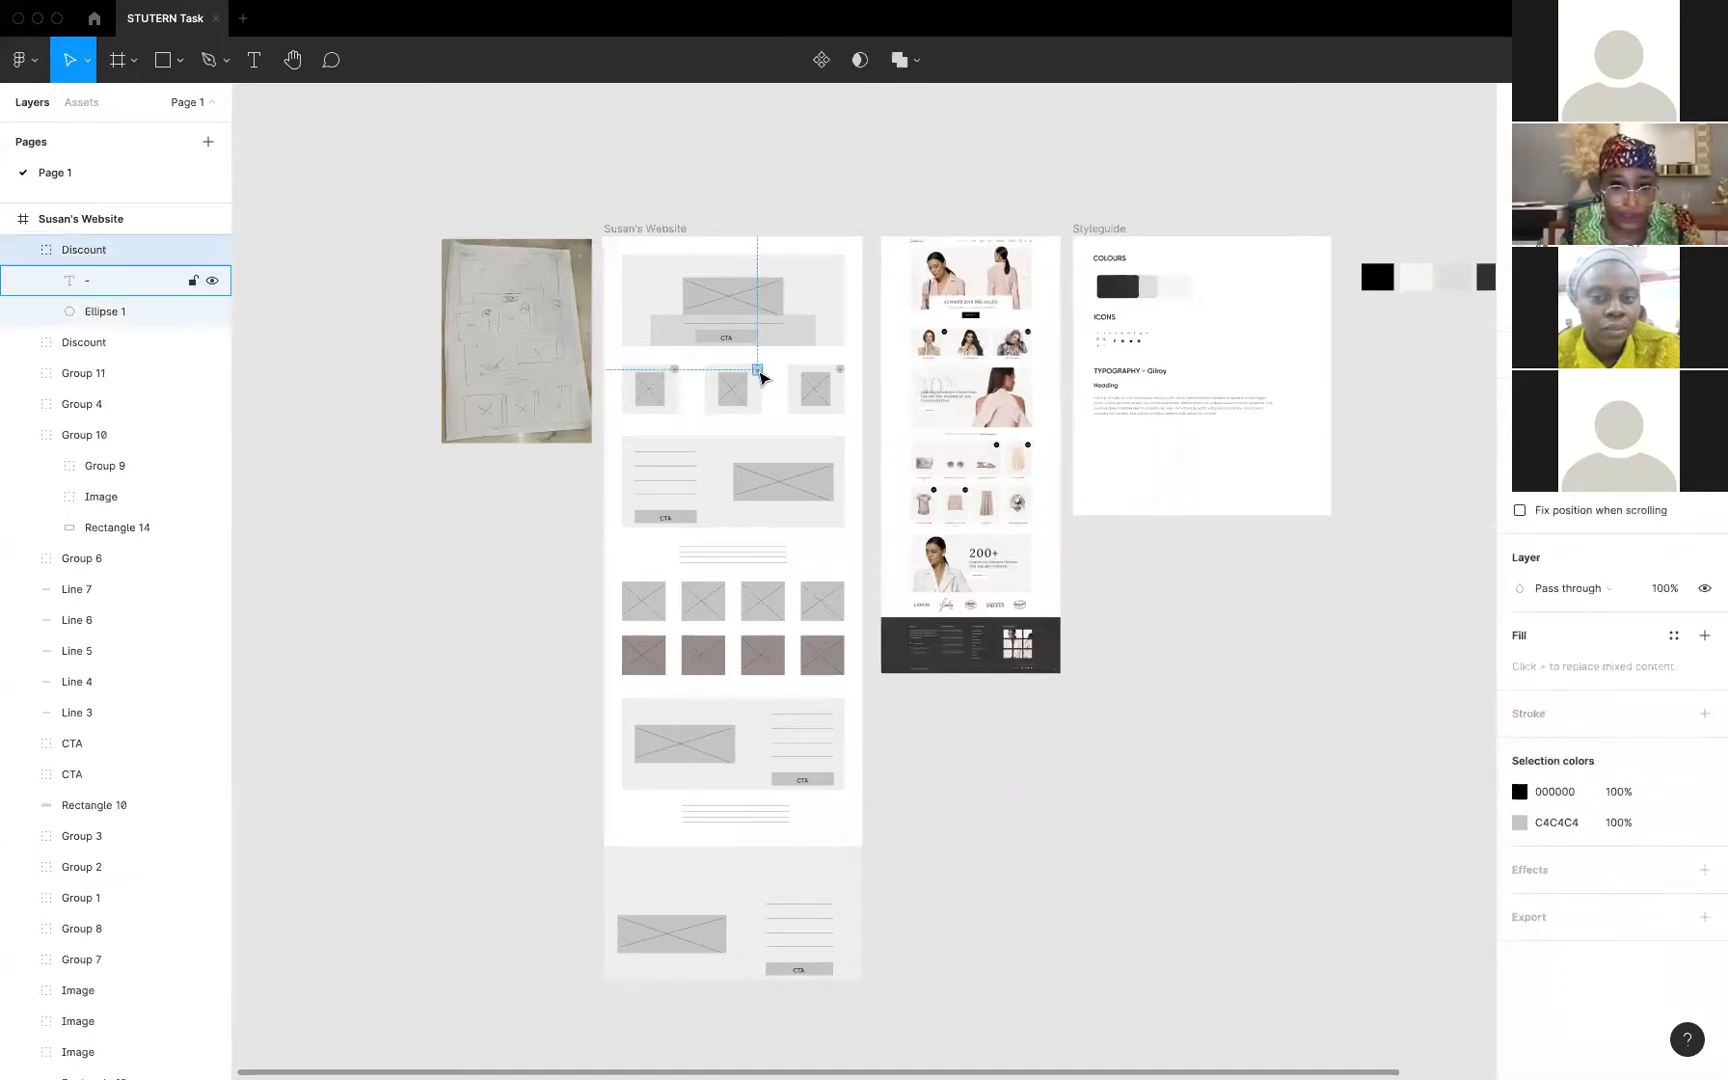
key("super+d")
left_click_drag(760, 381, 783, 594)
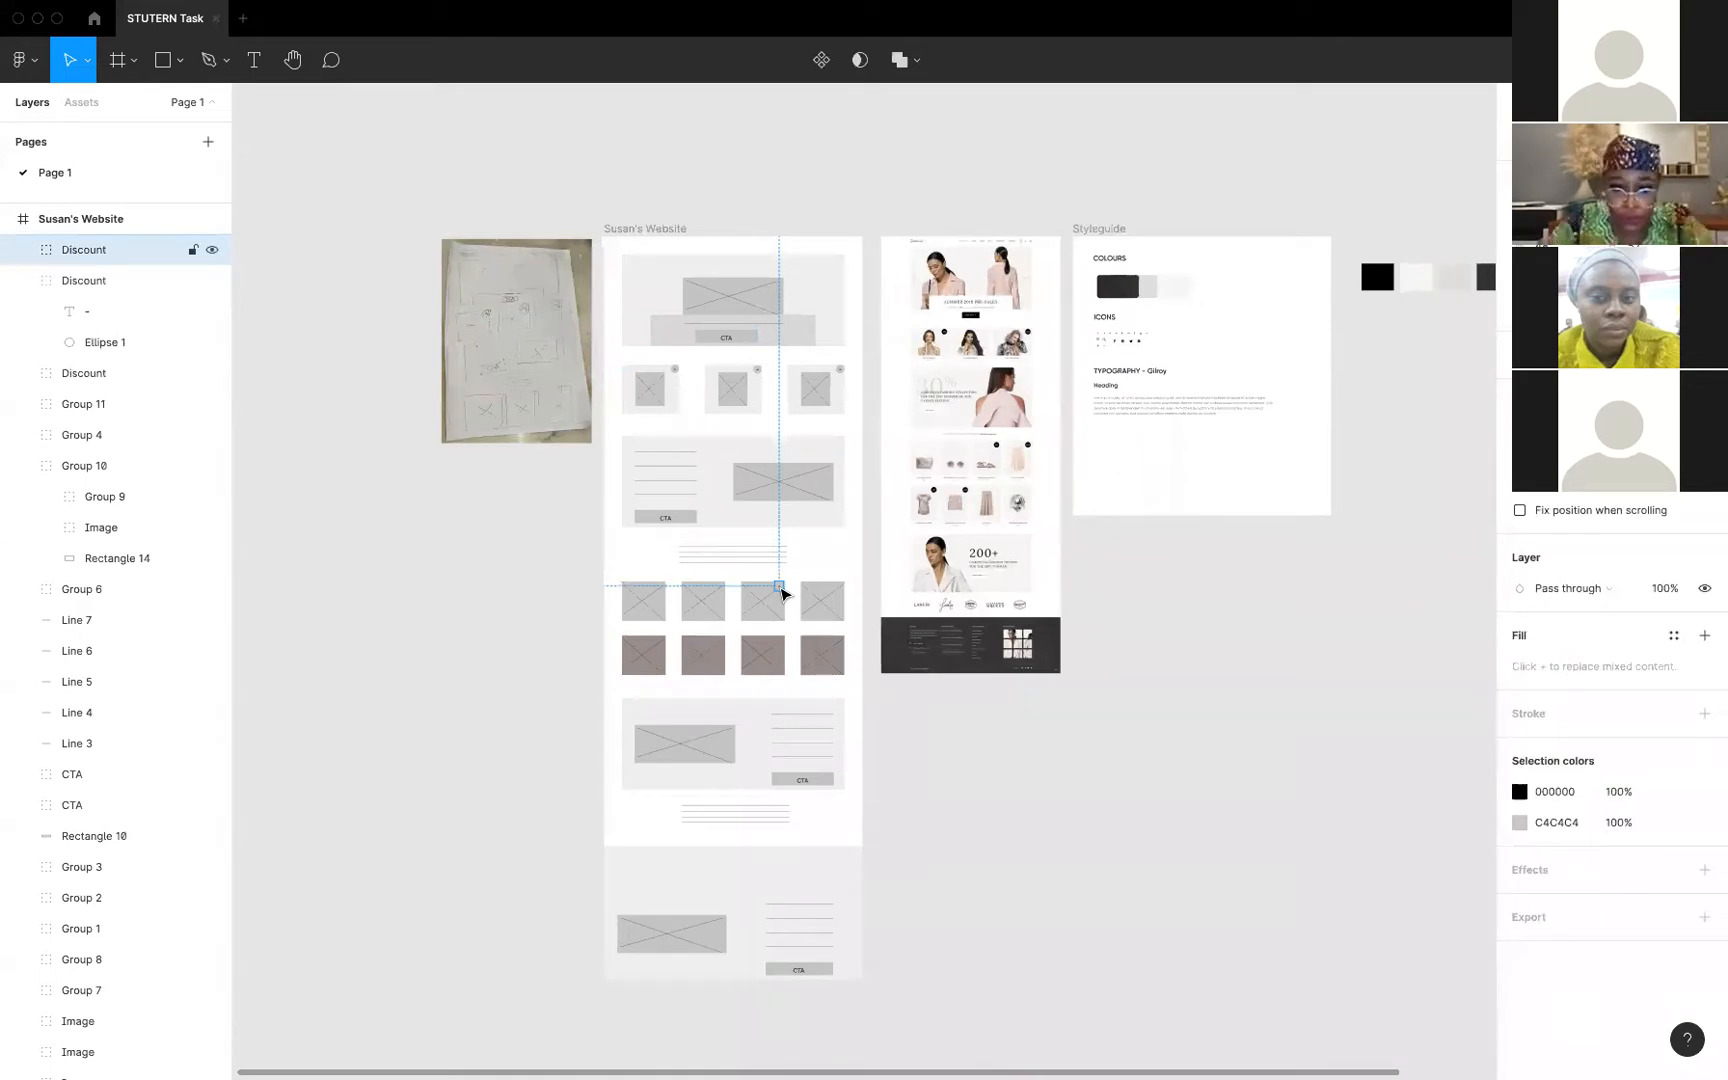
key("Delete")
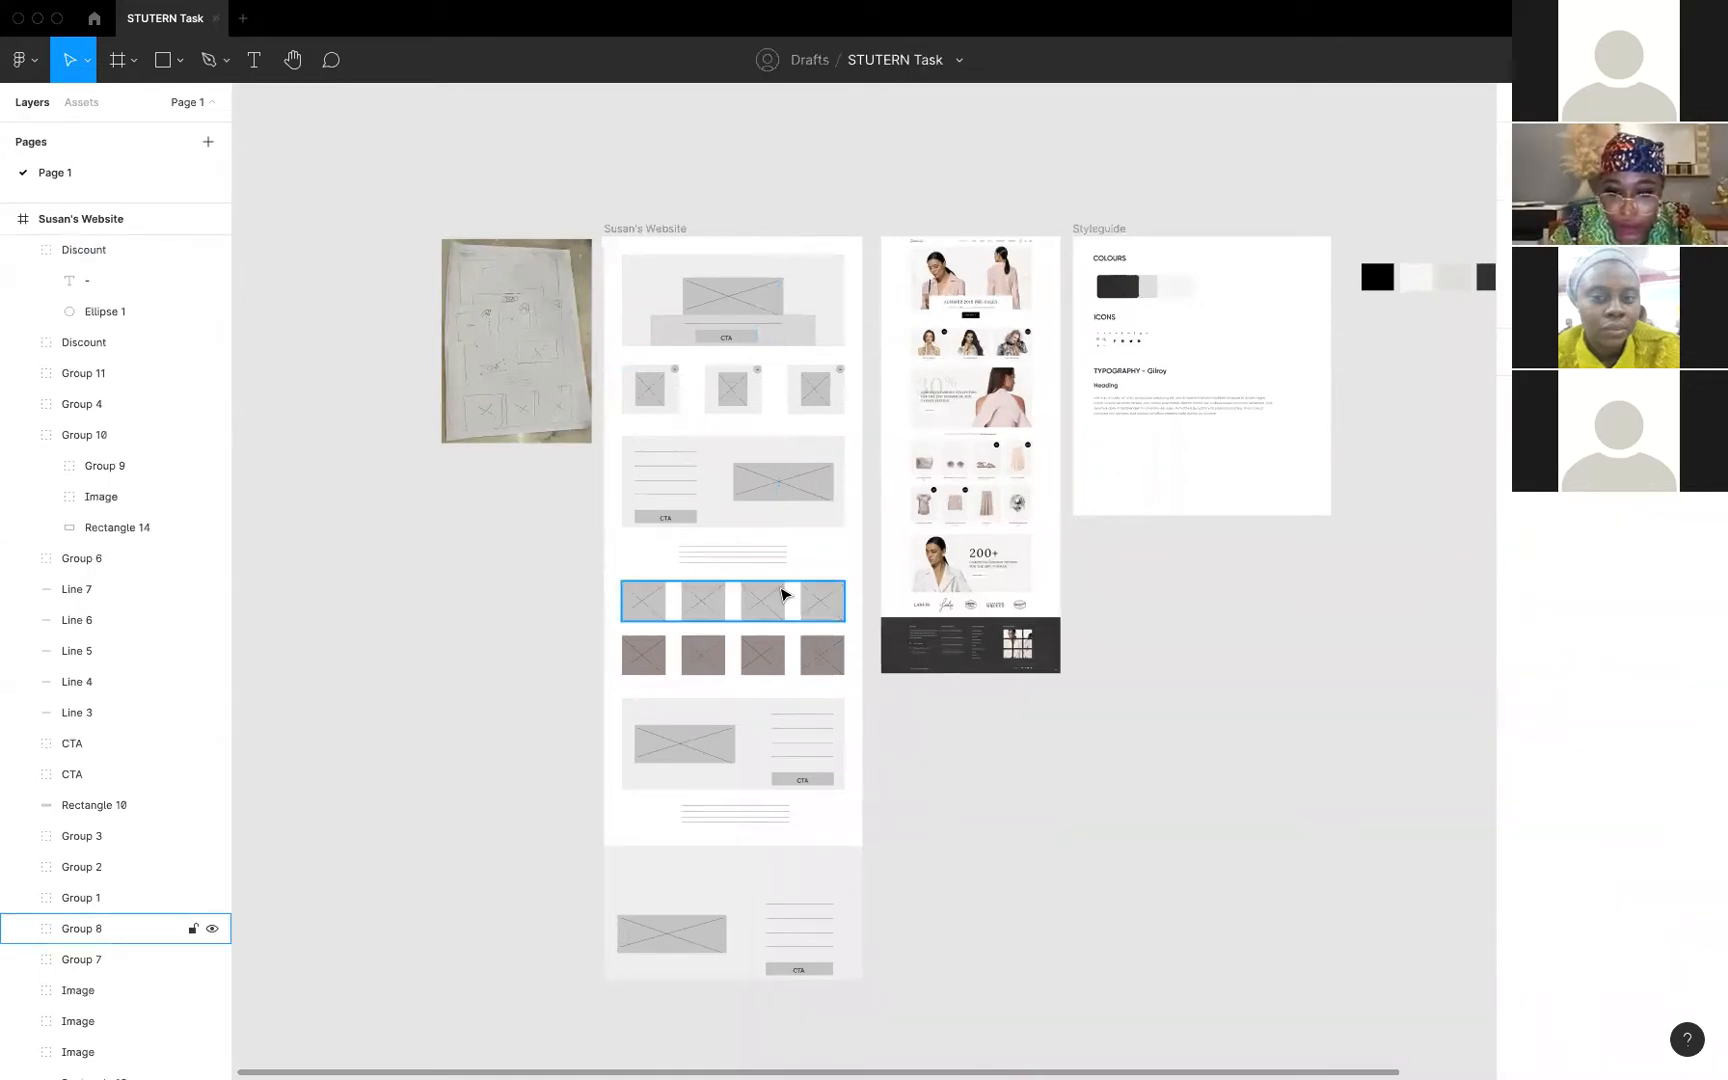
left_click(659, 919)
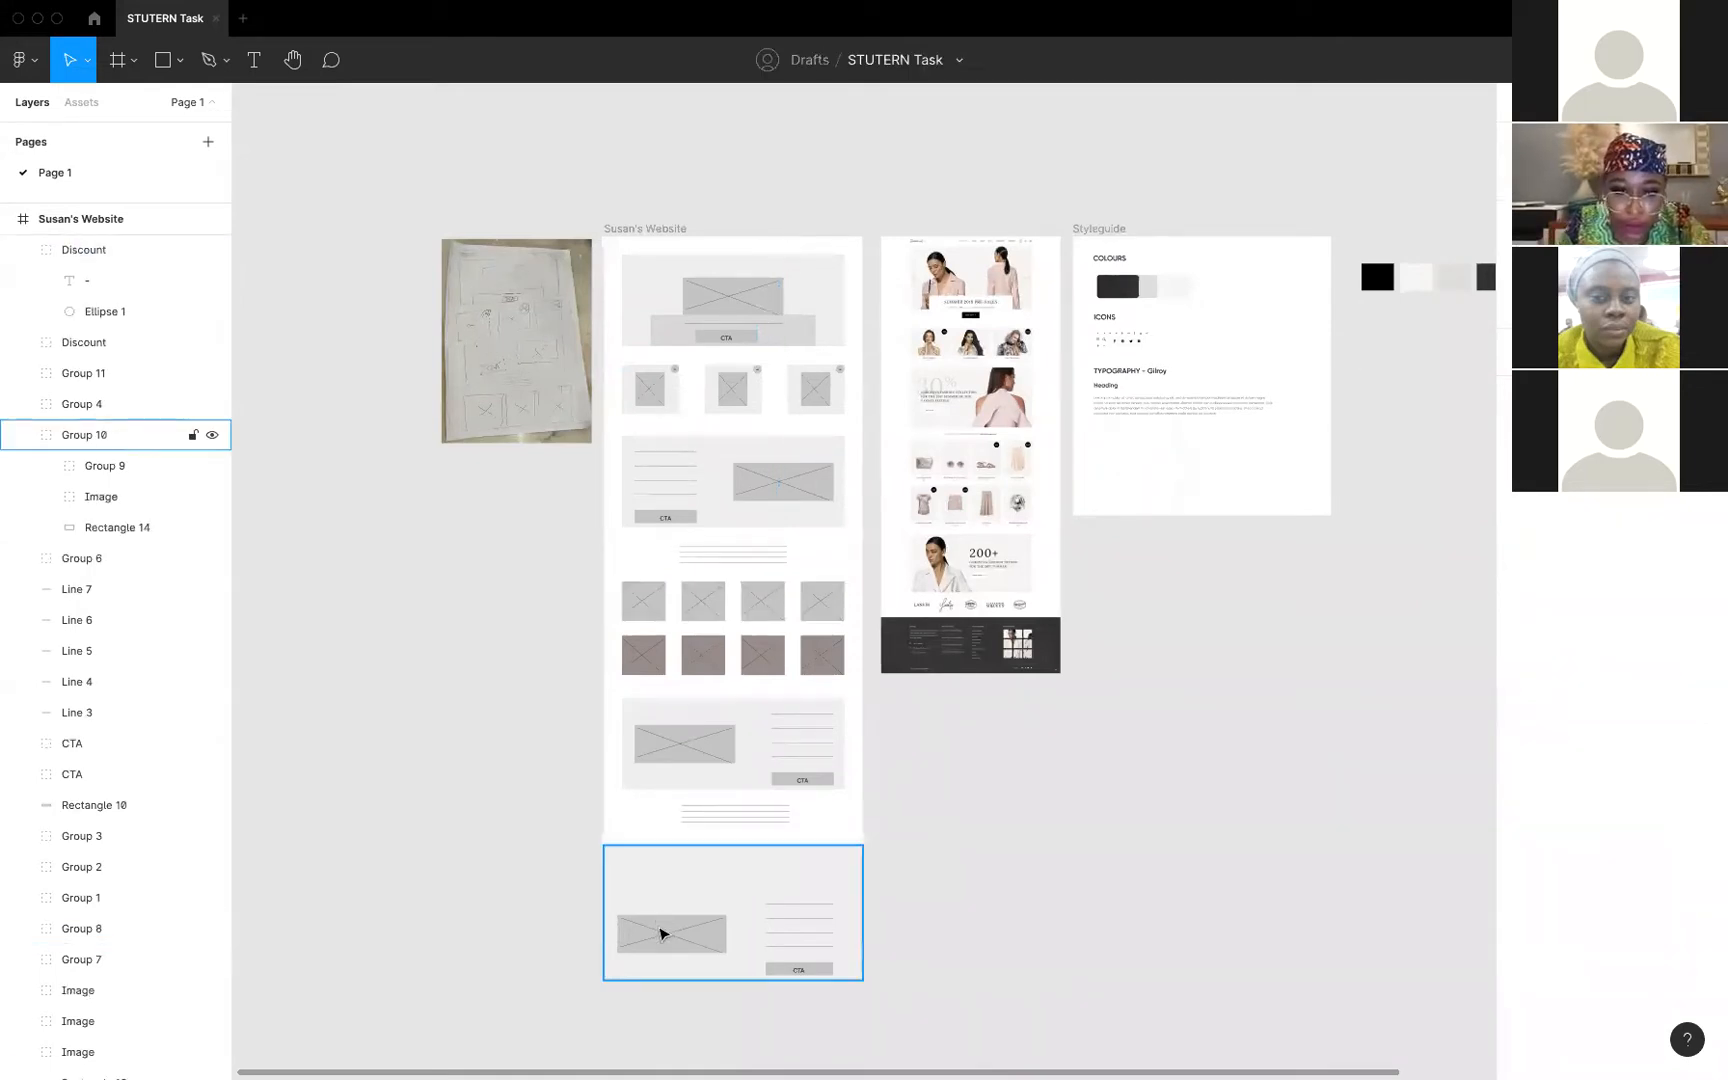
left_click(659, 934)
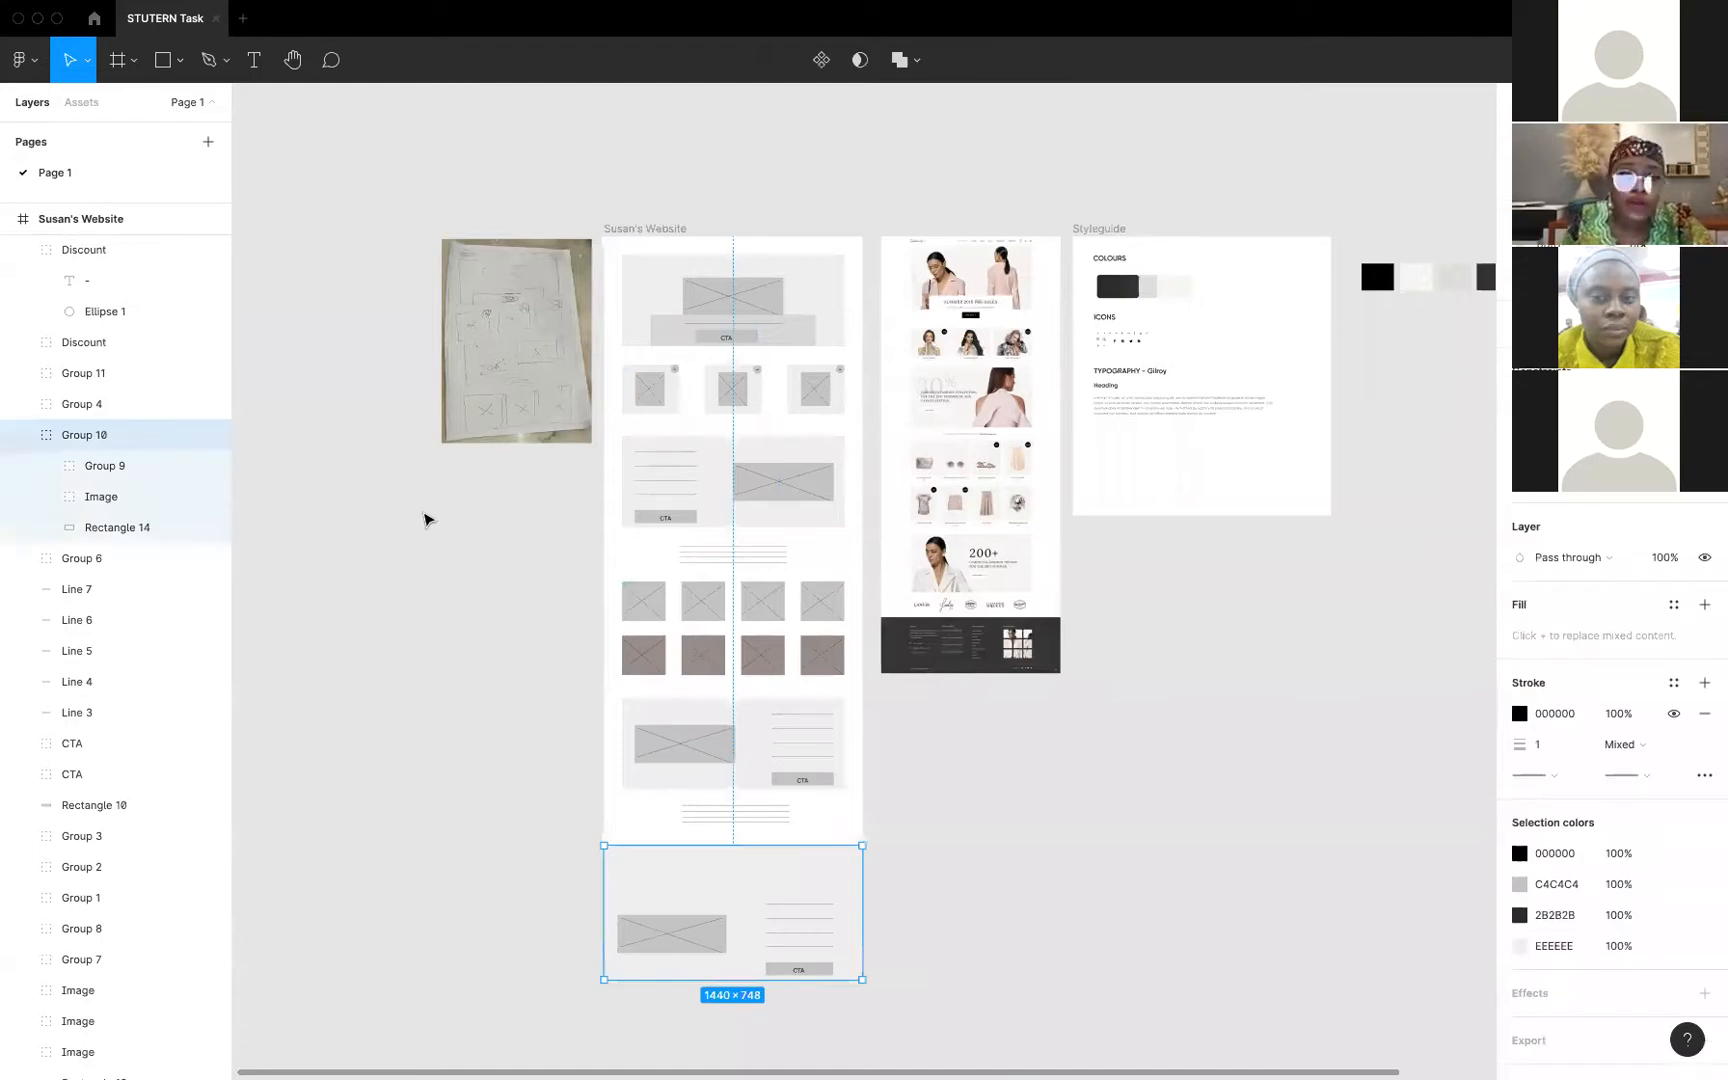
left_click(389, 429)
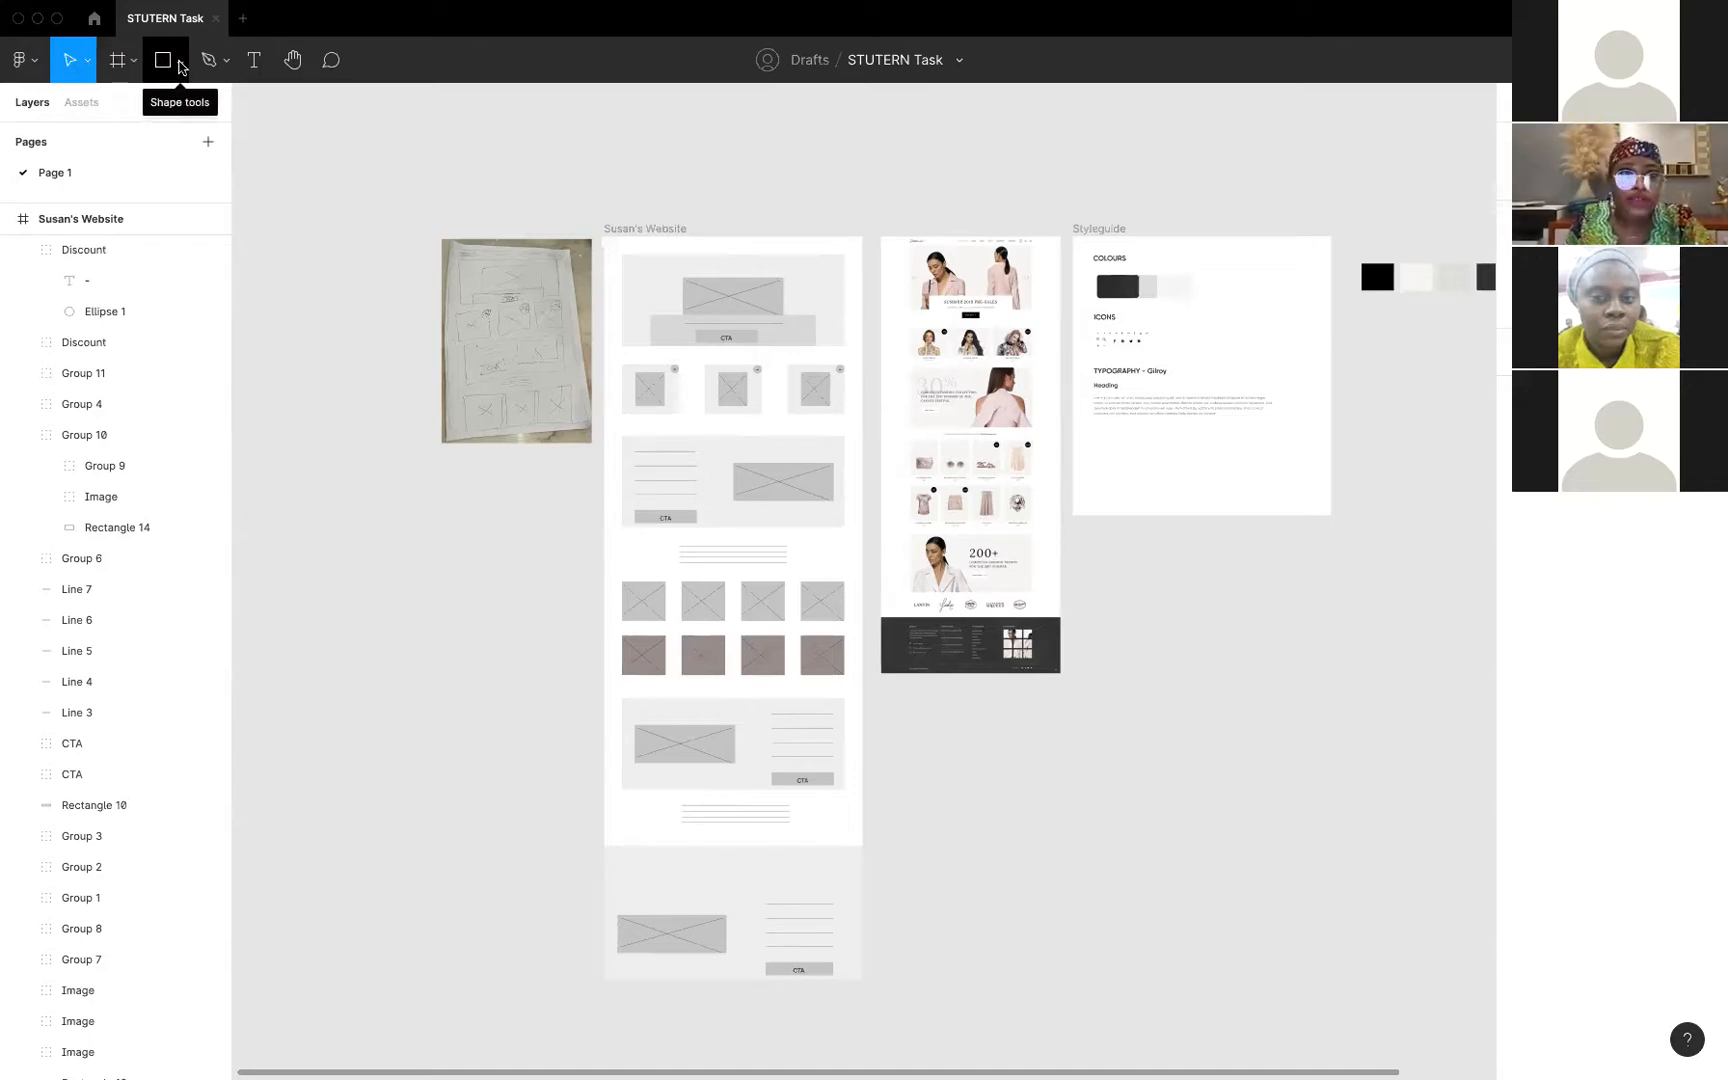
Draw two short horizontal lines, about 277 and 262 px long, to the left of the lower centred text lines
left_click(182, 62)
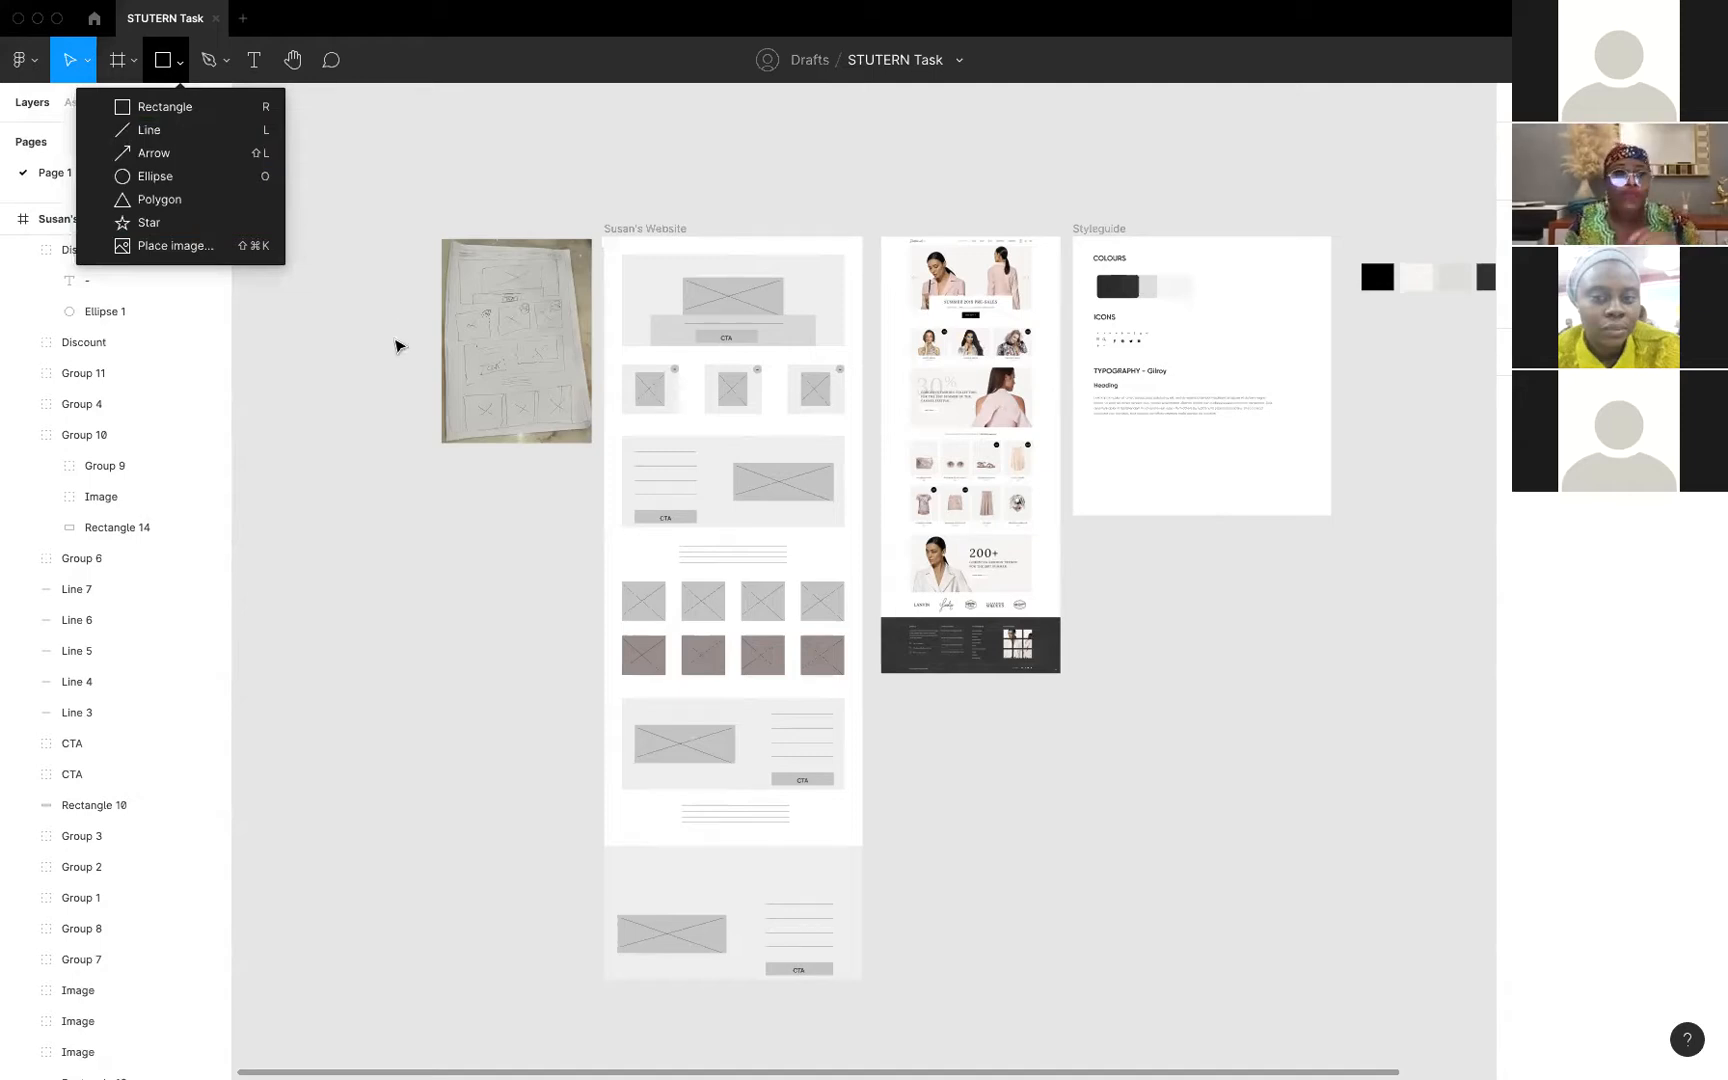
left_click(214, 132)
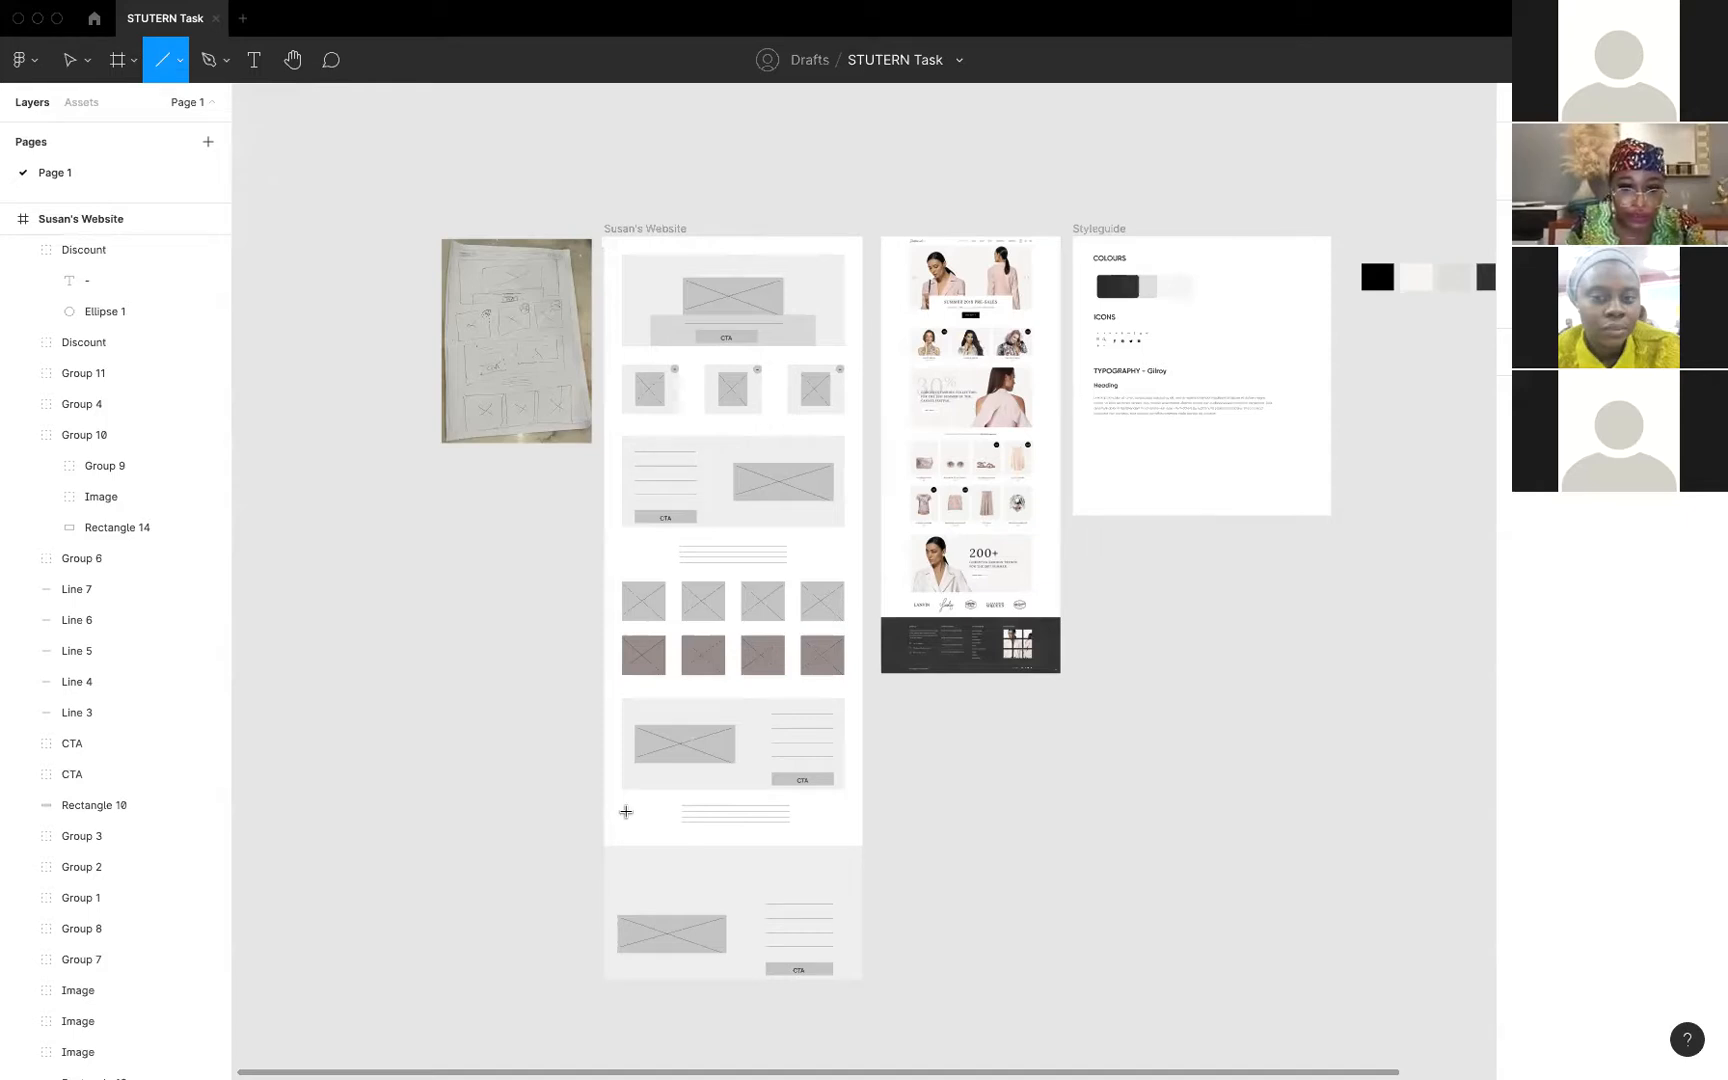
left_click_drag(626, 811, 676, 811)
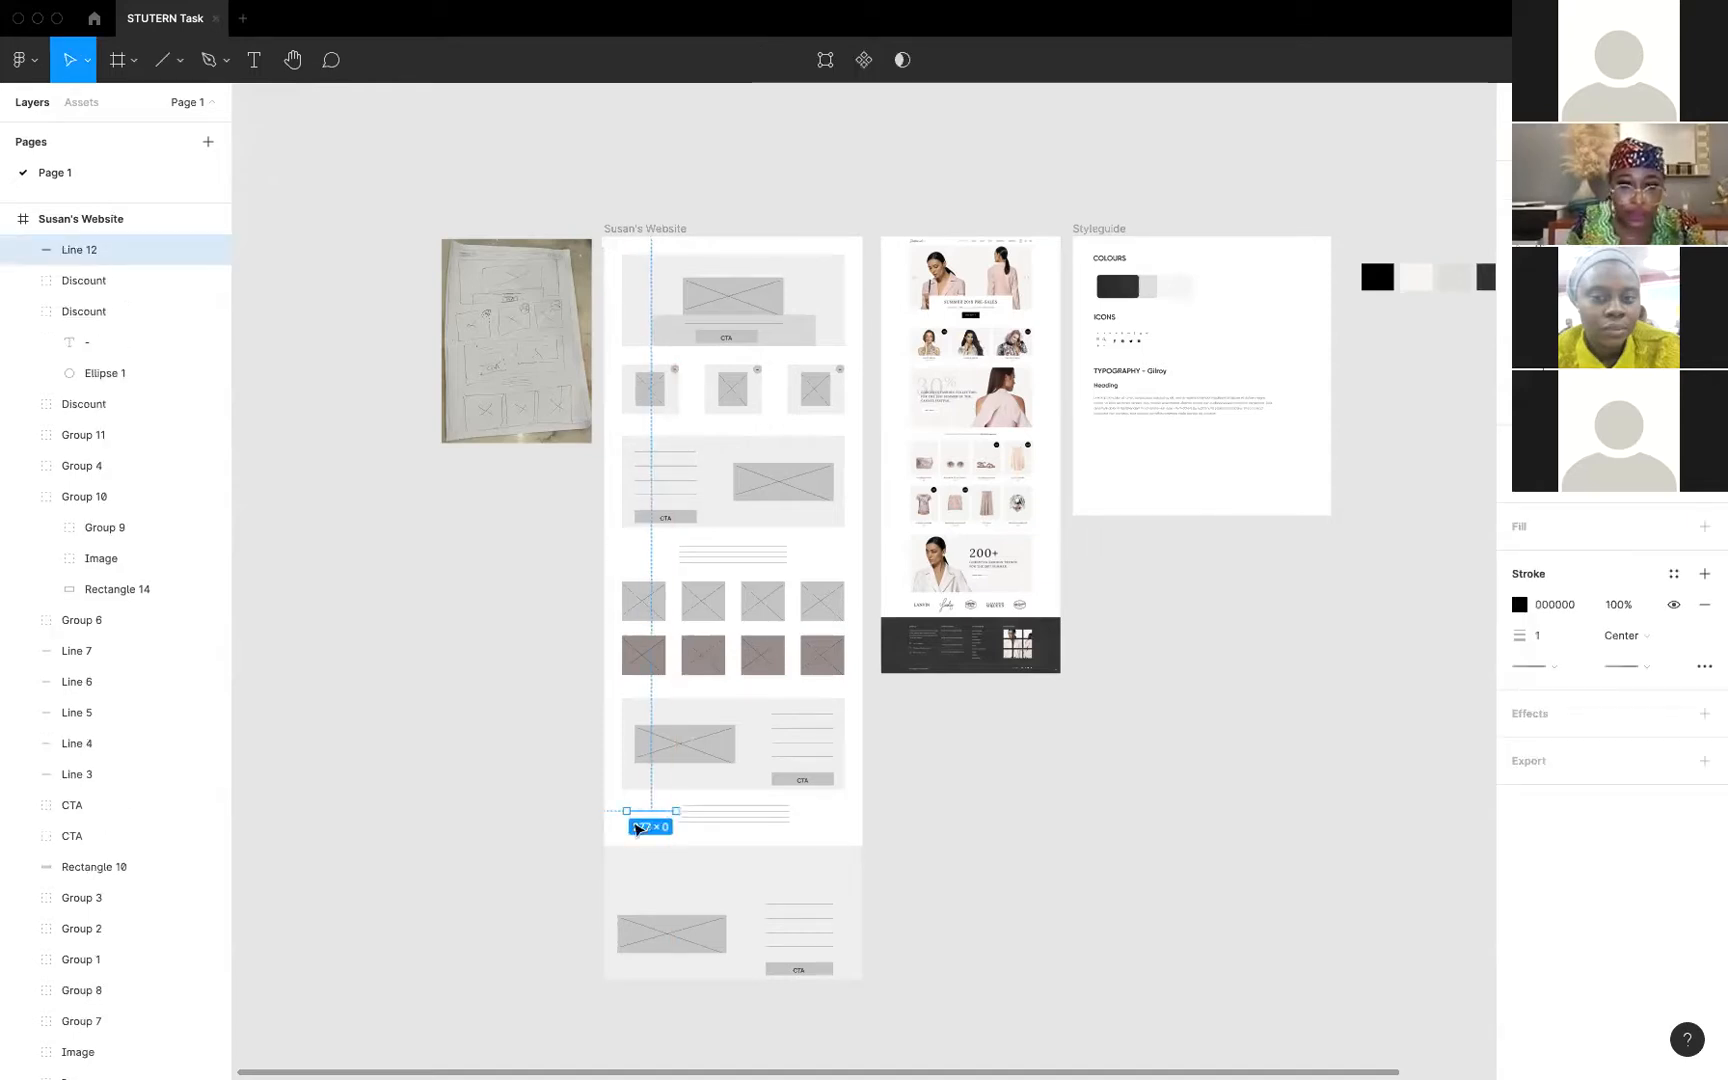
left_click(625, 837)
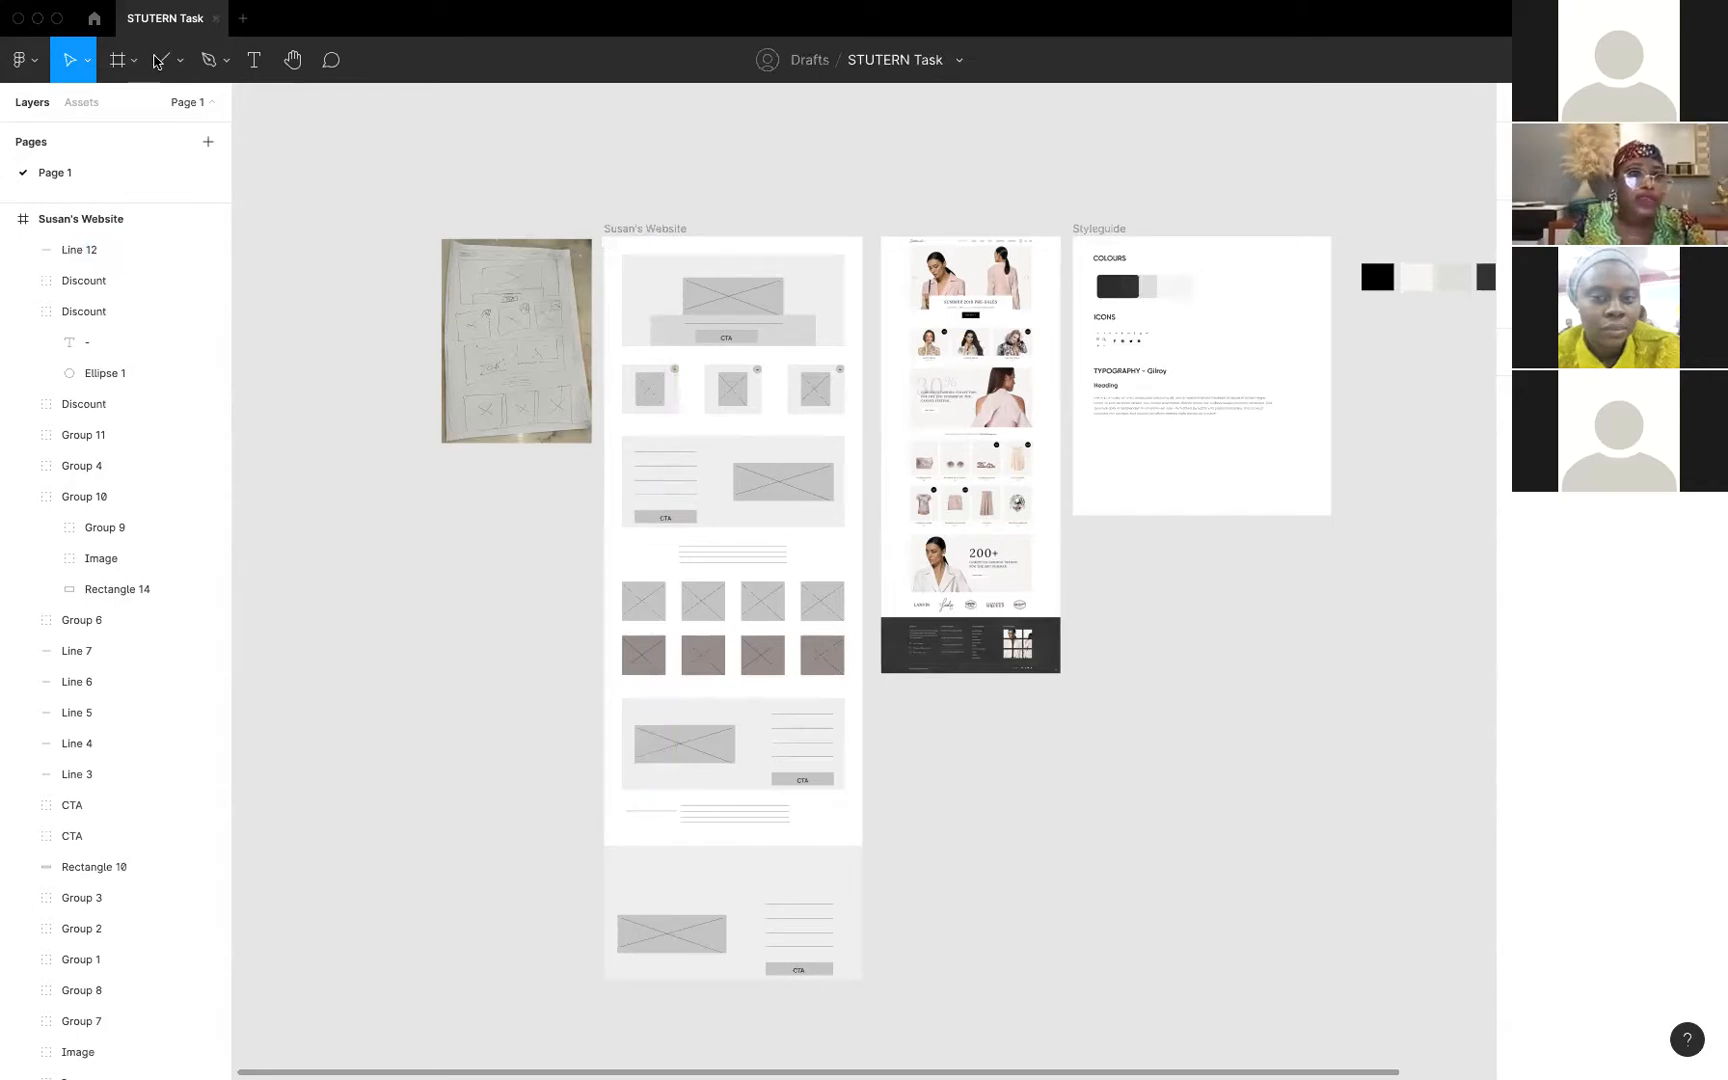
left_click(160, 60)
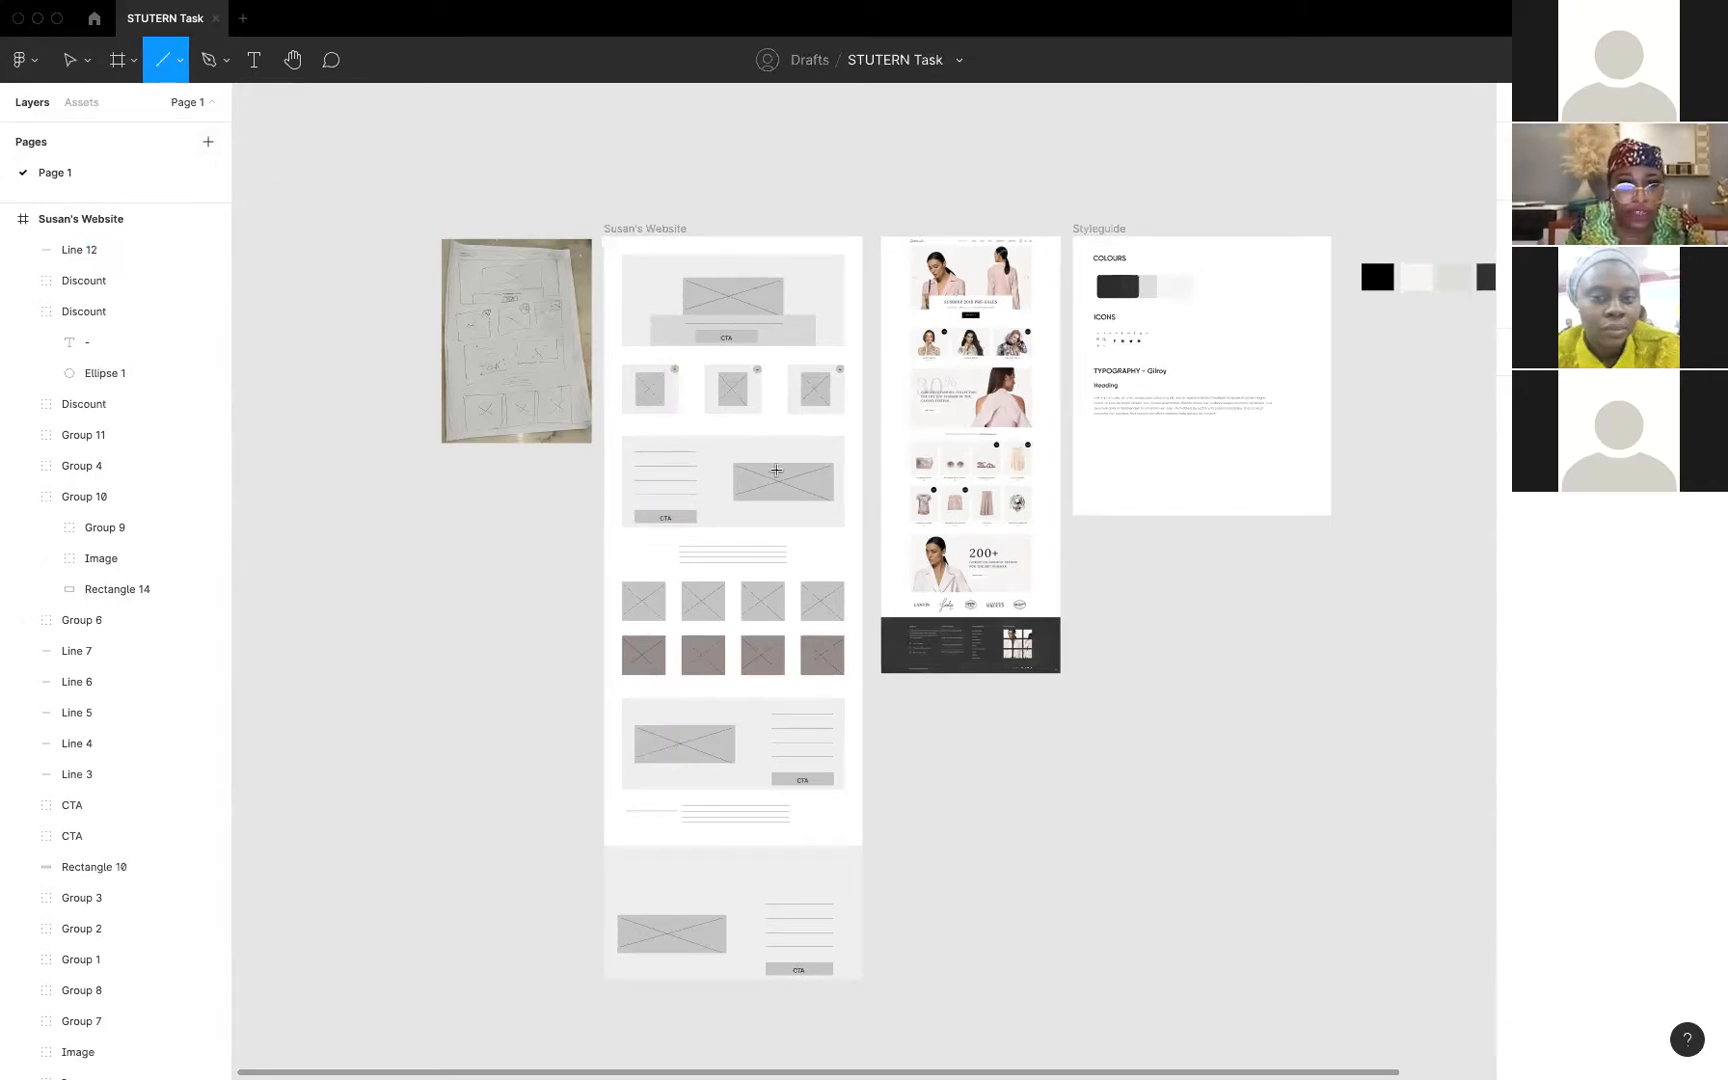
mouse_move(628, 825)
left_mouse_down()
mouse_move(672, 830)
mouse_move(686, 860)
mouse_move(680, 800)
mouse_move(694, 857)
mouse_move(693, 815)
mouse_move(690, 836)
mouse_move(675, 825)
left_mouse_up()
left_click(521, 586)
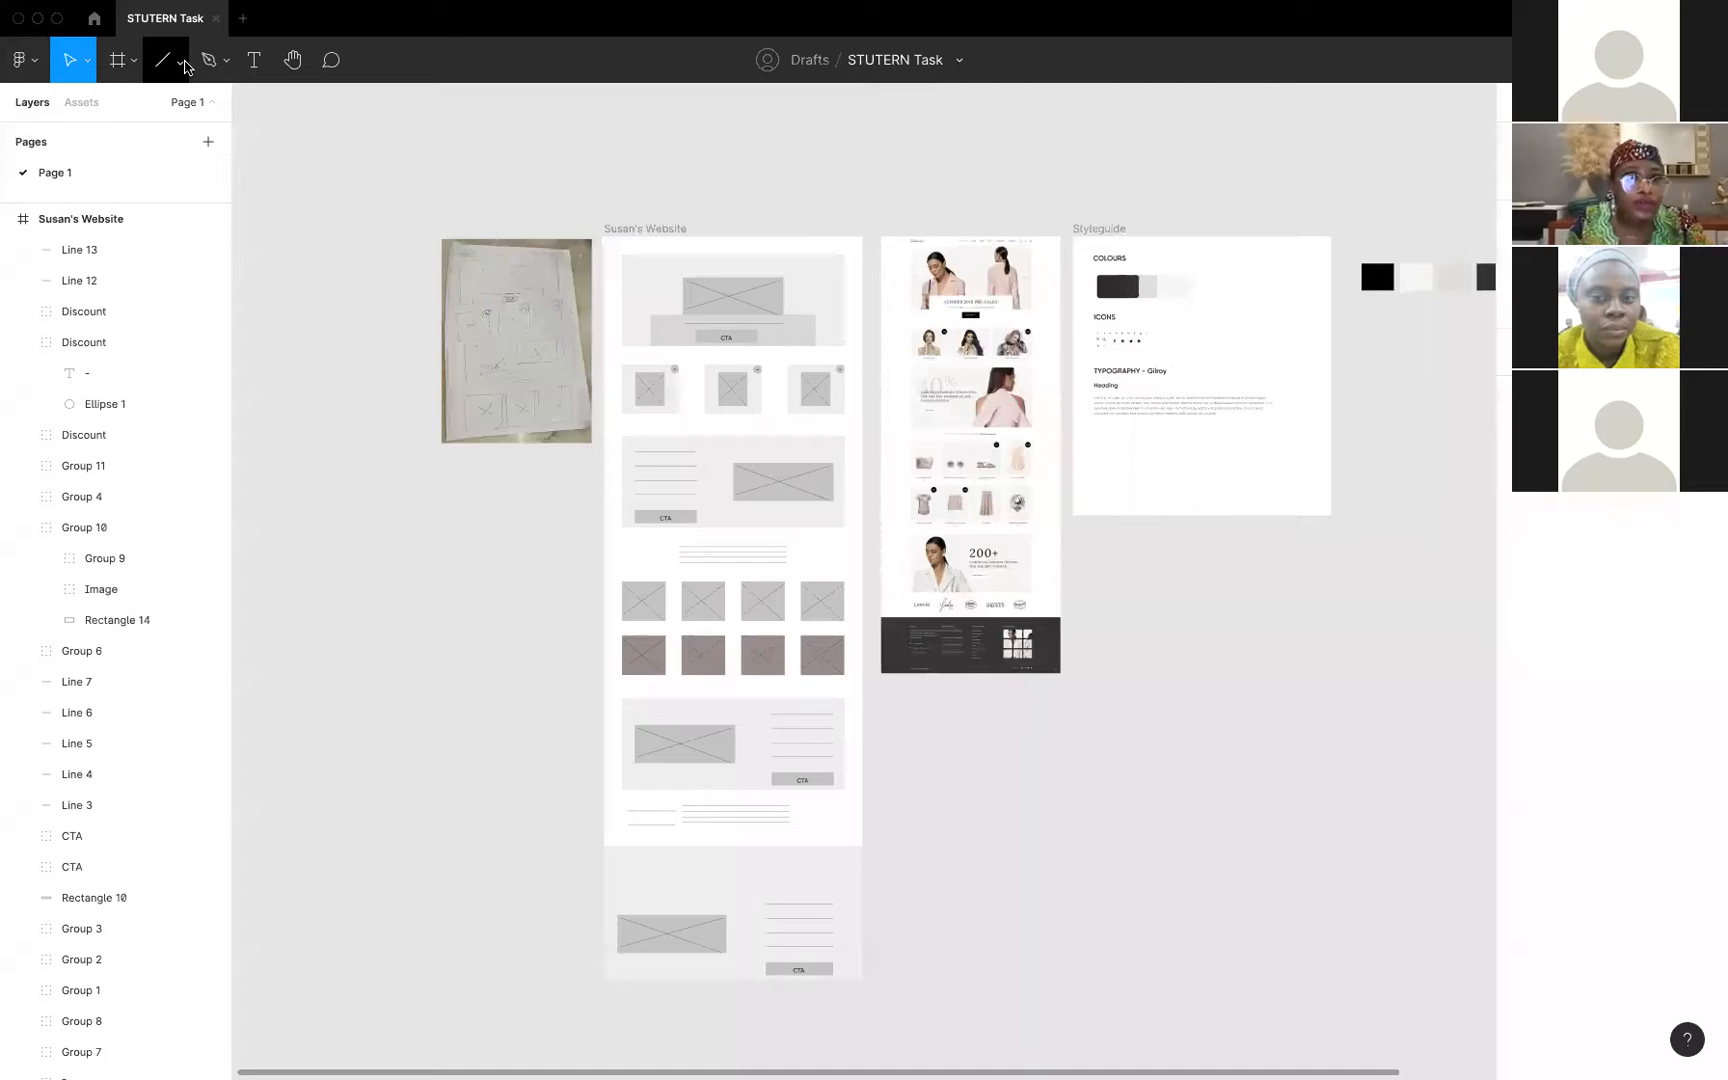
Draw a vertical line about 220 px long to the right of the lower text lines and delete it
left_click(183, 63)
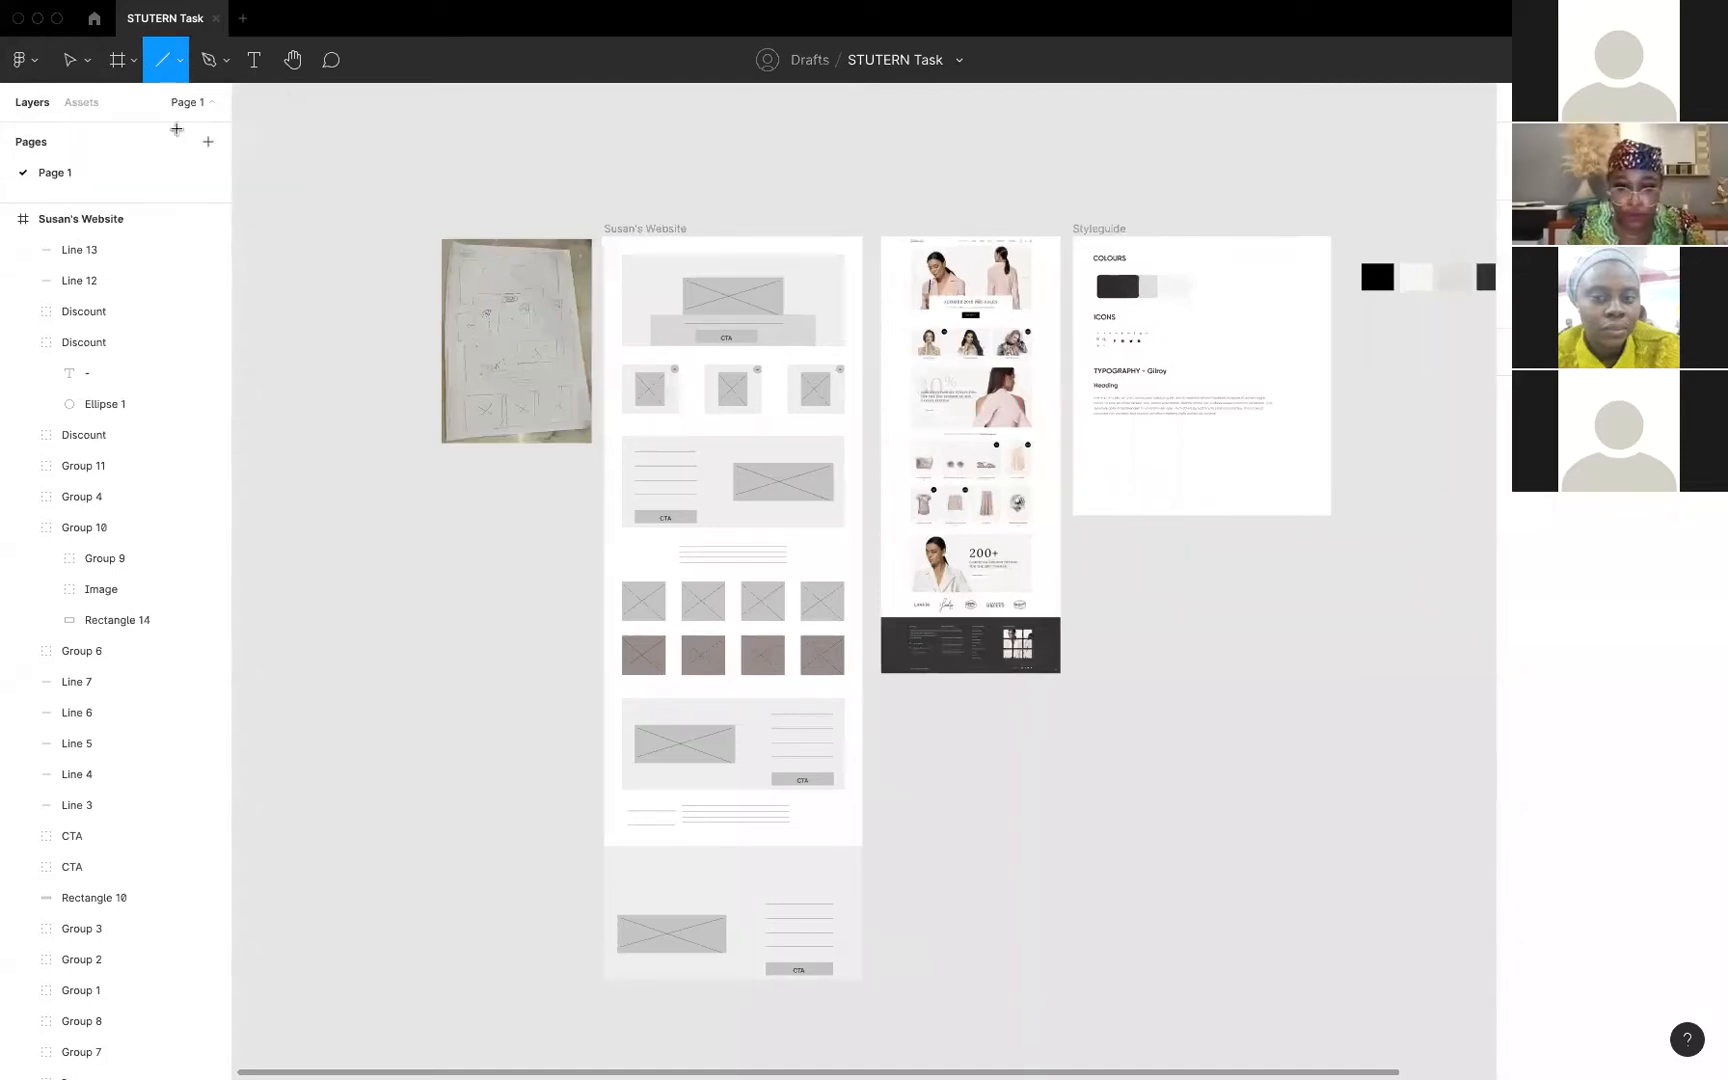
mouse_move(823, 806)
left_mouse_down()
mouse_move(825, 848)
mouse_move(856, 834)
left_mouse_up()
left_click(856, 834)
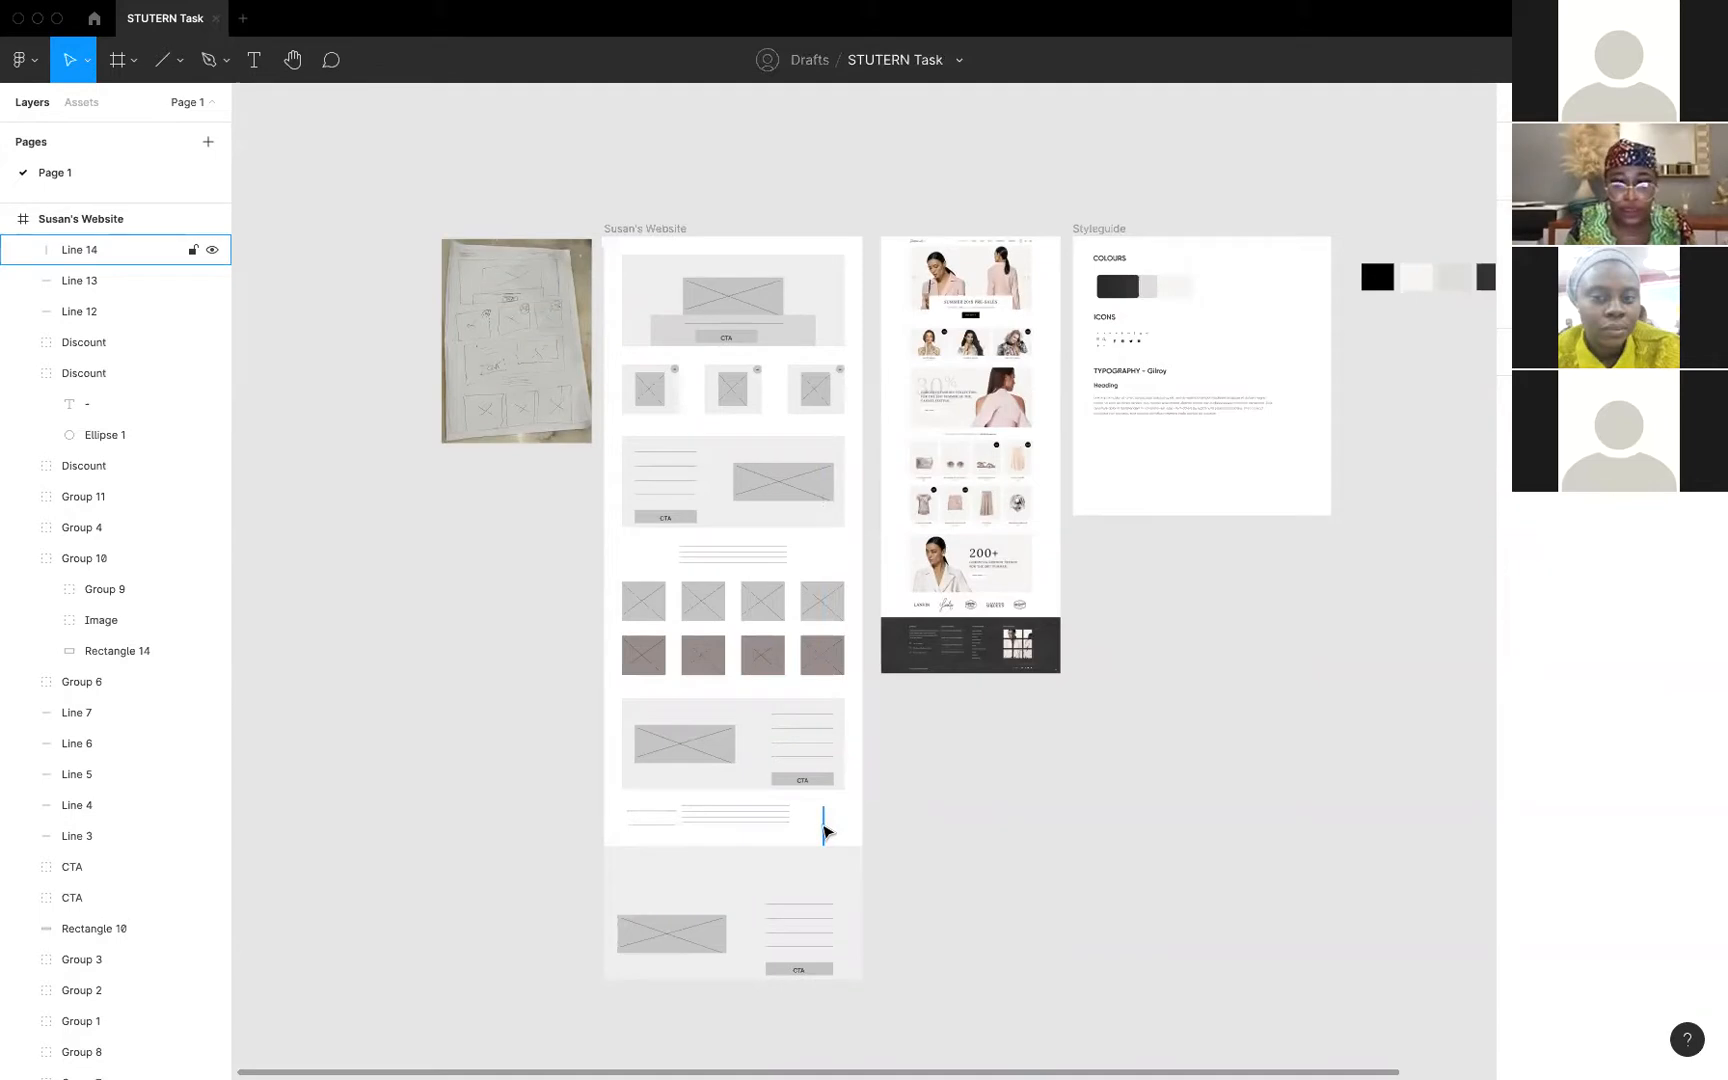
left_click(824, 830)
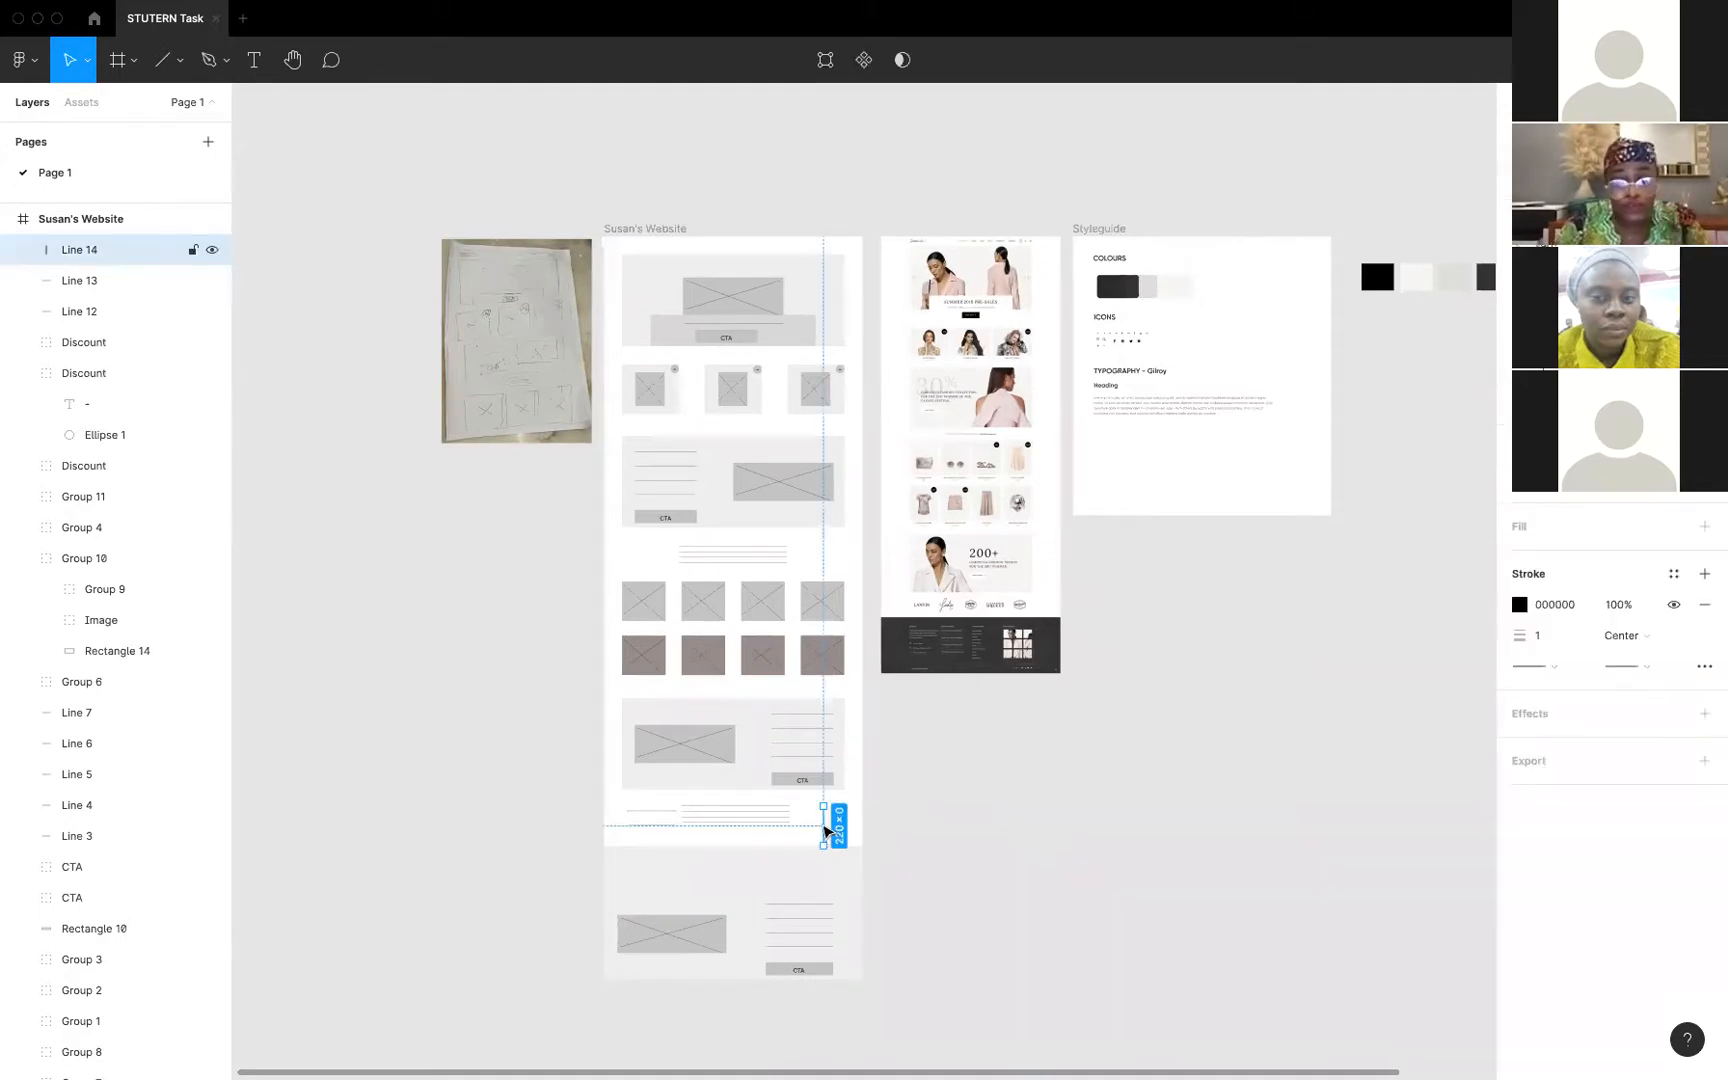
key("Delete")
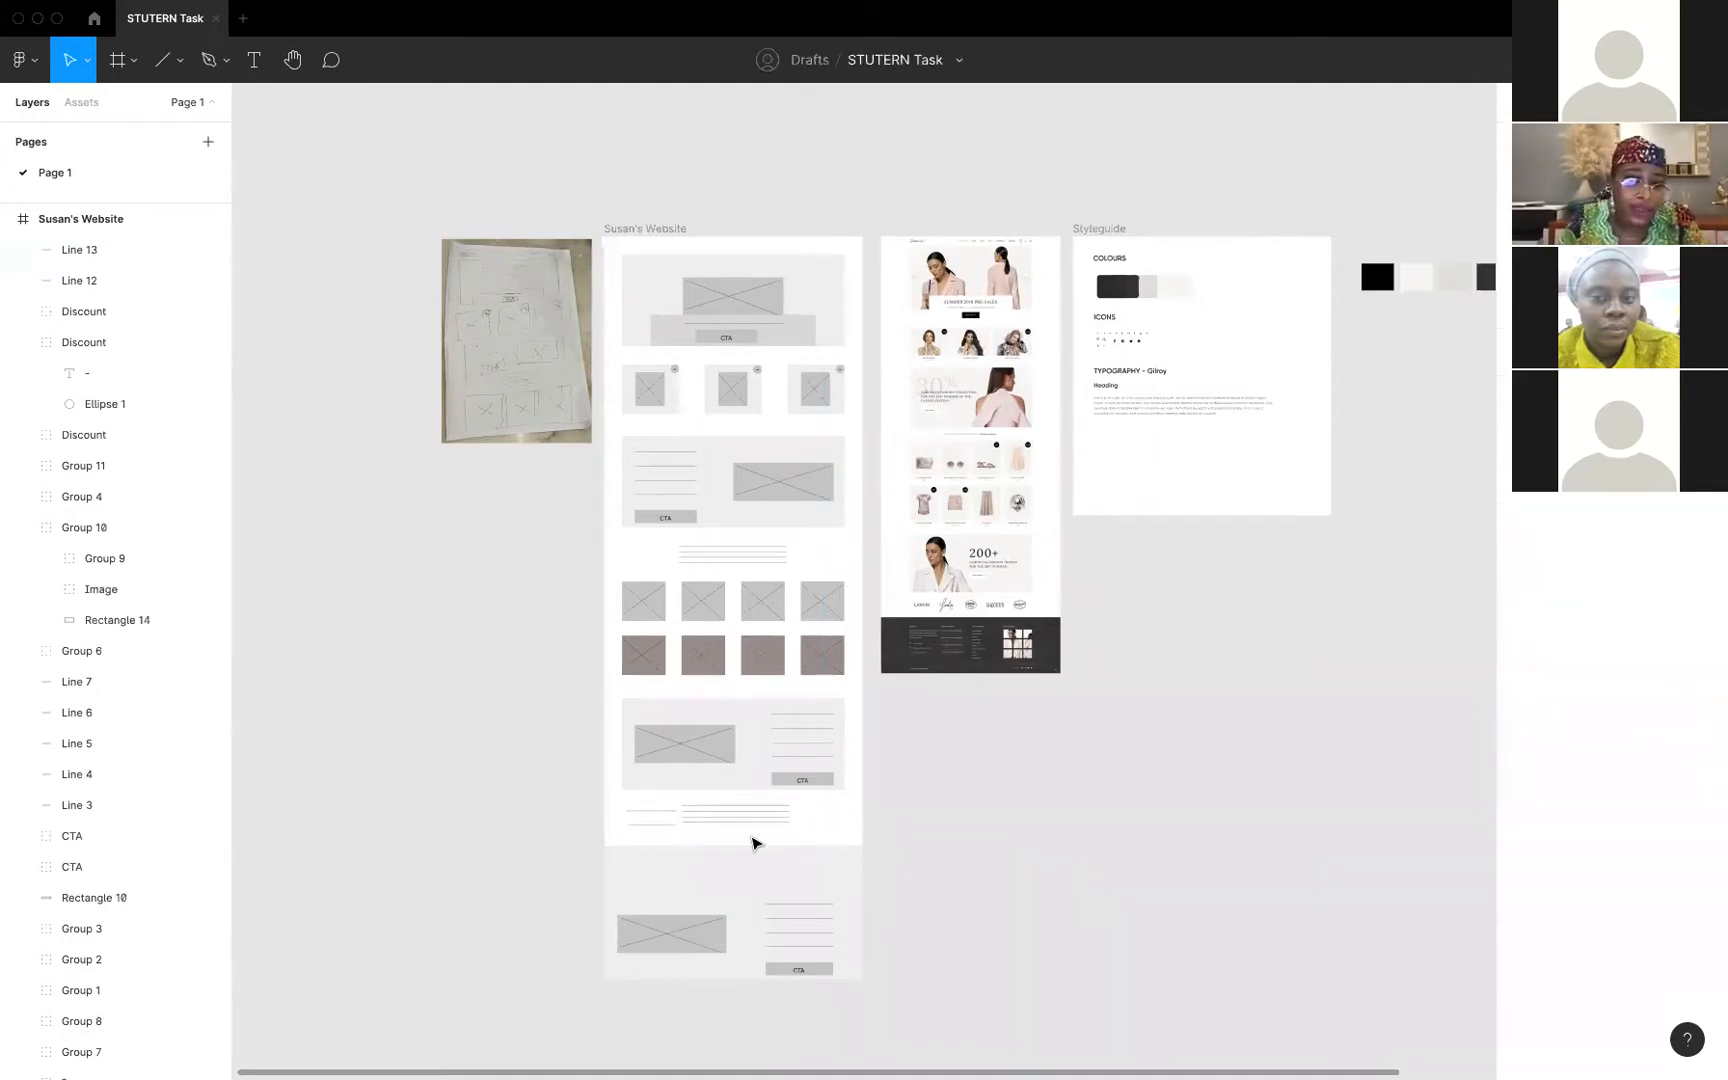
Delete the two short horizontal lines beside the lower centred text lines
left_click(657, 830)
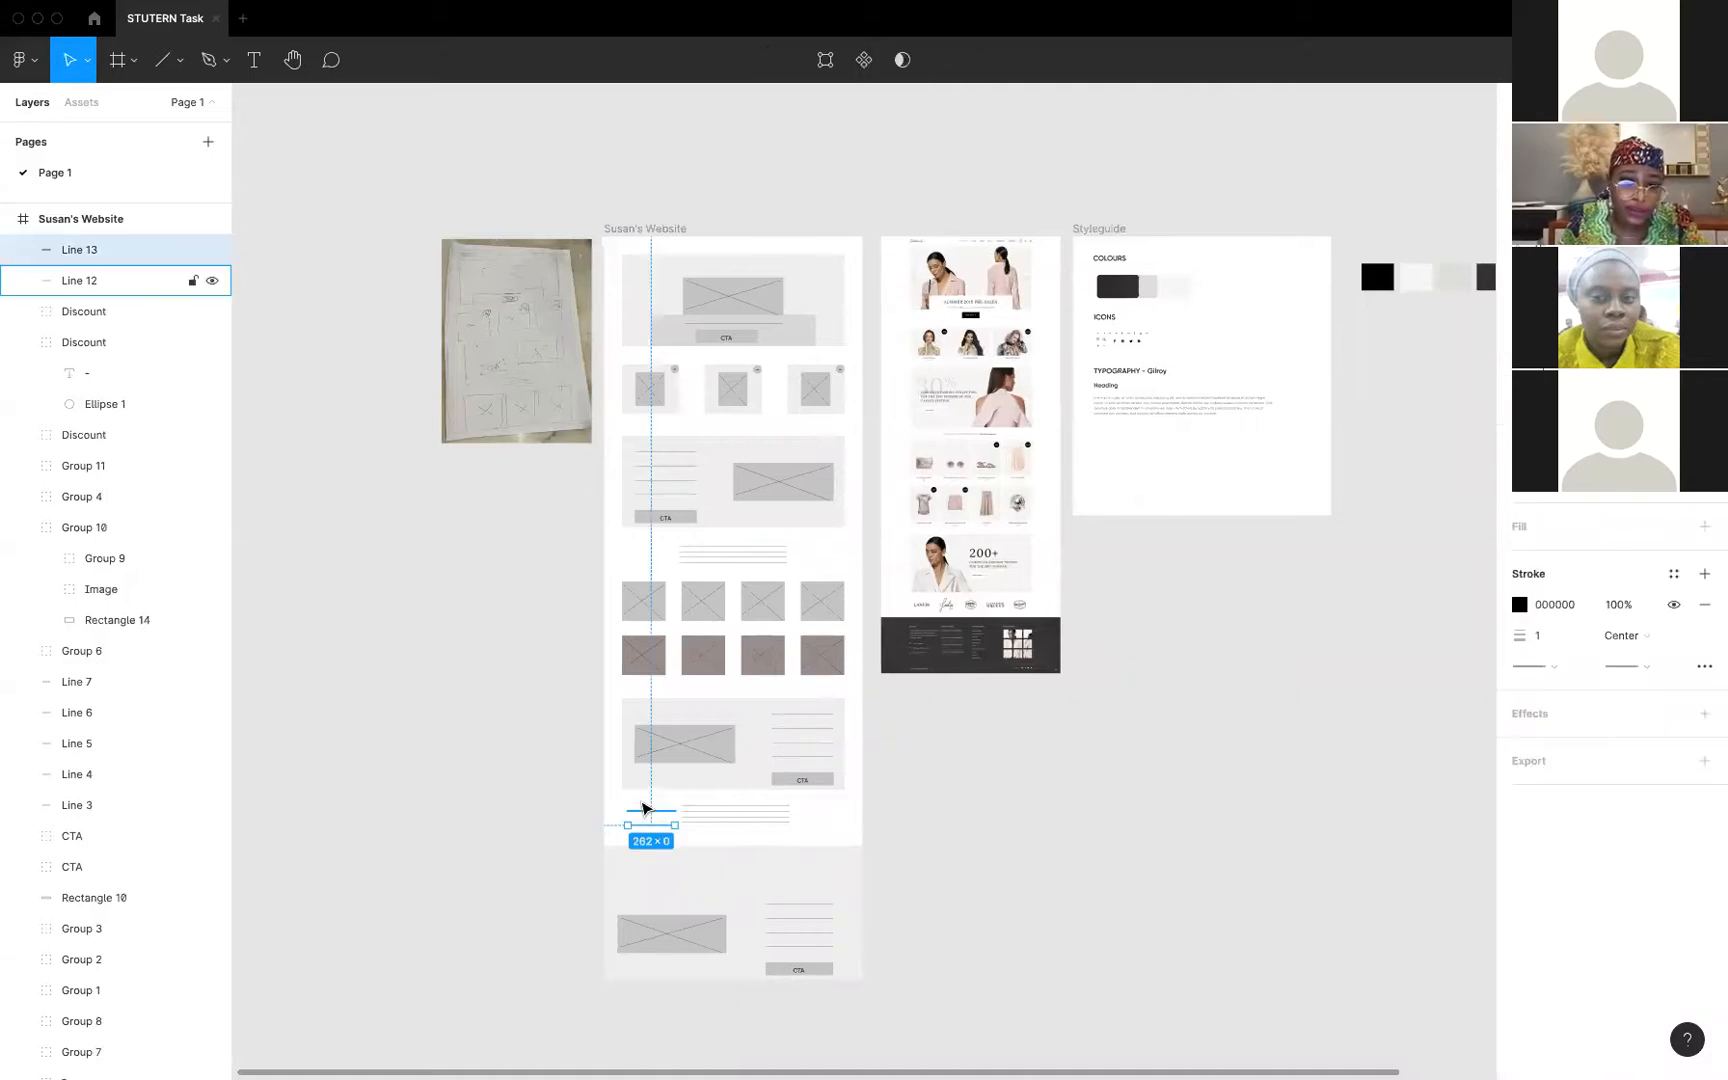
left_click(648, 820, "shift")
key("Delete")
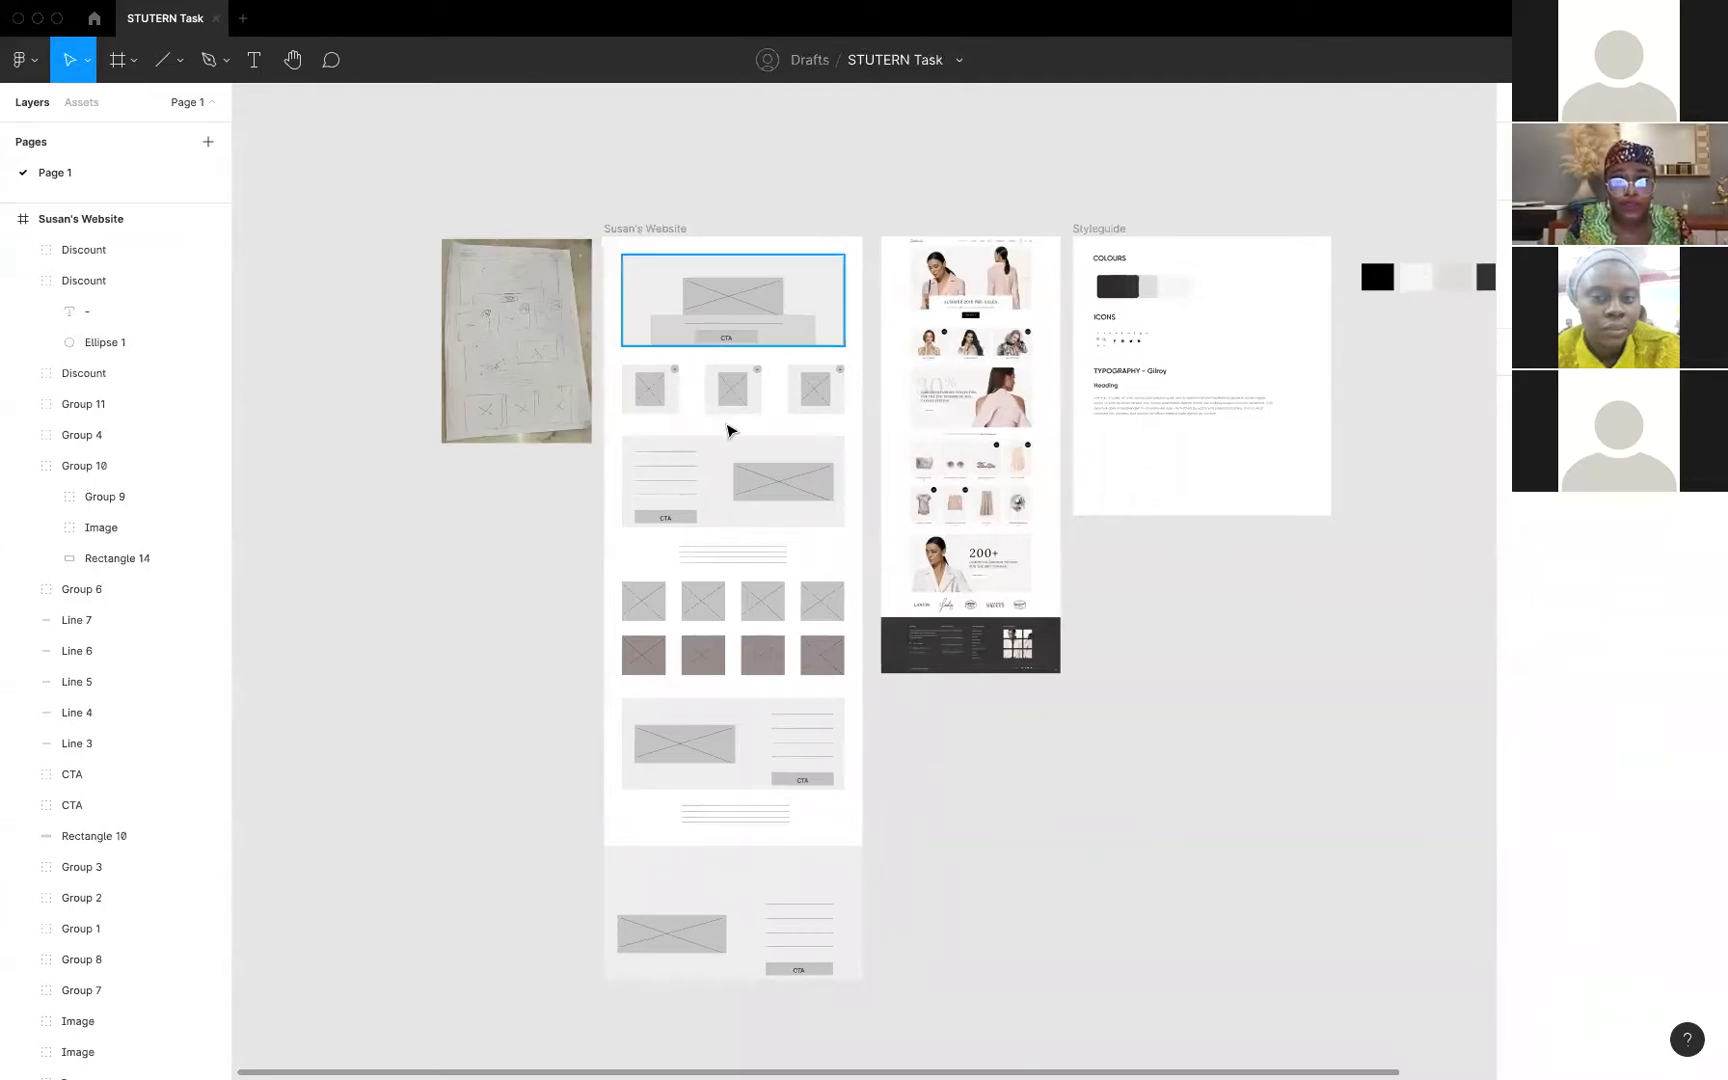
Ungroup the bottom section and swap its image placeholder with its text and CTA block
left_click(673, 948)
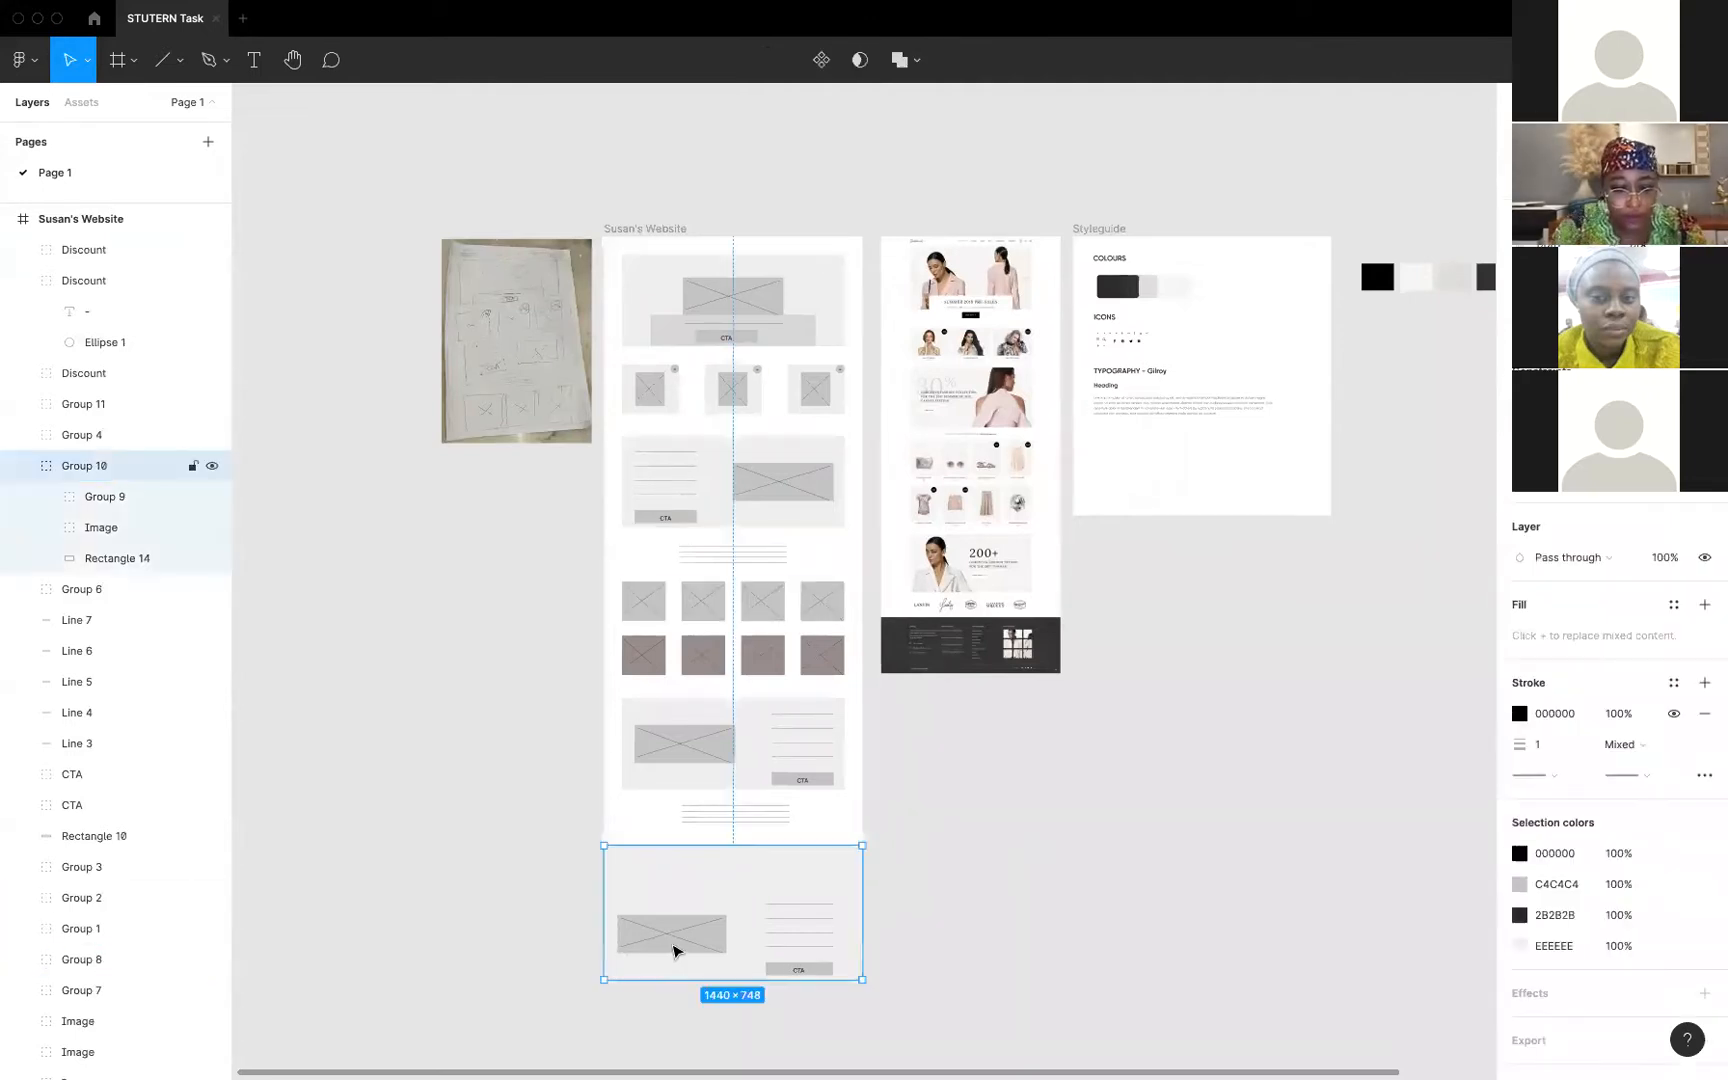
key("super+shift+g")
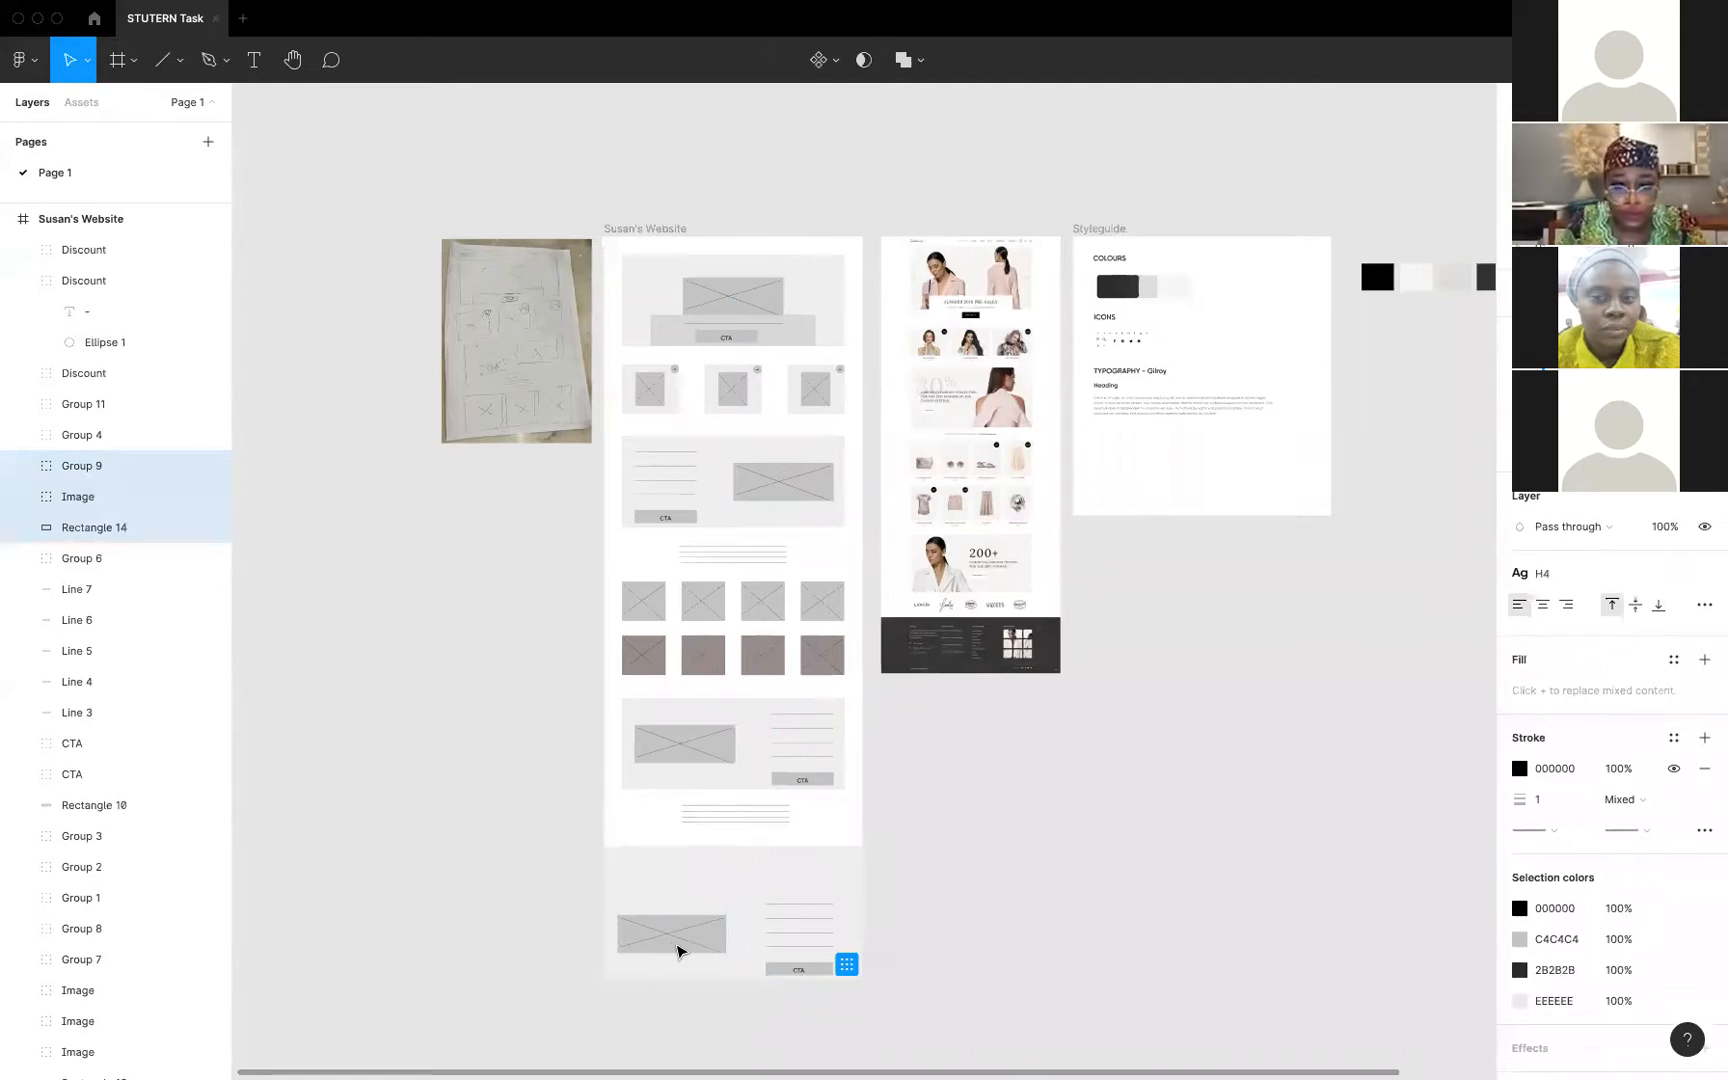
left_click(675, 950)
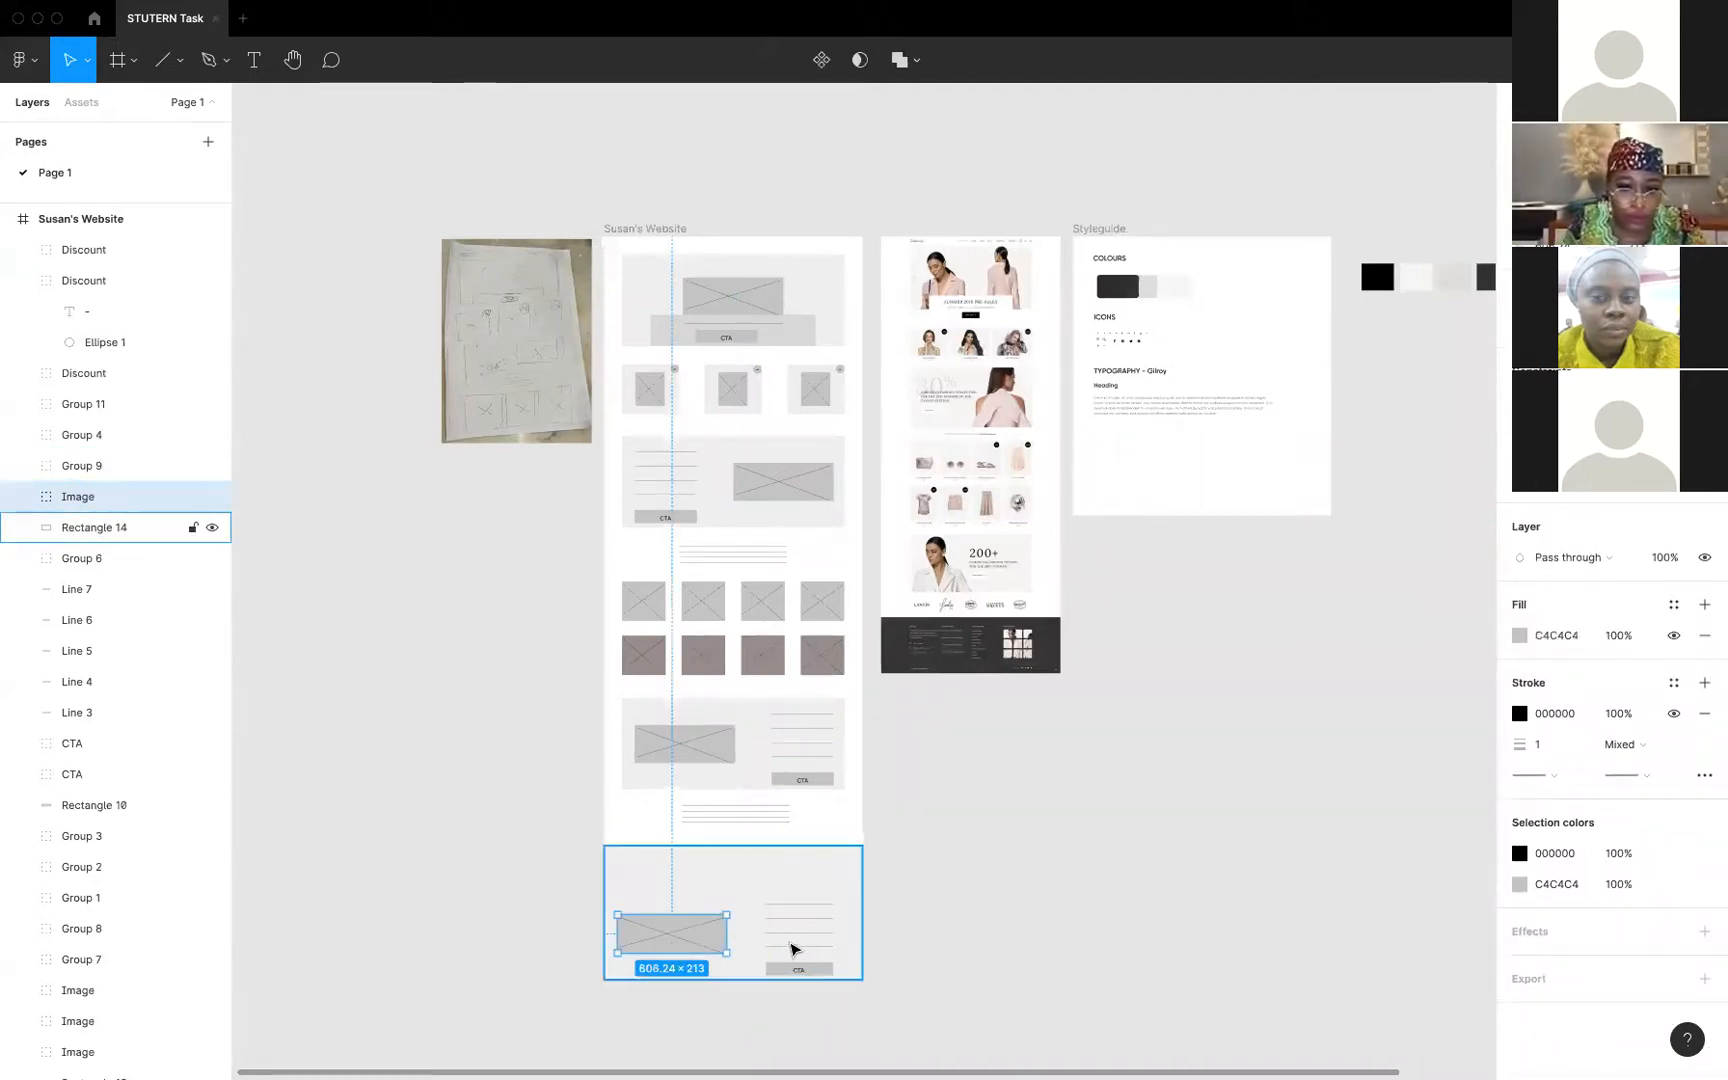
left_click(780, 930, "shift")
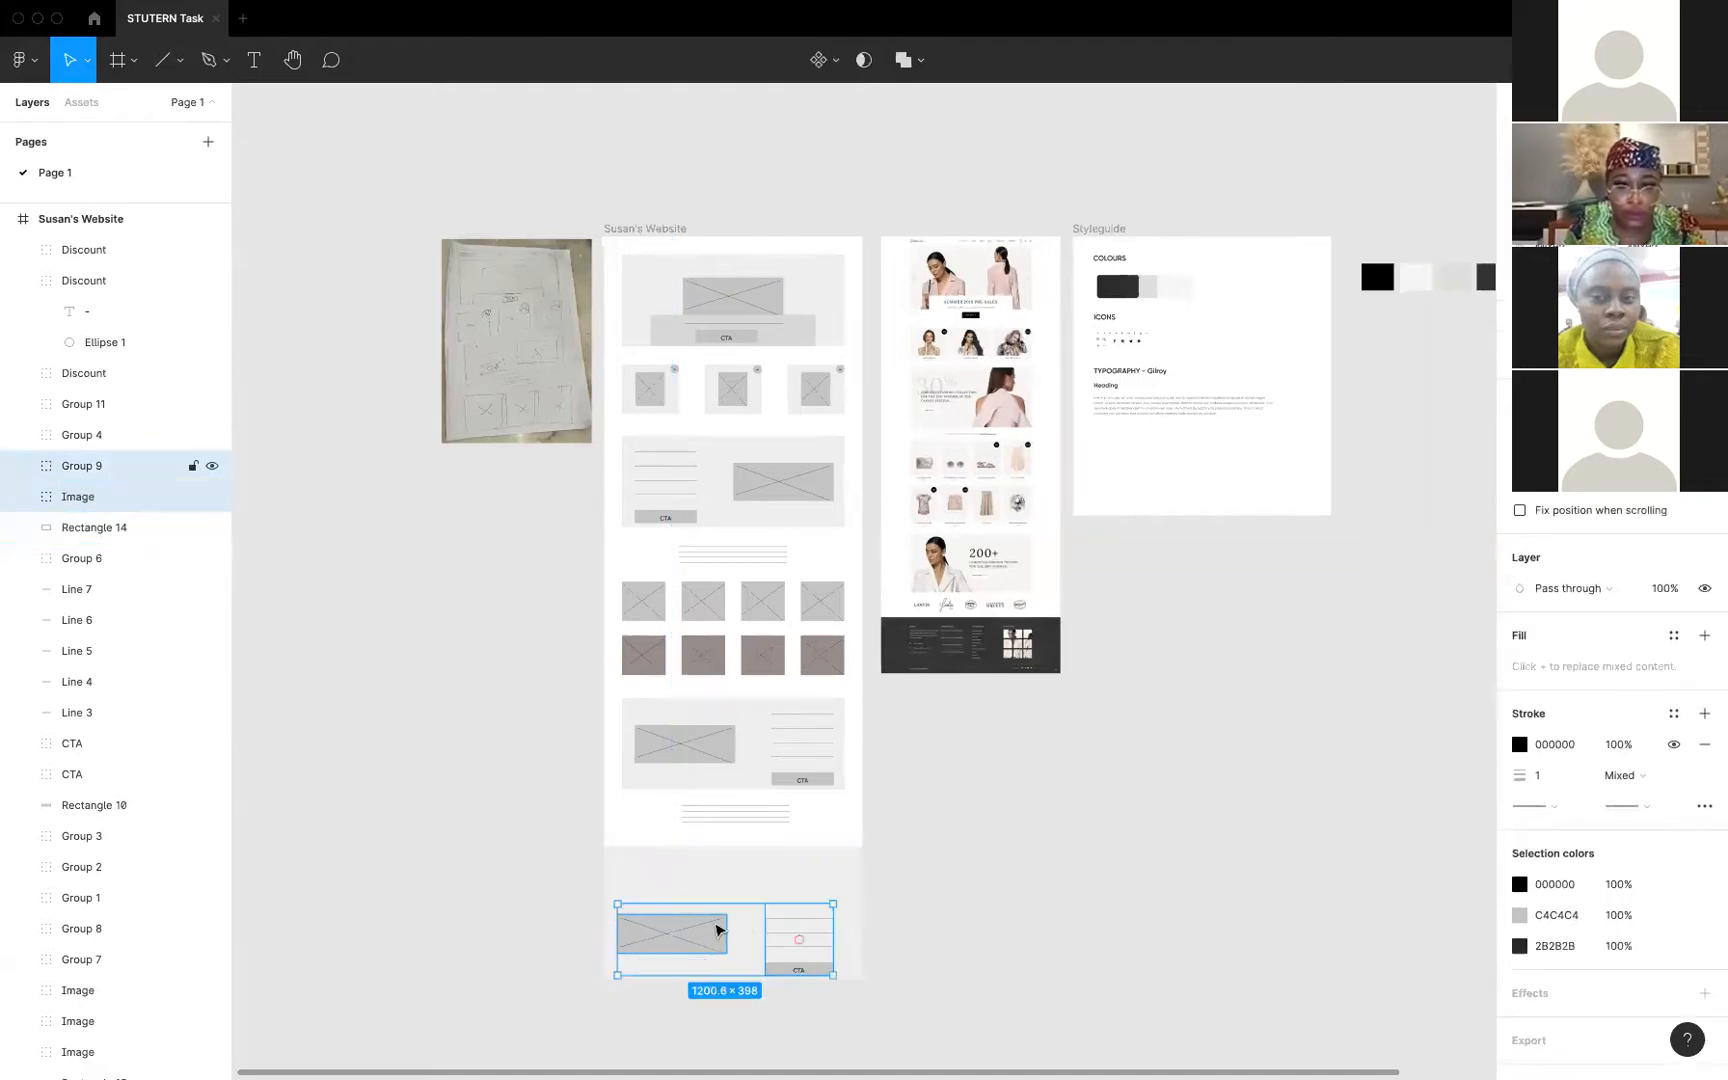
left_click_drag(792, 941, 703, 918)
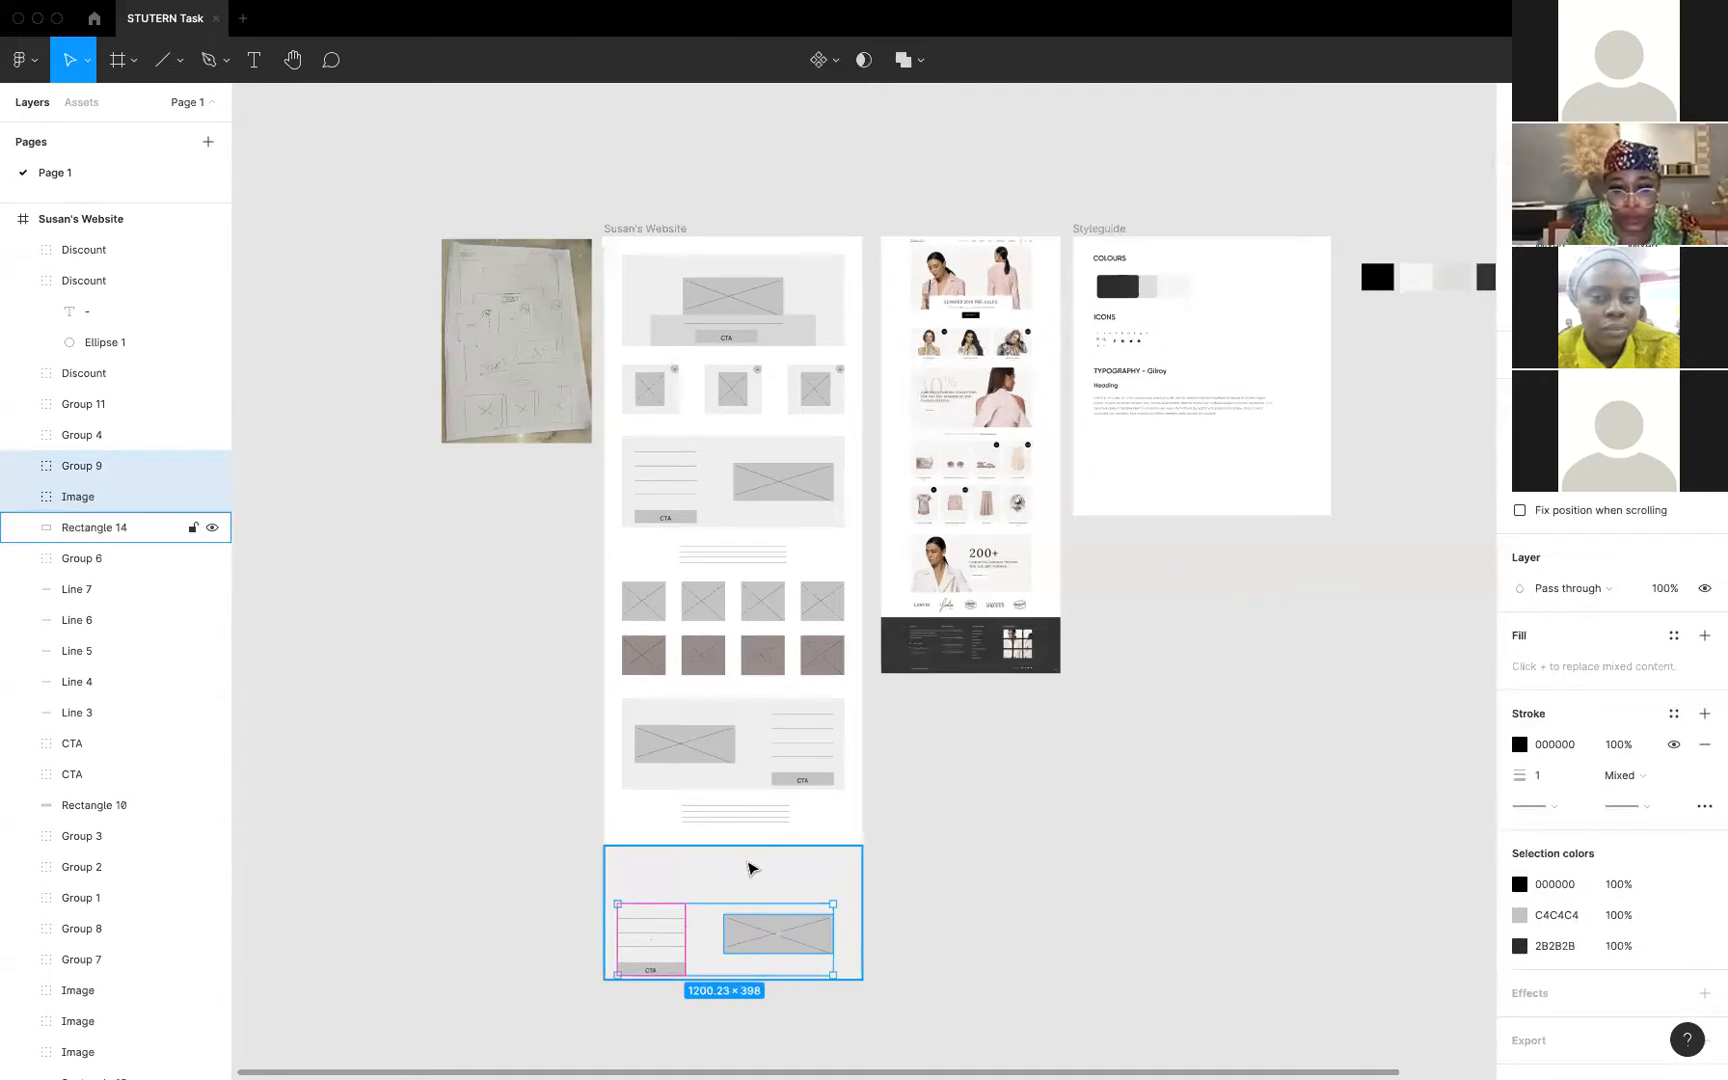
Centre the bottom section's text block and image placeholder vertically on their background
left_click(755, 873, "shift")
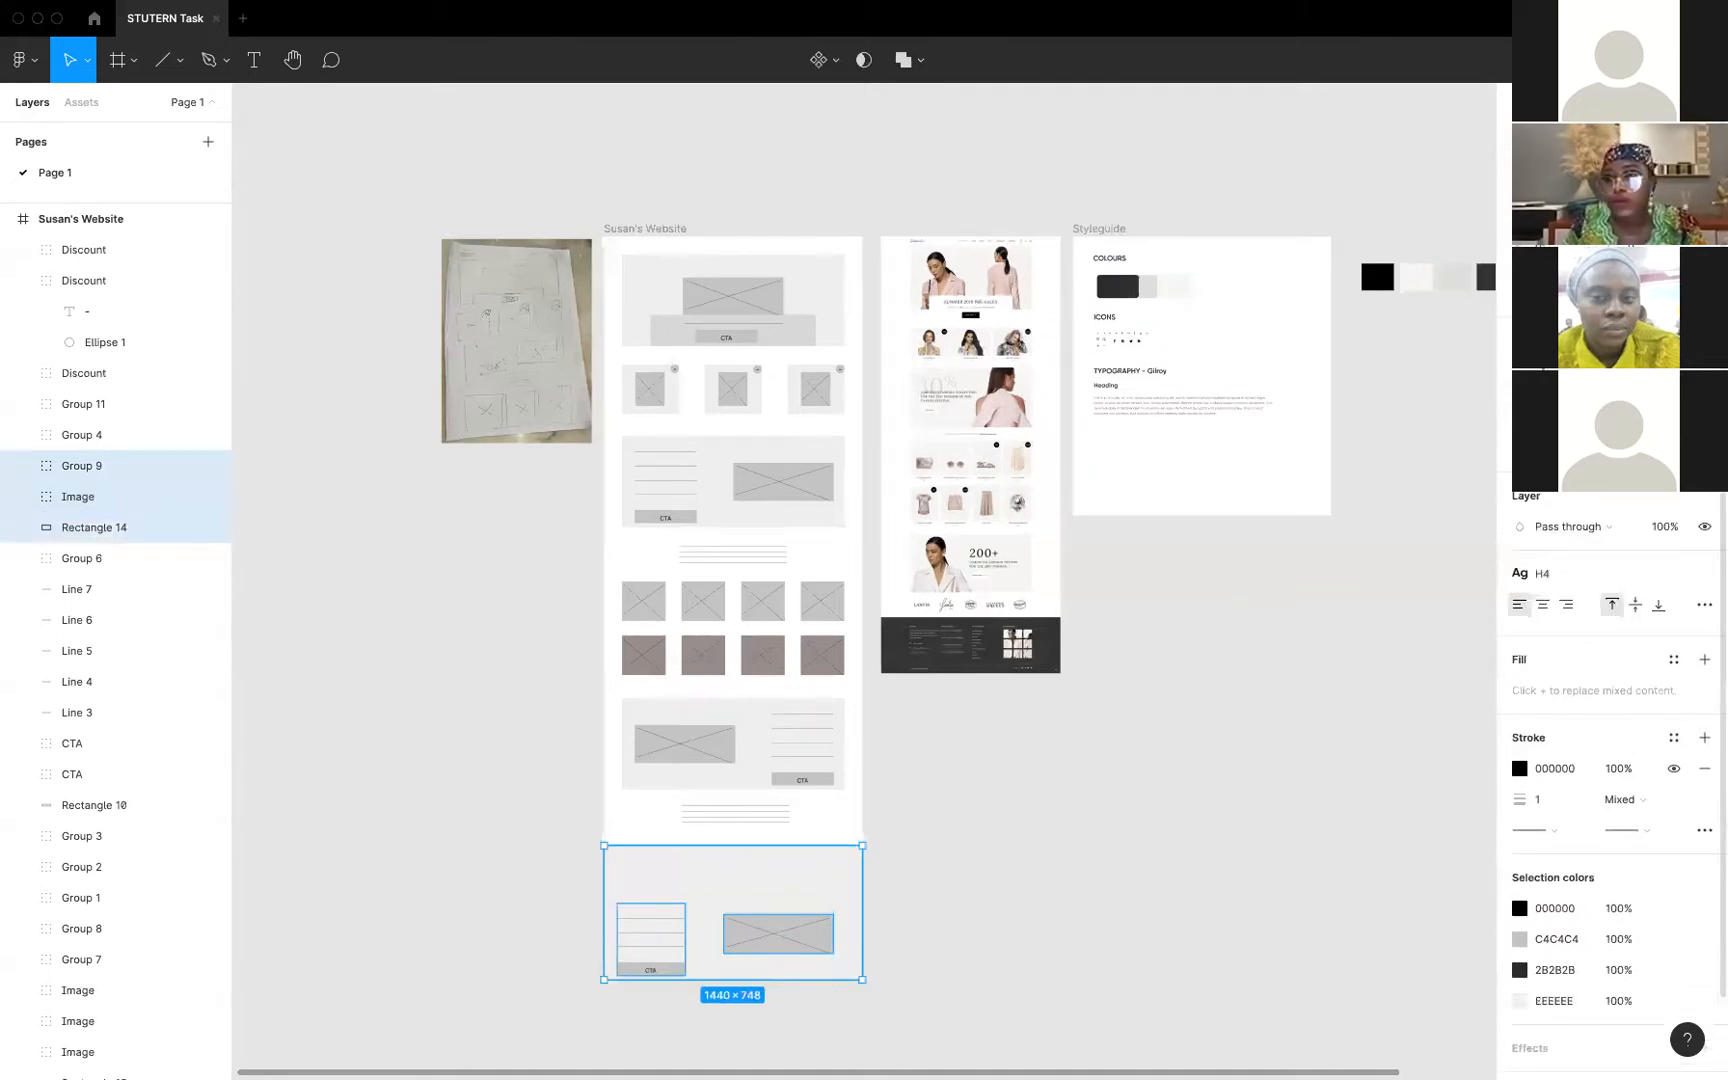
key("alt+v")
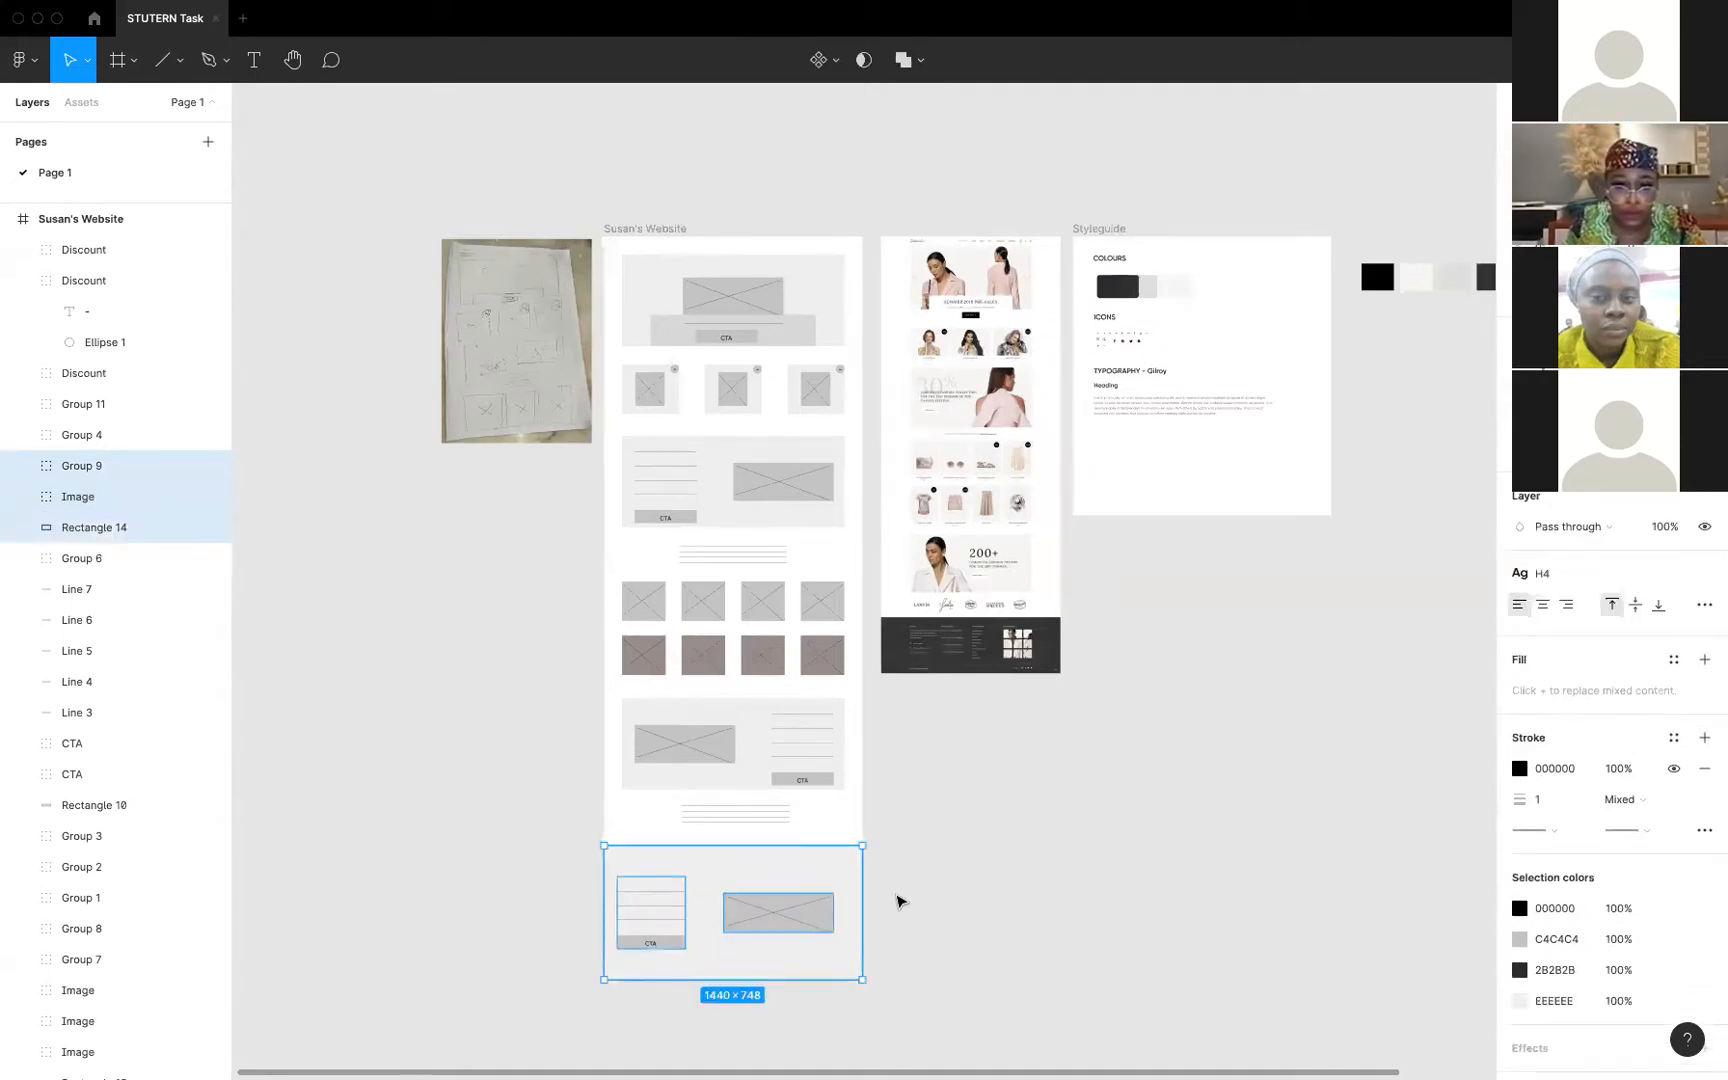
key("Escape")
Narrow the bottom section's image placeholder to about 294 × 213 and move it level with the text block's top edge
left_click(788, 913)
left_click_drag(771, 910, 822, 914)
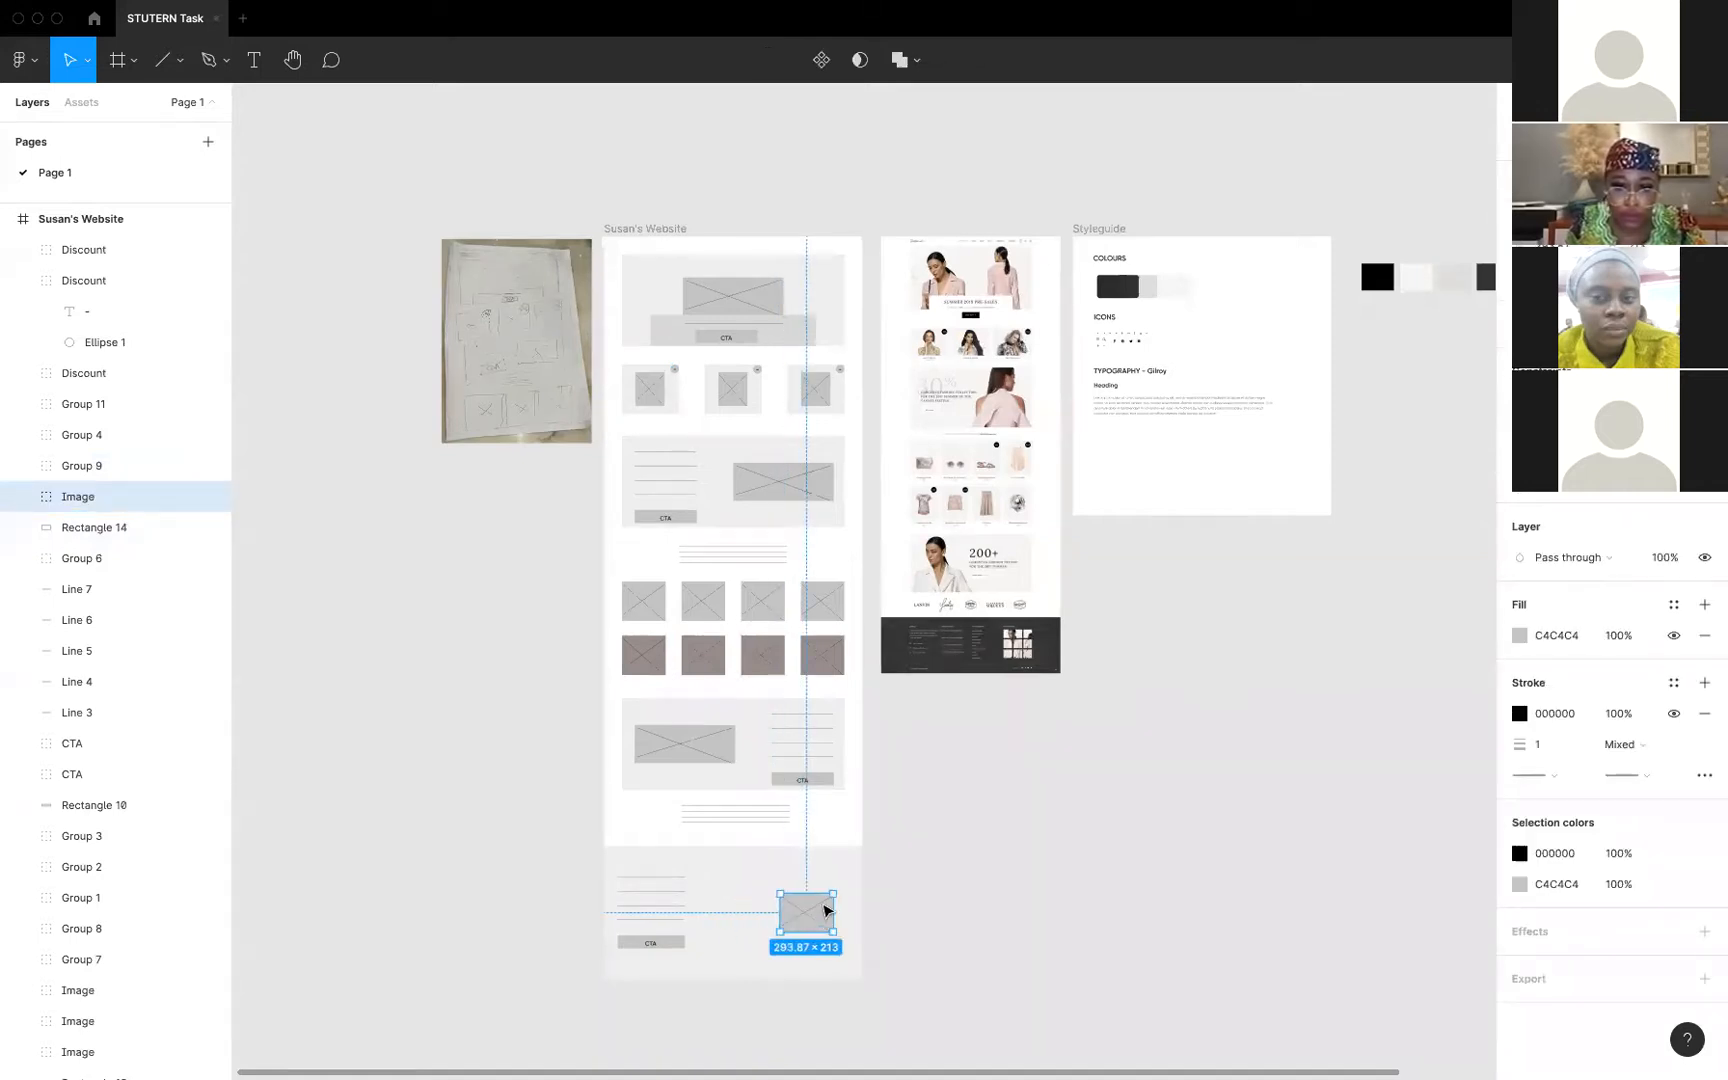
left_click(678, 912)
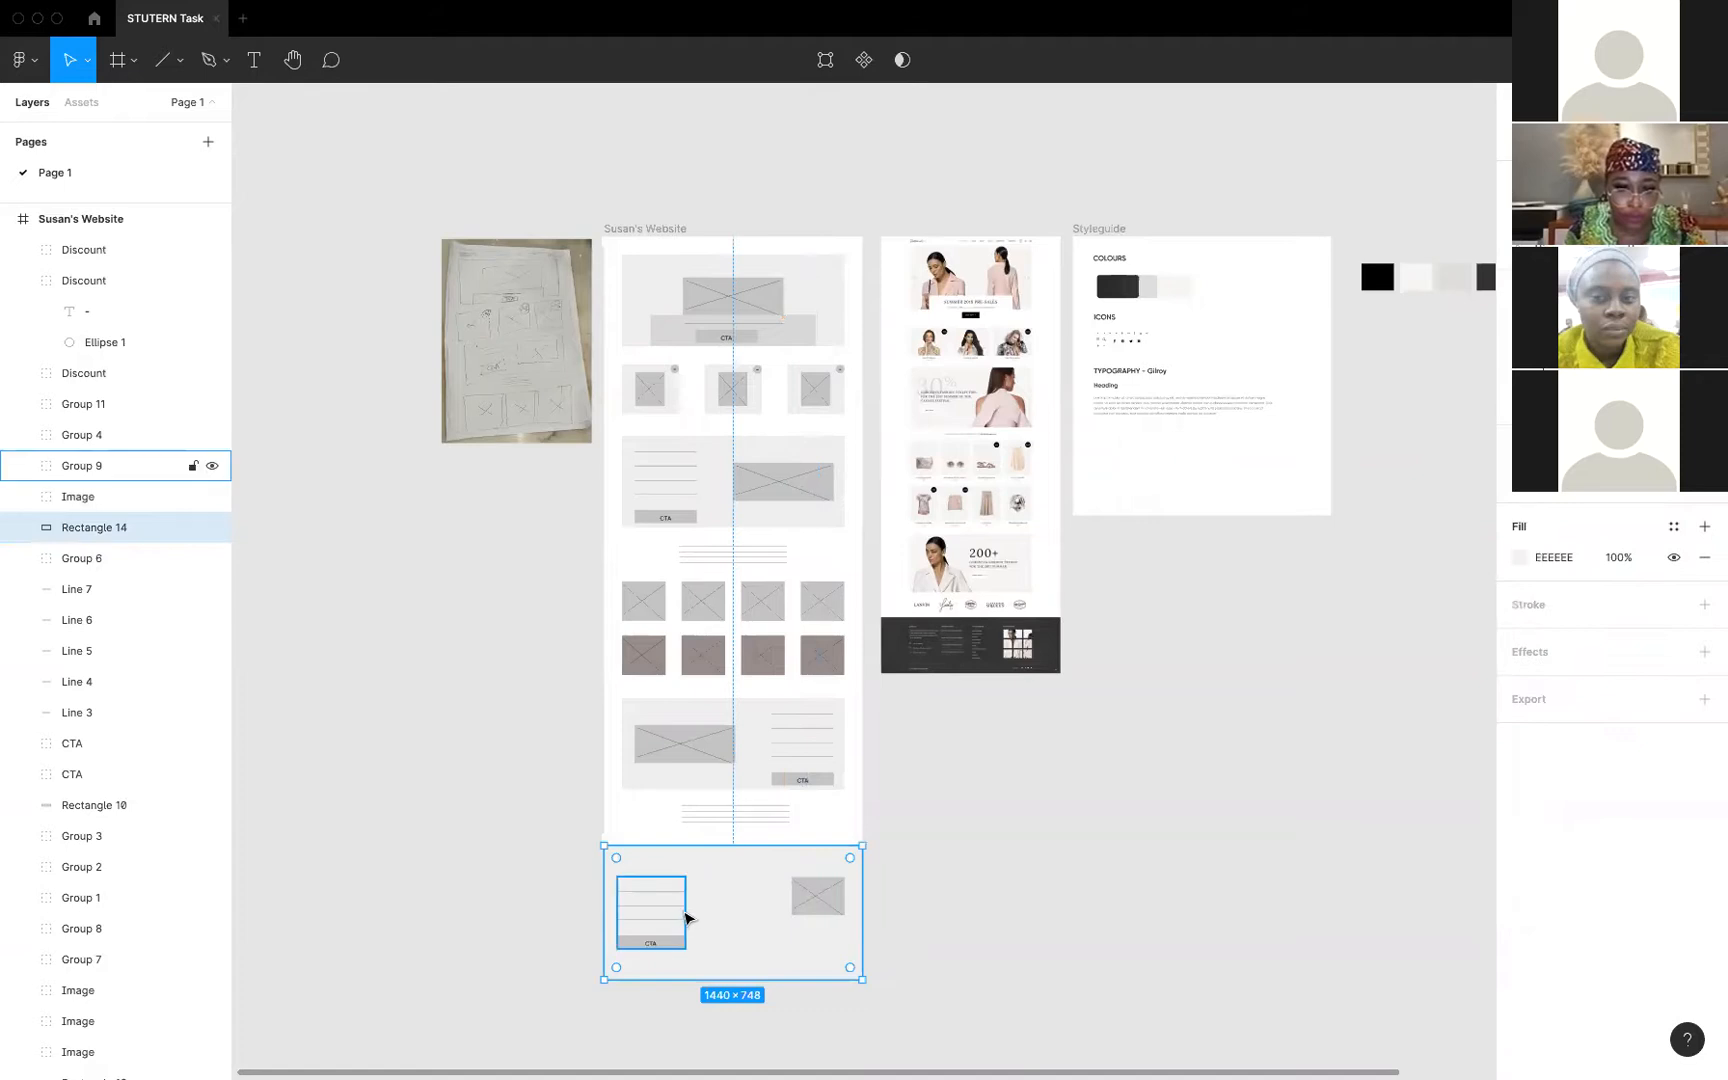
Duplicate the bottom section's text and CTA block and place the copy between the original block and the image placeholder
left_click(660, 915)
key("ctrl+d")
left_click_drag(650, 920, 737, 920)
left_click(808, 915)
left_click(938, 910)
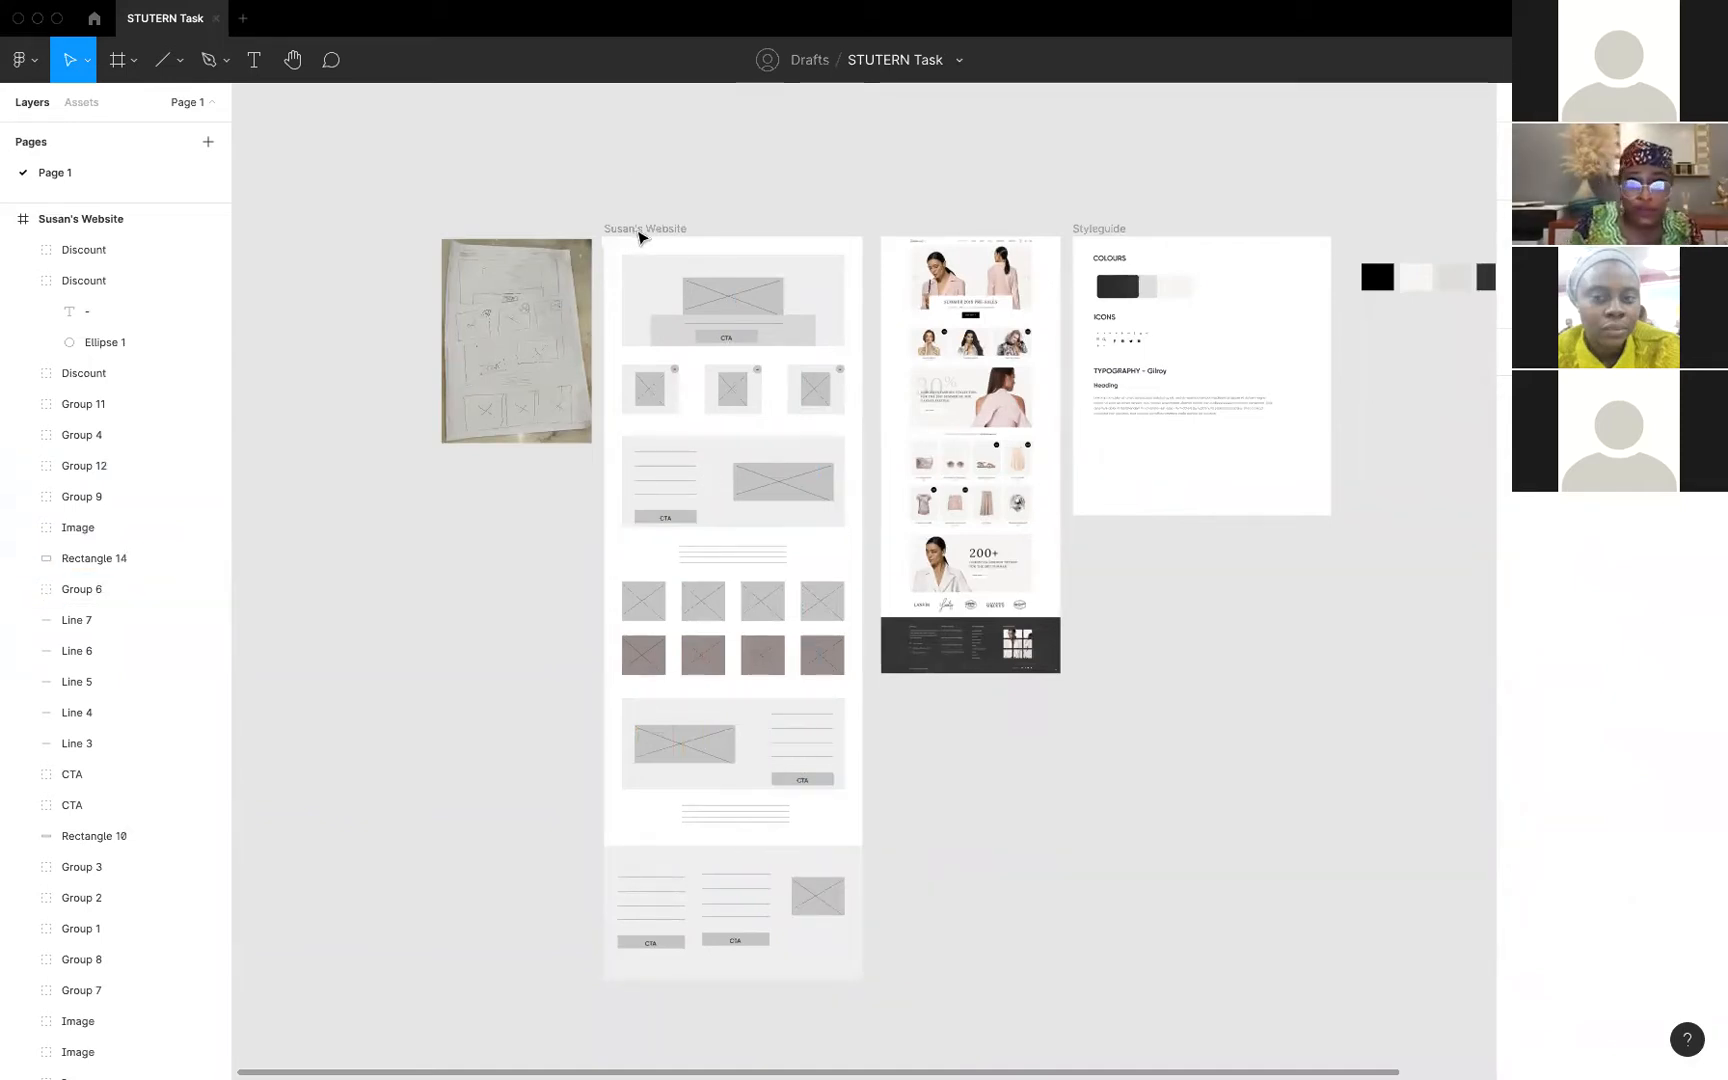
Append "Lo-fi" to the name of the website wireframe's frame
left_click(638, 230)
left_click(635, 227)
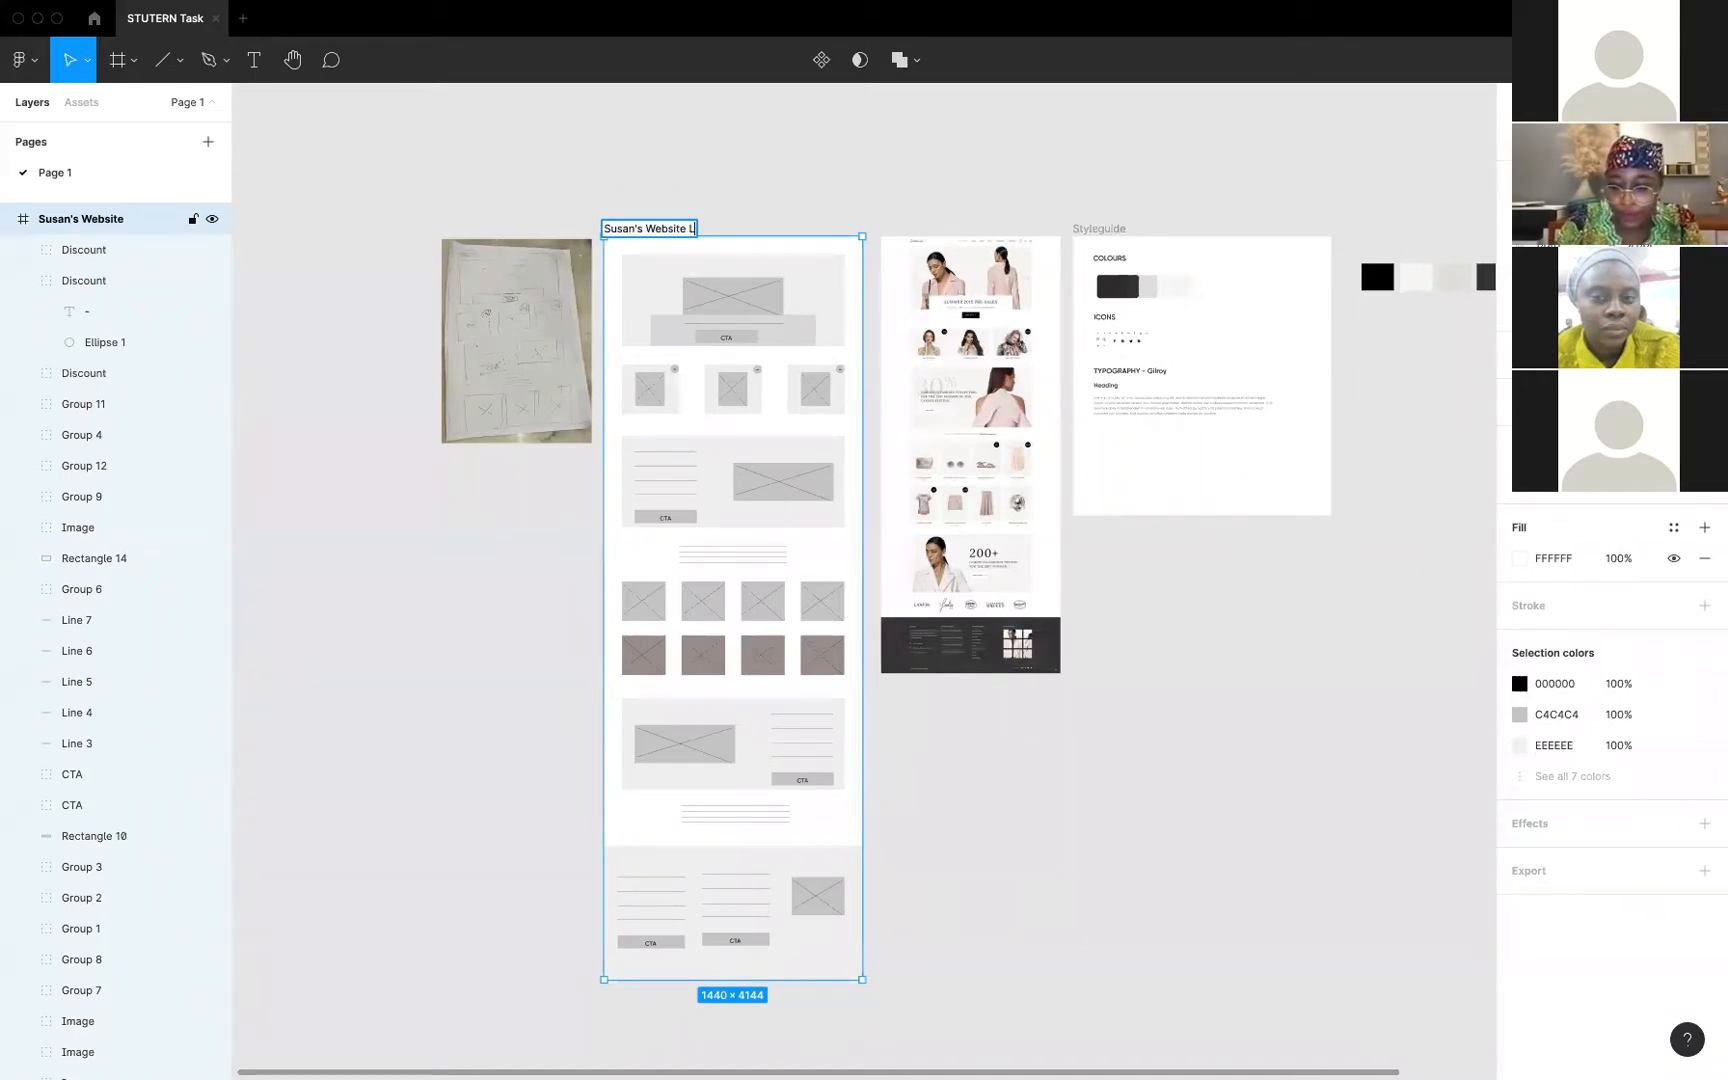
type("fi")
key("Return")
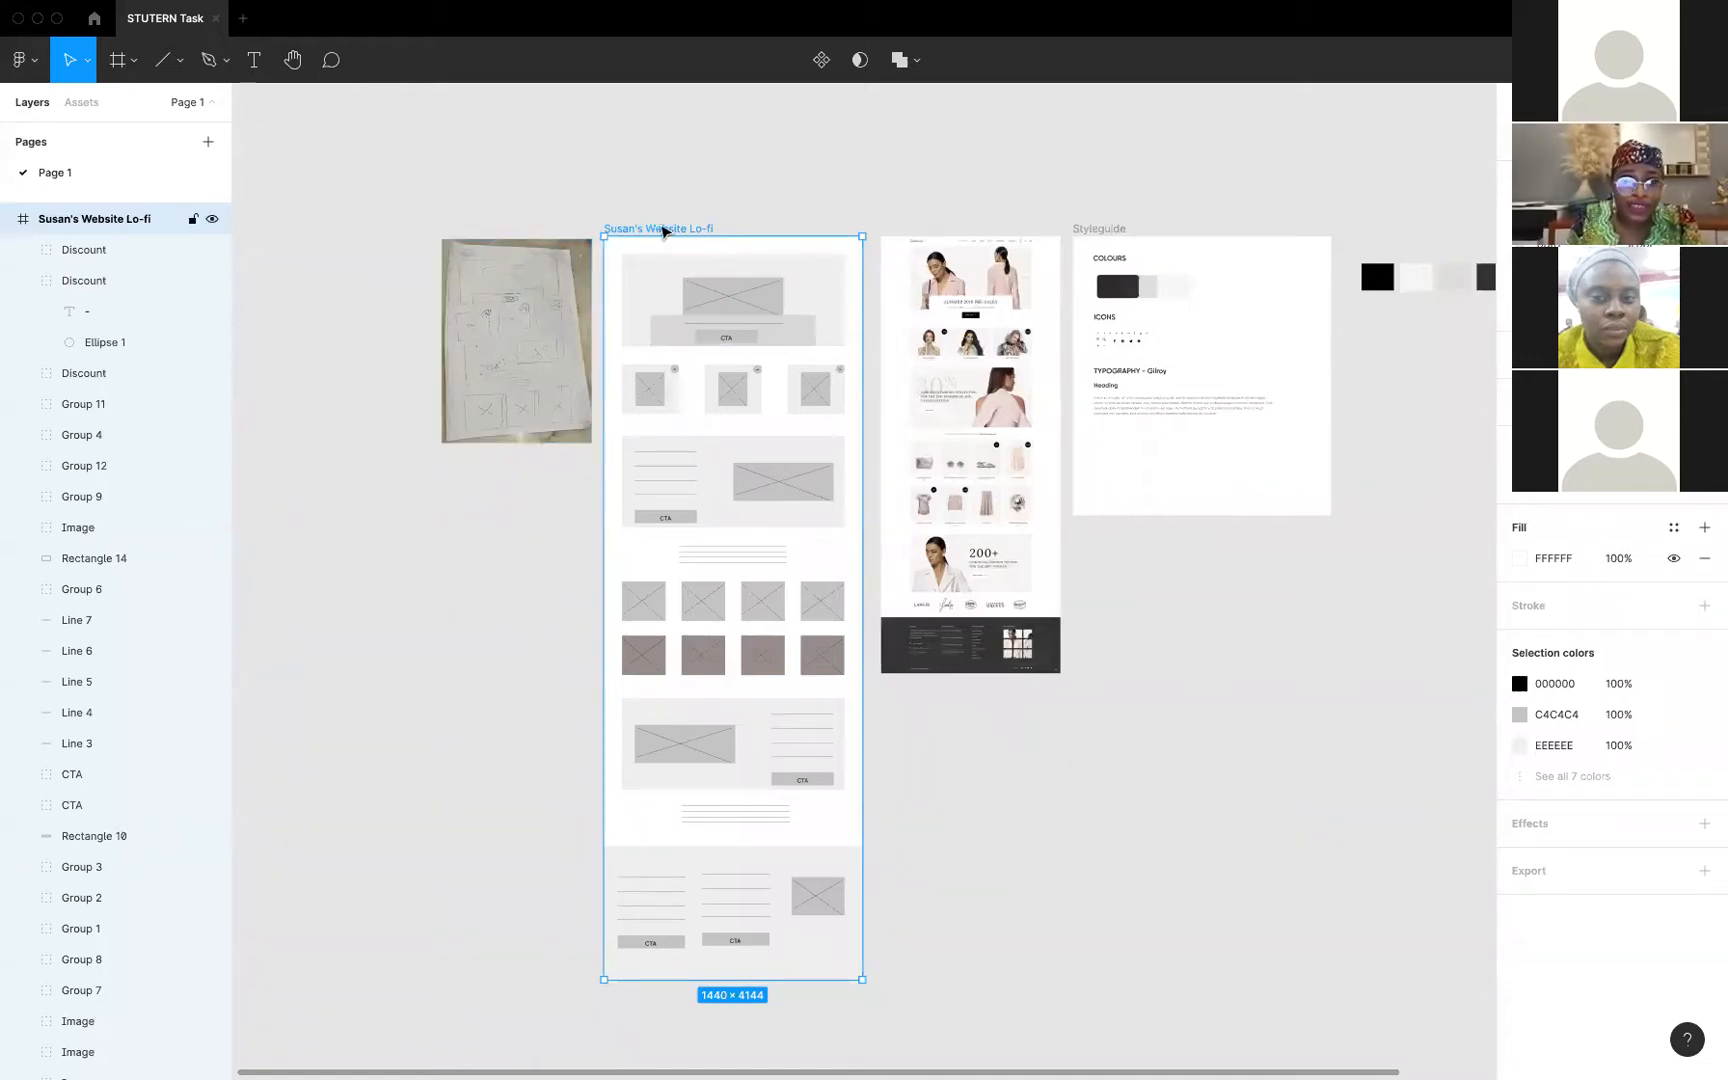
left_click(752, 212)
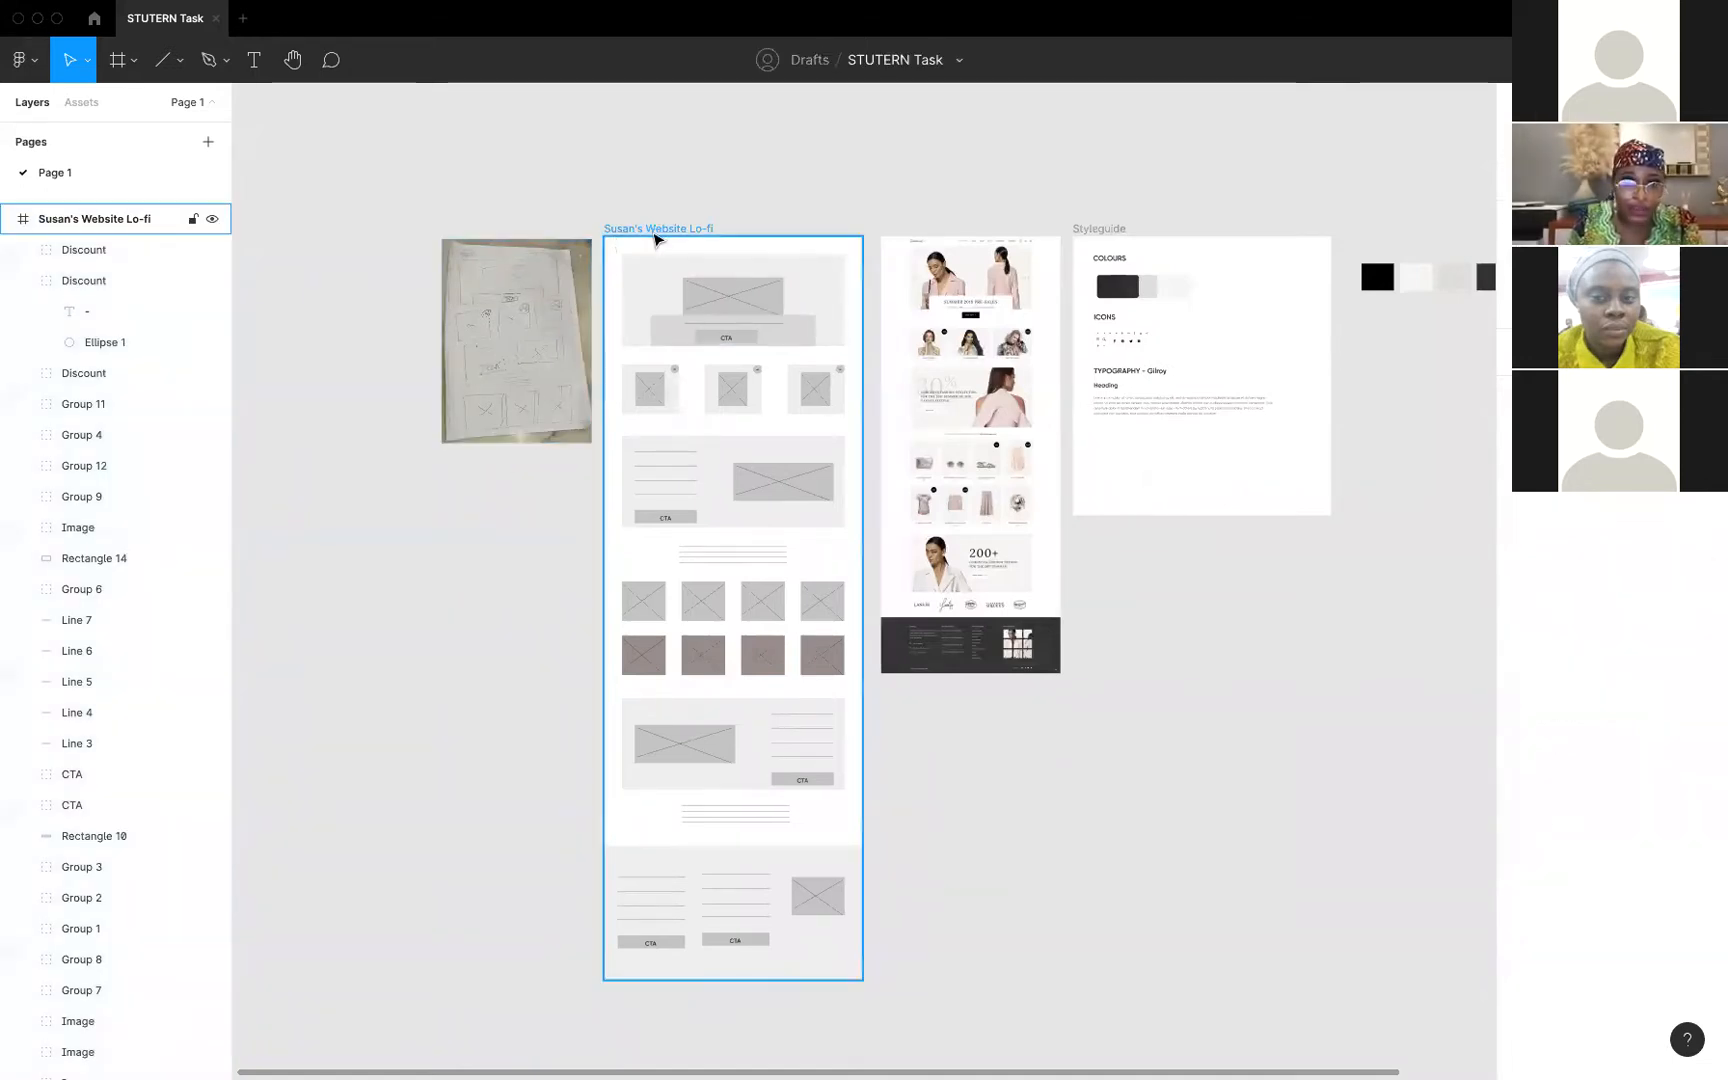
Duplicate the lo-fi website frame and swap the copy's place with the hand-drawn sketch photo
left_click(651, 230)
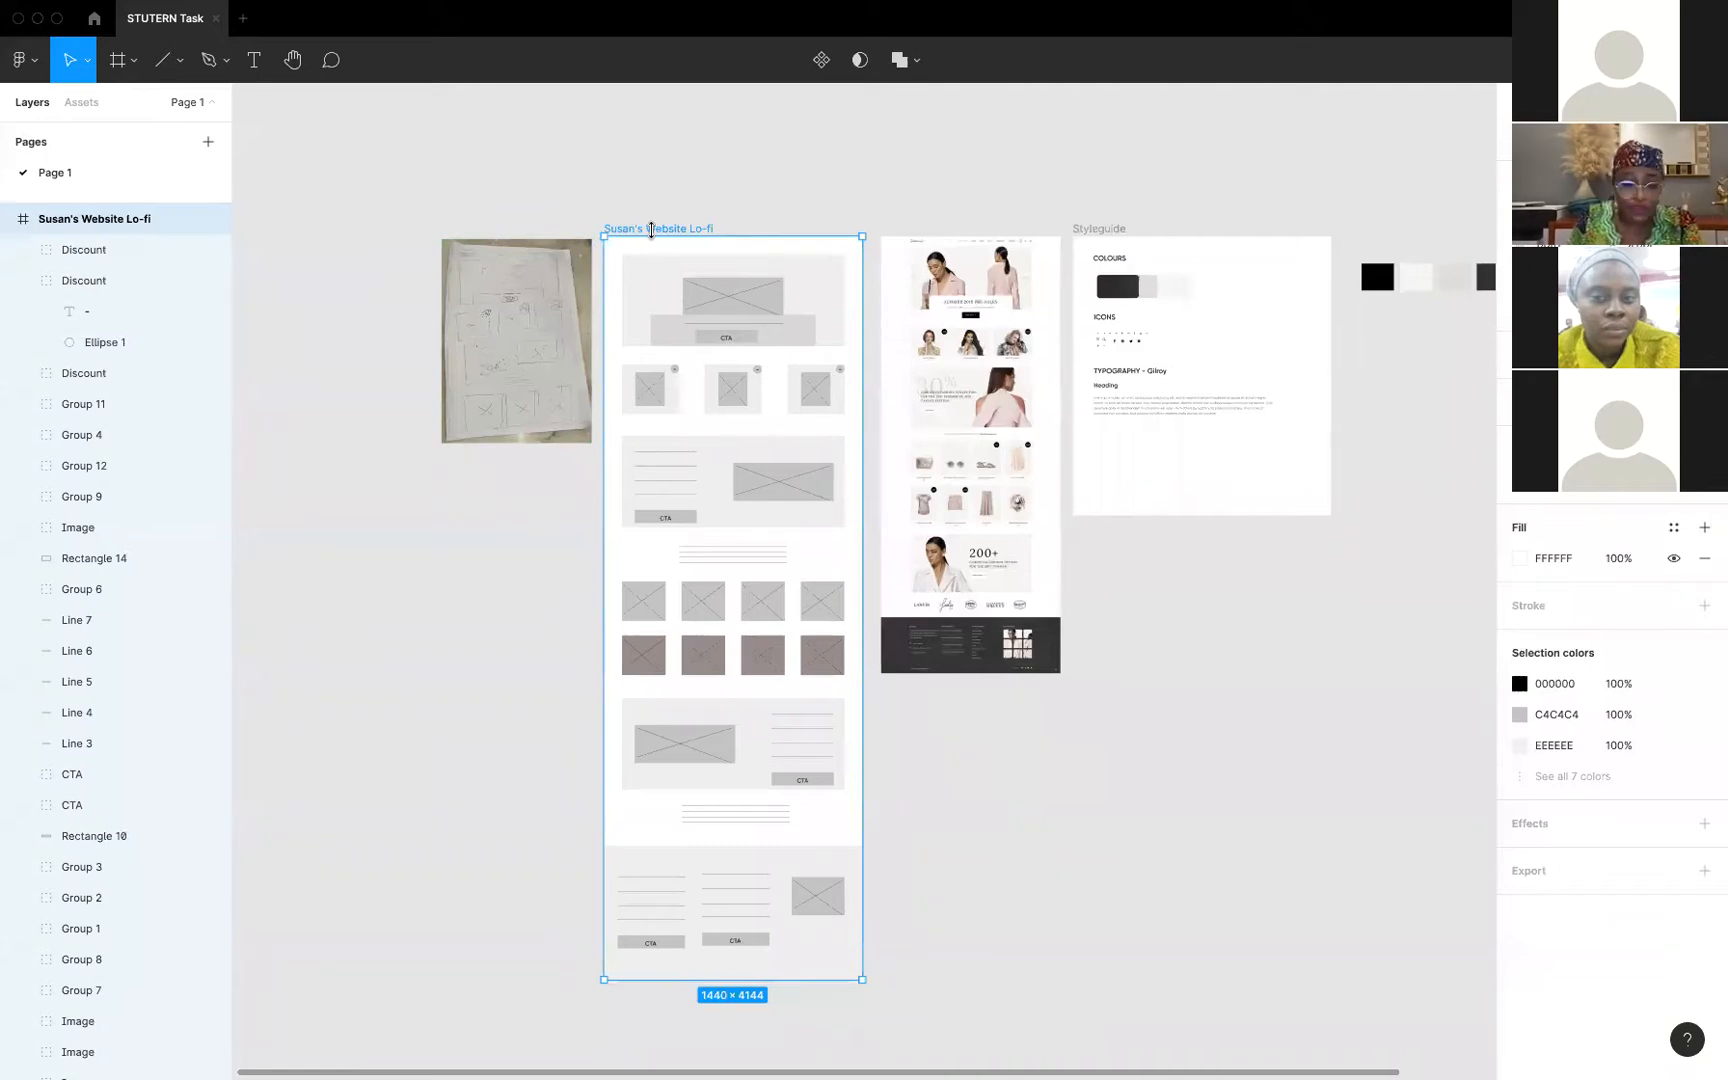
key("super+d")
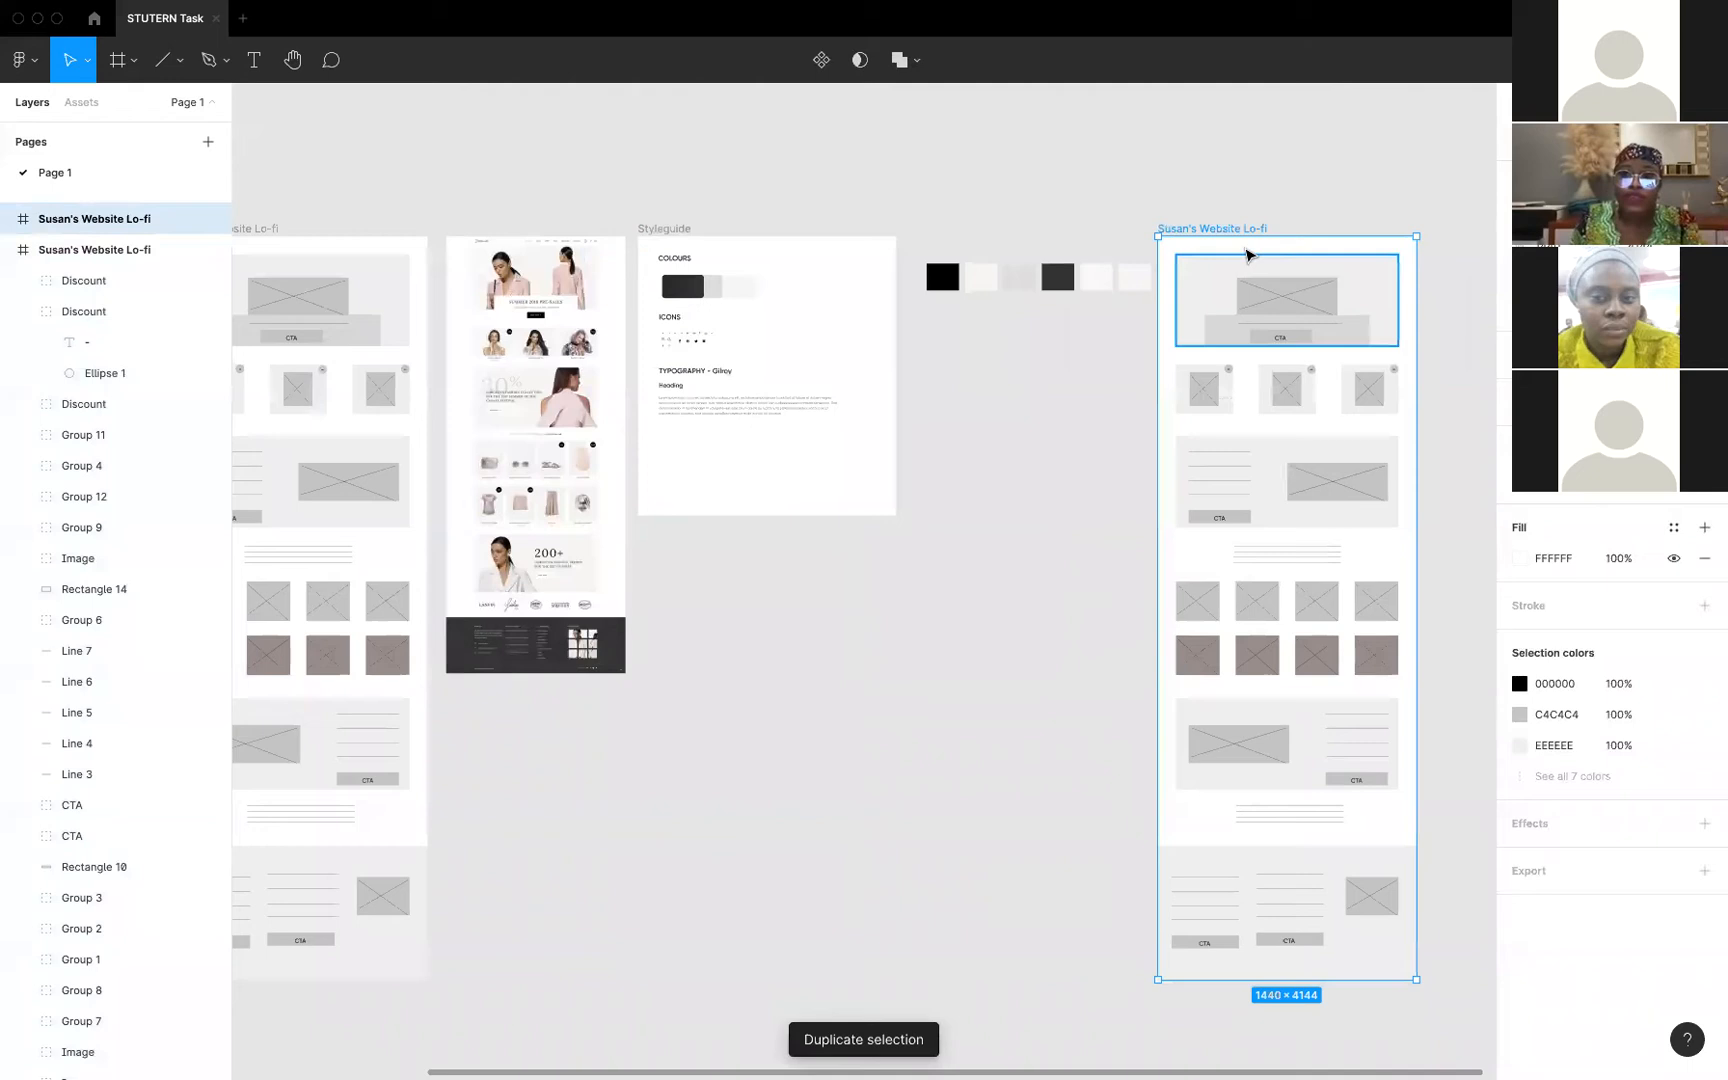
scroll(1000, 280, "left", 10)
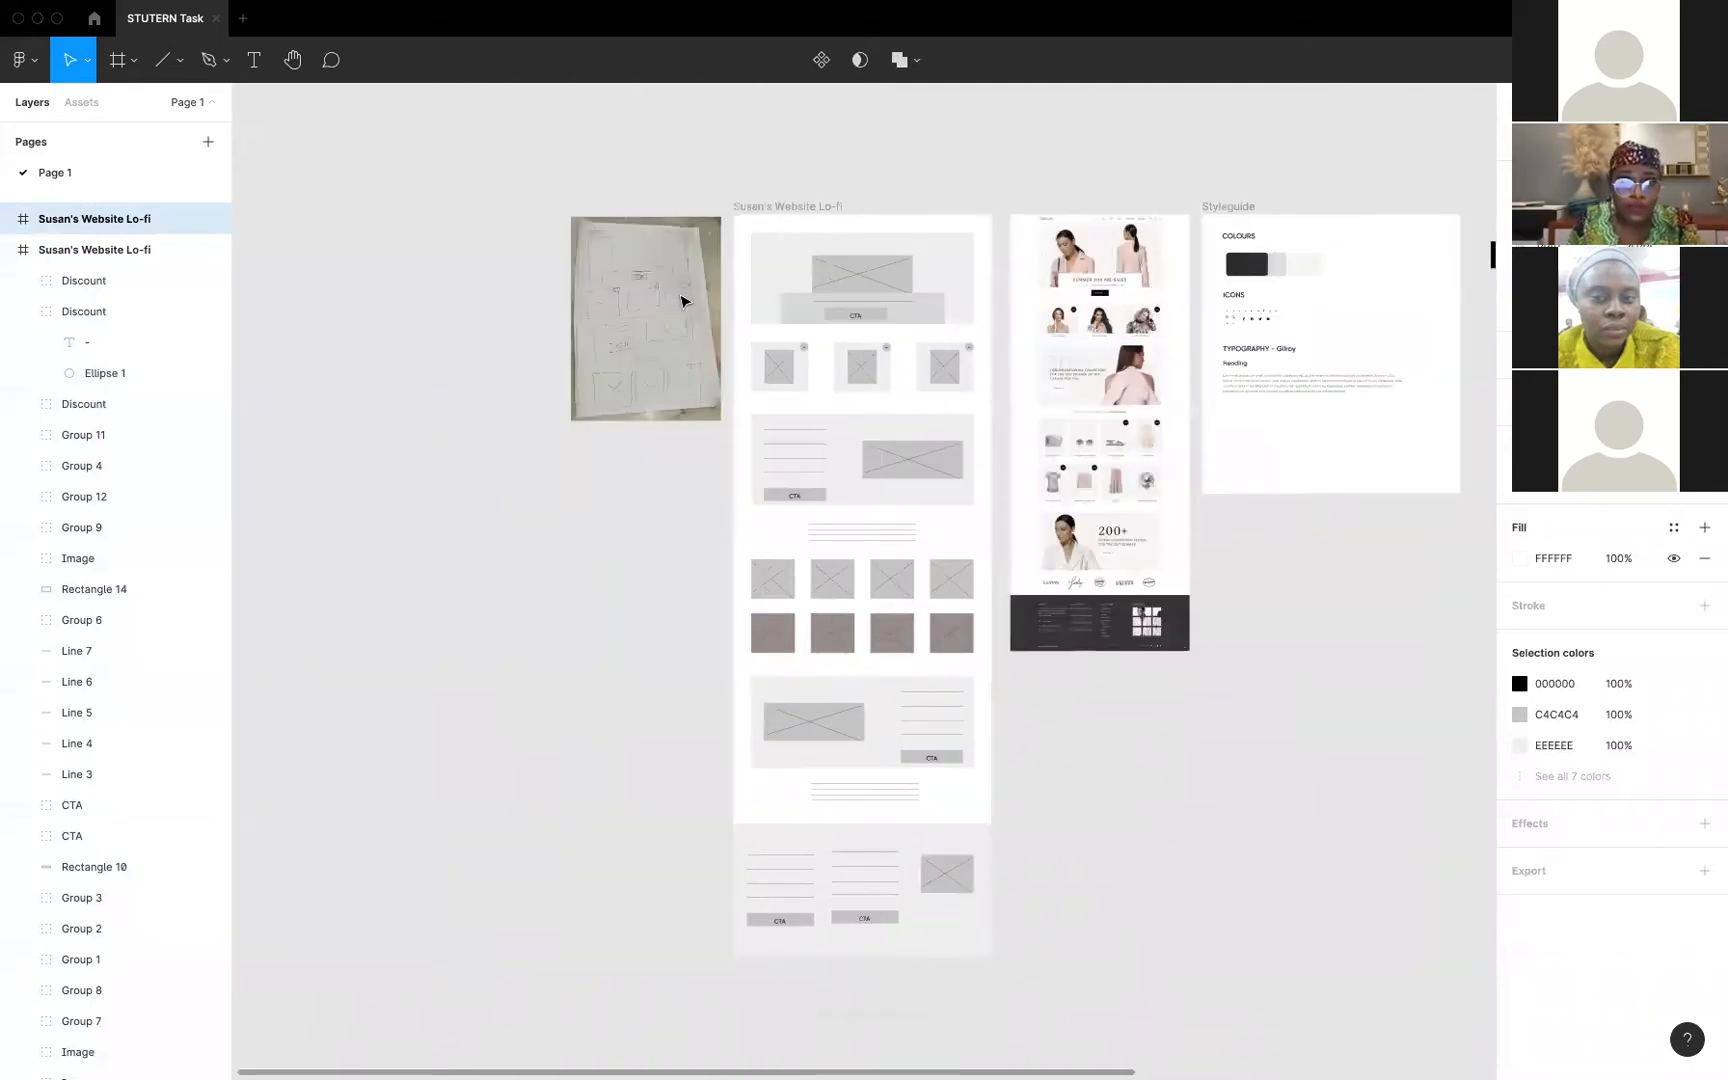
left_click(681, 302, "shift")
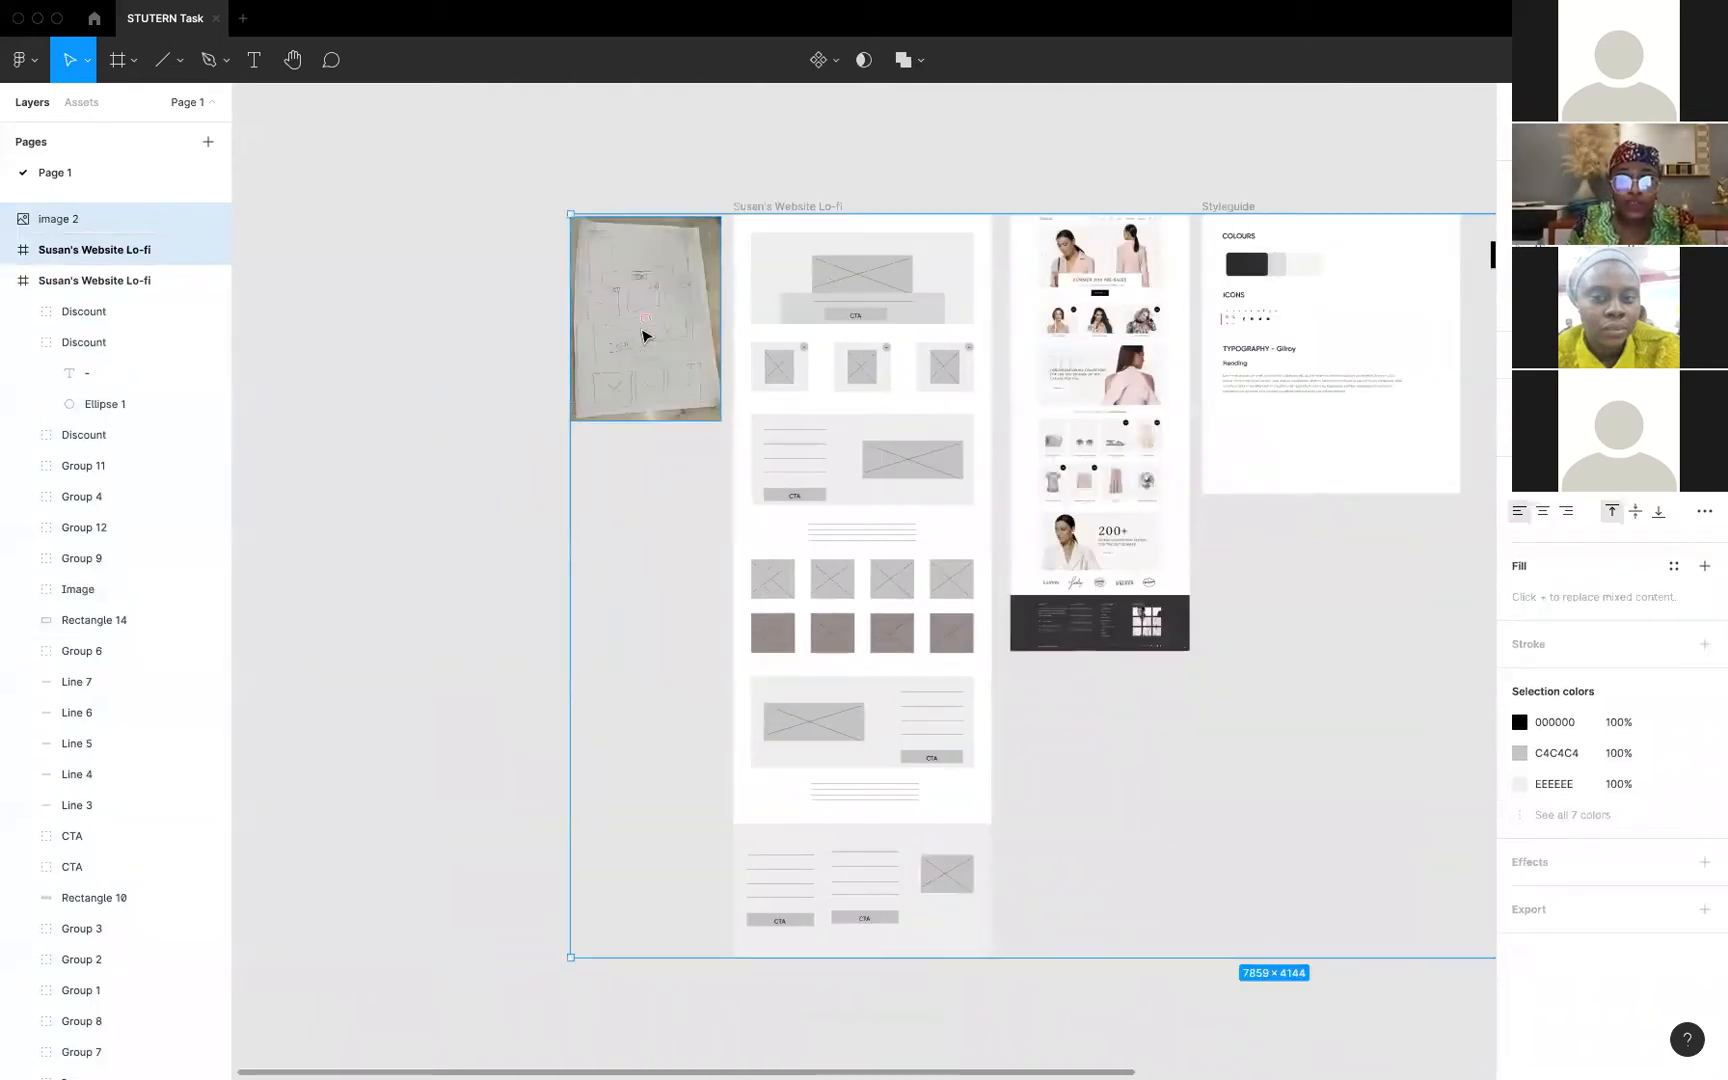
mouse_move(645, 323)
left_mouse_down()
mouse_move(1331, 309)
mouse_move(1498, 372)
mouse_move(1650, 368)
mouse_move(1094, 323)
left_mouse_up()
scroll(1100, 328, "right", 5)
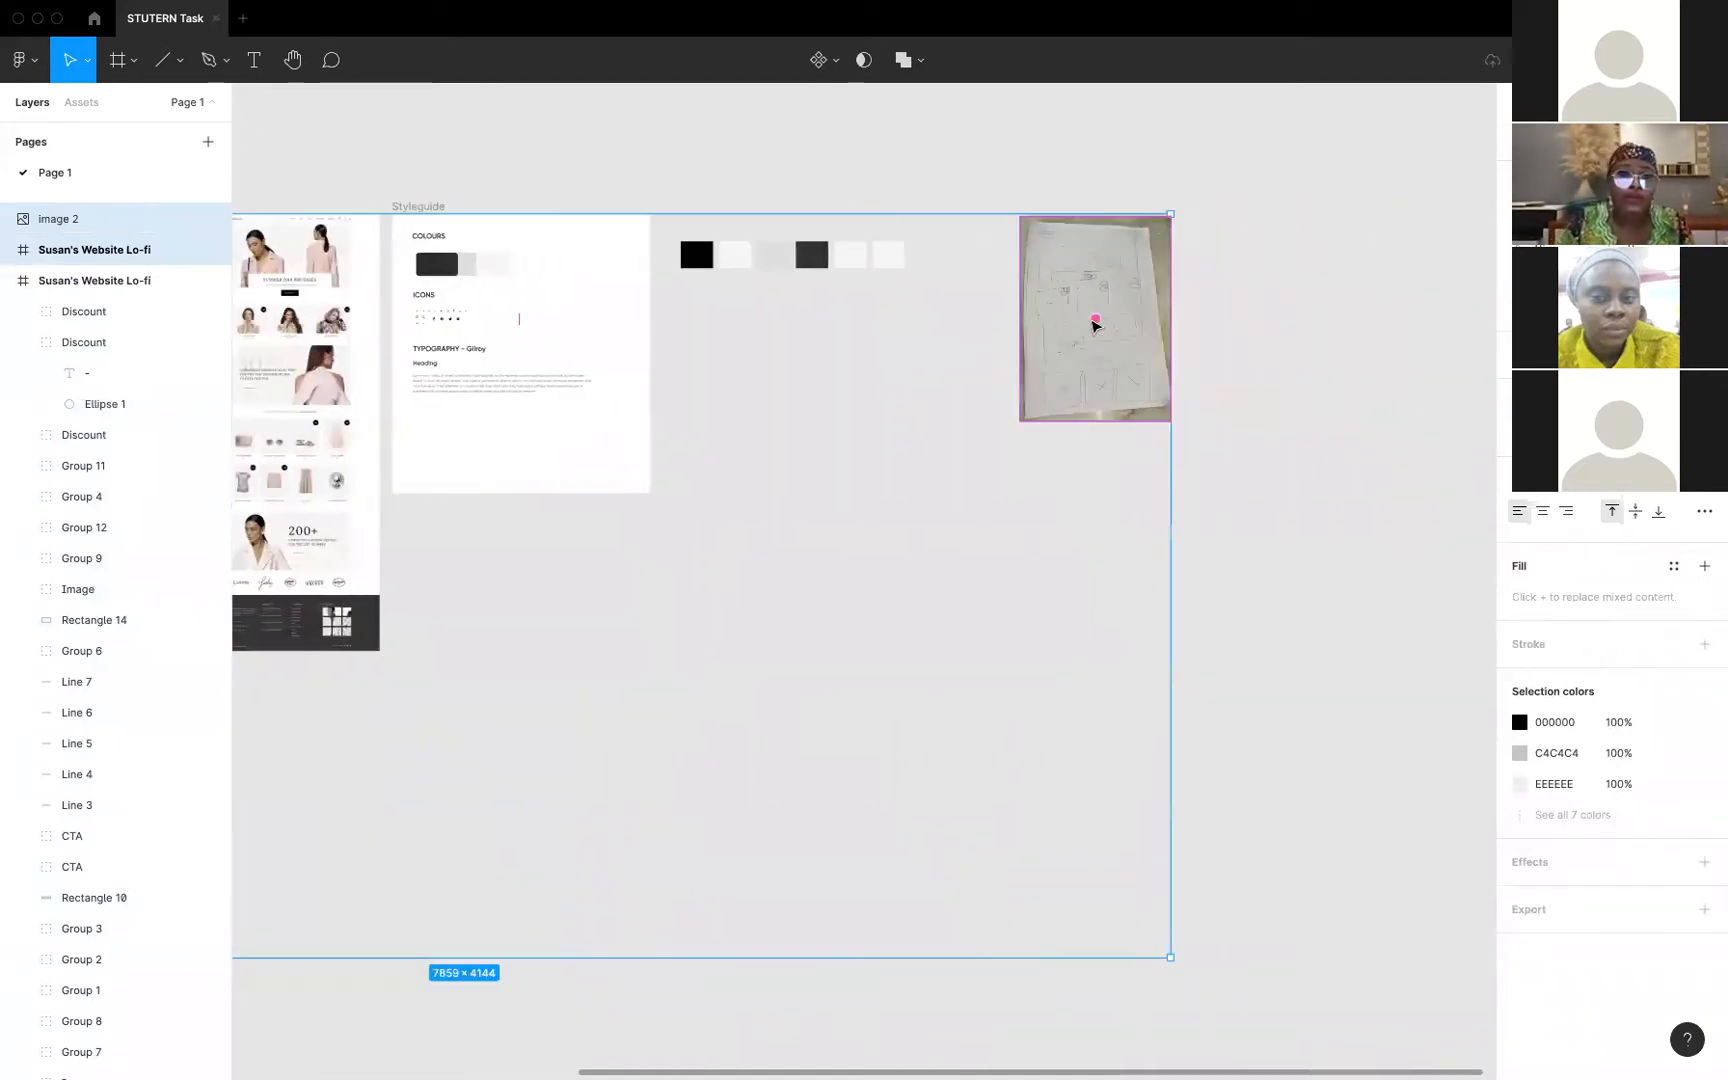
scroll(990, 326, "left", 4)
scroll(987, 330, "left", 6)
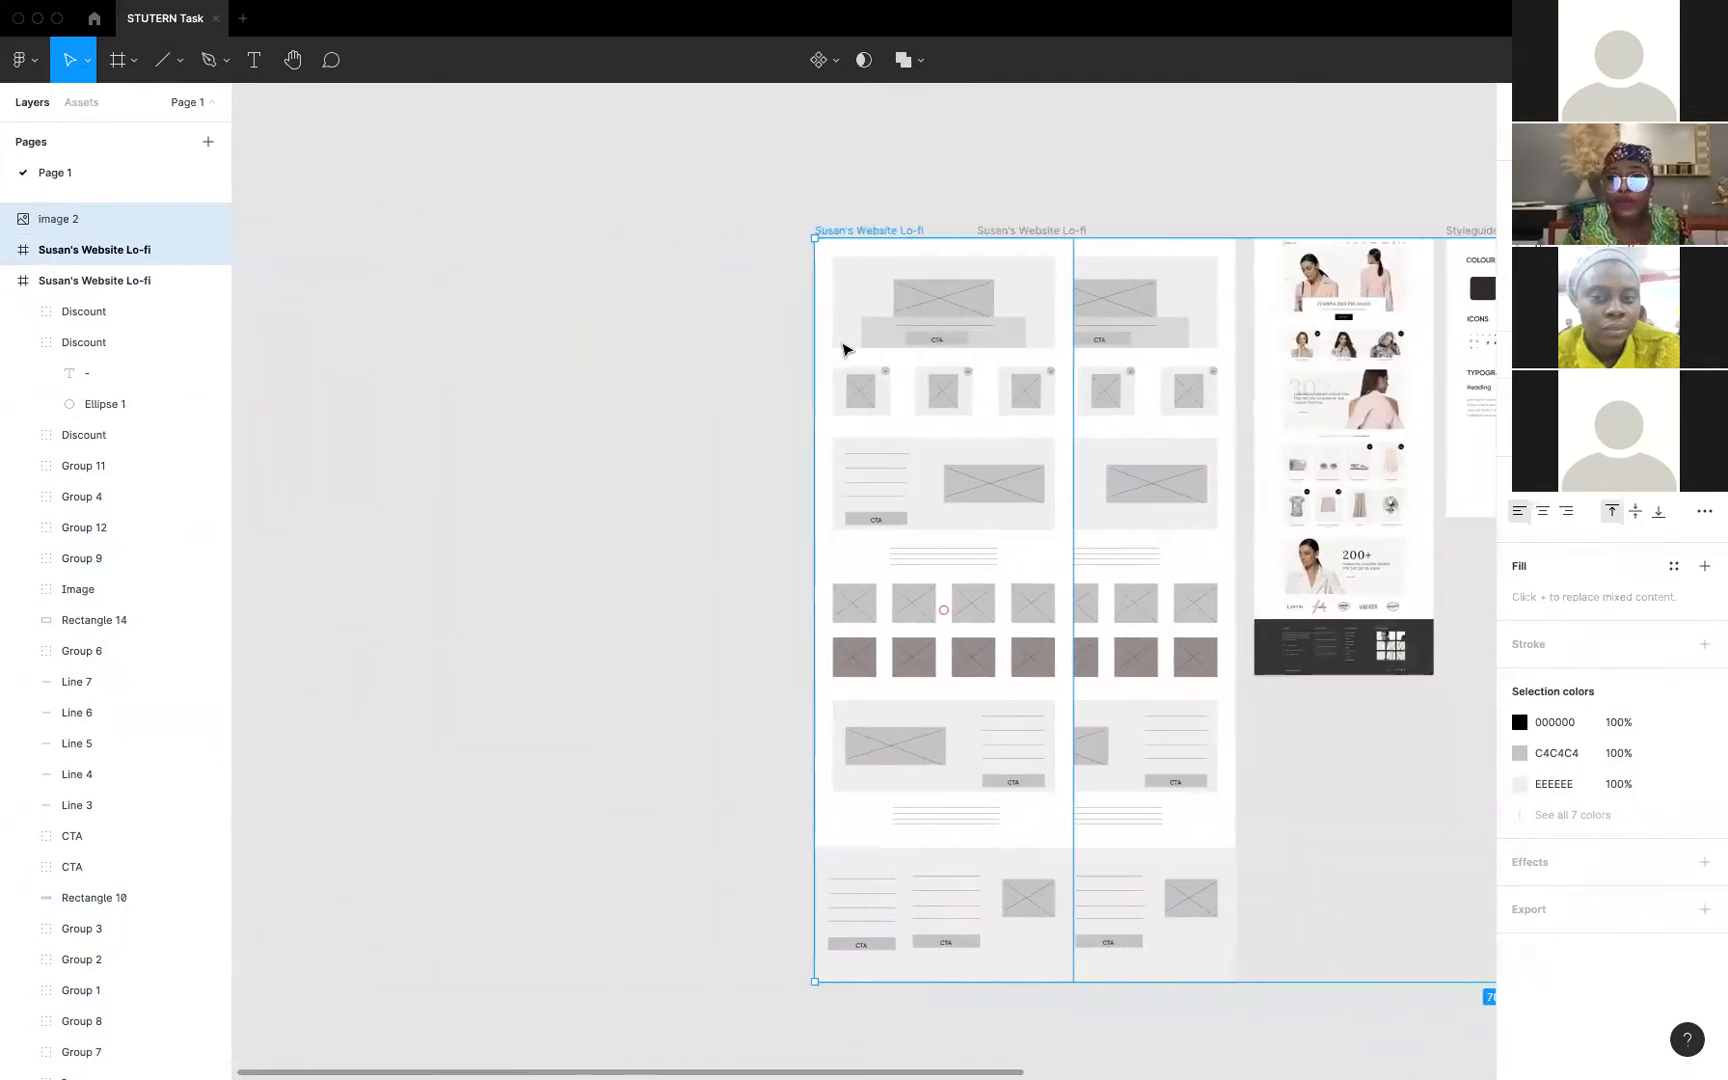
Move the duplicated lo-fi frame further left on the canvas so it no longer overlaps the original frame
left_click(879, 232)
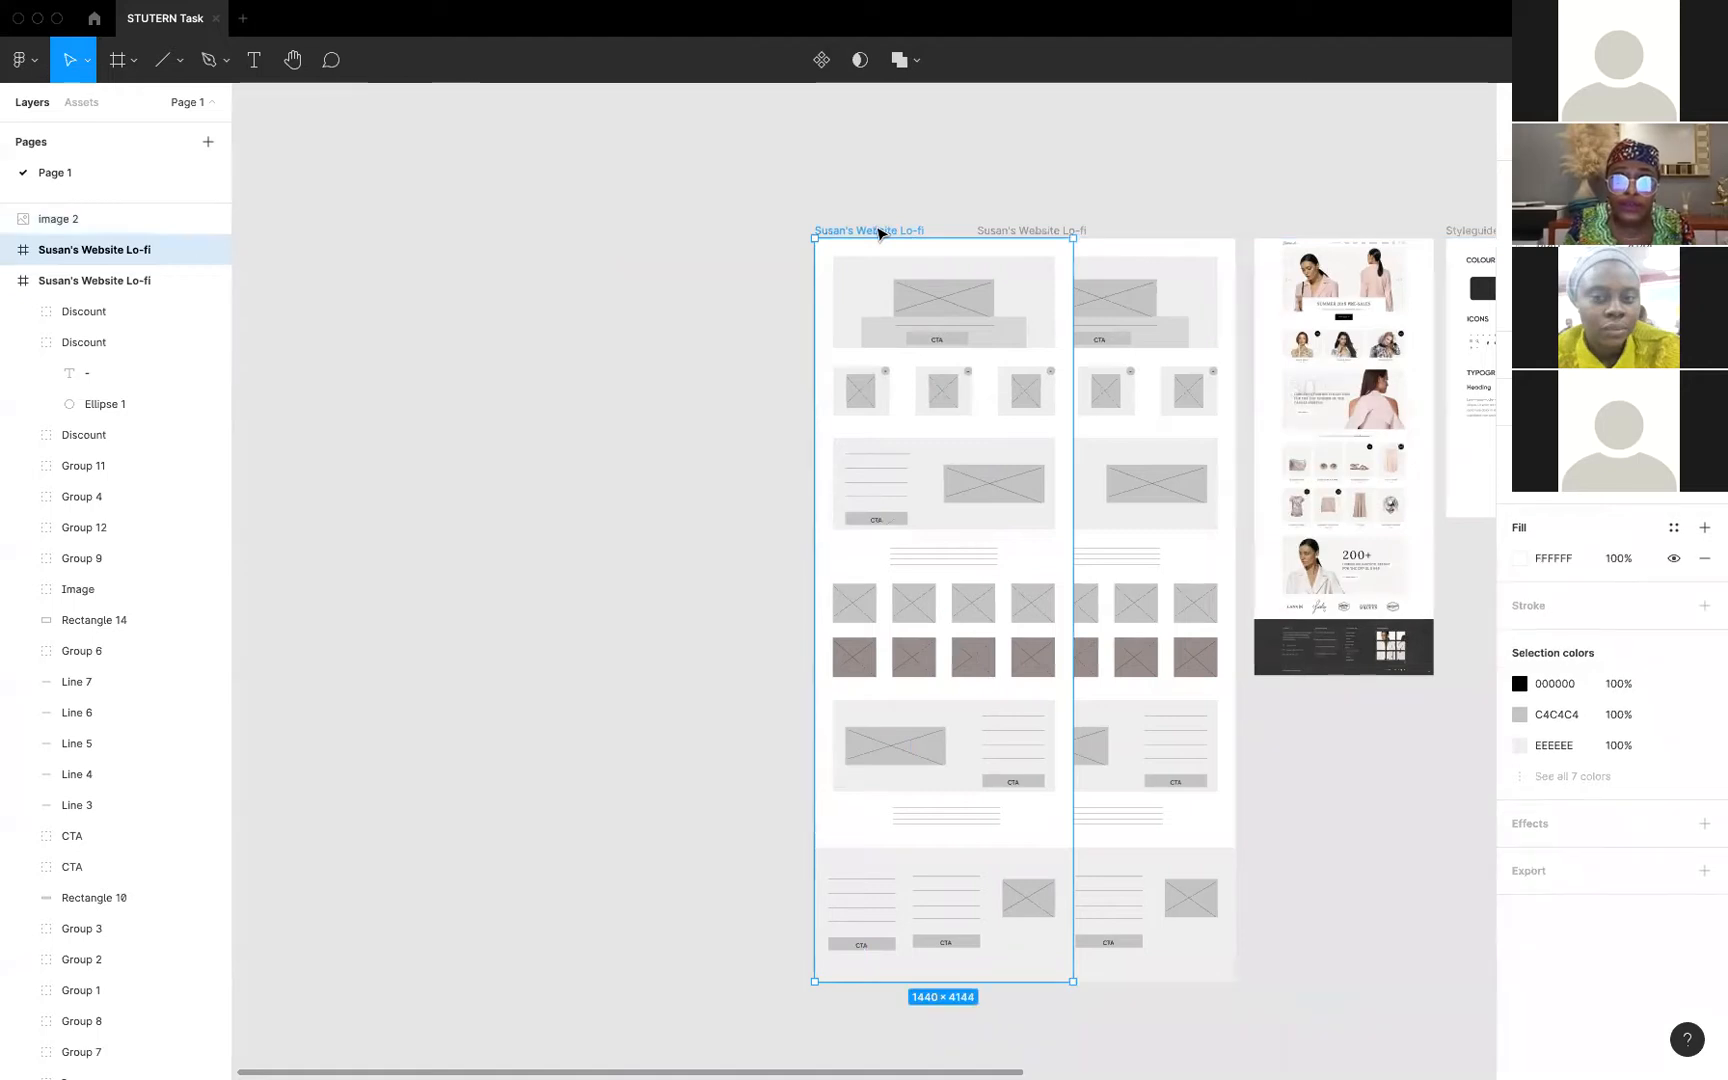
left_click_drag(879, 232, 741, 231)
left_click(640, 307)
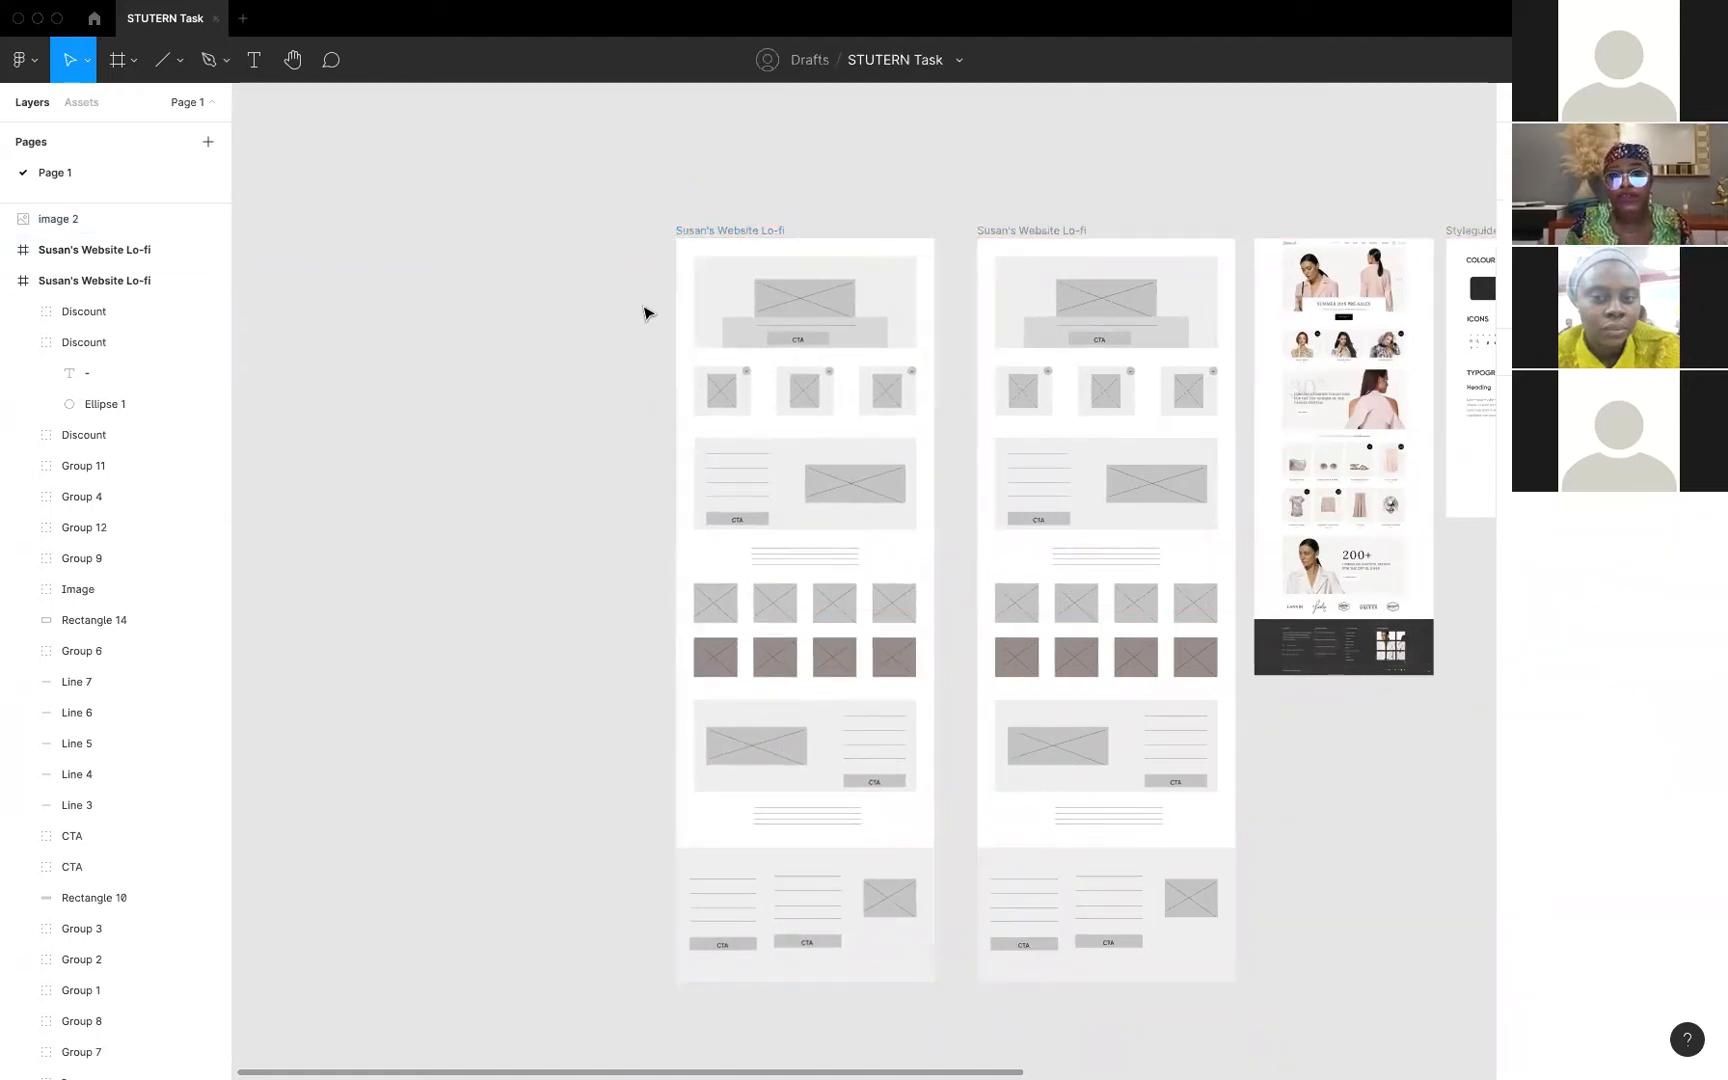
Examine the reference website's header navigation, hero and product sections and compare them with the wireframe
scroll(280, 362, "right", 10)
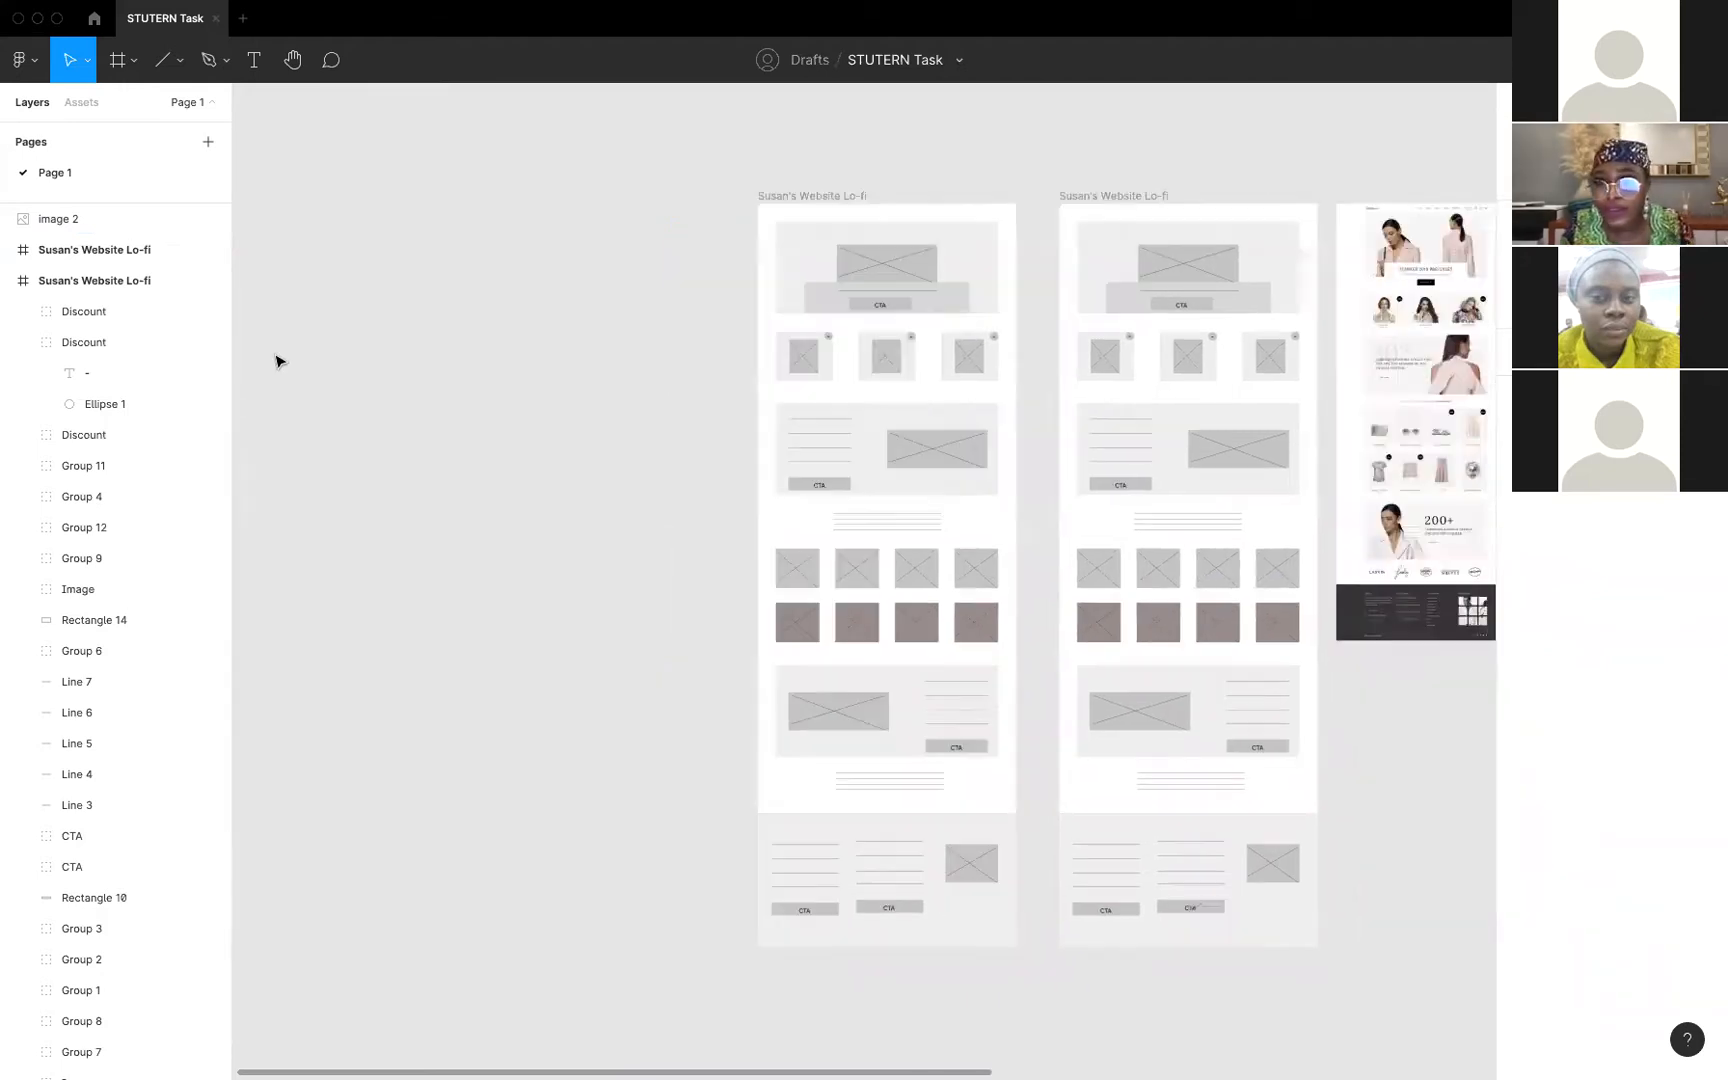
scroll(280, 362, "left", 8)
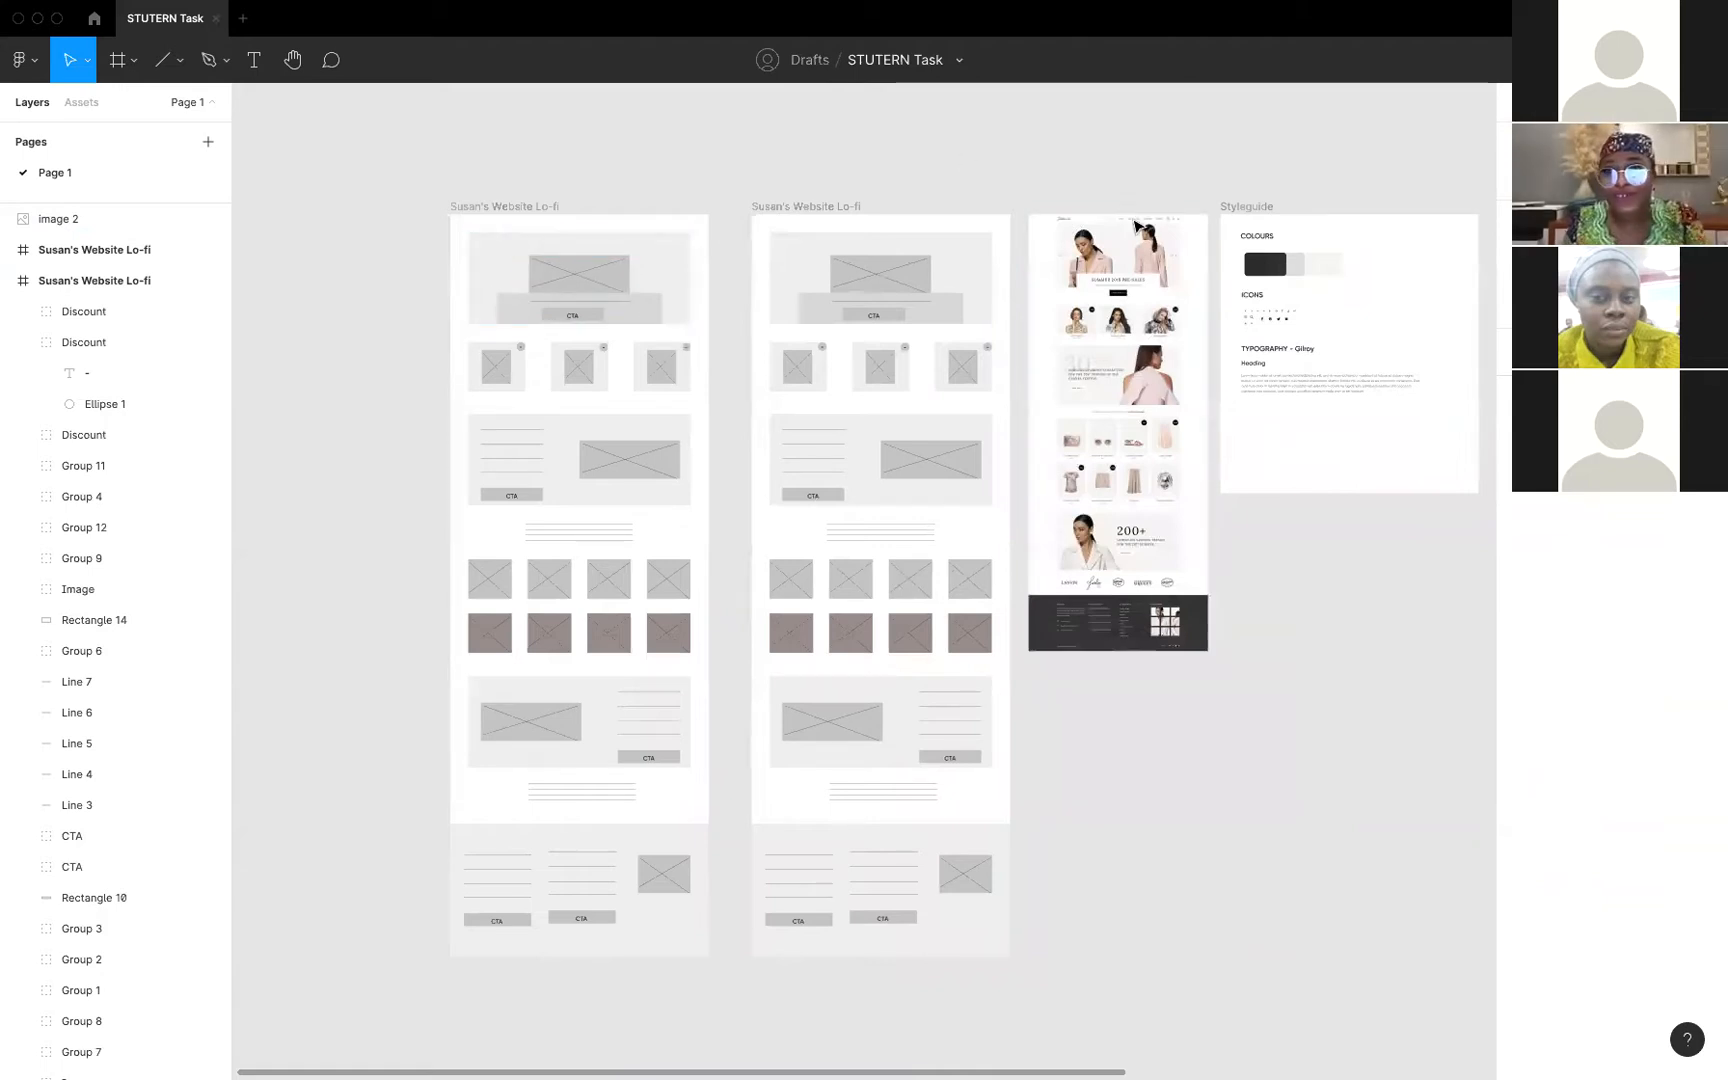
scroll(1135, 225, "up", 5)
scroll(1135, 225, "up", 6)
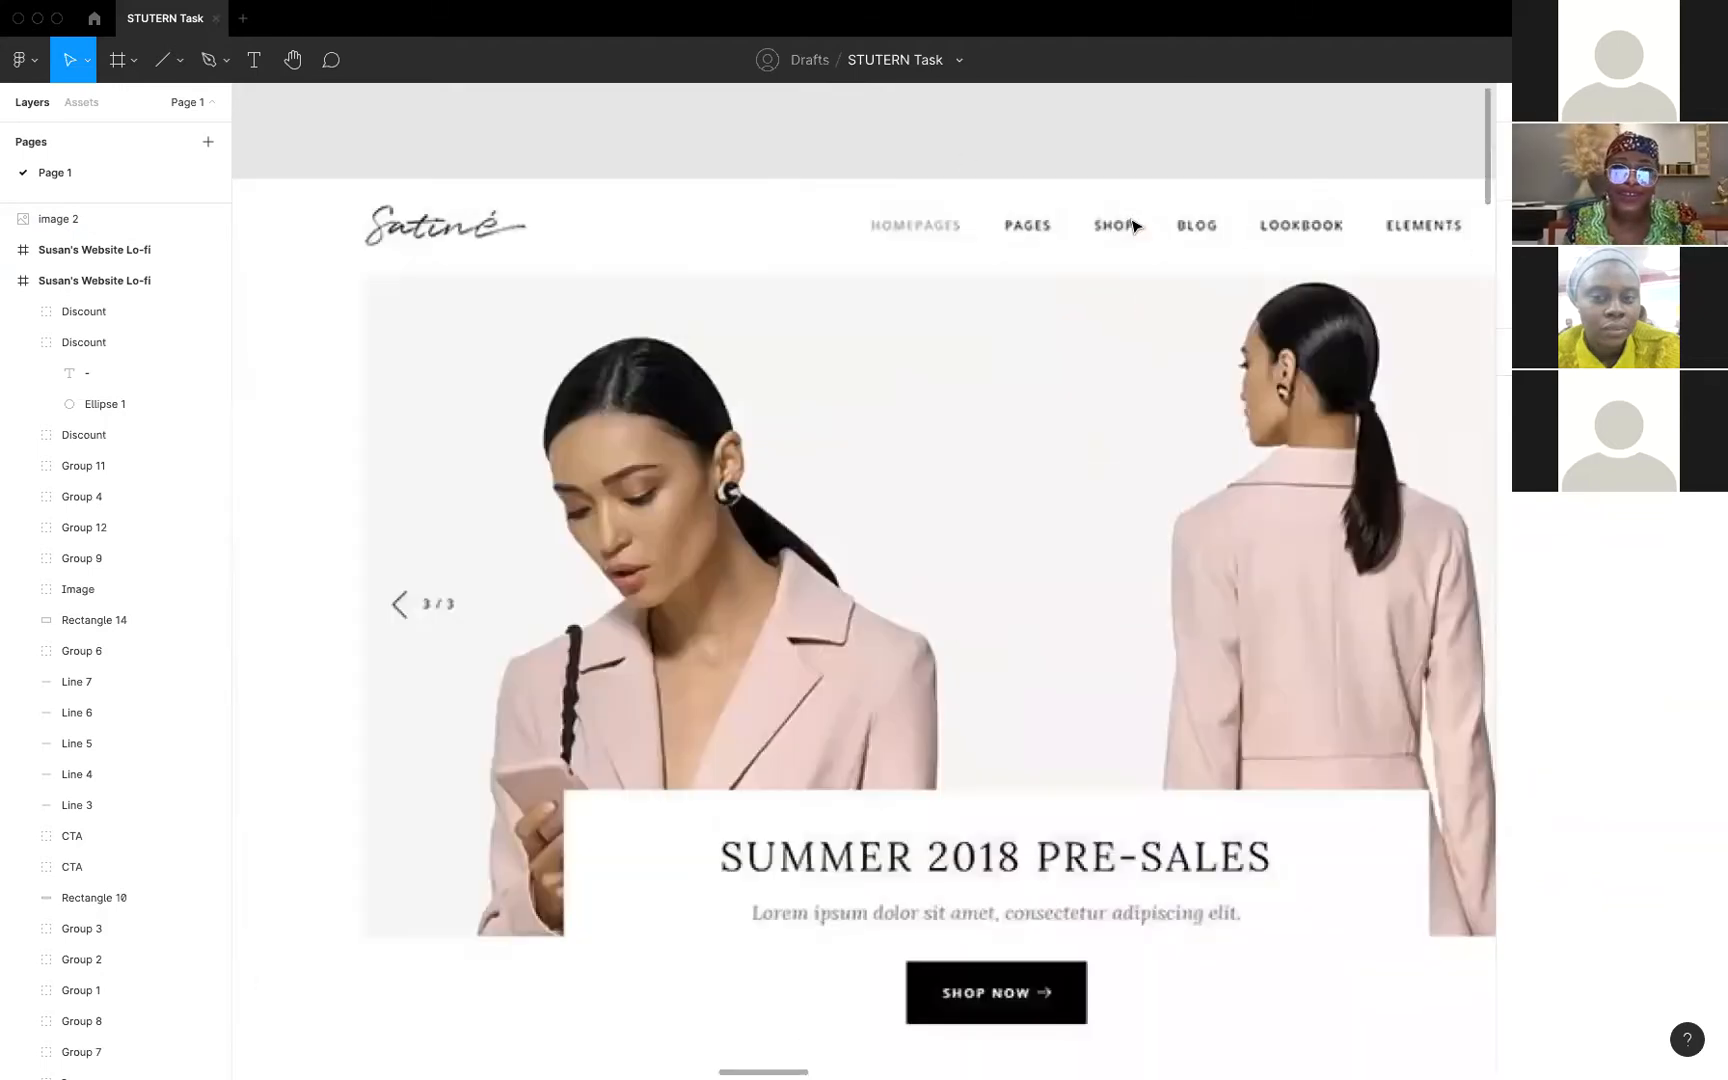
scroll(1133, 225, "down", 5)
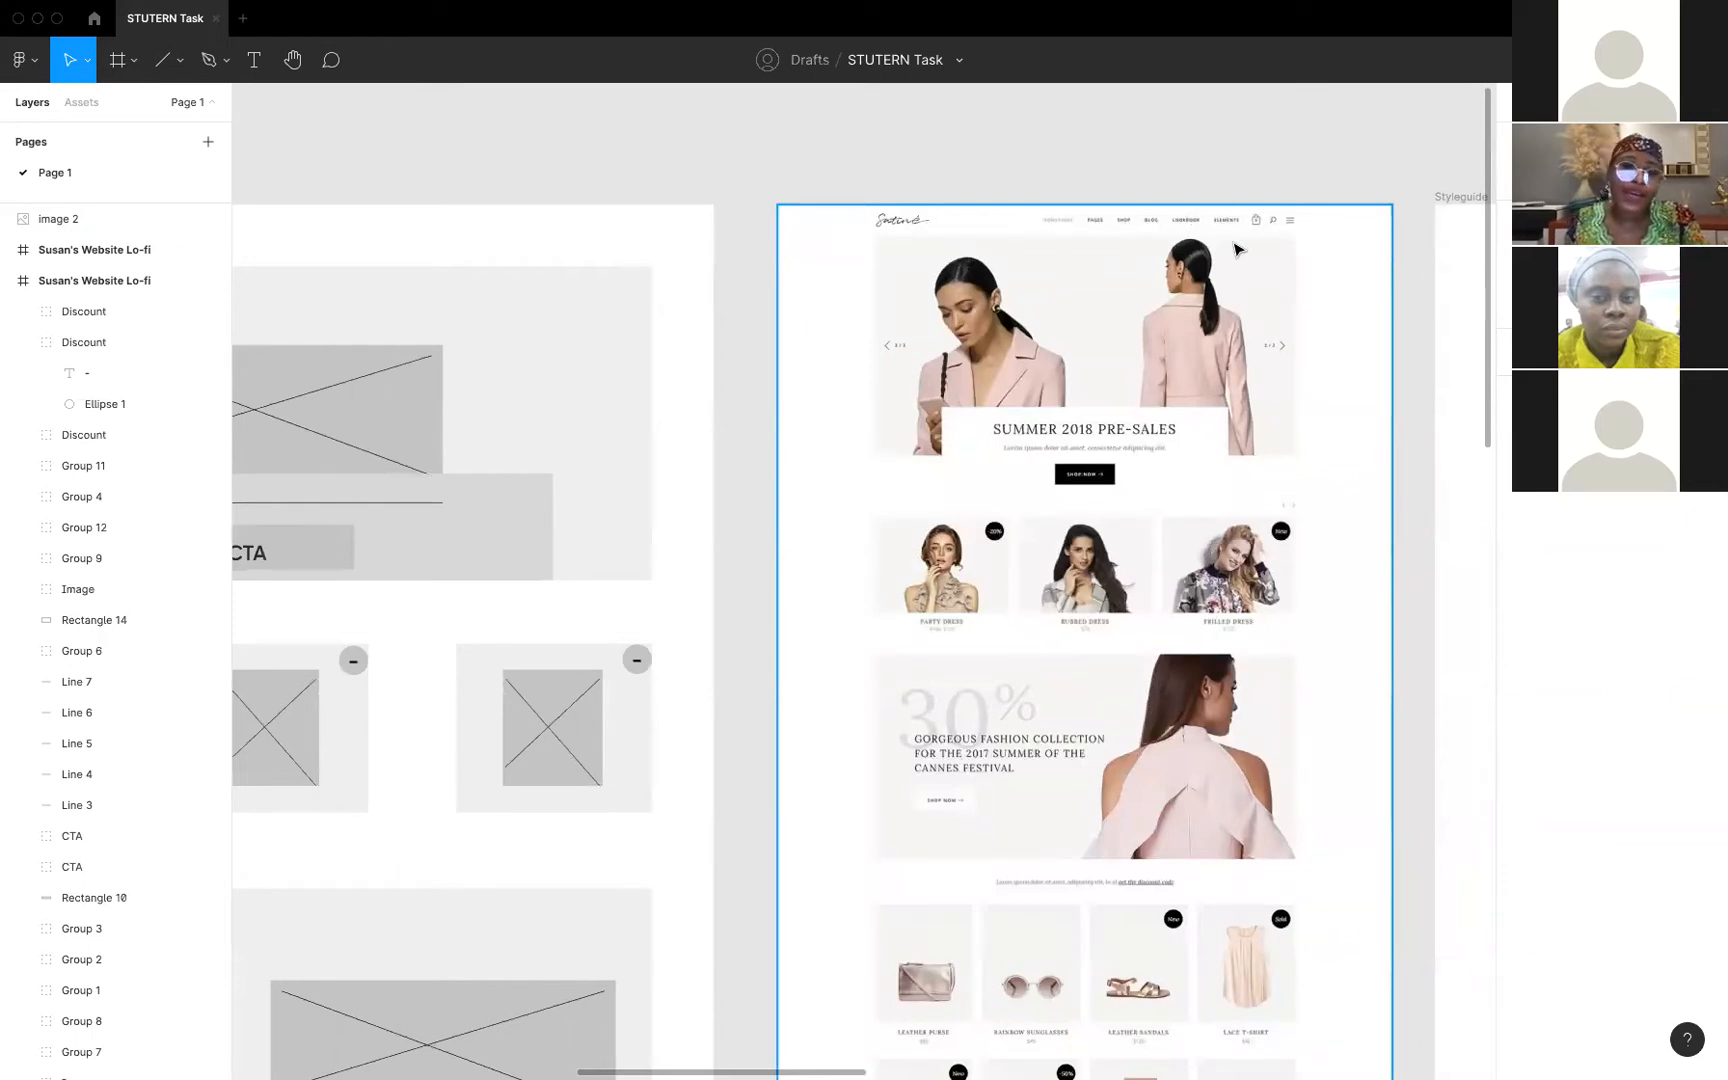
scroll(1240, 250, "down", 3)
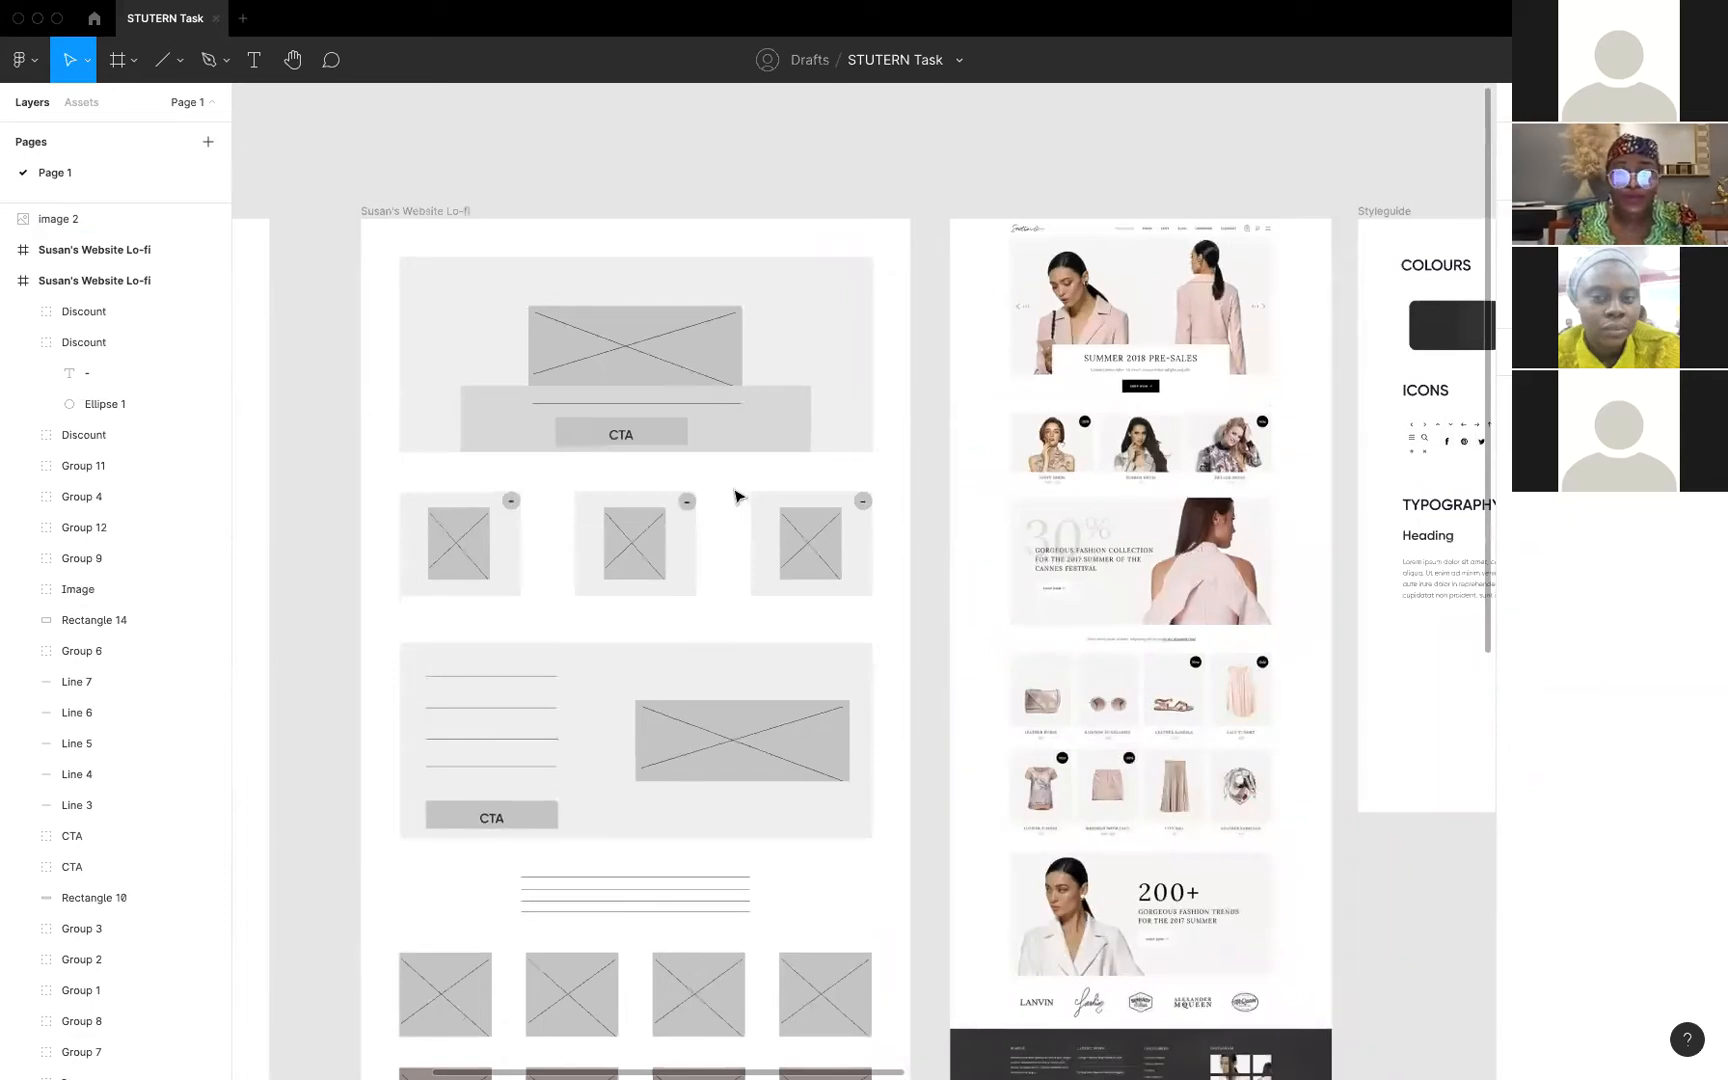
scroll(744, 721, "left", 3)
scroll(752, 770, "left", 10)
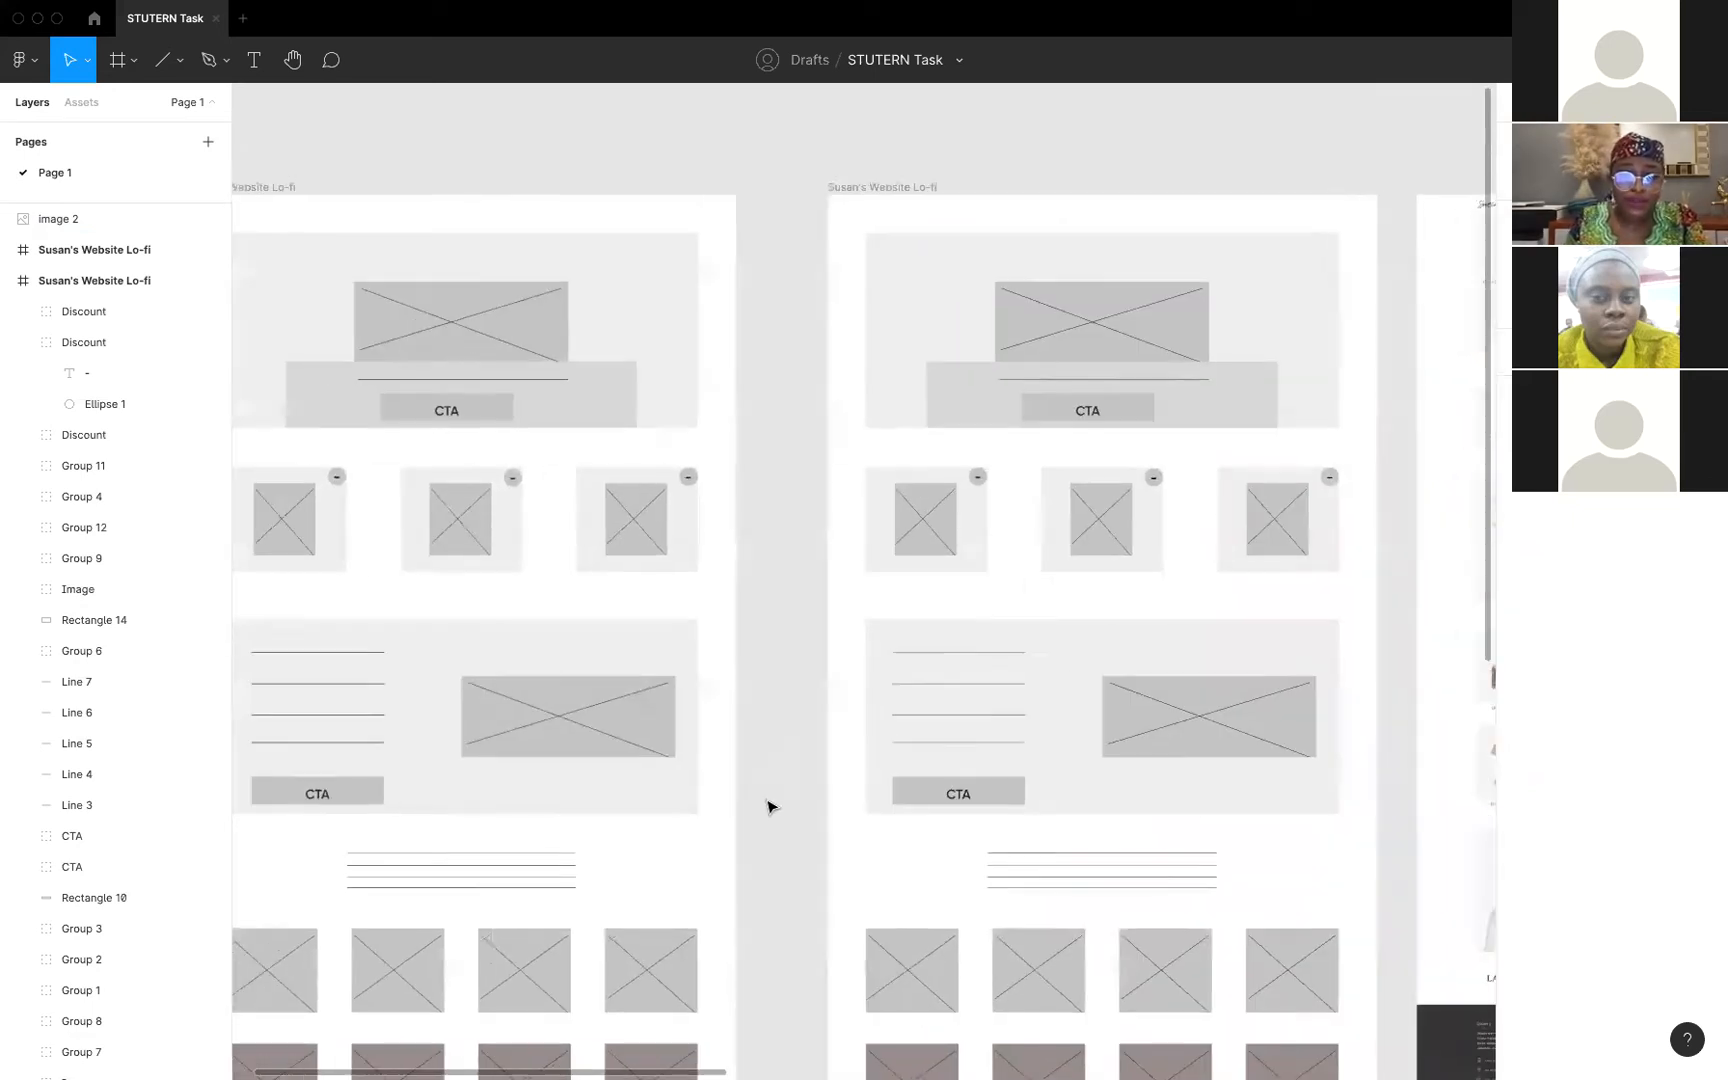
Copy the centred text lines to the page's header area and reduce the copy to two lines, 193 × 32 overall
scroll(787, 846, "down", 4)
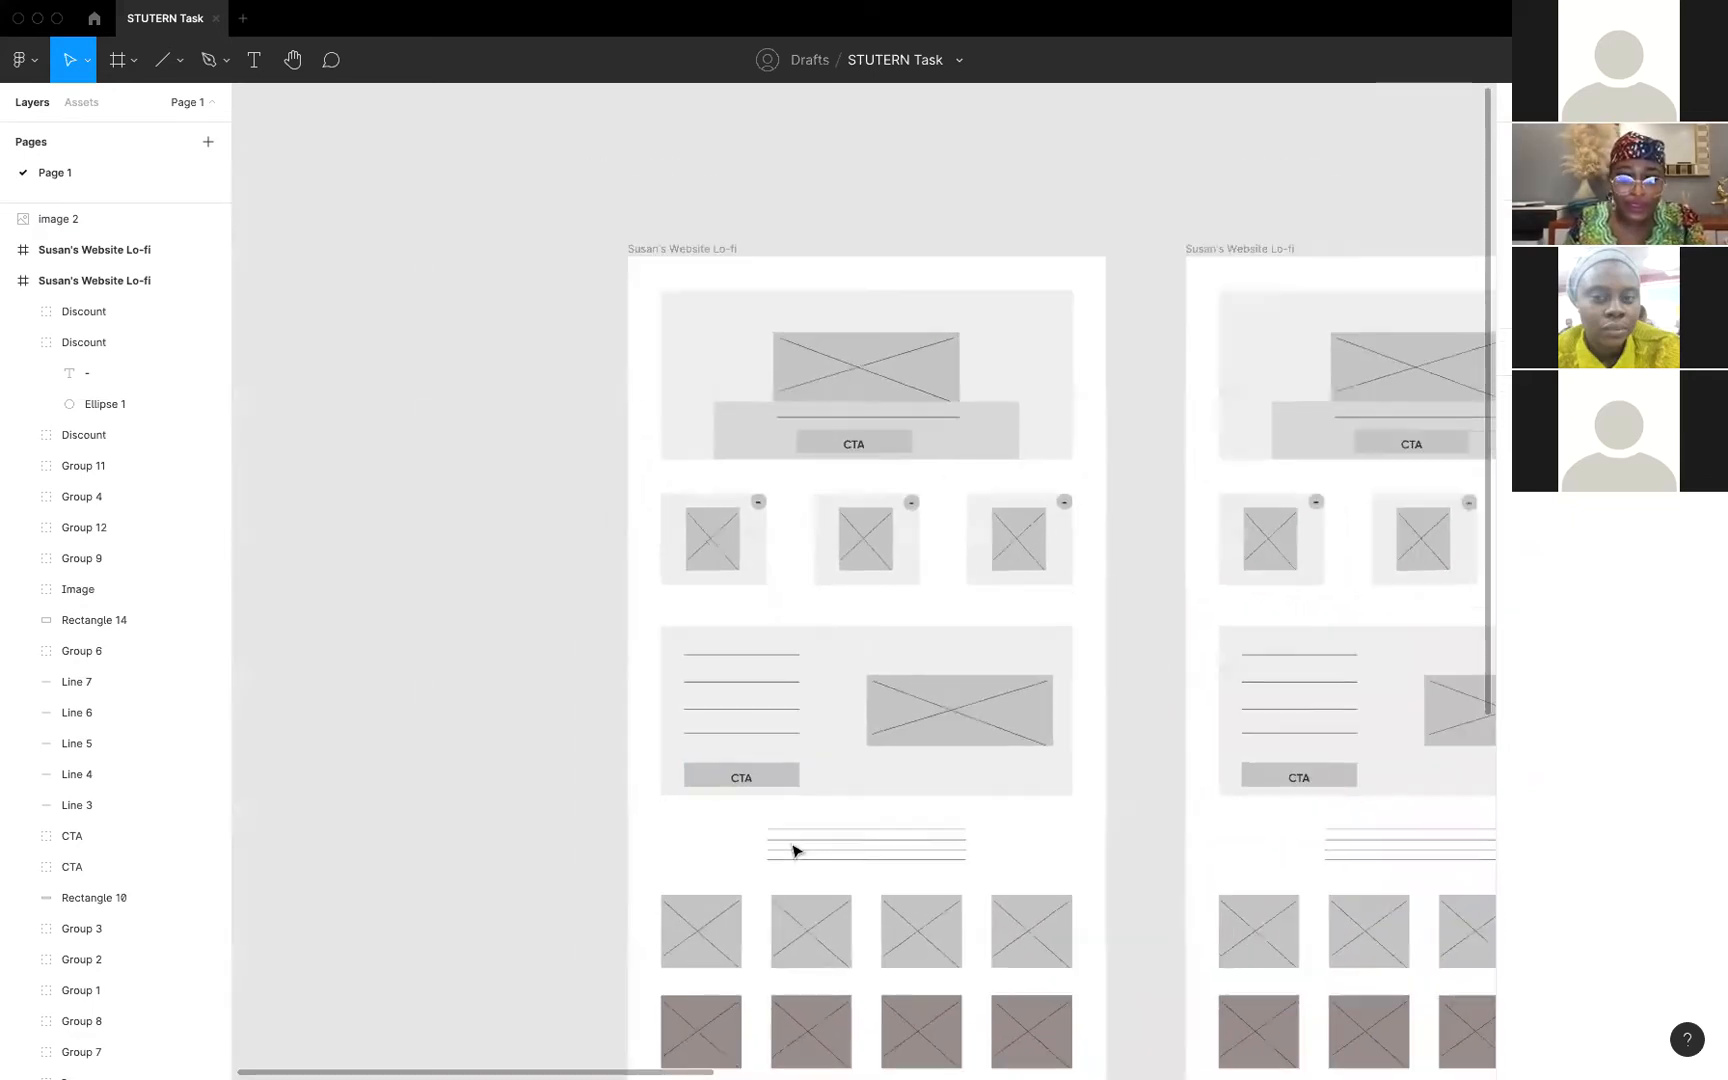
left_click_drag(725, 491, 700, 328)
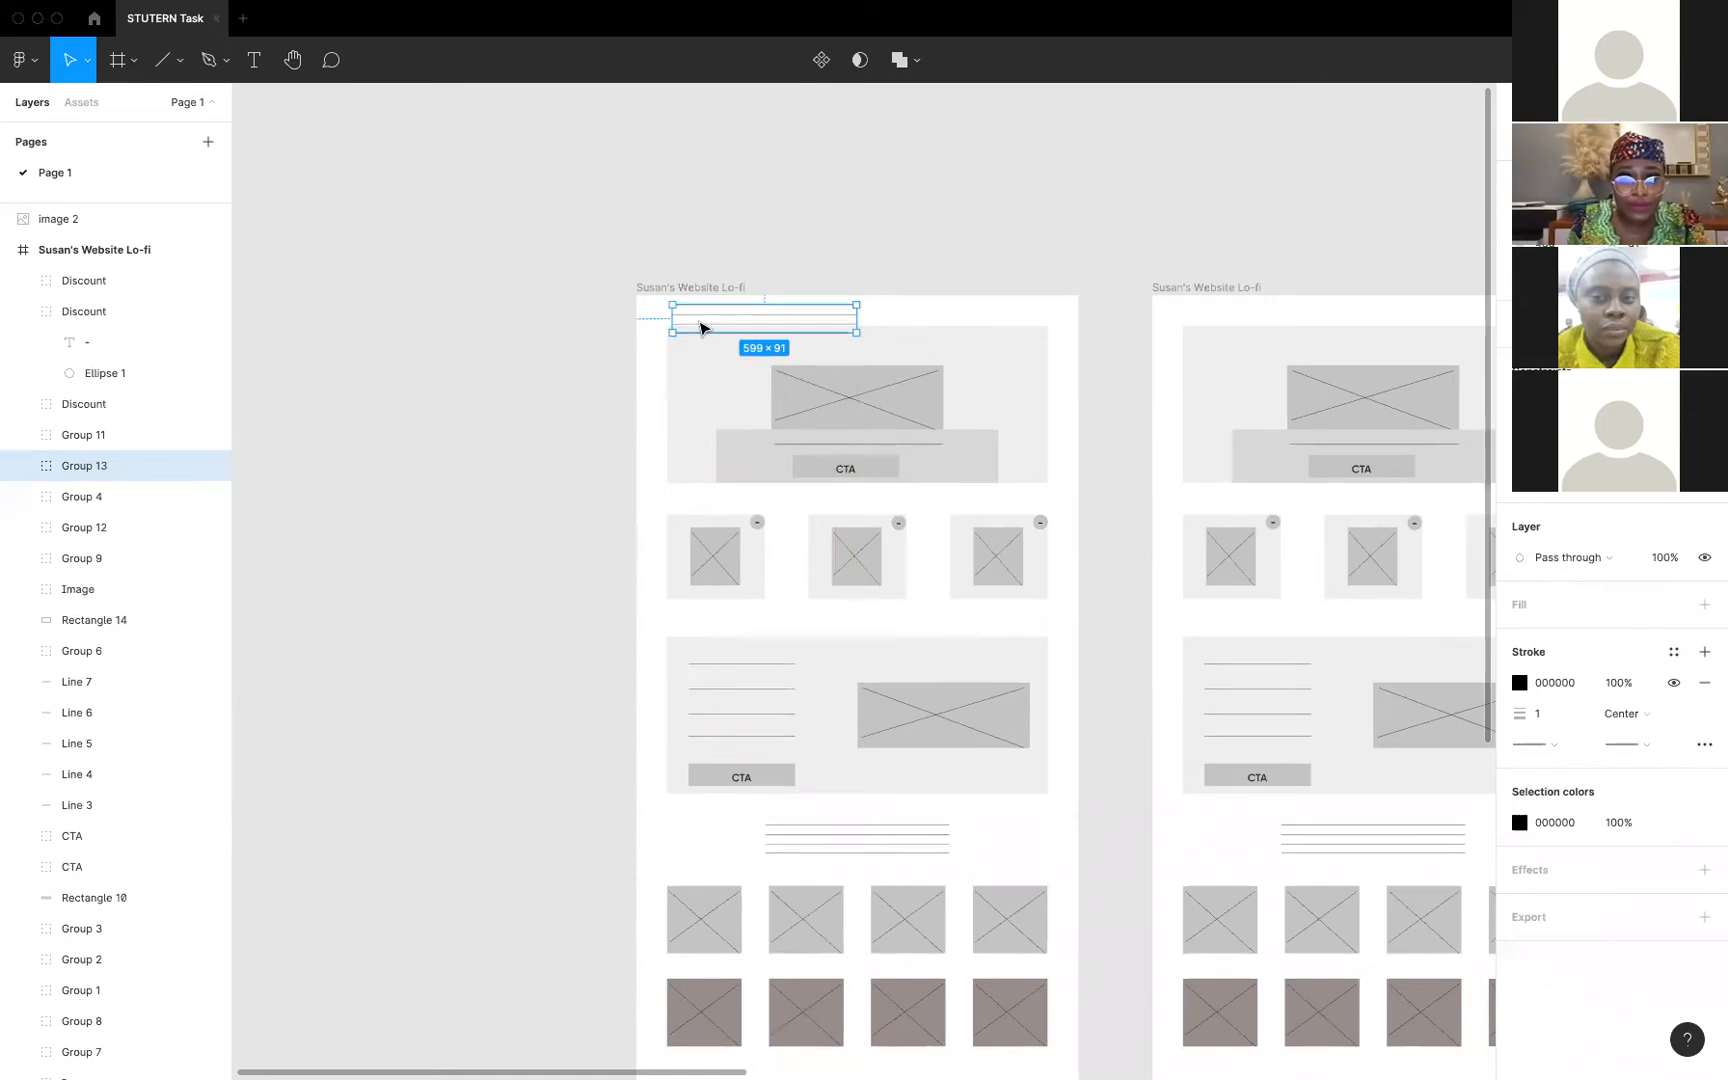
double_click(700, 328)
left_click(698, 333, "shift")
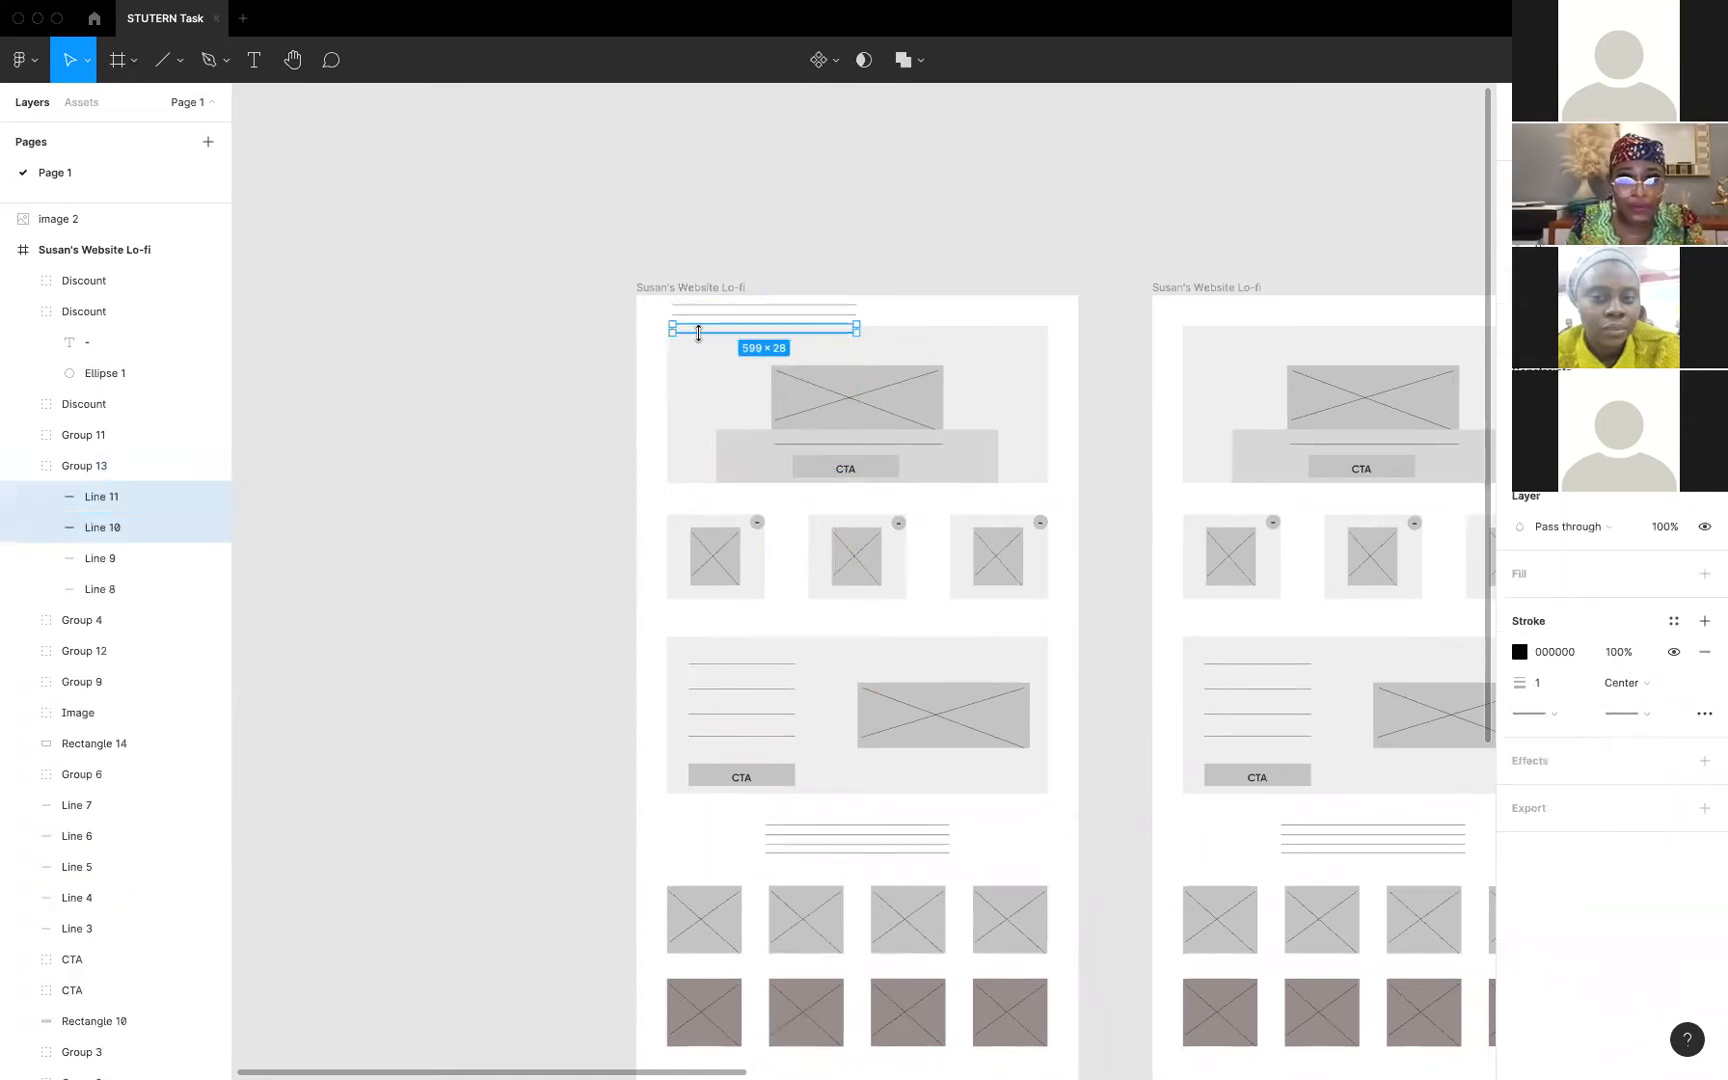
key("Delete")
left_click(705, 307)
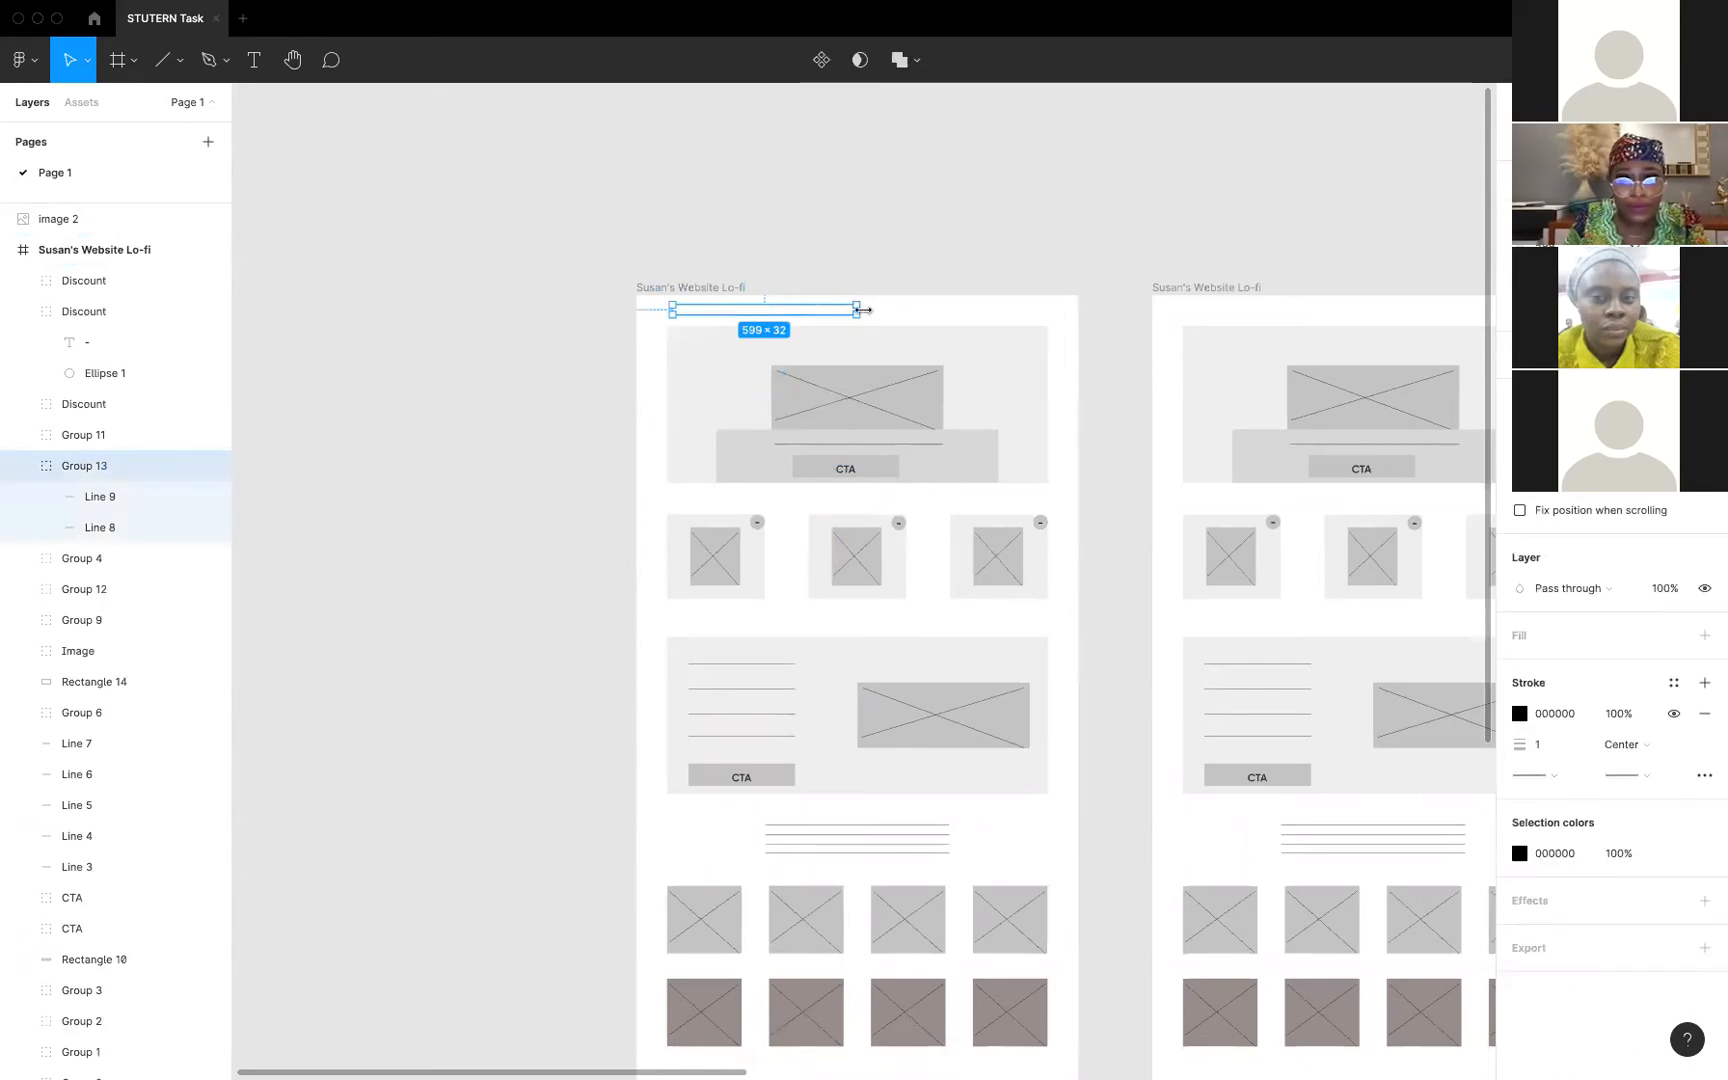
left_click_drag(857, 310, 732, 317)
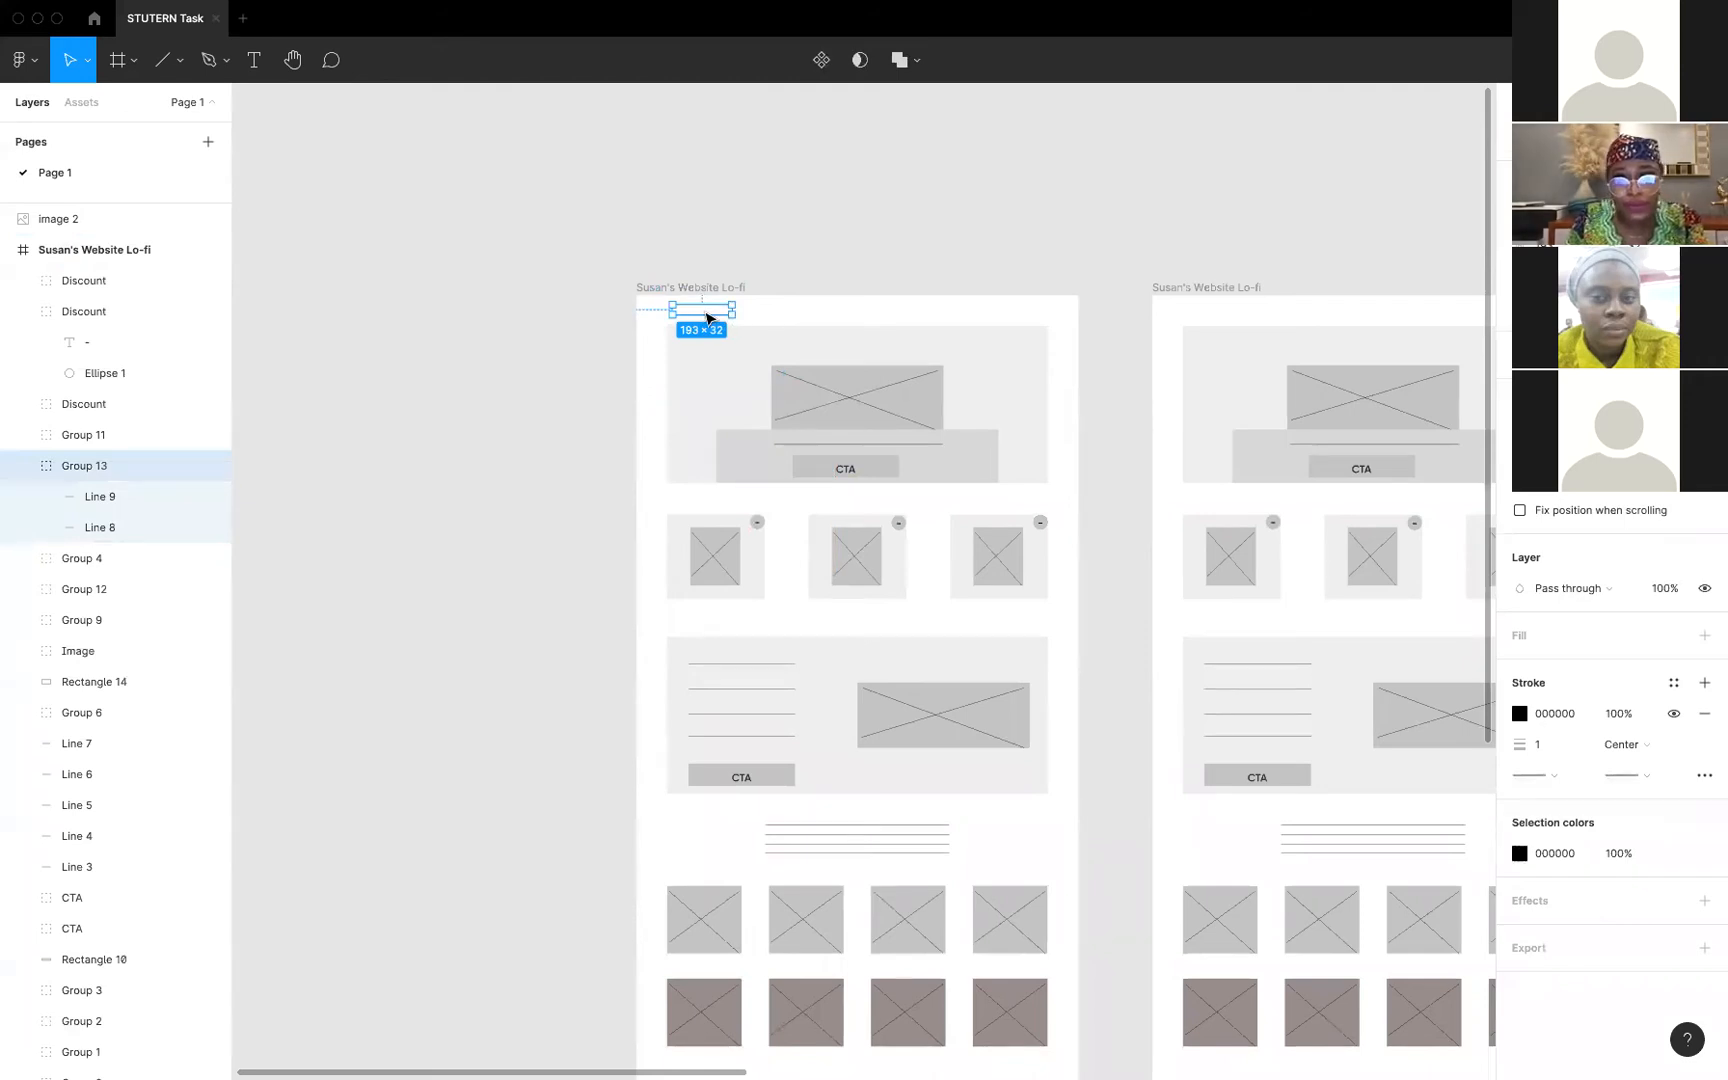
Duplicate the short two-line header group twice, spacing the copies evenly across the space above the hero section
left_click_drag(708, 317, 827, 316)
key("super+z")
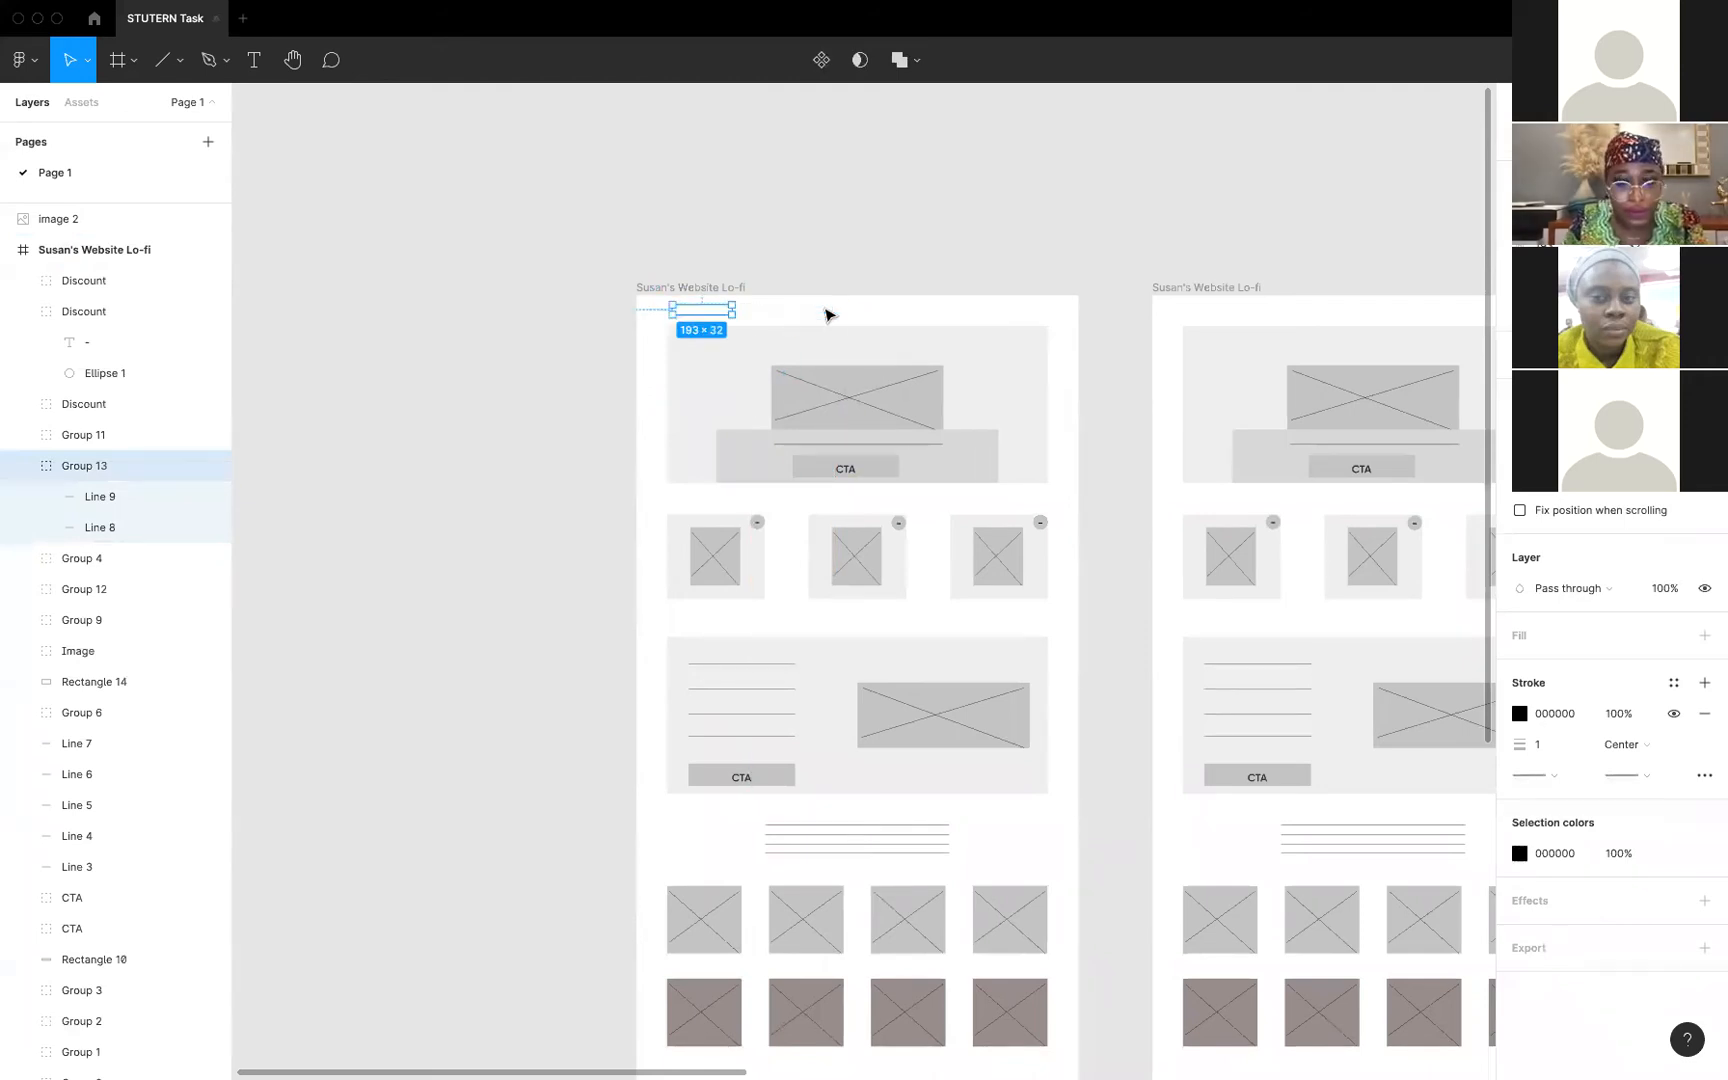
key("super+d")
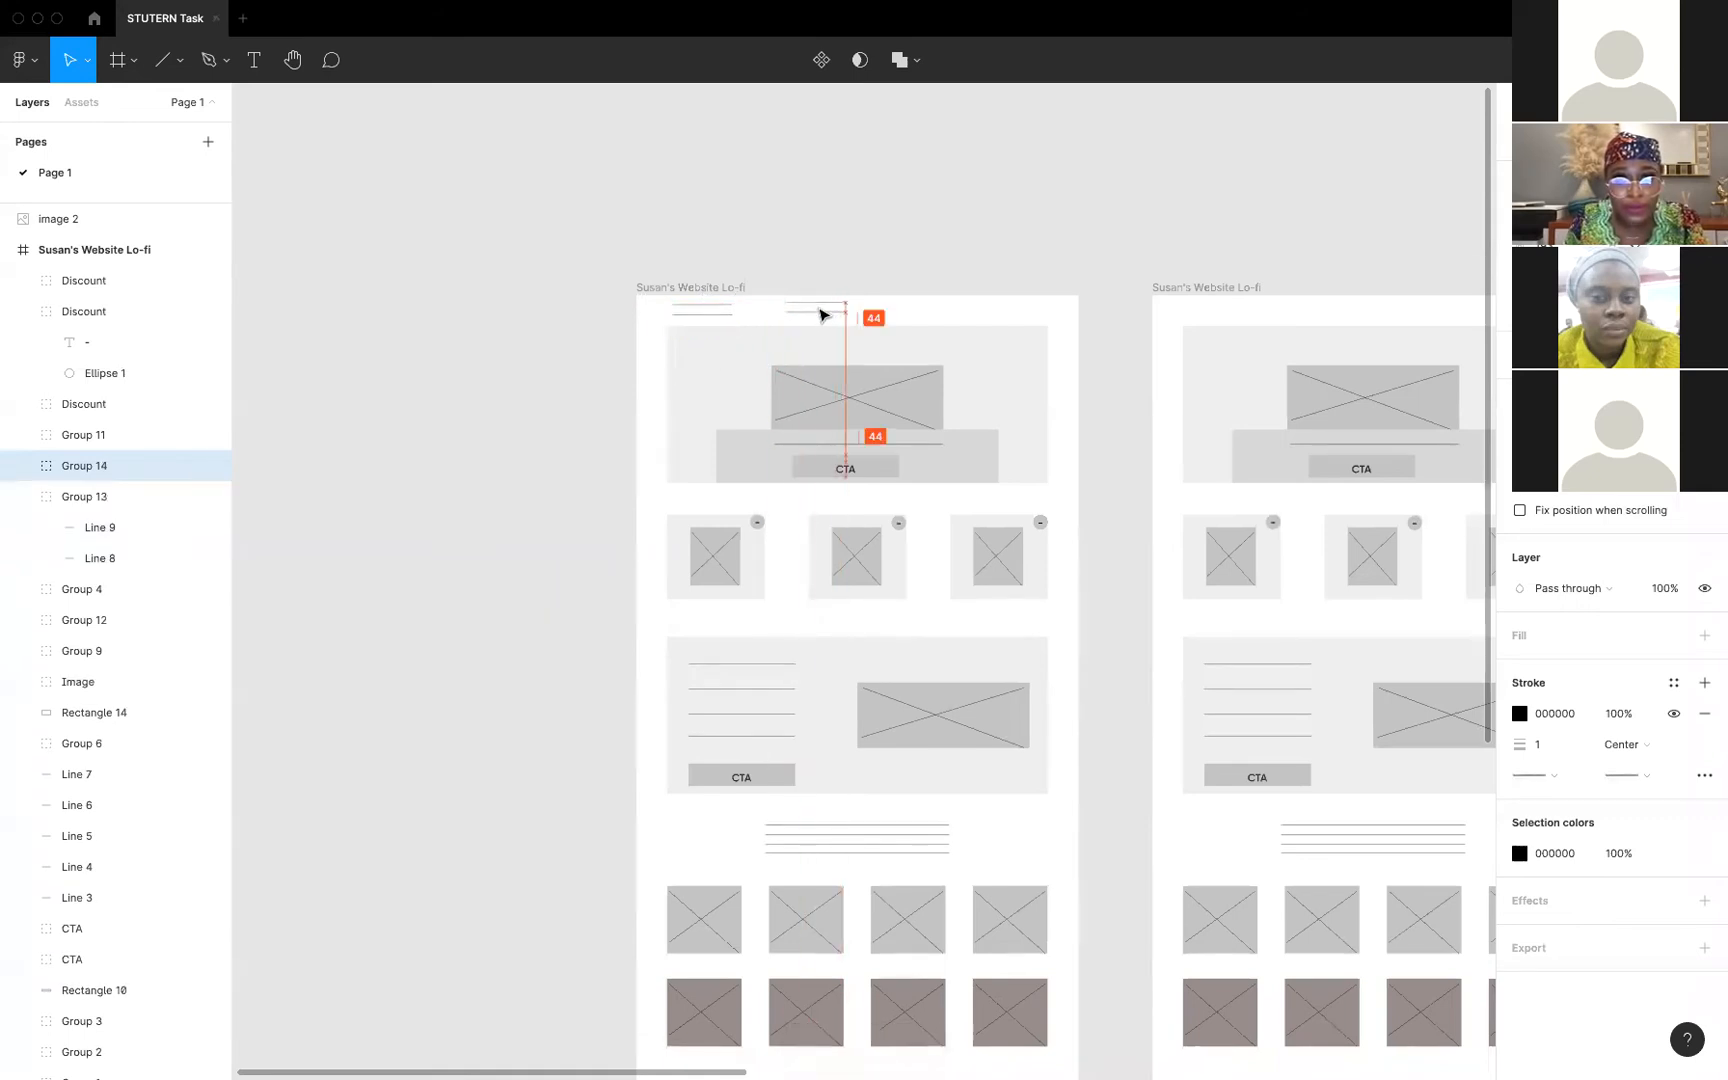
key("super+d")
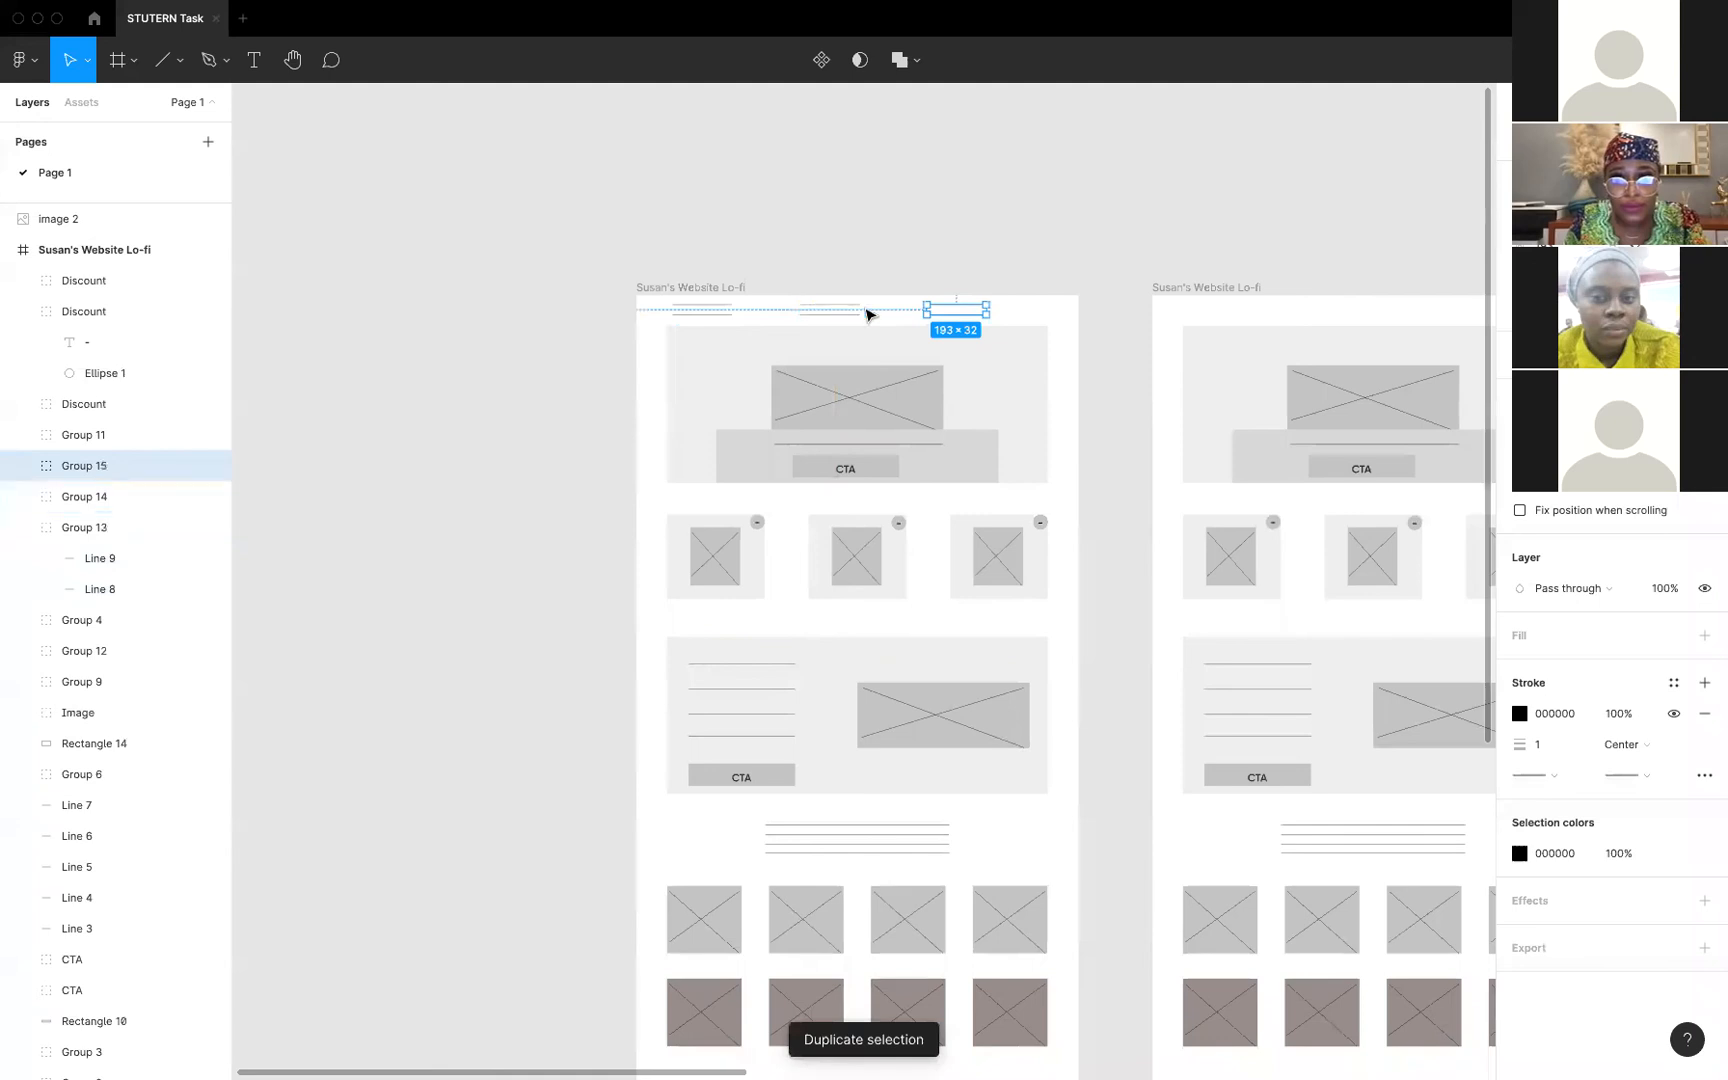